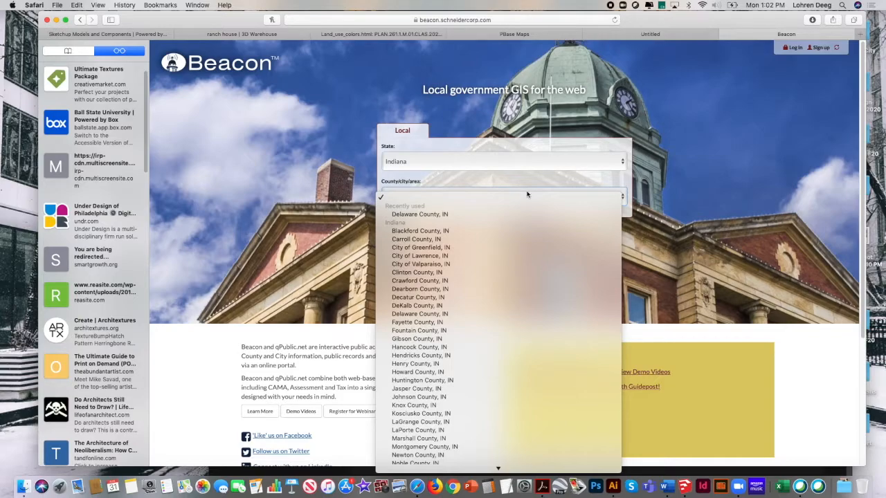
Step: Pick Delaware County, IN as the area and open its Beacon interactive map
mouse_move(418, 470)
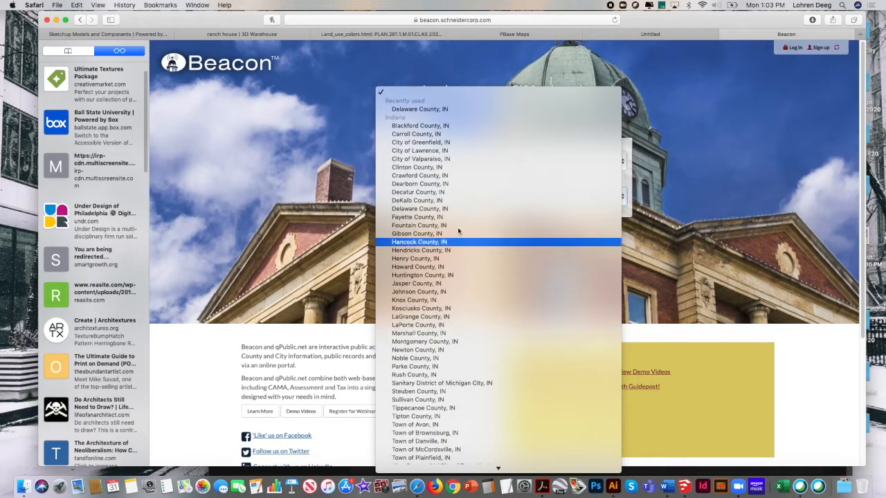
left_click(455, 108)
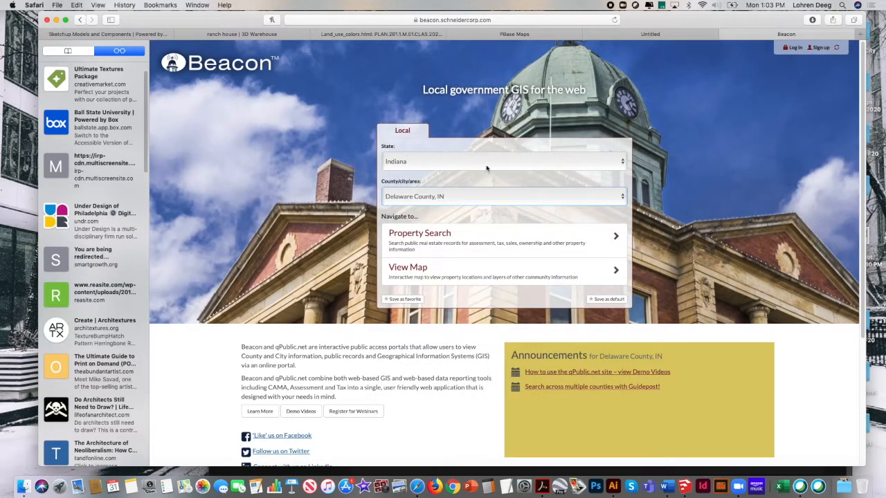
left_click(527, 275)
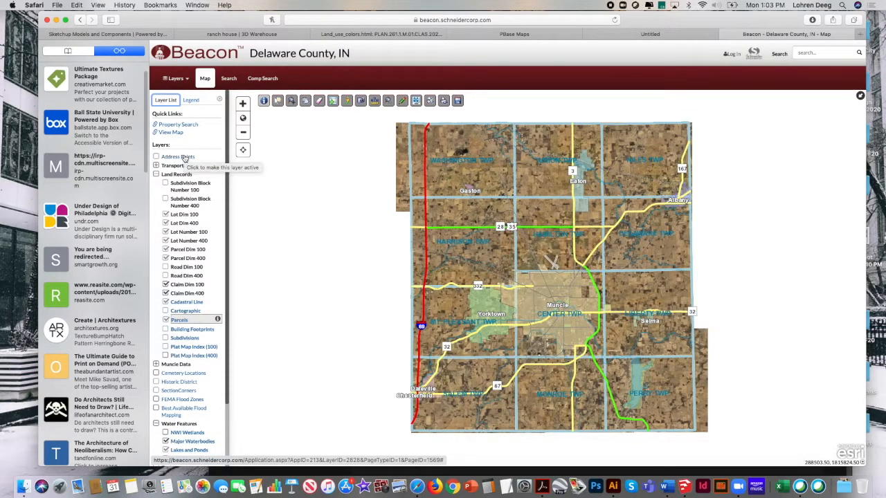
Step: Hide Safari's sidebar and switch off the Airport Runways layer under Transportation
left_click_drag(147, 66, 79, 63)
left_click_drag(214, 24, 212, 22)
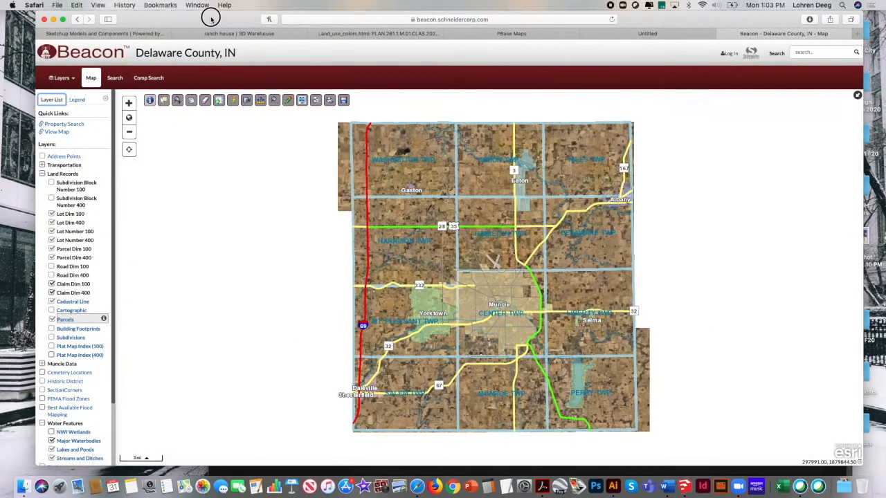
left_click(42, 165)
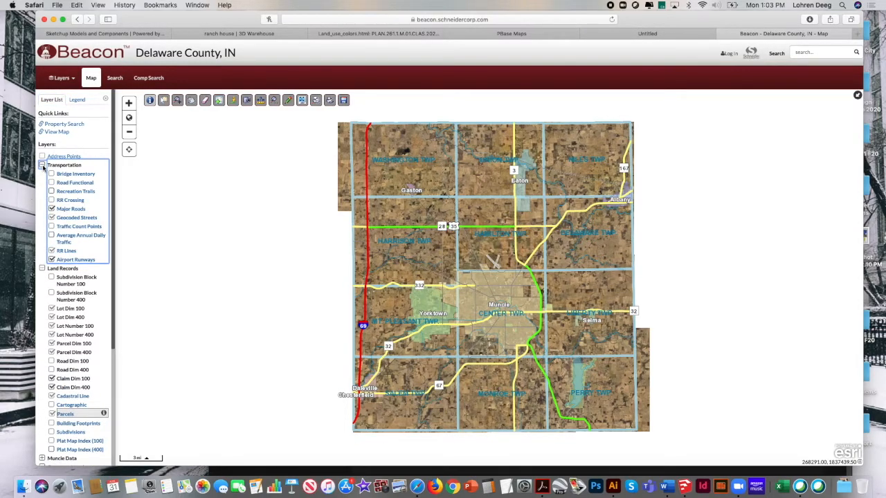
left_click(52, 258)
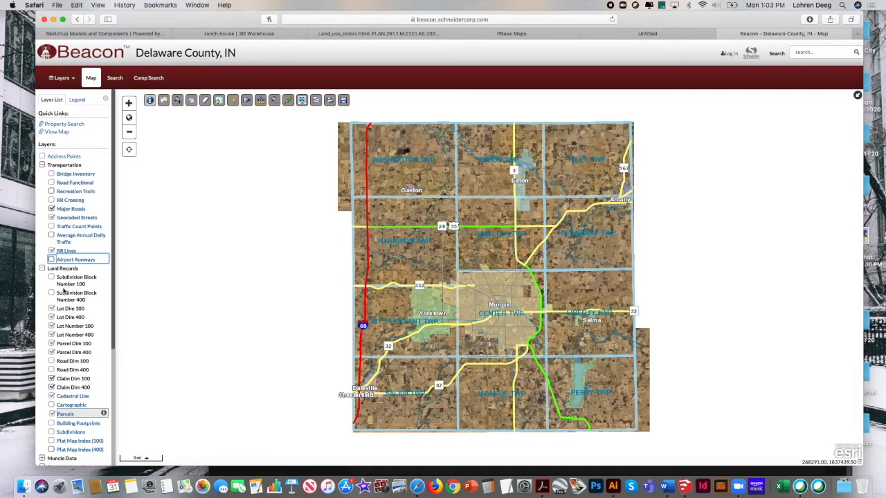
Step: Turn off the Lot Dim 100/400, Lot Number 100/400 and Parcel Dim 100/400 layers
left_click(51, 309)
left_click(52, 317)
left_click(52, 326)
left_click(52, 335)
left_click(52, 344)
left_click(52, 352)
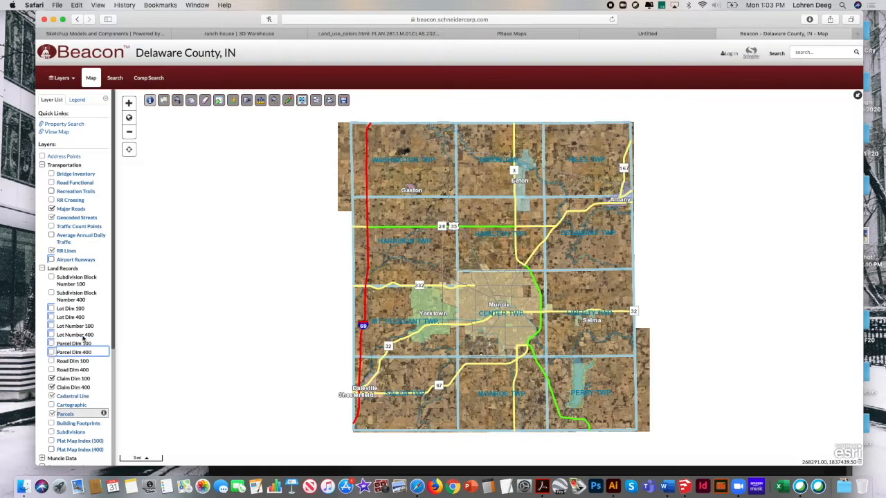
Step: Turn off the Claim Dim 100, Claim Dim 400 and Cadastral Line layers
left_click_drag(115, 288, 107, 357)
left_click(52, 276)
left_click(51, 285)
left_click(51, 293)
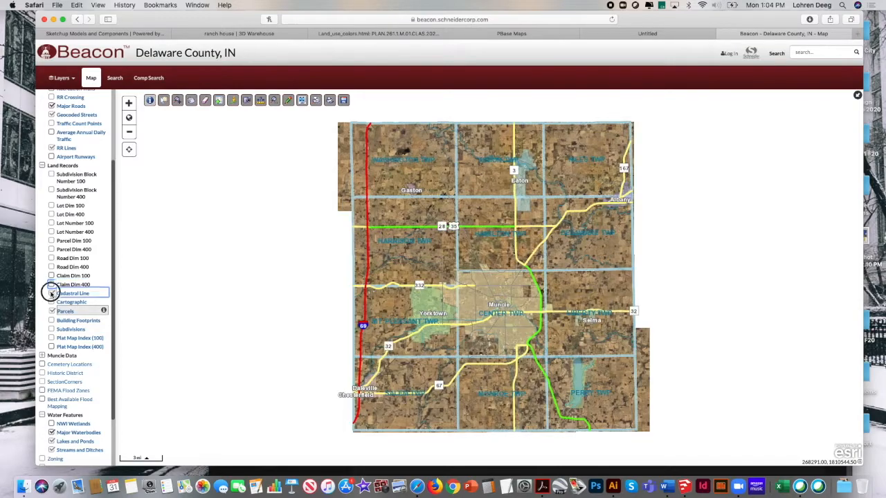
left_click(87, 312)
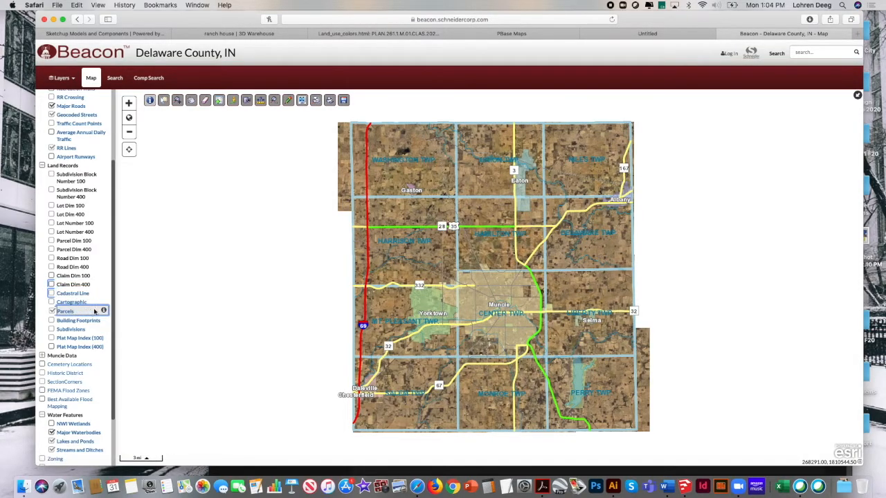
left_click_drag(112, 319, 113, 354)
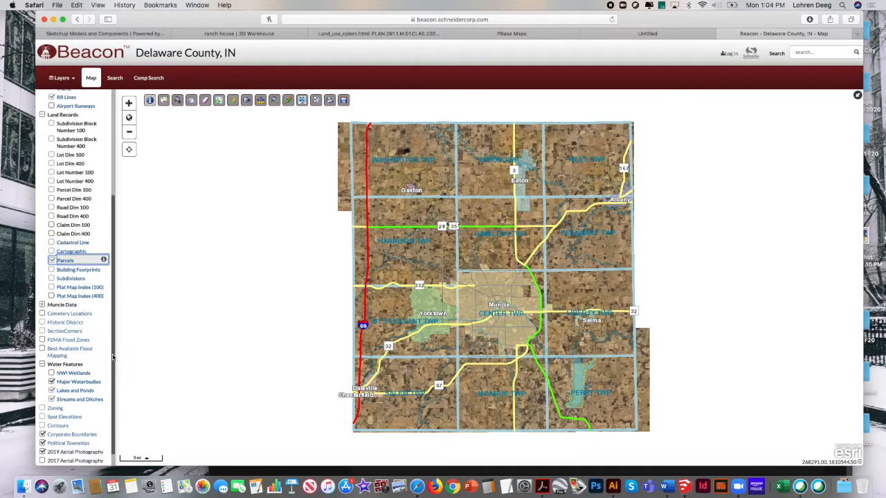
Step: Under Muncie Data, switch off Political Townships and Corporate Boundaries
left_click(42, 305)
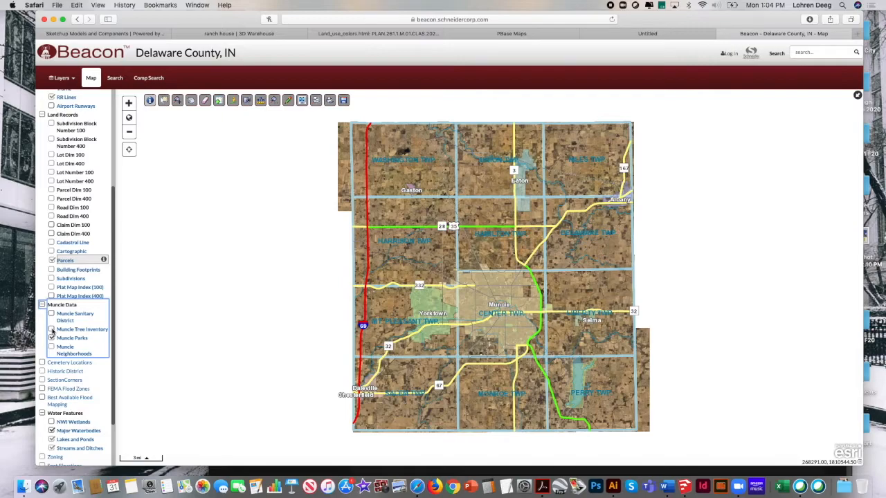
left_click_drag(113, 328, 111, 365)
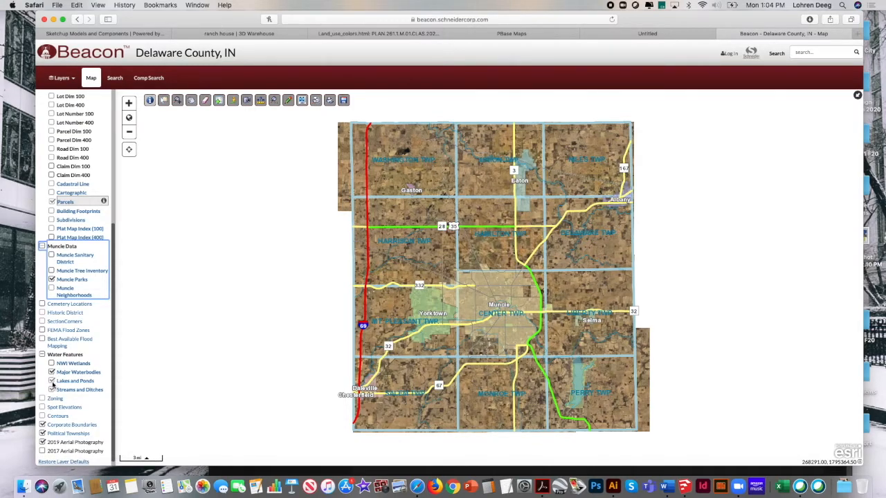
left_click_drag(111, 384, 112, 403)
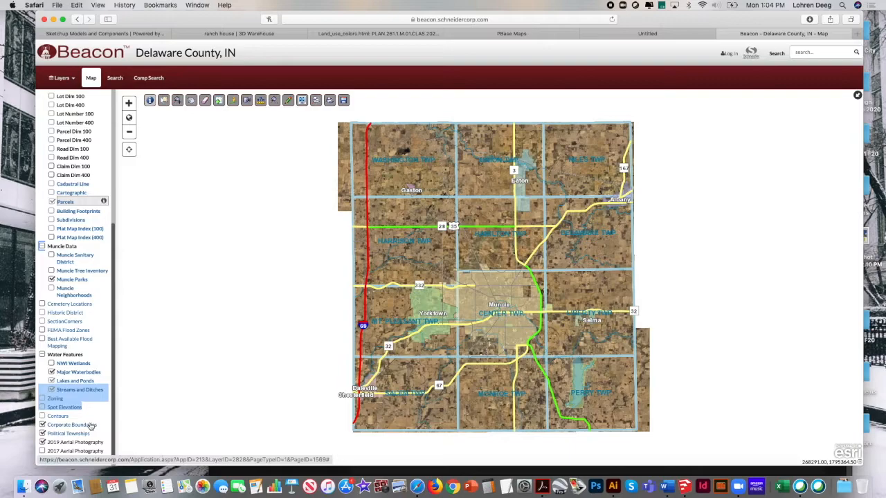
left_click(43, 433)
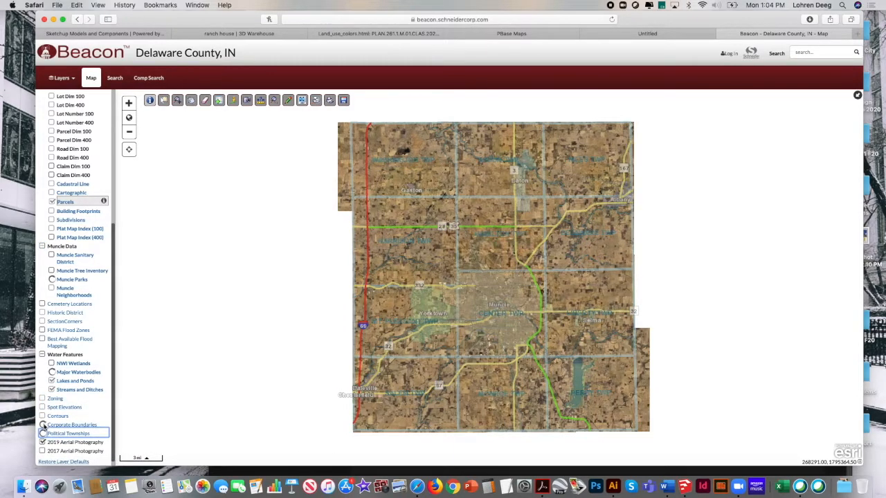
left_click(42, 425)
Step: Turn on the FEMA Flood Zones layer and zoom the map in one level toward Muncie
scroll(112, 392, "down", 1)
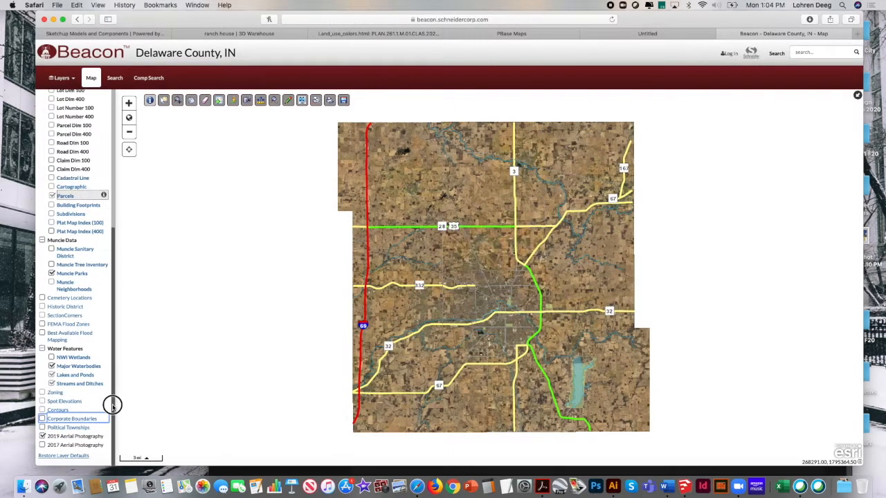
left_click(72, 434)
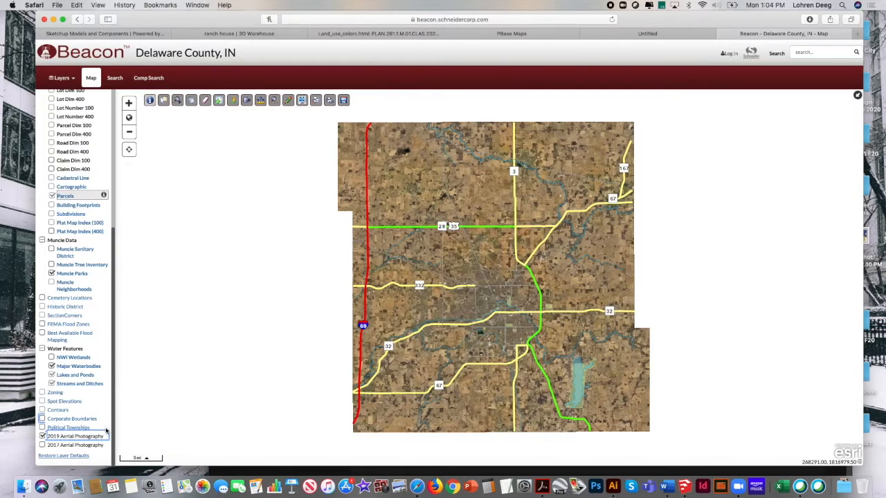
left_click_drag(111, 424, 104, 408)
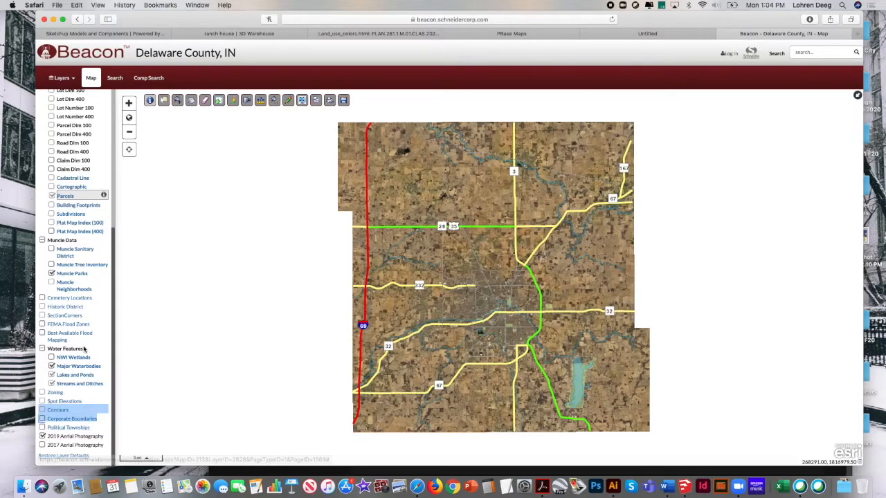
left_click(43, 324)
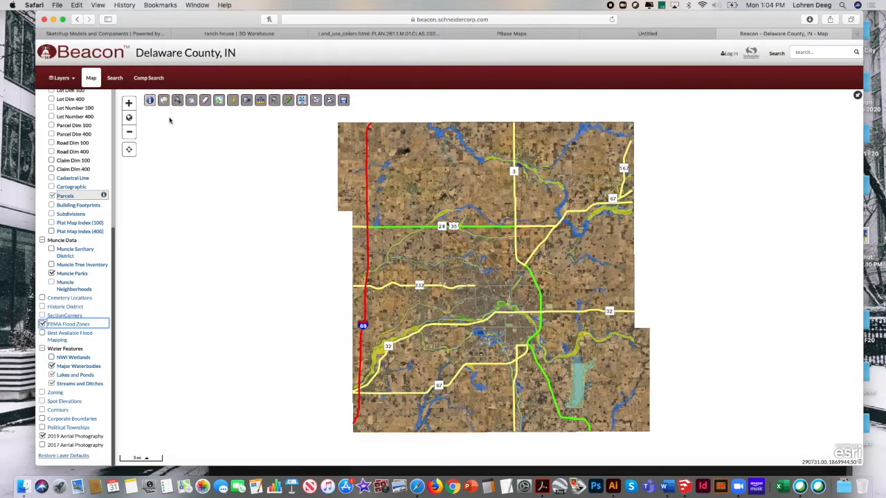
left_click(128, 103)
Step: Pan the map to centre it over central Muncie
left_click_drag(365, 415, 439, 292)
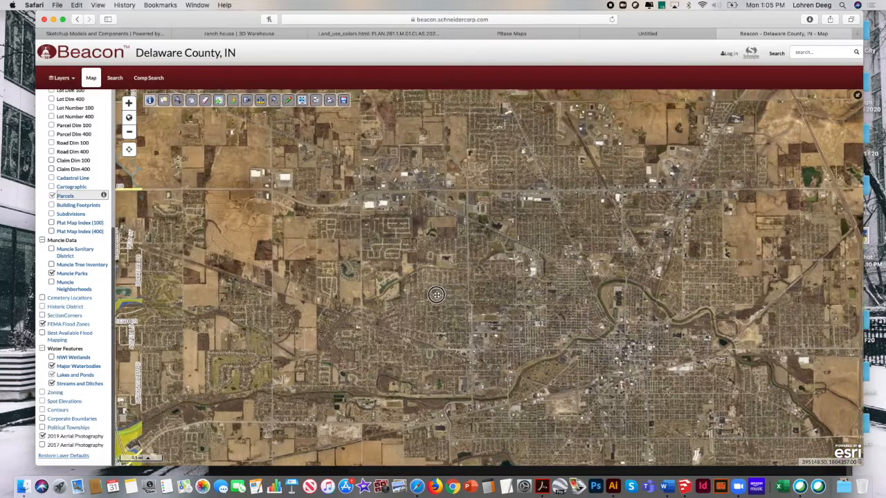
left_click_drag(738, 394, 492, 278)
left_click_drag(329, 267, 400, 281)
left_click_drag(305, 248, 400, 298)
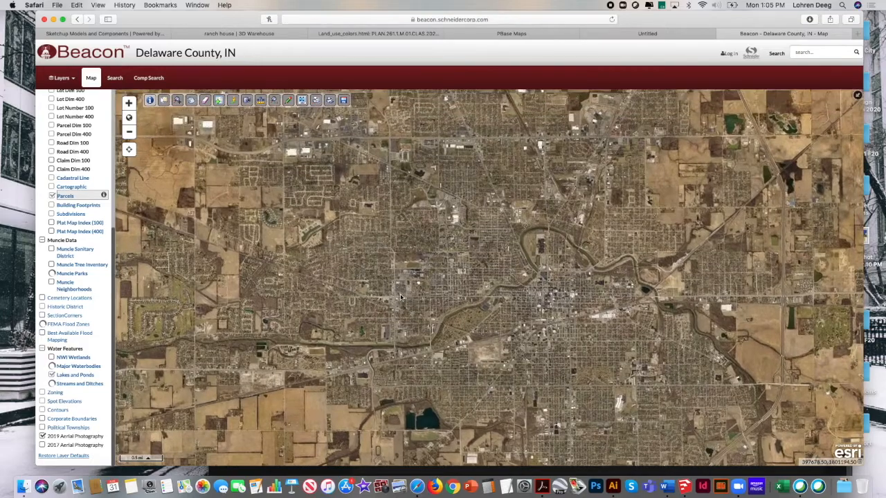
left_click_drag(334, 234, 367, 268)
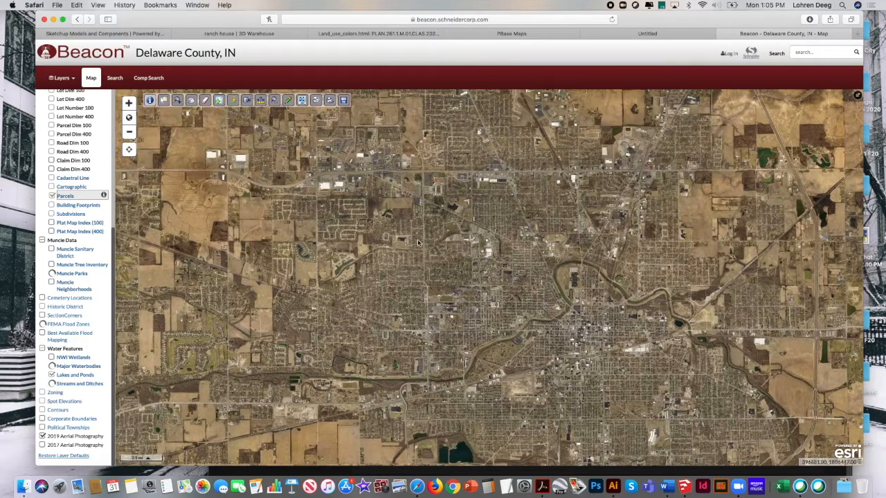
left_click_drag(408, 247, 426, 246)
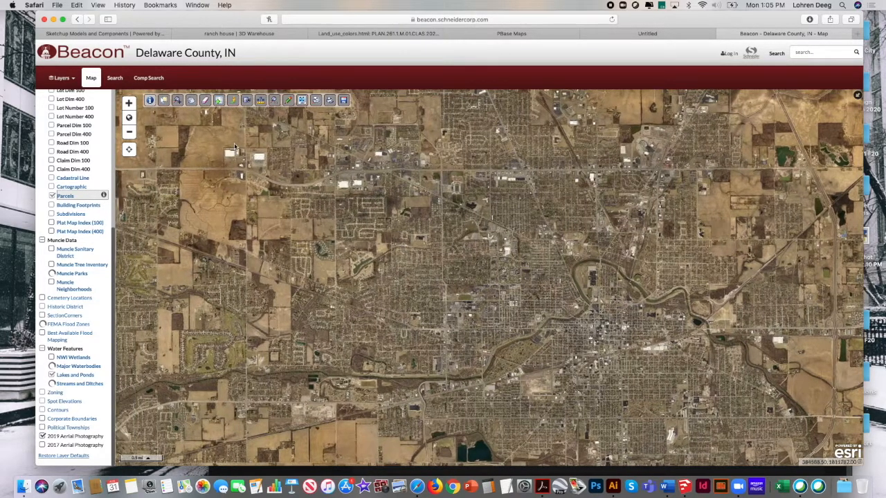
Step: Zoom in four levels, keeping the school and its oval track centred
left_click(129, 103)
left_click(129, 103)
left_click_drag(279, 164, 345, 208)
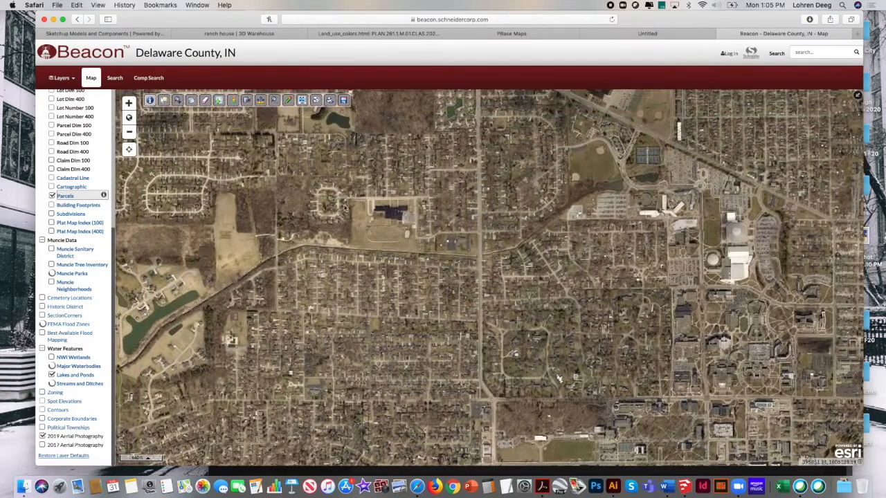
left_click(129, 103)
left_click_drag(292, 218, 449, 298)
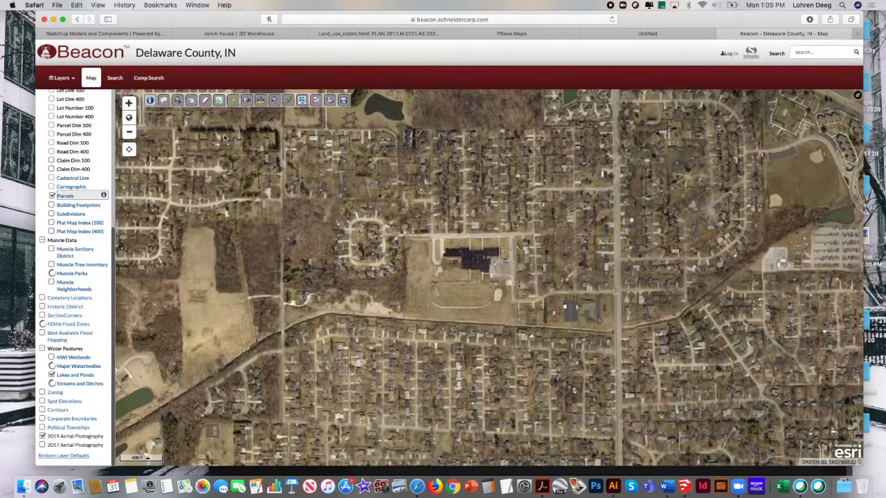
left_click(129, 103)
left_click_drag(344, 265, 358, 251)
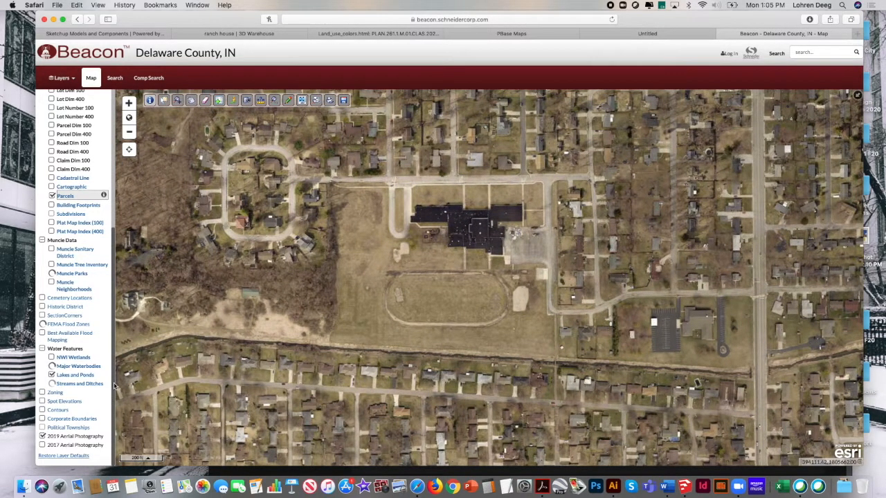
Step: Toggle 2019 Aerial Photography off and back on, then turn on Building Footprints
left_click(43, 437)
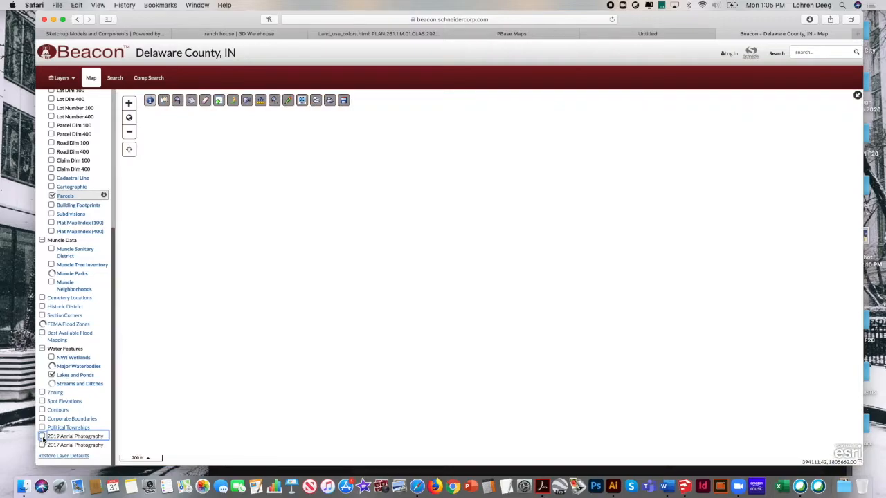
left_click(42, 437)
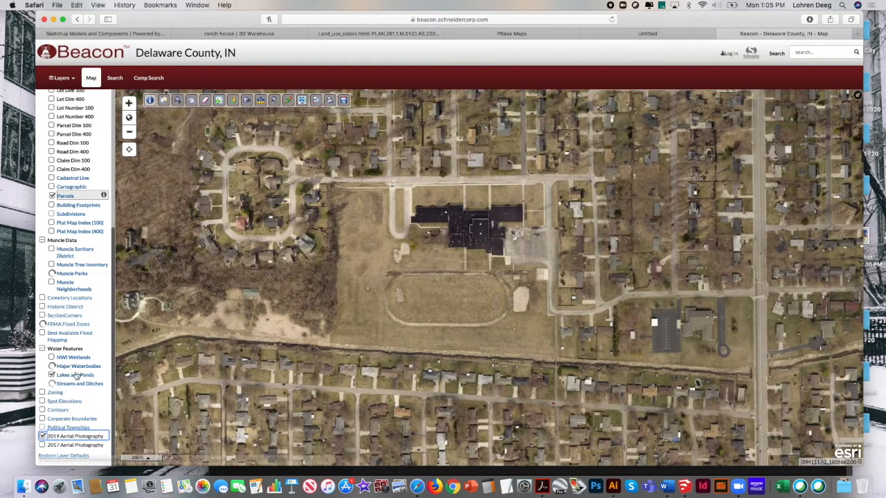
left_click_drag(113, 359, 114, 321)
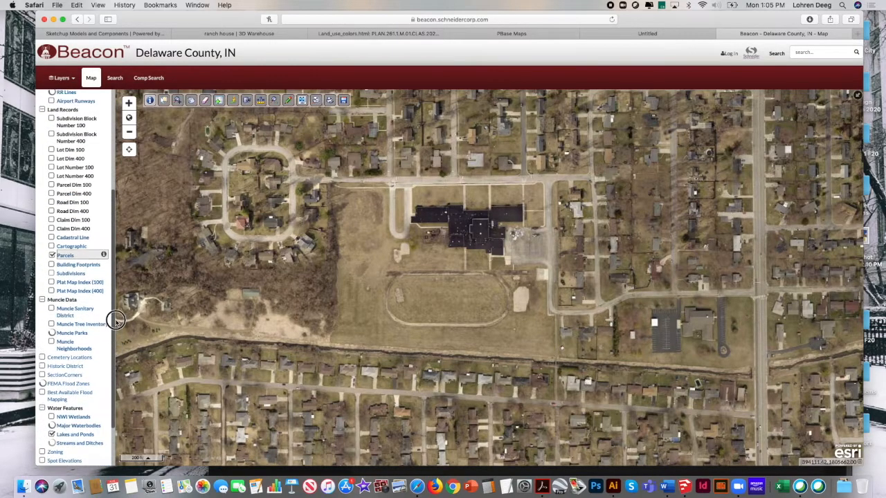
left_click(51, 264)
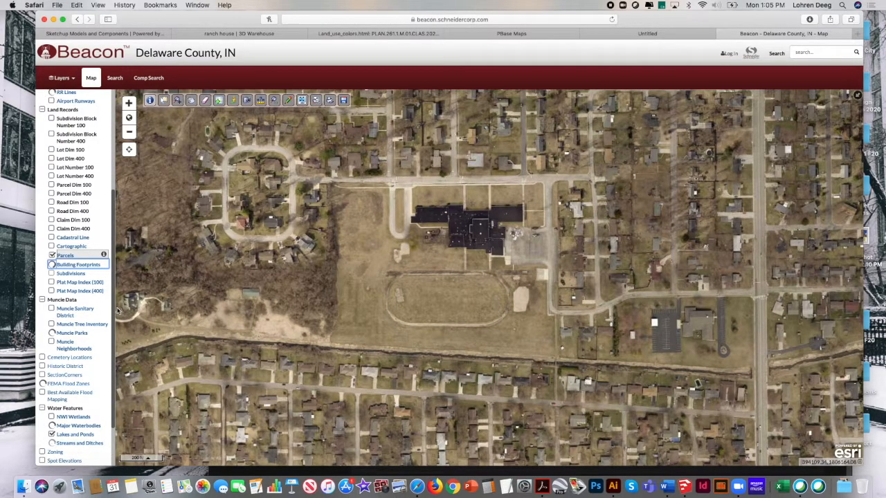
scroll(113, 309, "down", 1)
left_click_drag(113, 311, 112, 330)
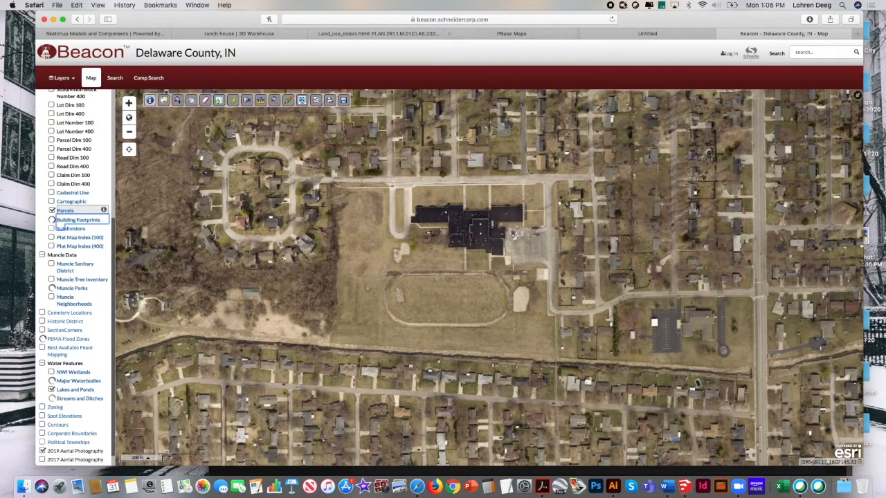
Step: Dismiss the Wi-Fi network list and turn off the 2019 Aerial Photography layer
left_click(702, 6)
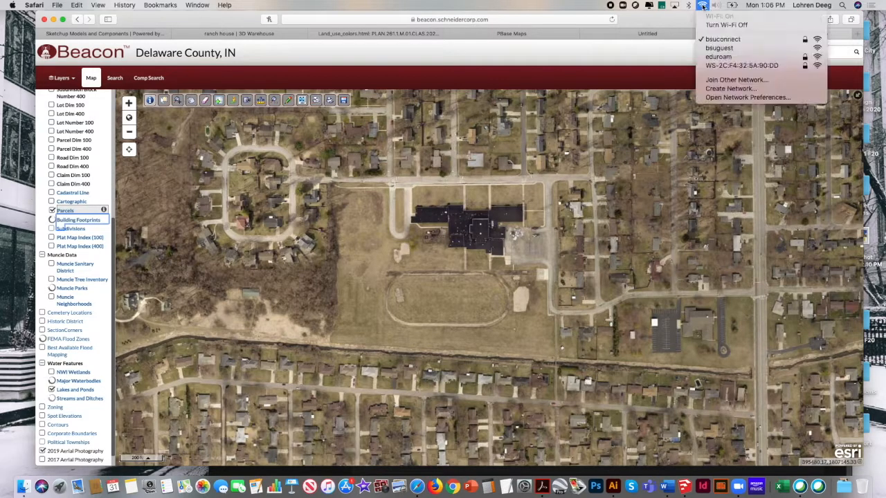
left_click(722, 38)
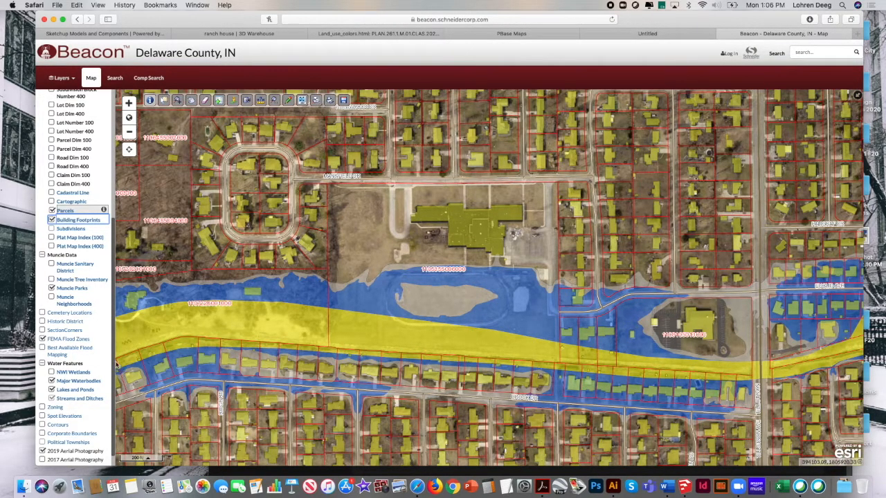
left_click(42, 450)
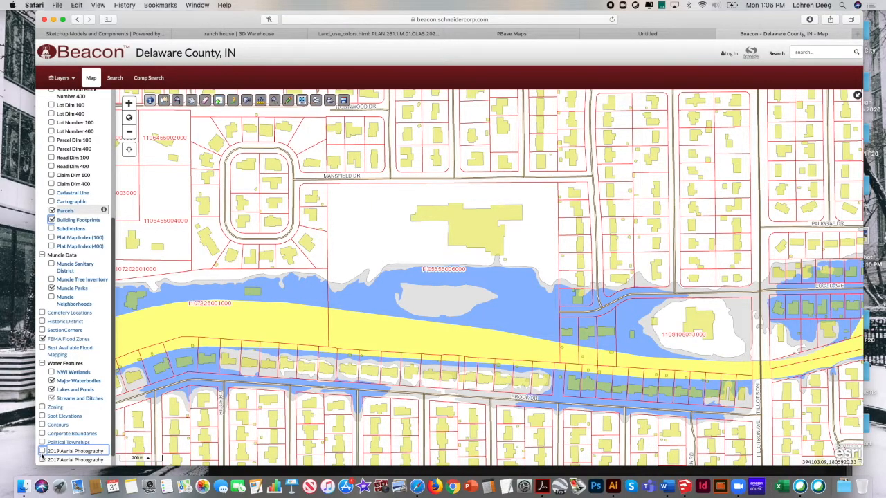
Step: Toggle 2019 Aerial Photography several times to compare, leaving it off
left_click(42, 451)
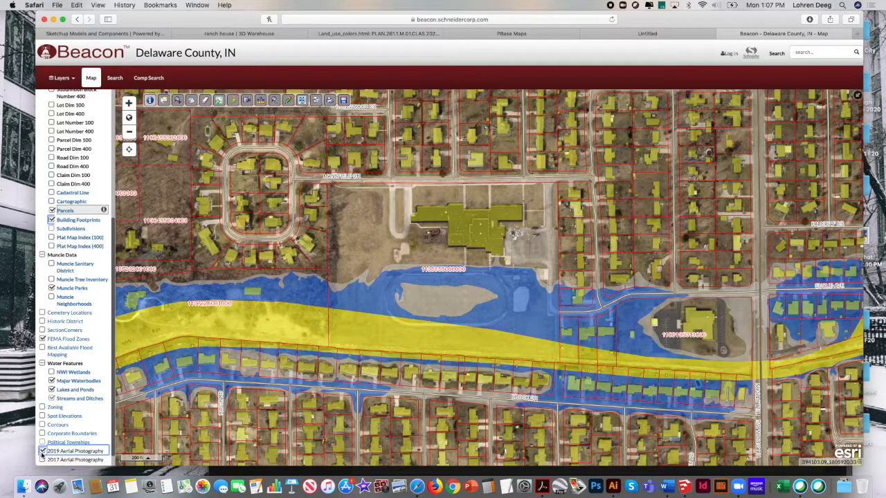
left_click(42, 451)
left_click(41, 451)
left_click(42, 451)
left_click(42, 451)
left_click(42, 451)
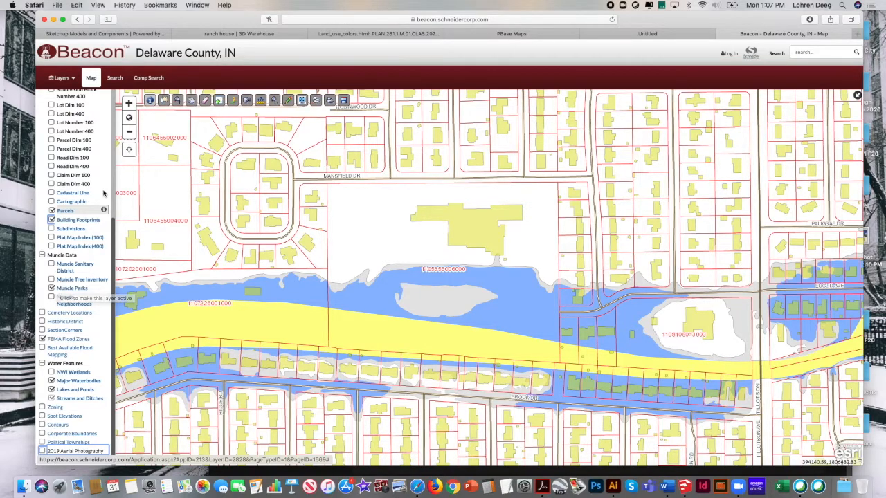
Step: Pan and zoom to frame the open parcel south of Mansfield Dr
left_click_drag(113, 251, 119, 135)
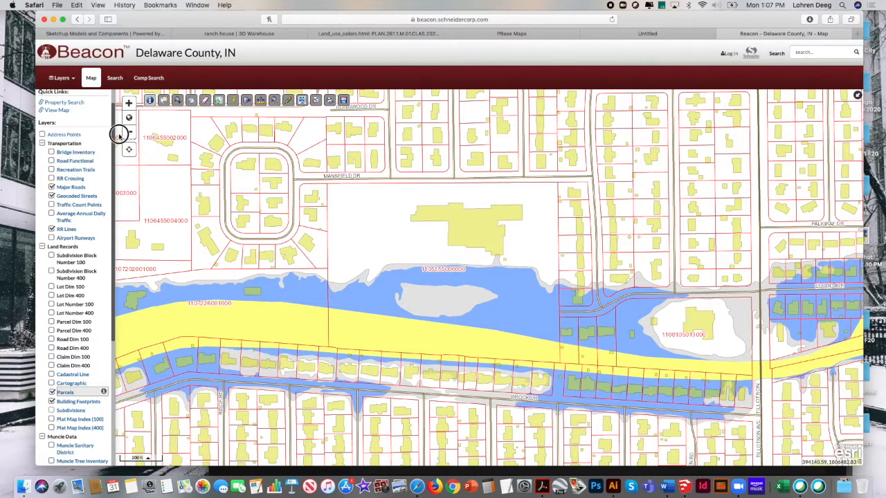
left_click_drag(119, 135, 114, 148)
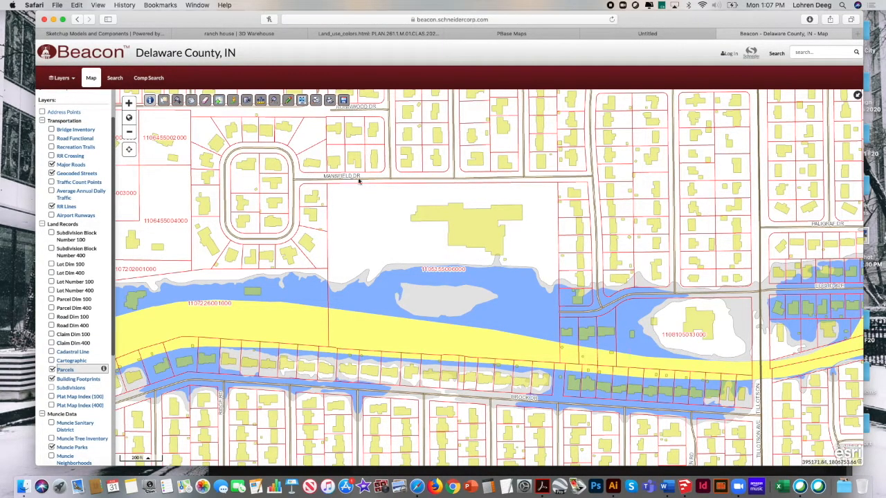
left_click_drag(417, 253, 426, 250)
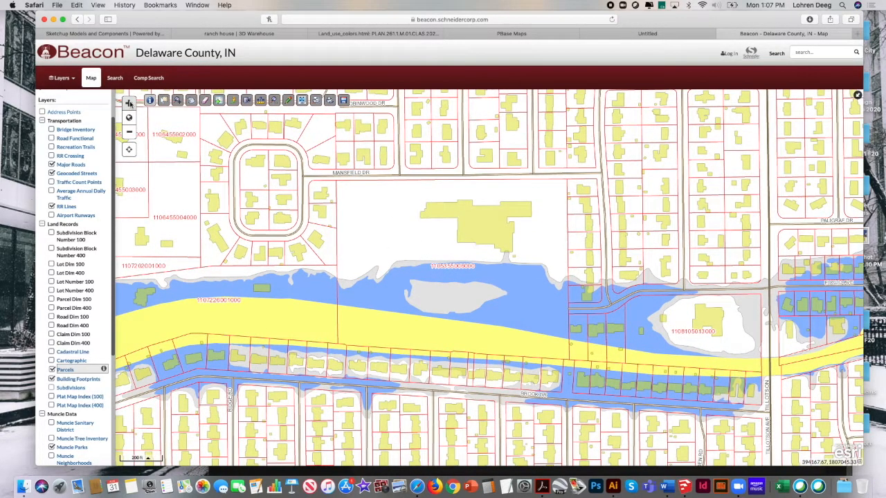
left_click(129, 103)
left_click(129, 132)
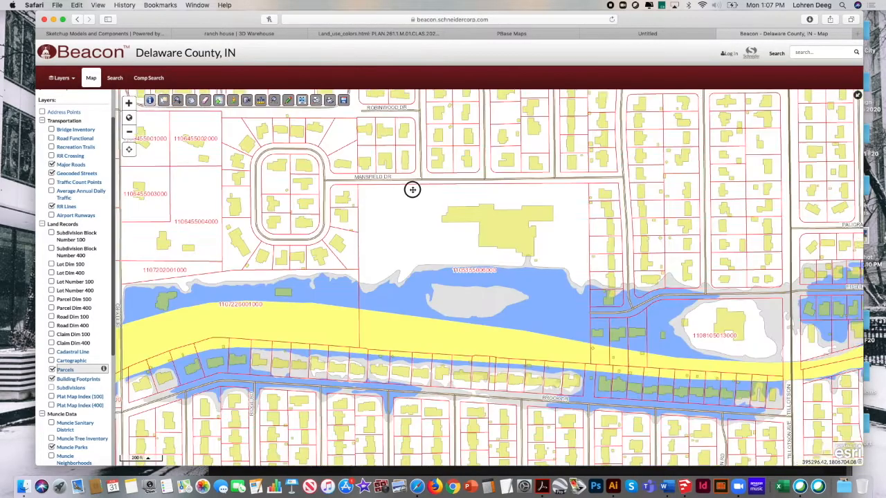
left_click_drag(412, 190, 399, 188)
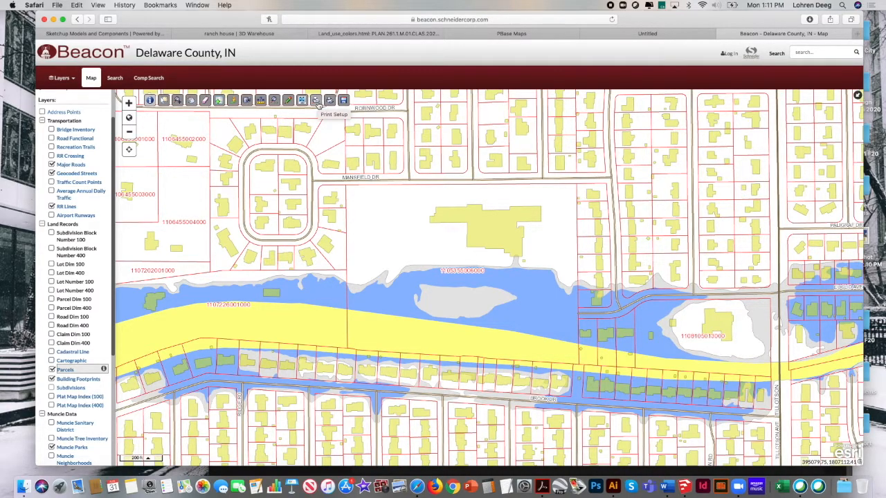
Step: In Print Setup, choose 11x17 Landscape, High (300 dpi) and a 1in = 100ft scale
left_click(317, 102)
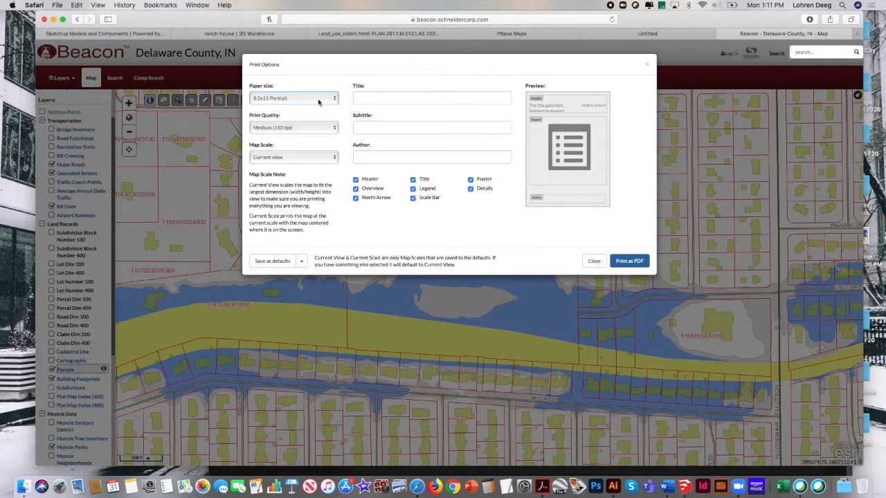
left_click(319, 101)
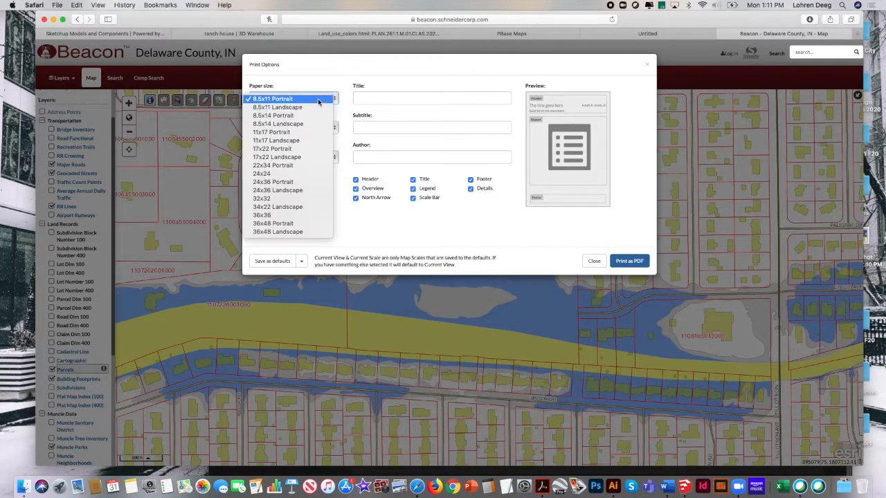
left_click(310, 140)
left_click(317, 132)
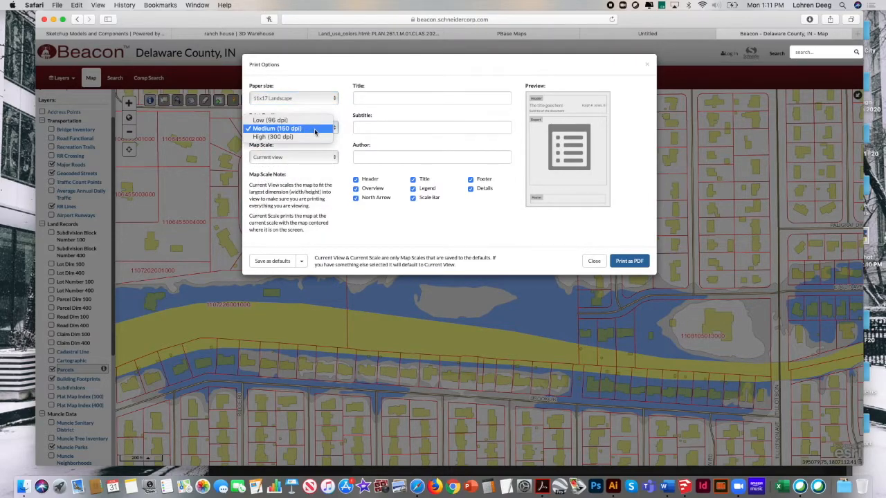
left_click(312, 138)
left_click(312, 158)
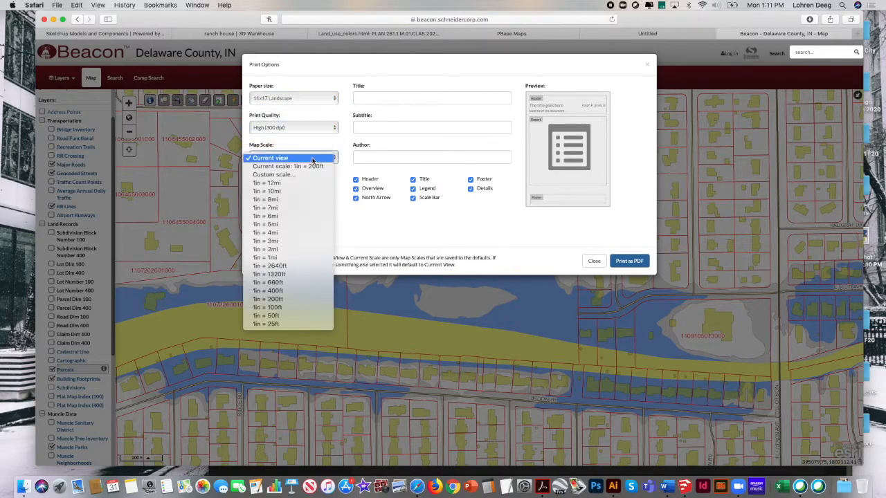
left_click(309, 307)
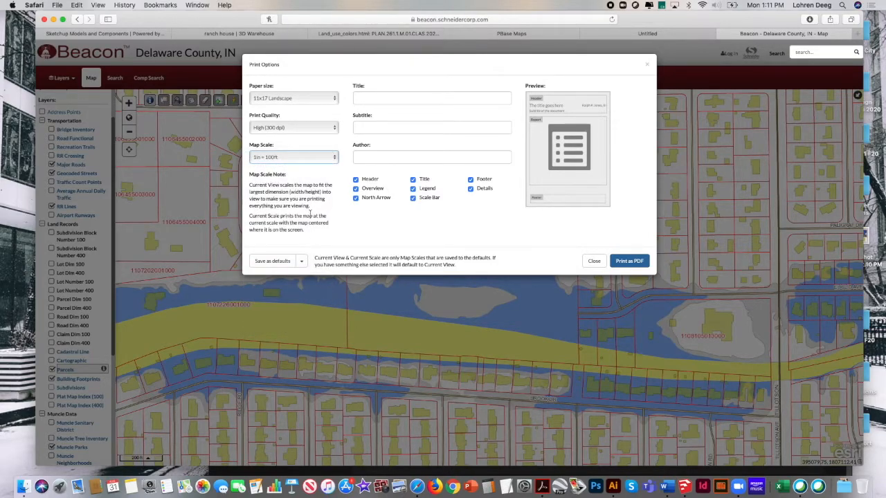
left_click(300, 158)
left_click(300, 158)
Step: Exclude header, overview, title, legend, footer and details, then generate the PDF
left_click(356, 180)
left_click(356, 189)
left_click(413, 179)
left_click(413, 188)
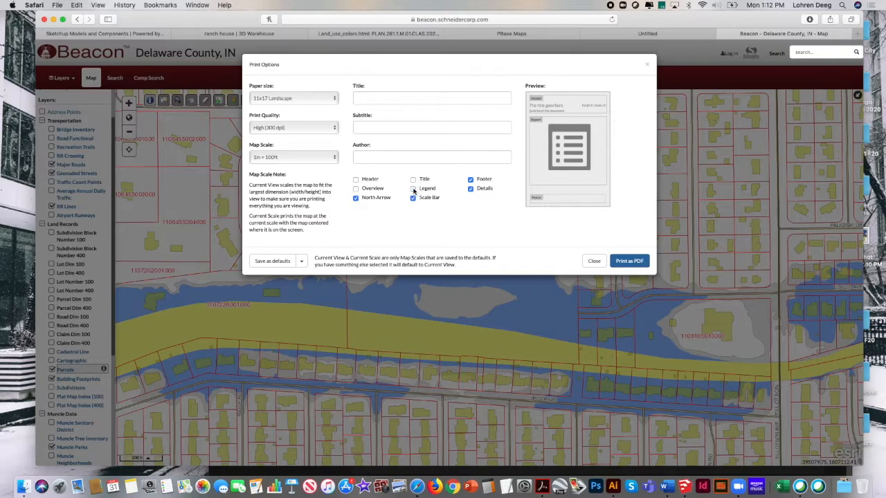
left_click(470, 179)
left_click(470, 188)
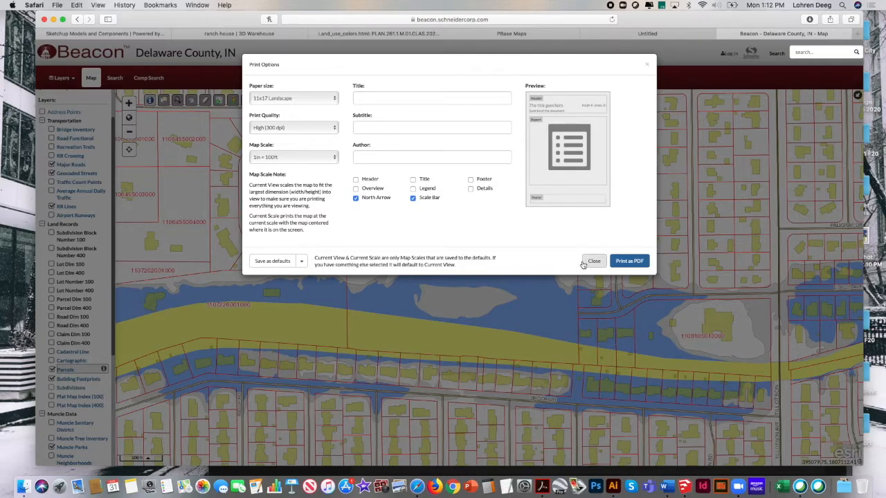
left_click(631, 261)
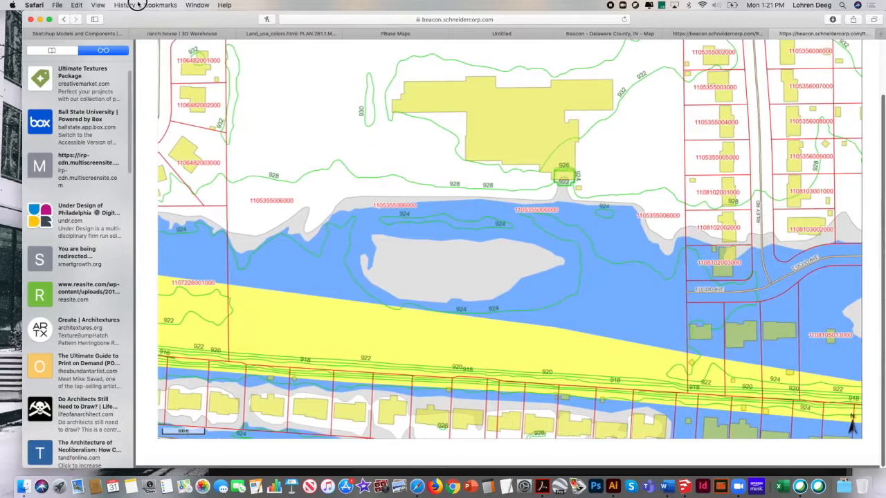
left_click_drag(137, 3, 123, 2)
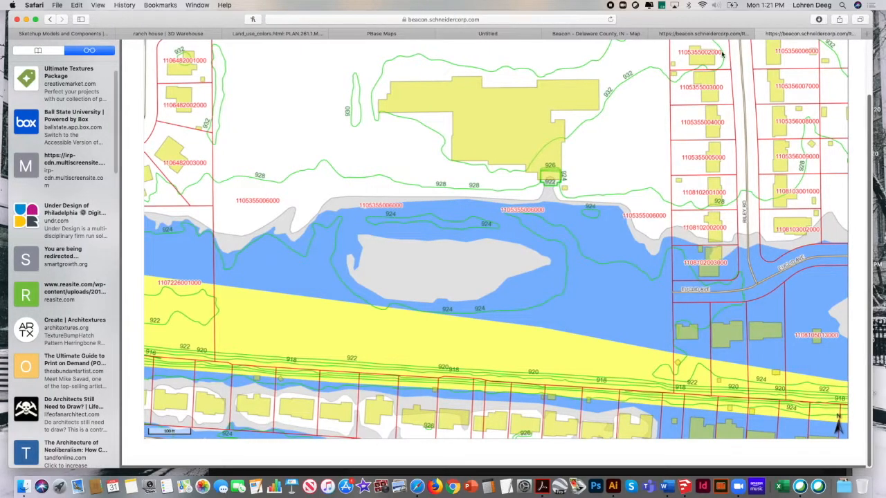
Step: Load cadmapper.com in a new tab and choose Get Started
left_click(866, 36)
type("cadmapper.com")
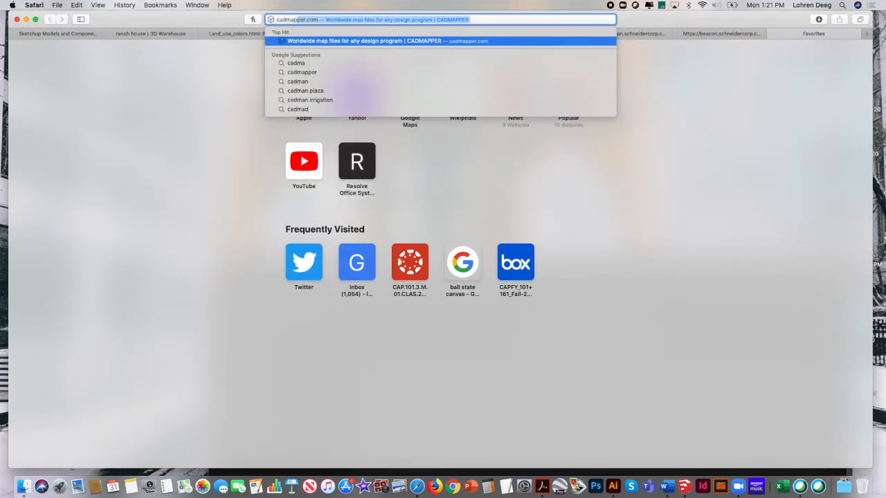
key("Return")
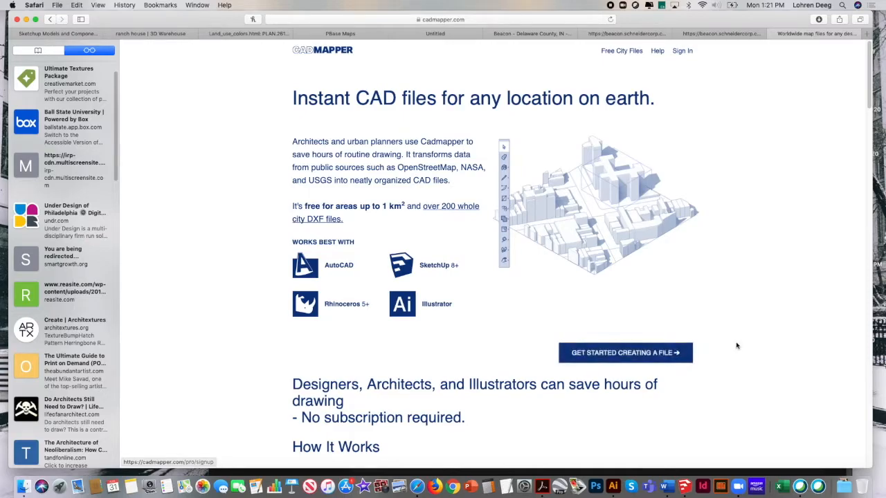
left_click_drag(868, 98, 869, 74)
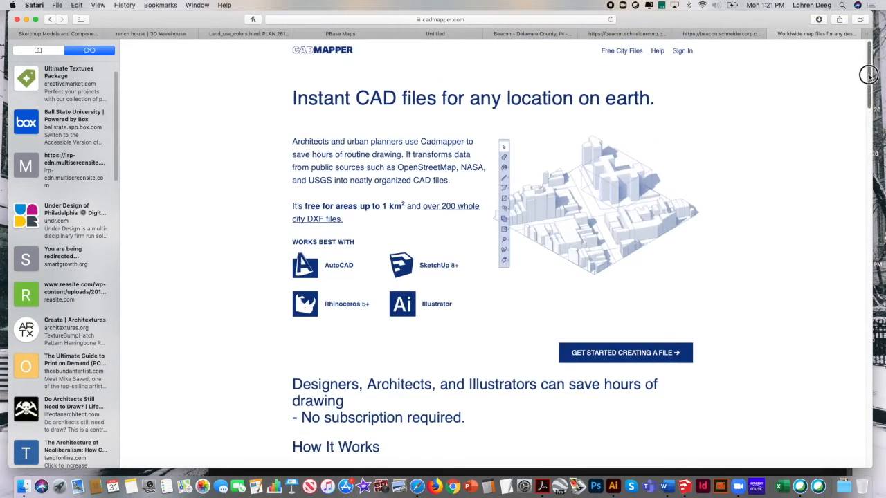
left_click(657, 353)
Step: Abandon the sign-up form and sign in to the existing account with the saved e-mail
left_click(439, 195)
type("ldeeg")
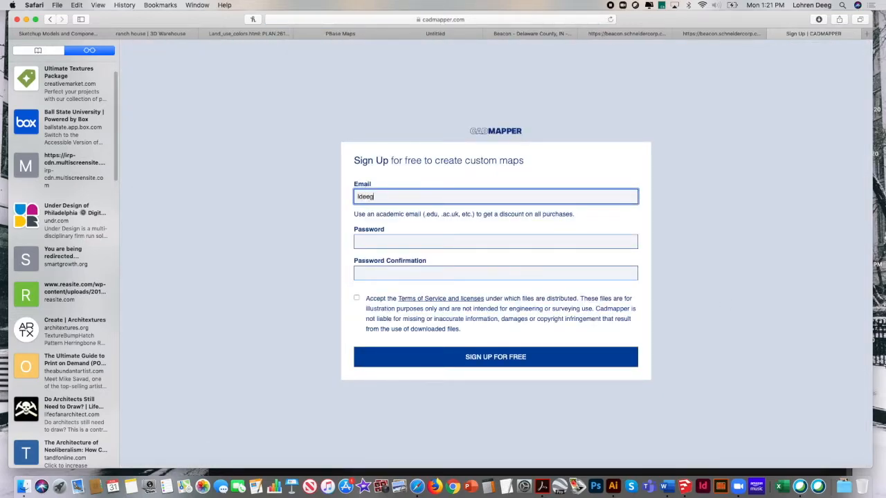
left_click(408, 211)
left_click(409, 241)
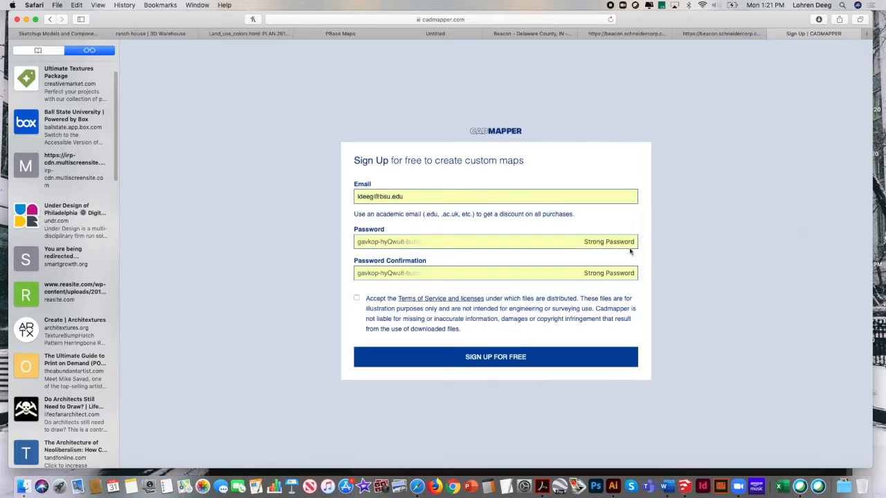
left_click(689, 268)
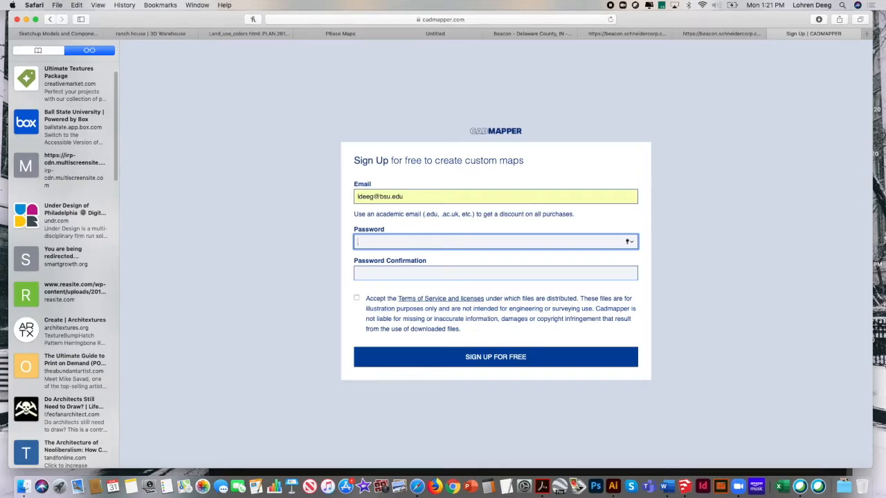
left_click(440, 101)
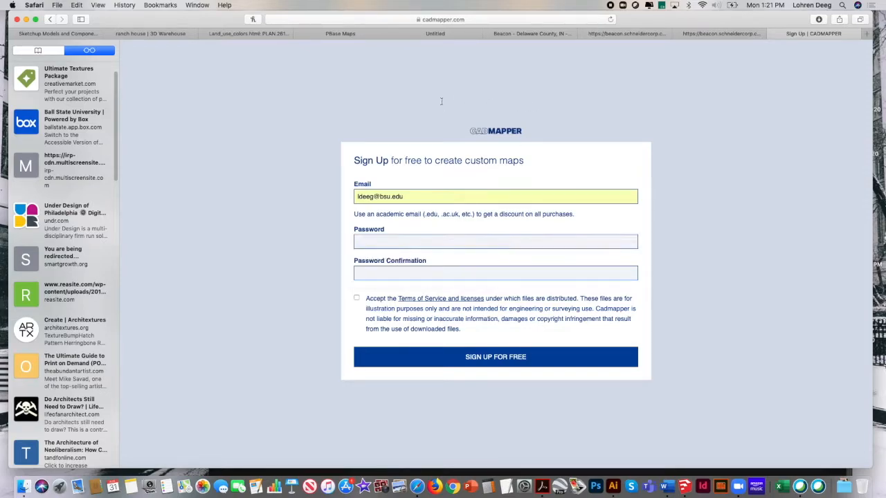
left_click(50, 19)
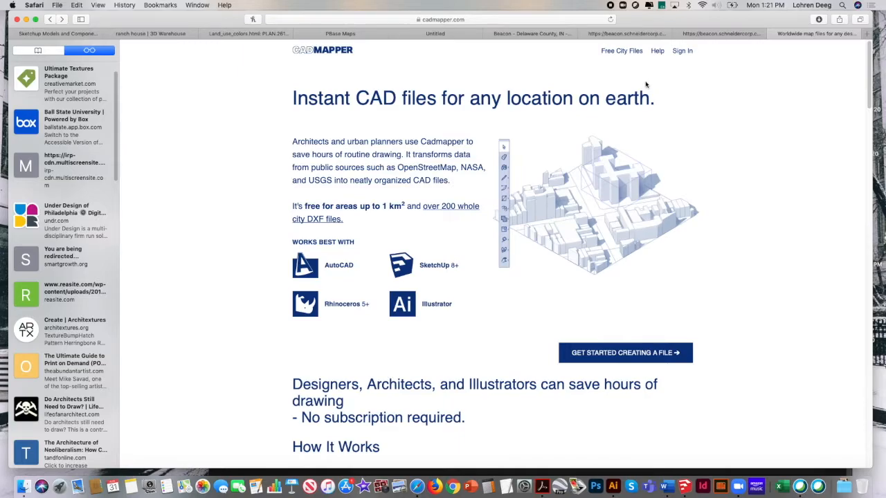
left_click(682, 51)
left_click(464, 211)
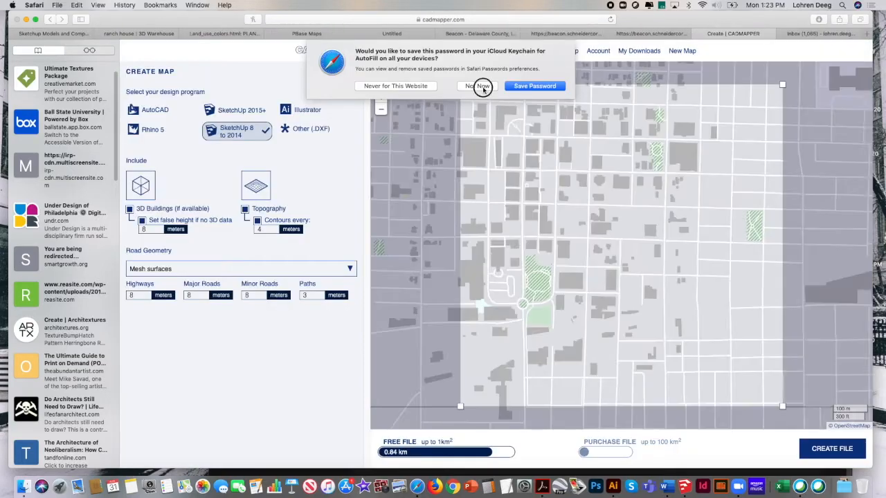
left_click(480, 87)
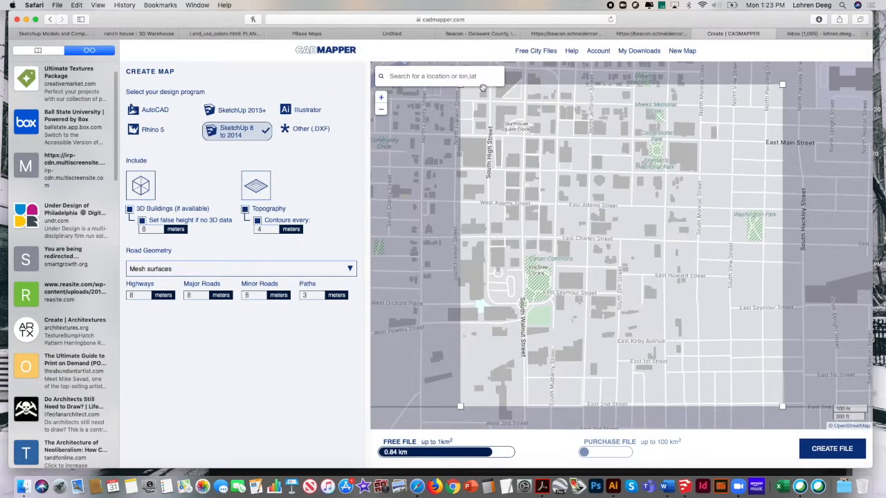
Step: Zoom the CADMapper map out one level and pan around the courthouse area
left_click_drag(585, 177, 673, 212)
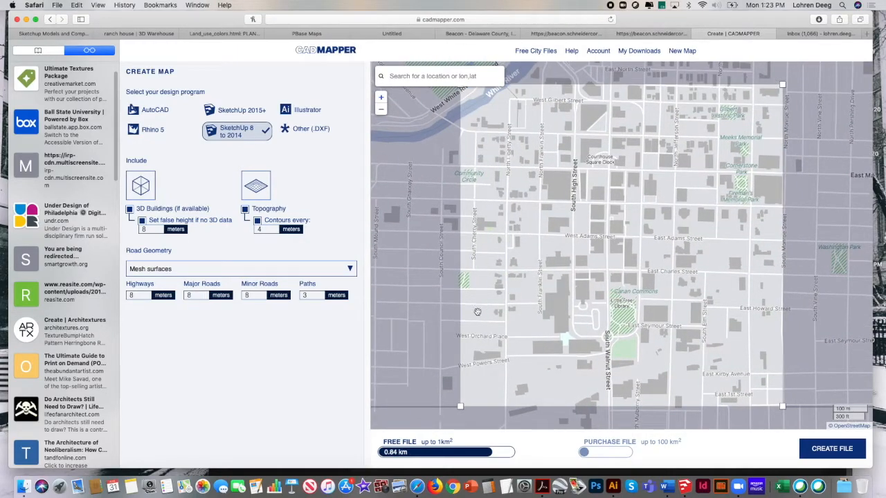
left_click_drag(492, 241, 514, 242)
left_click(380, 109)
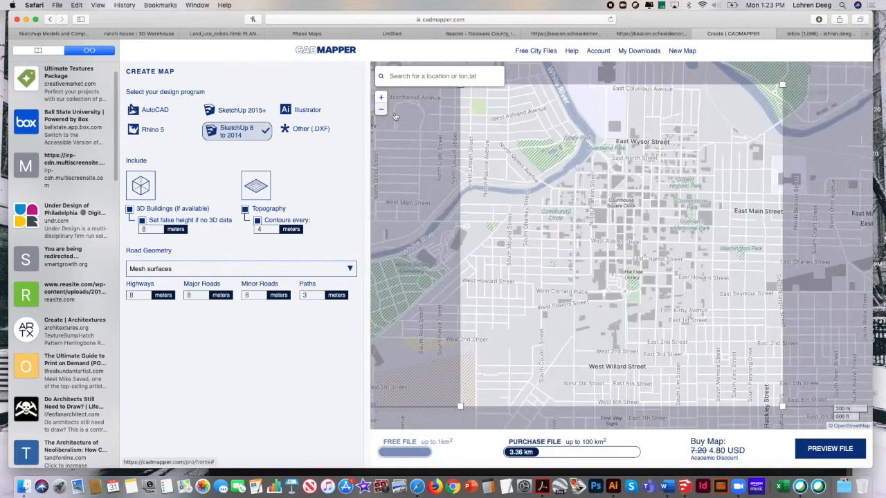
mouse_move(593, 205)
left_mouse_down()
mouse_move(597, 219)
mouse_move(582, 214)
left_mouse_up()
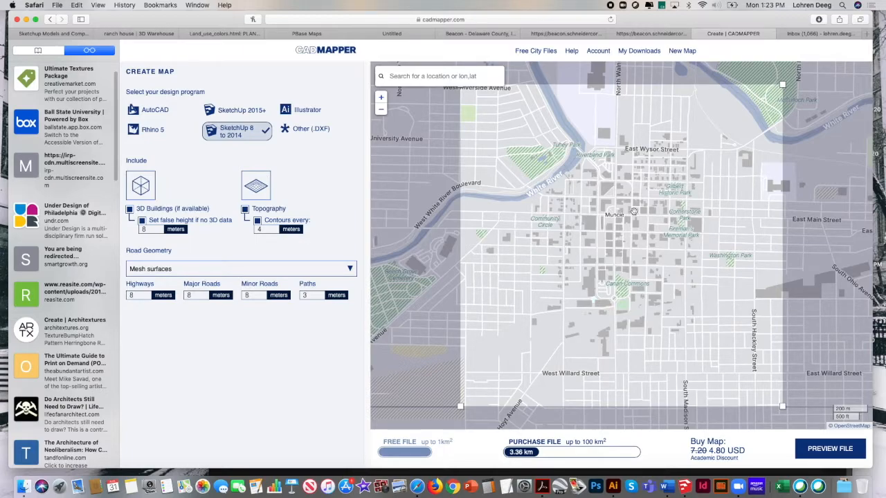
Step: Pan north to North Tillotson Avenue and shrink the export area to 0.50 km²
left_click_drag(603, 209, 626, 220)
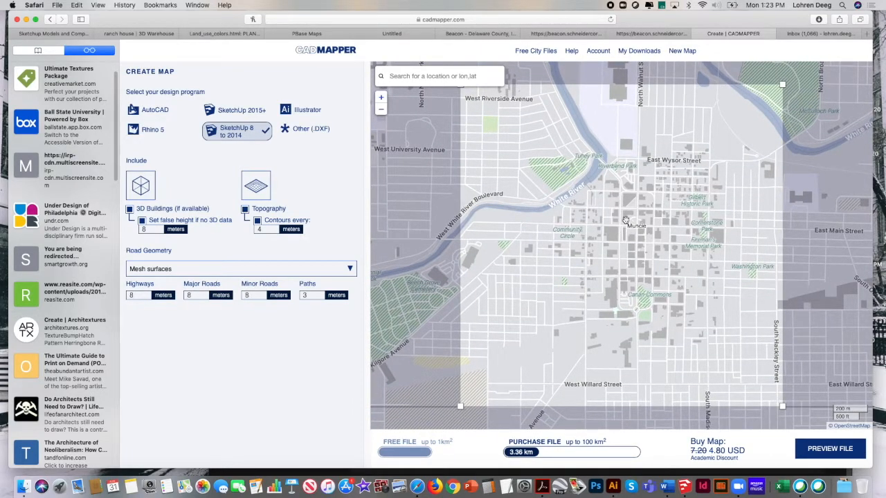
mouse_move(618, 208)
left_mouse_down()
mouse_move(590, 196)
mouse_move(676, 216)
left_mouse_up()
left_click_drag(569, 152, 672, 247)
left_click_drag(595, 198, 702, 241)
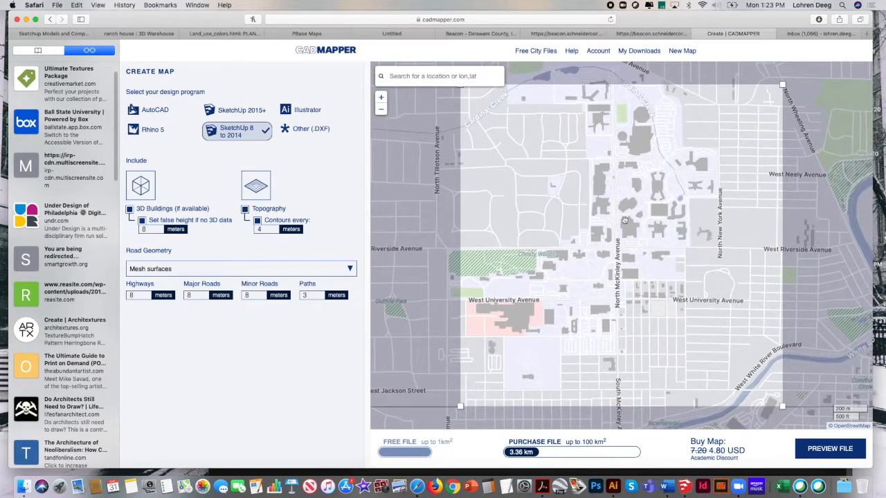
left_click_drag(624, 220, 741, 286)
left_click_drag(590, 247, 696, 267)
left_click_drag(640, 238, 625, 253)
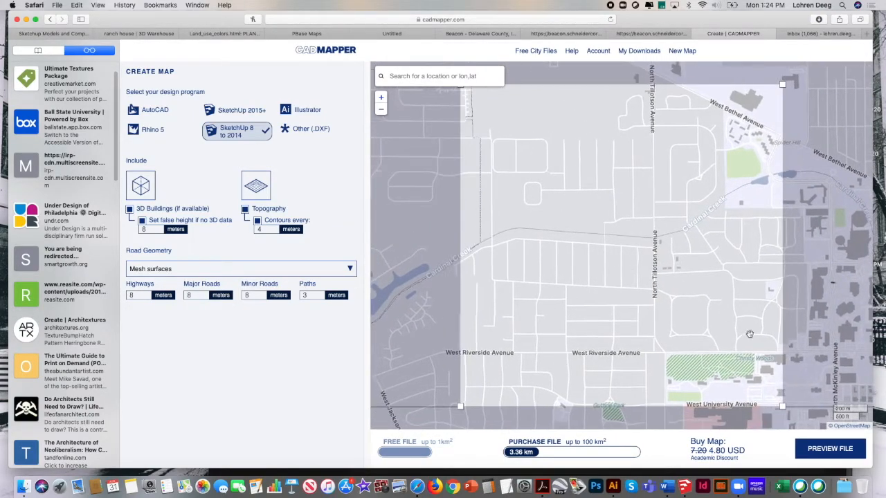
left_click_drag(782, 406, 706, 290)
Step: Drag the export box's corners outward to 0.63 km² over the Cardinal Creek blocks
left_click_drag(619, 238, 645, 266)
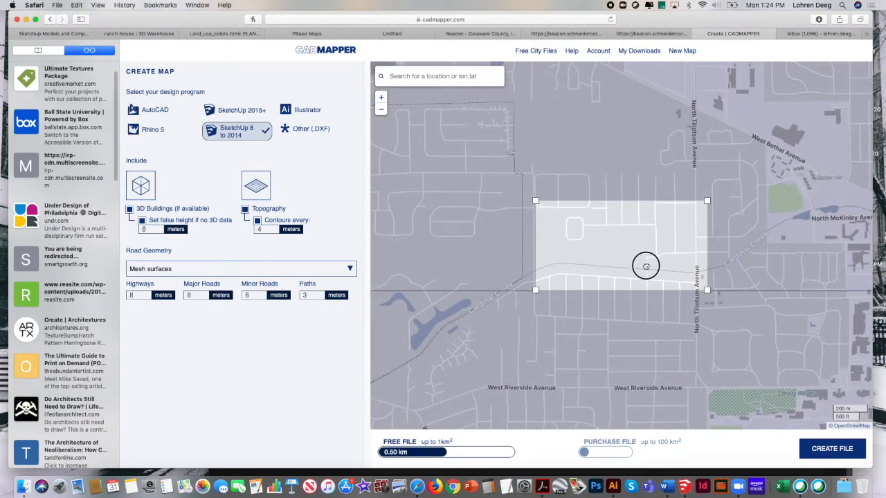
left_click_drag(536, 290, 534, 299)
left_click_drag(603, 249, 605, 252)
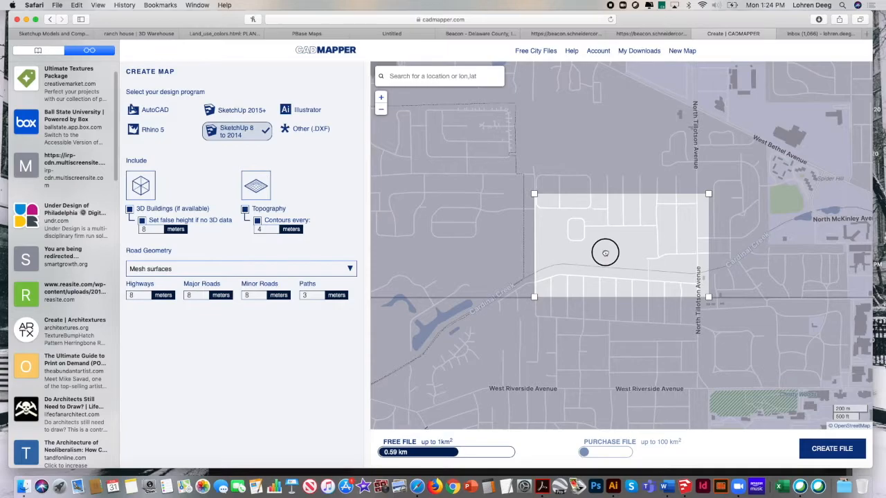
left_click_drag(604, 252, 616, 246)
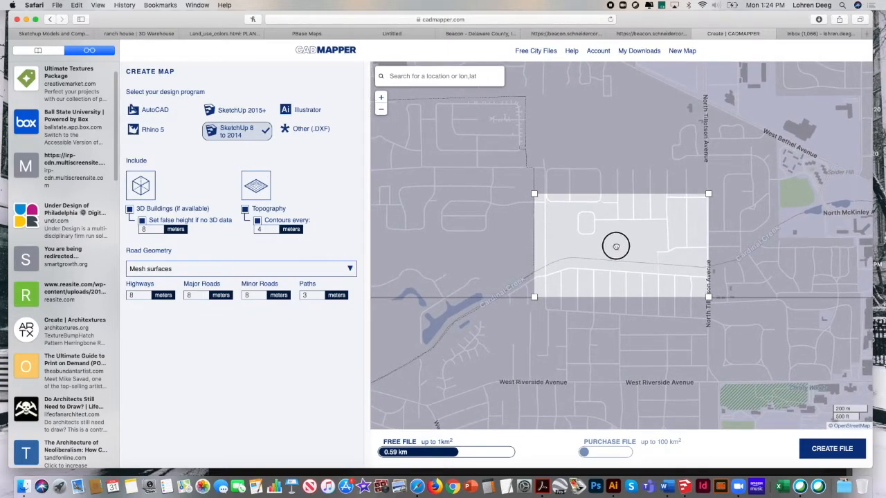
mouse_move(710, 297)
left_mouse_down()
mouse_move(712, 289)
mouse_move(703, 289)
mouse_move(710, 300)
left_mouse_up()
left_click_drag(654, 259, 653, 268)
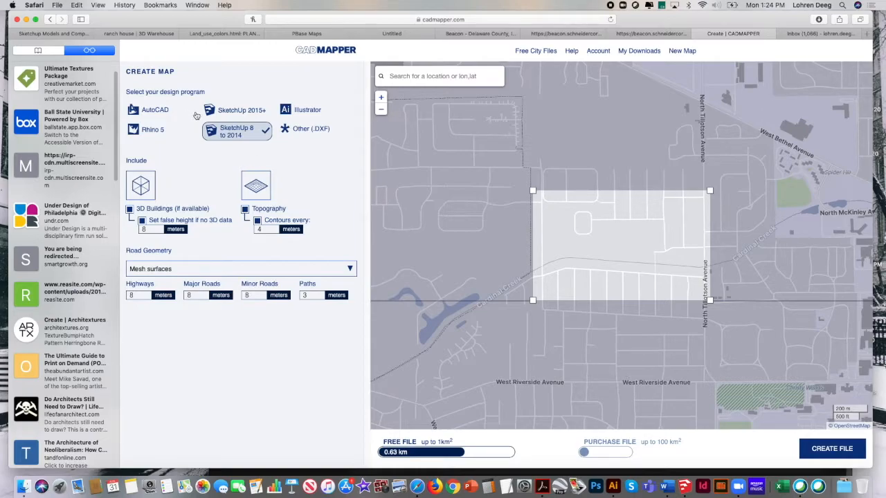
Step: Set CADMapper's output program to Illustrator with contours every 1 m
left_click(311, 111)
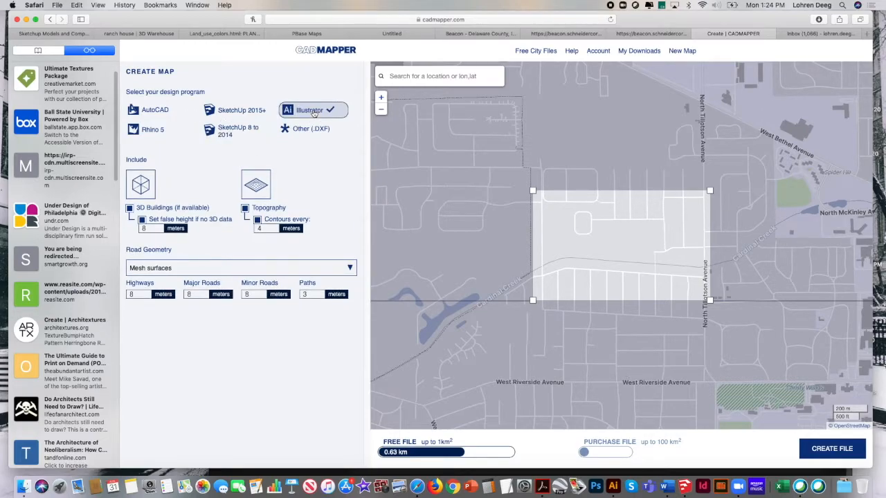
left_click(251, 135)
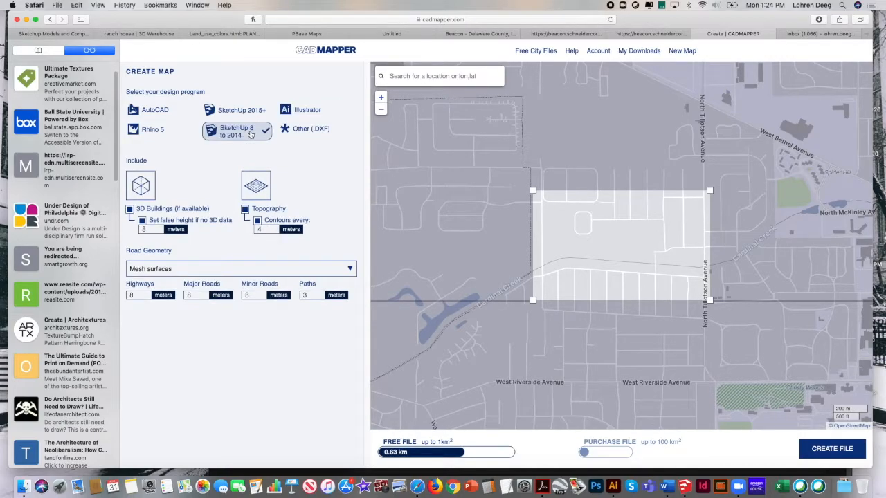
left_click(308, 122)
left_click(252, 134)
left_click(309, 122)
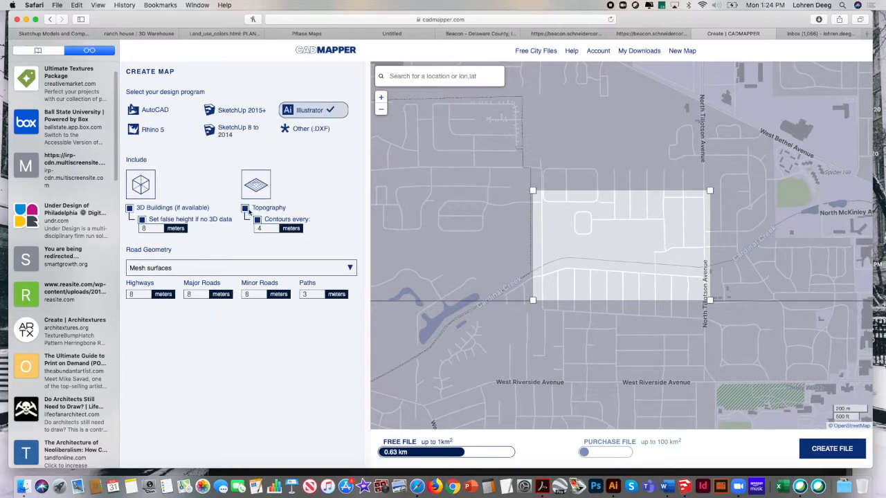
left_click(264, 228)
left_click_drag(269, 228, 247, 228)
left_click(297, 207)
Step: Try the Centerlines and Outlines road geometry options, leaving Mesh surfaces selected
left_click(194, 271)
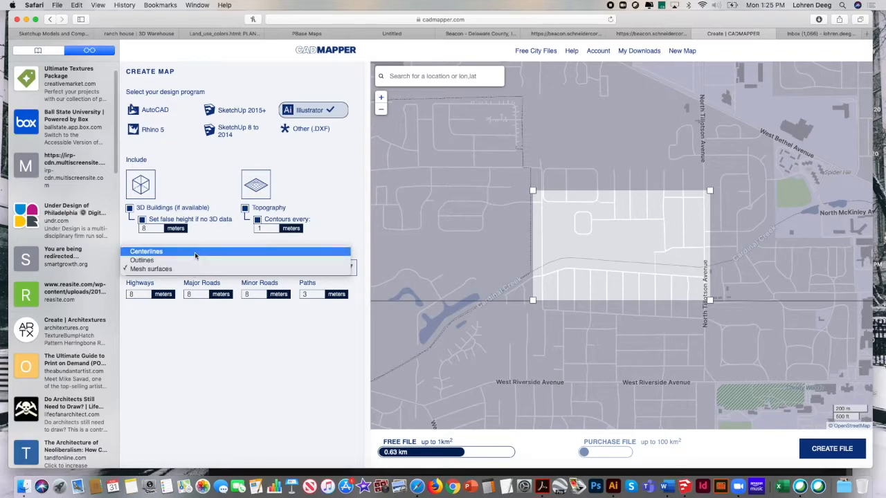
left_click(196, 252)
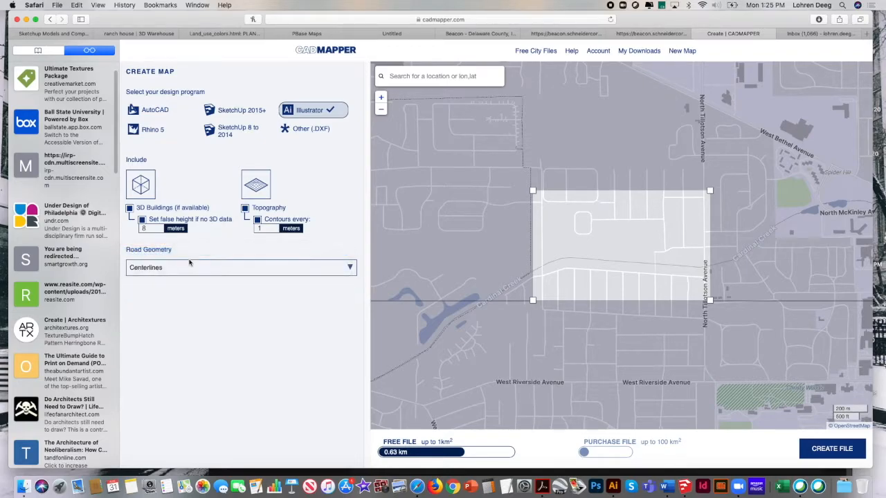
left_click(187, 269)
left_click(186, 286)
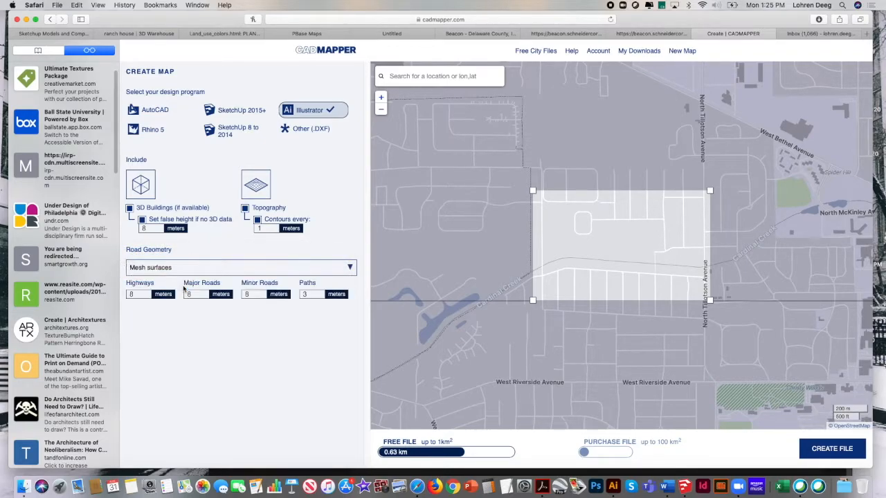
left_click(193, 269)
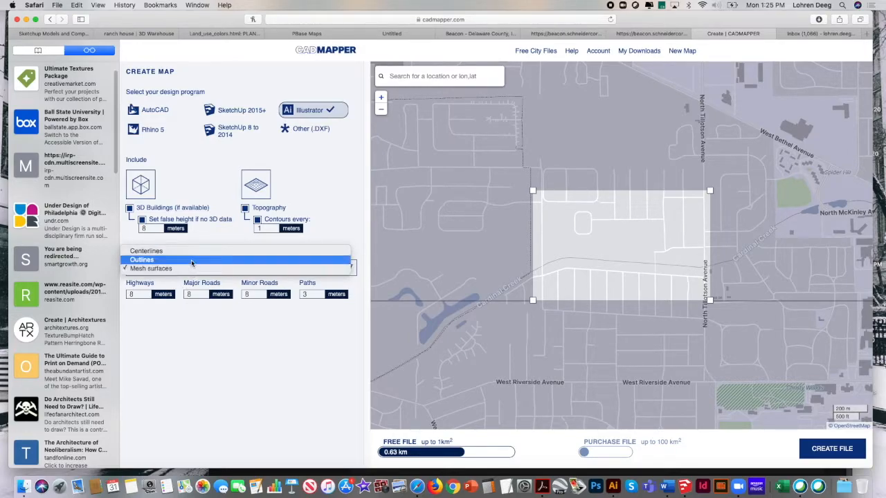
left_click(192, 261)
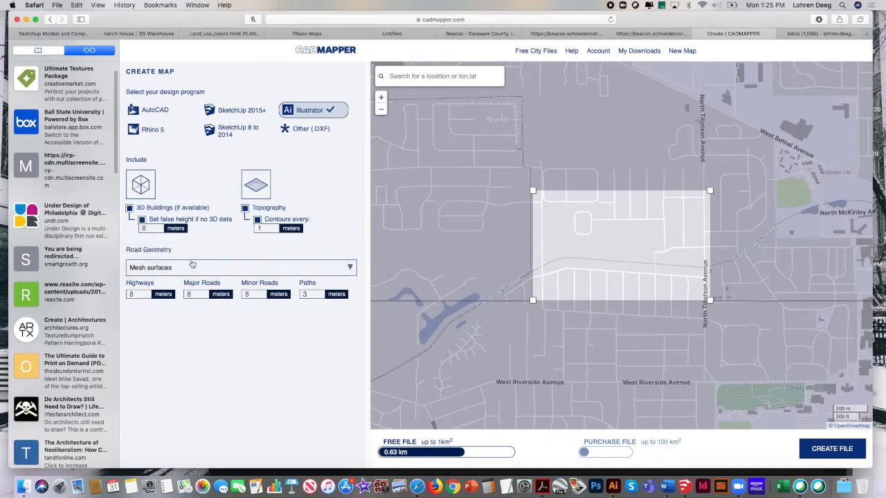
left_click(199, 269)
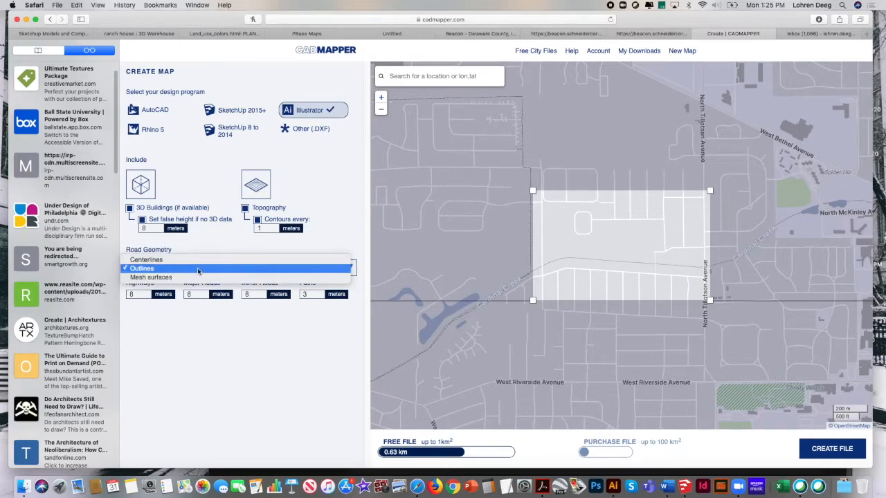
left_click(195, 277)
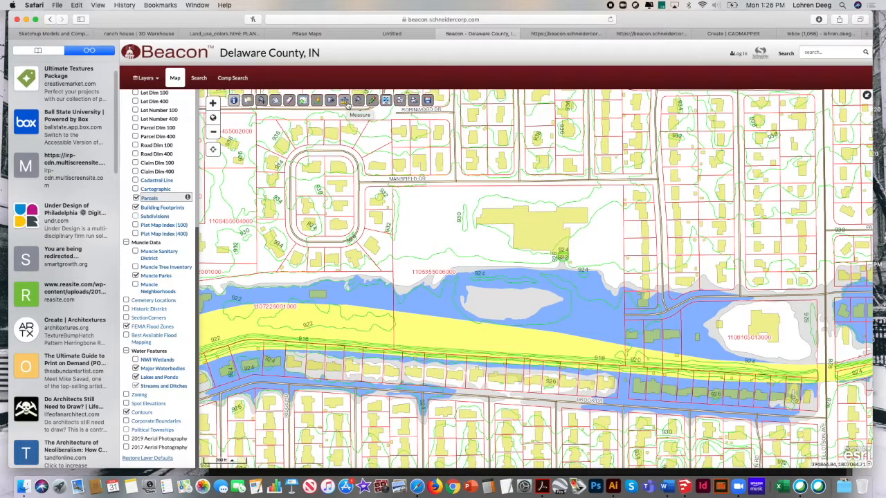
Step: Measure the distance between two points near the cul-de-sac on the Beacon parcel map
left_click(345, 101)
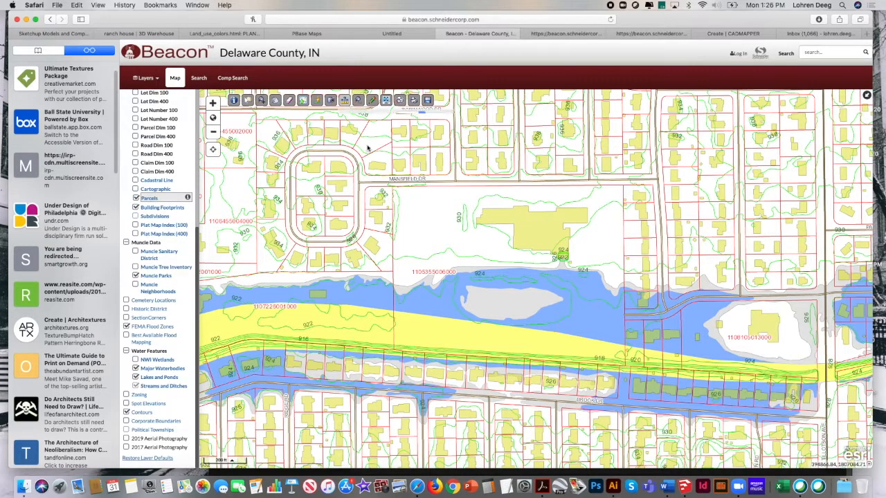
left_click(353, 201)
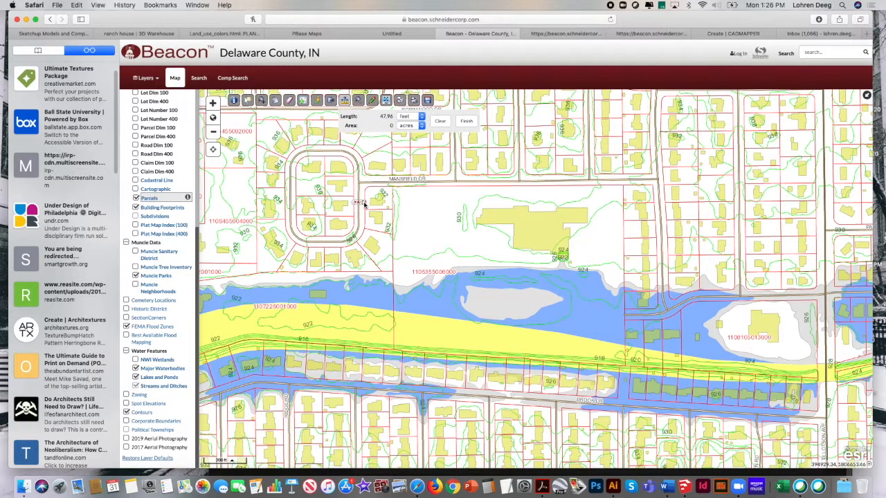
left_click(365, 203)
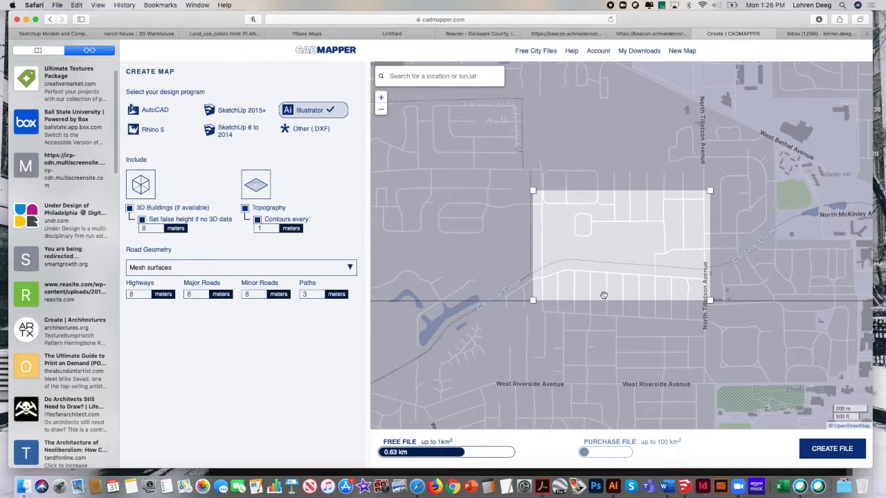
Step: Set road geometry to Outlines and contours every 4 m, then create the Illustrator SVG file
left_click(612, 270)
mouse_move(612, 270)
left_mouse_down()
mouse_move(612, 262)
mouse_move(611, 271)
left_mouse_up()
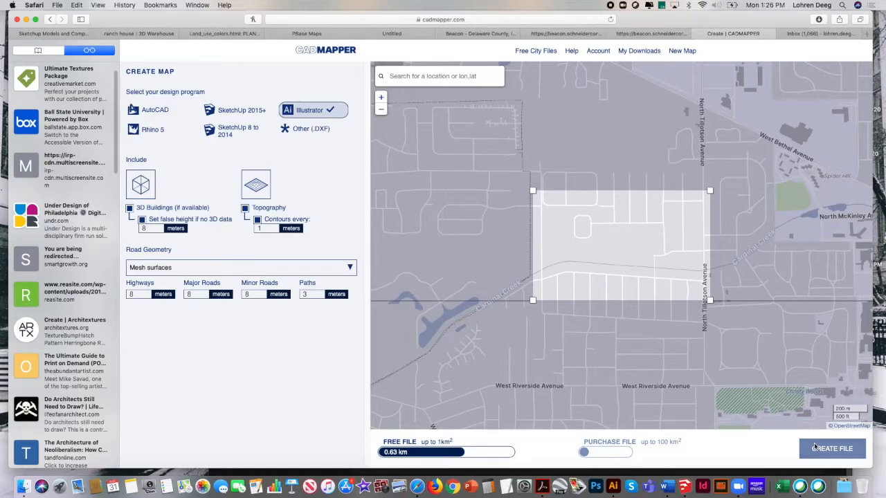
left_click(831, 448)
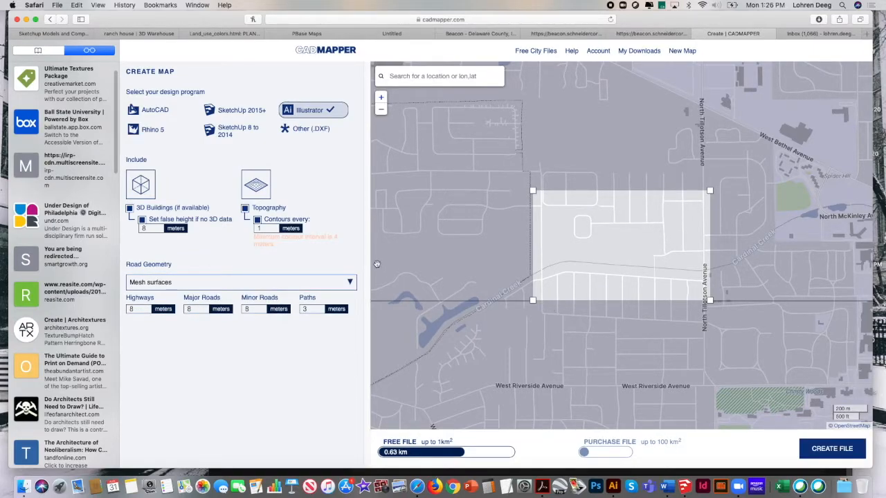
left_click(249, 283)
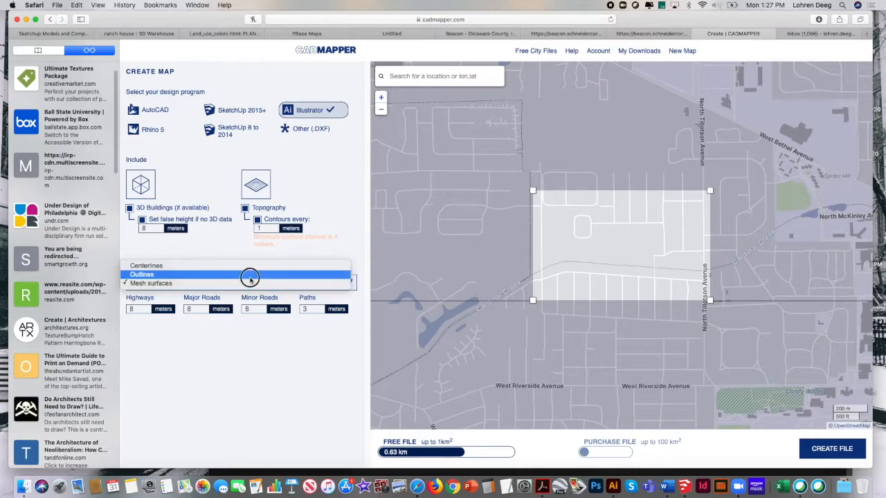
left_click(251, 275)
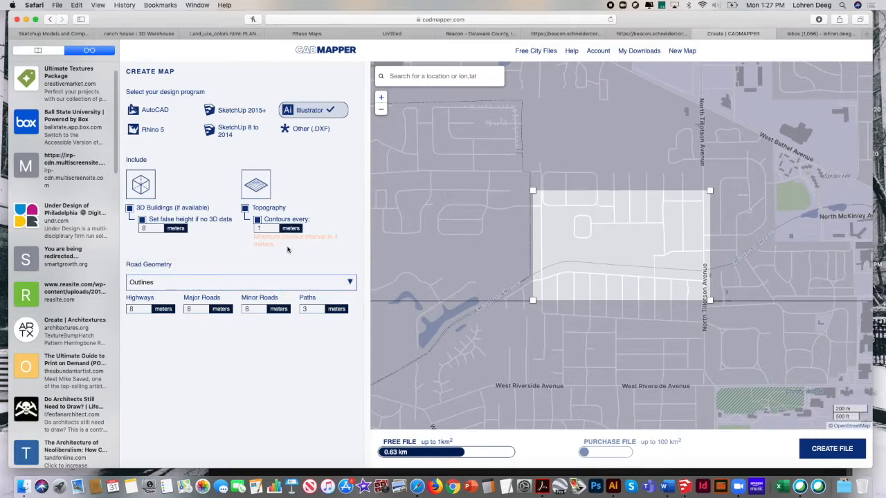
left_click_drag(269, 228, 243, 228)
type("4")
left_click(299, 255)
left_click(823, 448)
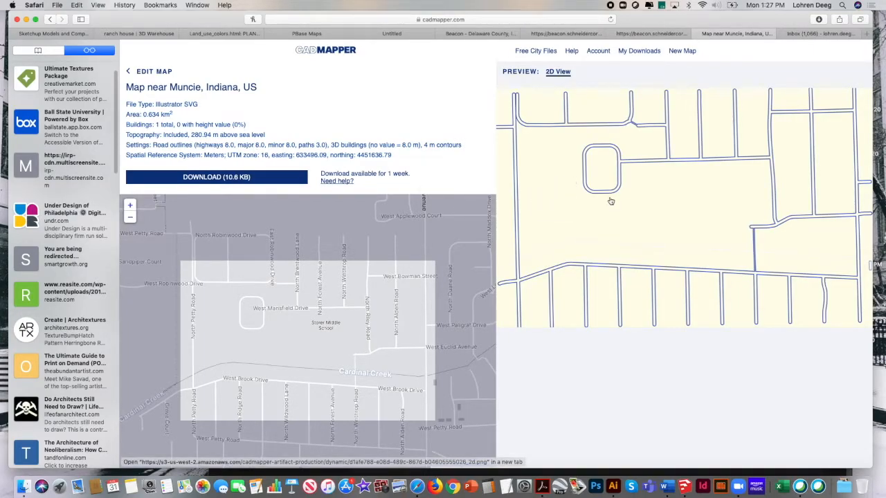
Step: Download the 10.6 KB Illustrator map file and return to the Create Map settings
left_click(685, 185)
left_click(789, 34)
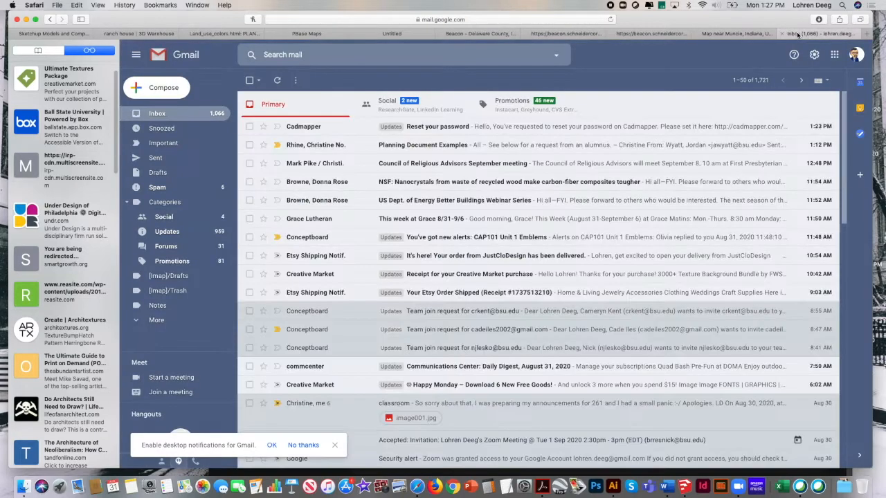
left_click(731, 36)
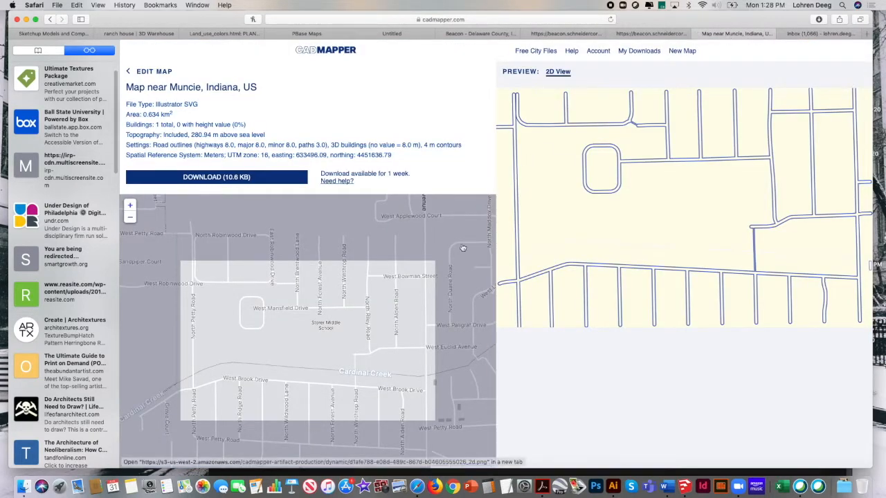
left_click(251, 178)
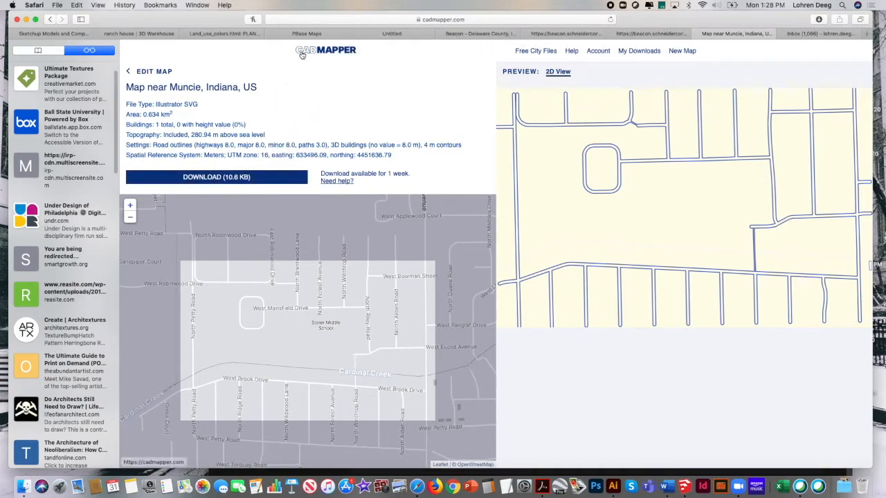
left_click(50, 19)
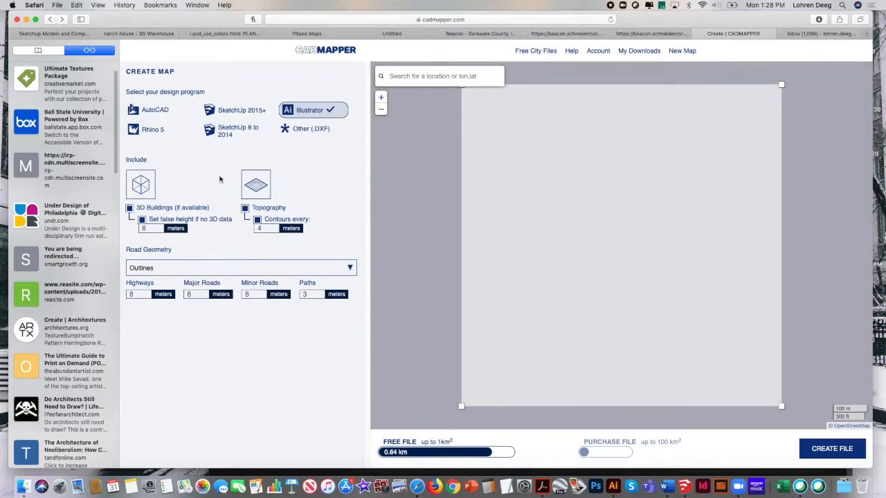
Step: Switch output to SketchUp 2015+ and keep road geometry on Mesh surfaces
left_click(252, 115)
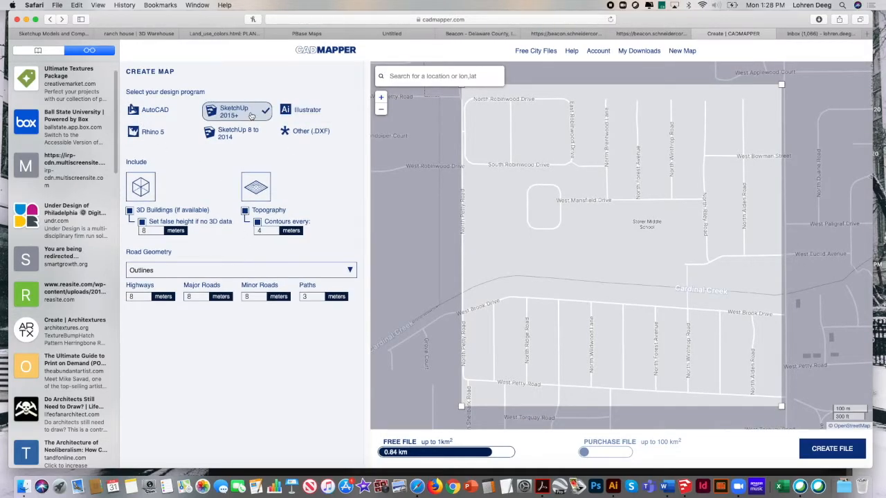
left_click(215, 271)
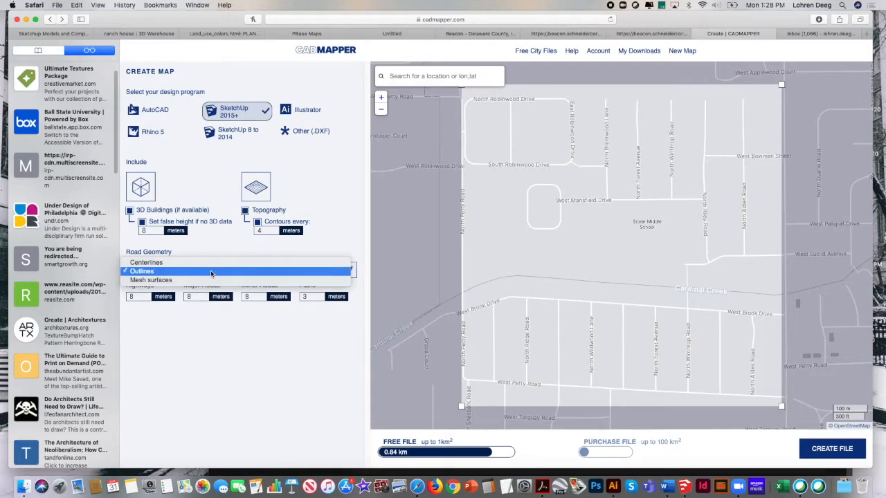
left_click(210, 282)
left_click(213, 271)
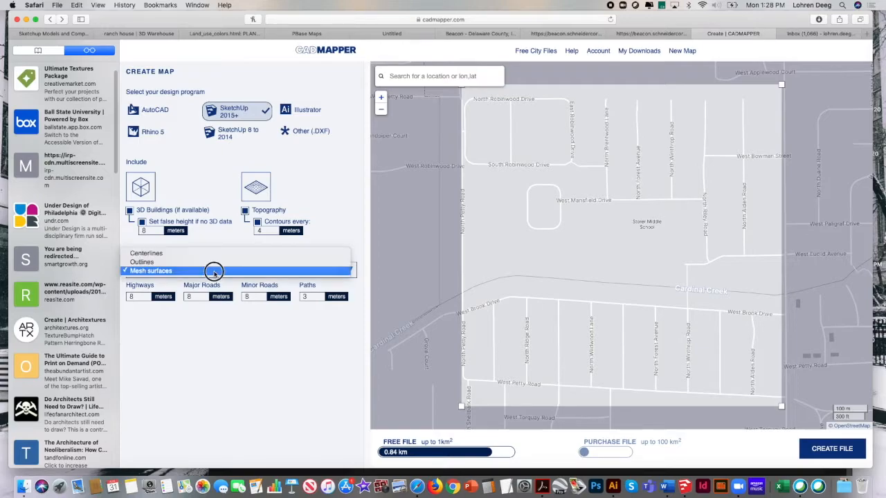
left_click(214, 271)
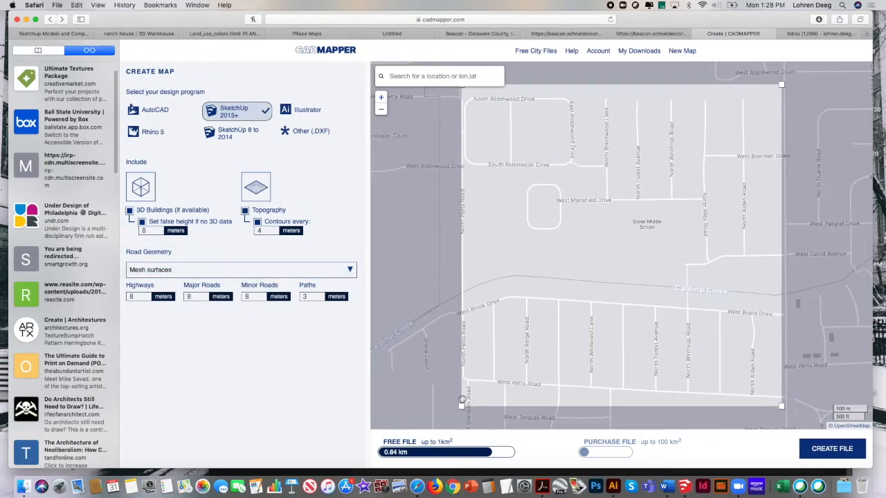
Step: Shrink and reposition the export area to about 0.36 km², then create the file
left_click_drag(461, 406, 458, 341)
left_click_drag(586, 272, 555, 263)
left_click_drag(458, 343, 482, 325)
mouse_move(552, 276)
left_mouse_down()
mouse_move(599, 281)
mouse_move(547, 280)
left_mouse_up()
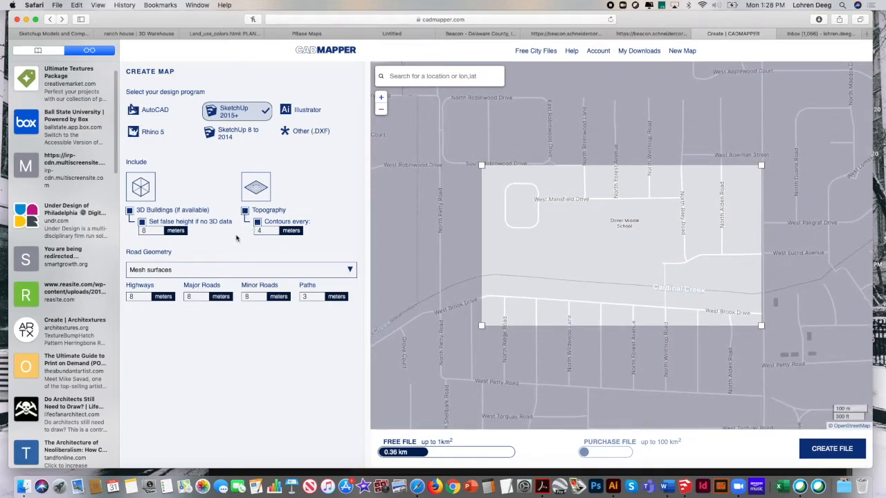
left_click(814, 450)
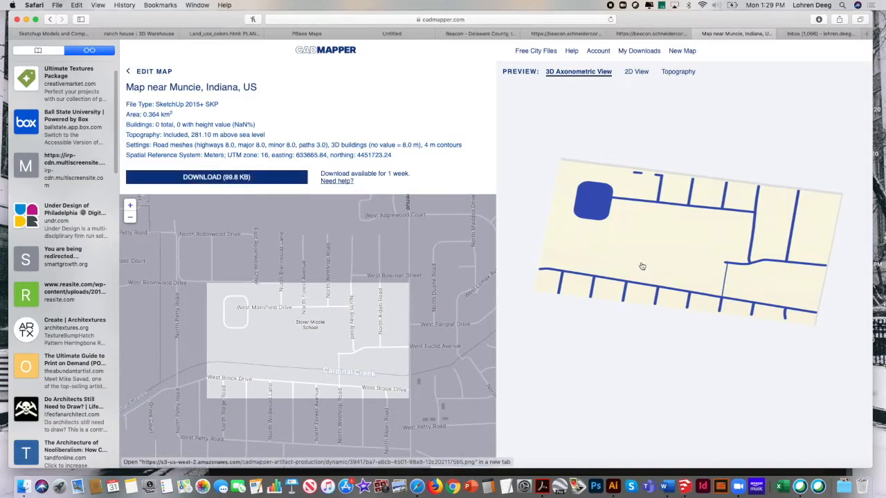
Step: Open the downloaded cadmapper-muncie-indiana-us.skp, fix its problems, and orbit into perspective
left_click(267, 176)
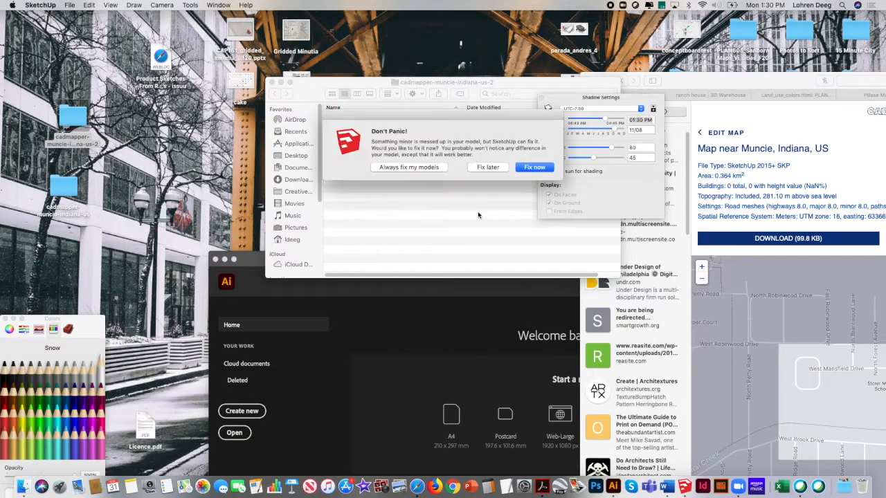
left_click(530, 166)
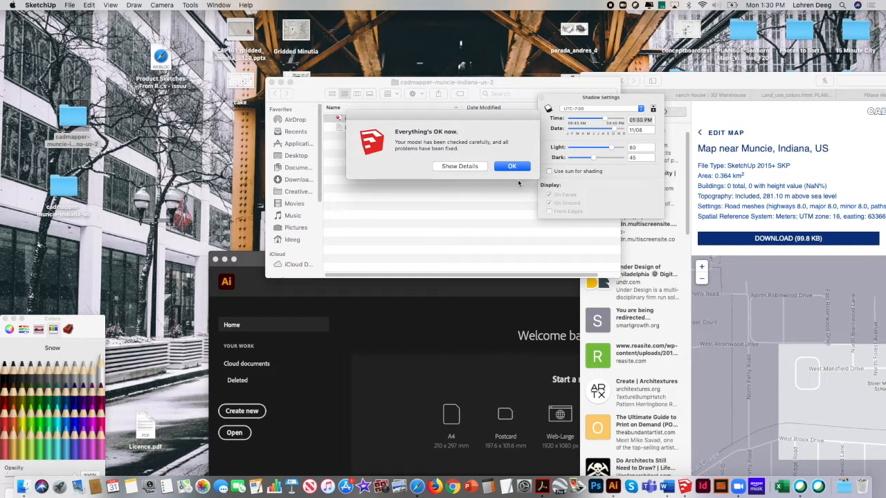
left_click(515, 169)
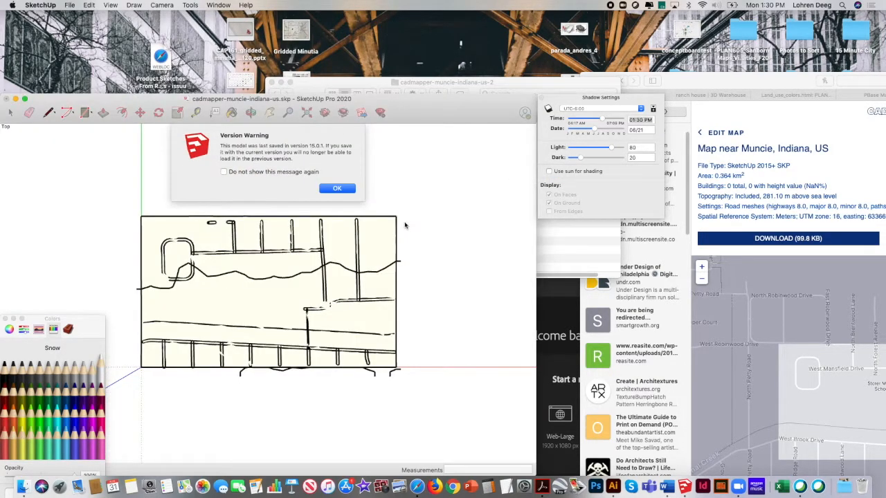
left_click(339, 189)
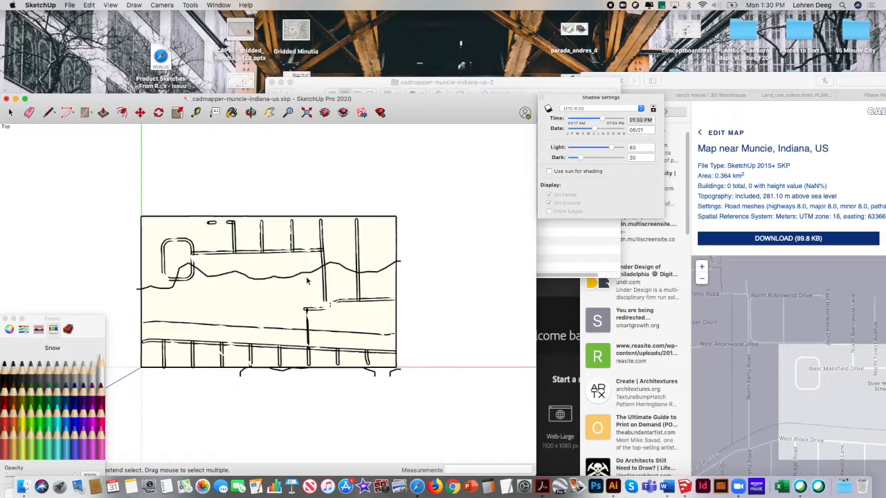
left_click(251, 112)
mouse_move(246, 263)
left_mouse_down()
mouse_move(355, 162)
mouse_move(288, 212)
mouse_move(322, 198)
mouse_move(334, 283)
left_mouse_up()
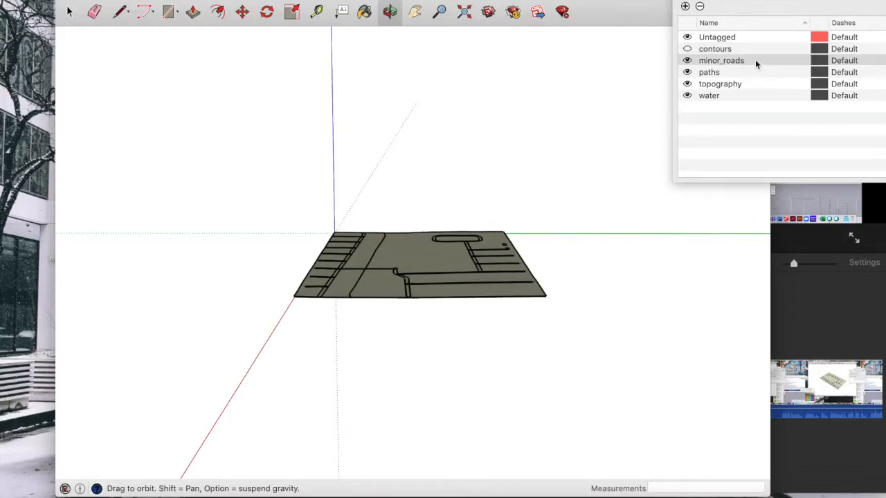
Step: Toggle tag visibility so contours, minor_roads, topography and water show and paths are hidden
left_click(687, 50)
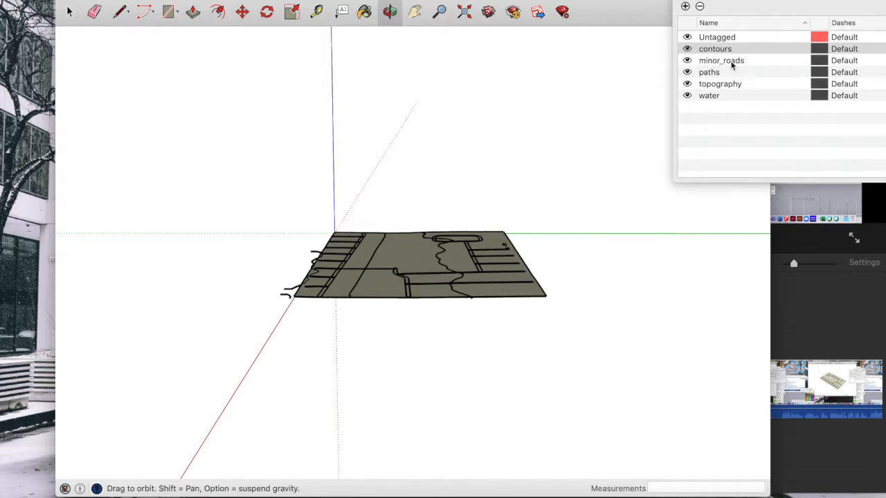
left_click(731, 61)
left_click(687, 61)
left_click(687, 61)
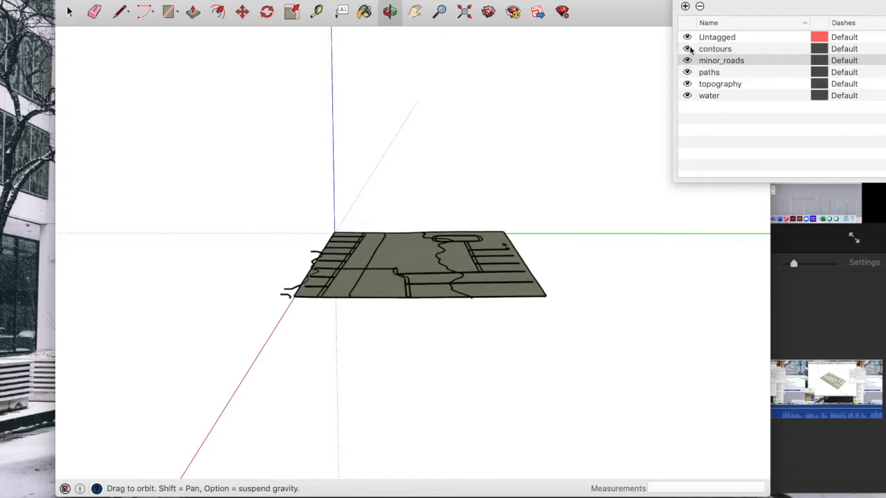
left_click(688, 49)
left_click(688, 49)
left_click(687, 61)
left_click(687, 61)
left_click(687, 72)
left_click(687, 72)
left_click(687, 84)
left_click(687, 72)
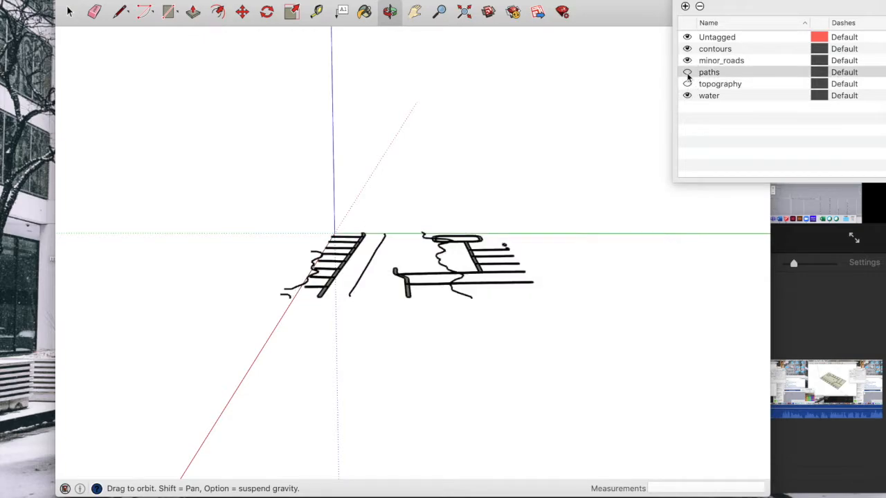
left_click(687, 84)
left_click(687, 72)
left_click(687, 72)
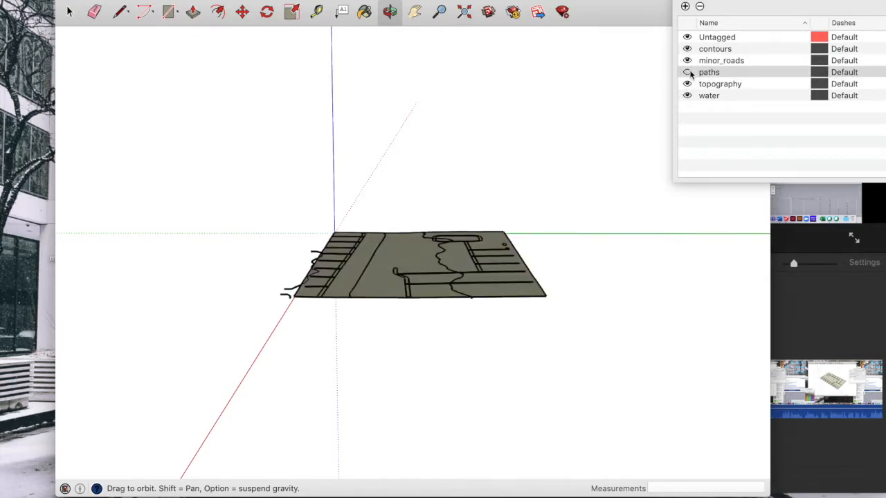
left_click(687, 84)
left_click(687, 84)
left_click(687, 83)
left_click(687, 84)
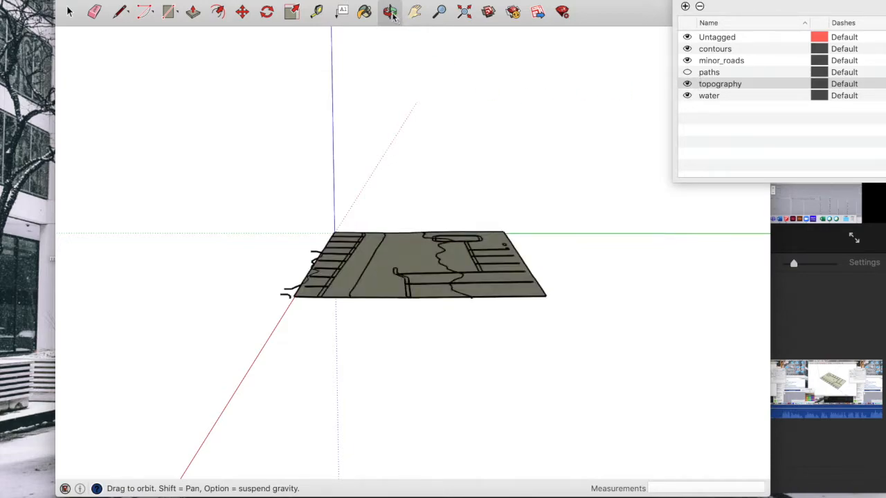
Step: Orbit the Muncie terrain to view it obliquely and from above
left_click_drag(419, 207, 438, 235)
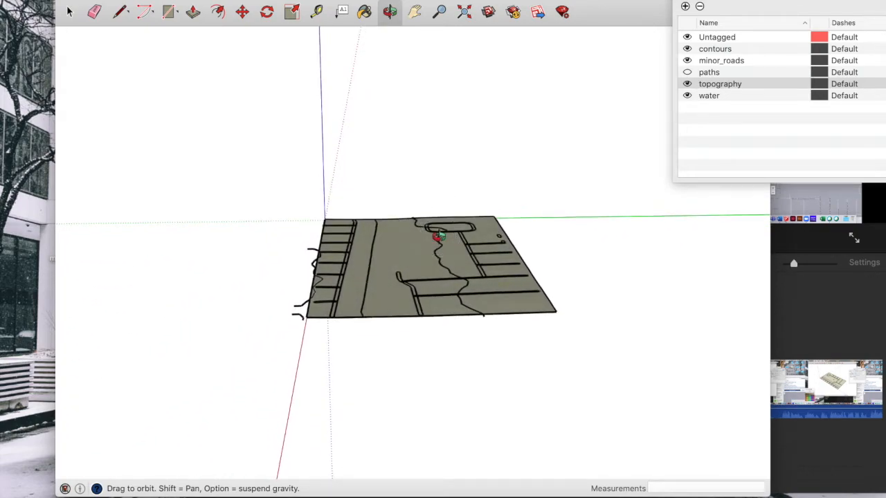
left_click_drag(419, 286, 473, 289)
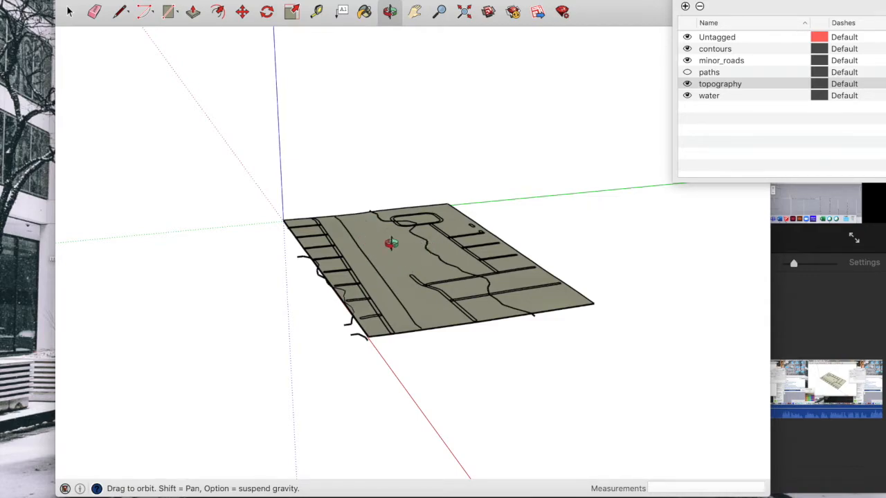
left_click_drag(395, 245, 397, 287)
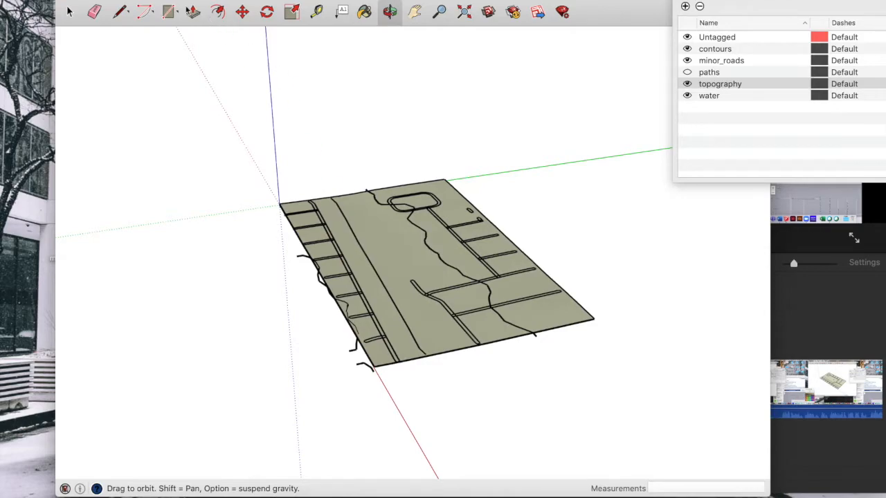
Step: Browse the menus and open Model Info at the Units page
left_click(149, 0)
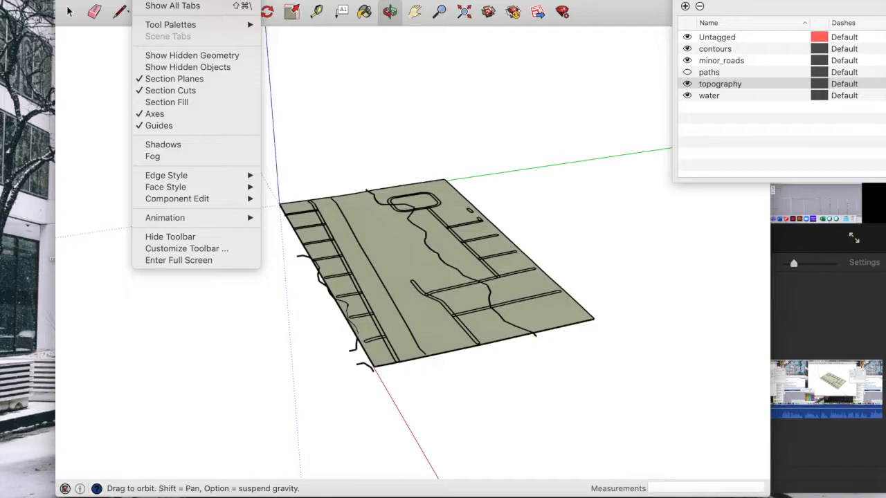
mouse_move(119, 0)
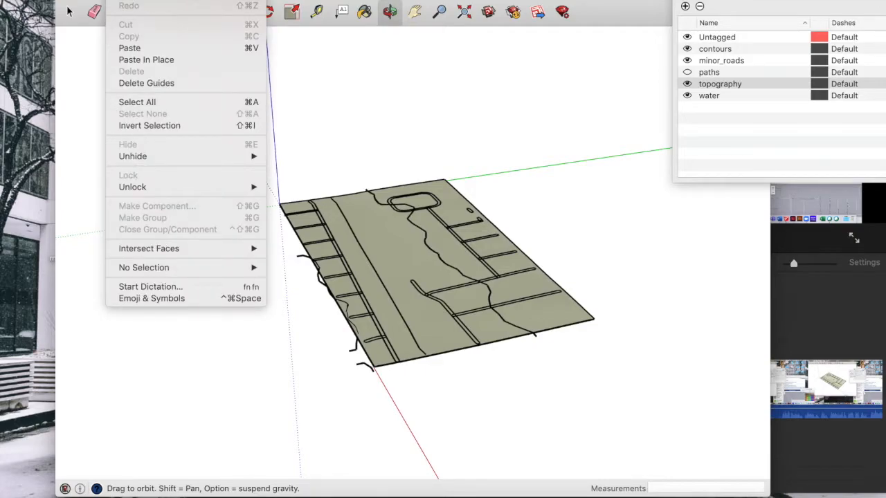
mouse_move(149, 0)
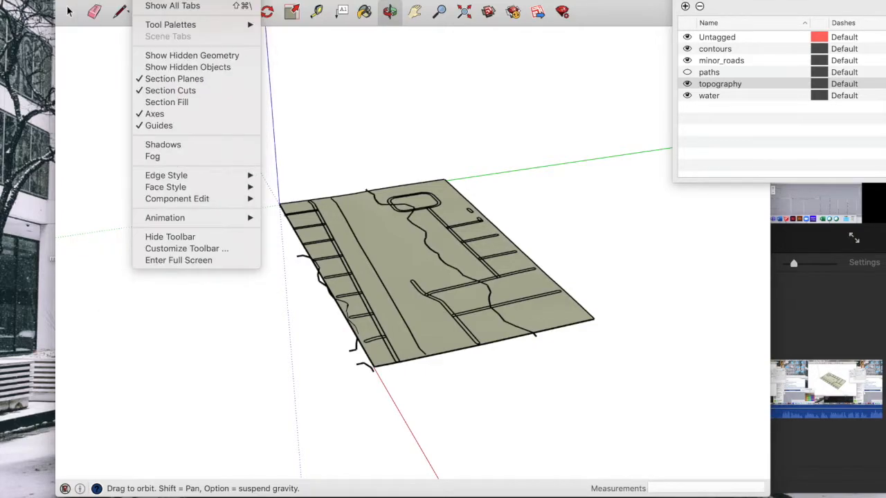
mouse_move(251, 0)
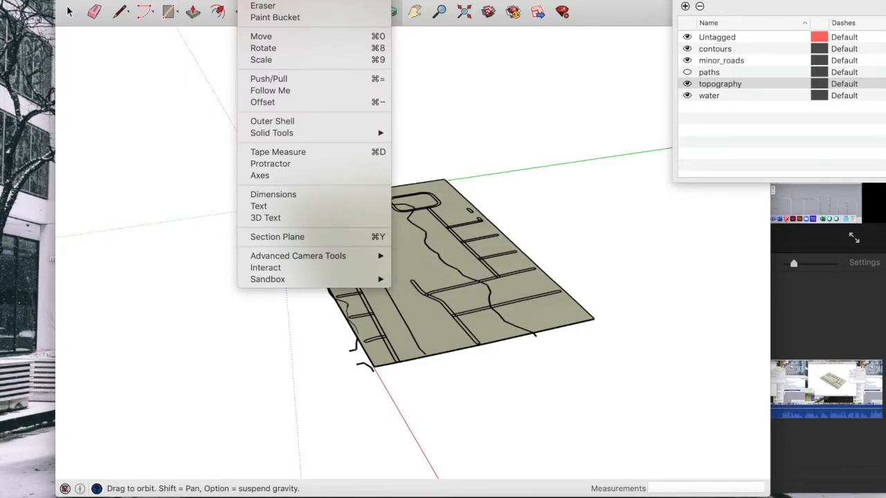
mouse_move(284, 0)
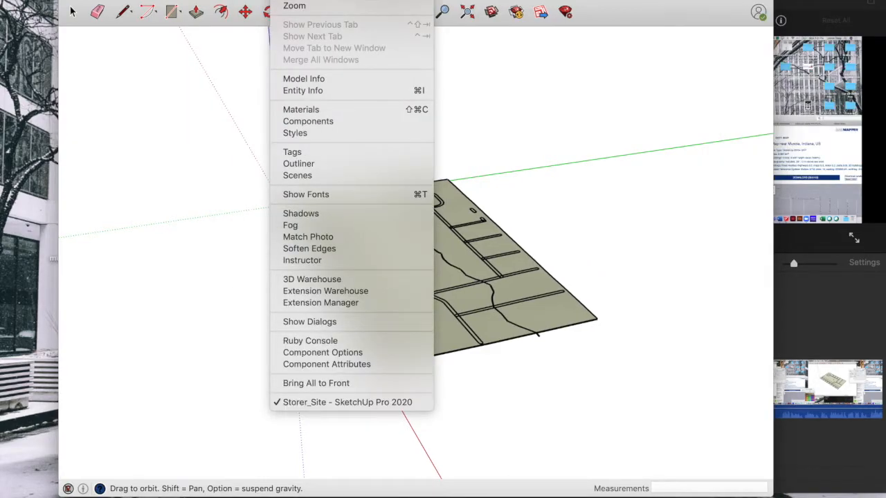
left_click(317, 78)
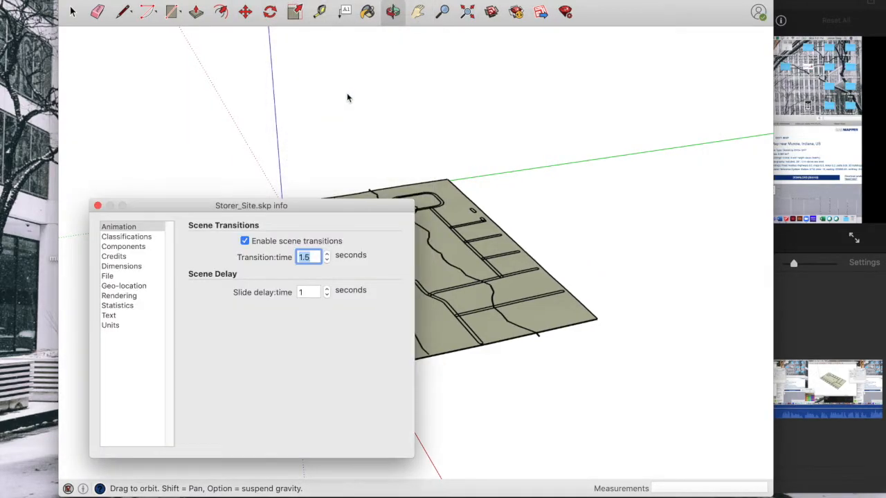
left_click(110, 325)
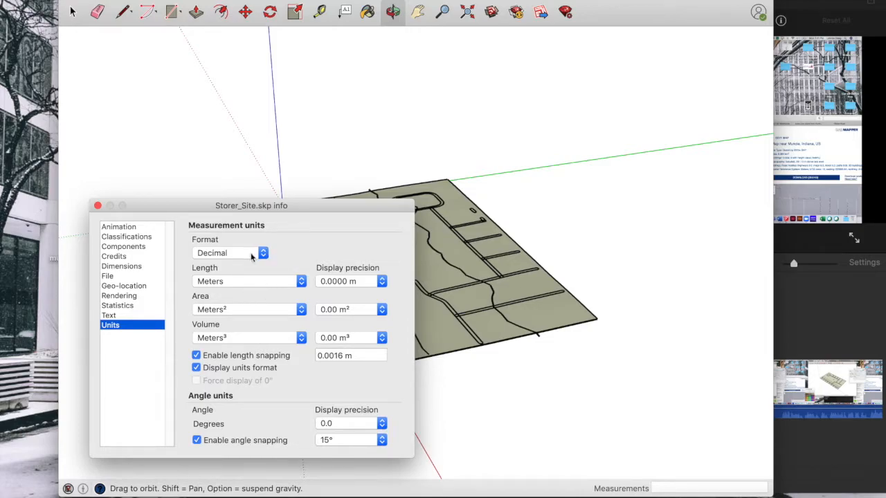
Step: Set the unit format to Architectural, after briefly trying Engineering, and close Model Info
left_click(252, 254)
left_click(249, 242)
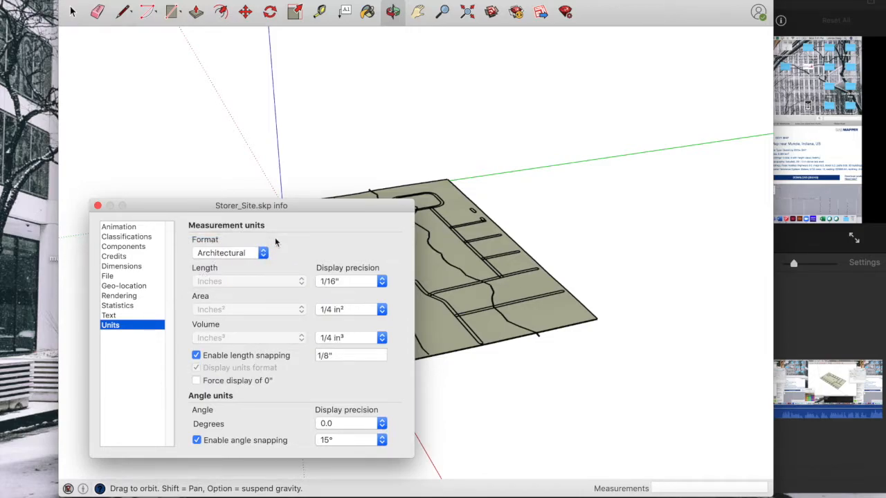
left_click(263, 253)
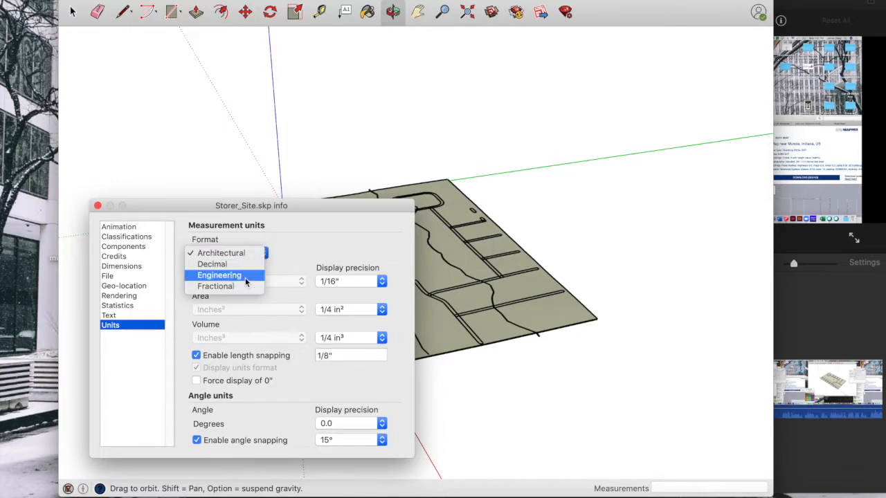
left_click(247, 276)
left_click(246, 255)
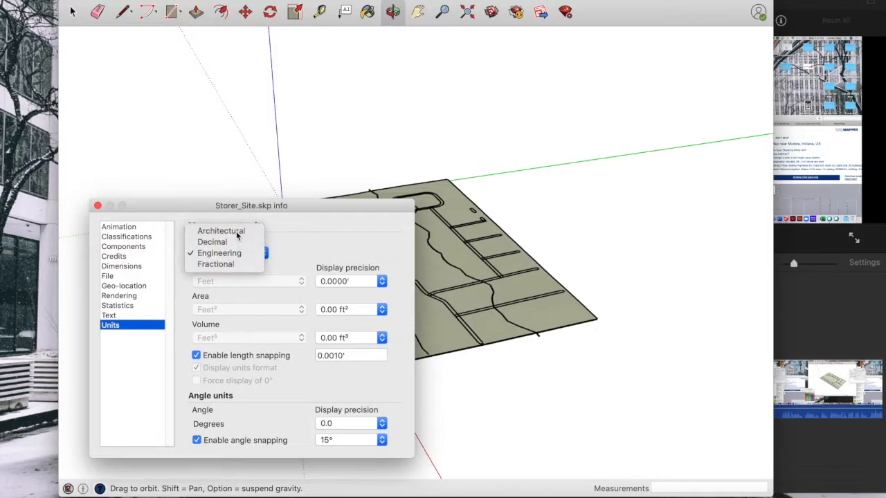
left_click(233, 228)
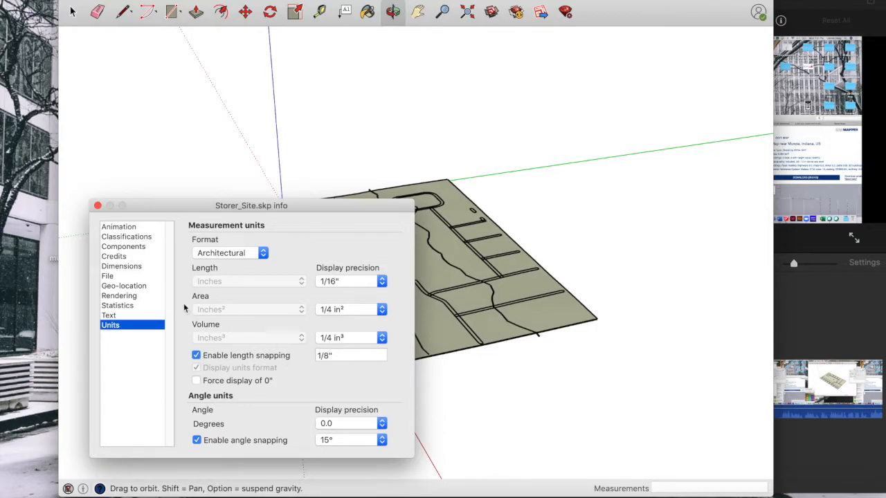
left_click(97, 206)
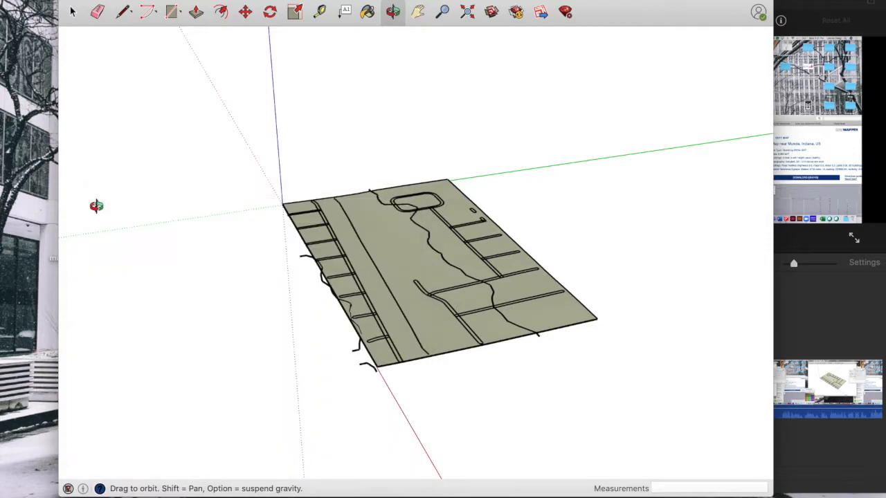
Step: Tape-measure the model's long edge at about 2664' 9 3/16", then orbit around the roads
left_click(319, 12)
left_click(362, 243)
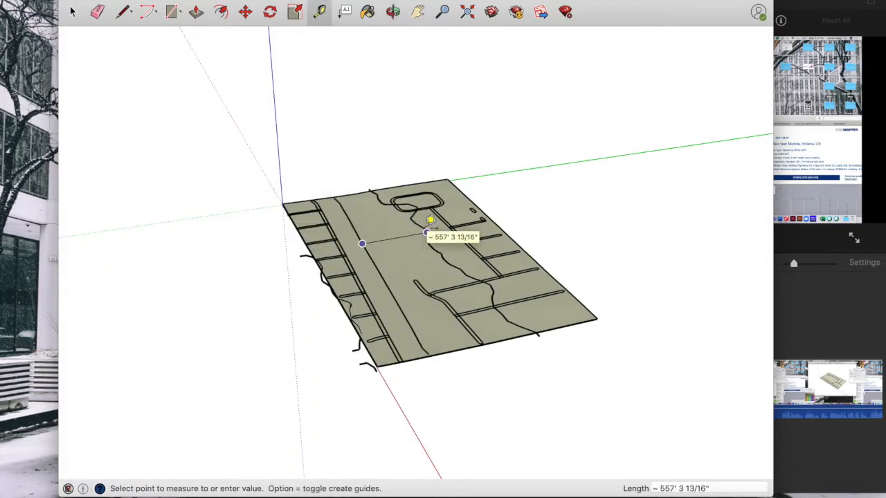
left_click(427, 232)
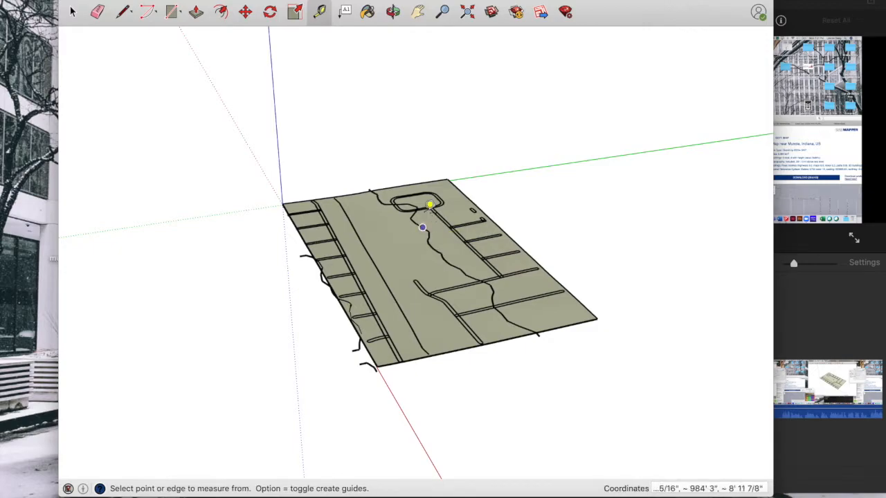
left_click(358, 193)
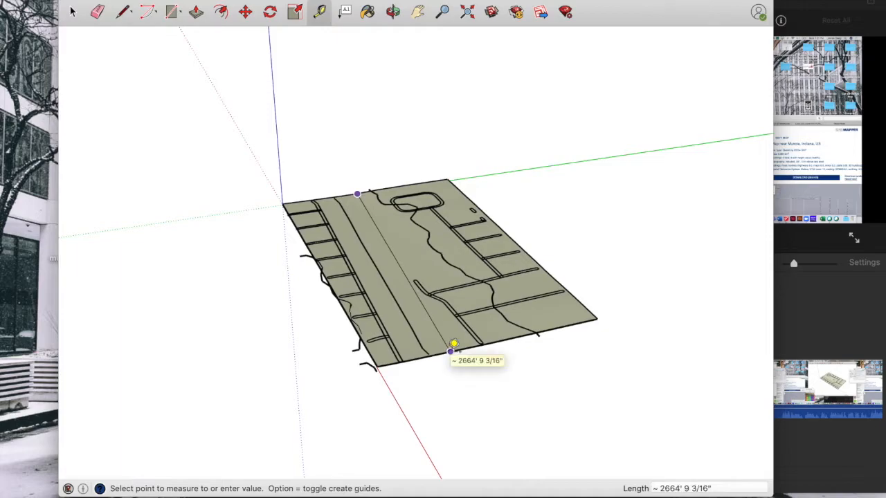
left_click(450, 352)
left_click_drag(304, 223, 246, 227)
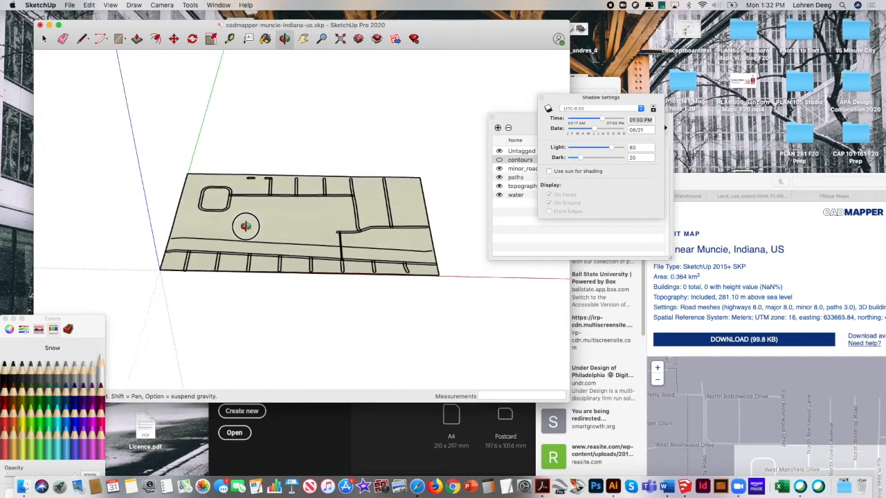
mouse_move(292, 243)
left_mouse_down()
mouse_move(198, 243)
mouse_move(239, 238)
mouse_move(223, 239)
left_mouse_up()
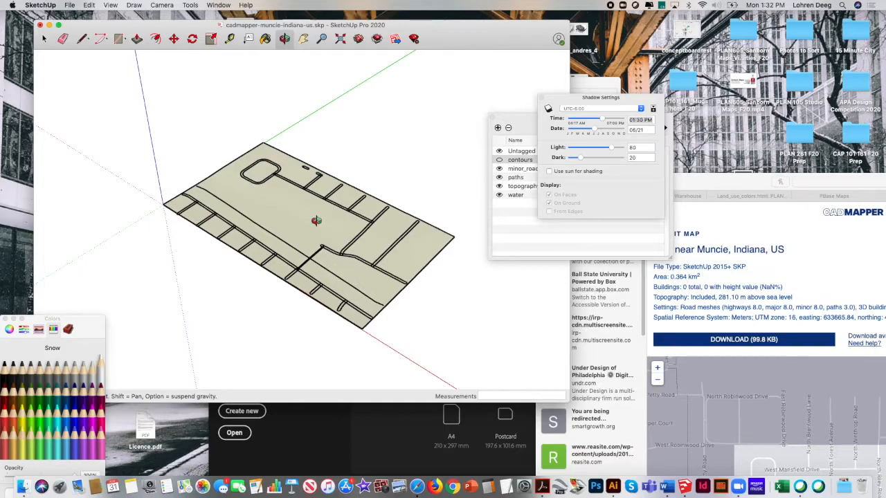
Step: Orbit the road model to a low oblique view and open the File menu
left_click_drag(293, 200, 336, 182)
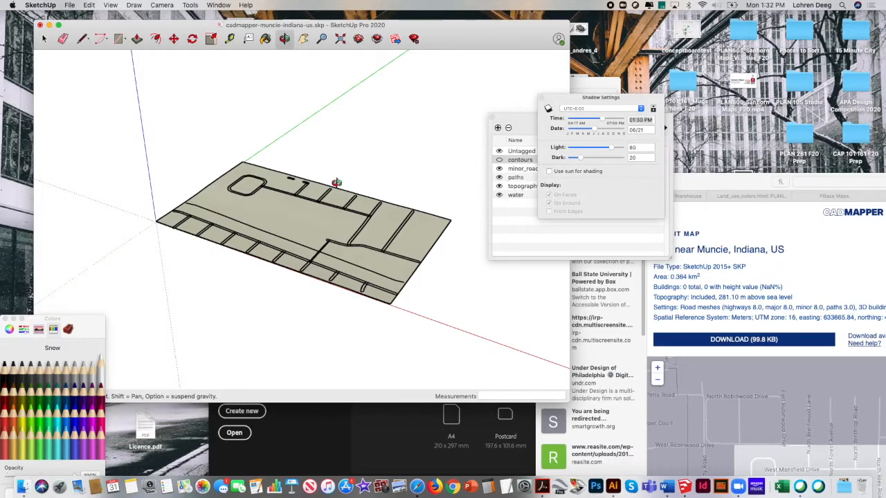
left_click_drag(289, 213, 311, 221)
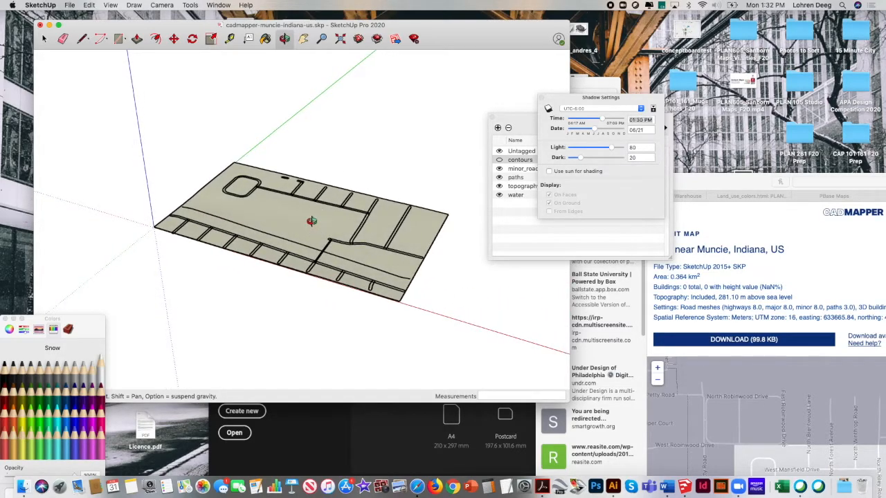
left_click(70, 5)
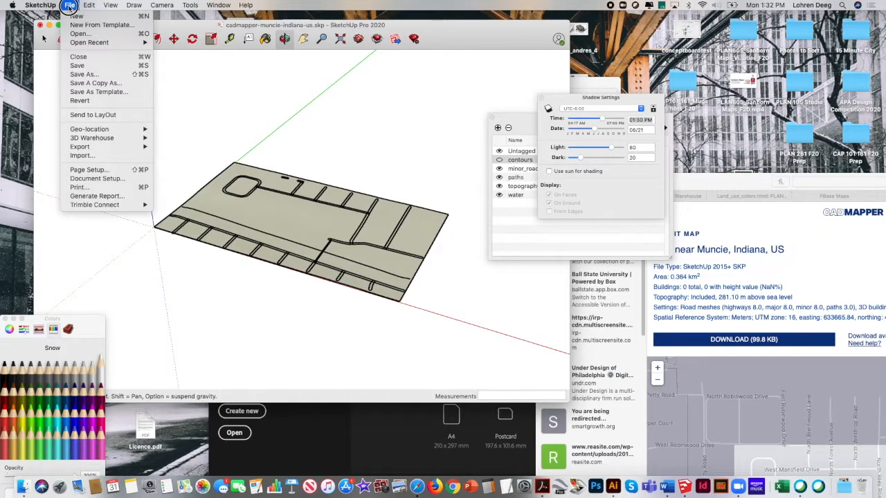
Step: Save the model as cadmapper-muncie-indiana-us on the Desktop, then move the SketchUp window aside
left_click(83, 74)
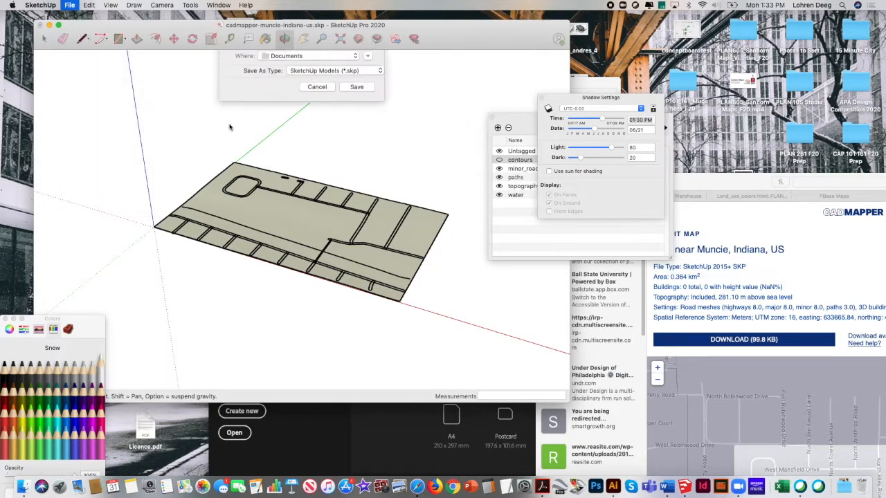
left_click(294, 91)
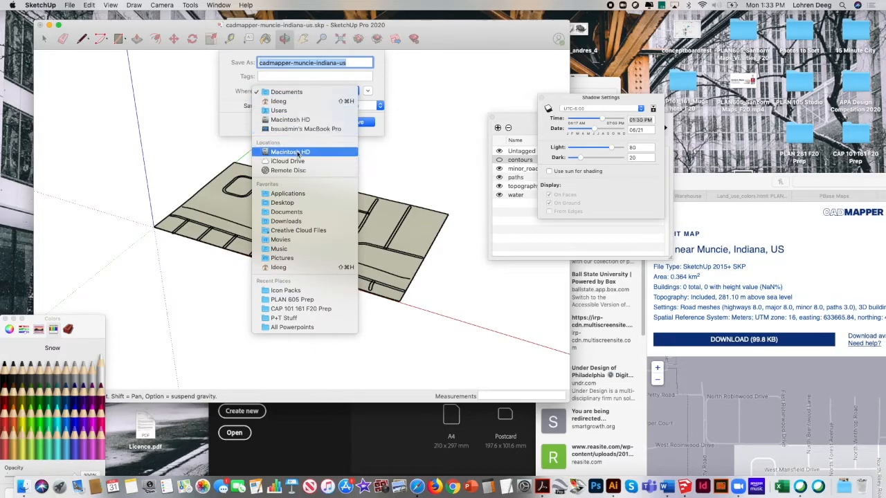
left_click(286, 202)
left_click(367, 124)
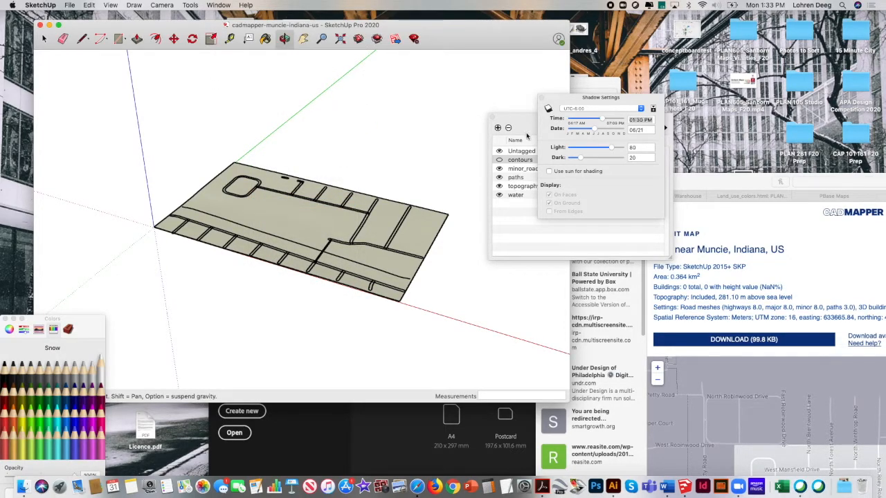
left_click(323, 443)
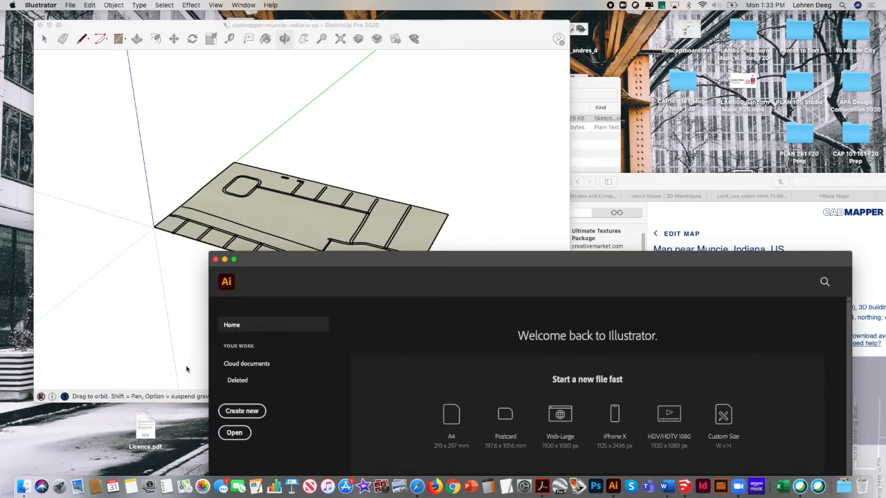
left_click_drag(133, 22, 382, 3)
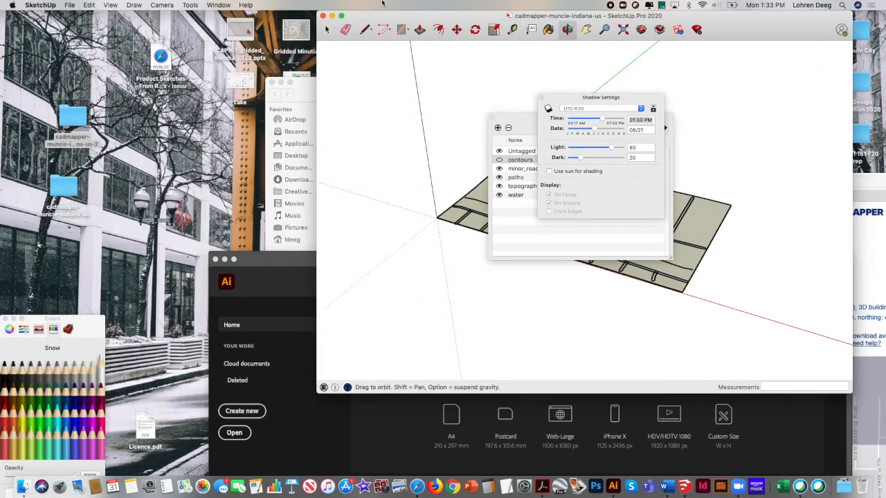
Step: Open cadmapper-muncie-indiana-us.svg from its Desktop folder with Adobe Illustrator 2020
double_click(65, 185)
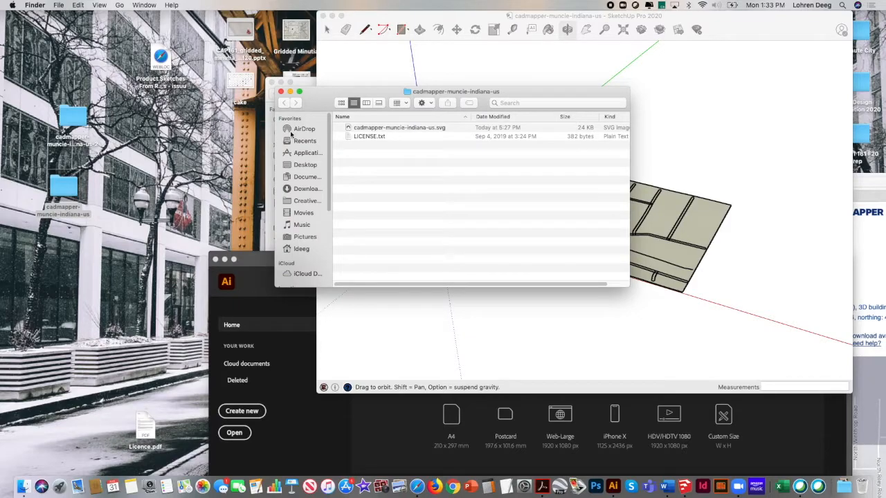
left_click(389, 128)
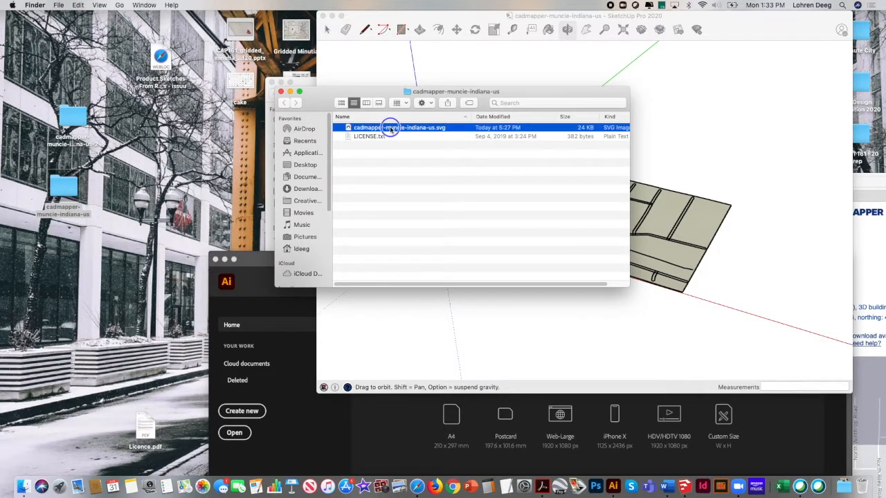
right_click(391, 129)
mouse_move(436, 142)
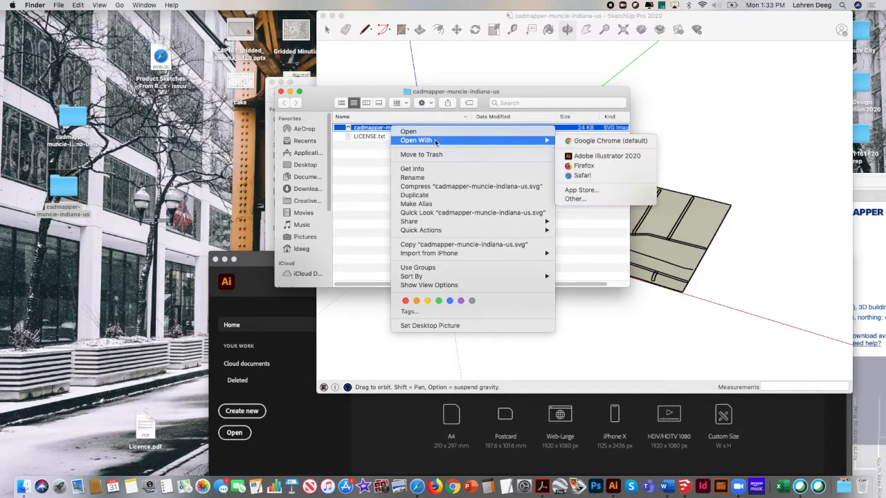
left_click(590, 157)
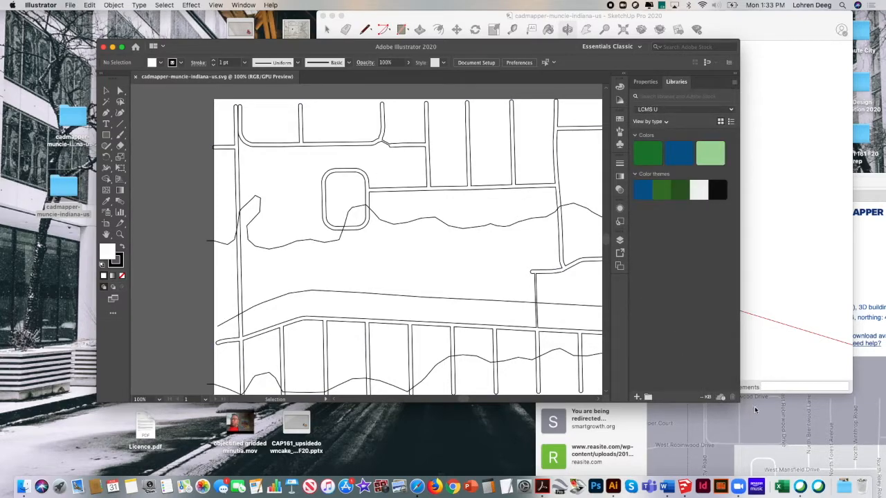
Step: Enlarge and reposition the Illustrator window, show the Layers panel, and select the contour lines
left_click_drag(738, 400, 843, 457)
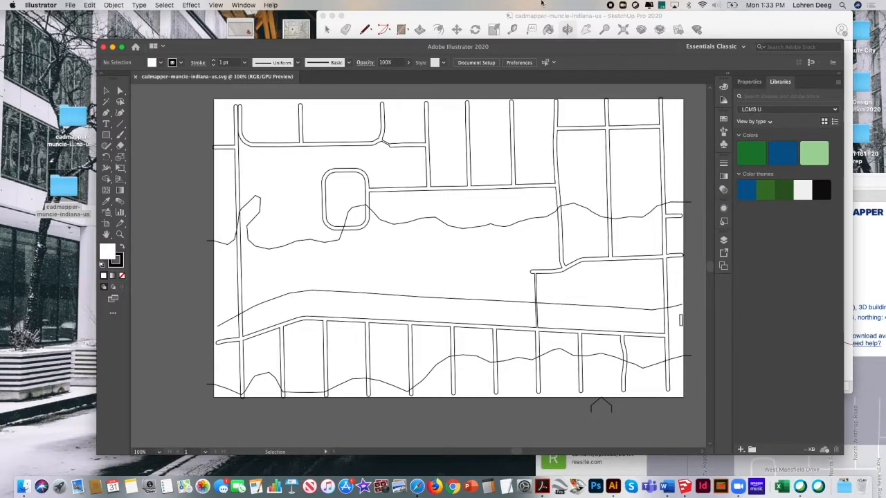
left_click_drag(546, 52, 527, 47)
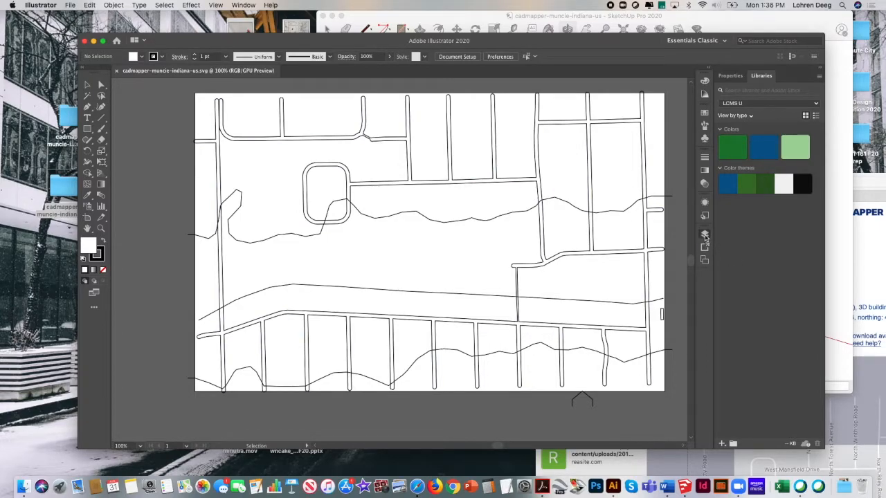
left_click(704, 235)
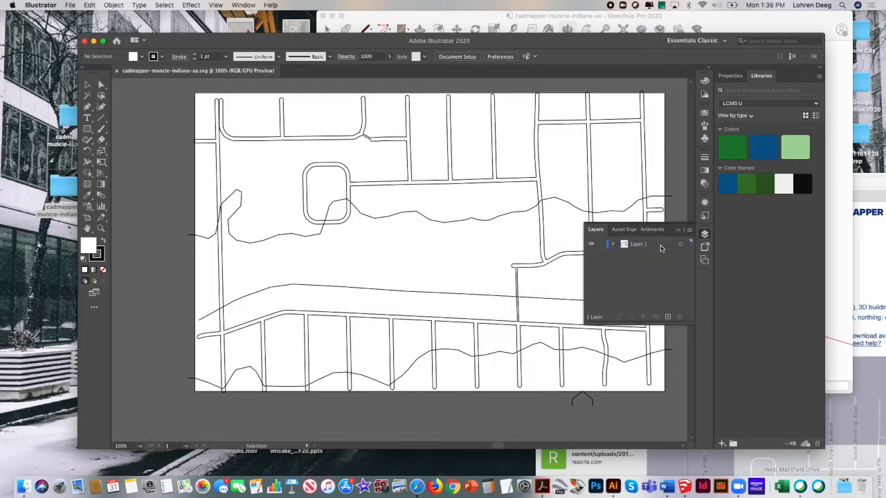
left_click(419, 218)
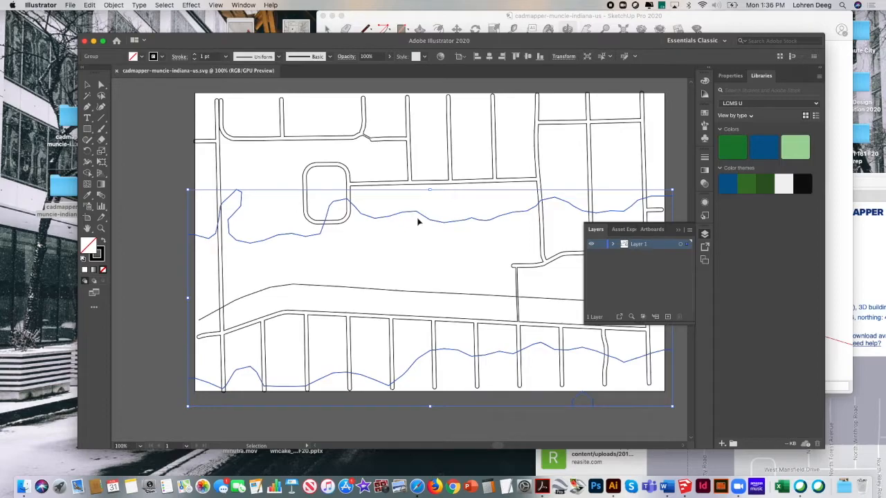
Step: Delete the wavy contour line group, leaving only the street outlines on Layer 1
left_click(404, 141)
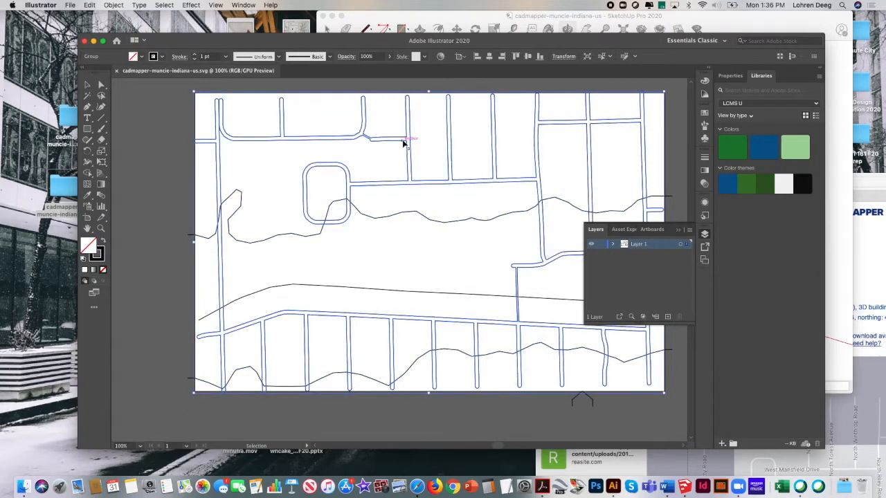
left_click(298, 238)
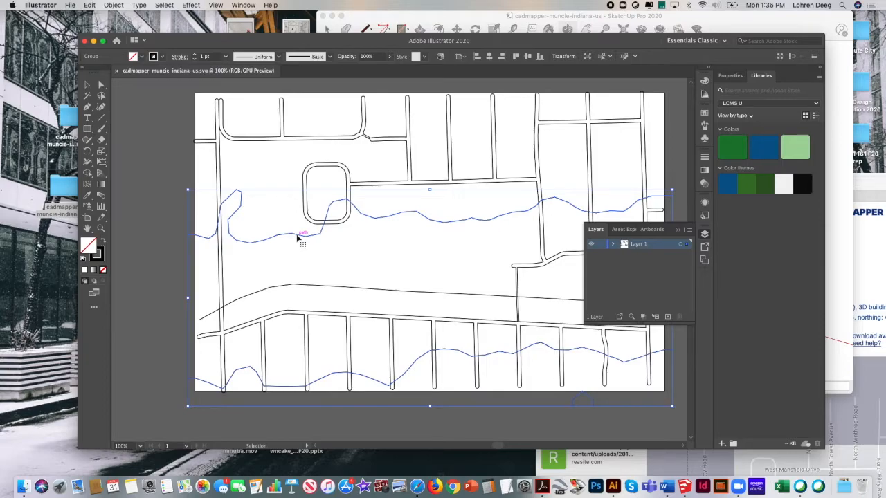
key("Delete")
left_click(650, 246)
left_click(655, 262)
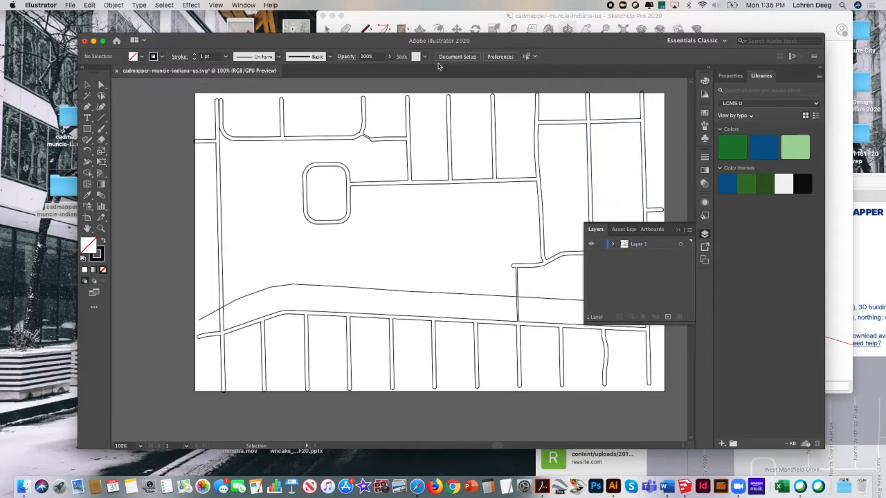
left_click(246, 6)
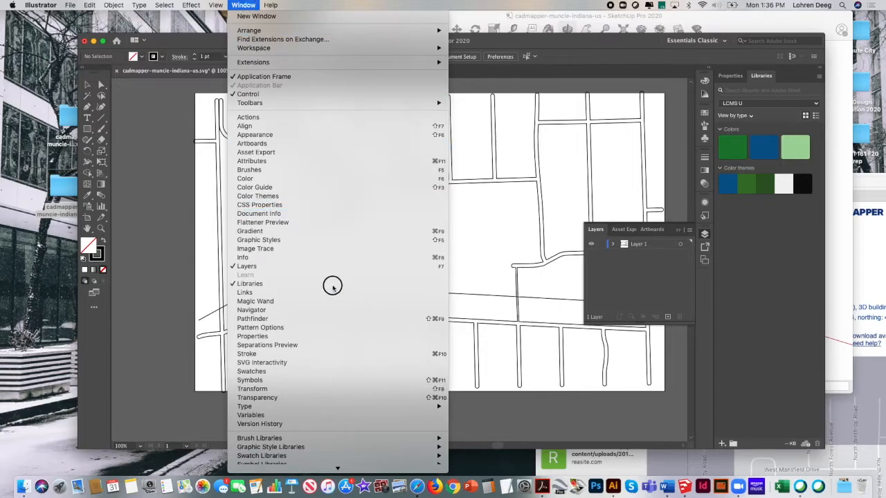
Step: Turn on the artboard grid, collapse the Layers panel, and move and enlarge the window
mouse_move(216, 5)
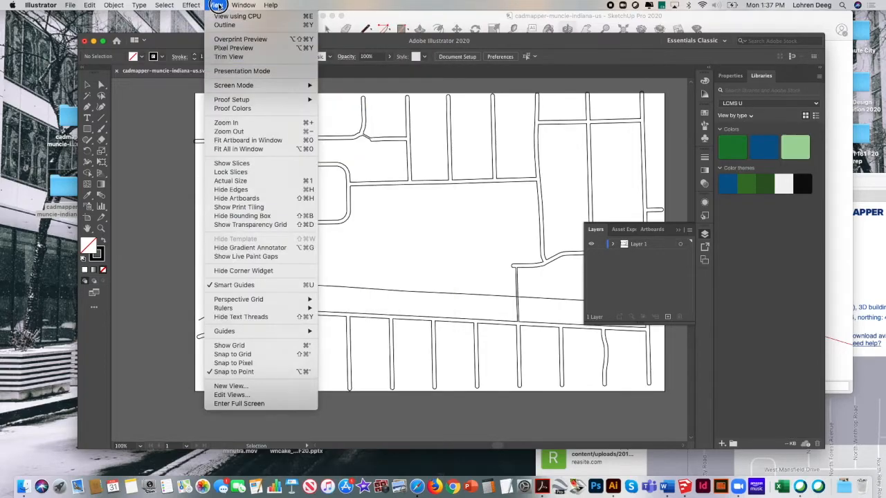
left_click(292, 344)
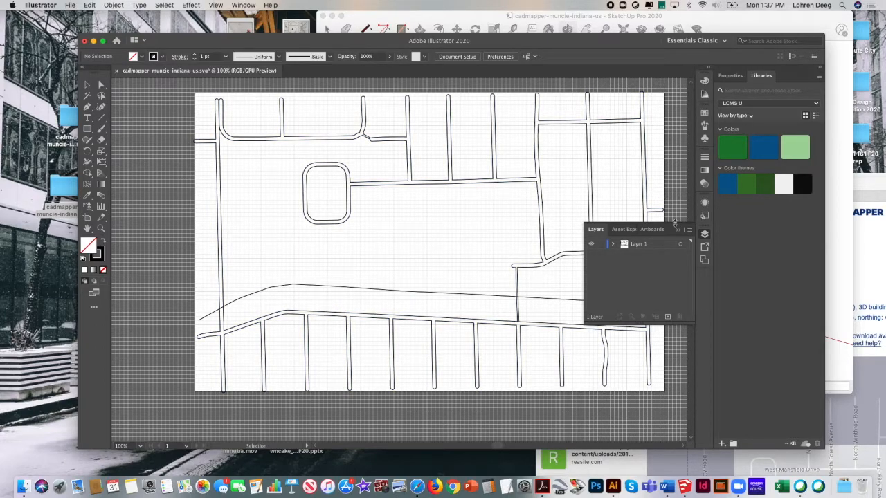
left_click(676, 230)
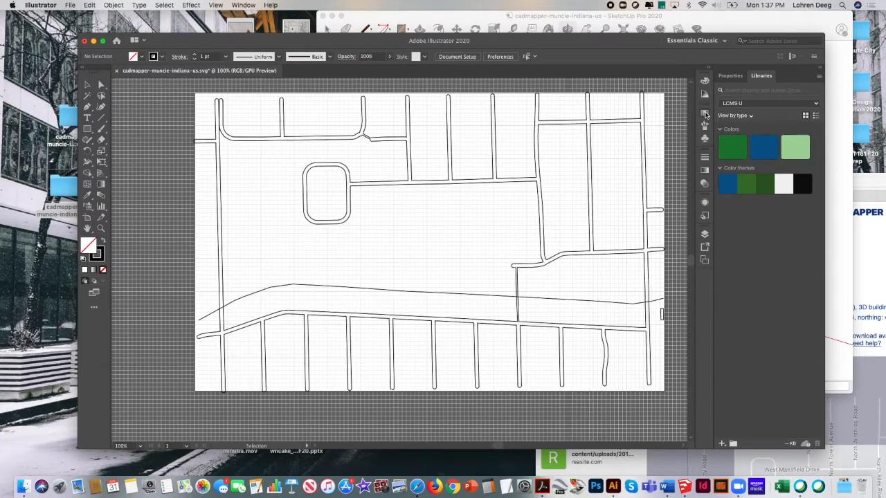
left_click_drag(191, 40, 142, 22)
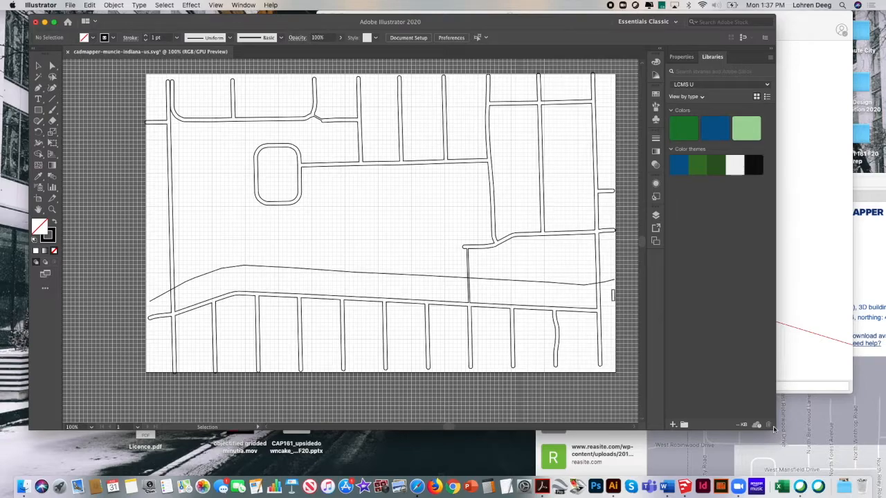
left_click_drag(775, 430, 796, 460)
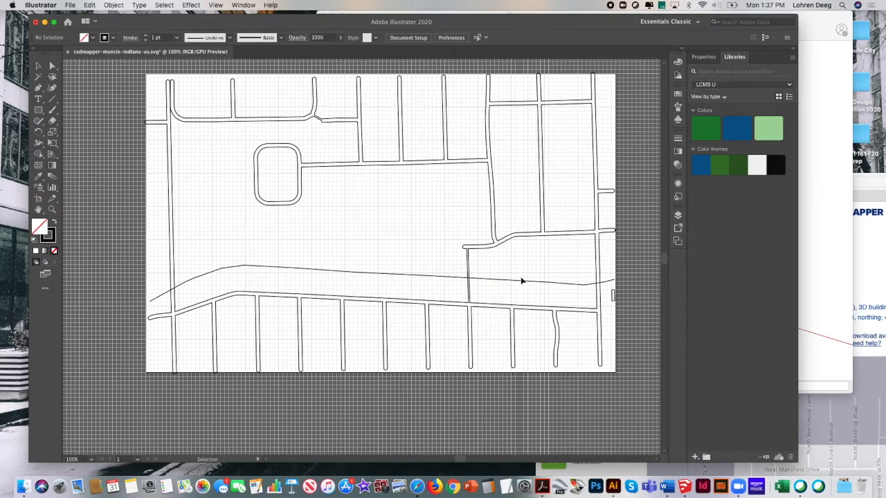
Step: Draw a short straight line west of the rounded block
left_click(53, 111)
key("F7")
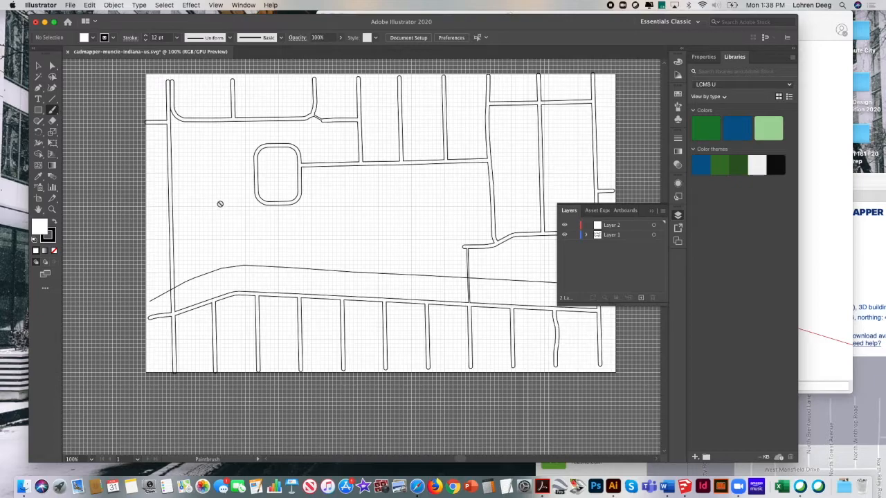
key("backslash")
left_click_drag(201, 209, 278, 231)
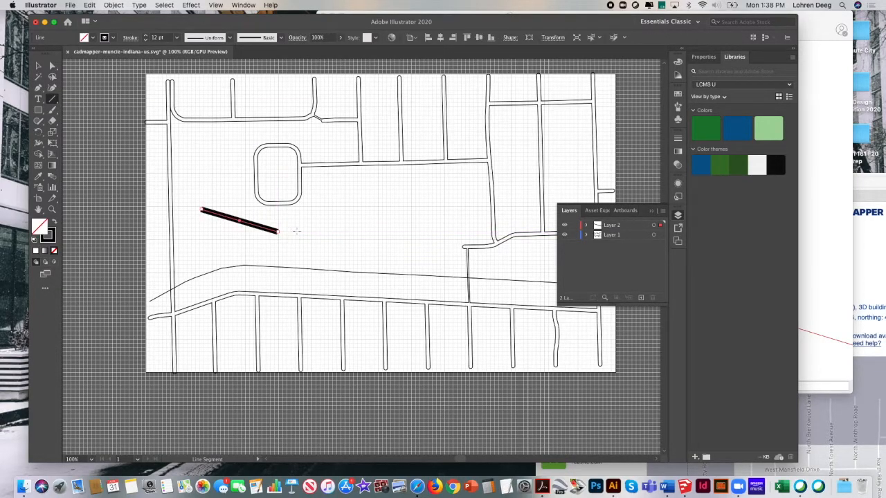
Step: Give the line a 14 pt stroke with the Basic brush
left_click(177, 38)
left_click(178, 38)
left_click(174, 39)
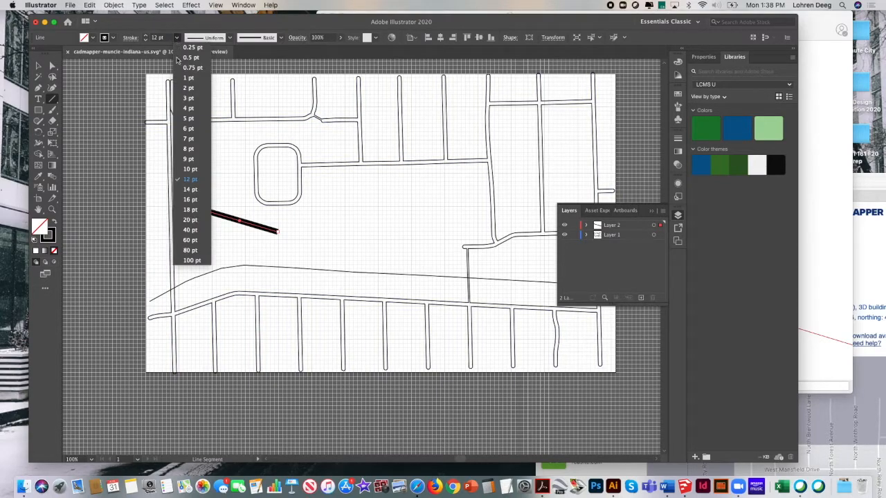
left_click(184, 183)
left_click(177, 38)
left_click(196, 193)
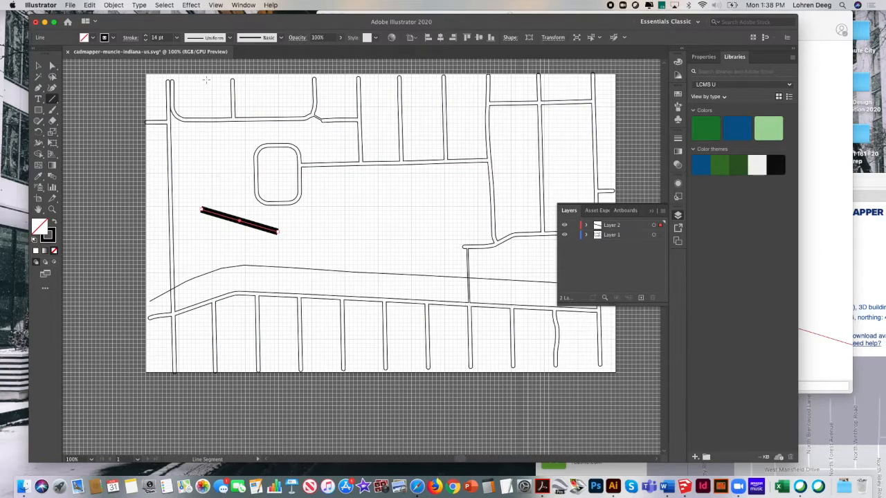
left_click(230, 37)
left_click(280, 38)
left_click(280, 38)
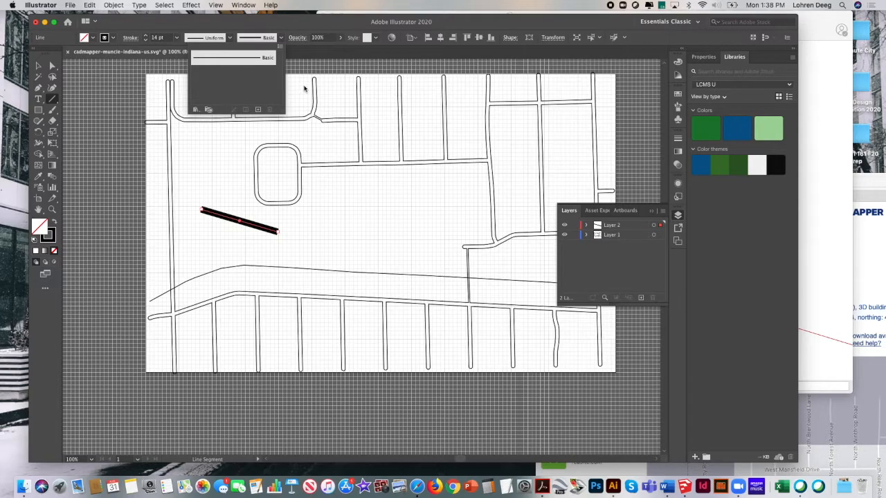
left_click(677, 216)
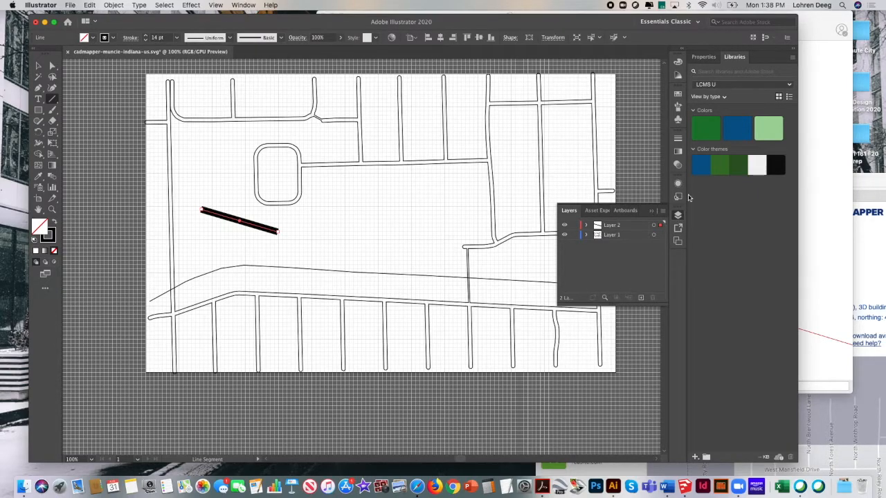
Step: Set the stroke weight to 18 pt and add an arrowhead, swapped to the line's end
left_click(678, 141)
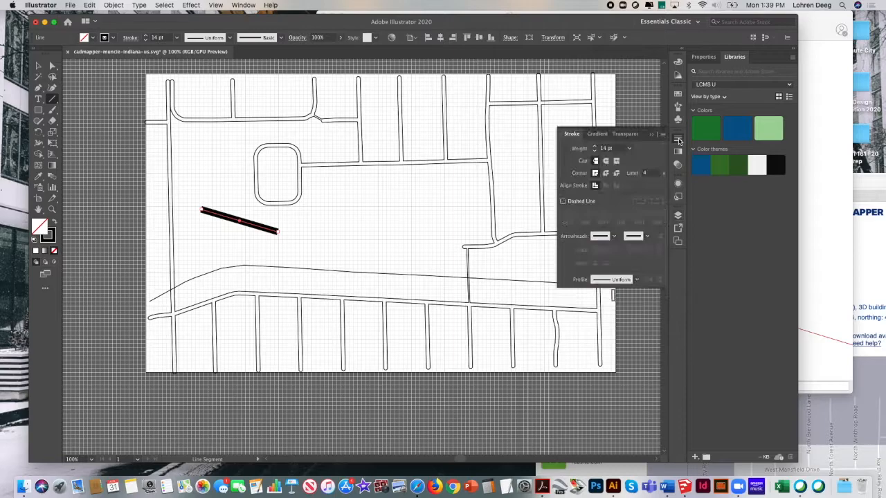
left_click(630, 150)
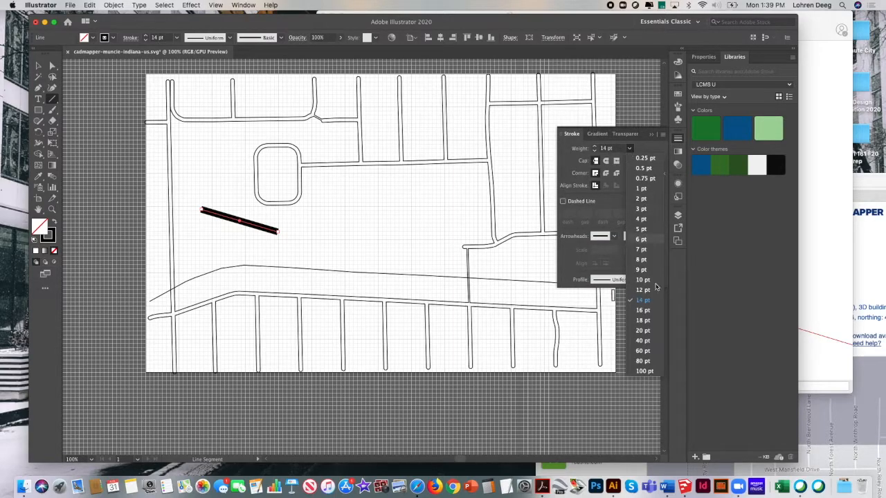
left_click(649, 321)
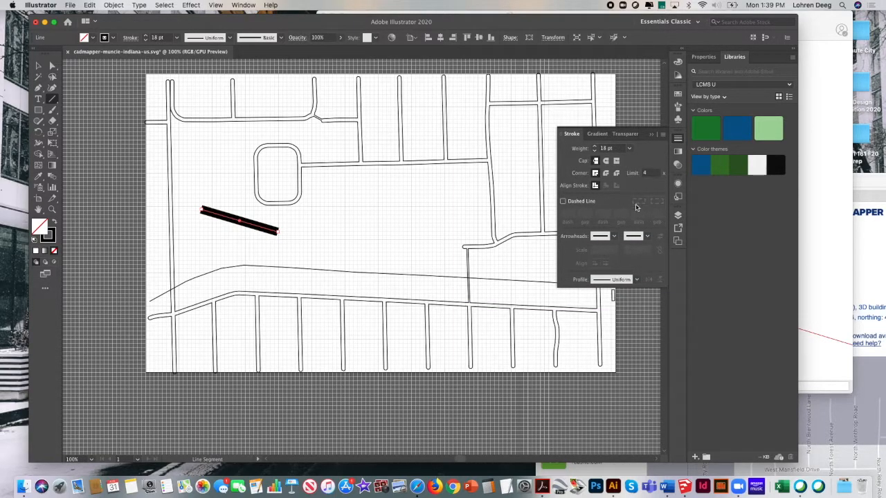
left_click(615, 237)
left_click_drag(613, 269, 613, 293)
left_click(583, 292)
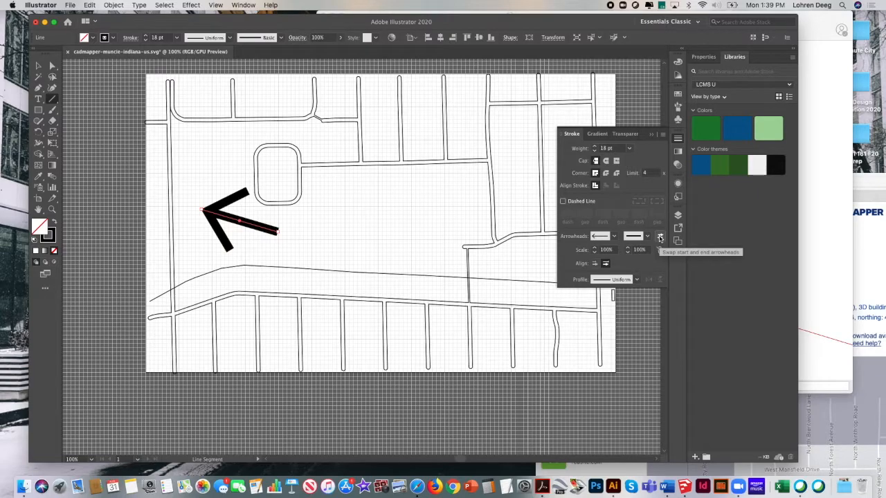
left_click(659, 237)
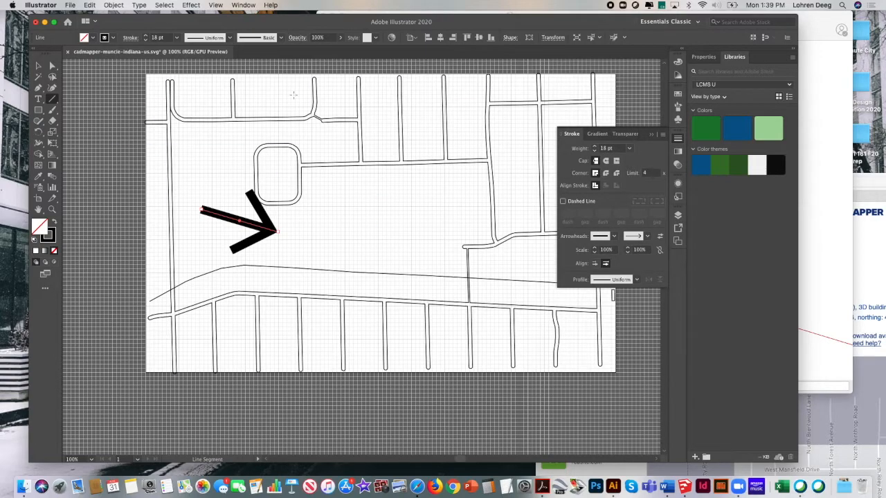
Step: Scale both the start and end arrowheads to 50%
left_click(614, 250)
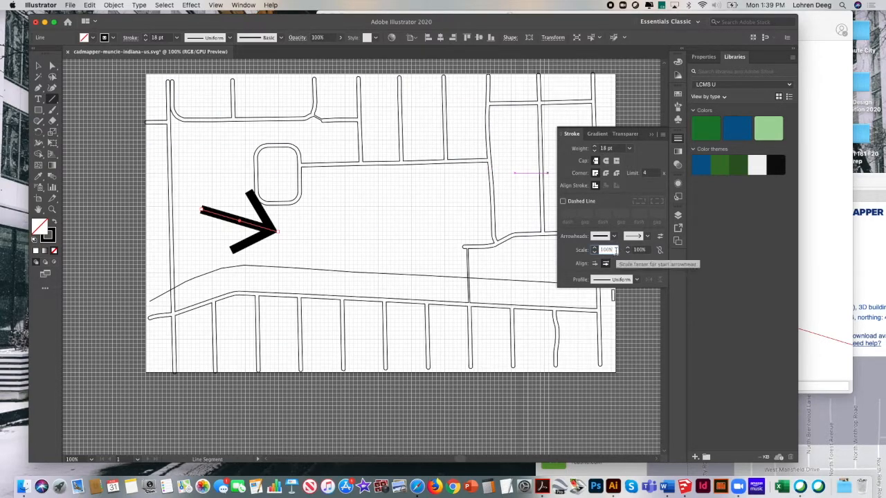
type("50")
key("Return")
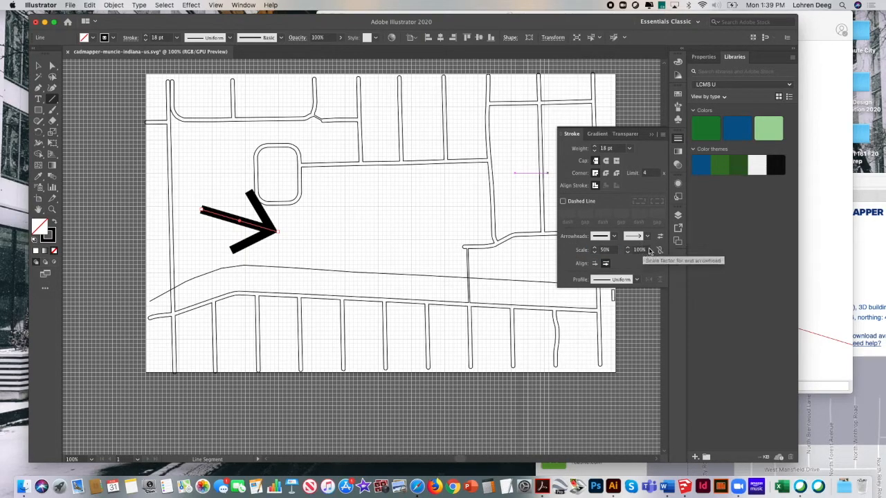
left_click(620, 249)
type("50")
key("Return")
key("v")
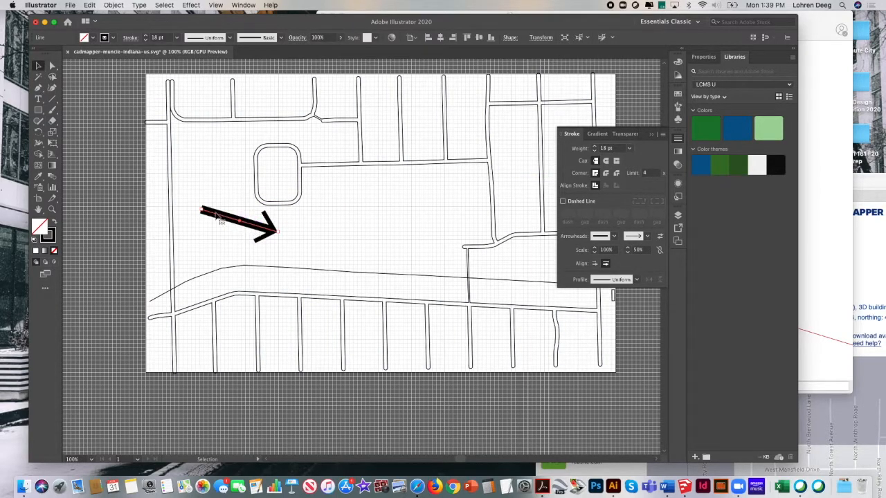
Step: Point the arrow down-right, move it to the top-left corner, and paste a copy below it
left_click_drag(202, 210, 204, 173)
left_click_drag(244, 206, 201, 123)
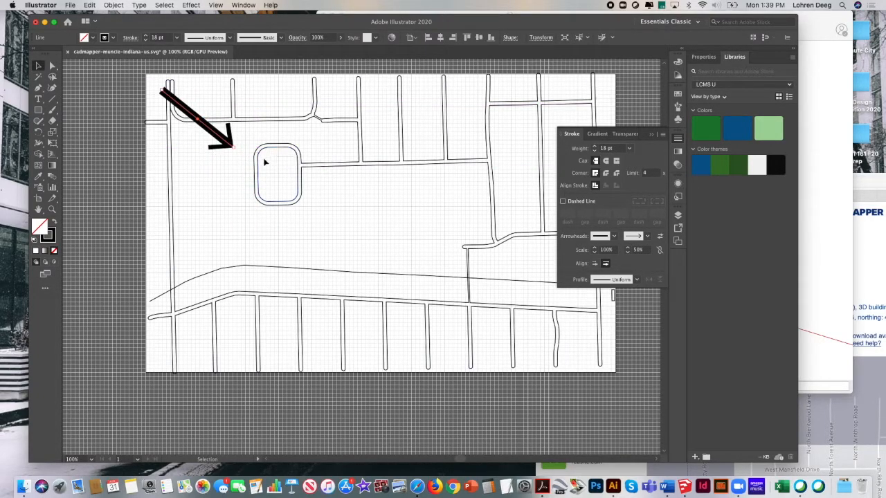
left_click(89, 5)
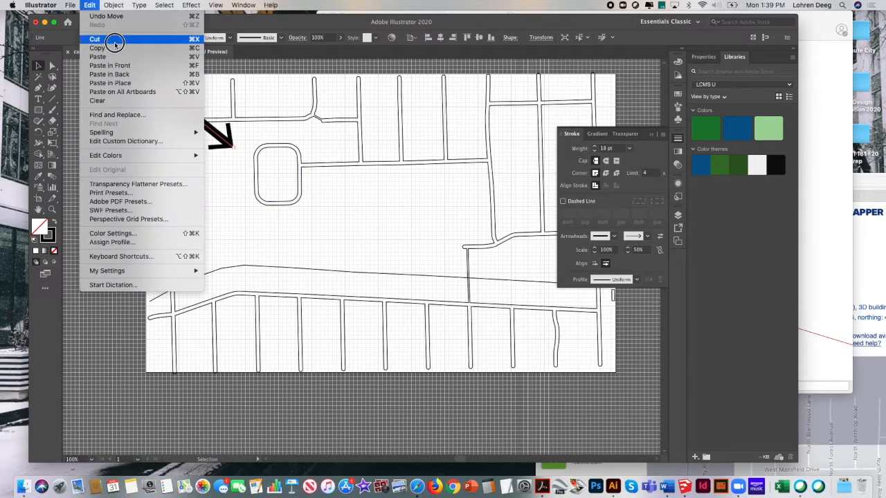
left_click(88, 5)
left_click(89, 4)
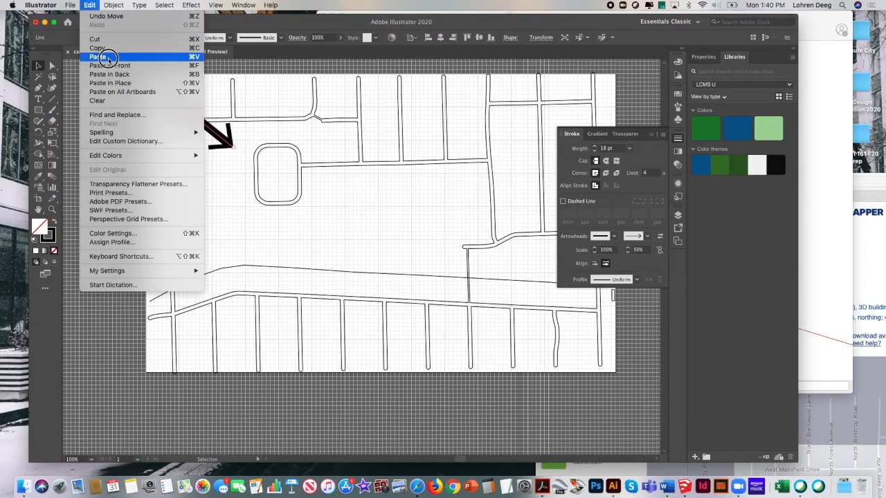
left_click(113, 55)
left_click_drag(352, 249, 182, 141)
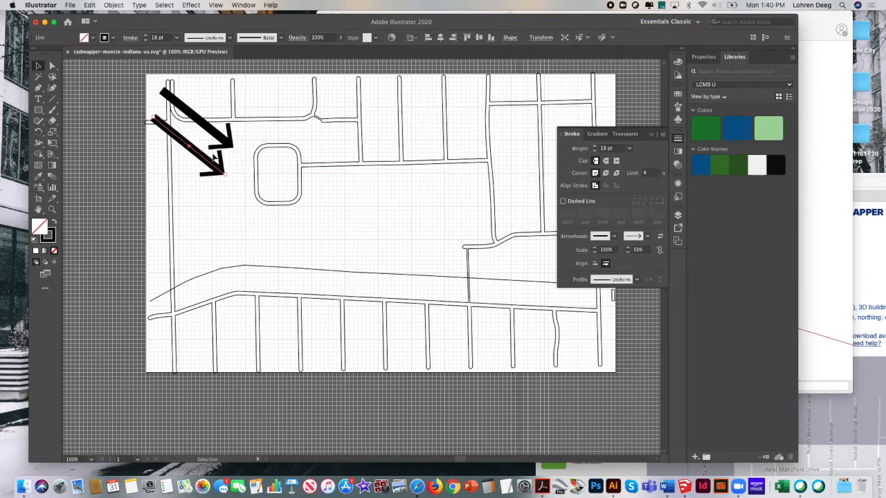
Step: Paste a third arrow beneath the other two
left_click(91, 5)
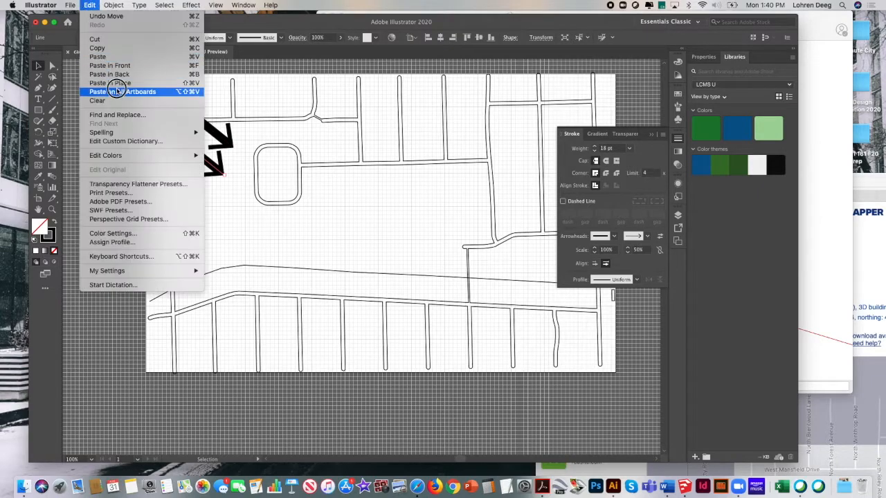
left_click(123, 54)
key("cmd+v")
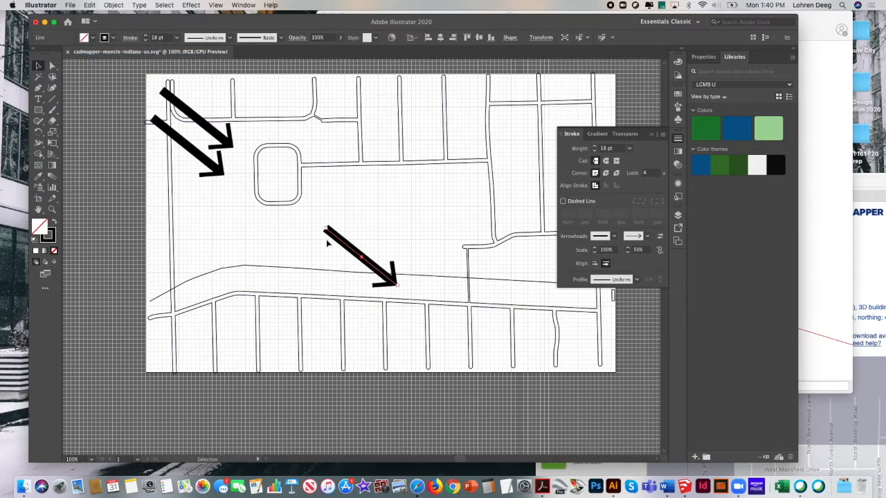
left_click_drag(336, 241, 164, 161)
left_click(294, 228)
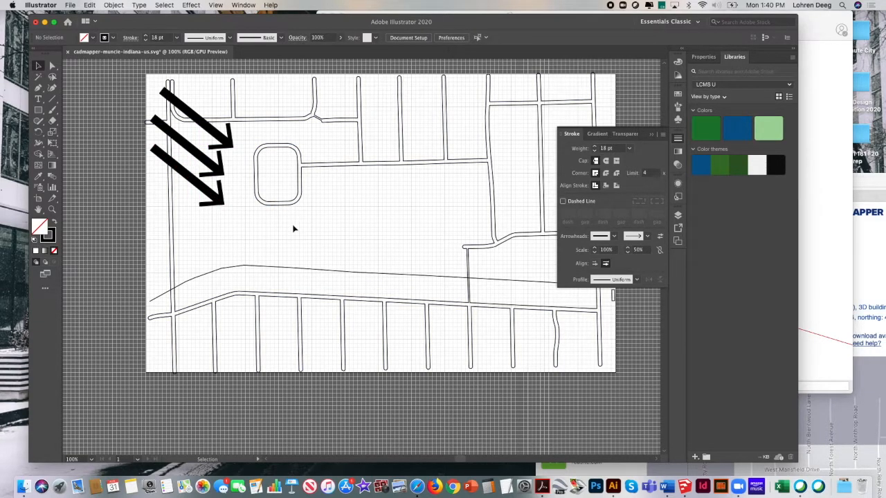
left_click(184, 174)
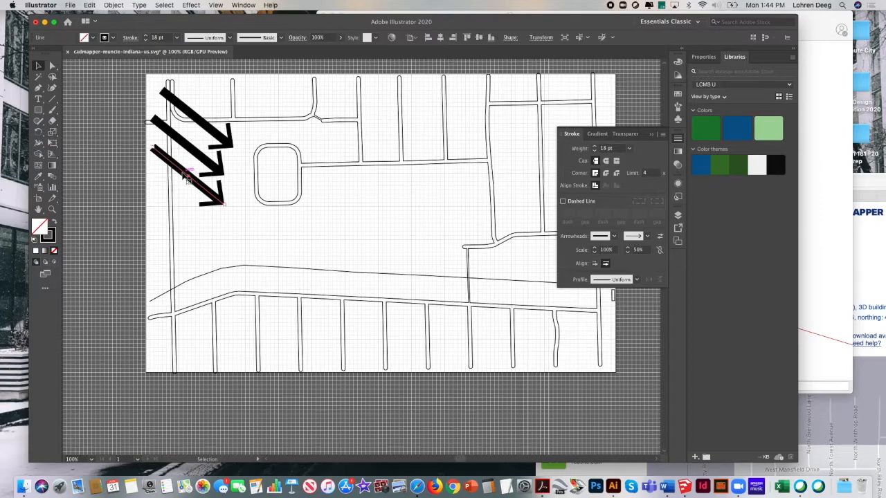
Step: Select all three arrows and browse the swatch, brush and symbol panels
left_click(199, 156, "shift")
left_click(200, 121, "shift")
double_click(49, 235)
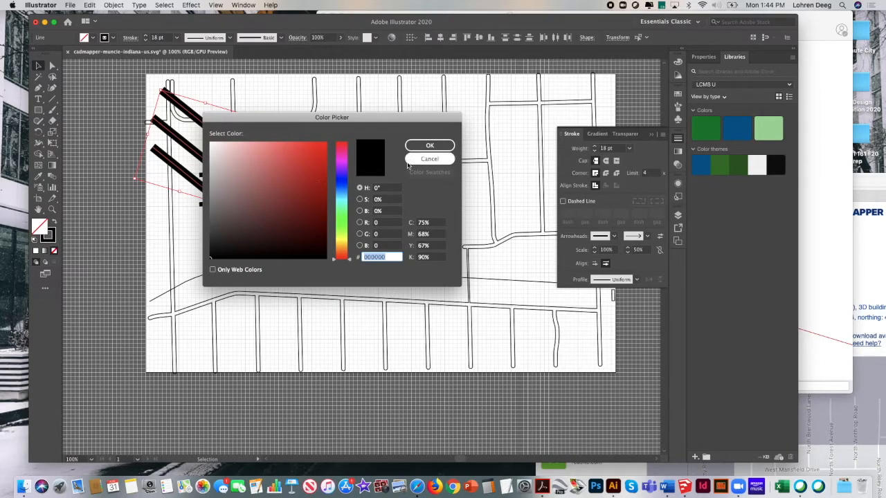
left_click(429, 145)
left_click(678, 95)
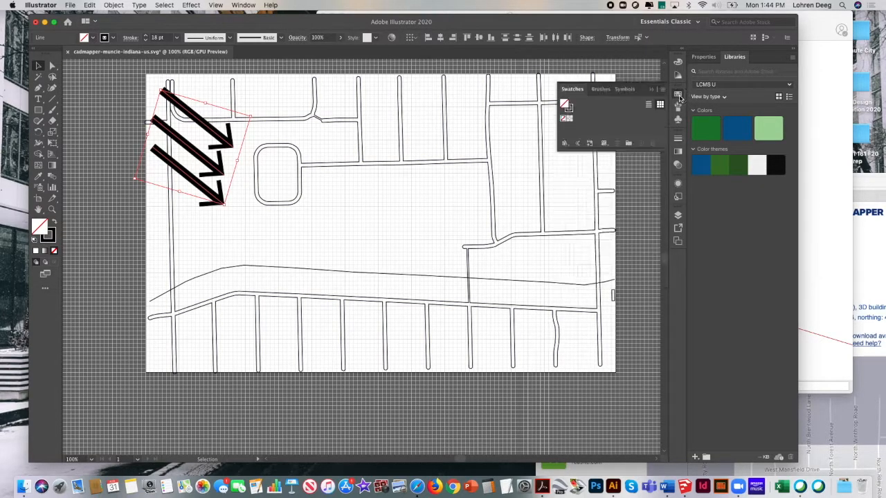
left_click(599, 89)
left_click(626, 89)
left_click(572, 89)
Step: Open the Color Guide panel and look through its harmony rules
left_click(247, 5)
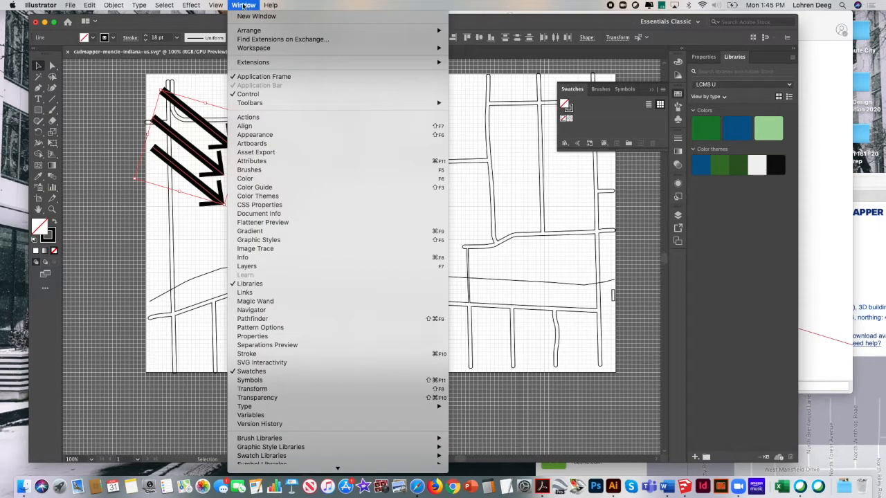
left_click(309, 181)
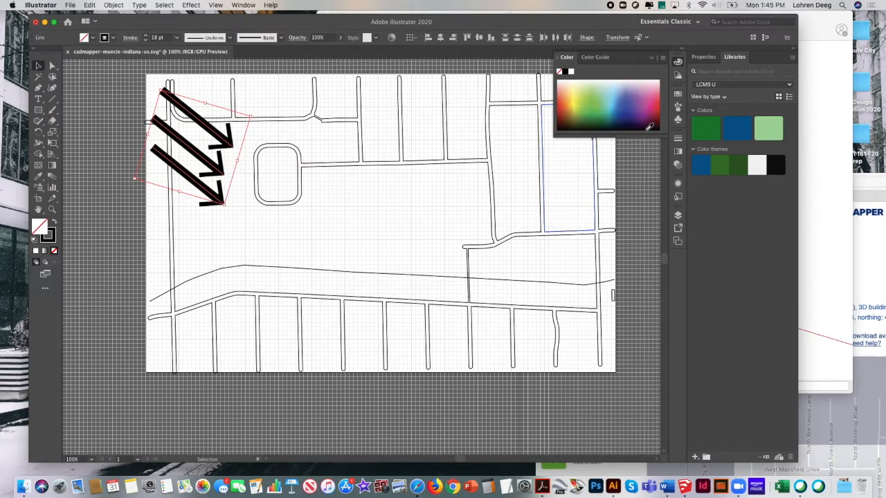
left_click(602, 58)
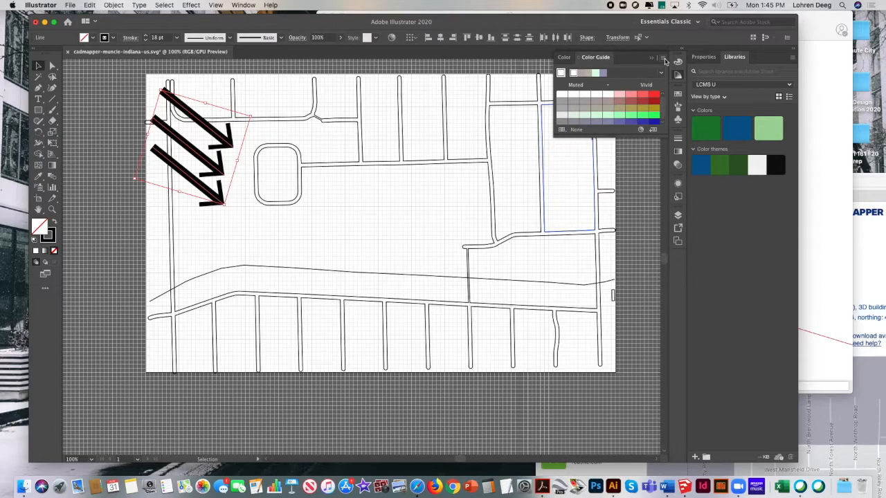
left_click(663, 59)
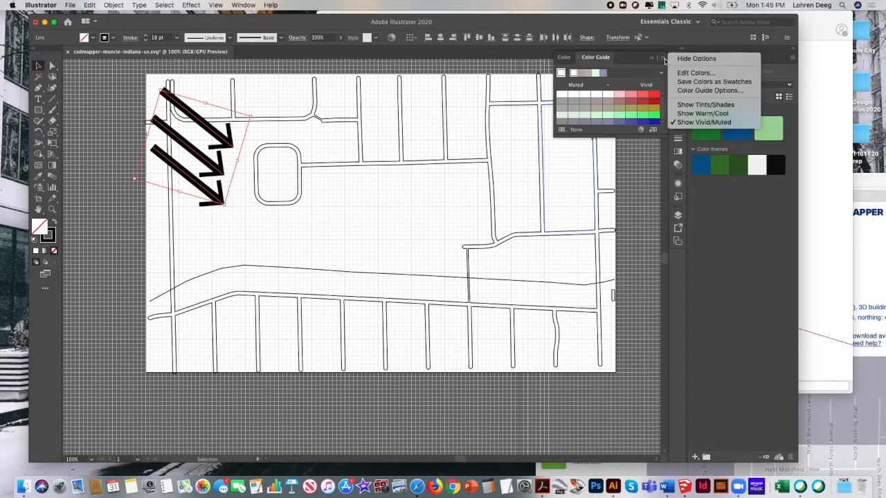
left_click(626, 58)
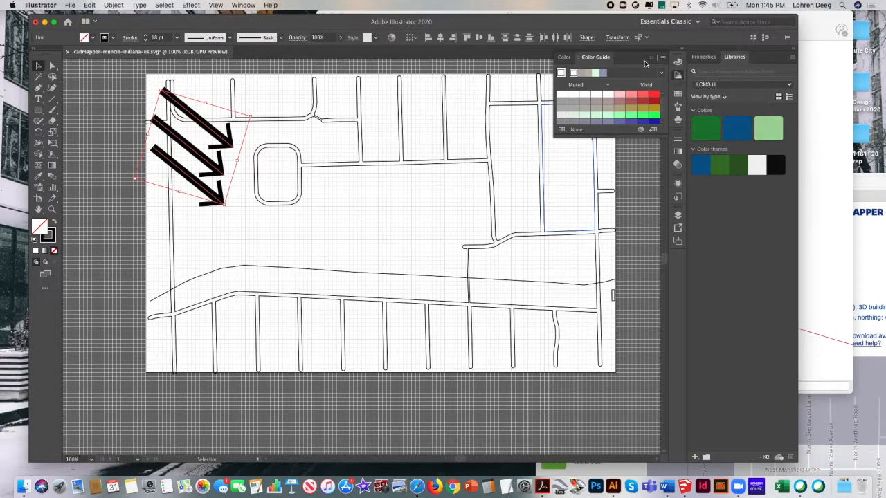
left_click(661, 72)
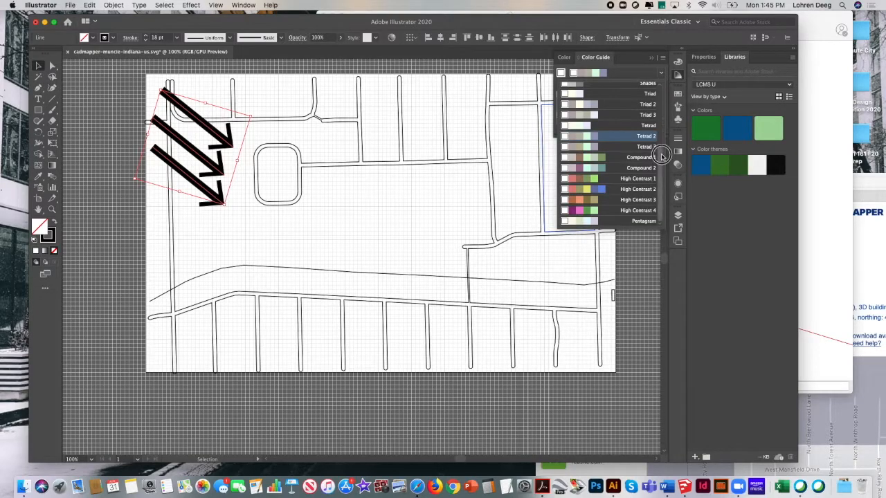
scroll(661, 156, "down", 2)
left_click(631, 74)
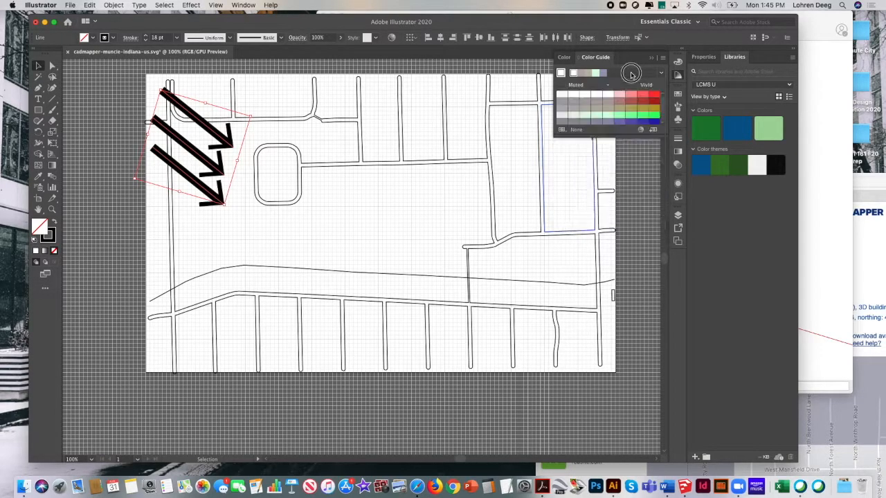
Step: Fill the arrows with the blue library swatch, then reselect all three
left_click(677, 96)
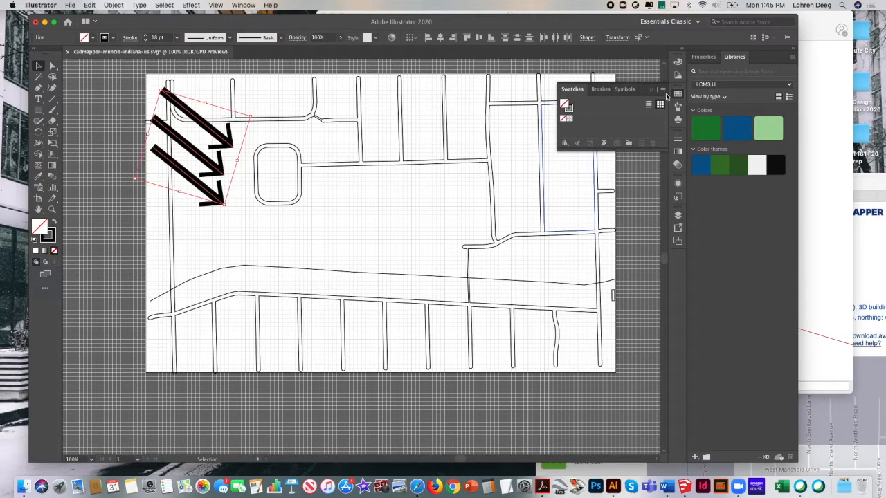
left_click(736, 130)
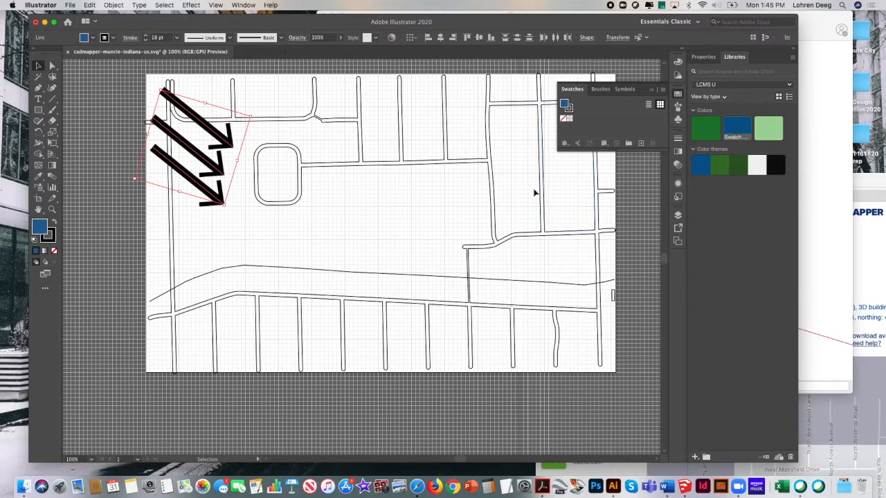
left_click(196, 215)
left_click(222, 203)
left_click(215, 169, "shift")
left_click(220, 131, "shift")
Step: Name the new layer Site and start a Pen Tool path above the rounded block
left_click(113, 38)
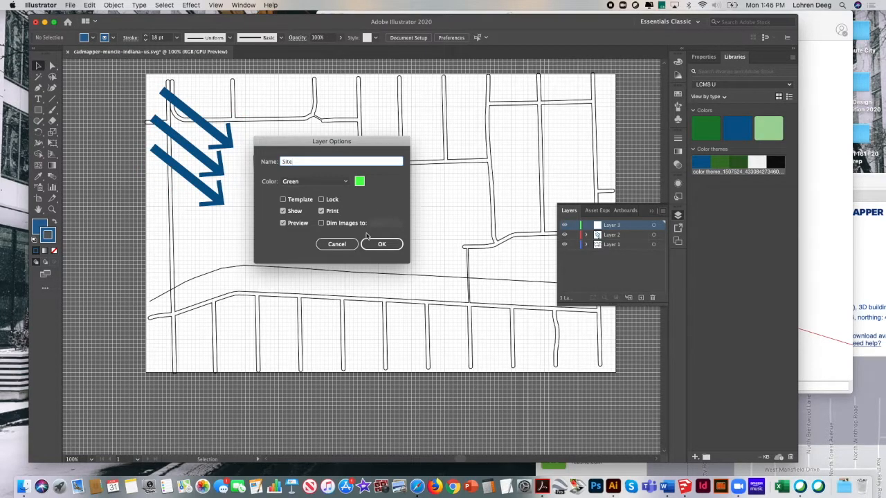
left_click(381, 244)
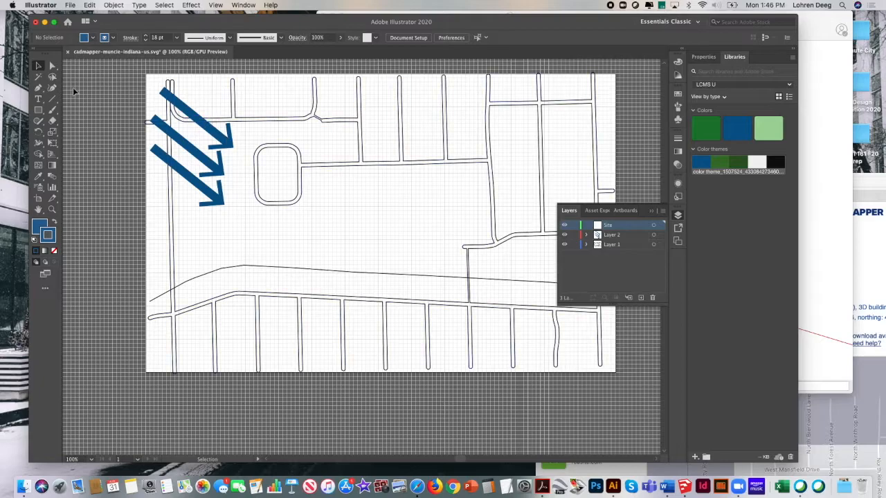
left_click(39, 100)
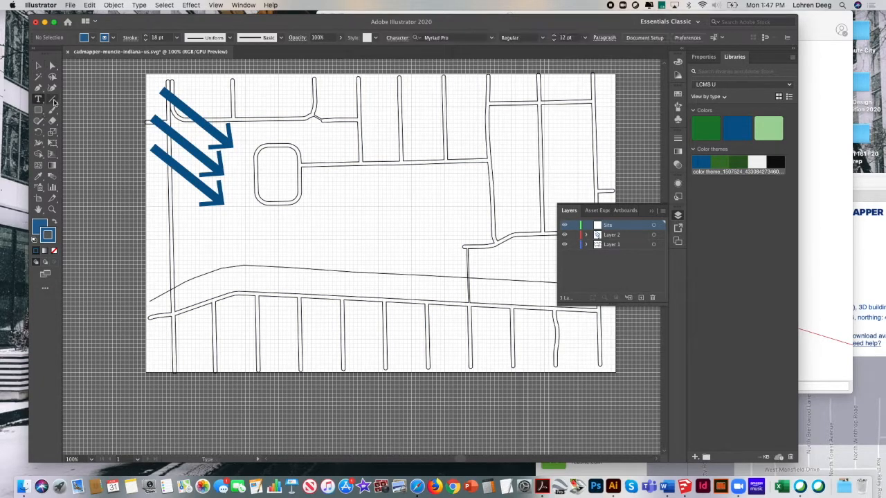
left_click_drag(40, 89, 79, 92)
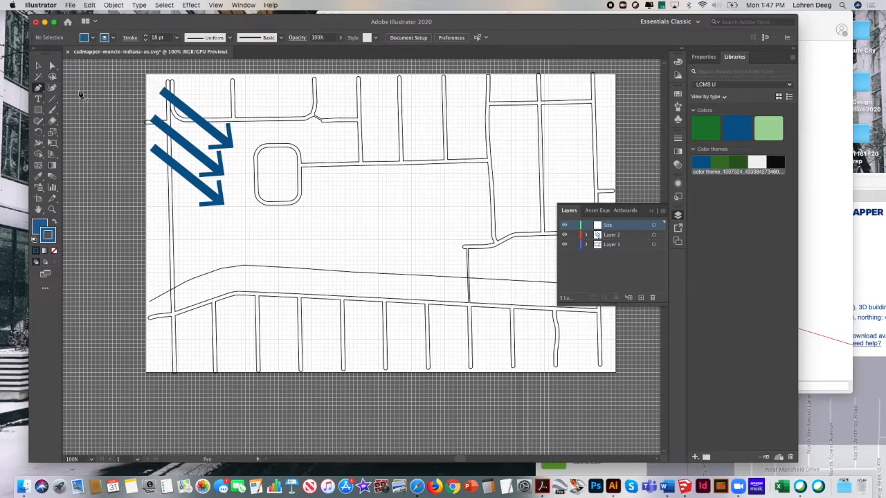
left_click(240, 126)
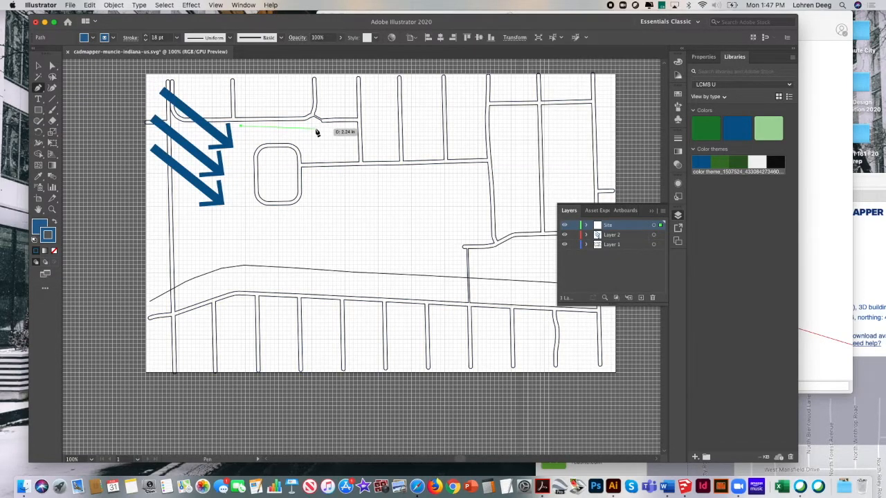
Step: Trace a four-corner outline over the central block beside the rounded square
left_click(305, 173)
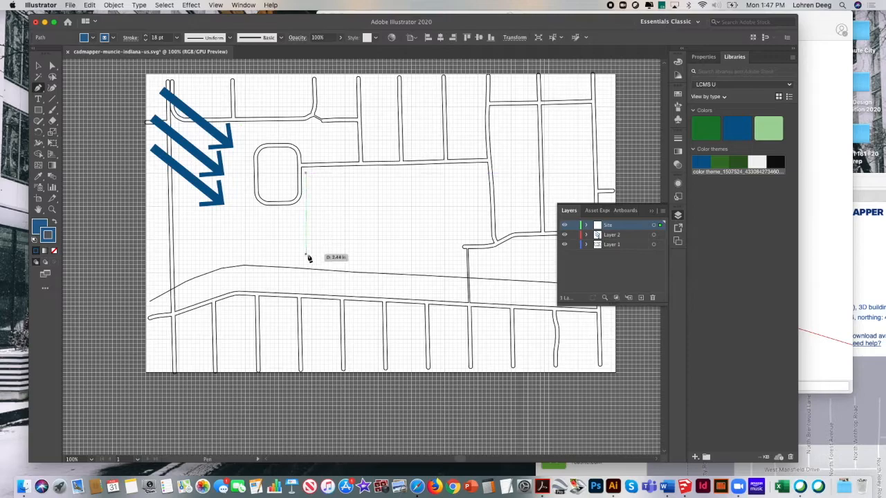
left_click(308, 291)
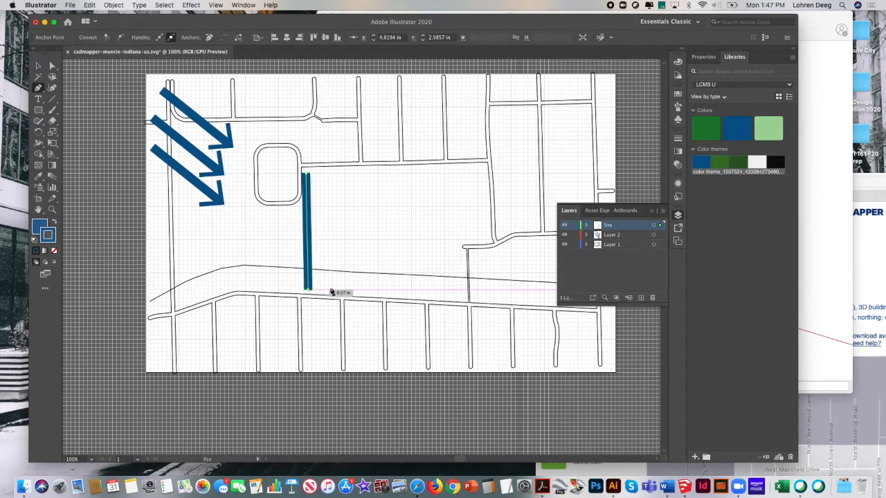
left_click(495, 298)
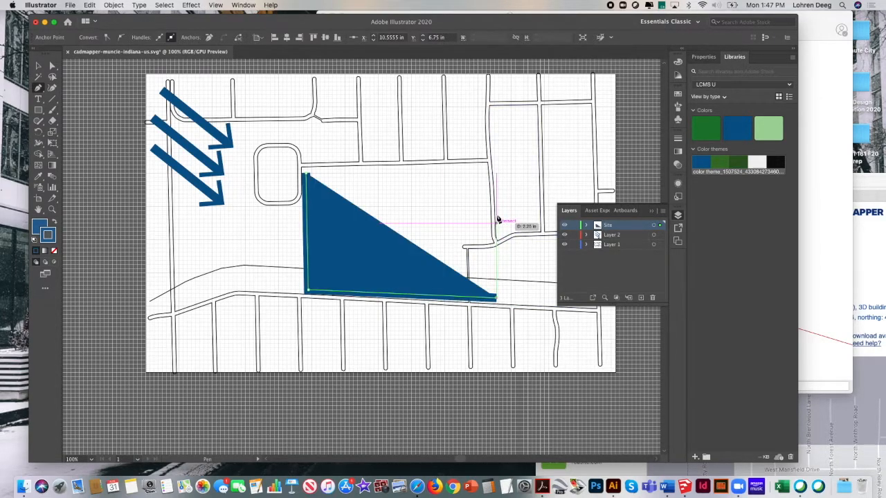
left_click(485, 170)
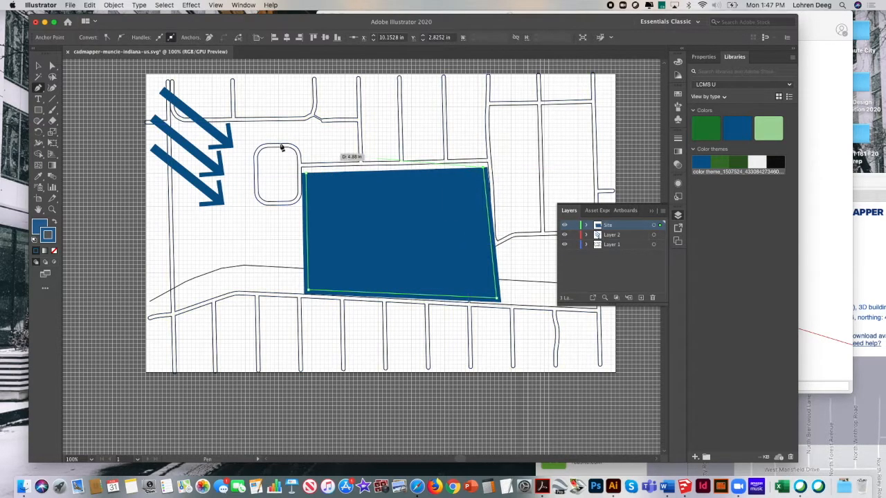
Step: Select the new blue shape and set its opacity to 35%
left_click(38, 66)
left_click_drag(364, 201, 364, 199)
left_click(340, 38)
left_click_drag(342, 50, 322, 54)
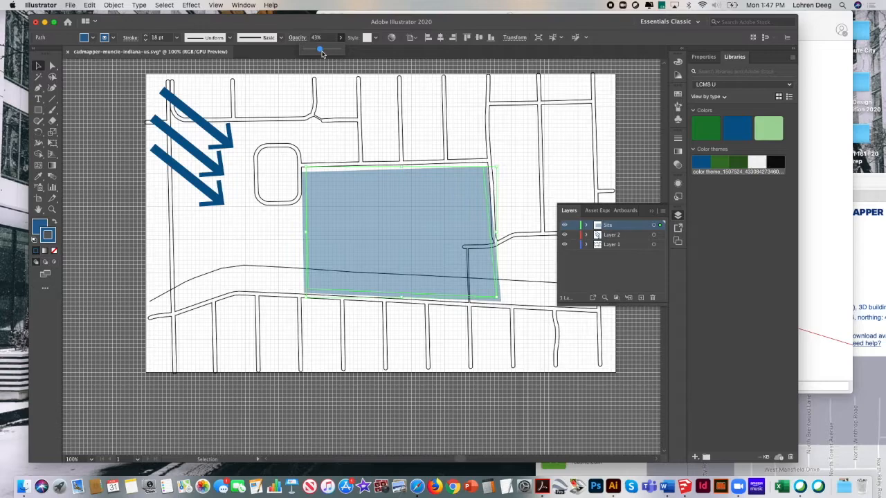
left_click(318, 56)
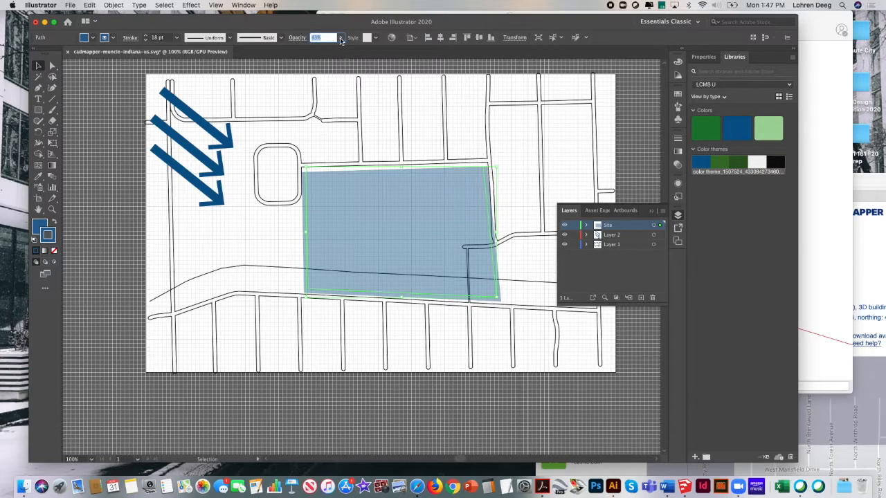
left_click(339, 37)
left_click_drag(322, 50, 316, 51)
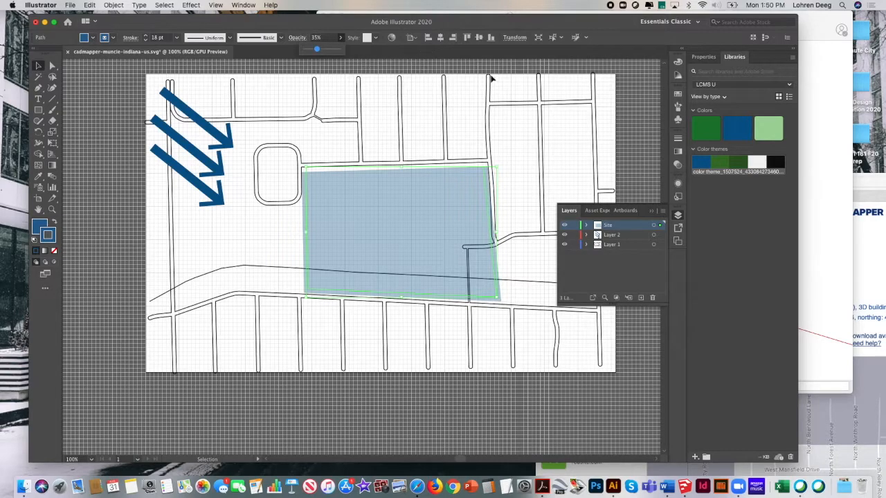
Step: Add a layer named 'Approach' and accept the default Paintbrush Tool options
left_click(662, 210)
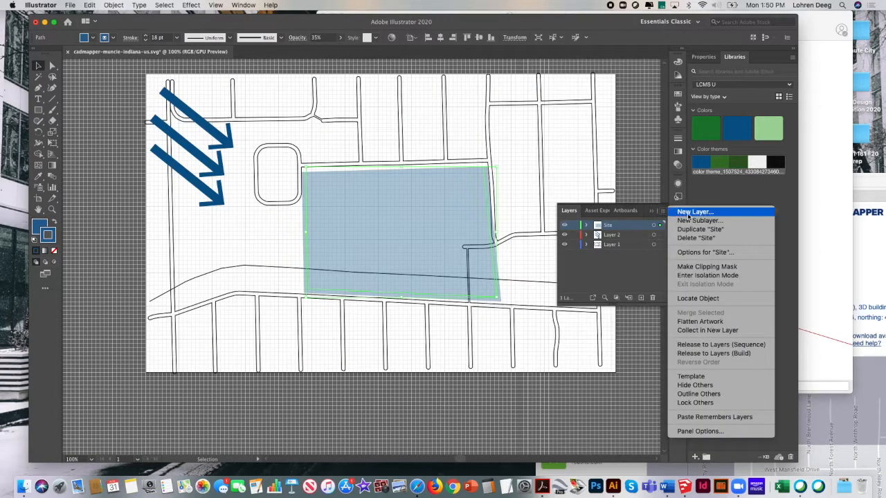
left_click(671, 214)
type("Approach")
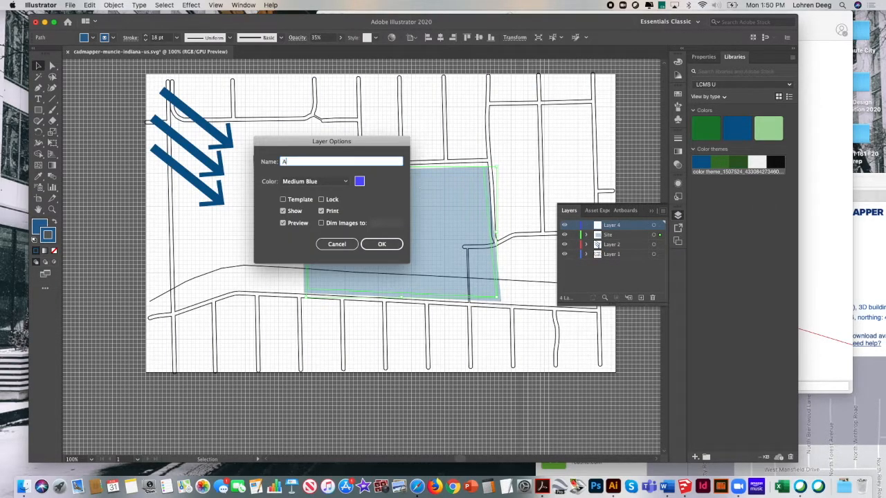
left_click(377, 243)
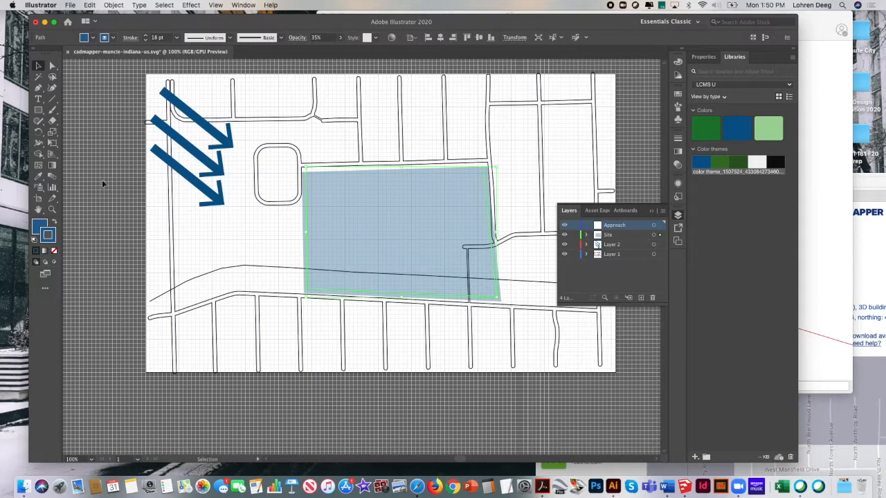
double_click(53, 111)
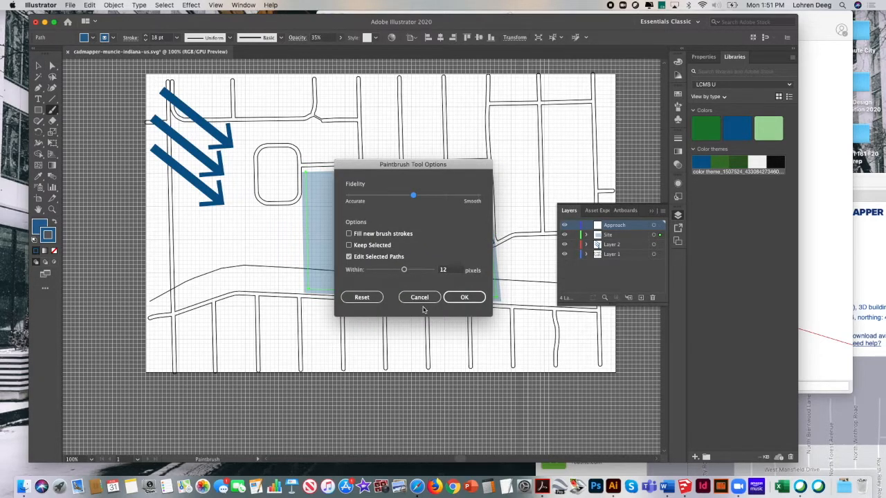
left_click(460, 298)
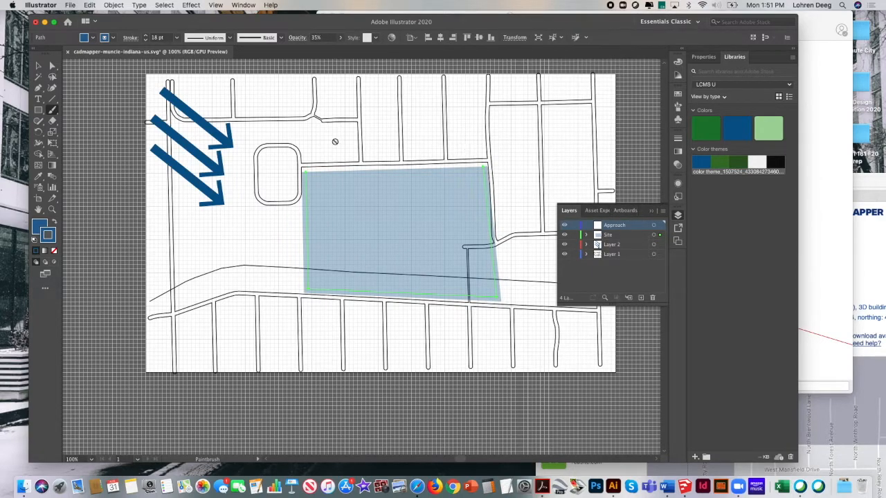
Step: With the Blob Brush, paint a curved blue arrow from the east street into the block
left_click(39, 88)
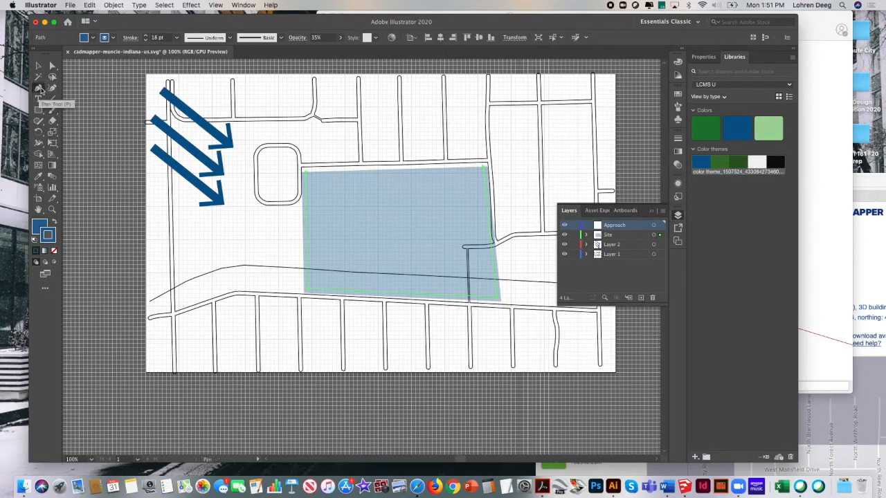
left_click(54, 111)
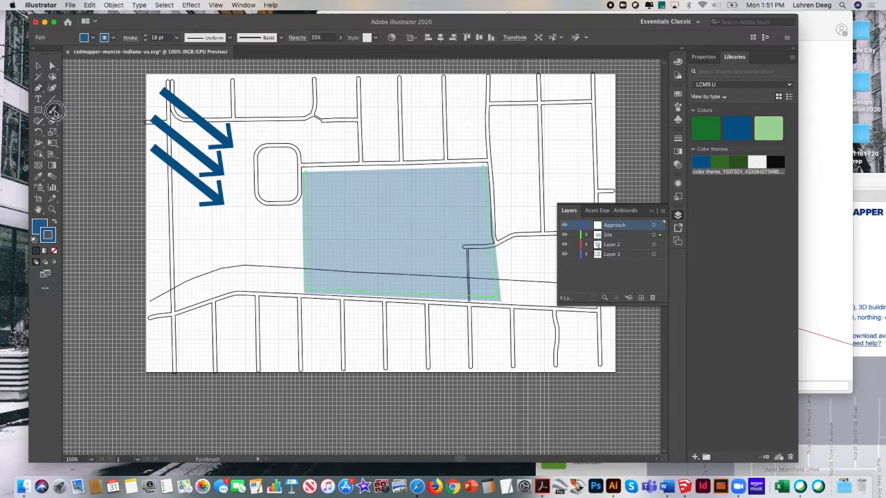
left_click(100, 121)
mouse_move(225, 211)
left_mouse_down()
mouse_move(289, 239)
mouse_move(290, 213)
left_mouse_up()
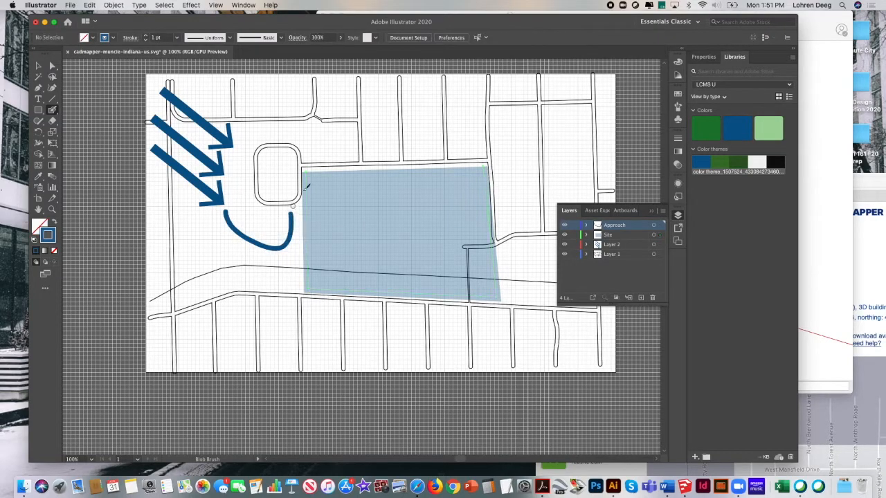
left_click(90, 6)
left_click(103, 16)
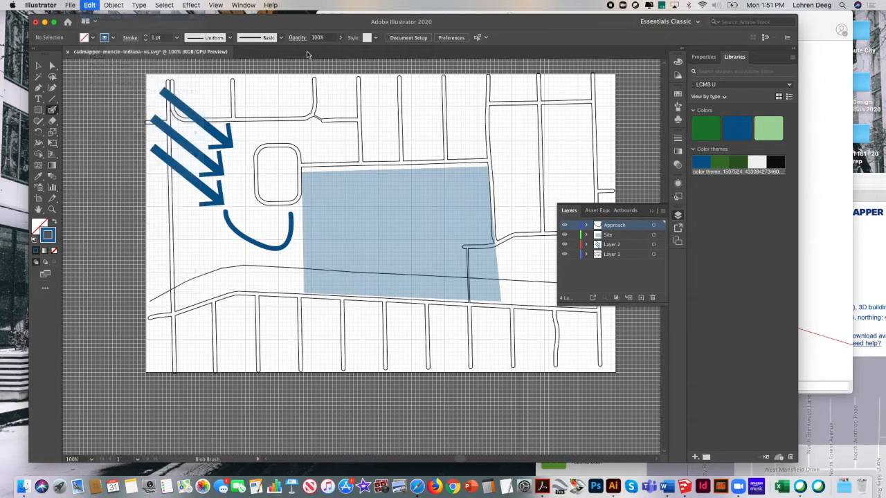
left_click(651, 210)
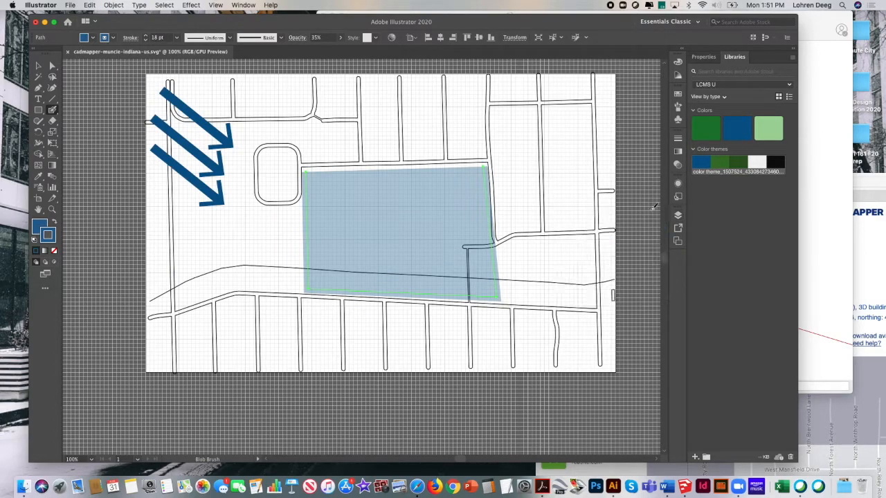
mouse_move(555, 231)
left_mouse_down()
mouse_move(465, 252)
mouse_move(435, 245)
mouse_move(415, 204)
left_mouse_up()
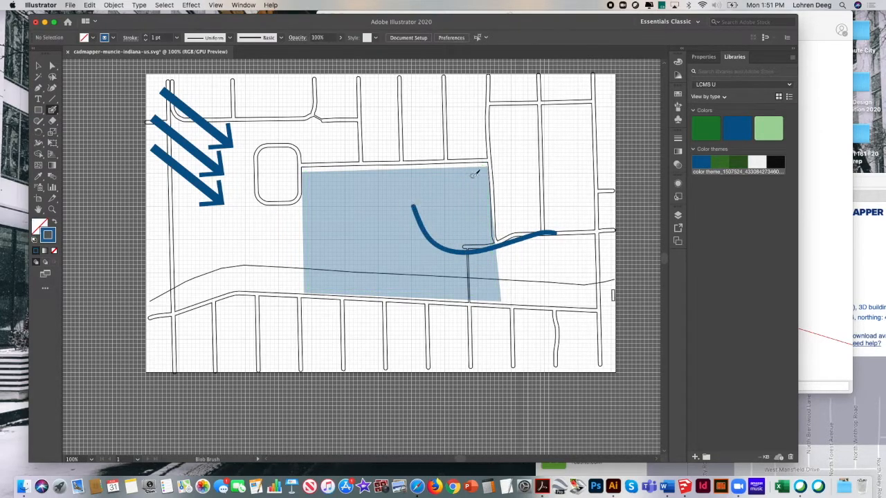
Step: Shorten the curved stroke's right end and set its stroke weight to 10 pt
left_click(38, 65)
left_click(516, 244)
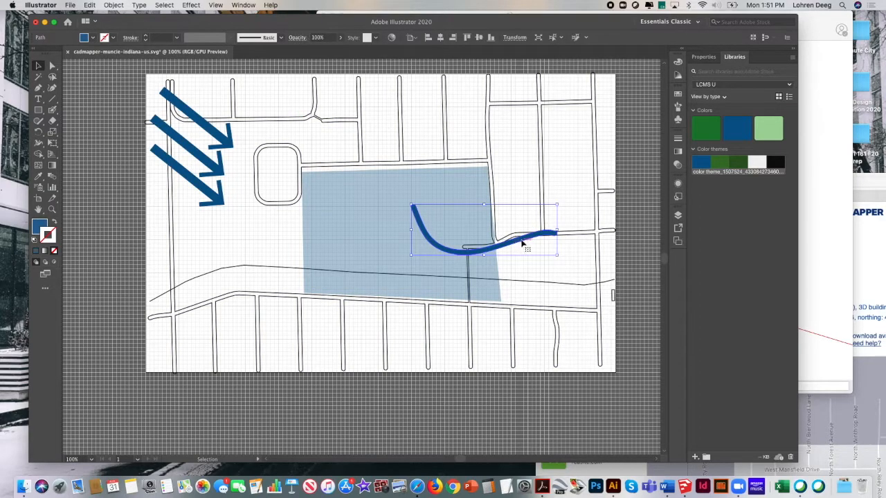
left_click_drag(557, 231, 534, 236)
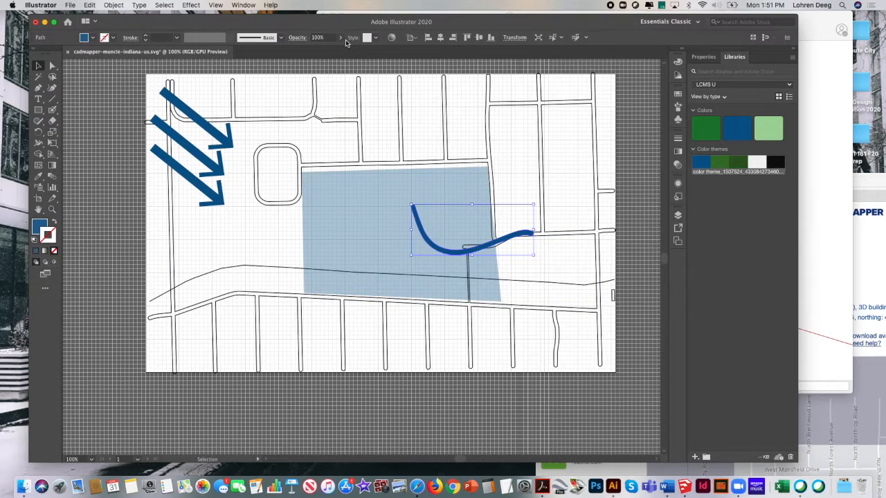
left_click(176, 37)
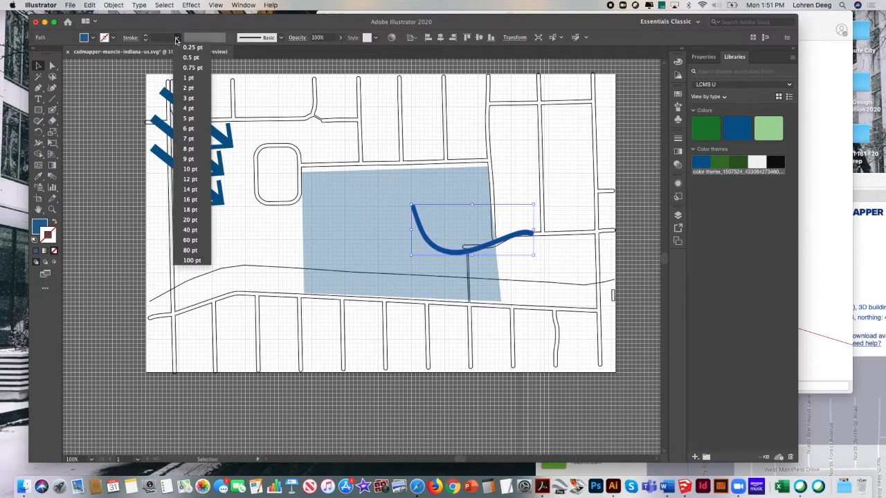
left_click(197, 128)
left_click(177, 37)
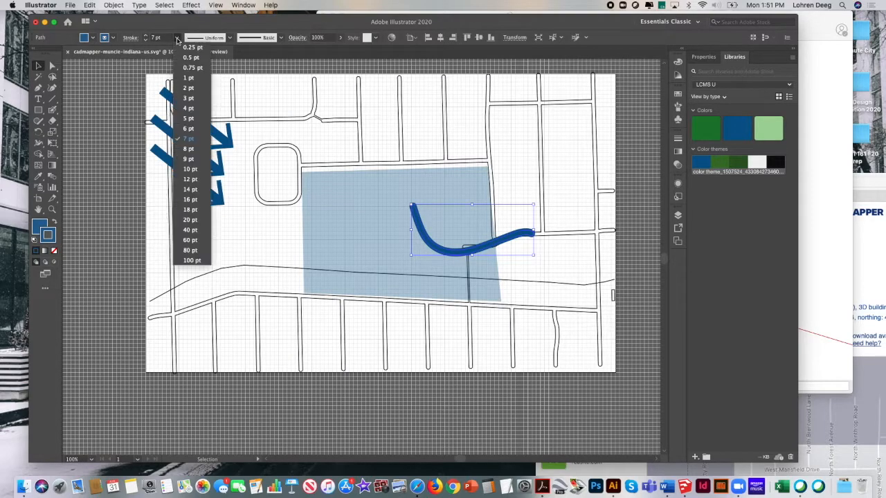
left_click(186, 167)
mouse_move(54, 110)
left_mouse_down()
mouse_move(88, 124)
mouse_move(54, 111)
left_mouse_up()
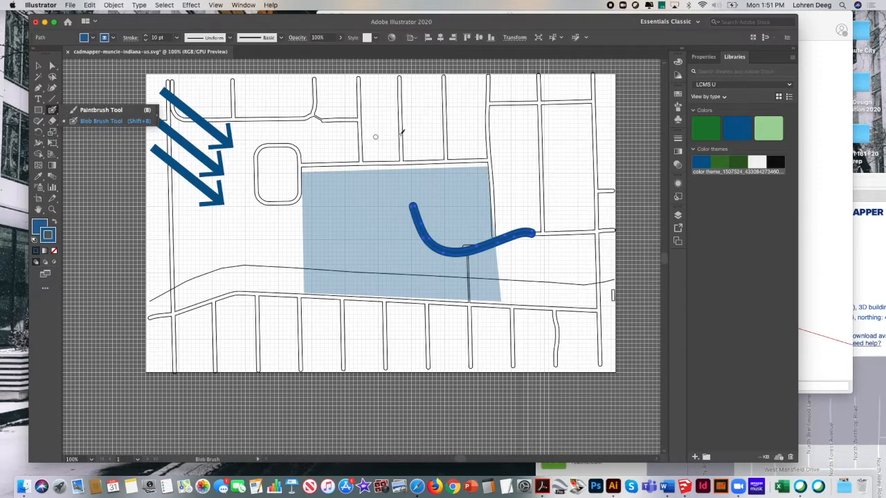
Step: Paint a second curved blue arrow from the southwest into the site
key("b")
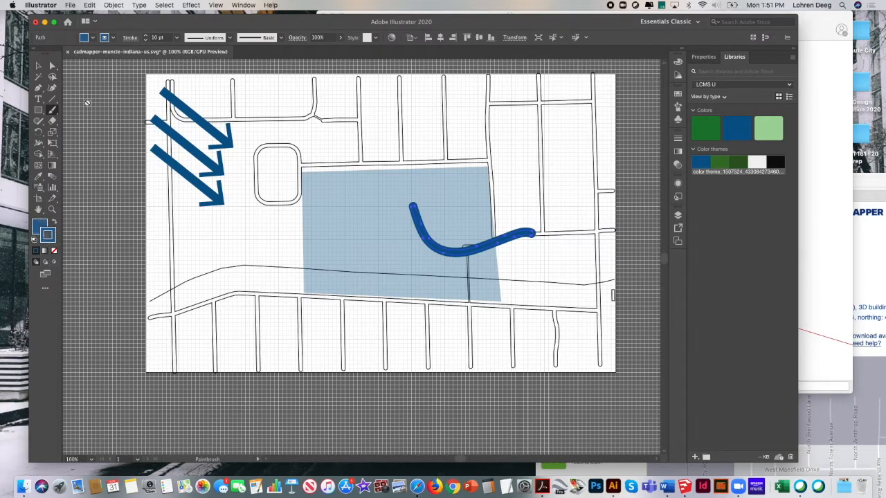
left_click_drag(52, 109, 96, 113)
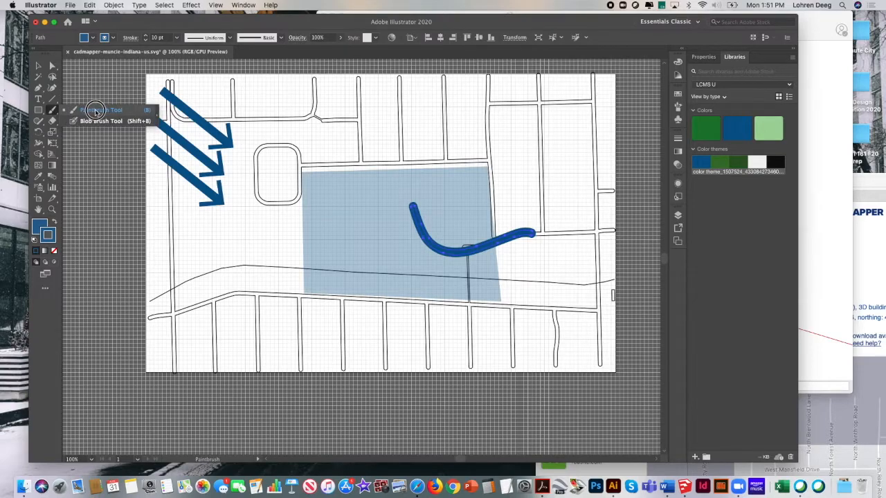
left_click(96, 112)
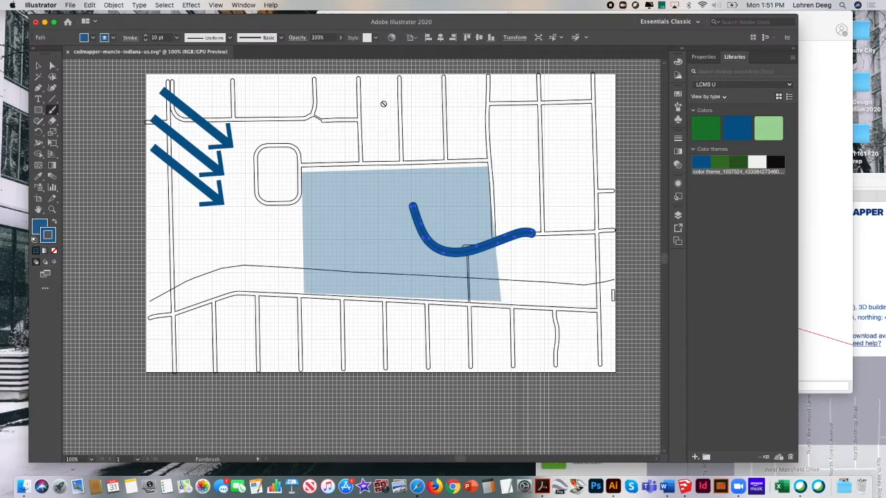
left_click_drag(53, 111, 83, 122)
mouse_move(267, 268)
left_mouse_down()
mouse_move(307, 267)
mouse_move(348, 215)
left_mouse_up()
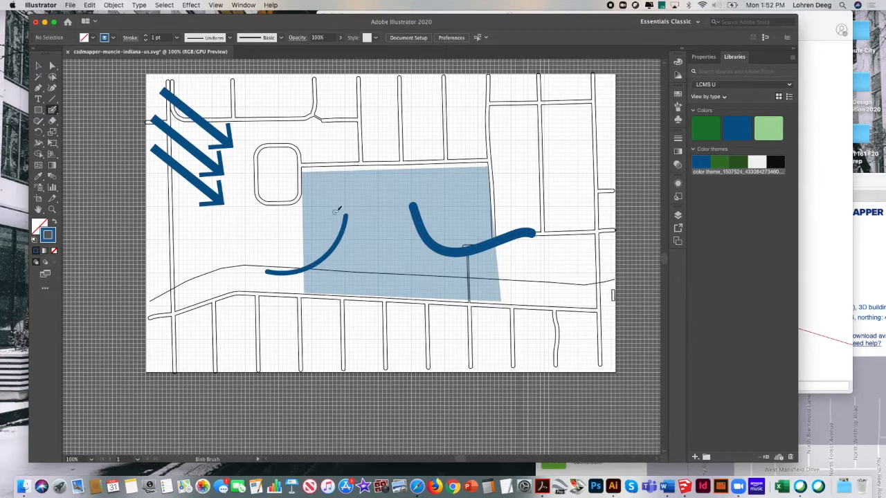
Step: Paint a third curve down from the north road and lengthen its lower end
mouse_move(376, 119)
left_mouse_down()
mouse_move(360, 136)
mouse_move(369, 184)
left_mouse_up()
left_click(38, 66)
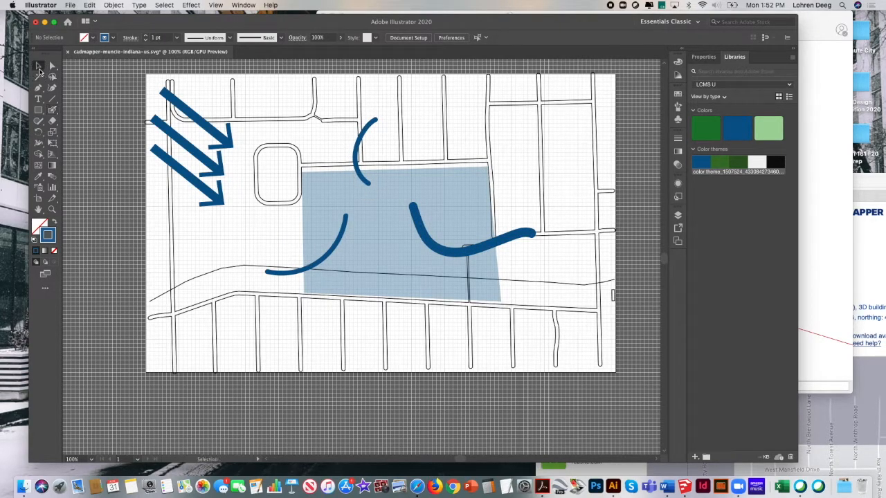
left_click(357, 148)
left_click_drag(375, 186, 364, 192)
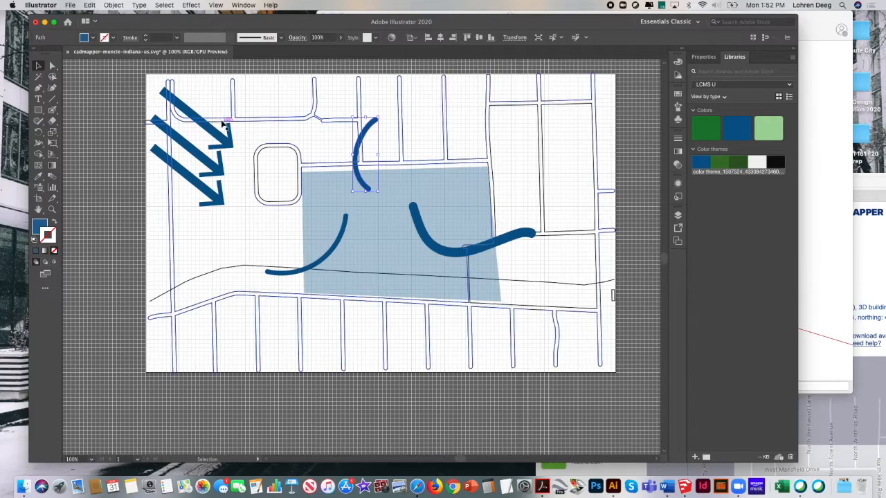
Step: Draw a short straight line from the northern arc's lower end with an 8 pt stroke
left_click(52, 99)
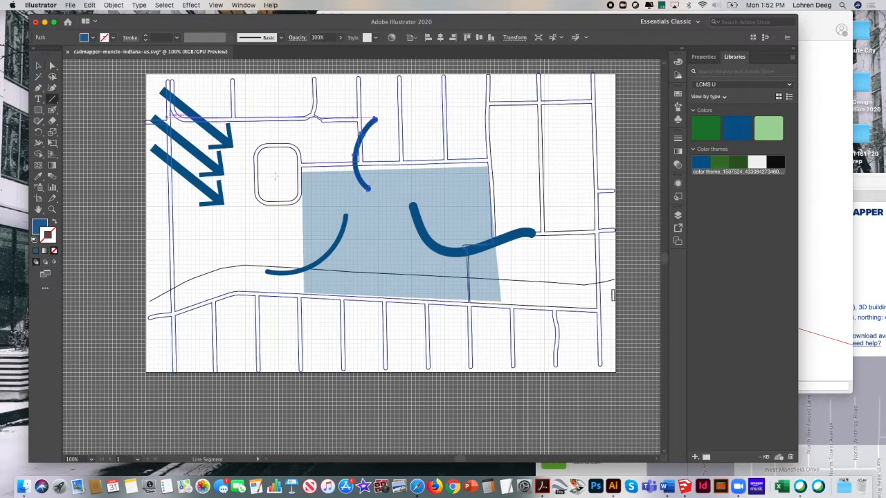
left_click_drag(364, 187, 391, 207)
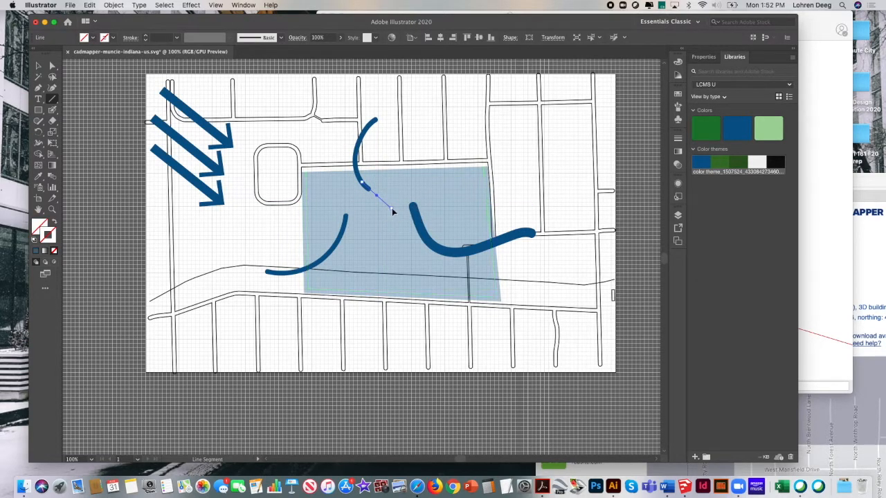
key("super+z")
left_click_drag(363, 184, 386, 201)
left_click(678, 140)
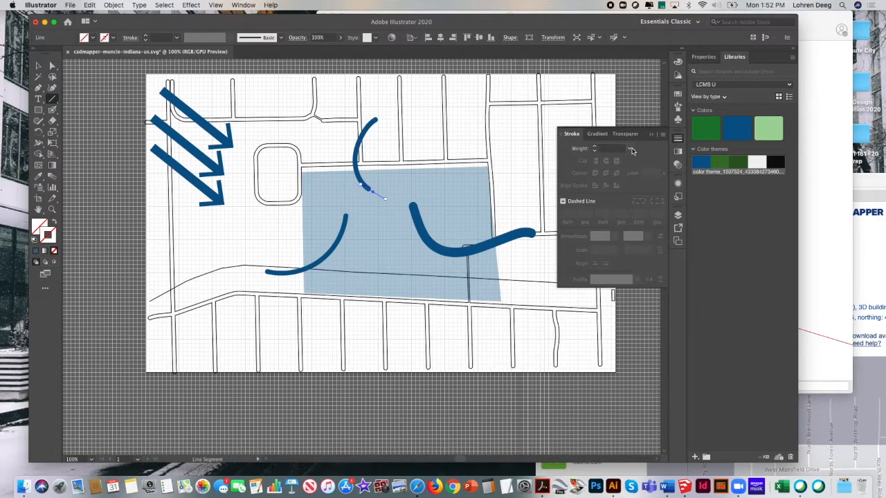
left_click(629, 148)
left_click(652, 275)
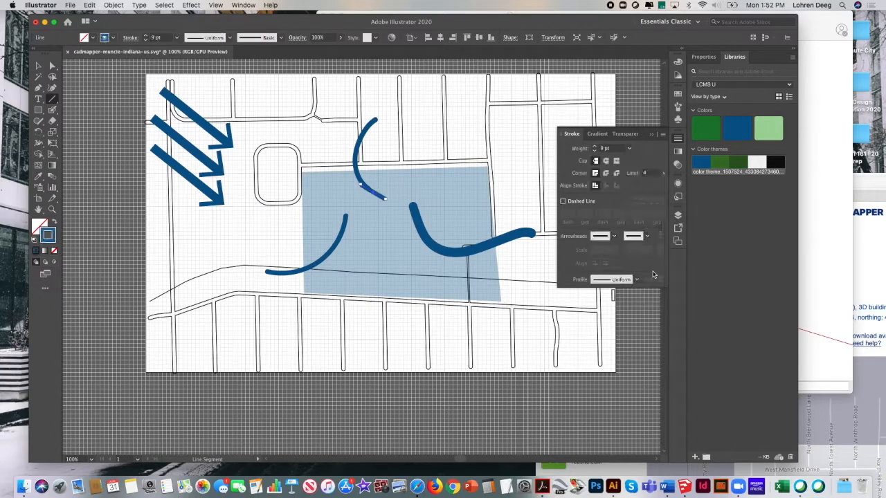
left_click(629, 148)
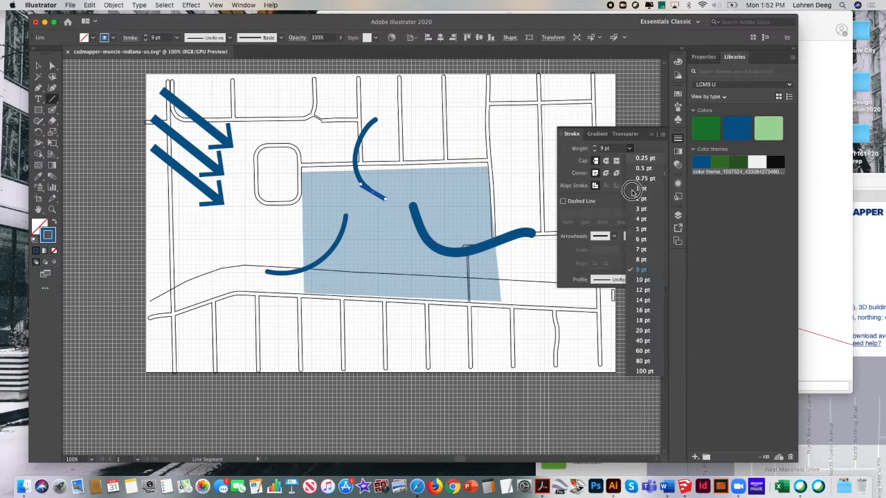
left_click(644, 261)
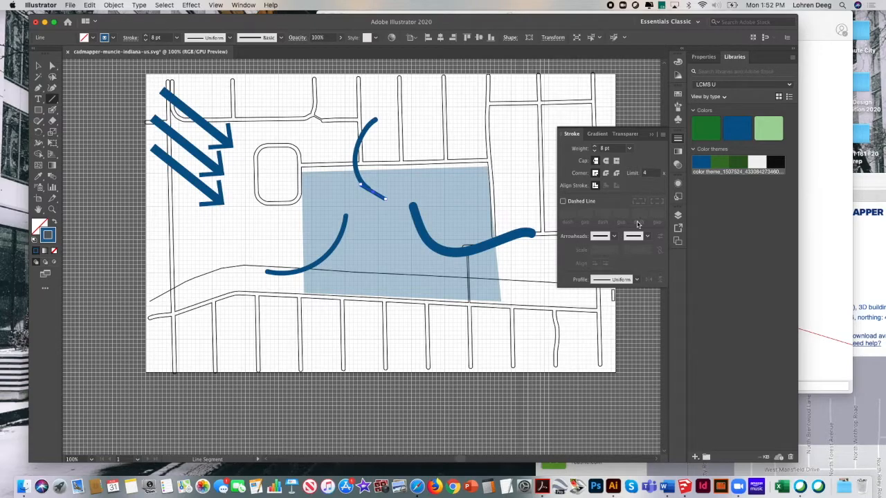
Step: Put an arrowhead at the line's end and nudge the curve up to meet it
left_click(616, 238)
scroll(611, 288, "down", 5)
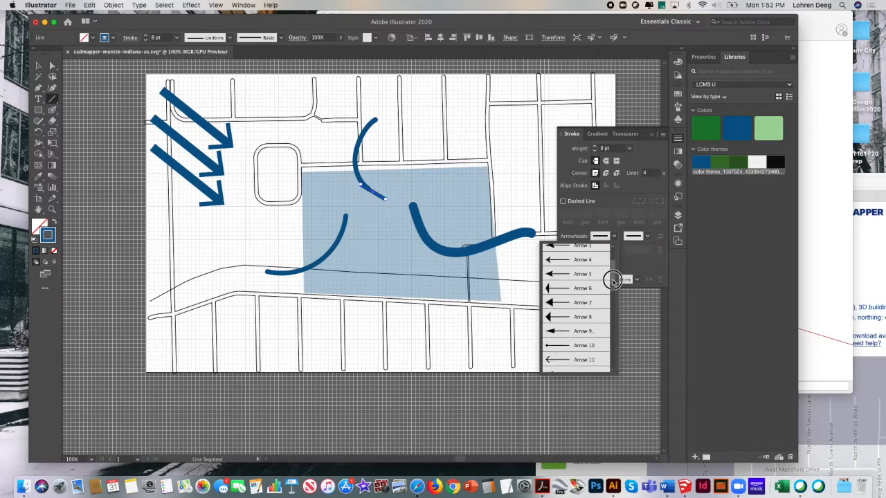
scroll(611, 287, "down", 4)
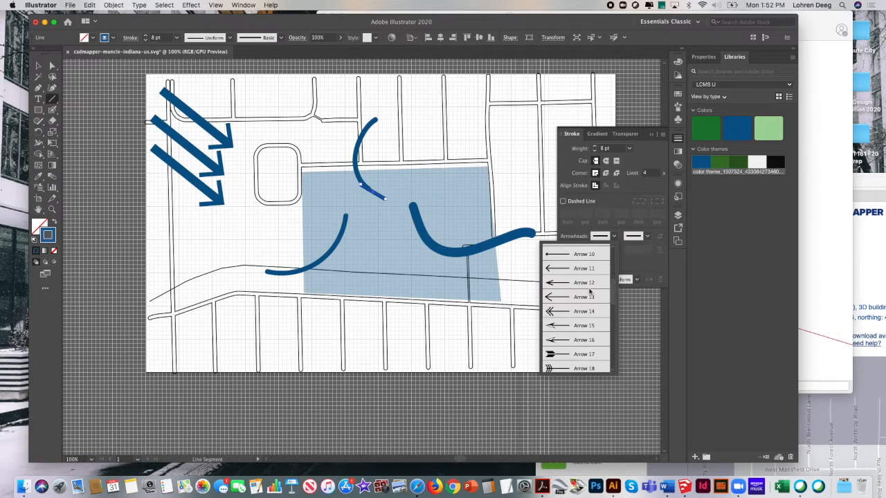
left_click(579, 275)
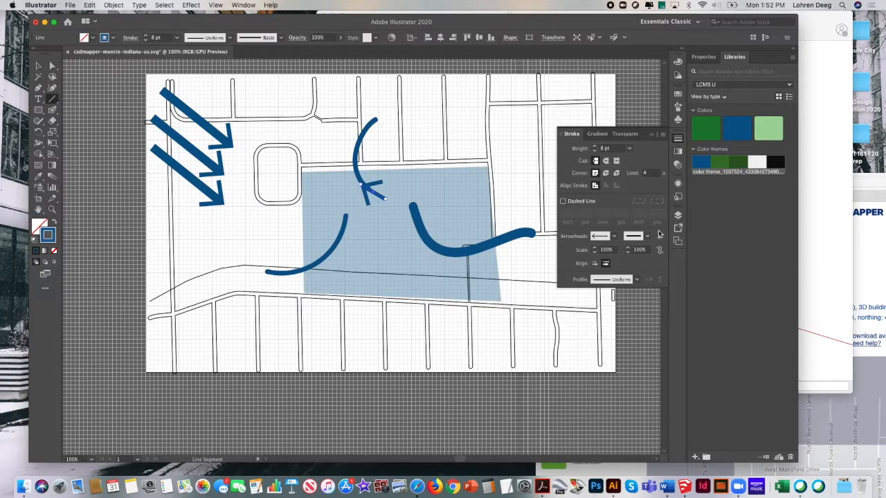
left_click(659, 236)
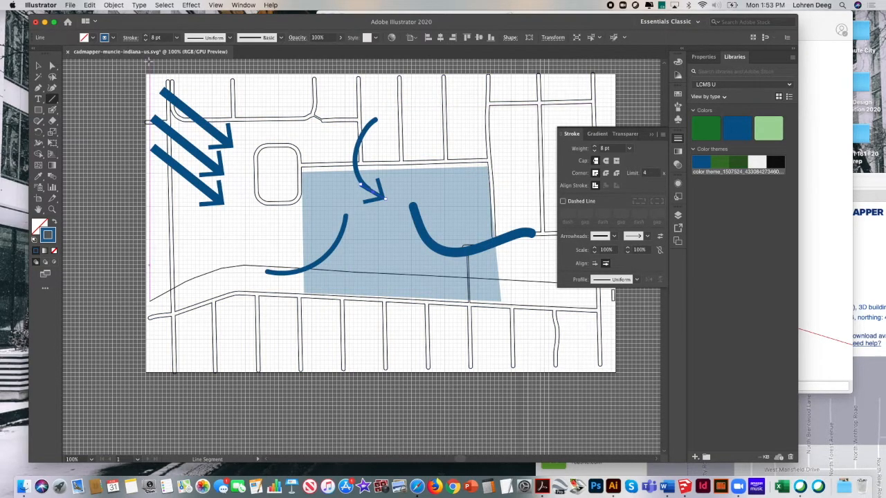
left_click(38, 65)
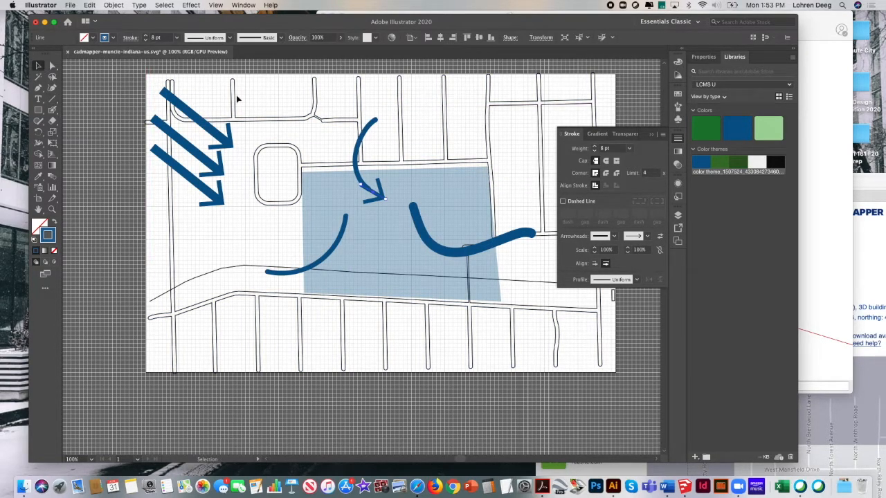
left_click(360, 187)
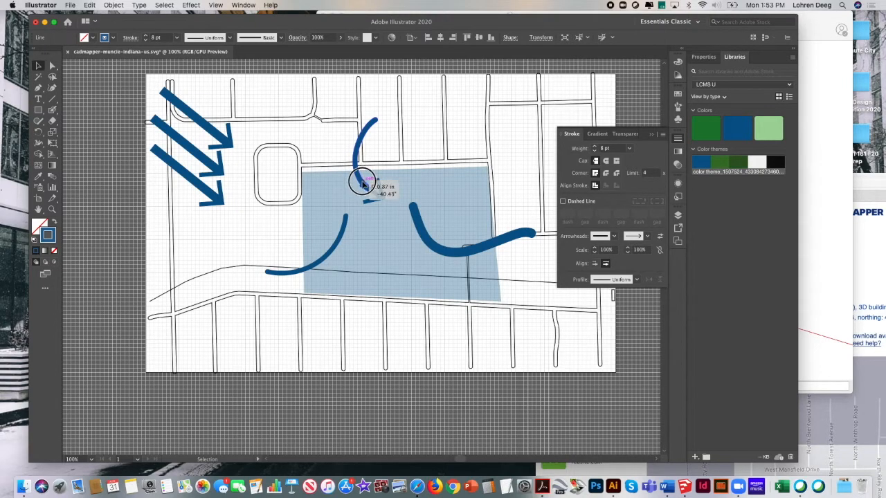
left_click(373, 128)
key("Up")
key("Up")
key("Up")
key("Up")
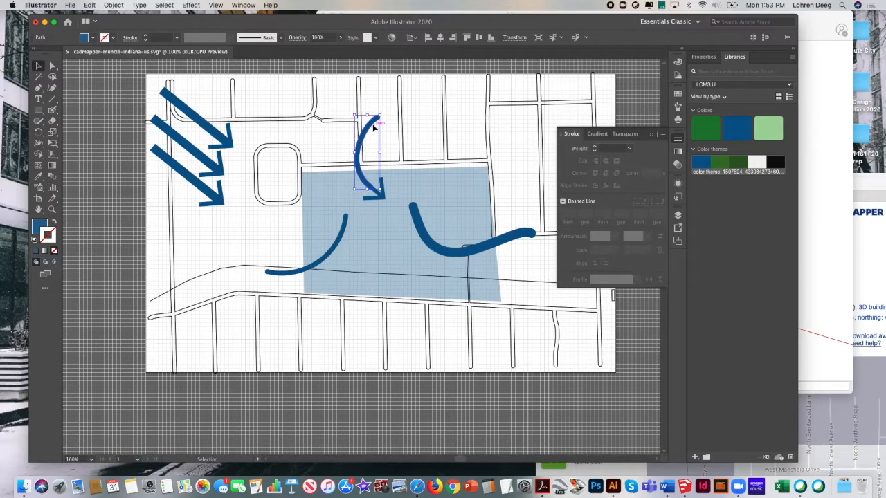
Step: Set the northern curve's short arrowhead line to a 9 pt stroke weight
left_click(418, 124)
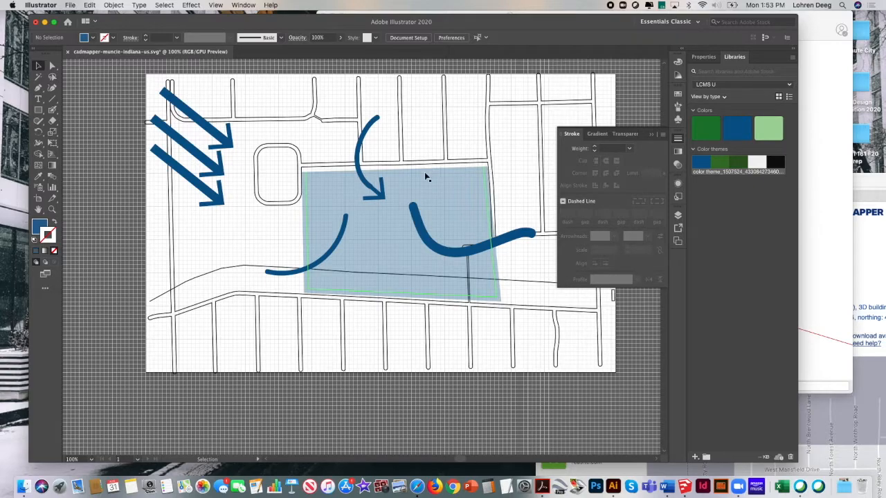
left_click(384, 198)
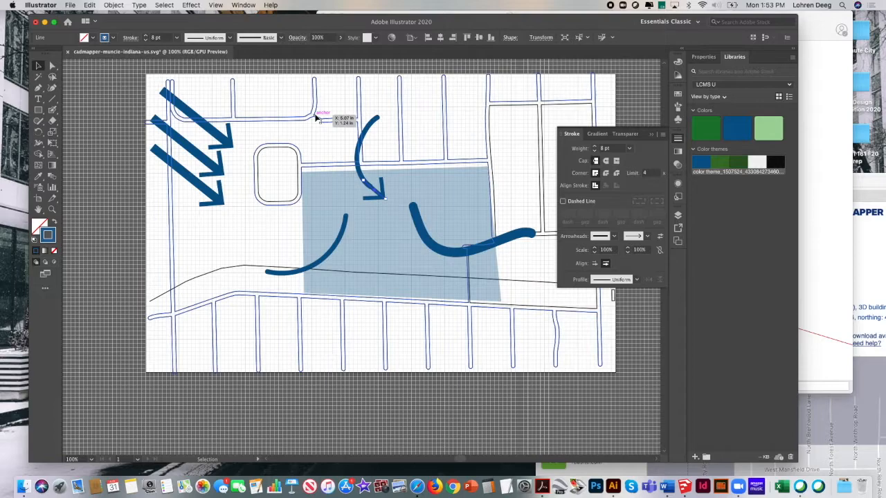
left_click(178, 38)
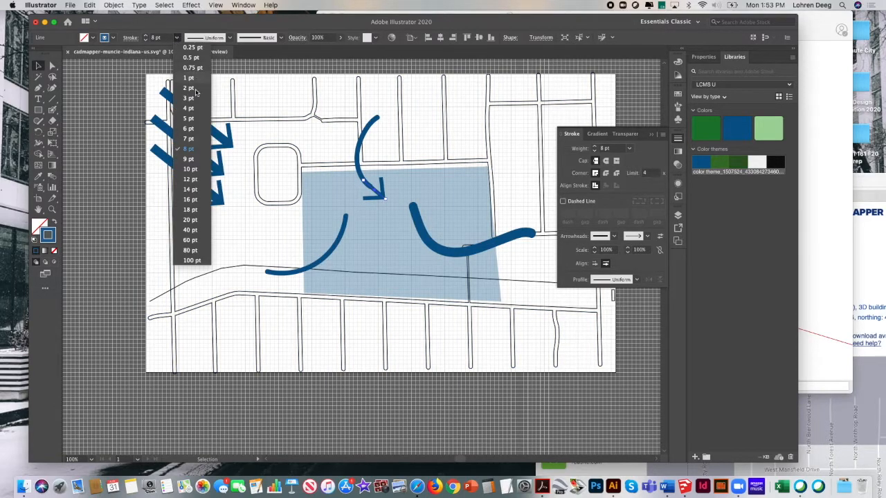
left_click(188, 158)
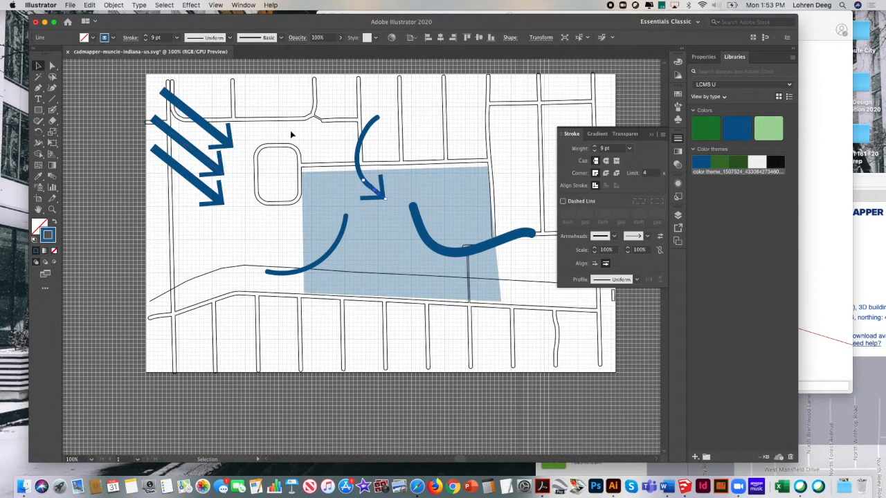
left_click(400, 139)
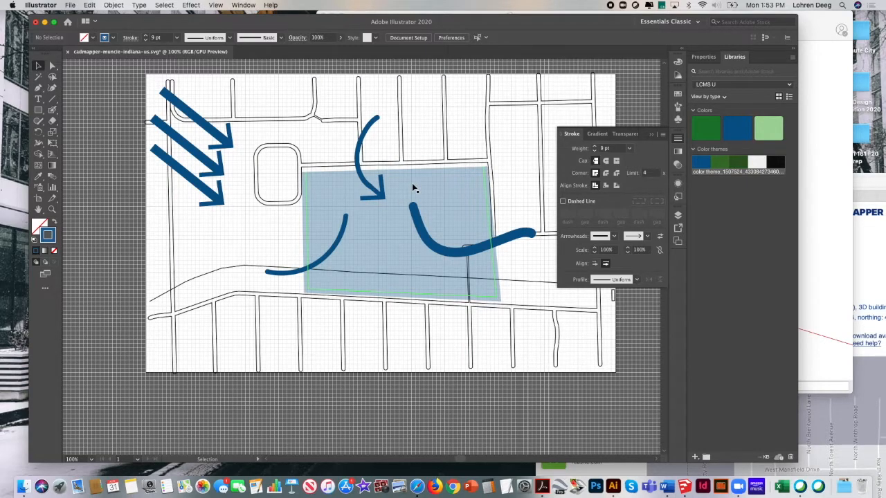
Step: Draw a short line at the right curve's upper end with a 20 pt stroke
key("backslash")
left_click_drag(404, 181, 414, 218)
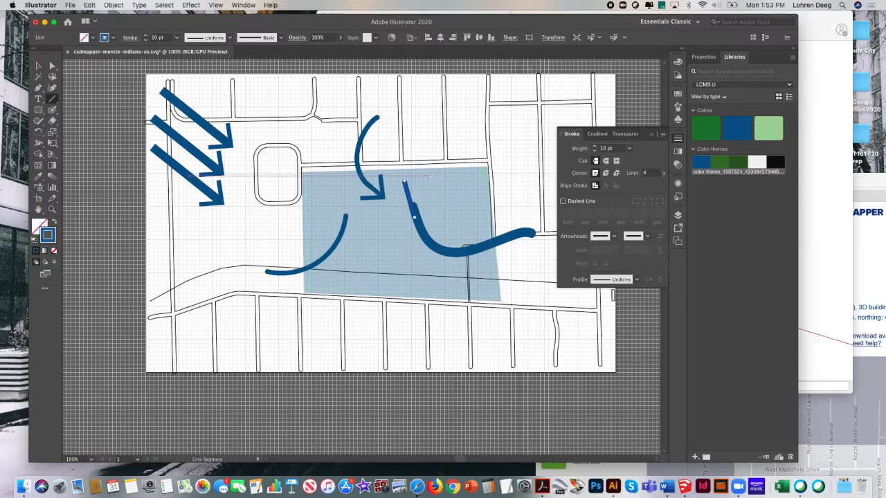
left_click(176, 37)
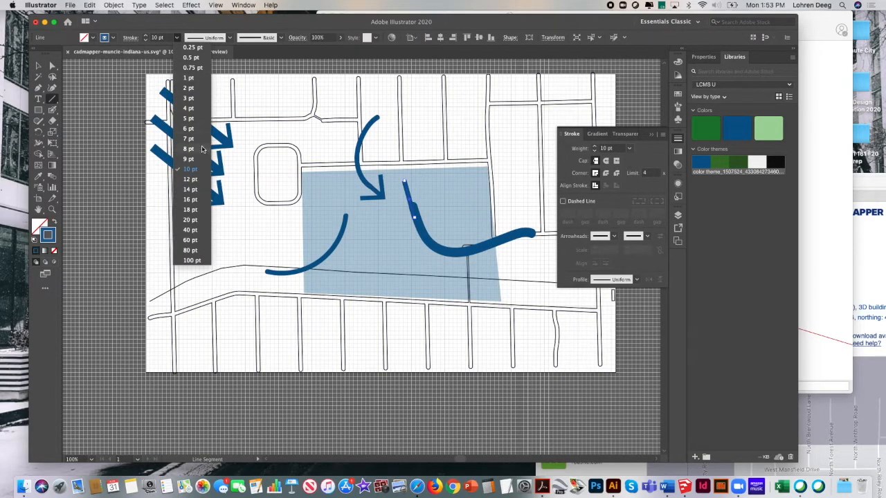
left_click(190, 199)
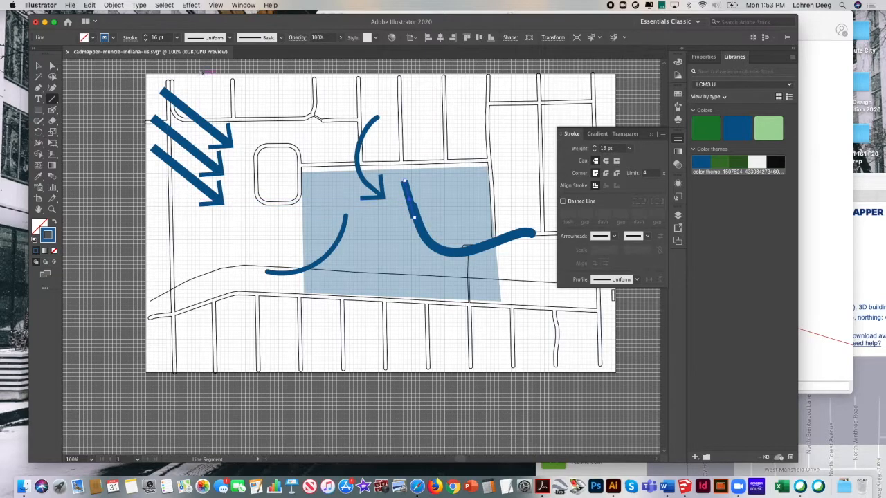
left_click(176, 37)
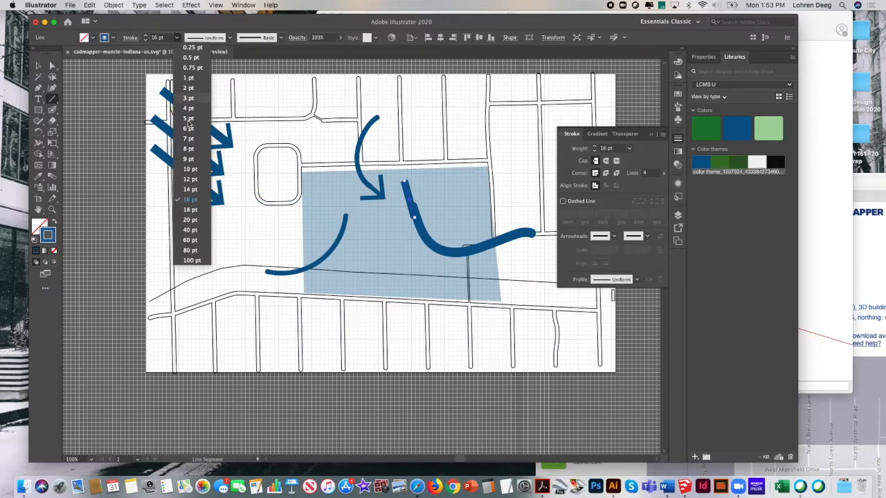
left_click(193, 213)
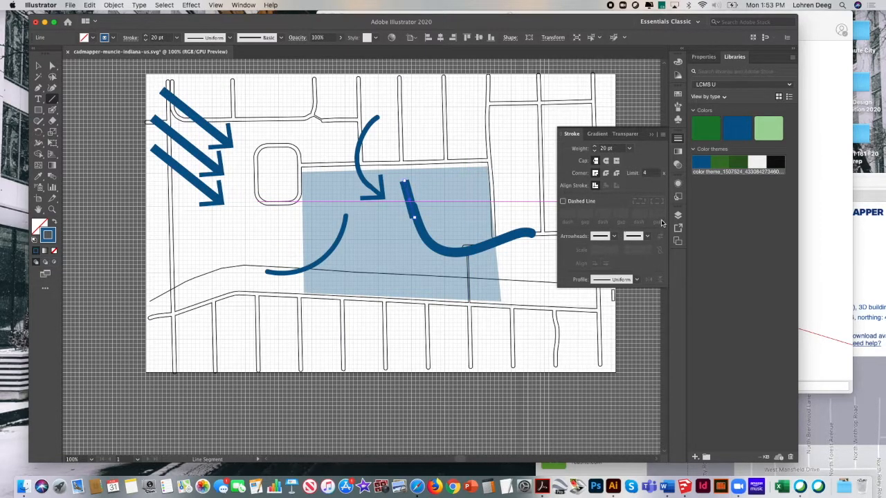
Step: Cap the line's end with Arrow 11 scaled to 50%, then select the right-hand curve
left_click(616, 239)
left_click(616, 239)
left_click(616, 238)
left_click_drag(613, 271, 611, 291)
left_click(572, 293)
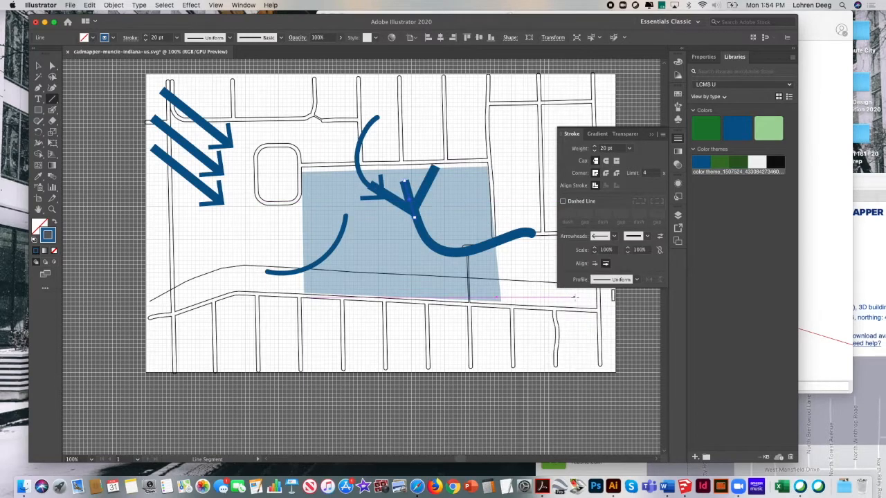
left_click(661, 236)
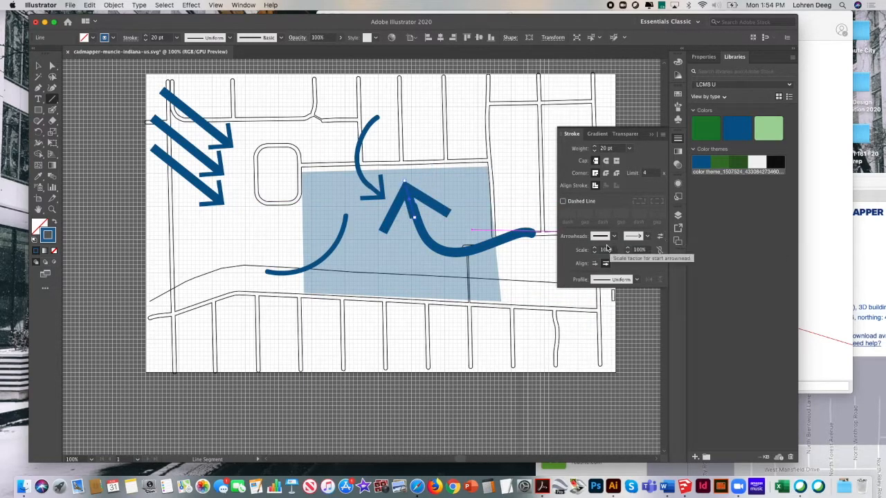
left_click(606, 252)
type("50")
left_click(640, 250)
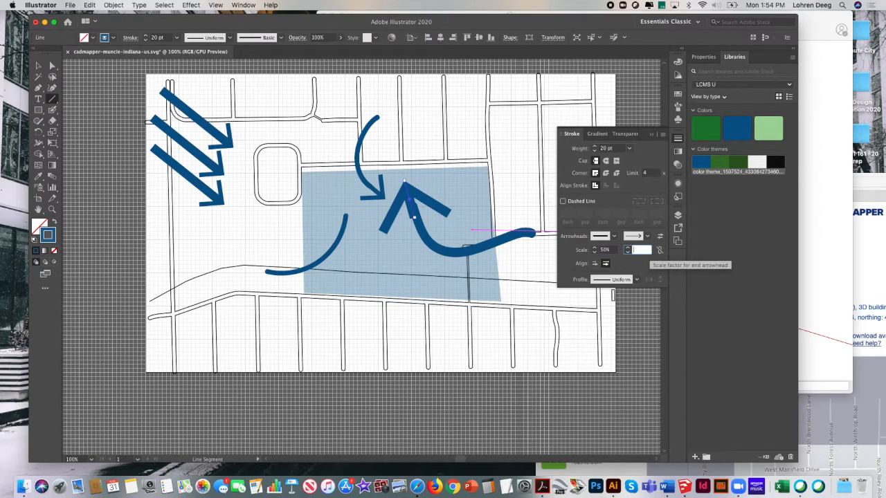
key("Return")
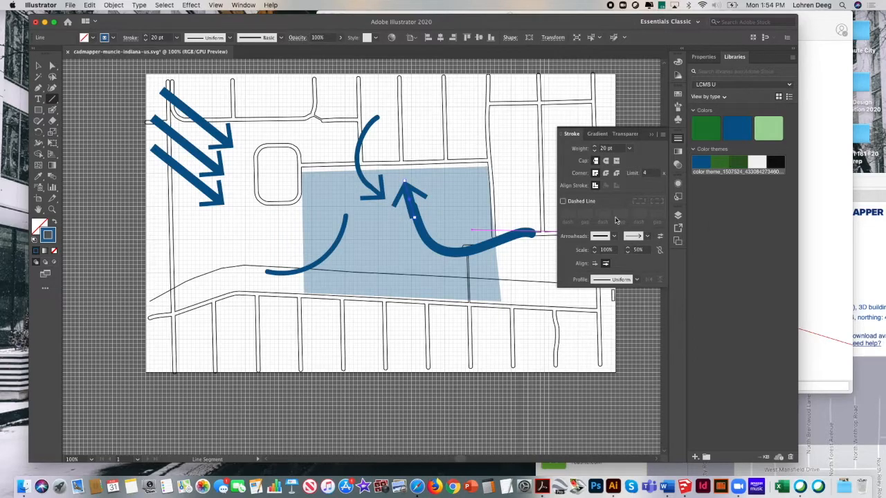
left_click(38, 66)
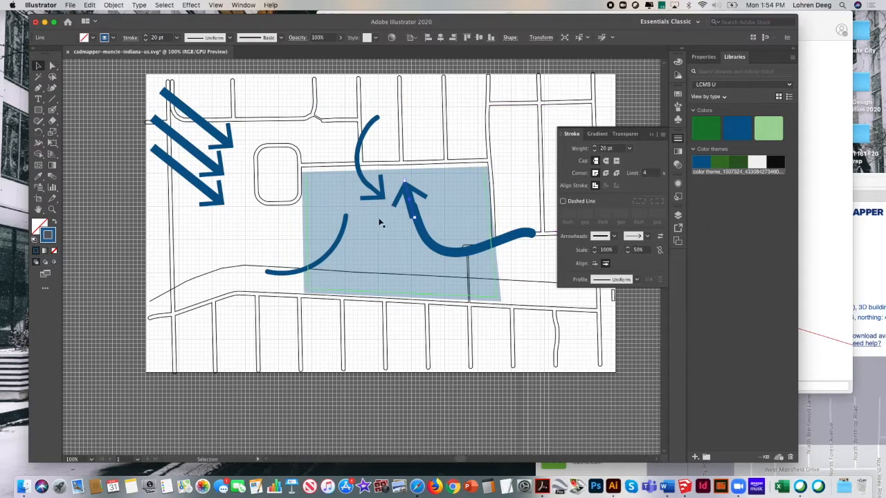
left_click(424, 239)
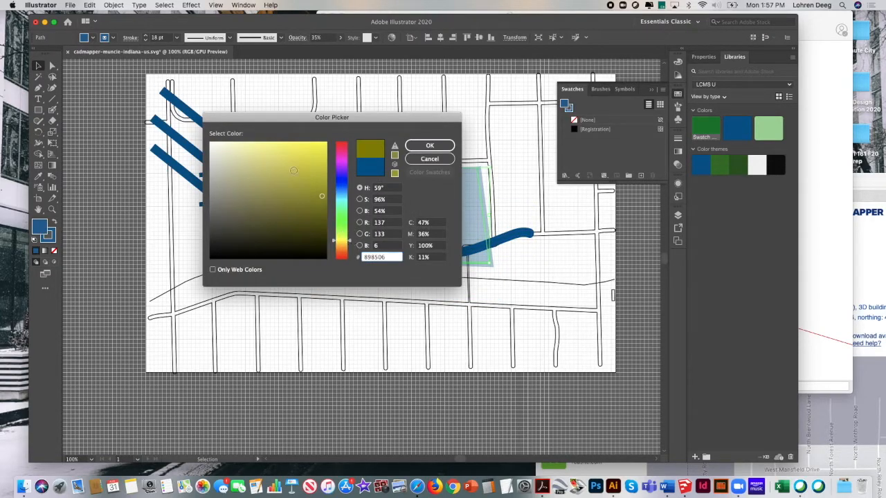
Step: Fill the Site block with pale yellow and remove its blue outline
left_click(266, 162)
left_click_drag(265, 162, 257, 155)
left_click(436, 145)
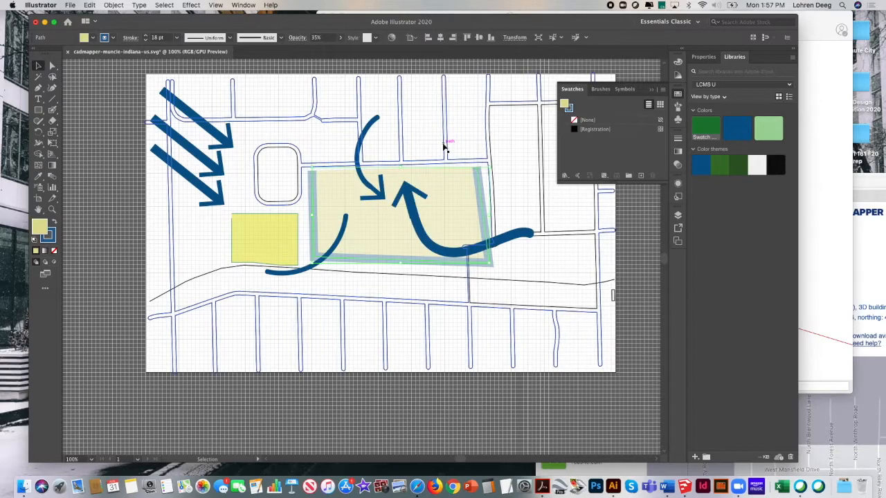
left_click(55, 239)
left_click(55, 251)
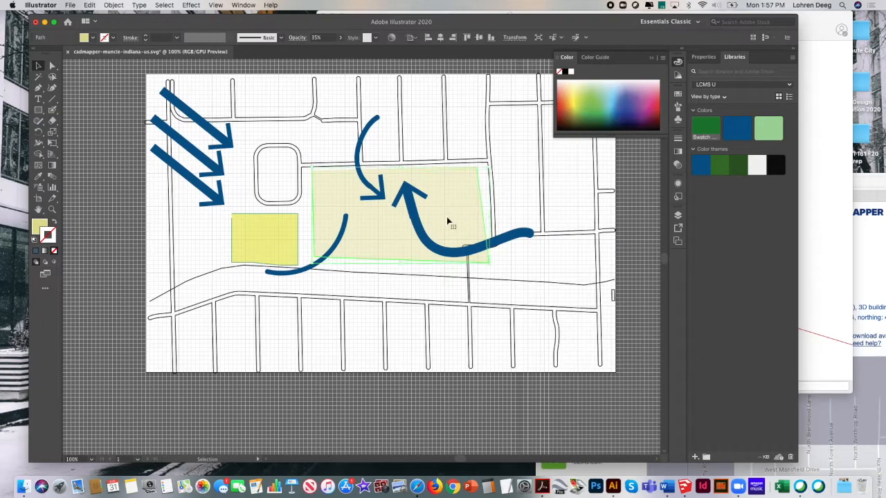
Step: Delete the small yellow rectangle beside the site and switch to the Pen tool
left_click(277, 246)
left_click_drag(279, 240, 283, 238)
key("Delete")
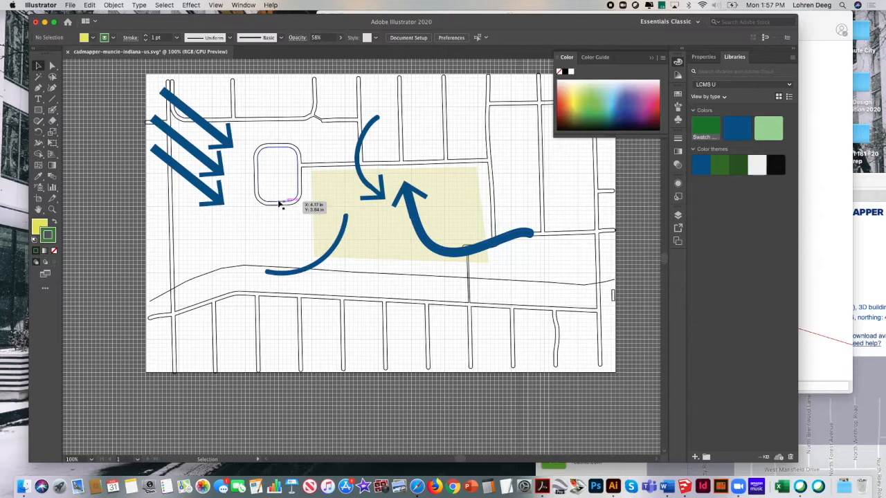
left_click(38, 110)
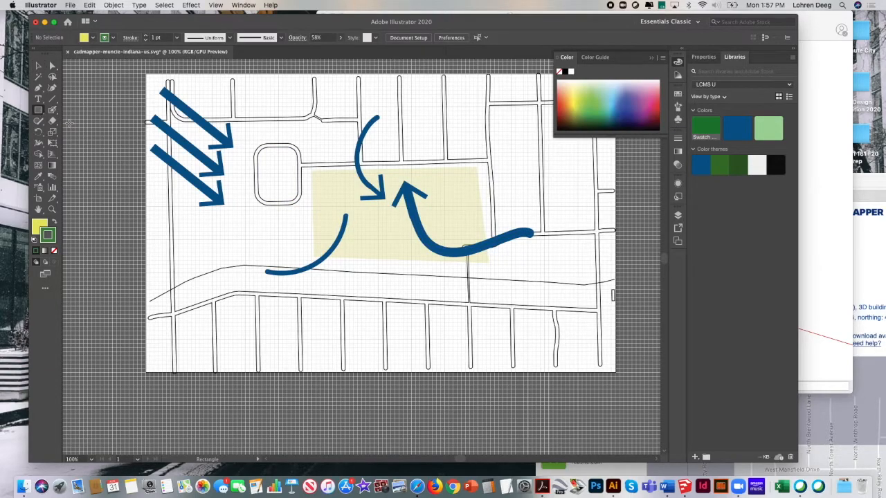
left_click(39, 113)
left_click(38, 88)
Step: Trace the polygon's bottom edge along the southern road from its west end to the southeast corner
left_click(179, 300)
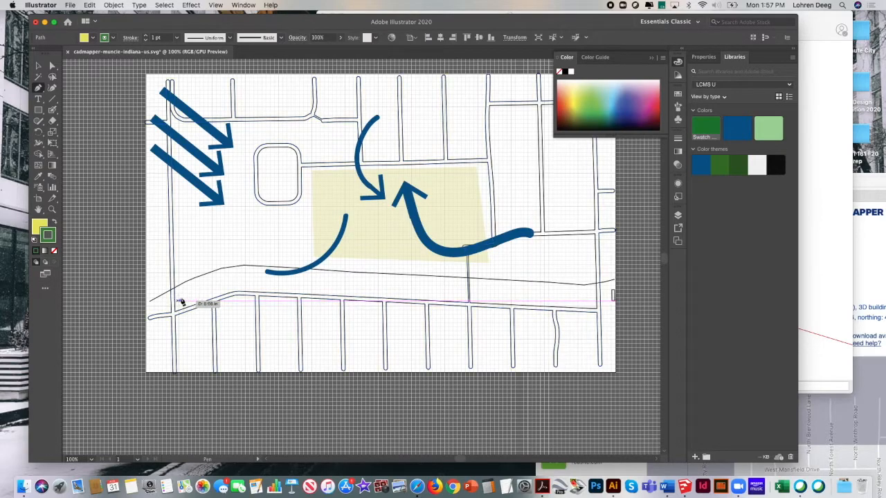
left_click(225, 286)
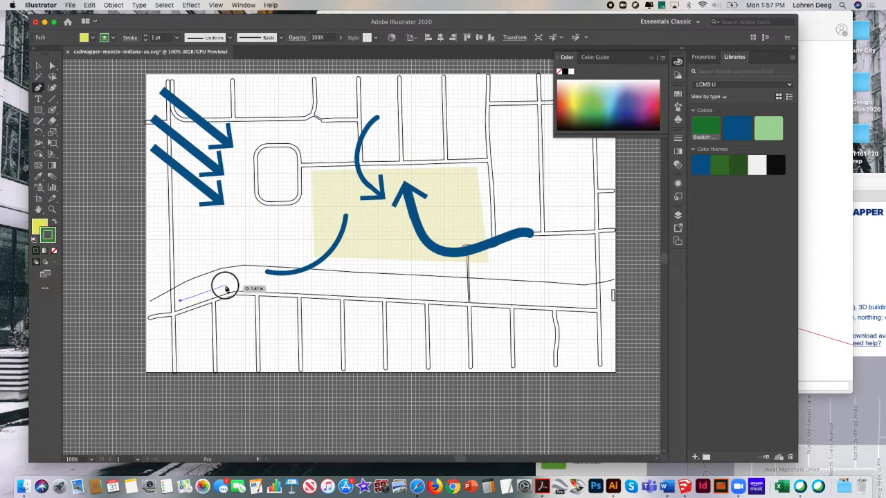
left_click(261, 284)
left_click(312, 287)
left_click(387, 291)
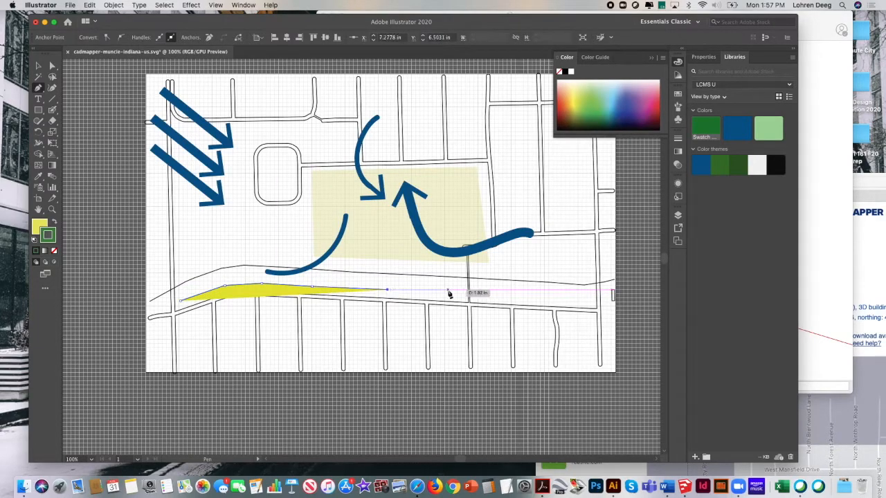
left_click(449, 292)
left_click(504, 298)
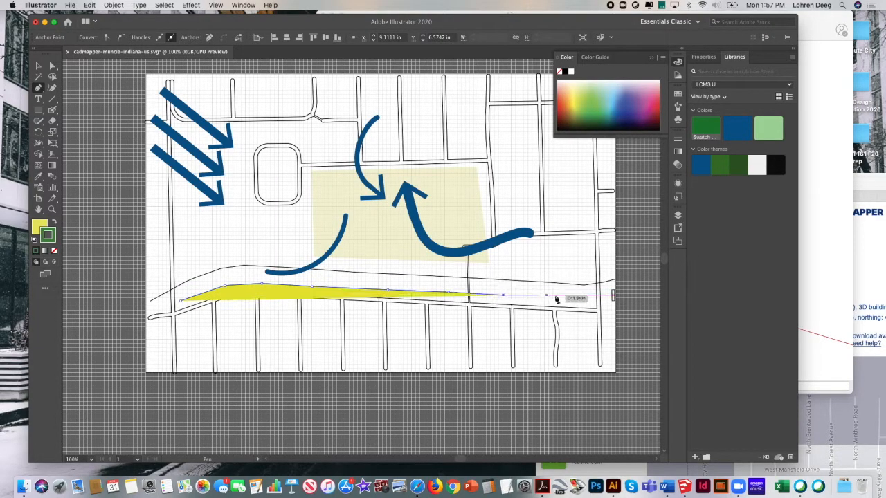
left_click(564, 300)
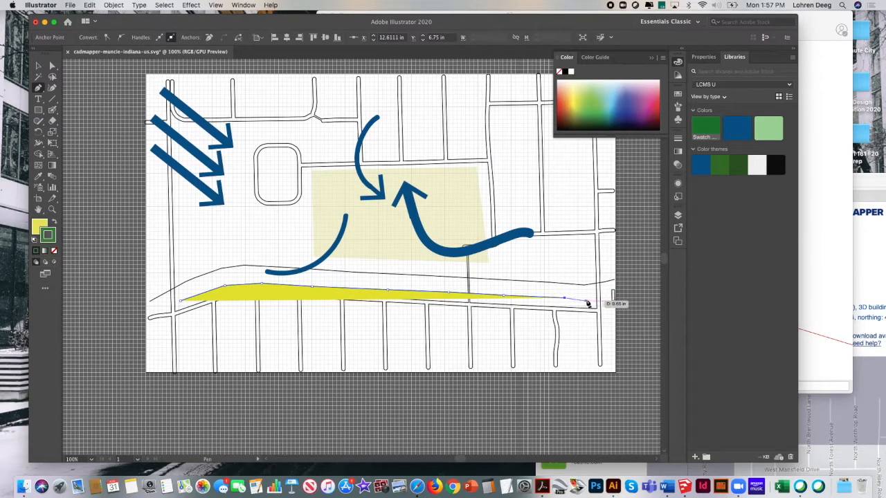
left_click(595, 299)
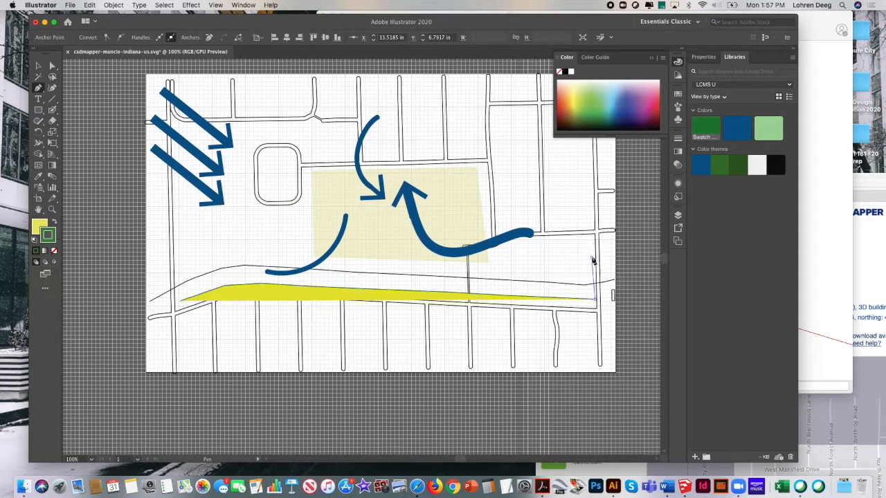
Step: Trace the top edge westward, notching up around the right-hand arrow below the site
left_click(592, 257)
left_click(497, 262)
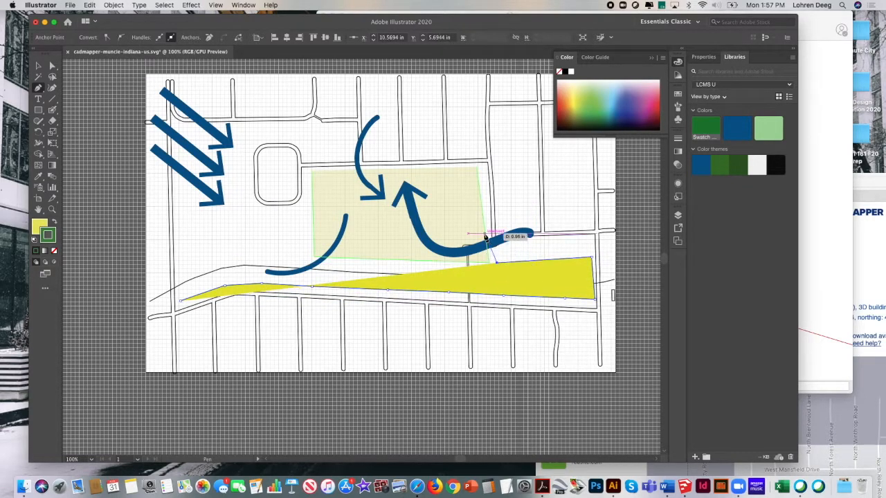
left_click(484, 233)
left_click(450, 235)
left_click(430, 255)
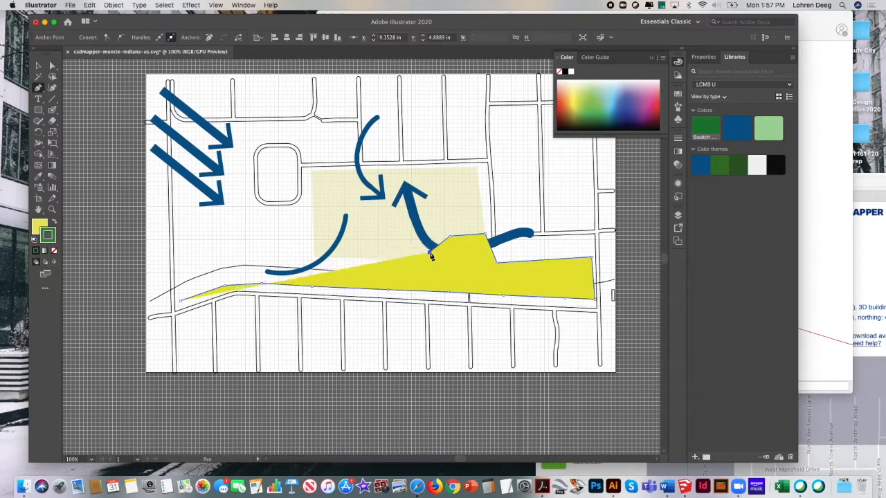
left_click(414, 259)
left_click(363, 258)
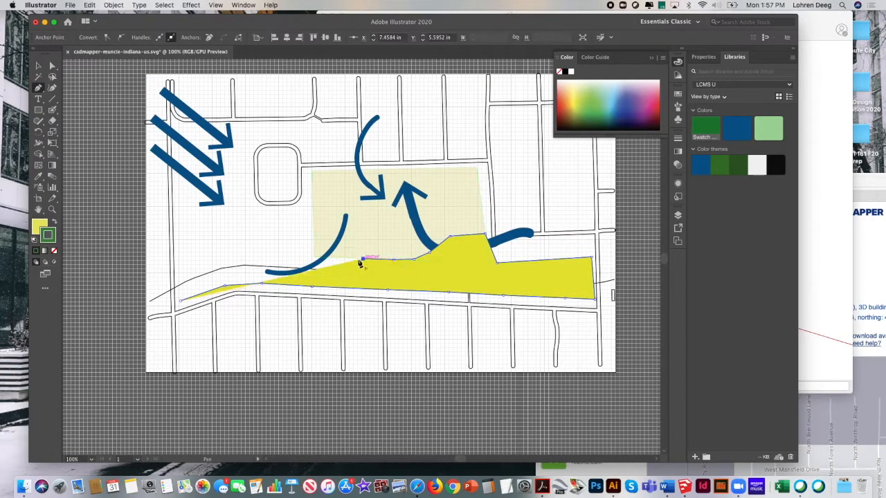
left_click(340, 258)
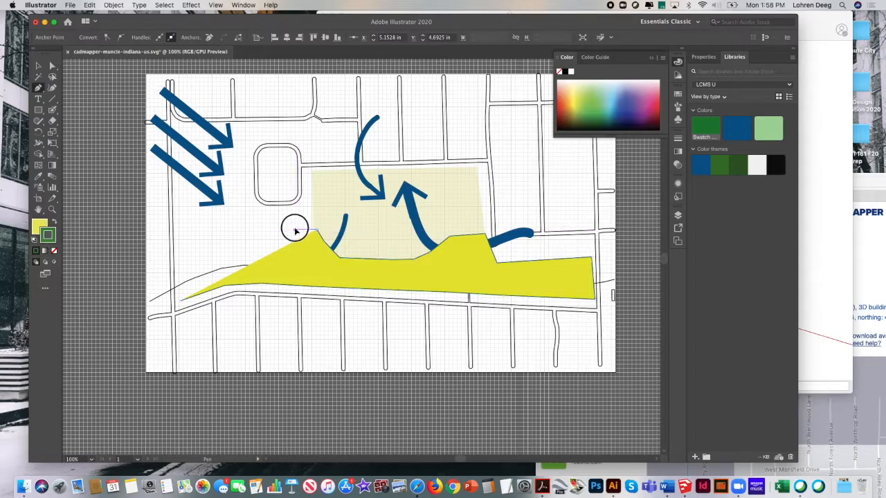
Step: Add the upper-left corner, close the outline at its start point, and select the polygon
left_click(265, 229)
left_click(265, 253)
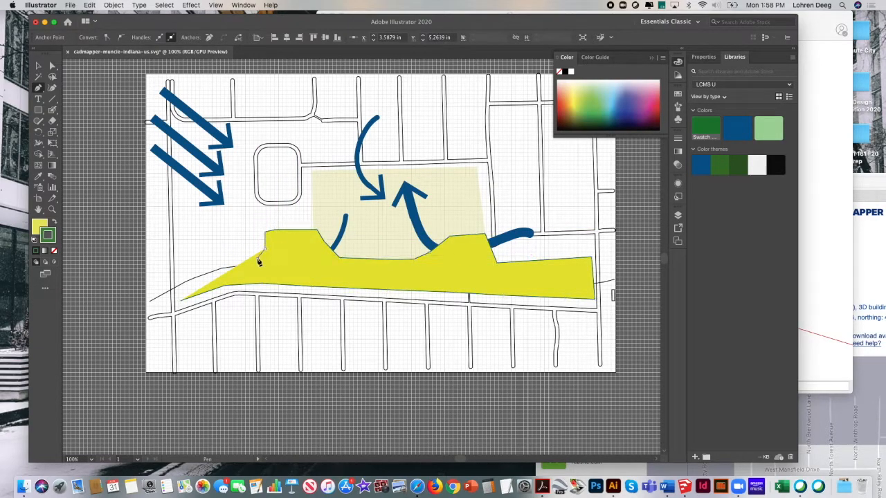
left_click(243, 275)
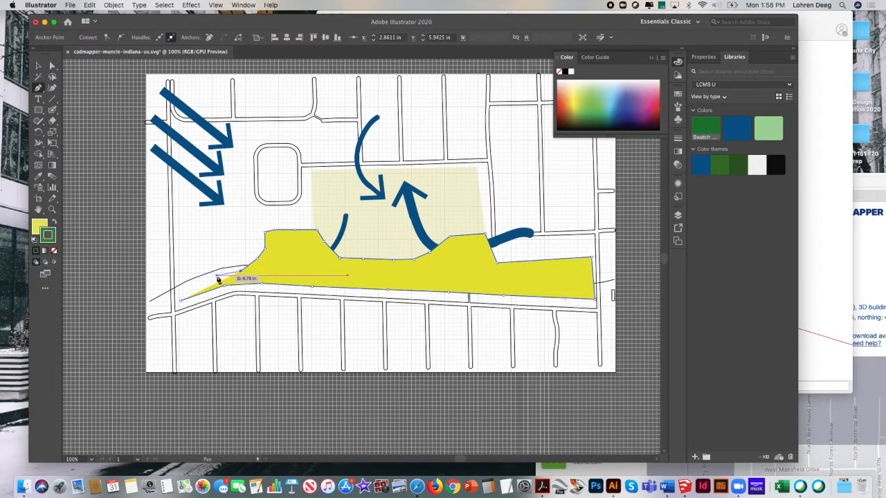
left_click(183, 291)
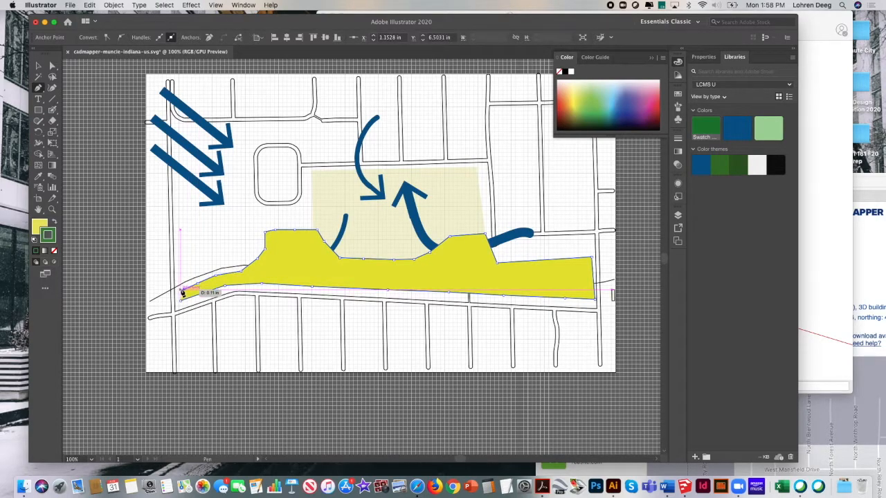
left_click(181, 300)
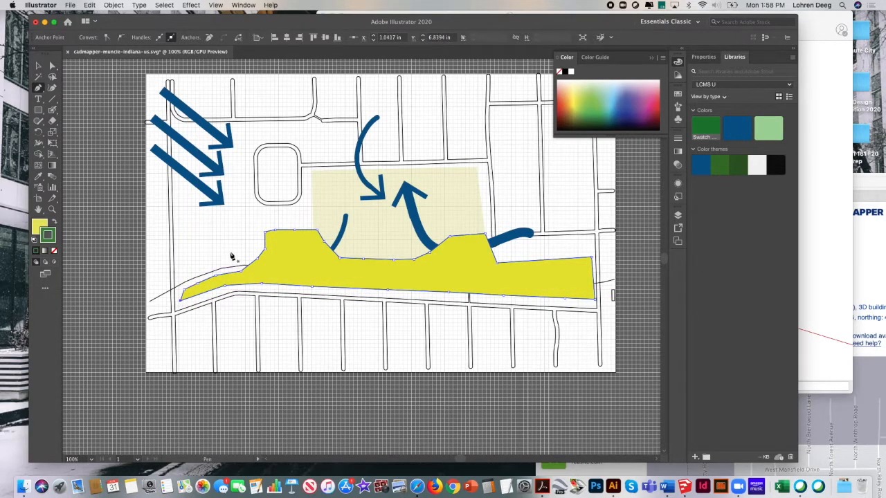
left_click(39, 66)
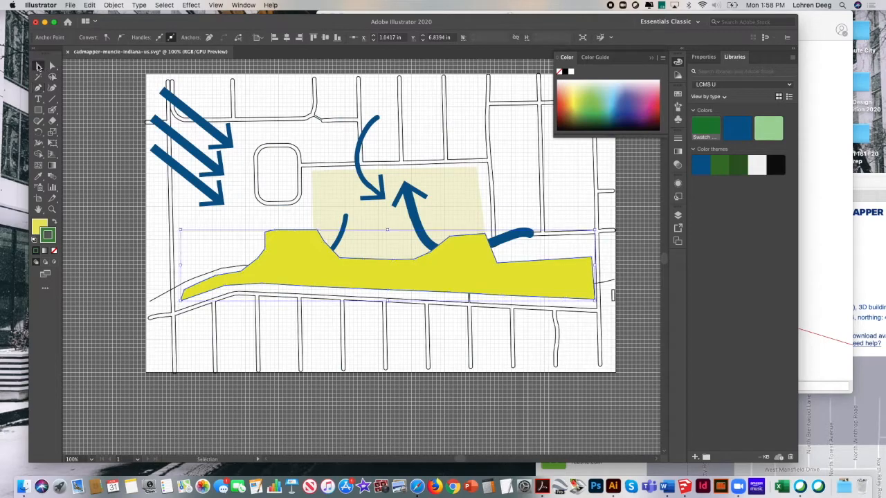
left_click(291, 248)
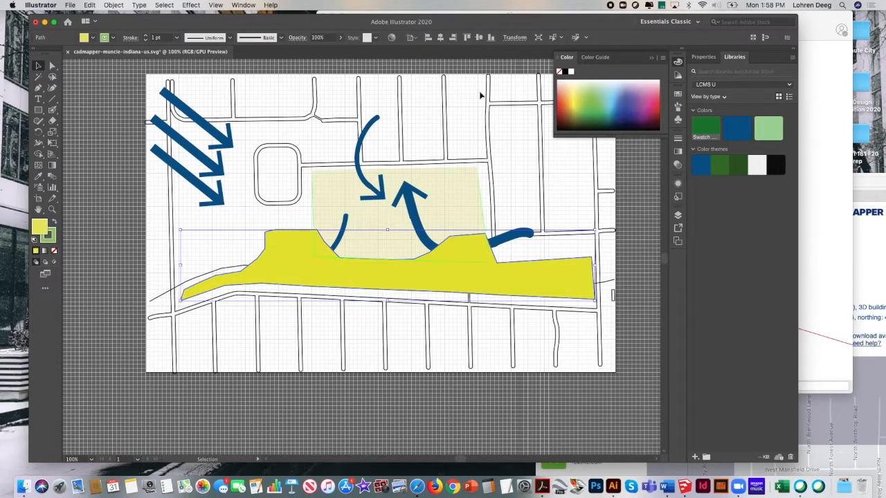
Step: Give the polygon a green fill, no outline and 55% opacity
left_click_drag(589, 87, 596, 97)
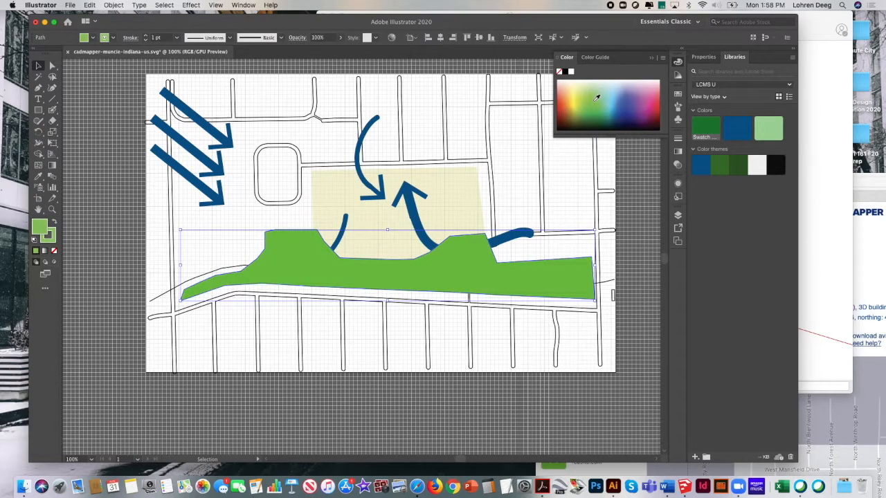
left_click(51, 240)
left_click(55, 251)
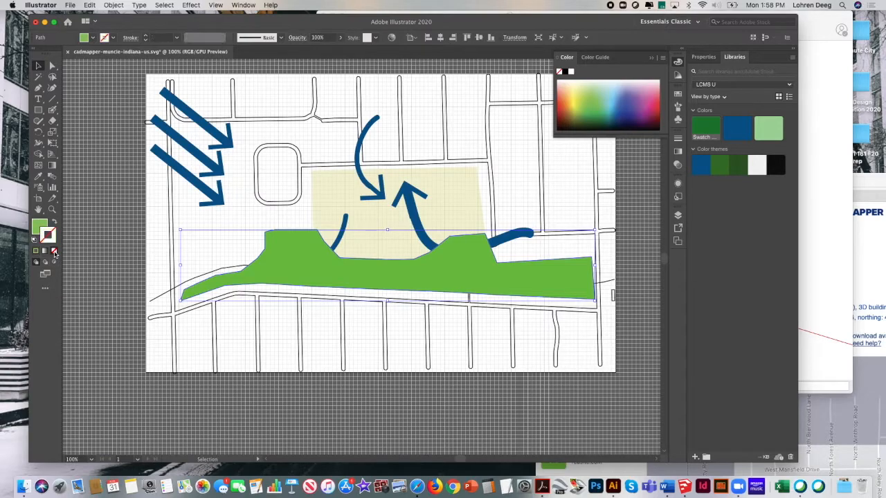
left_click(340, 38)
left_click_drag(344, 51, 323, 54)
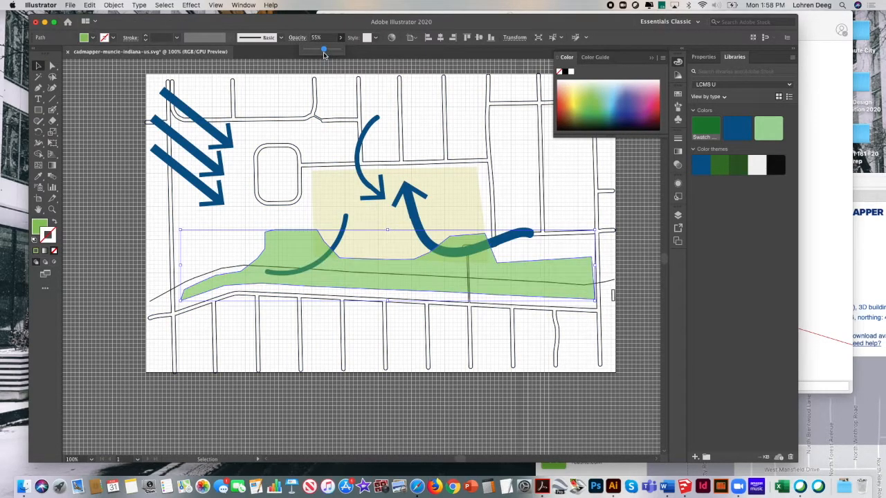
left_click(635, 170)
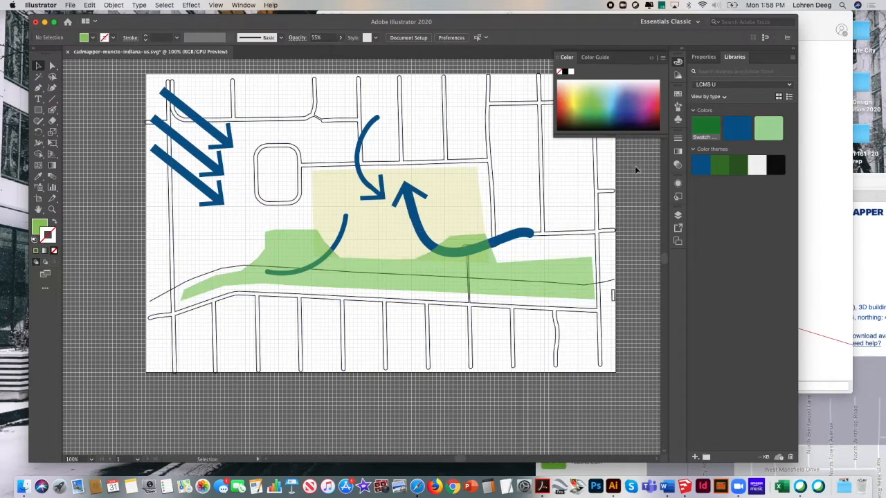
left_click(653, 59)
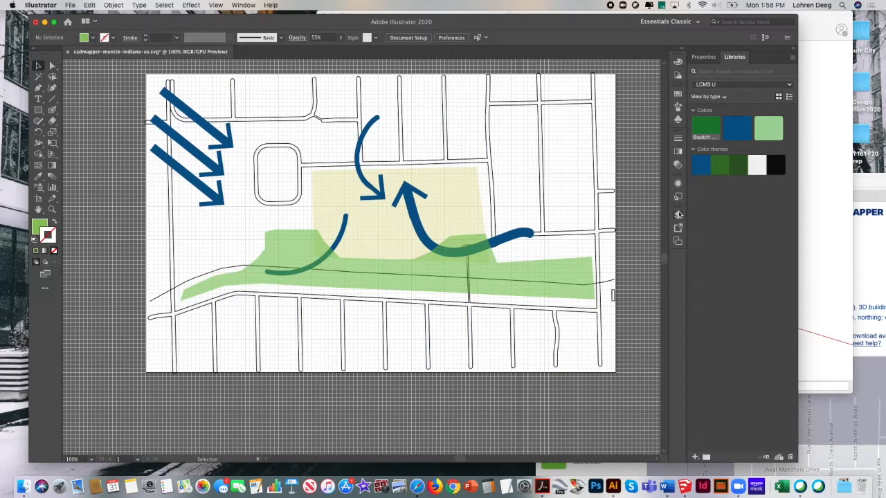
Step: Send the green polygon to the back, behind the blue approach arrows
left_click(678, 214)
left_click(636, 228)
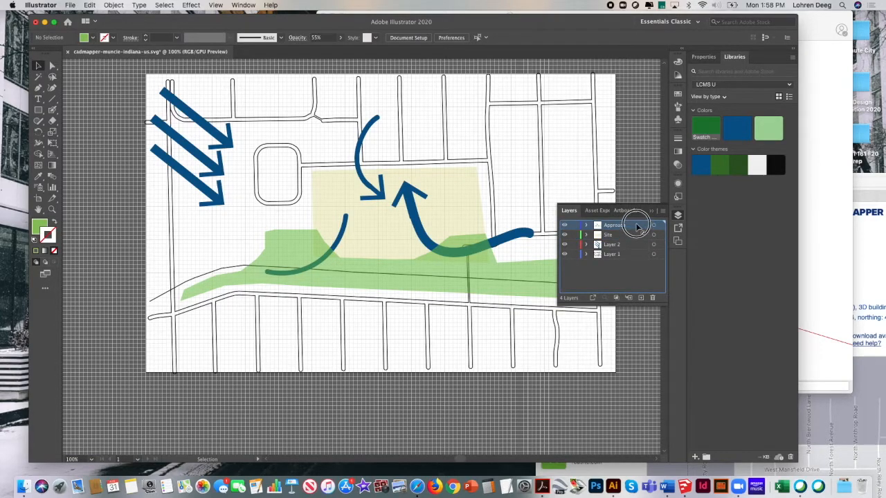
left_click(431, 272)
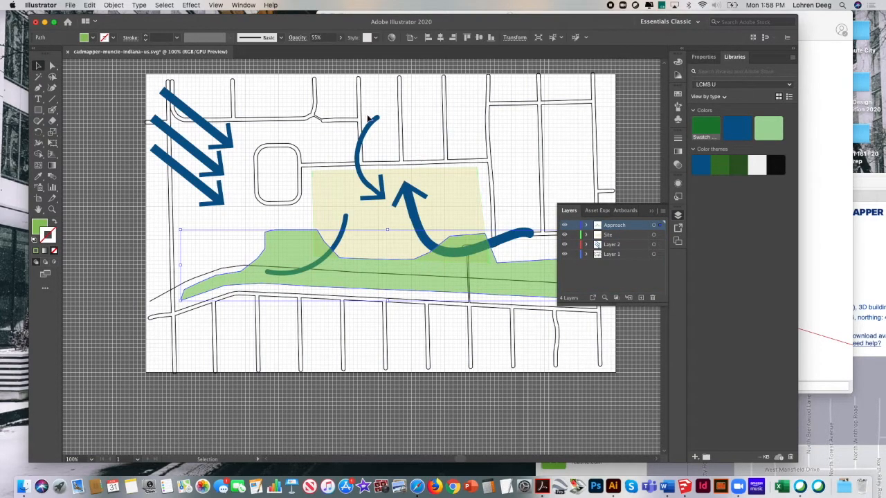
left_click(114, 6)
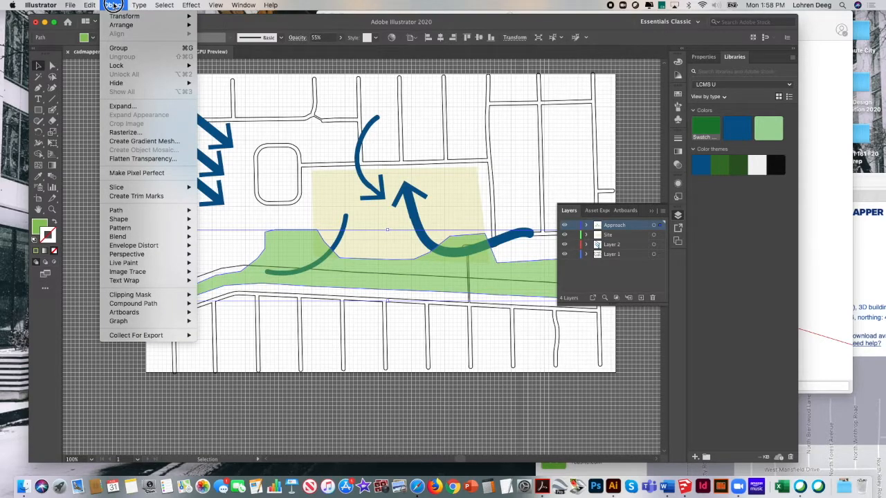
mouse_move(124, 24)
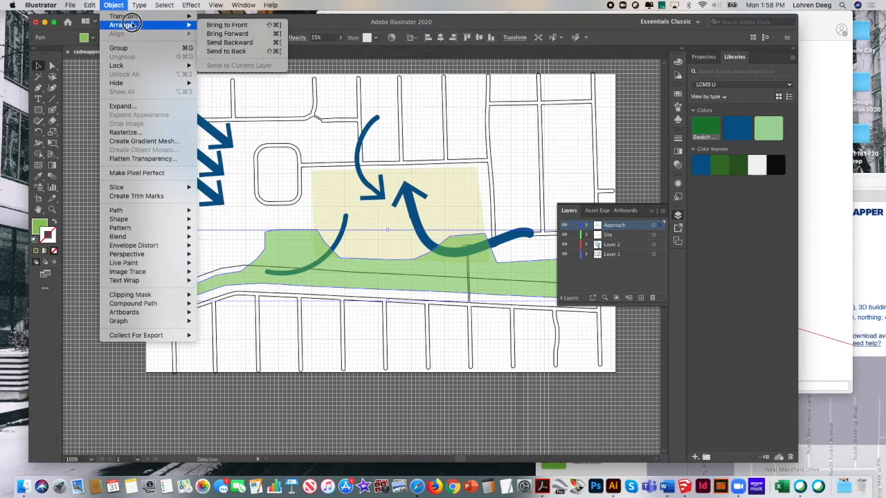
left_click(226, 52)
left_click(530, 187)
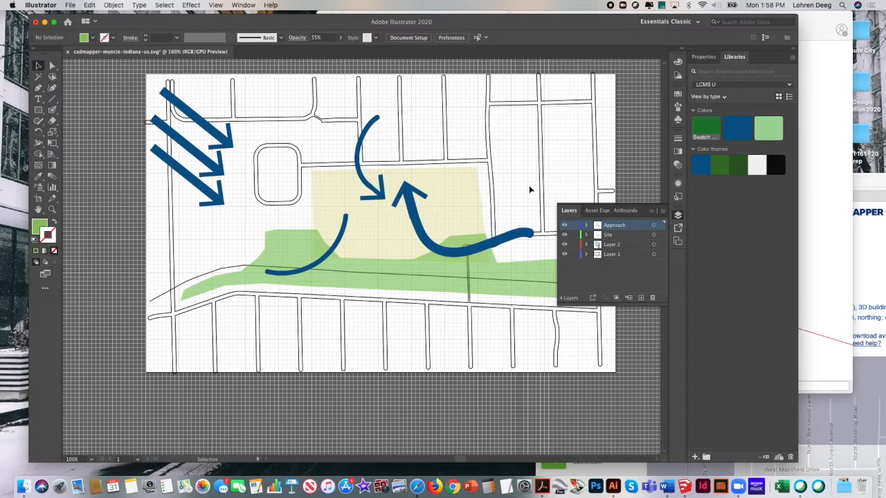
left_click(649, 212)
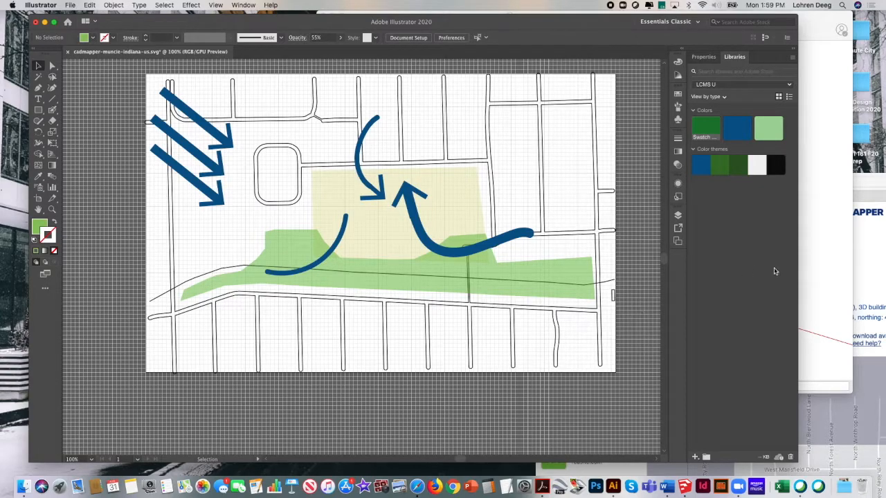
Step: Download green_asterix.png from the A_few_Asterixes Canvas page and close its Preview window
key("super+Tab")
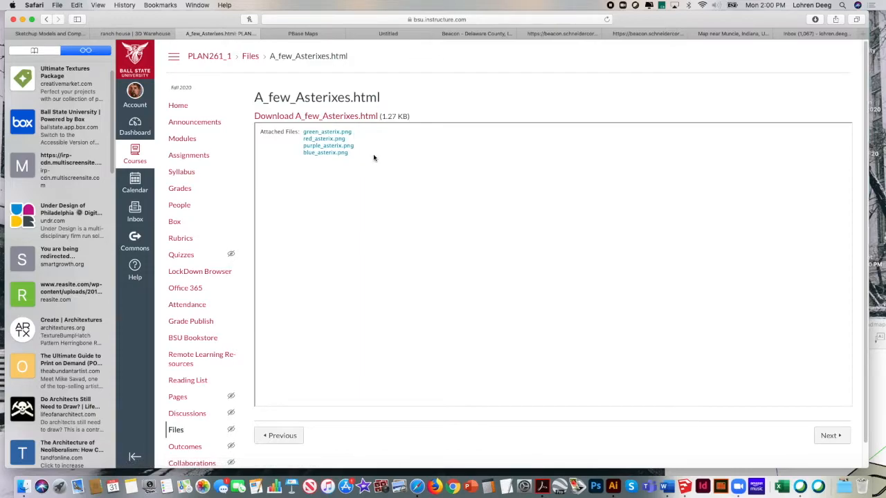
left_click(346, 132)
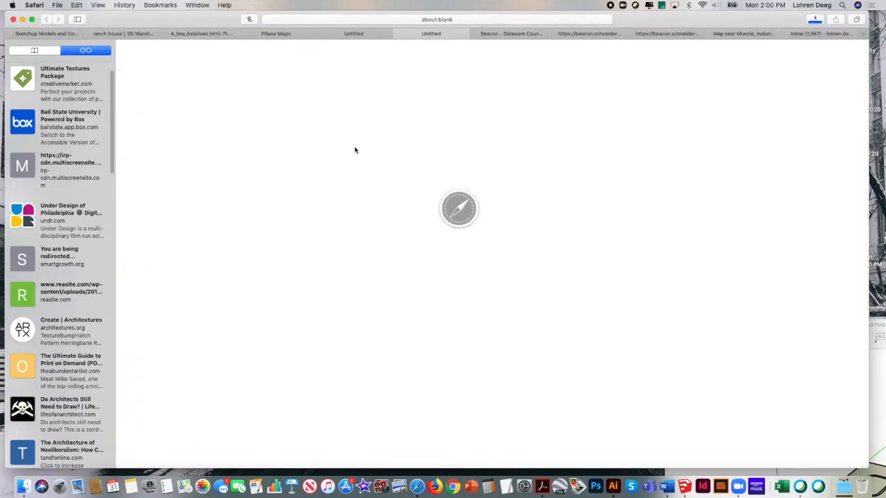
left_click(14, 26)
left_click(11, 26)
left_click(8, 17)
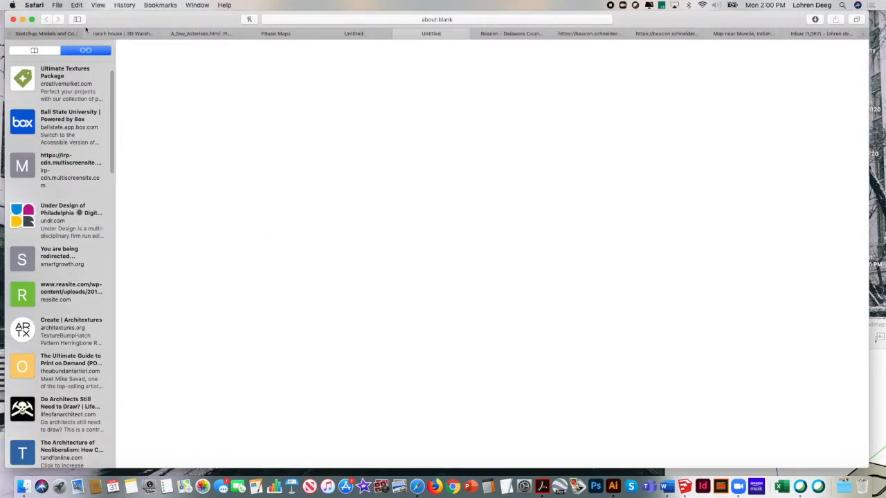
Step: Switch Safari to the PBase Maps tab and minimize it to reveal Illustrator
left_click_drag(106, 23, 123, 26)
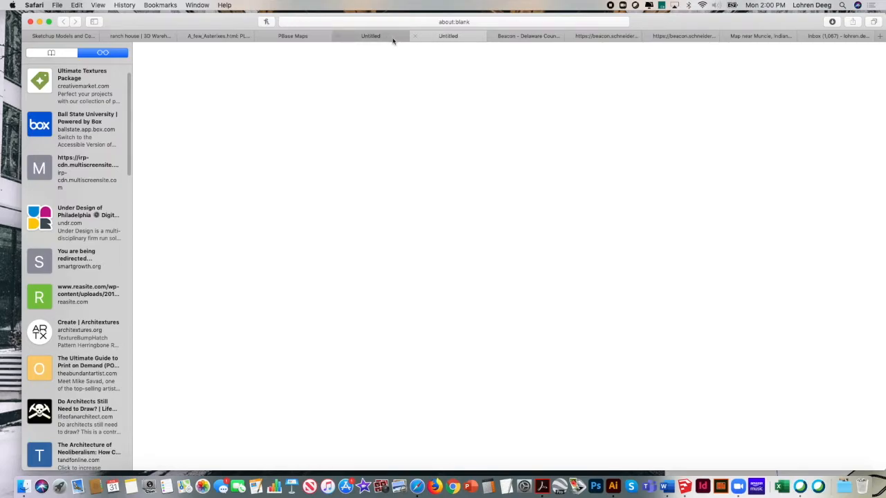
left_click(306, 36)
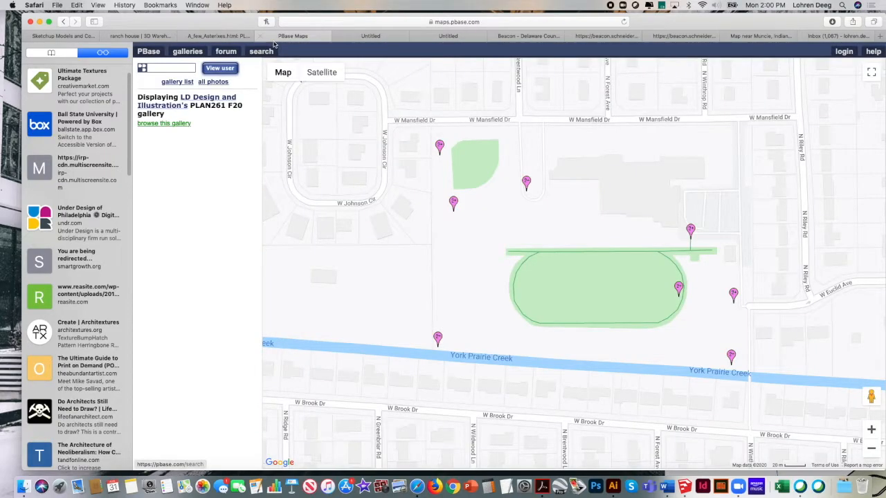
key("super+m")
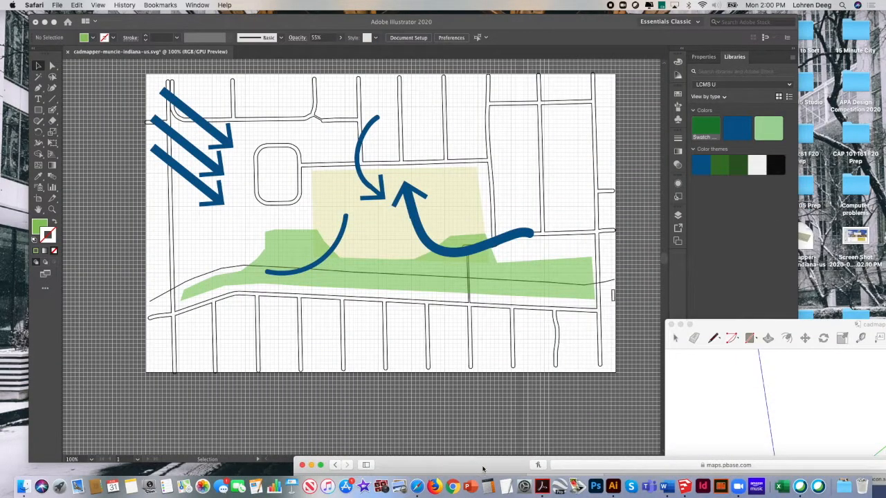
Step: Place green_asterix.png from Downloads on the map, shrink it and move it onto the park
left_click(845, 486)
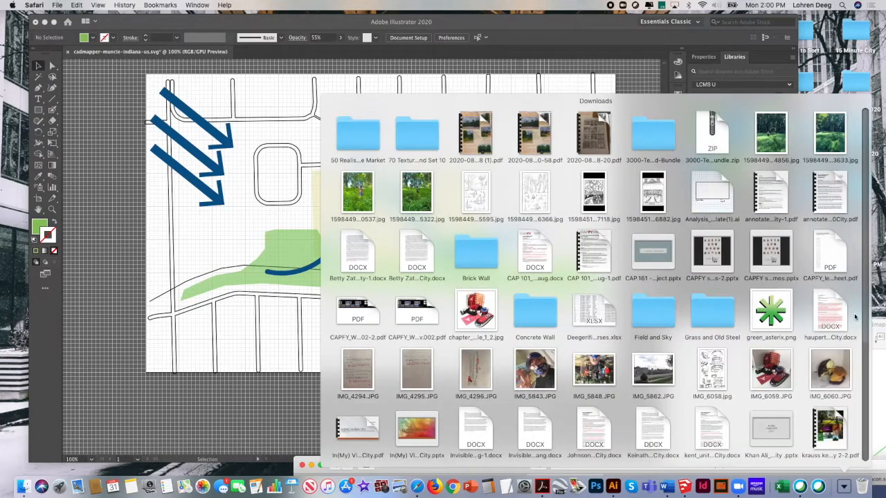
mouse_move(770, 310)
left_mouse_down()
mouse_move(371, 242)
mouse_move(248, 236)
left_mouse_up()
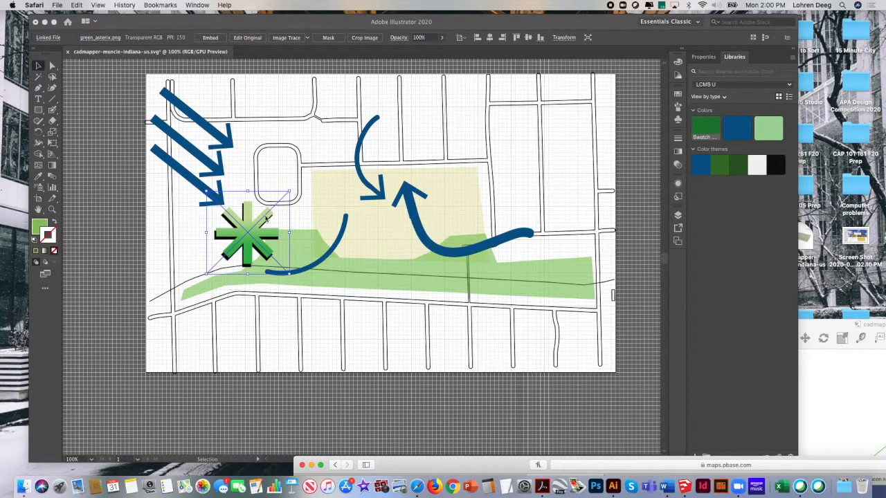
left_click(244, 239)
left_click_drag(250, 229, 320, 227)
left_click_drag(276, 189, 307, 222)
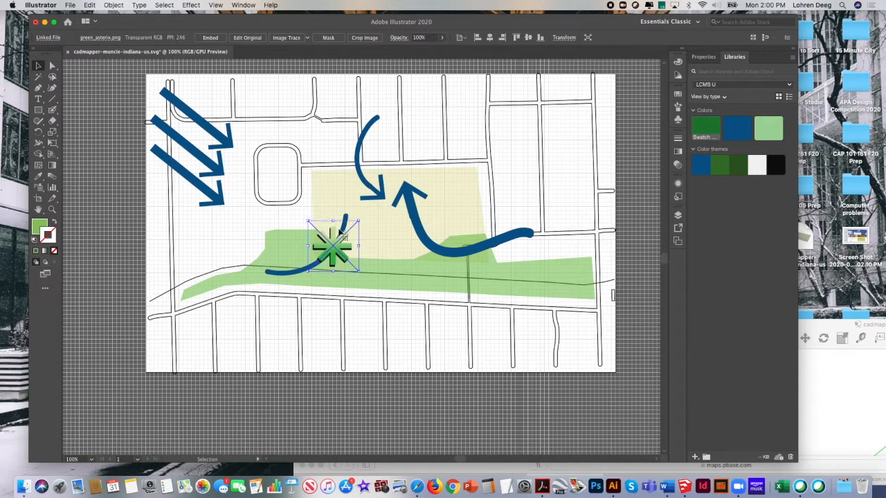
left_click_drag(335, 250, 324, 229)
Step: Delete the blue curve crossing the asterisk and nudge the asterisk slightly lower
left_click(323, 262)
key("Delete")
left_click(327, 234)
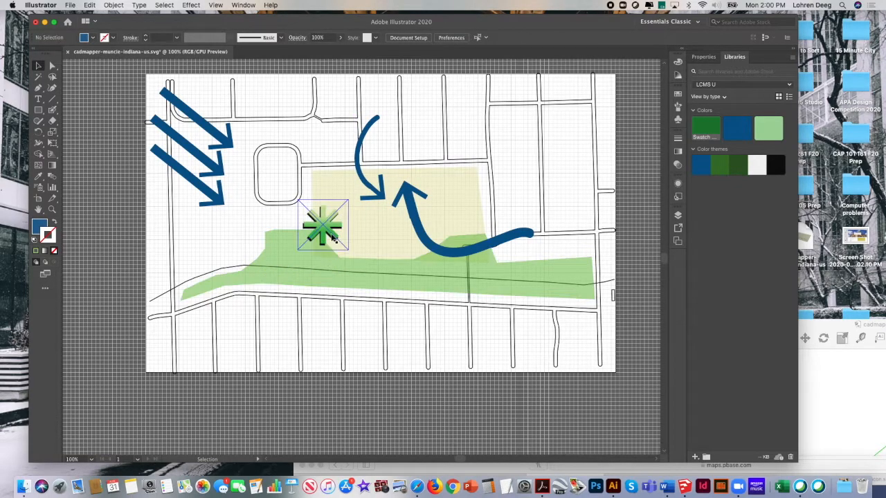
left_click_drag(327, 237, 336, 252)
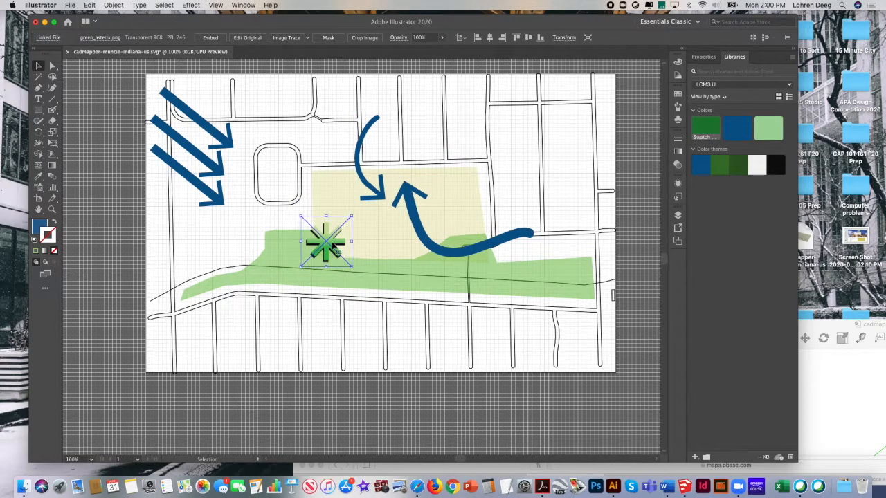
left_click(417, 488)
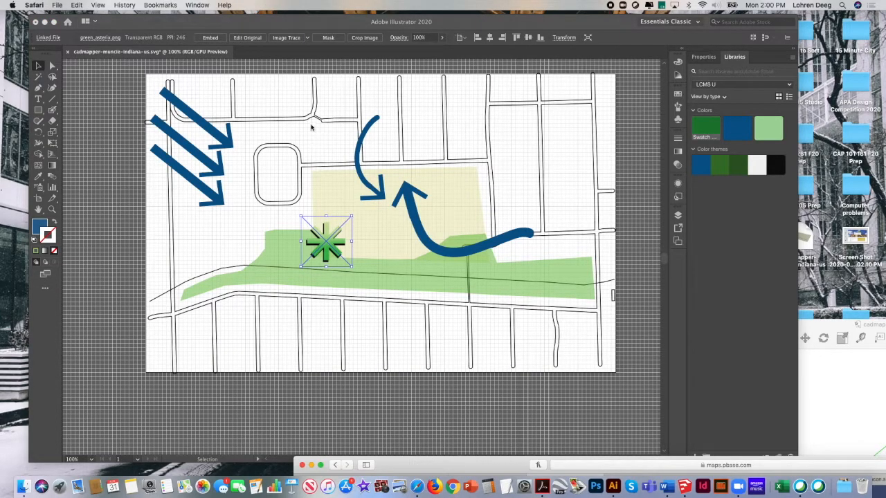
left_click(58, 4)
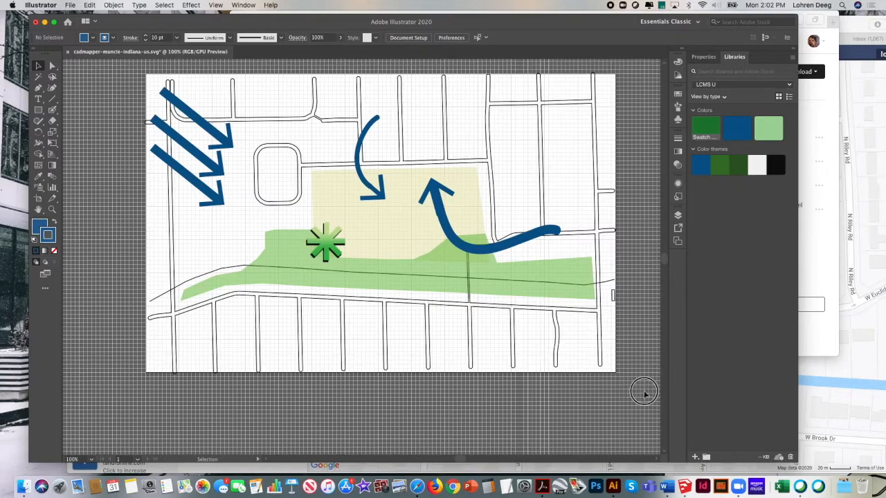
Step: Select all the map artwork, copy it, and deselect
key("super+a")
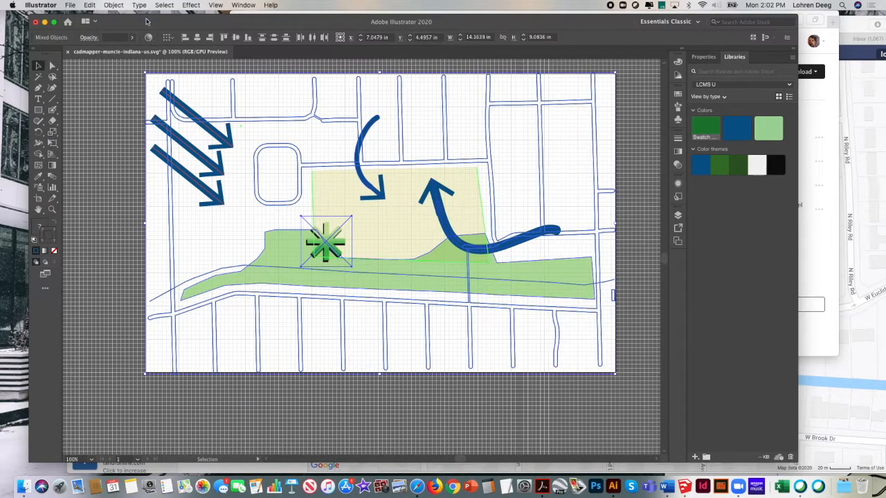
left_click(91, 6)
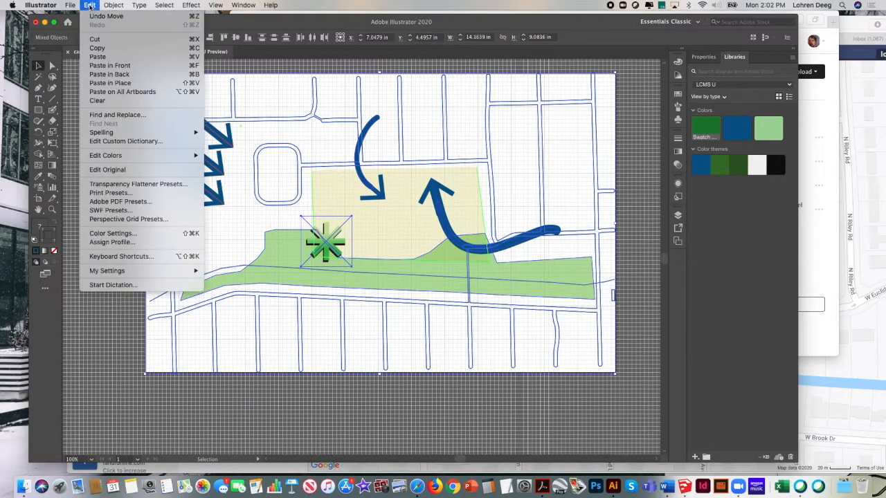
left_click(92, 44)
left_click(220, 59)
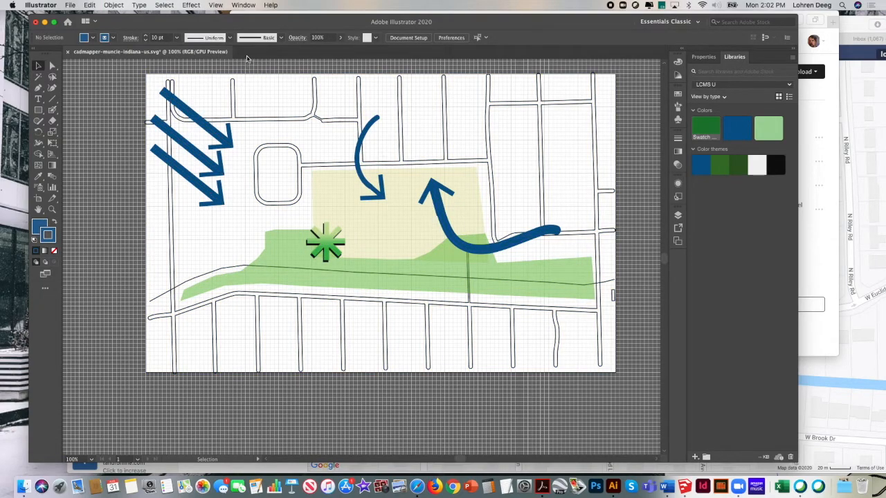
Step: Cancel the Open dialog and go to the Box folder page for Analysis_Map_Template(1).ai
left_click(69, 5)
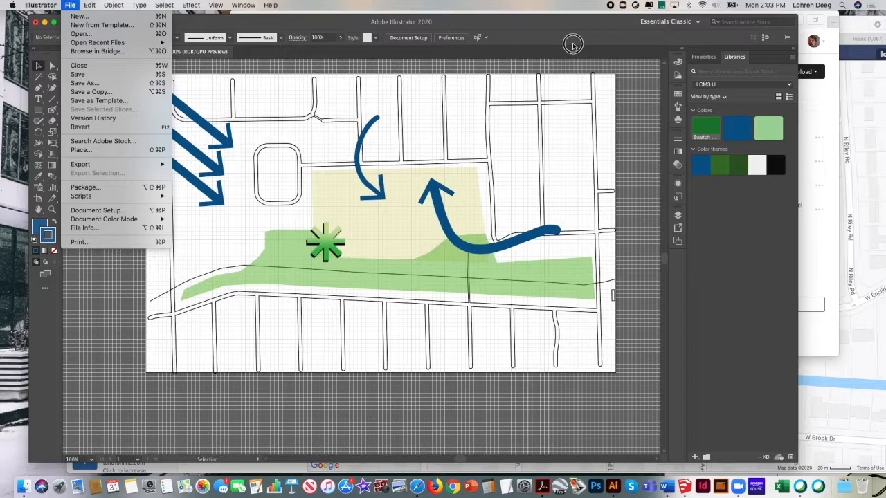
left_click(138, 35)
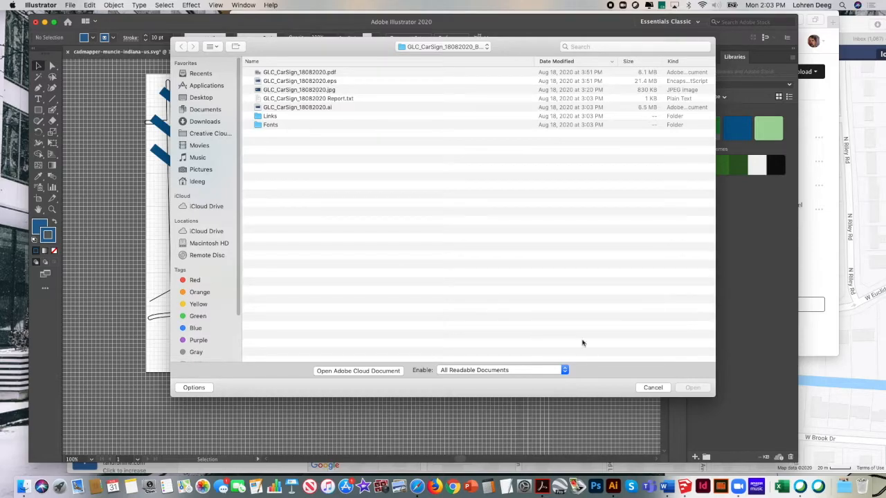
left_click(644, 388)
left_click(417, 487)
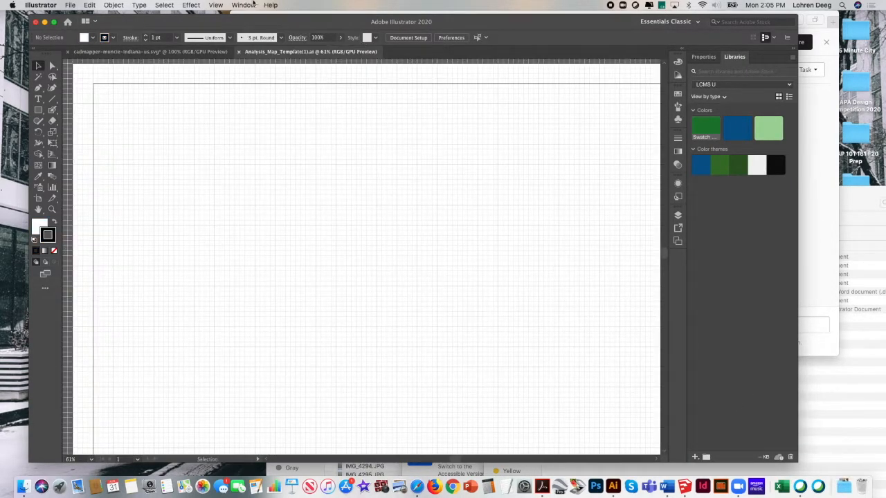
Step: Fit the template artboard in the window and nudge its scale bar slightly left
left_click(215, 5)
left_click(257, 139)
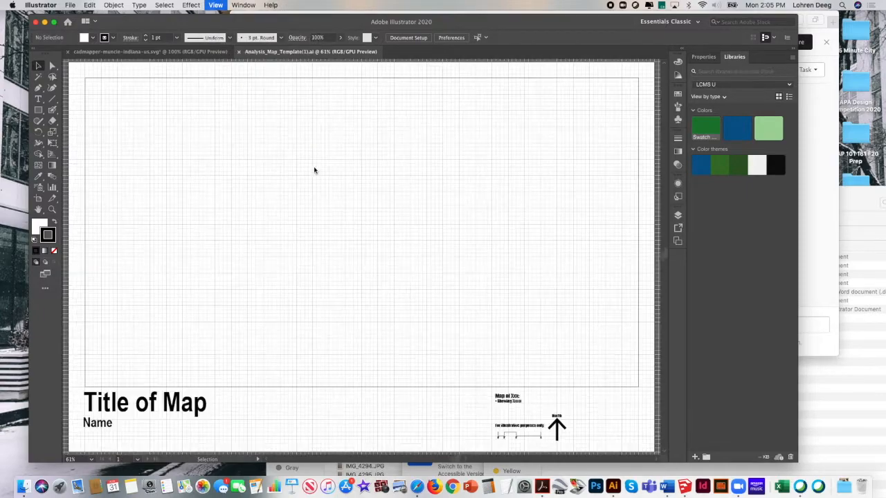
left_click(199, 401)
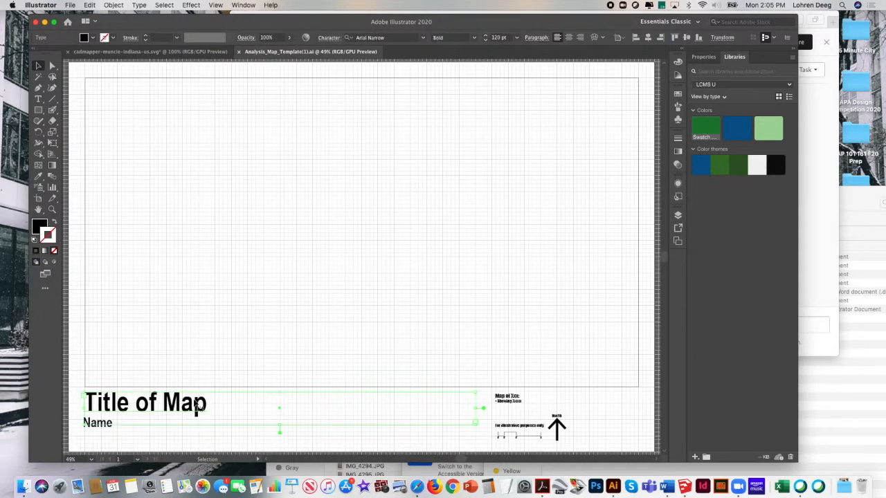
left_click(518, 433)
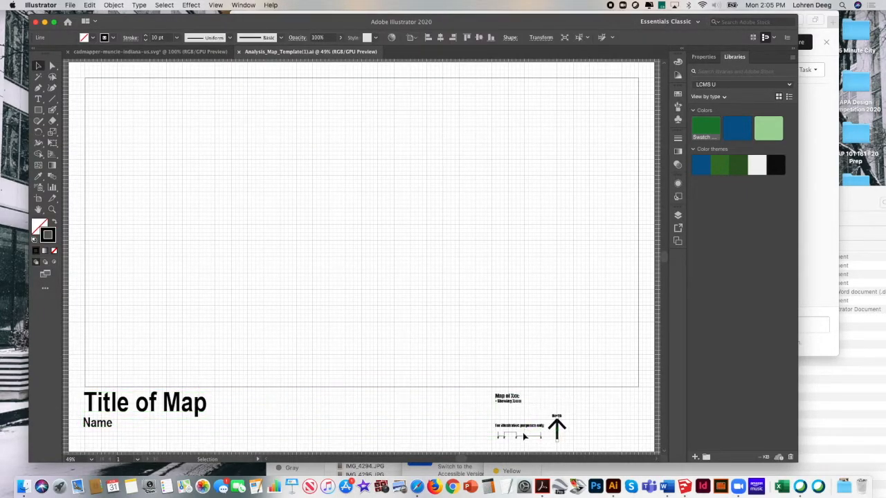
left_click_drag(517, 437, 506, 434)
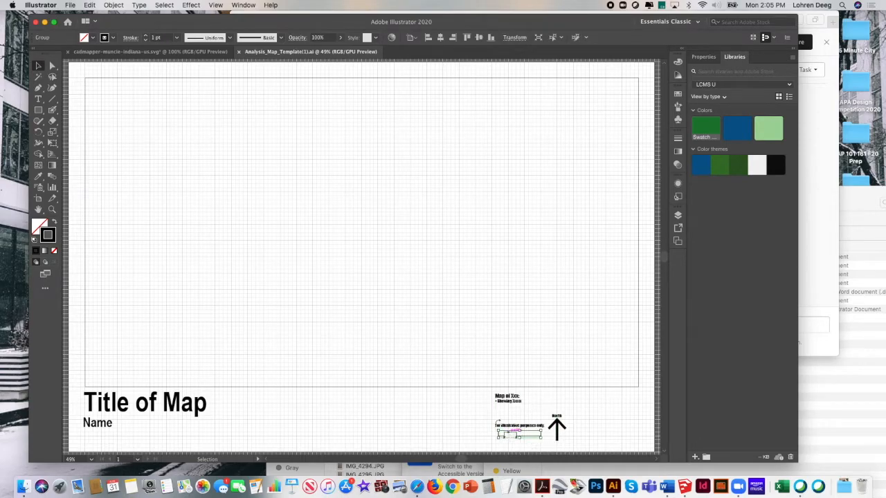
Step: Cut all artwork from the cadmapper map document and paste it into the template
left_click(199, 53)
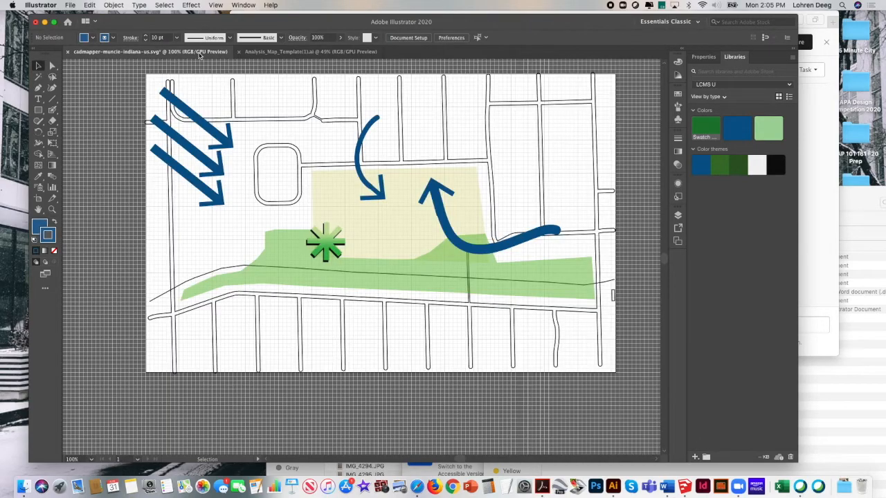
left_click_drag(129, 67, 619, 389)
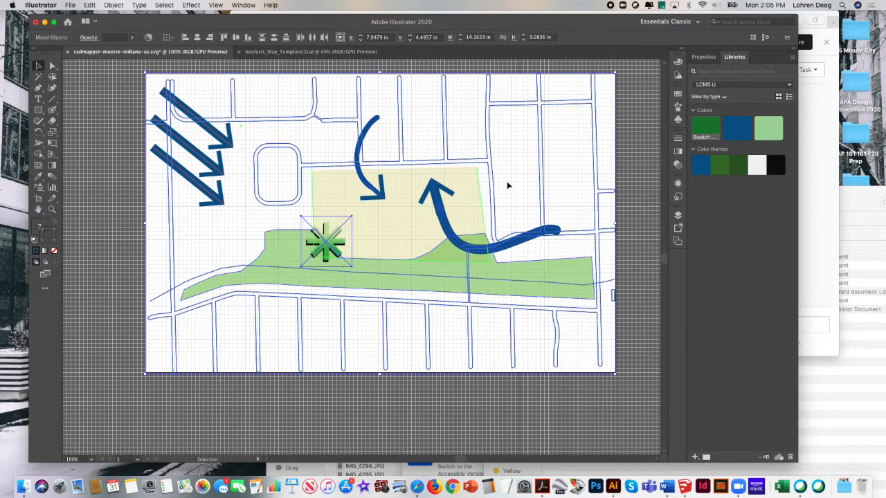
left_click(89, 5)
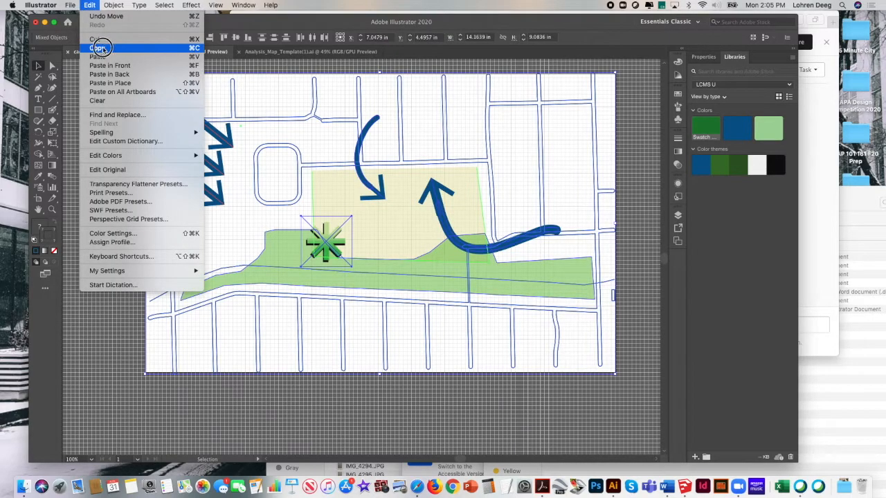
left_click(95, 39)
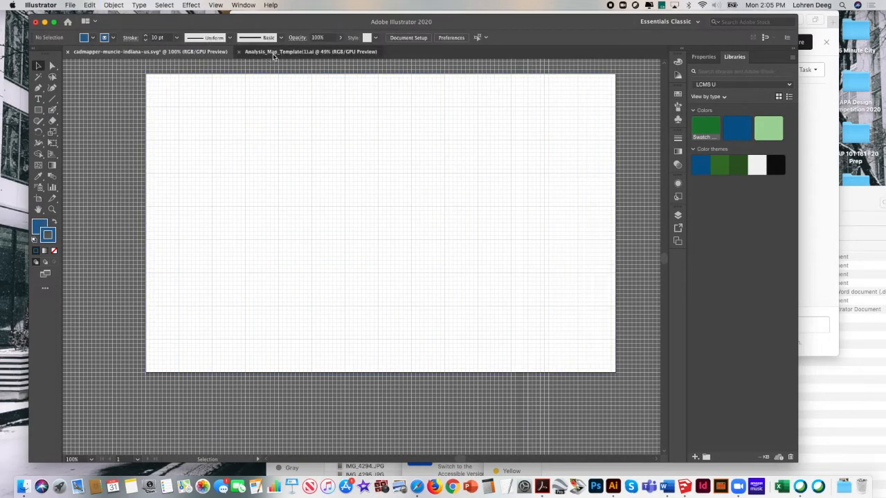
left_click(253, 53)
left_click(90, 5)
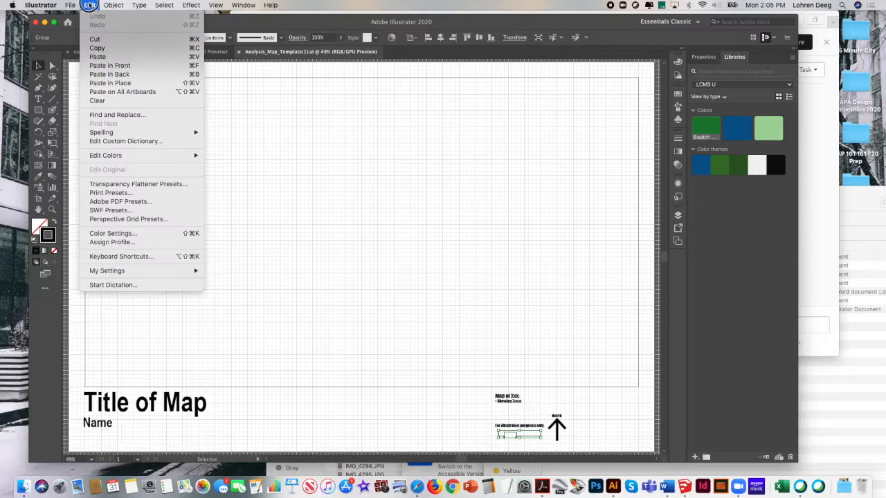
left_click(111, 65)
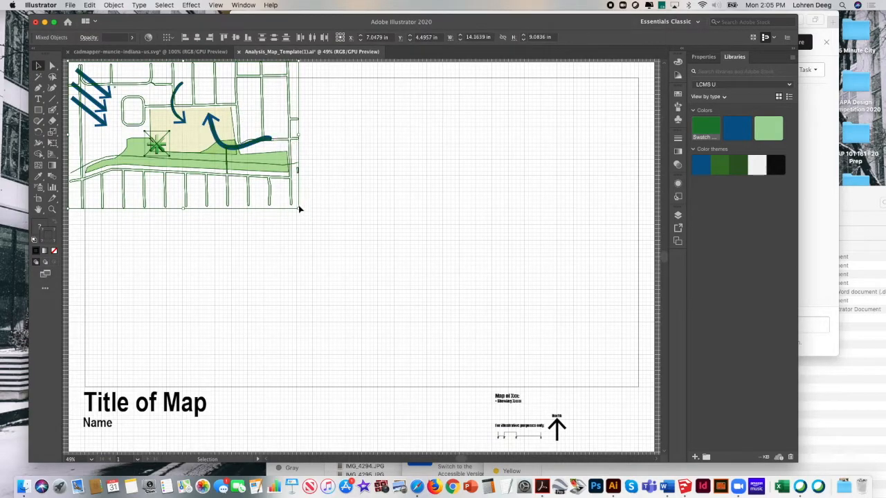
Step: Move and rescale the pasted map to fill the template's map frame above the title block
left_click_drag(299, 209, 573, 367)
left_click_drag(284, 181, 307, 191)
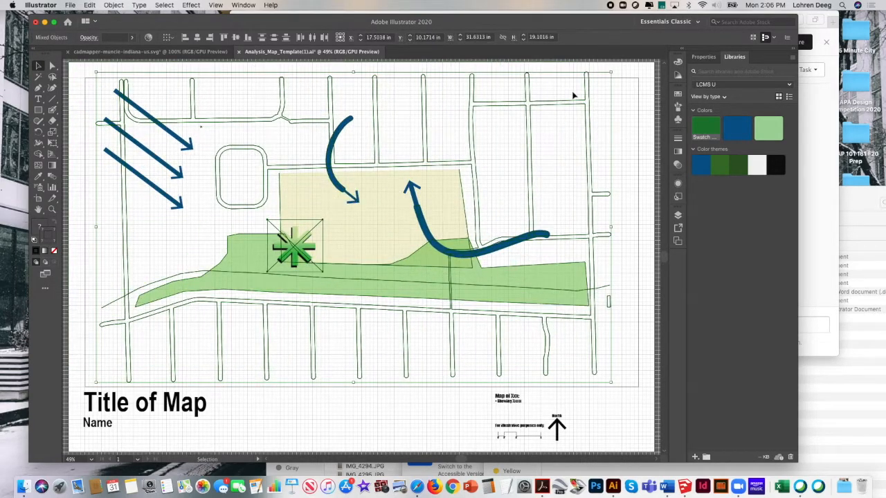
left_click_drag(613, 71, 578, 81)
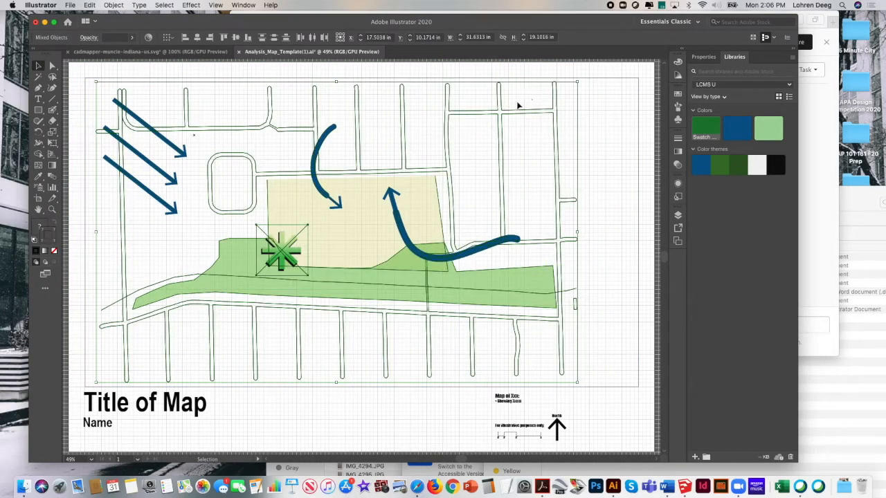
left_click_drag(406, 132, 431, 132)
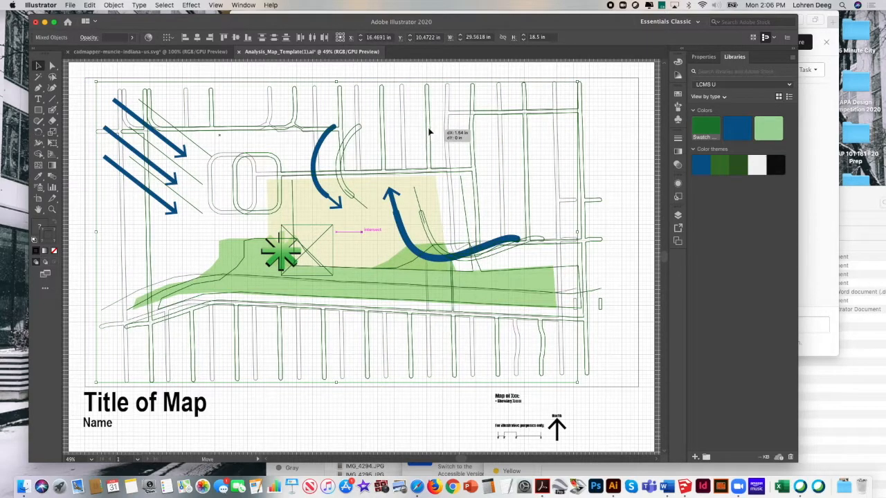
left_click_drag(604, 383, 613, 385)
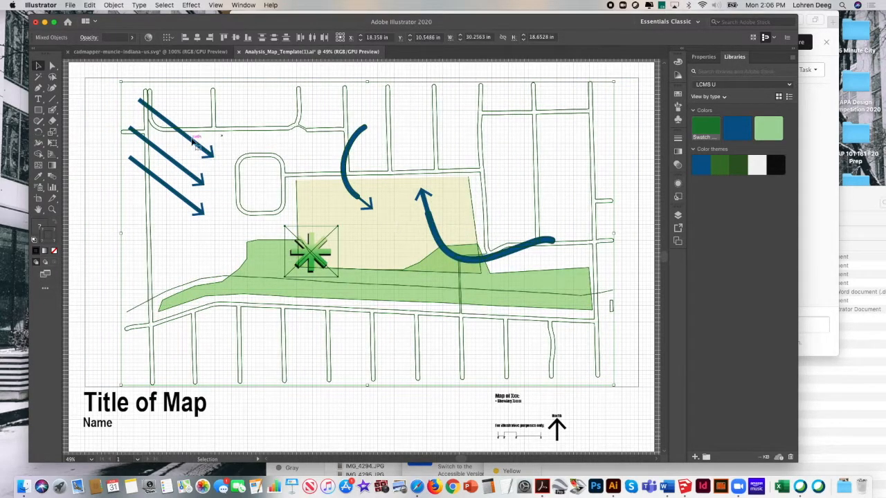
left_click(81, 71)
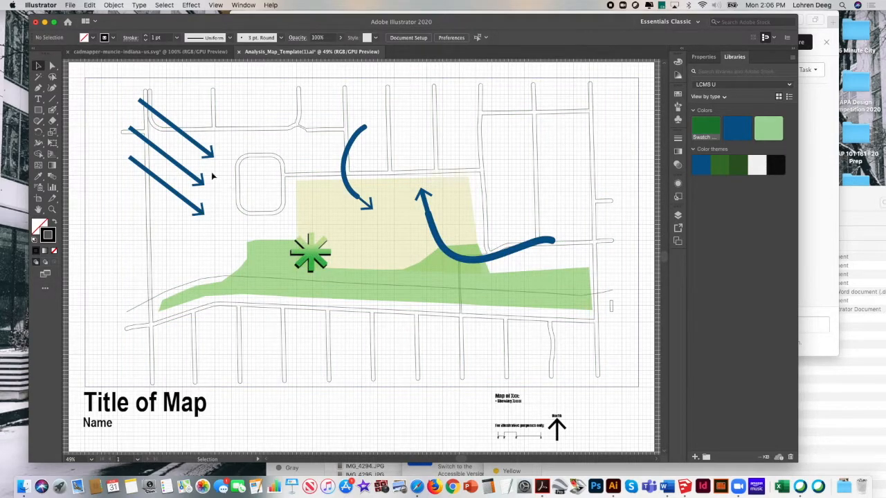
left_click(69, 5)
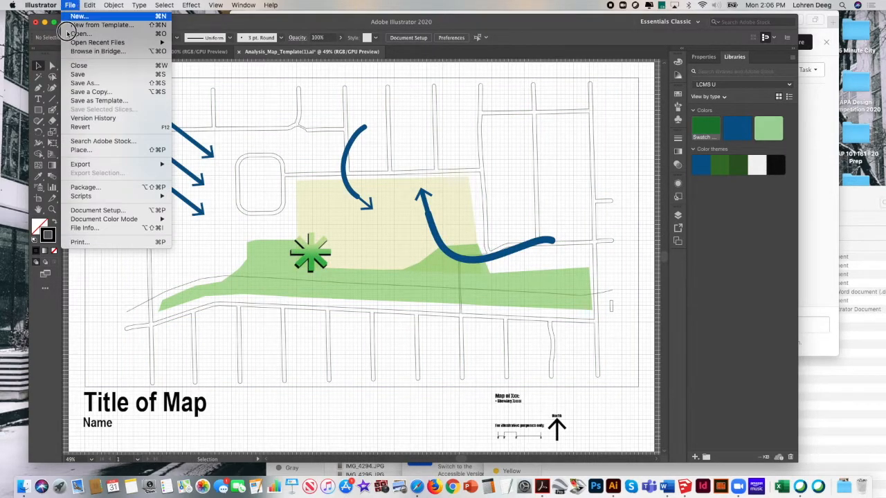
Step: Place the Desktop 'map' image and size it to span the artboard
left_click(94, 152)
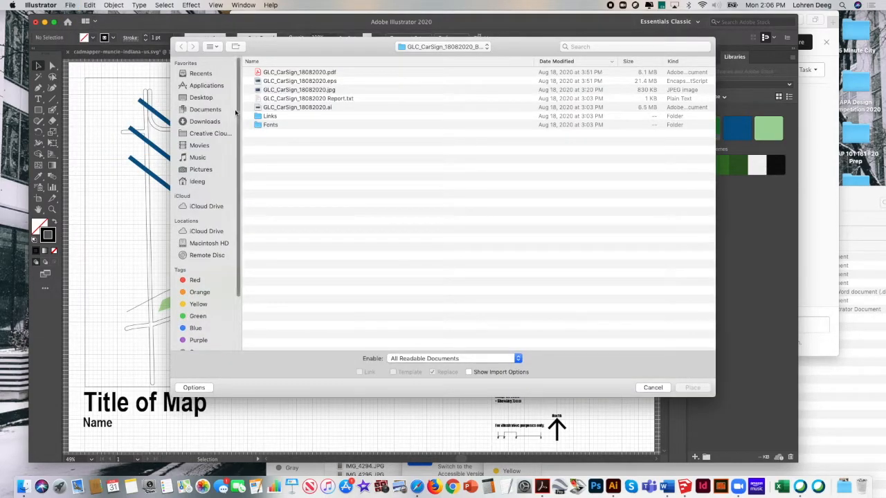
left_click(652, 387)
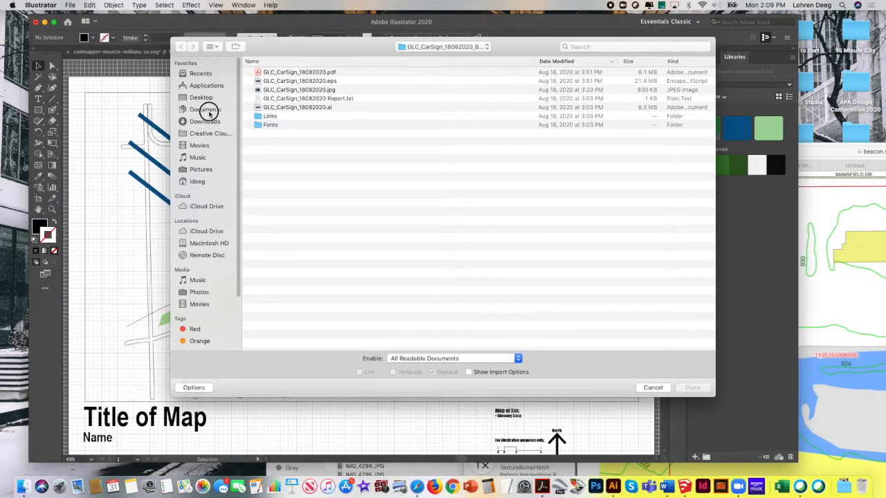
left_click(208, 110)
left_click(202, 97)
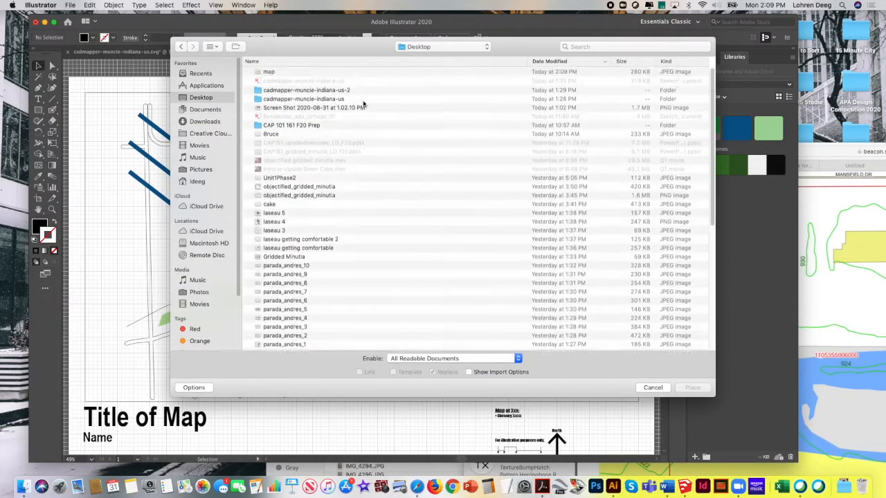
left_click(461, 75)
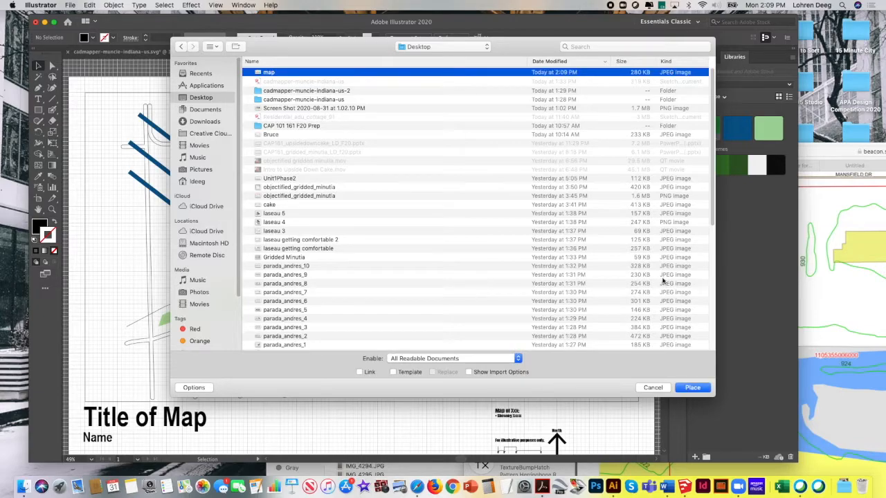
left_click(690, 387)
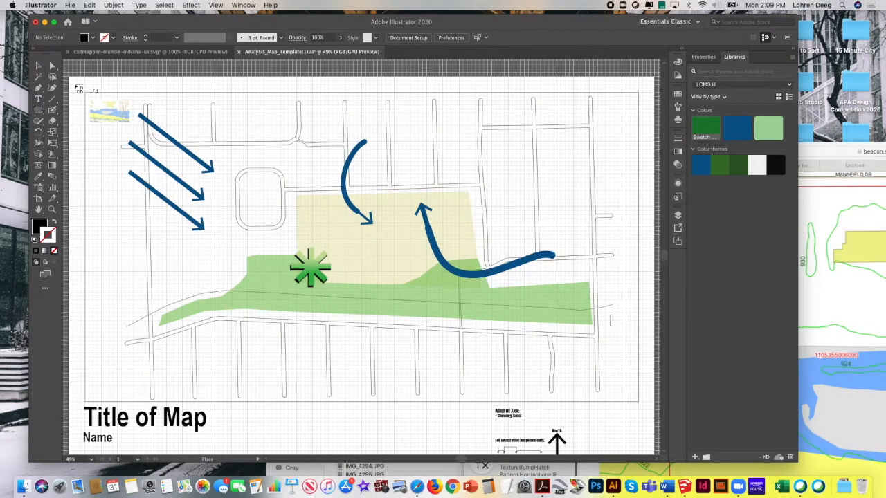
left_click(76, 85)
left_click_drag(424, 283, 648, 409)
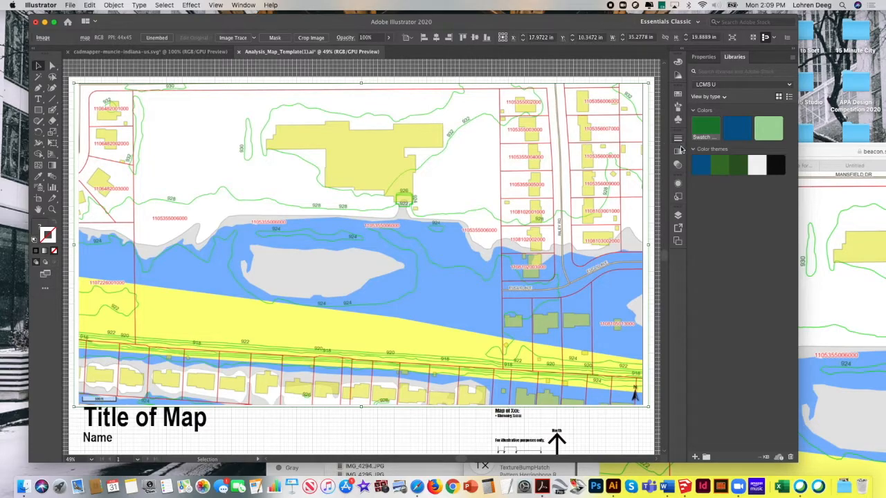
Step: Cut the map image and paste it onto a new layer above the Mounds layer
left_click(678, 216)
left_click(445, 165)
left_click(89, 5)
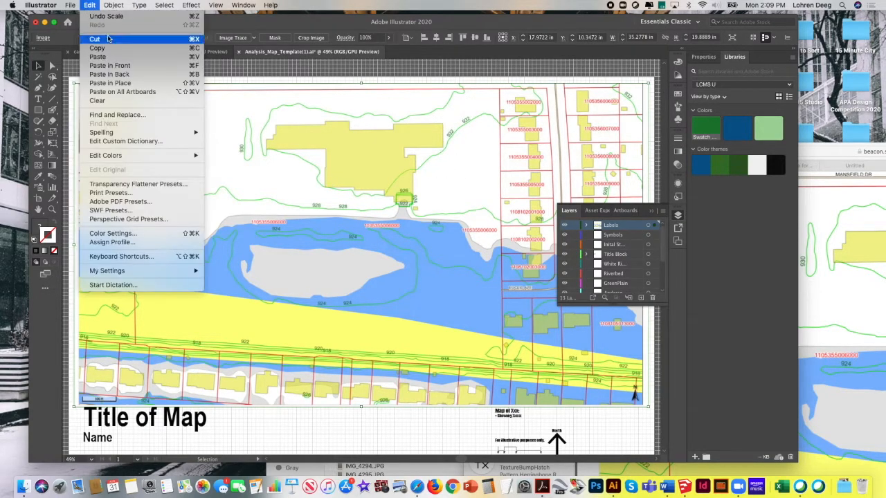
left_click(111, 38)
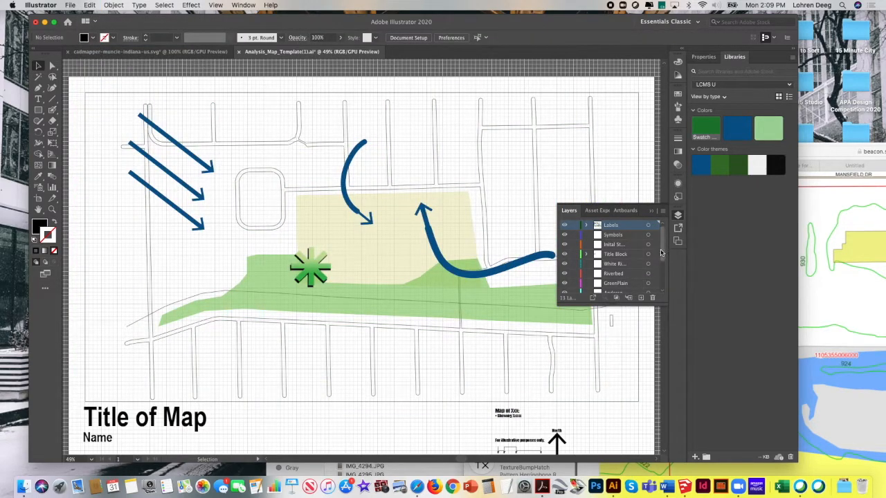
scroll(627, 273, "down", 3)
left_click(618, 280)
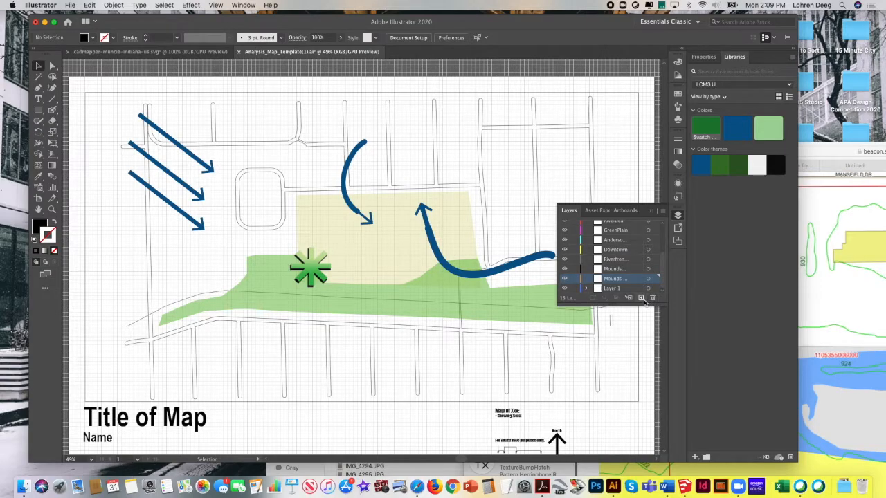
left_click(641, 298)
left_click(89, 5)
left_click(194, 103)
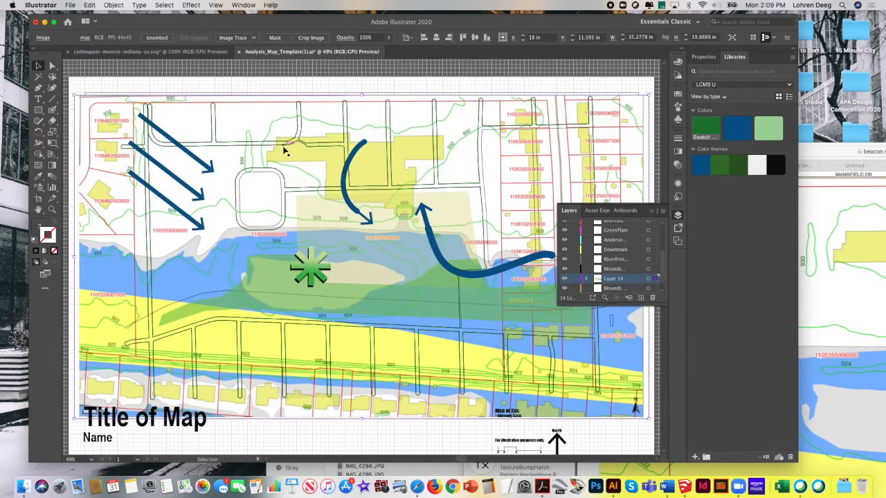
Step: Align the parcel map image under the sketch map and fade it to roughly half opacity
mouse_move(310, 167)
left_mouse_down()
mouse_move(306, 154)
mouse_move(316, 166)
left_mouse_up()
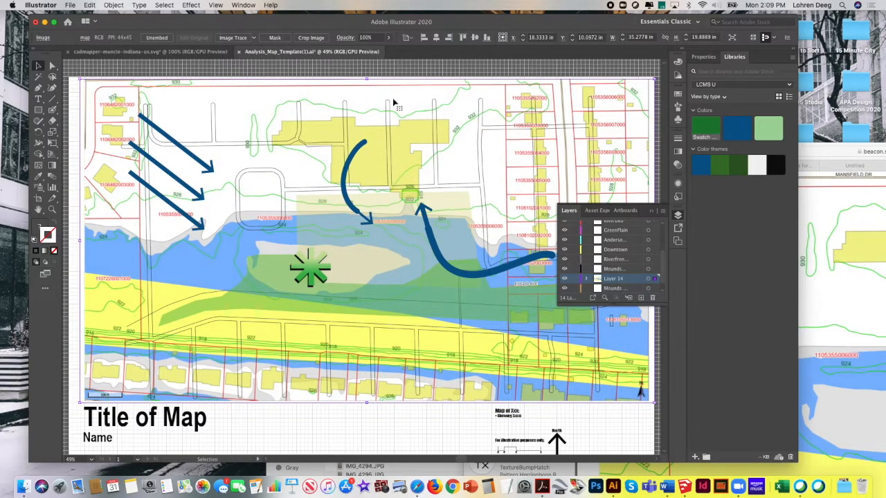
left_click_drag(656, 79, 637, 88)
mouse_move(466, 118)
left_mouse_down()
mouse_move(460, 140)
mouse_move(456, 126)
left_mouse_up()
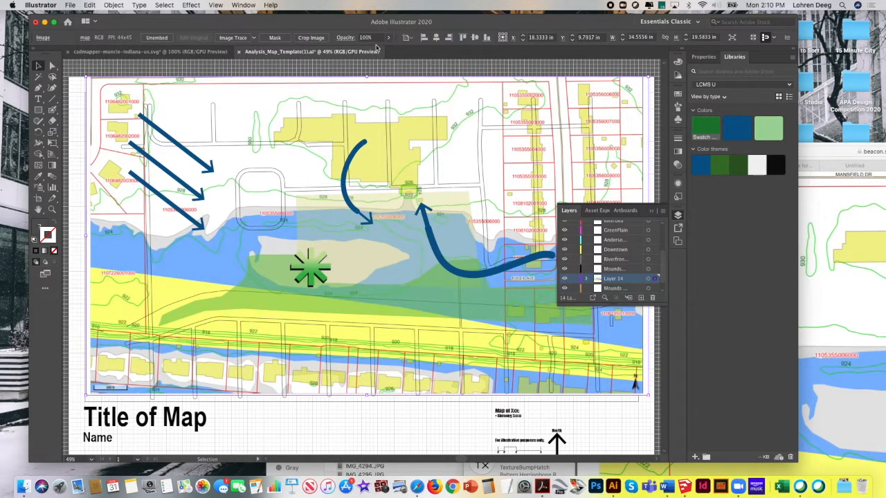
left_click(388, 38)
left_click_drag(388, 50, 370, 52)
Step: Fine-tune the parcel map's position and scale, then shift the green riverside shape up-left
left_click(86, 71)
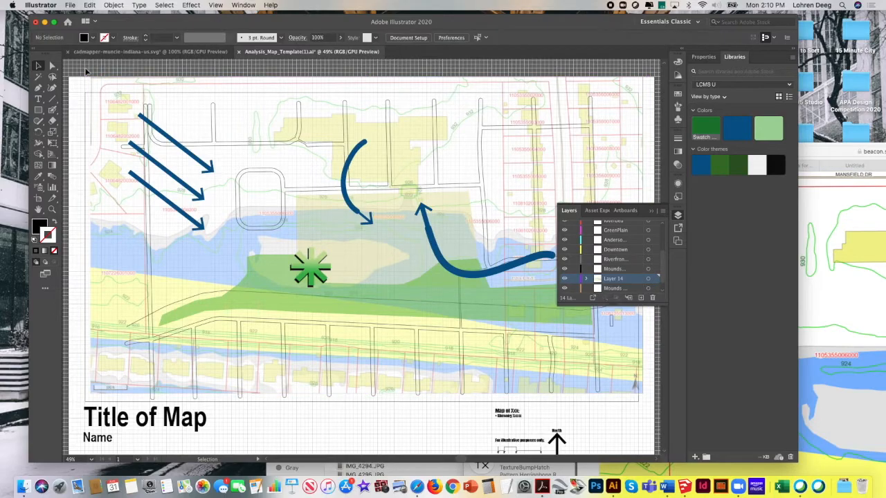
left_click(97, 115)
left_click_drag(85, 74, 86, 84)
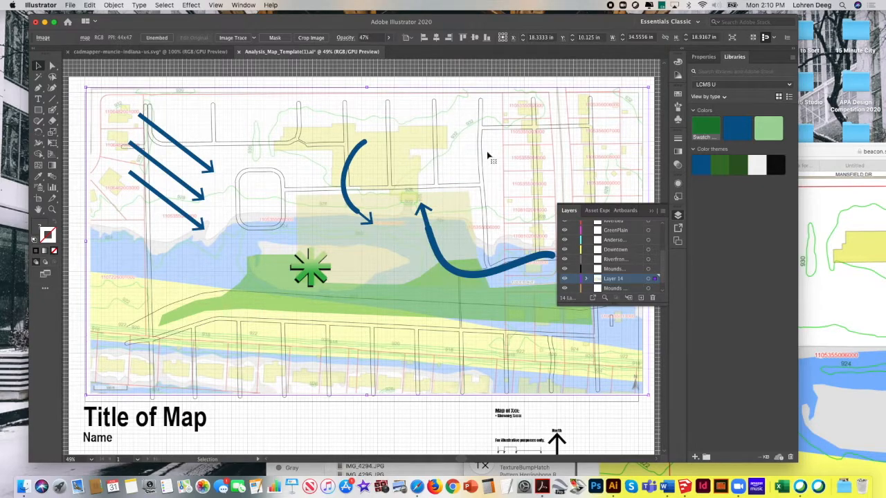
left_click_drag(647, 87, 636, 89)
left_click_drag(360, 237, 366, 241)
left_click(307, 267)
left_click(269, 279)
left_click_drag(268, 278, 258, 274)
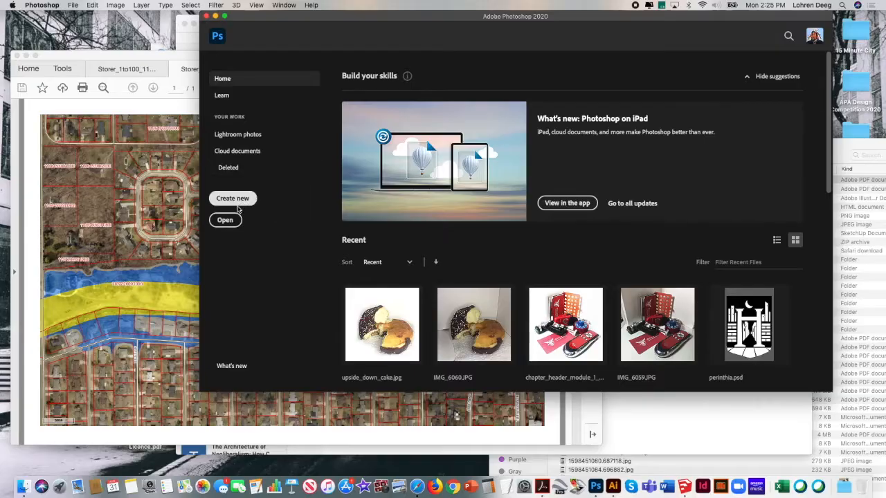
Step: Open Storer_1to100_11x17.pdf in Photoshop, leaving the PDF crop setting at Bounding Box
left_click(226, 219)
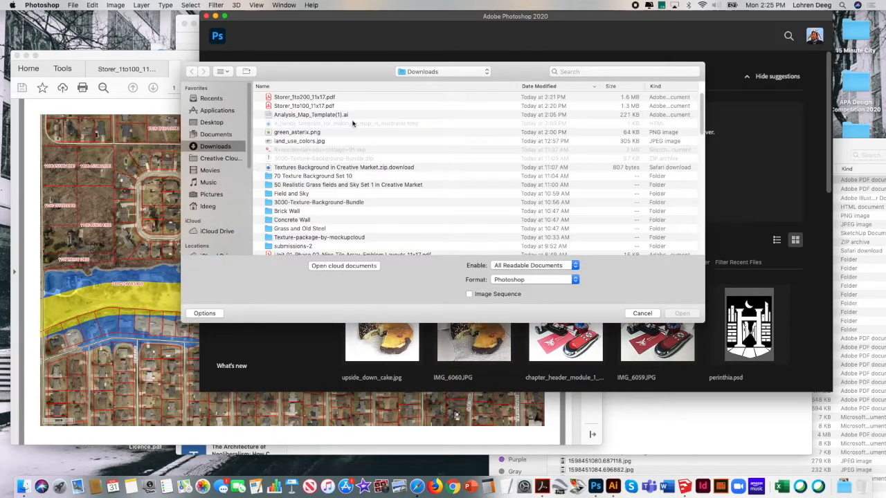
left_click(323, 105)
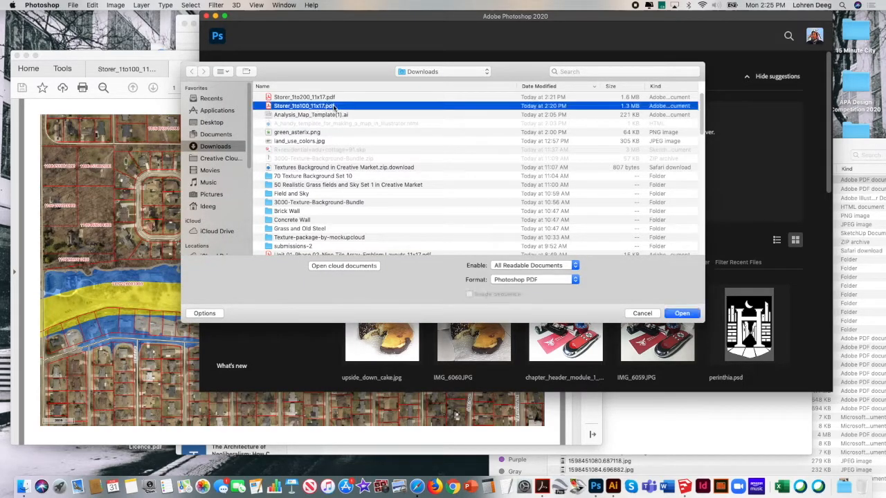
left_click(686, 313)
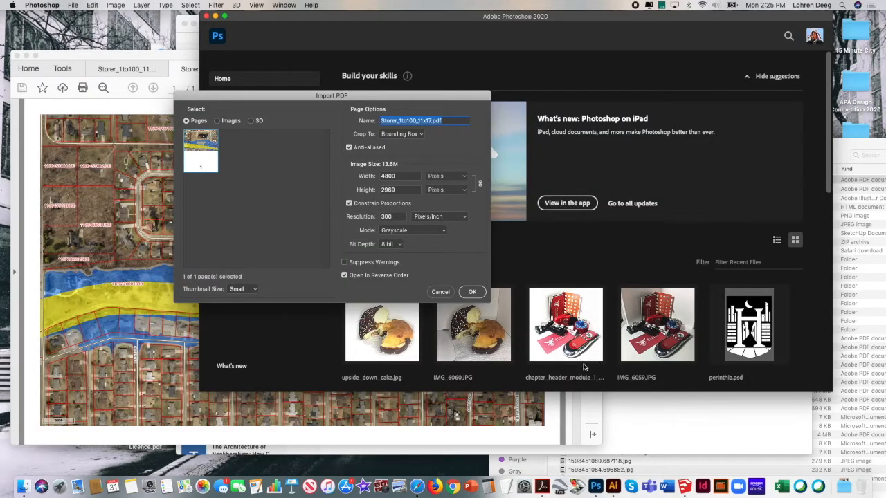
left_click_drag(305, 101, 316, 132)
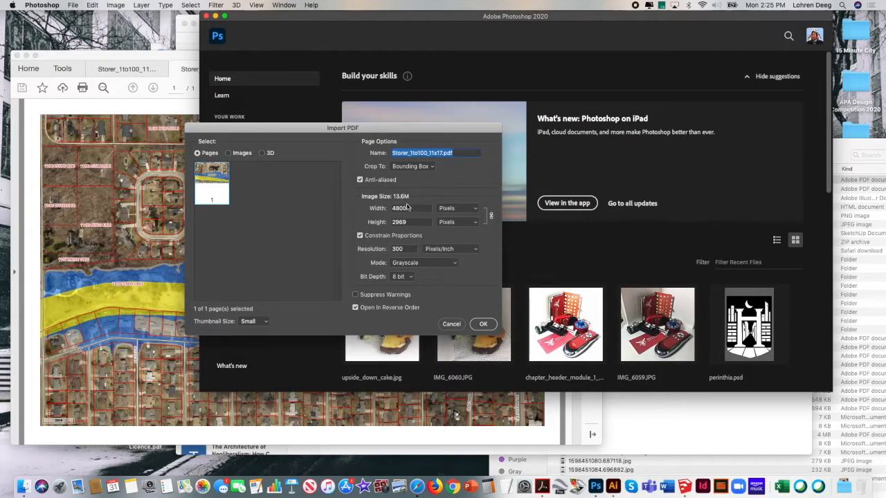
left_click(421, 166)
left_click(415, 166)
left_click(415, 166)
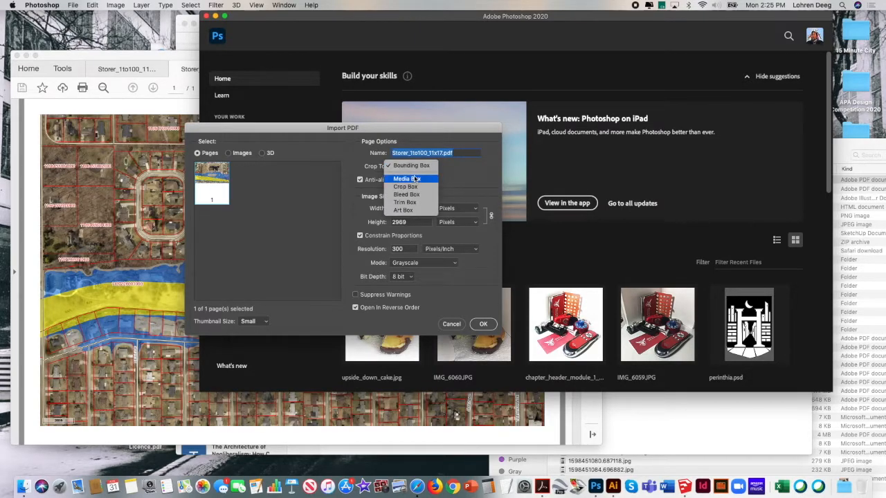
left_click(415, 179)
left_click(416, 168)
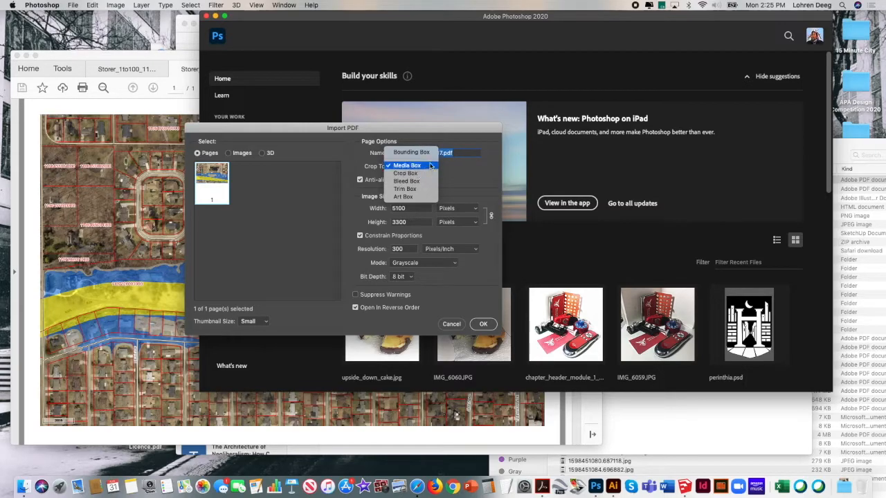
left_click(424, 166)
left_click(421, 167)
left_click(420, 154)
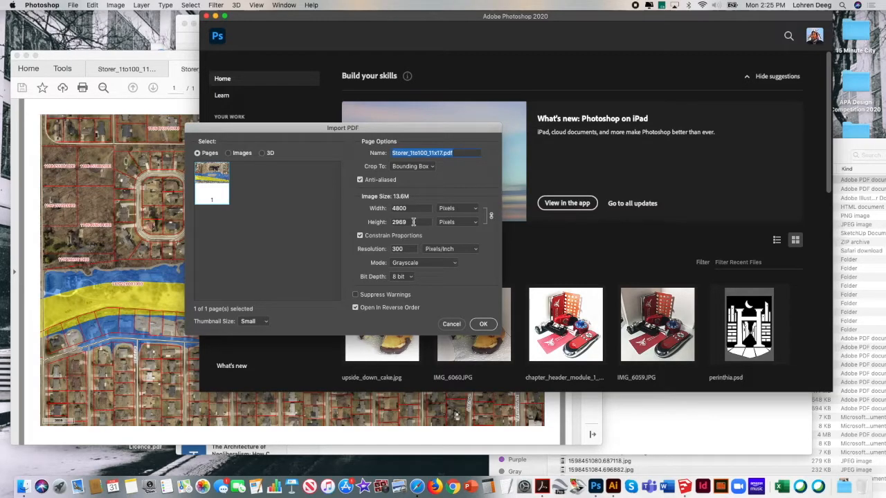
Step: Import the PDF in RGB Color at 200 pixels/inch, giving a 3200 × 1979 px image
left_click(474, 208)
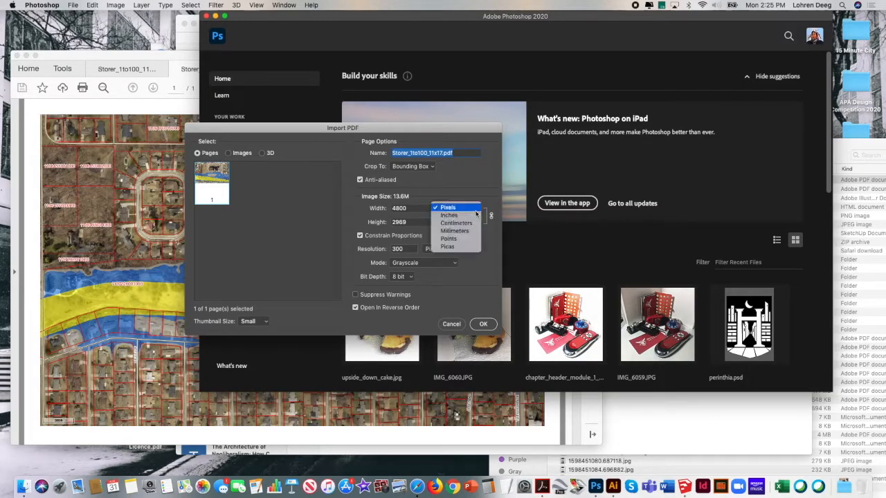
left_click(484, 270)
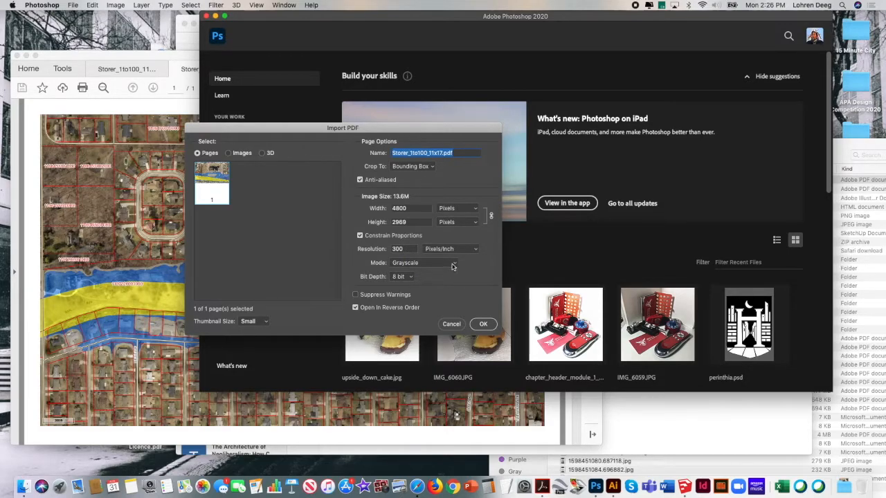
left_click(452, 266)
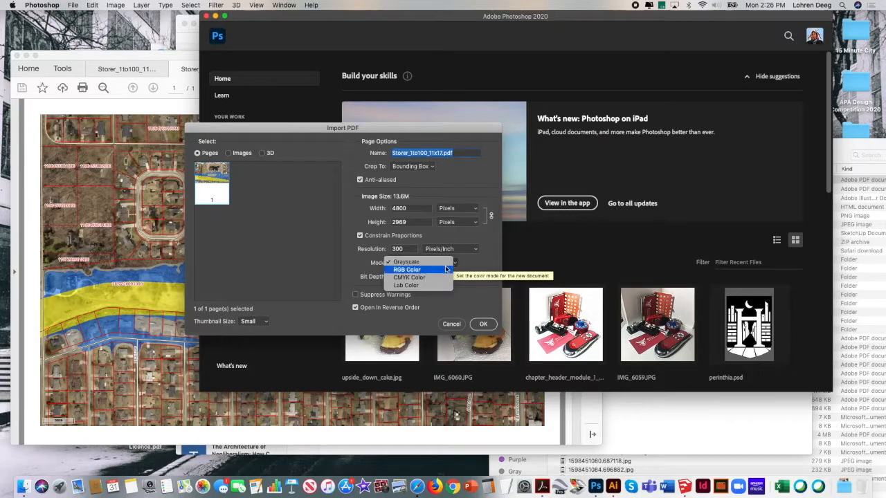
left_click(445, 270)
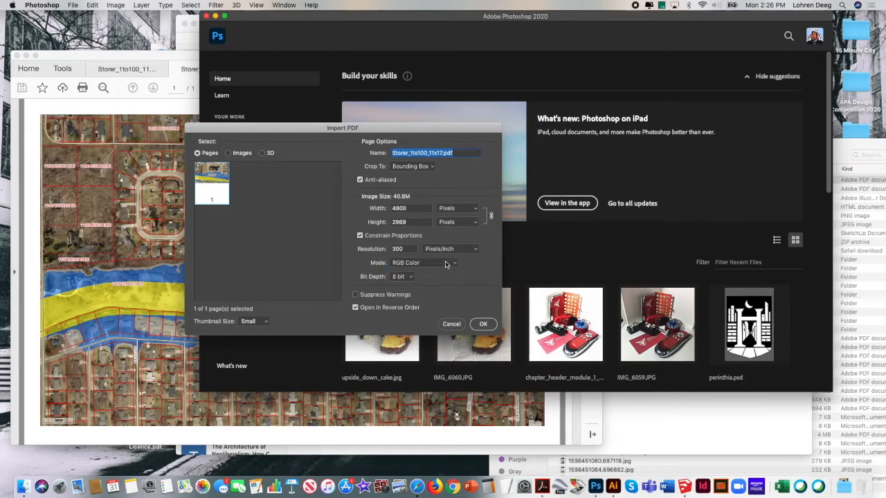
left_click(447, 263)
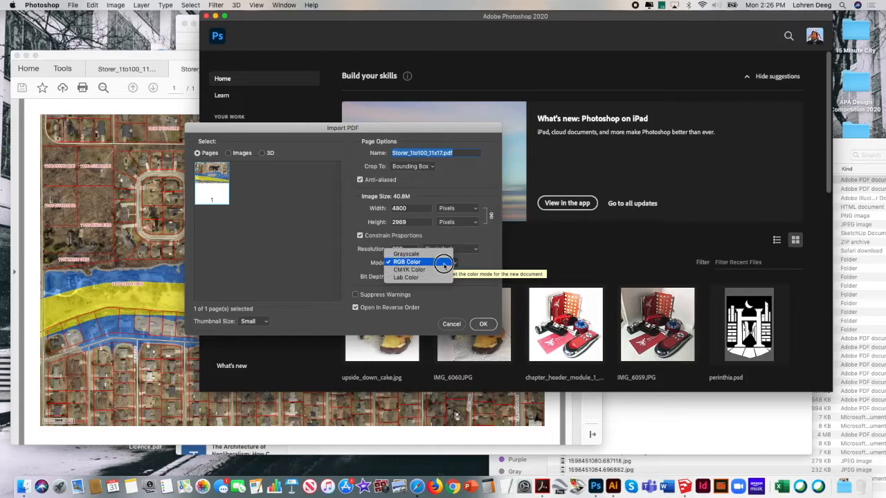
left_click(443, 263)
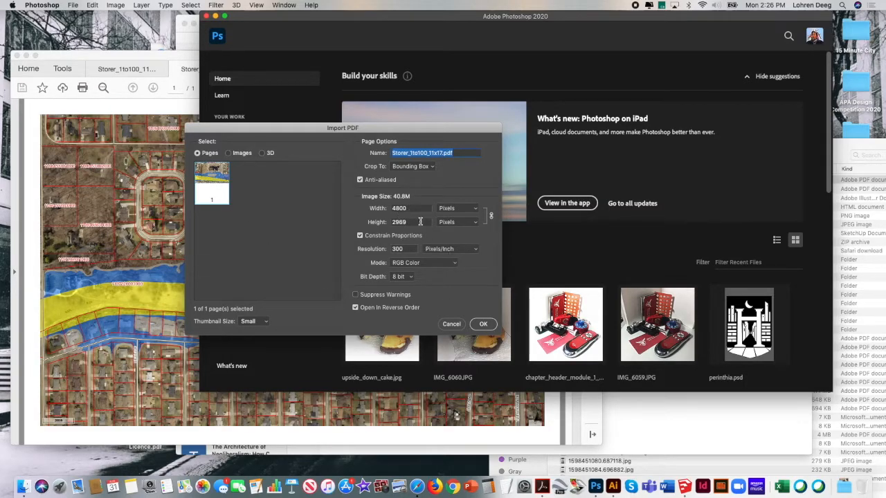
left_click_drag(407, 249, 365, 244)
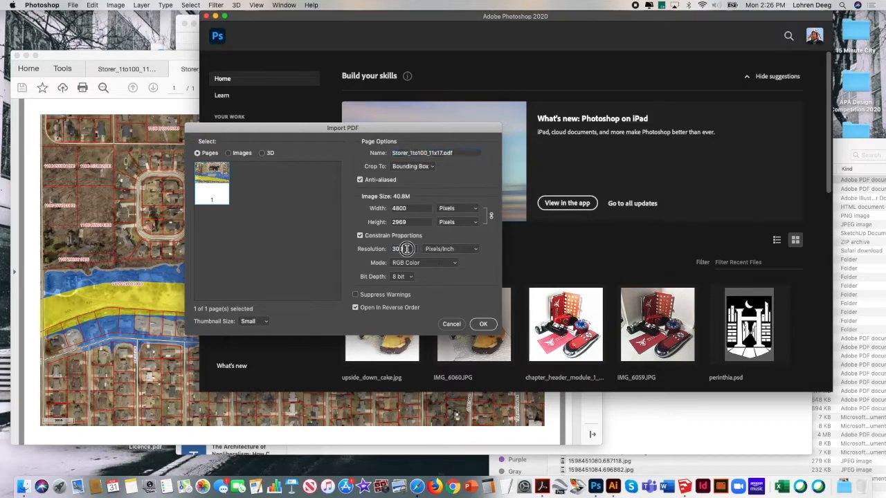
type("200")
left_click(484, 324)
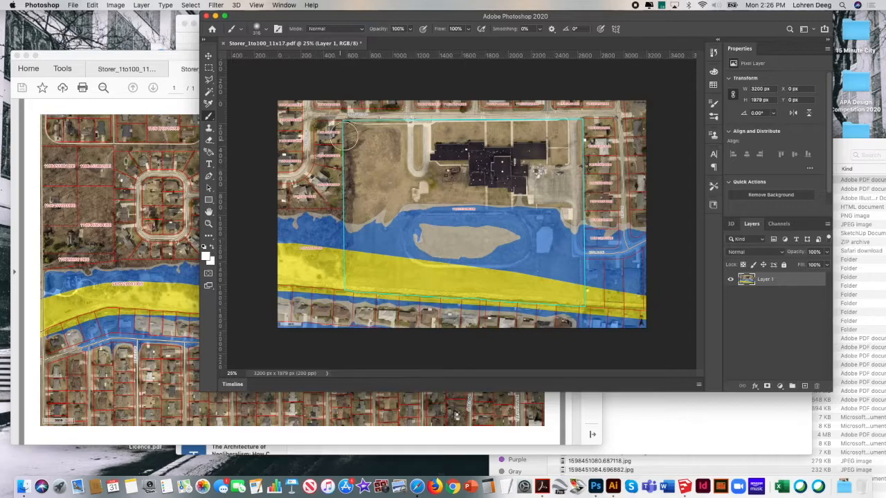
Step: Set the brush opacity to 62% and reposition and enlarge the Photoshop window
left_click_drag(281, 16, 253, 15)
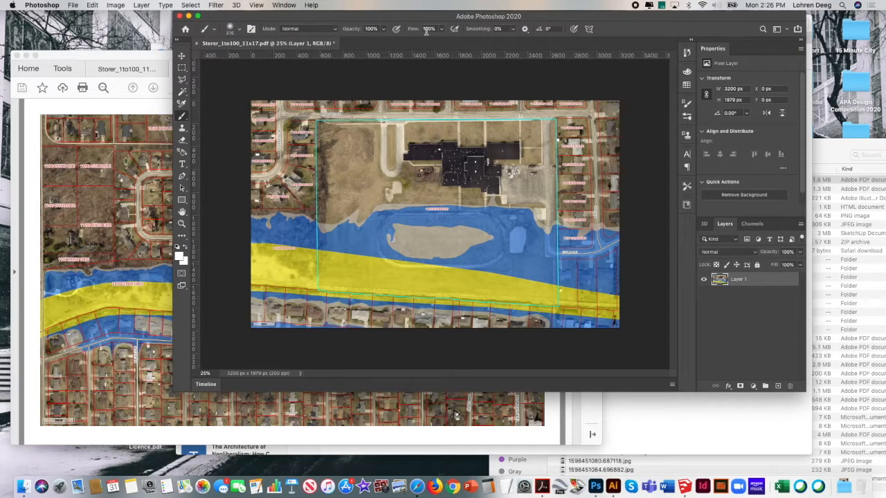
left_click(383, 28)
left_click_drag(376, 42, 363, 45)
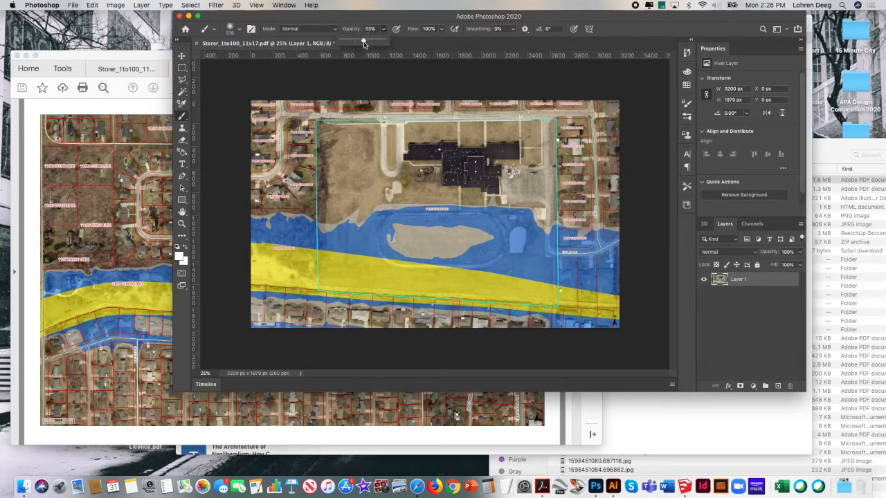
double_click(749, 278)
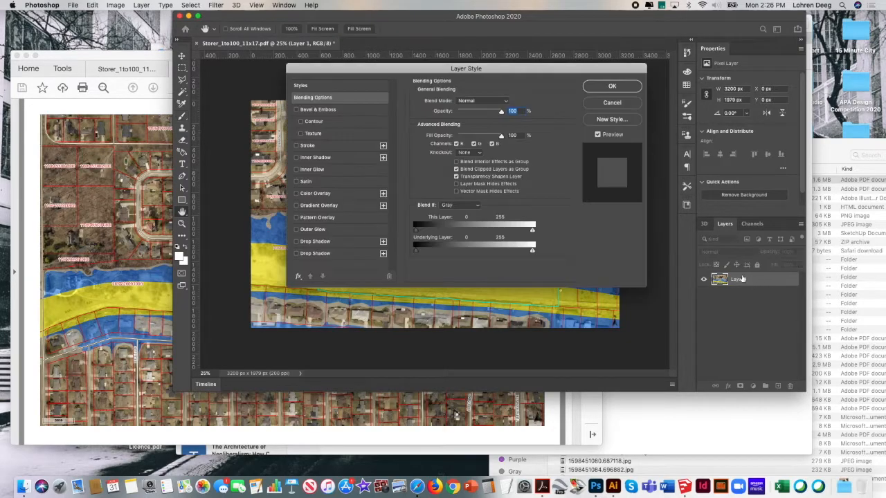
left_click(611, 87)
left_click(183, 55)
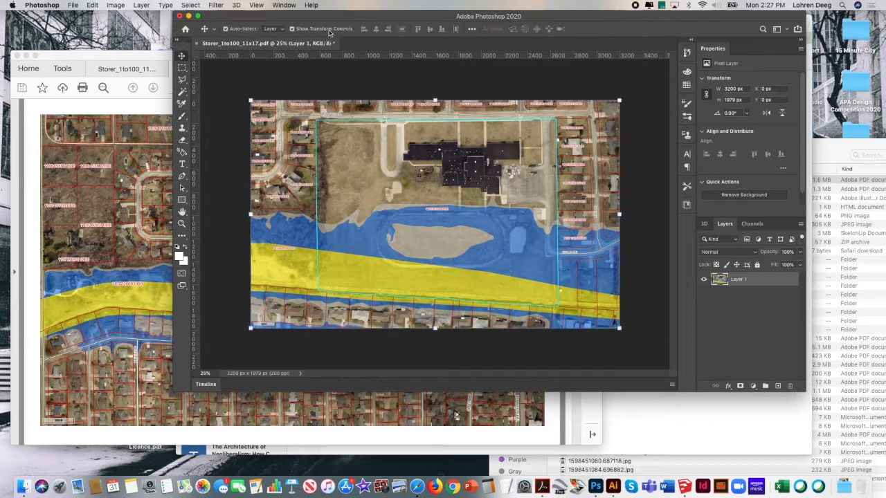
left_click(333, 74)
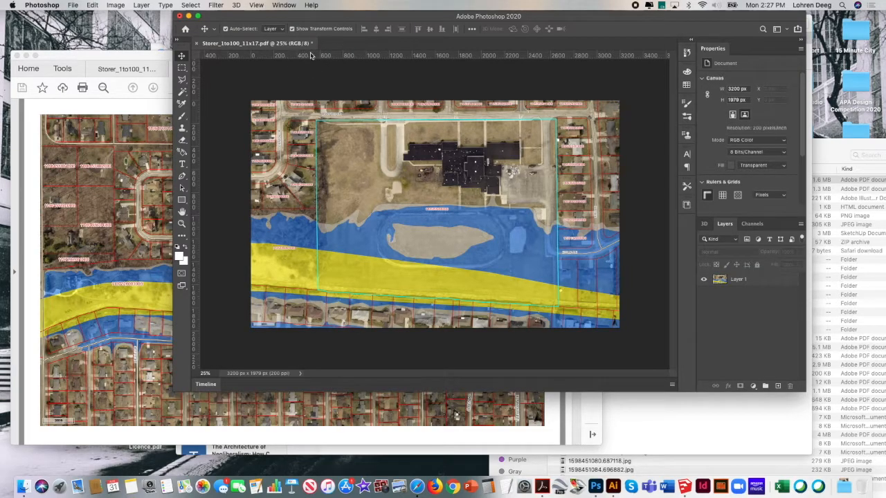
left_click_drag(295, 16, 242, 16)
left_click_drag(751, 388, 811, 433)
Step: Set Layer 1's opacity to 80% so the transparency grid shows through
left_click(779, 303)
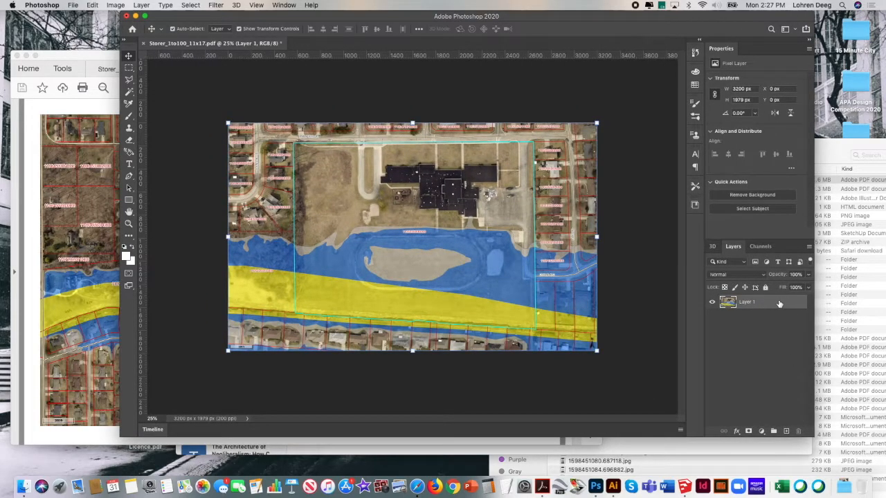
left_click(808, 274)
left_click_drag(808, 286, 792, 286)
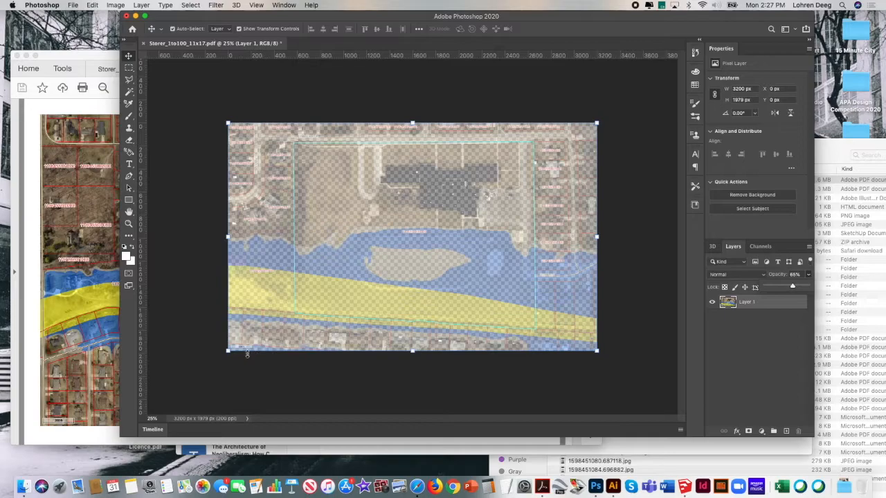
left_click(799, 287)
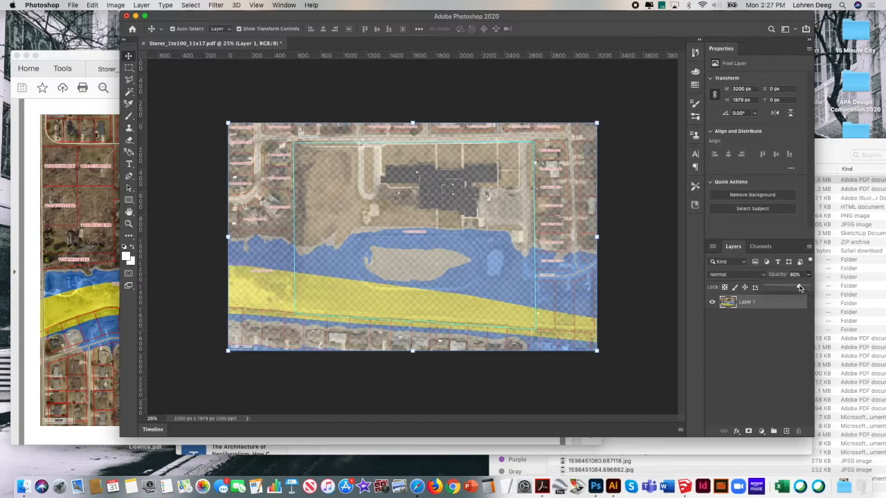
key("Return")
left_click(229, 85)
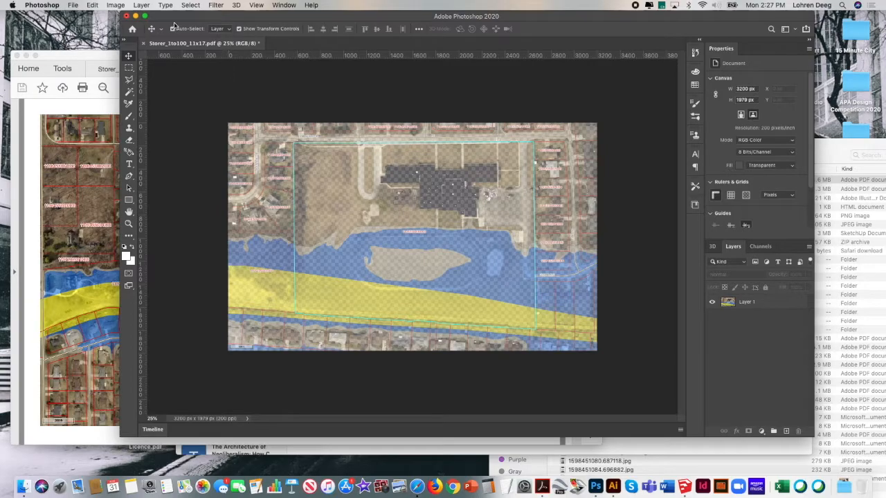
Step: Save a JPEG copy named Storer_base_image to the computer, accepting the default quality settings
left_click(72, 5)
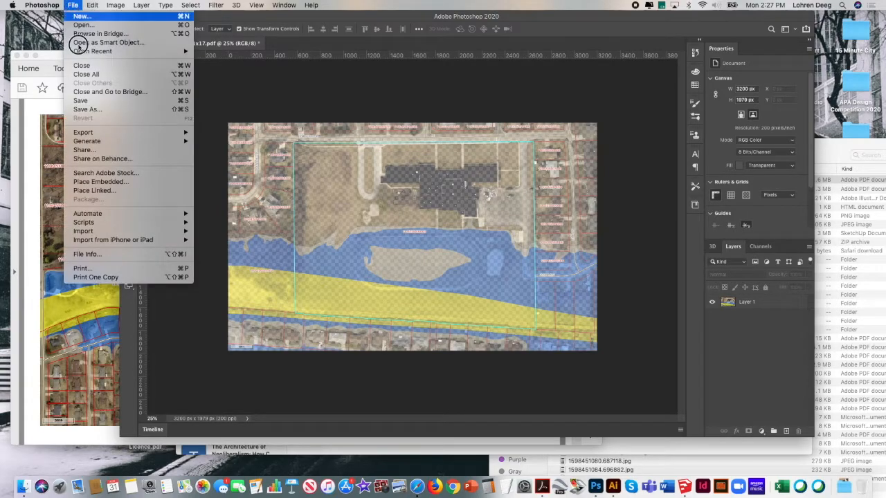
left_click(118, 109)
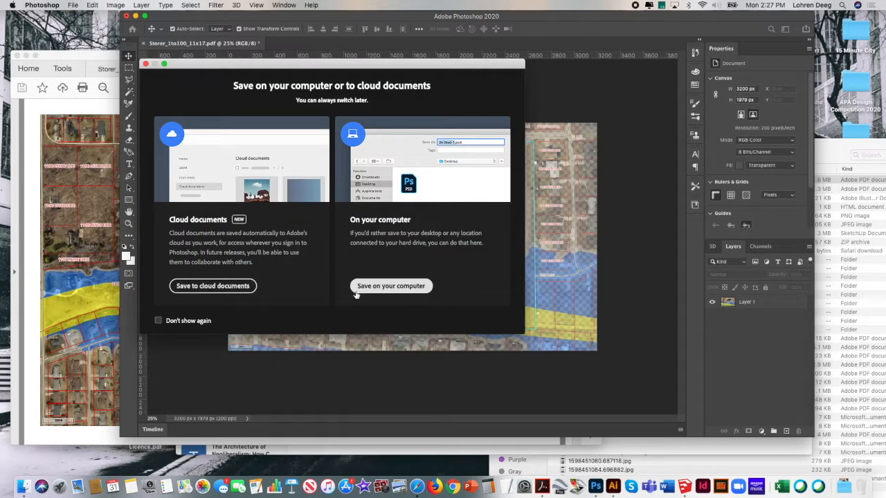
left_click(387, 287)
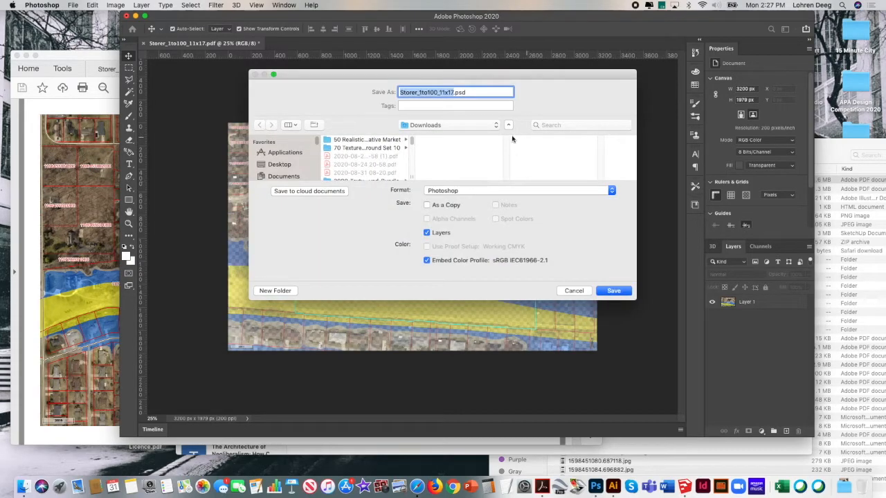
left_click(470, 192)
left_click(484, 249)
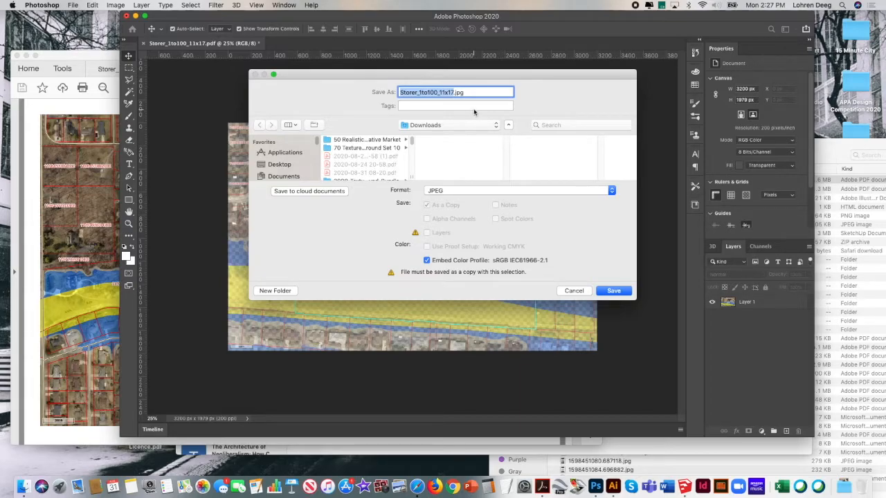
type("Storer")
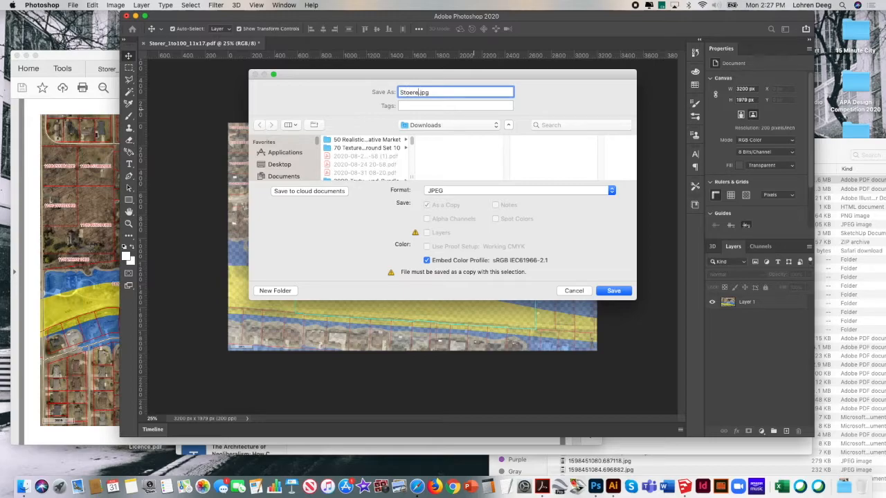
key("BackSpace")
type("e")
key("BackSpace")
type("rer_base_image")
left_click(601, 294)
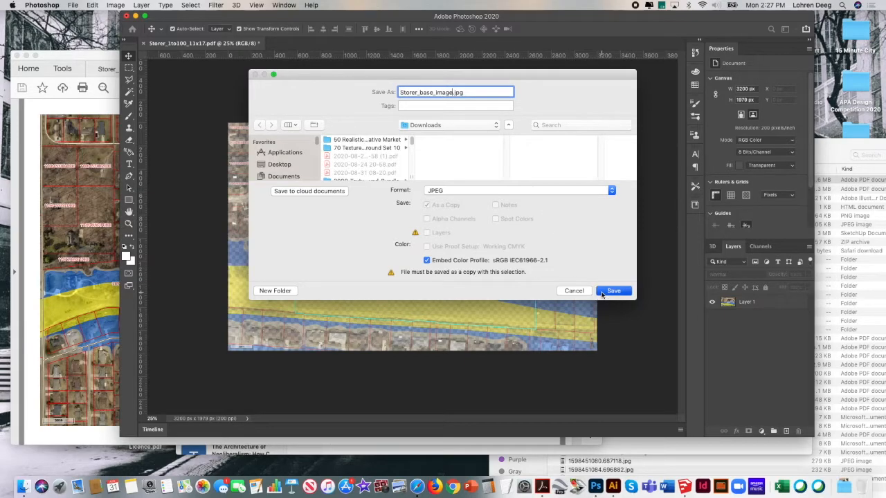
left_click(498, 147)
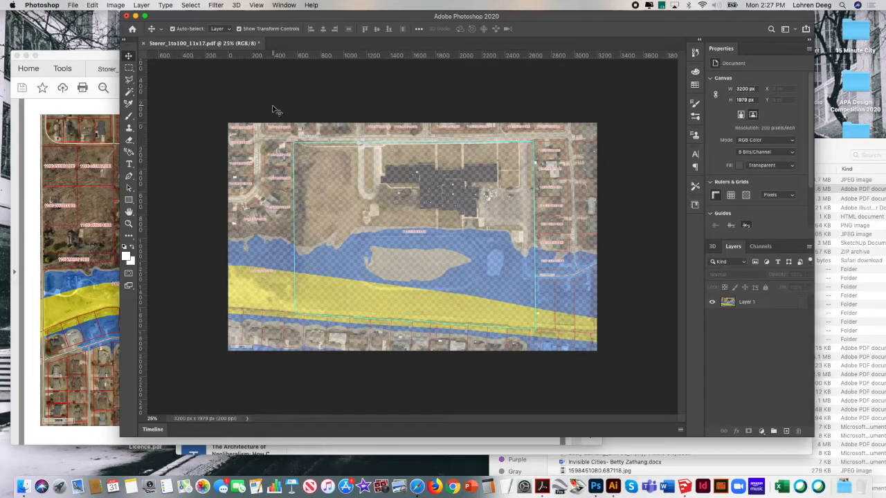
Step: Close the document without saving the PDF, then close the Photoshop home window
left_click(126, 16)
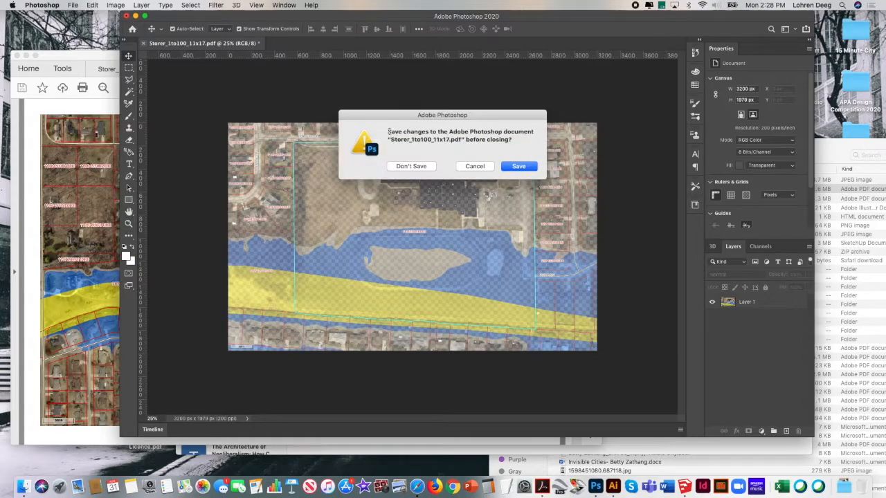
left_click(424, 169)
left_click(126, 16)
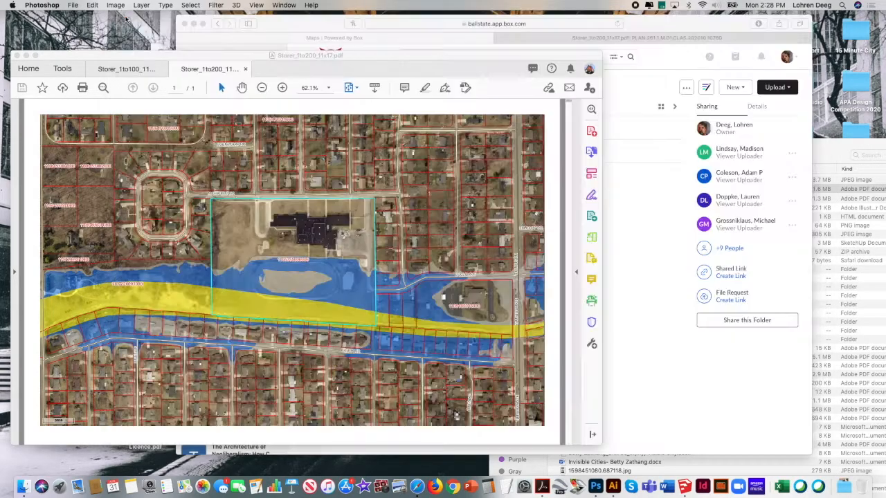
Step: Close all Acrobat PDF tabs and the Box Safari window, then switch to SketchUp
left_click(17, 55)
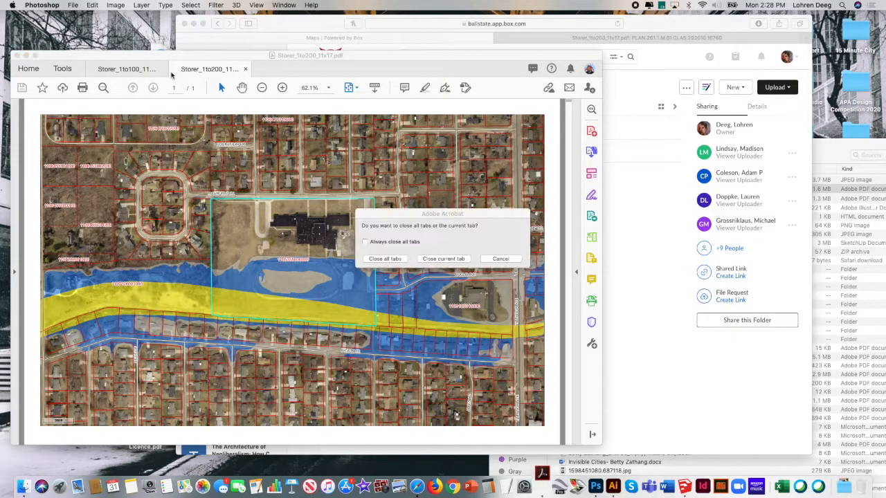
left_click(386, 260)
left_click(509, 253)
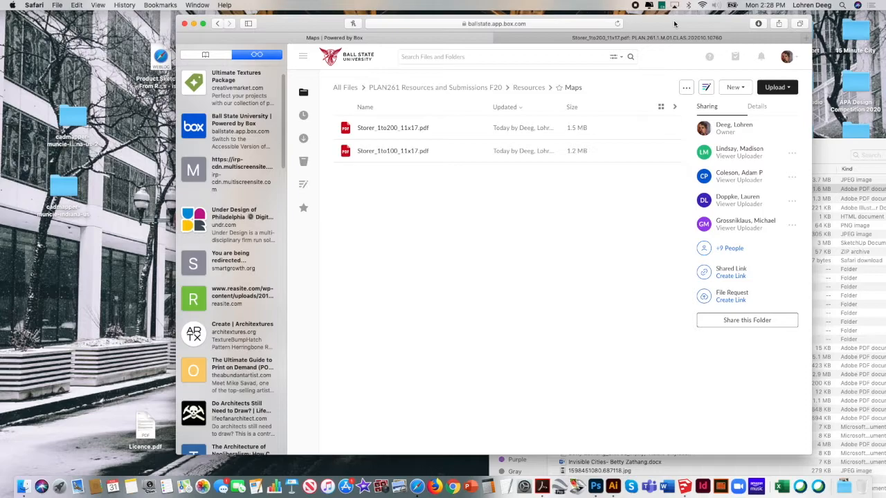
left_click_drag(684, 23, 599, 22)
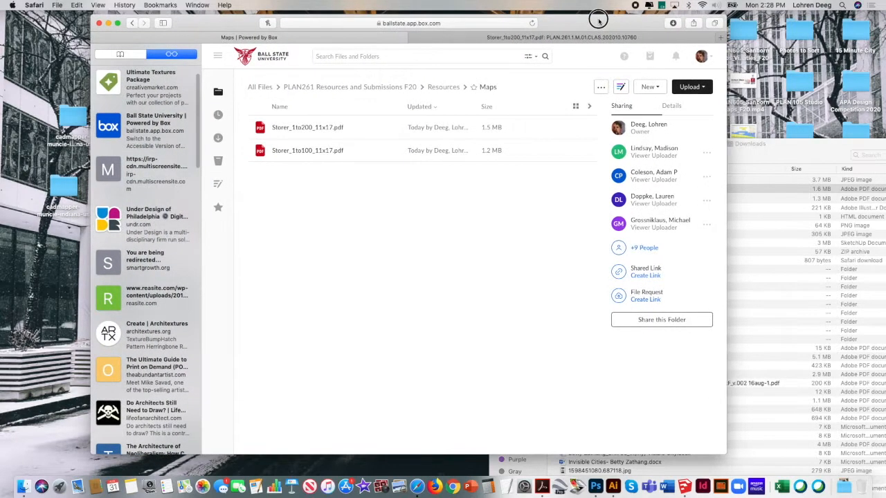
left_click(99, 23)
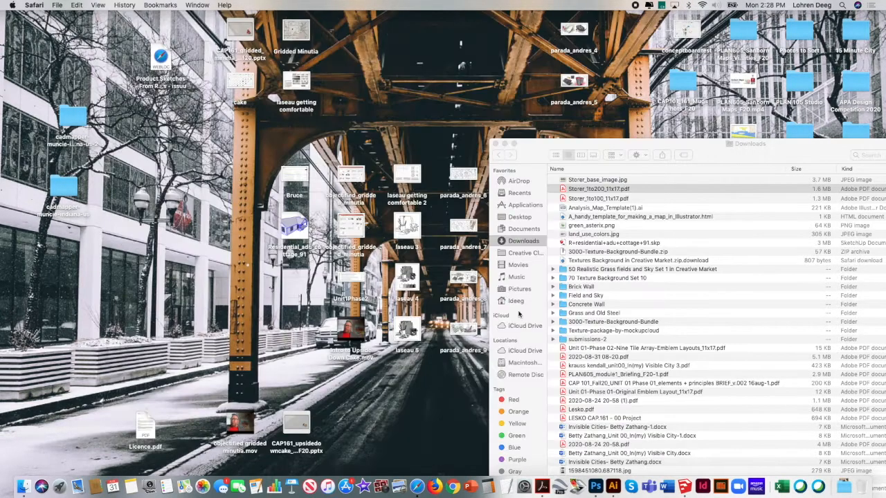
left_click(665, 487)
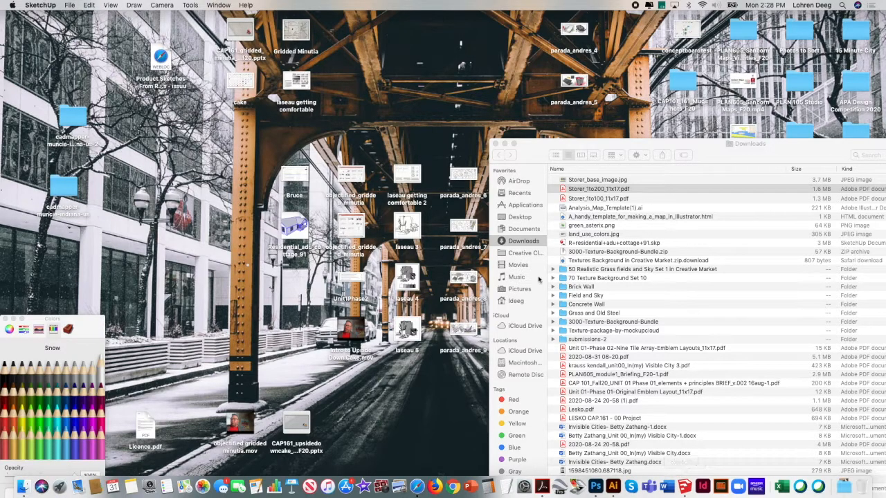
Step: Start a new model, enlarge the SketchUp window, and delete the default person figure
left_click(70, 5)
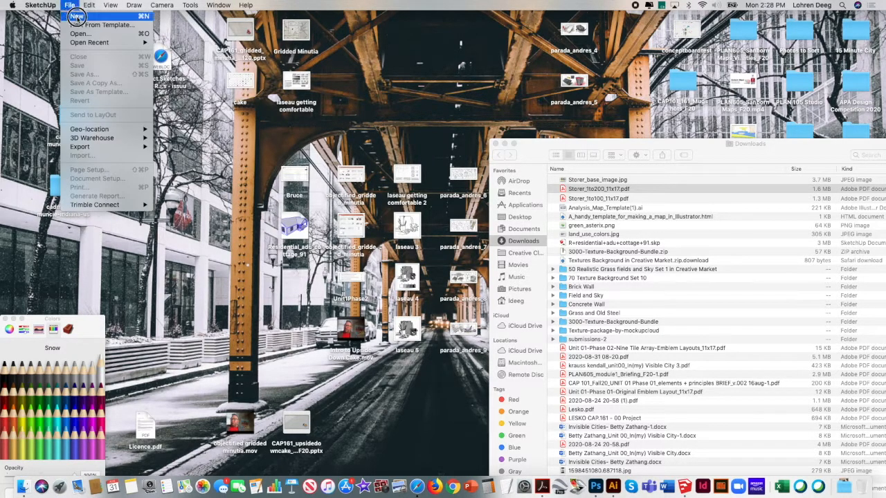
left_click(149, 42)
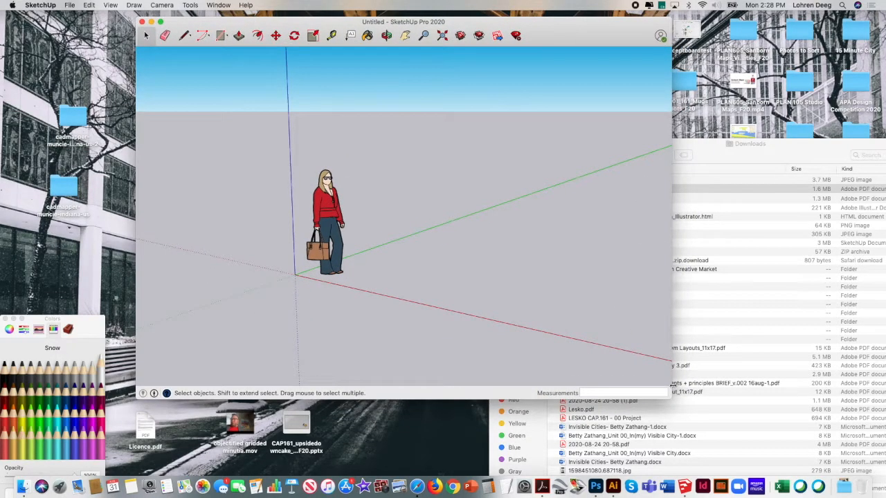
mouse_move(670, 397)
left_mouse_down()
mouse_move(822, 423)
mouse_move(820, 439)
left_mouse_up()
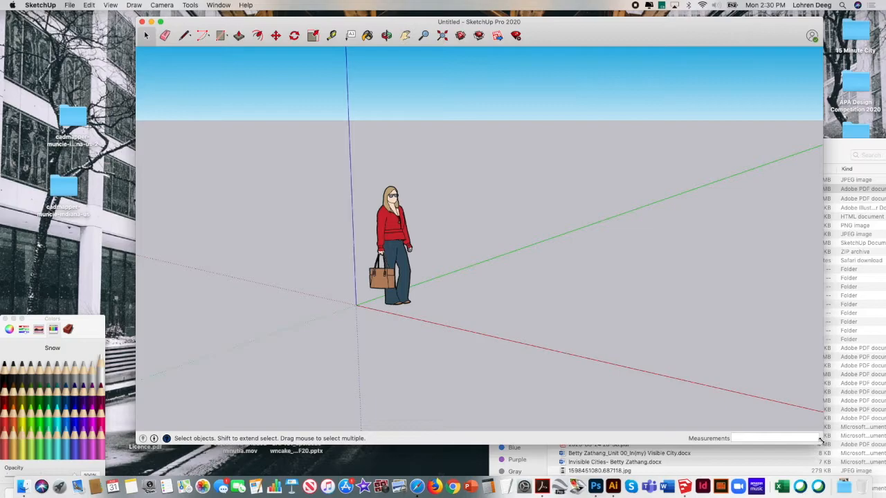
left_click_drag(336, 341, 467, 119)
key("Delete")
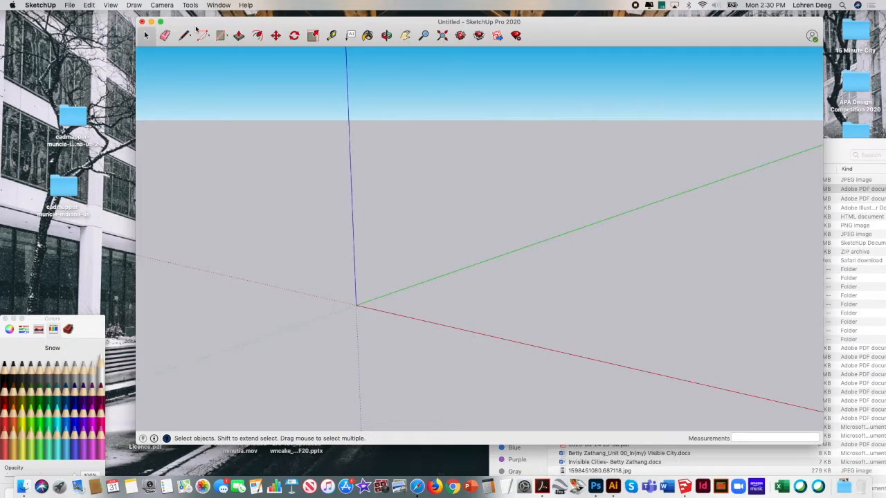
left_click_drag(211, 26, 133, 25)
left_click_drag(740, 19, 827, 12)
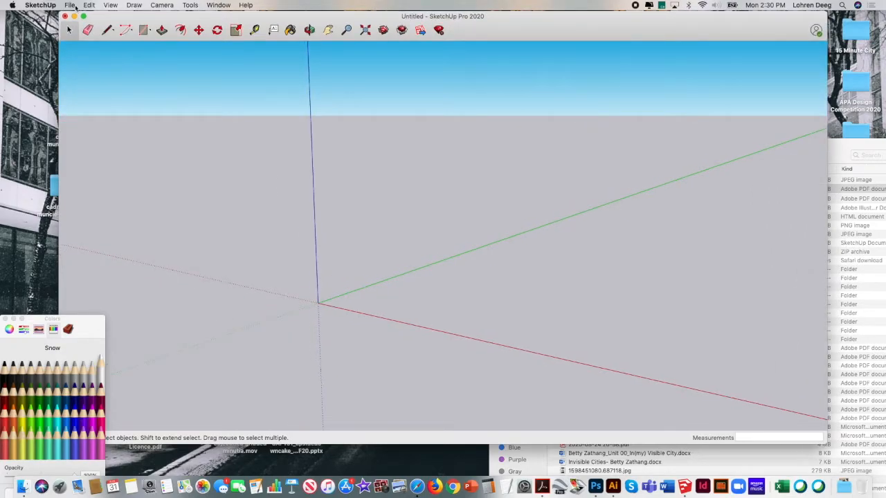
Step: Search the Desktop for 'storer' files in the Import dialog, then cancel it
left_click(75, 6)
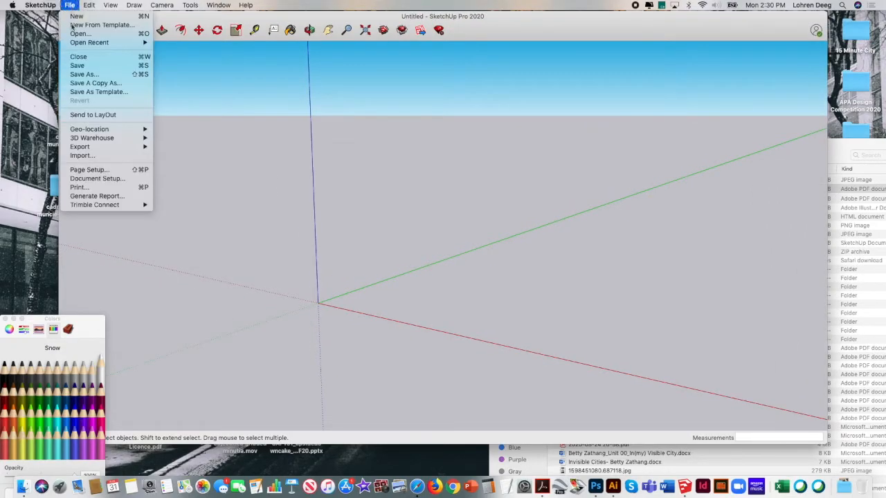
left_click(112, 155)
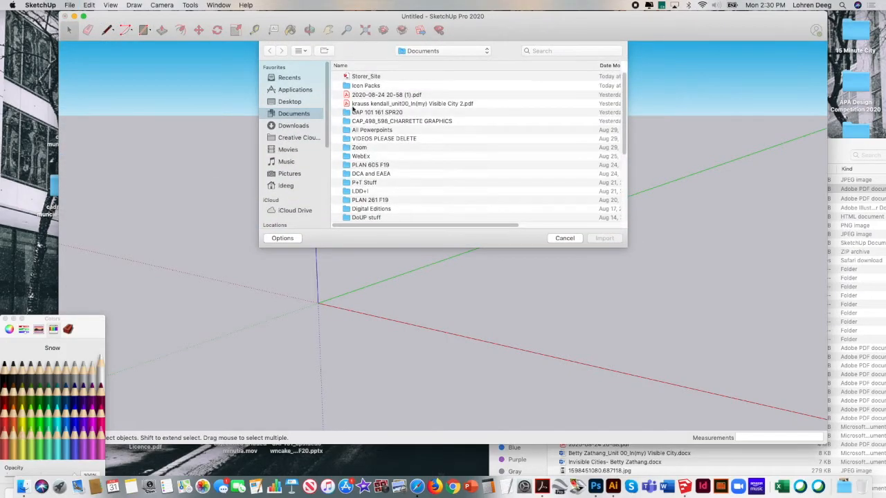
left_click(304, 103)
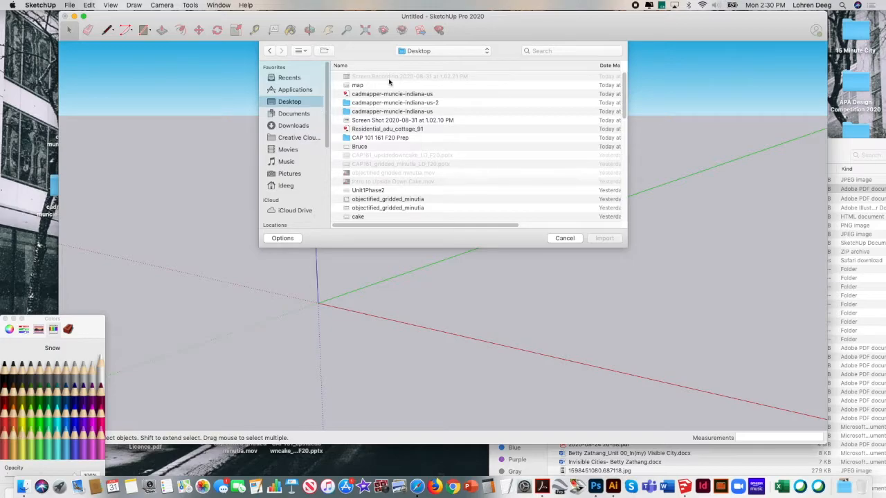
left_click(546, 50)
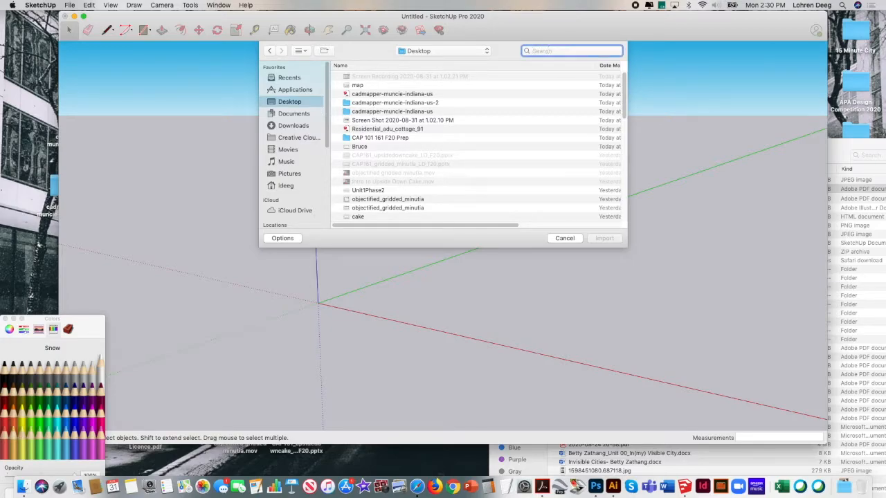
type("storer")
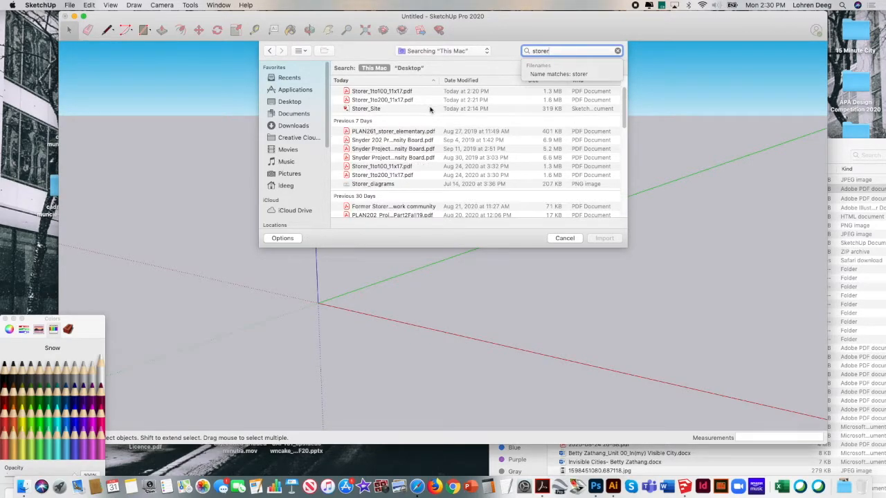
left_click(572, 240)
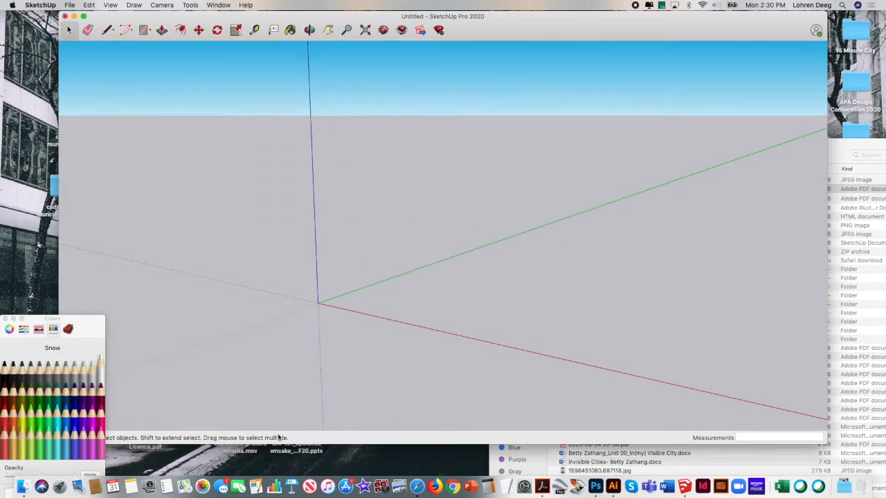
Step: Find Storer_base_image.jpg in the Downloads folder and preview it with Quick Look
left_click(274, 461)
mouse_move(874, 152)
left_mouse_down()
mouse_move(696, 83)
mouse_move(682, 85)
mouse_move(689, 95)
left_mouse_up()
left_click_drag(401, 98, 629, 104)
left_click(653, 137)
key("space")
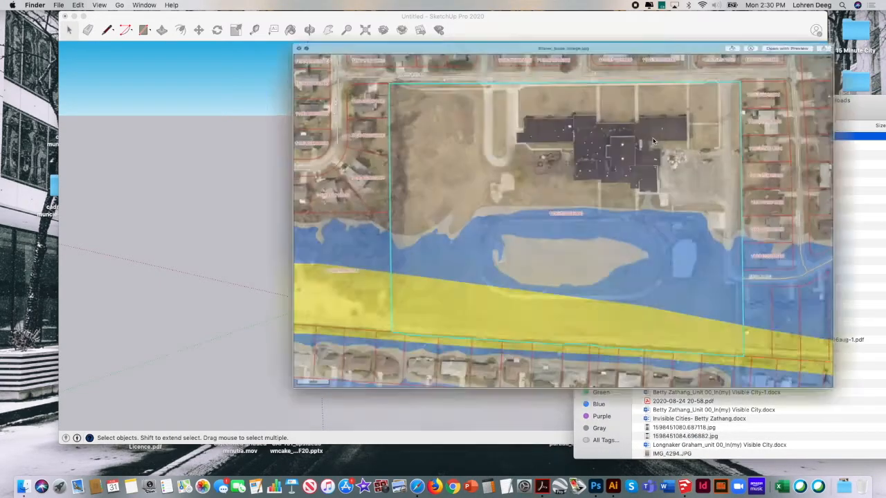
left_click(214, 26)
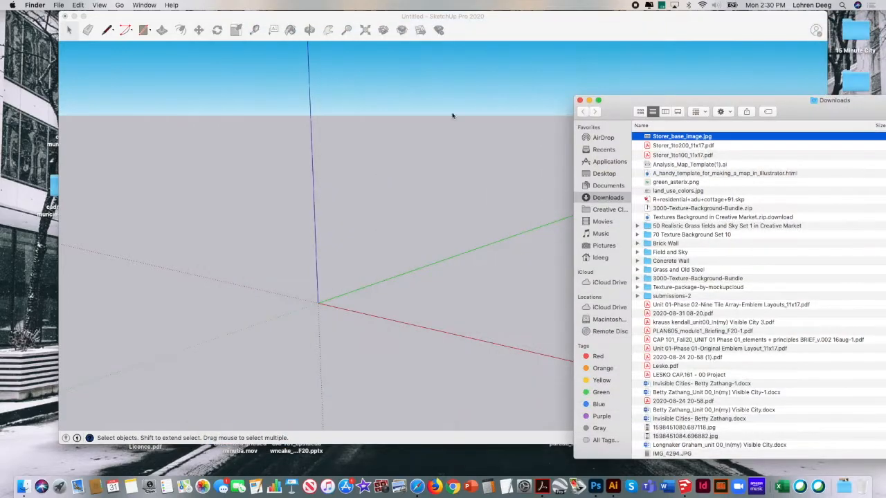
Step: Drag the image into SketchUp and place it flat starting at the origin
mouse_move(649, 138)
left_mouse_down()
mouse_move(341, 304)
mouse_move(323, 303)
left_mouse_up()
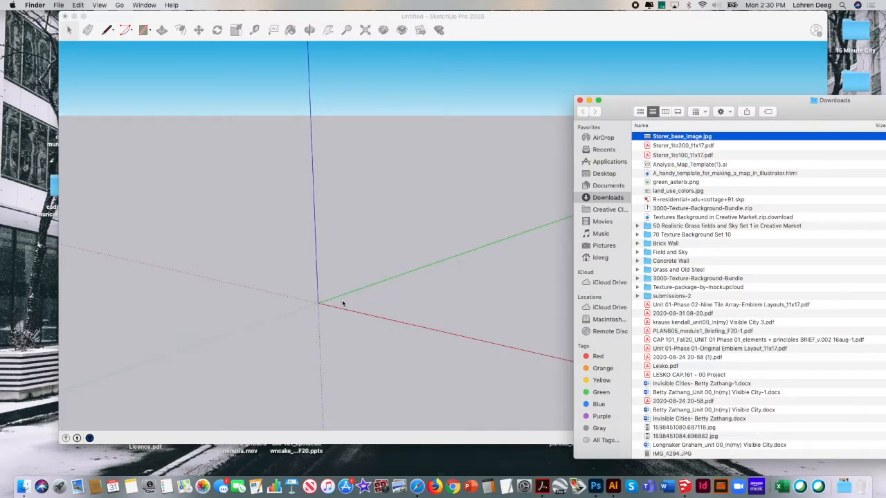
left_click(346, 302)
left_click(318, 303)
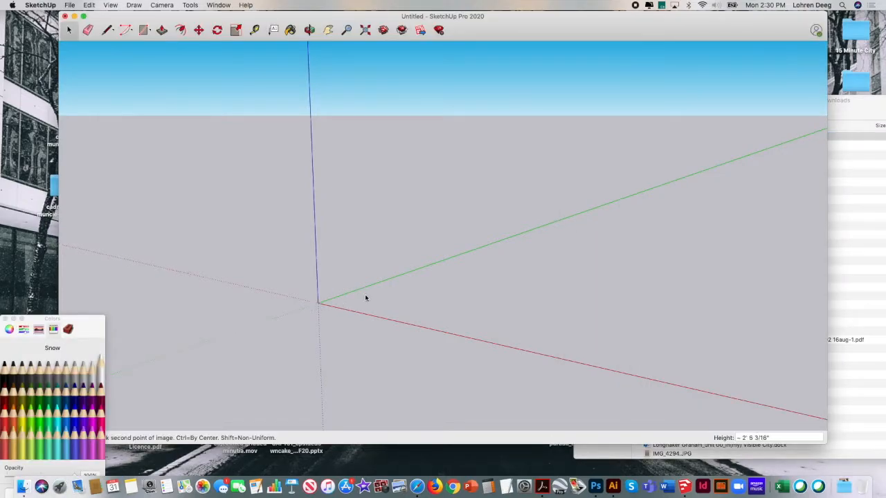
left_click(494, 246)
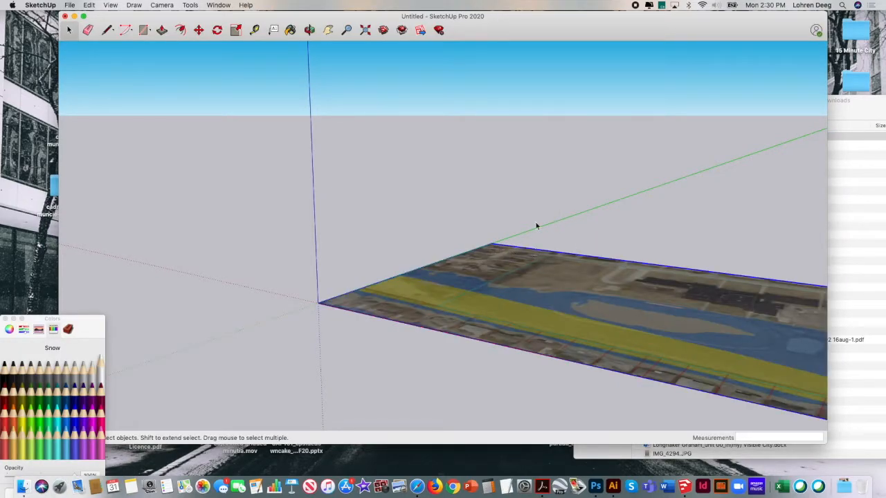
Step: Open the File > Import dialog again and cancel it without importing
left_click(310, 30)
left_click(70, 5)
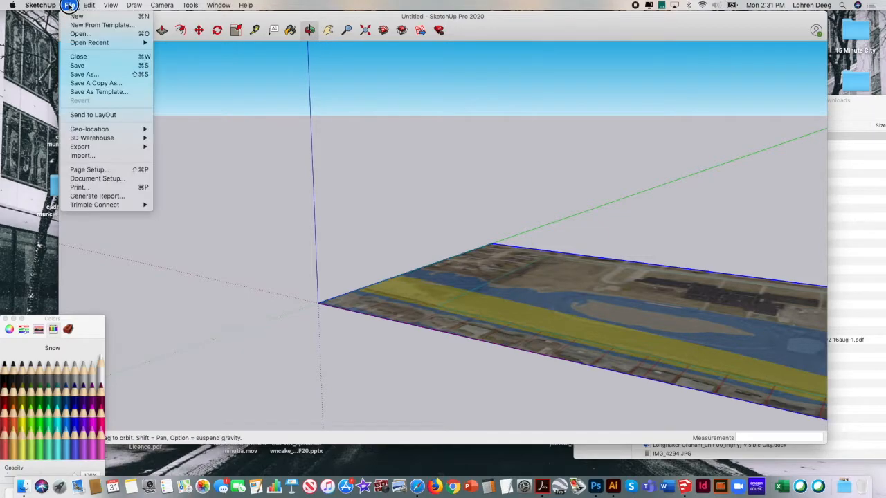
left_click(124, 155)
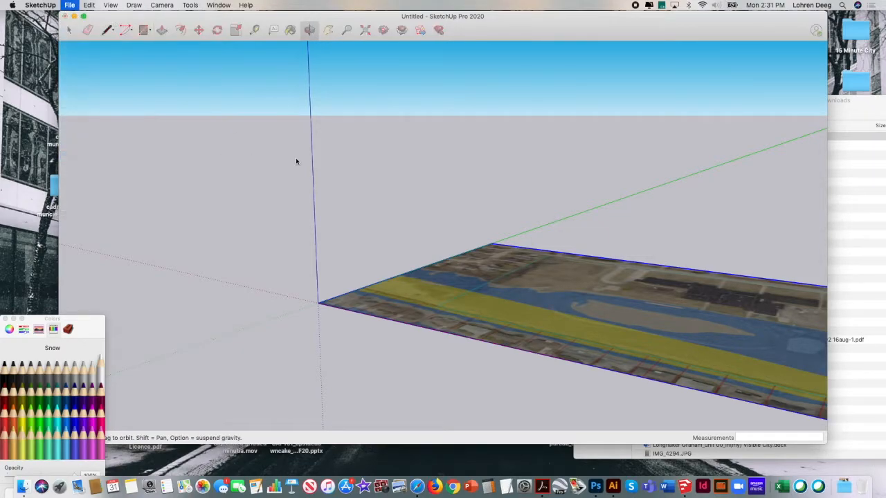
left_click(563, 238)
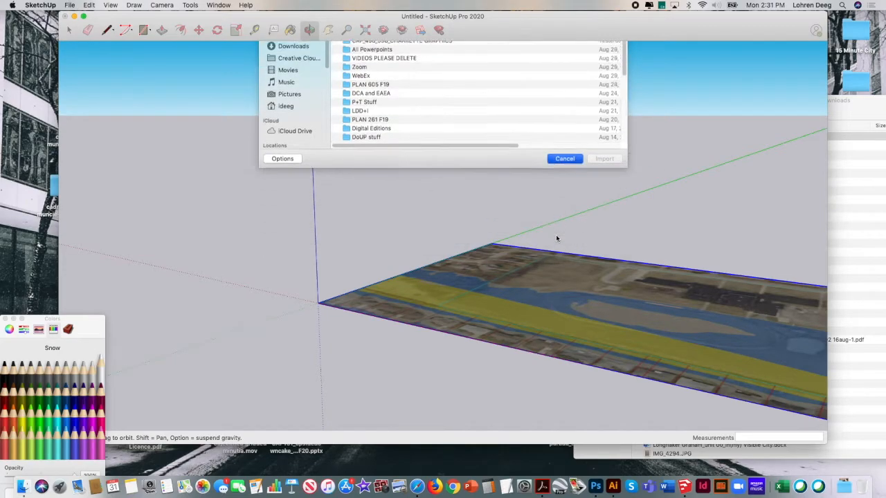
Step: Orbit, zoom and pan until the map's 100 ft scale bar is centred close-up
left_click(309, 32)
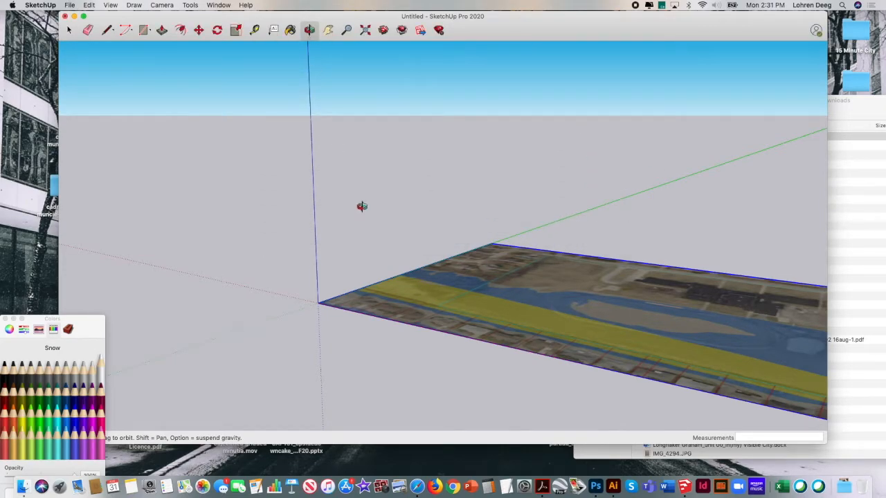
left_click_drag(421, 180, 568, 238)
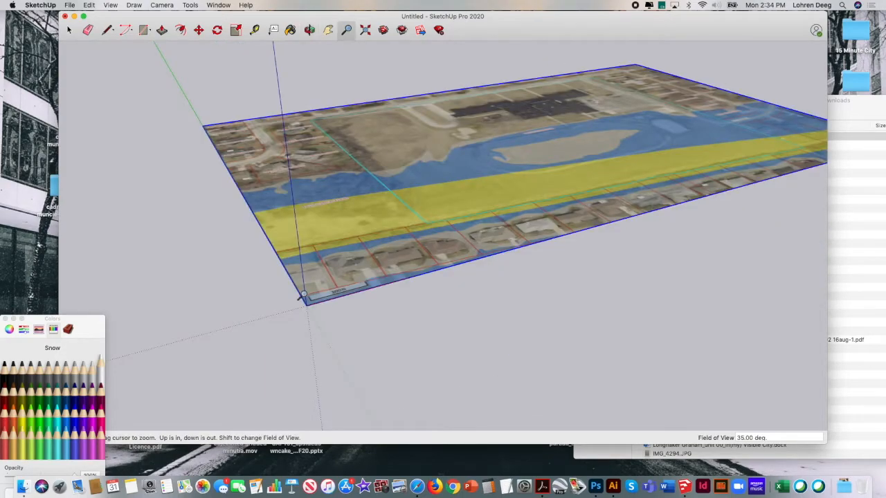
left_click_drag(303, 296, 510, 178)
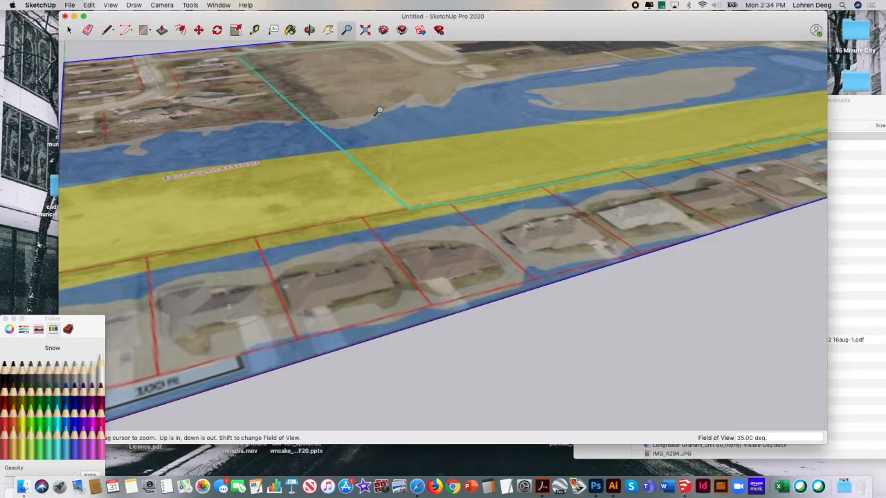
left_click(328, 30)
left_click_drag(283, 249, 413, 210)
left_click(346, 30)
left_click_drag(313, 277, 361, 214)
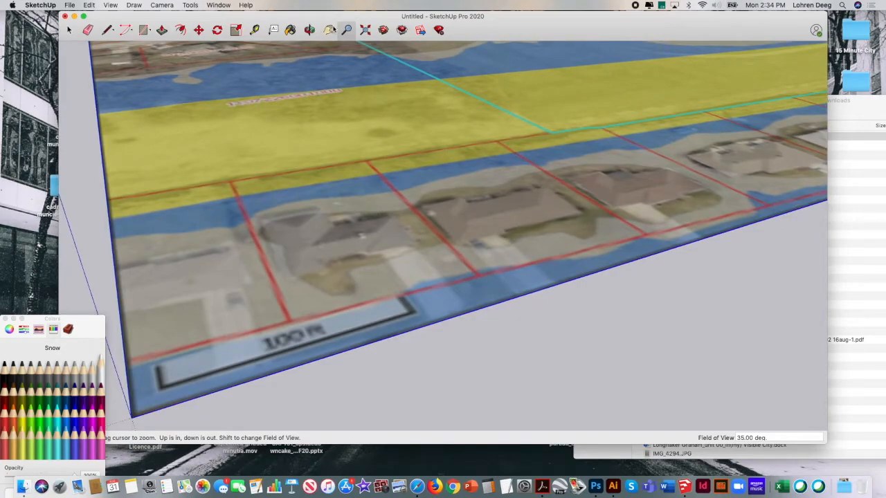
left_click(327, 30)
left_click_drag(326, 122, 368, 190)
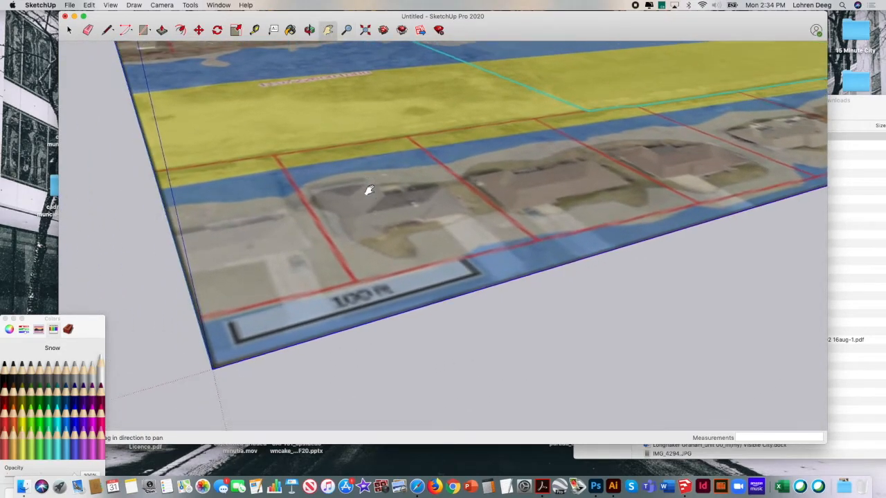
left_click(254, 31)
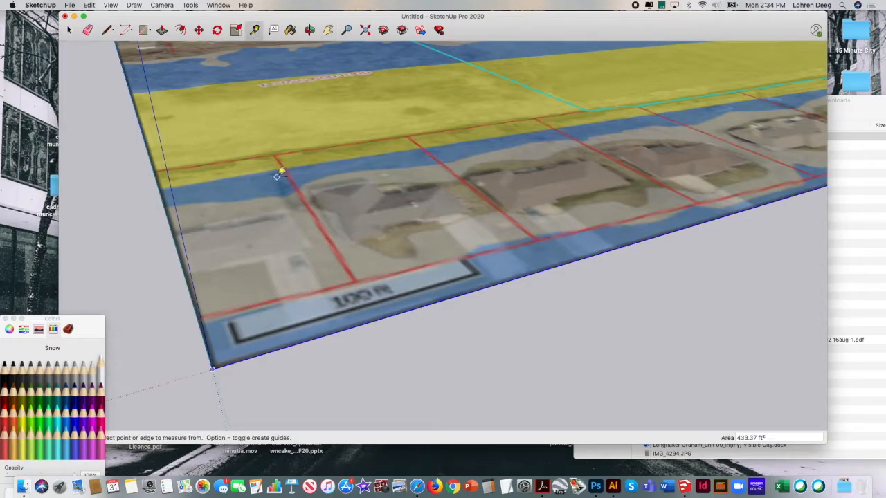
Step: Measure the scale bar end to end, set it to 100', resize the model, and zoom extents
left_click(233, 326)
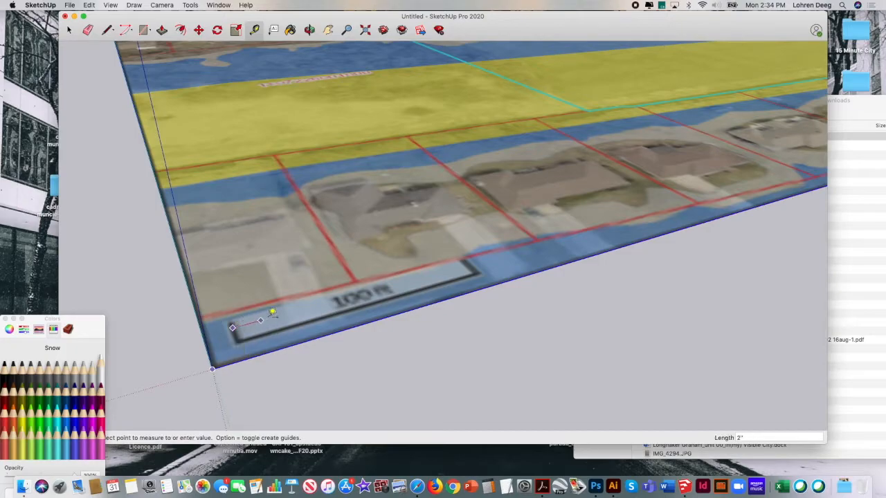
left_click(471, 259)
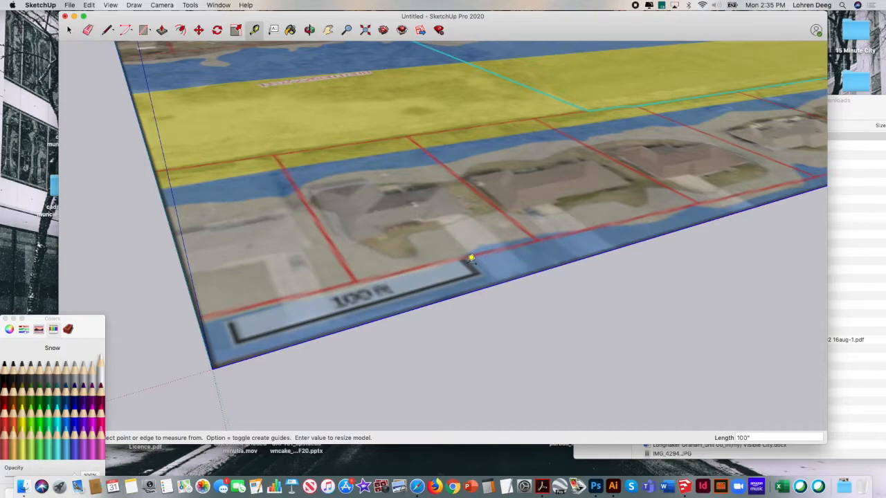
key("Return")
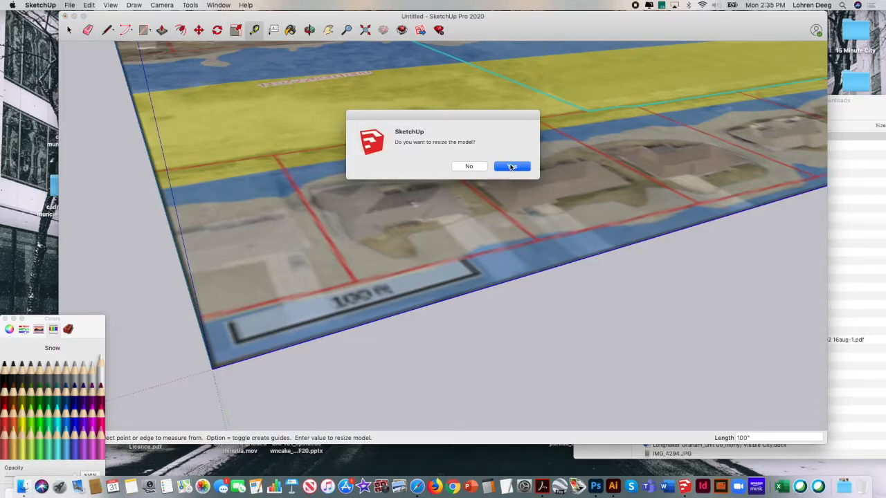
left_click(511, 167)
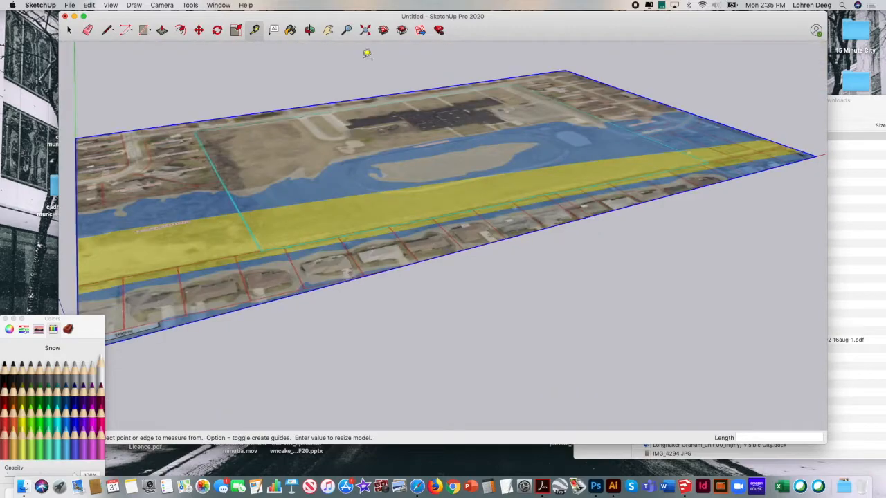
left_click(365, 29)
Step: Draw lines along the cyan boundary's western edge, then begin measuring an offset from it
left_click(310, 30)
mouse_move(274, 122)
left_mouse_down()
mouse_move(344, 196)
mouse_move(367, 201)
left_mouse_up()
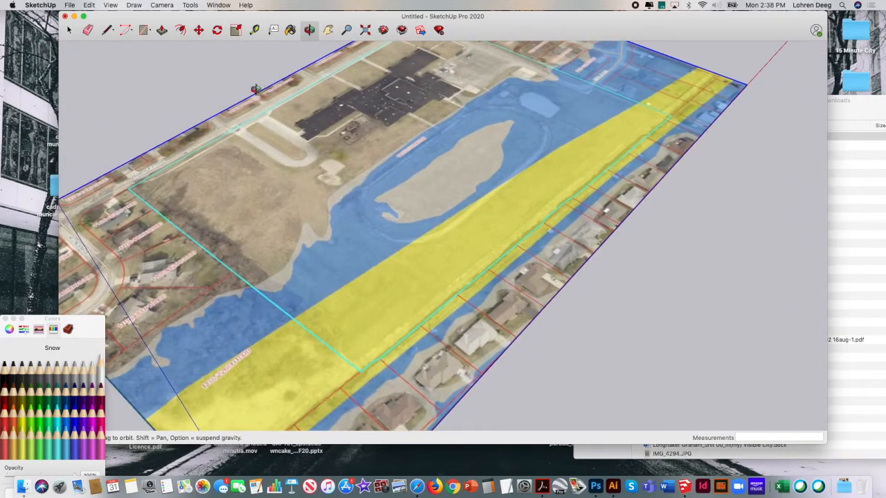
left_click(107, 30)
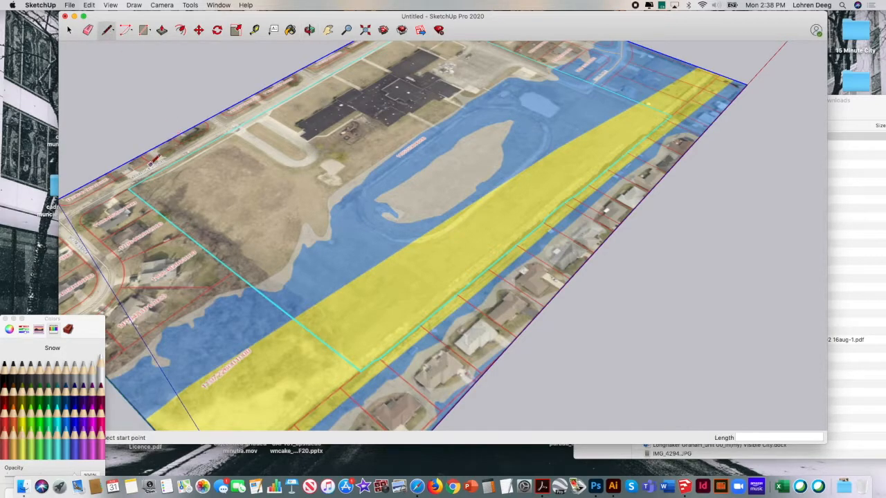
left_click(130, 187)
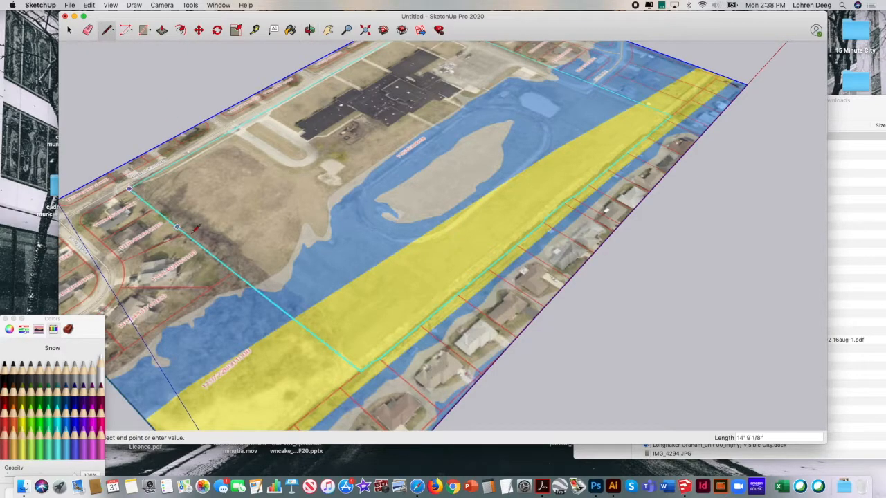
left_click(359, 372)
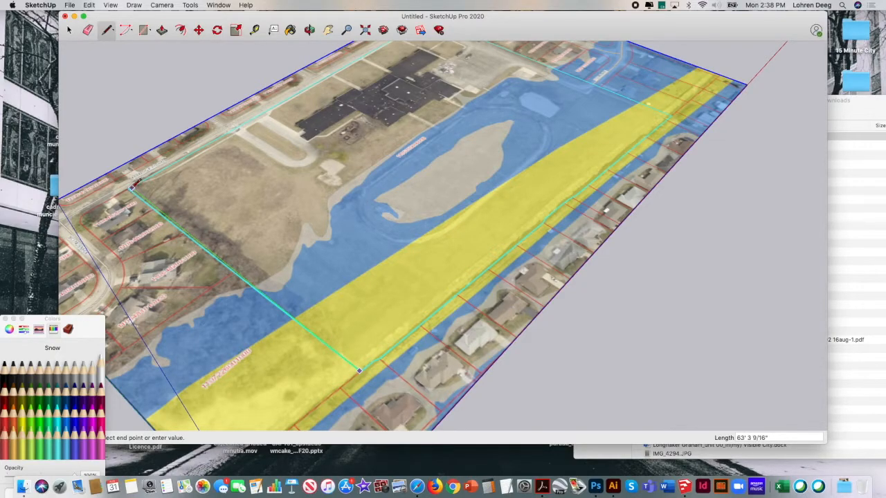
left_click(131, 186)
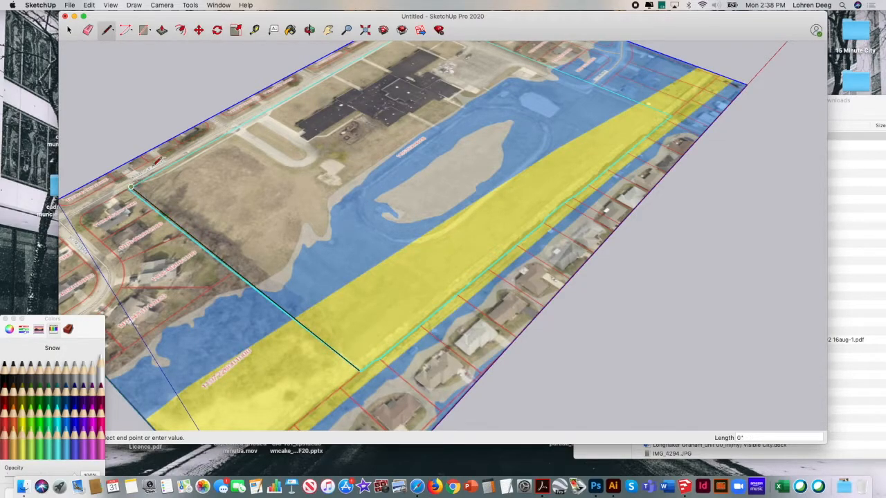
key("Escape")
left_click(254, 30)
left_click(215, 252)
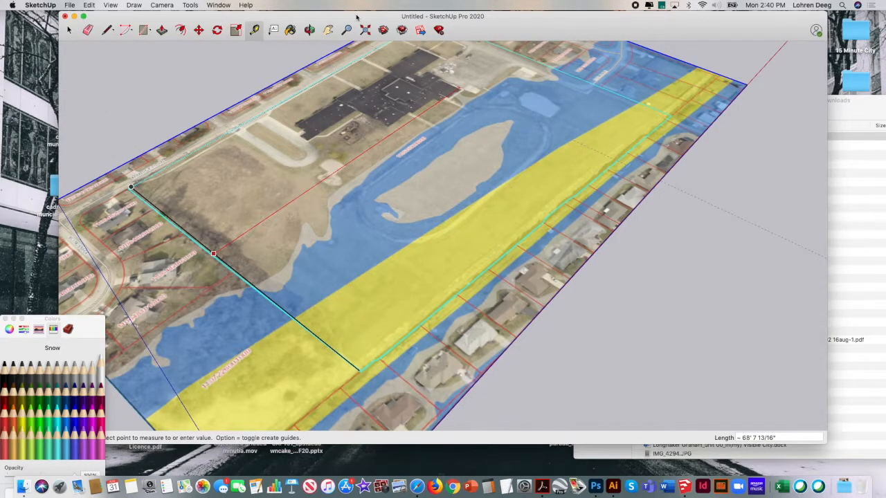
Step: Pull two guide lines off the traced boundary, the first set 6' away
left_click_drag(357, 17, 400, 14)
key("Escape")
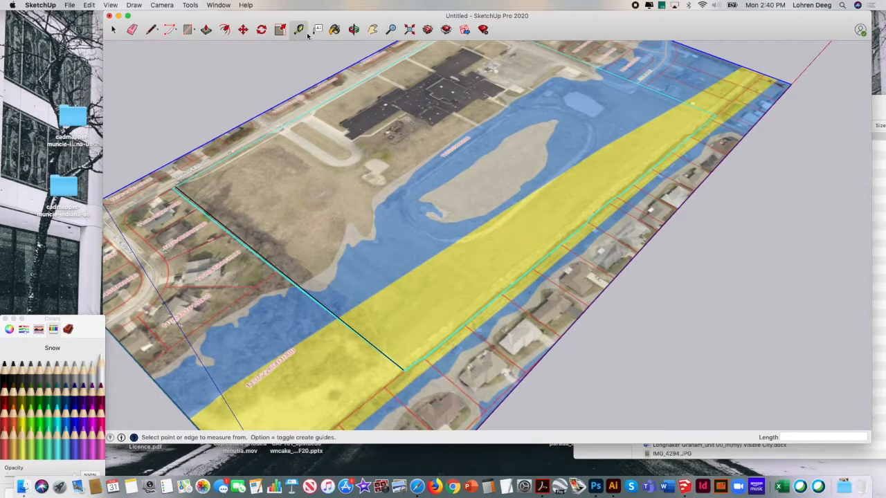
left_click(263, 253)
left_click(259, 253)
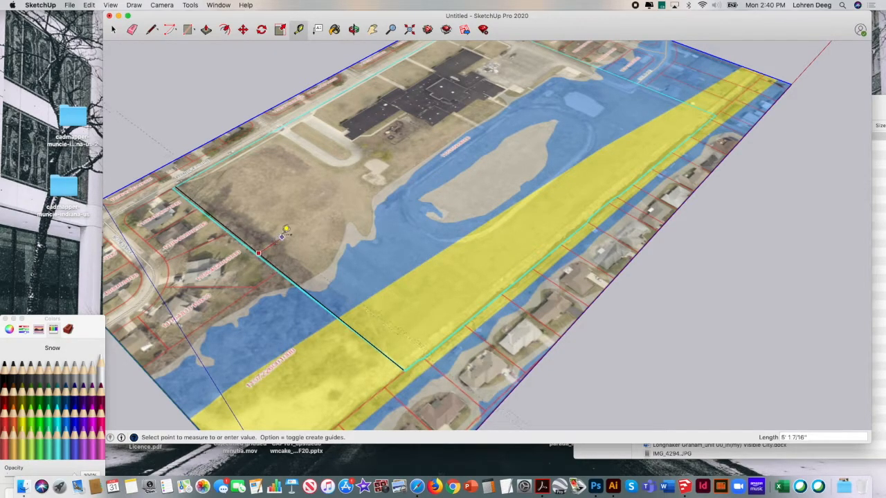
type("6'")
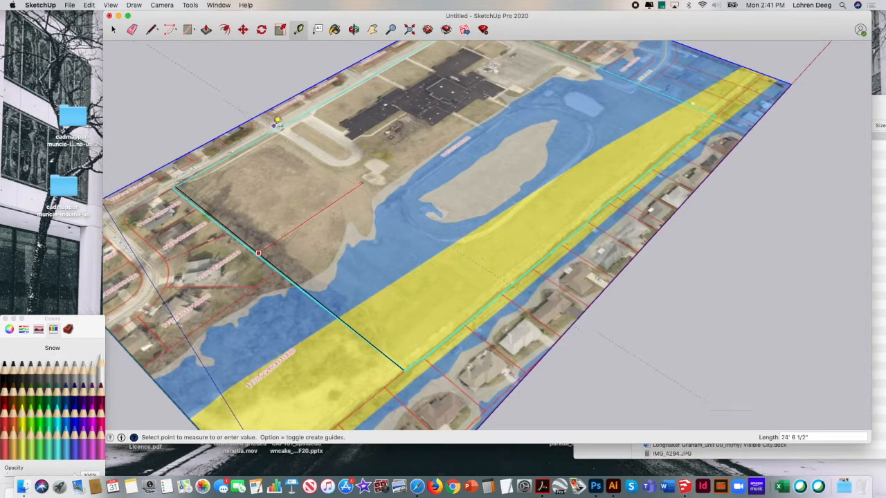
left_click(267, 124)
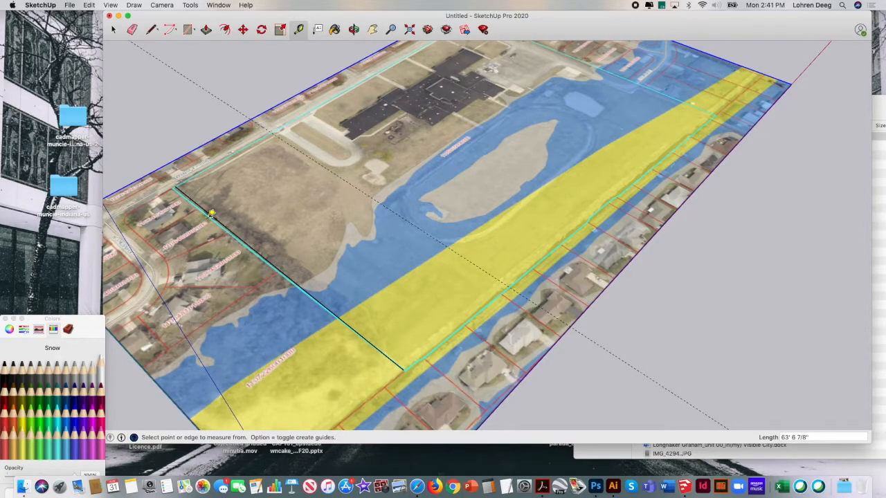
left_click(211, 215)
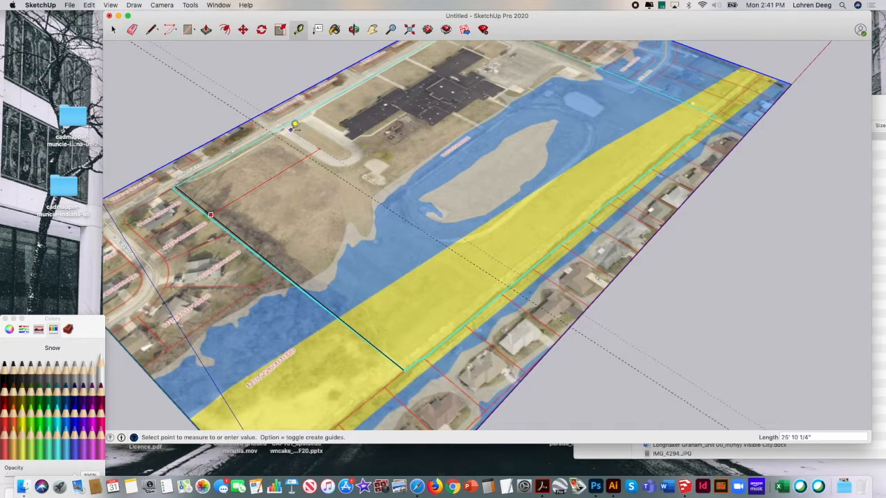
left_click(294, 124)
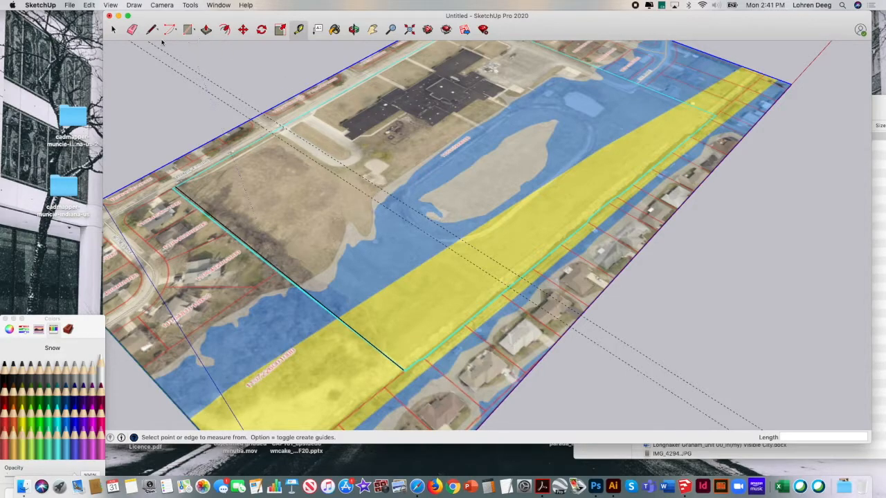
Step: Draw a line from the parcel's bottom corner along the yellow strip's inner edge
key("l")
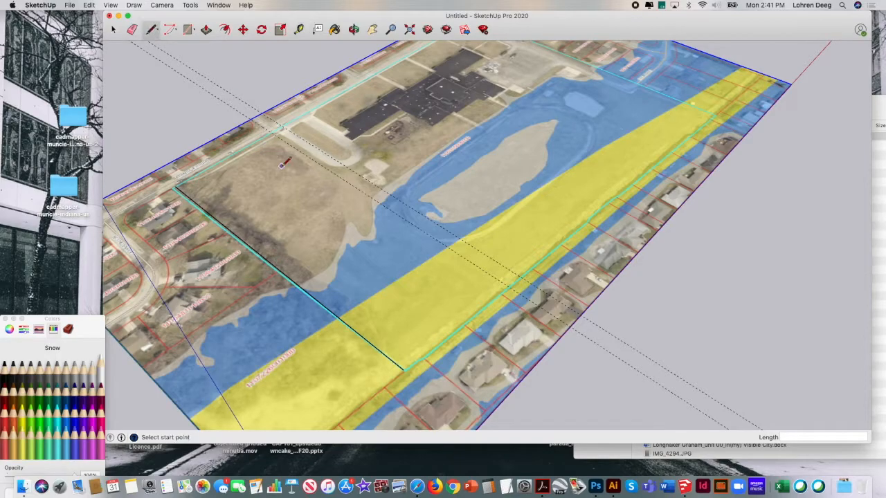
left_click(403, 370)
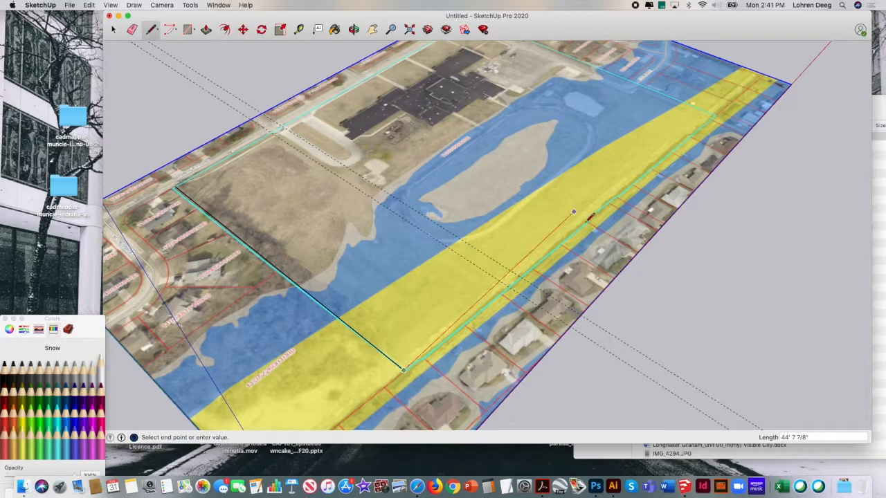
left_click(714, 115)
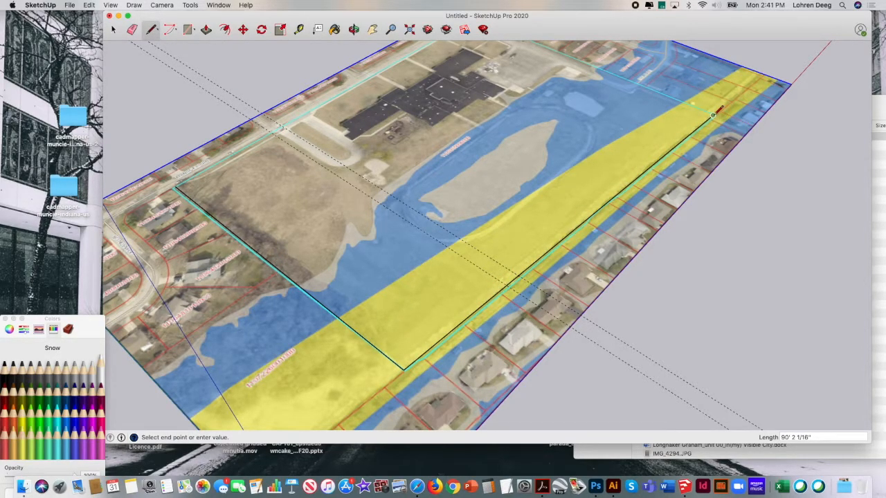
key("Escape")
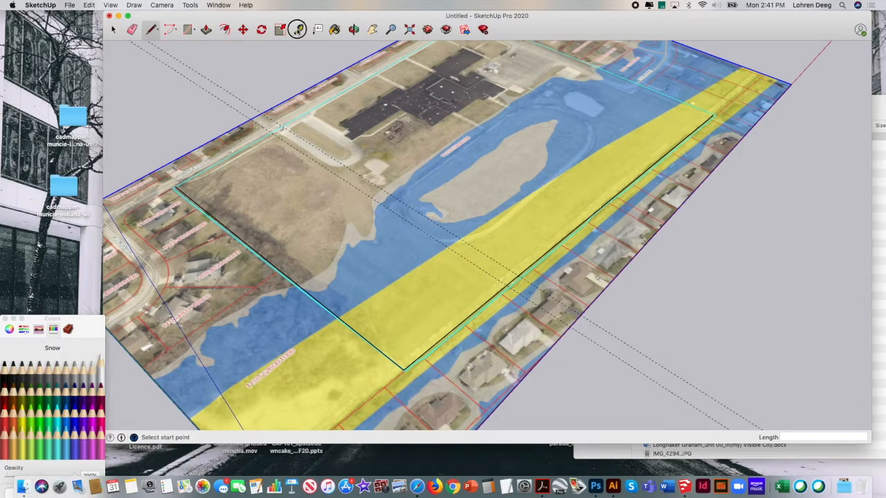
Step: Place a guide about 34 feet from the yellow strip edge and measure another offset
left_click(299, 29)
left_click(555, 244)
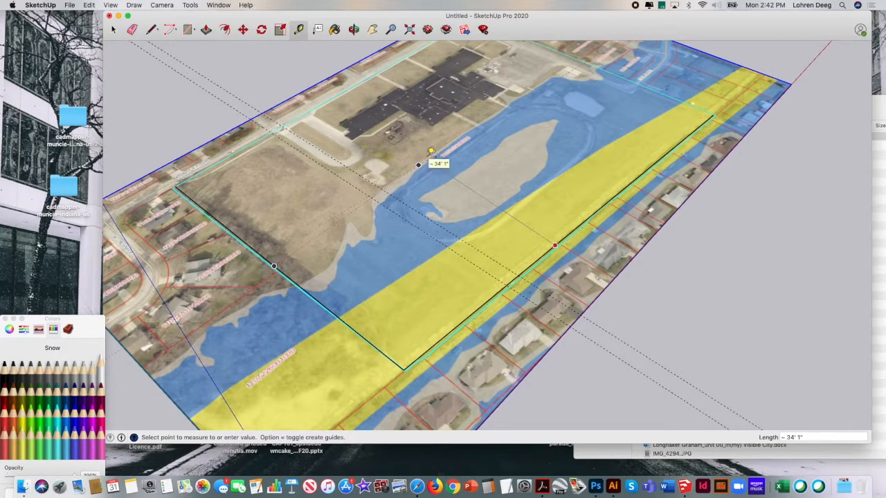
left_click(432, 149)
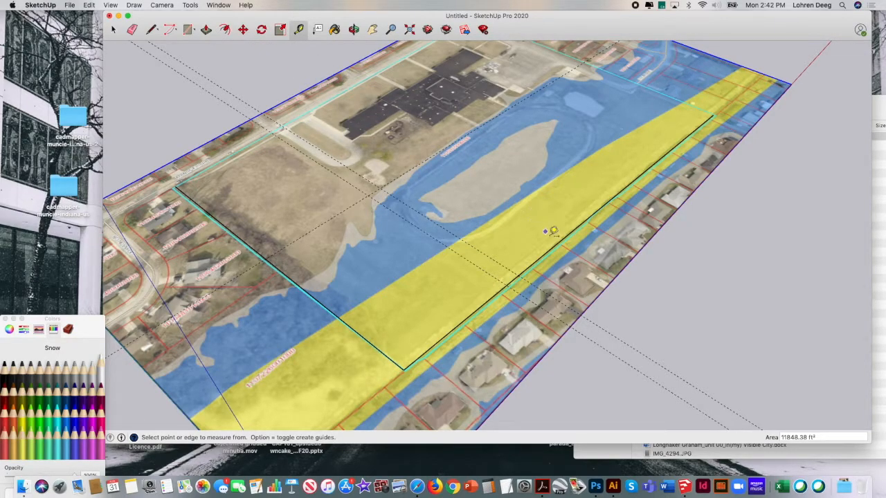
left_click(551, 247)
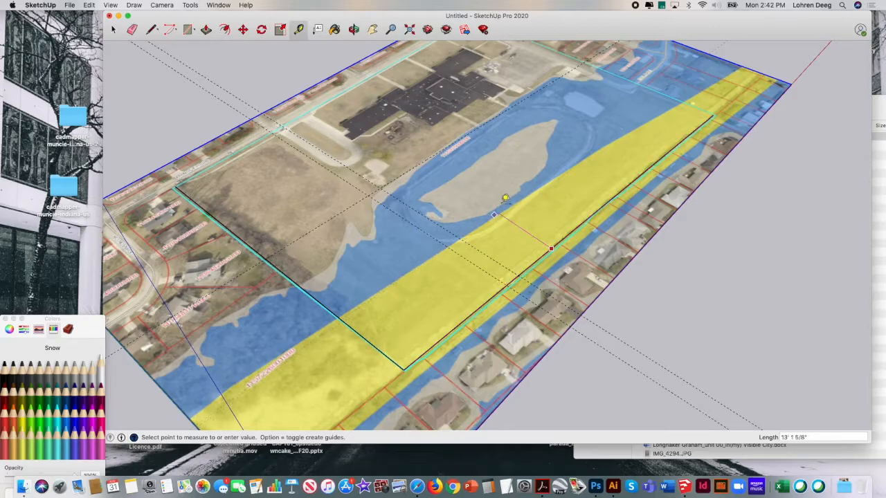
left_click(498, 203)
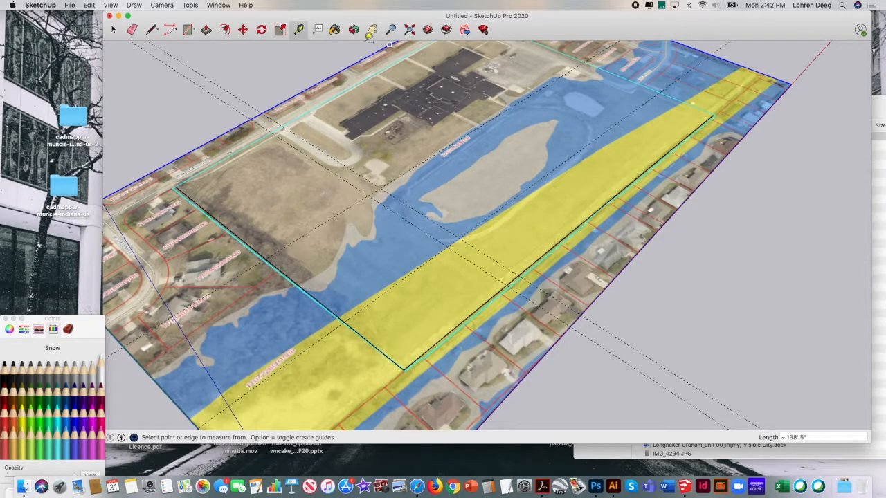
left_click(353, 30)
left_click_drag(443, 104, 394, 141)
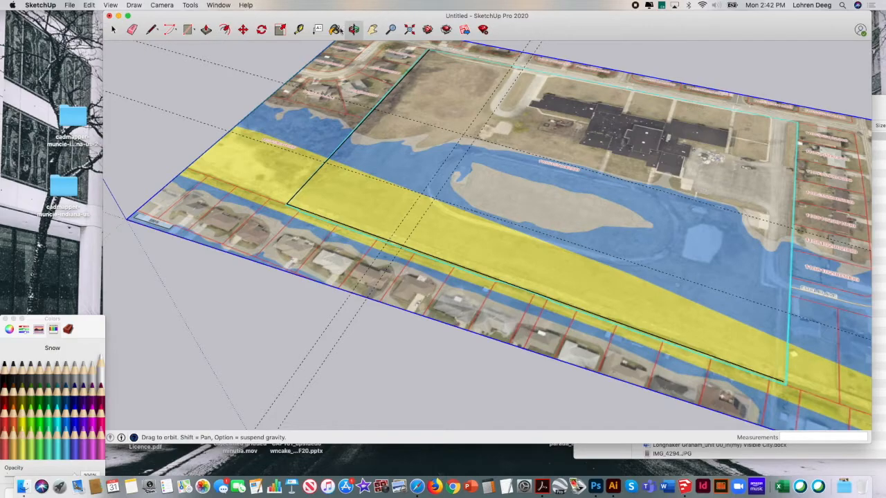
Step: Add four more guides off the parcel's top edge and the strip's lower edge
left_click(299, 29)
left_click(404, 74)
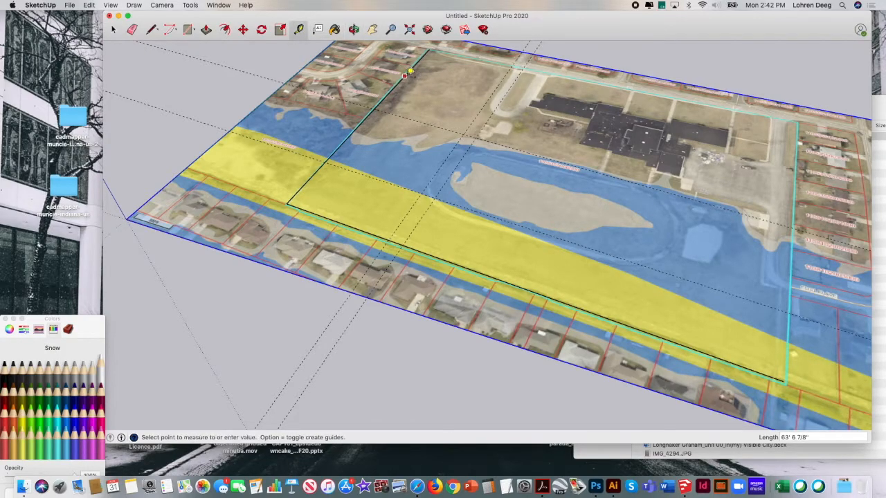
left_click(732, 114)
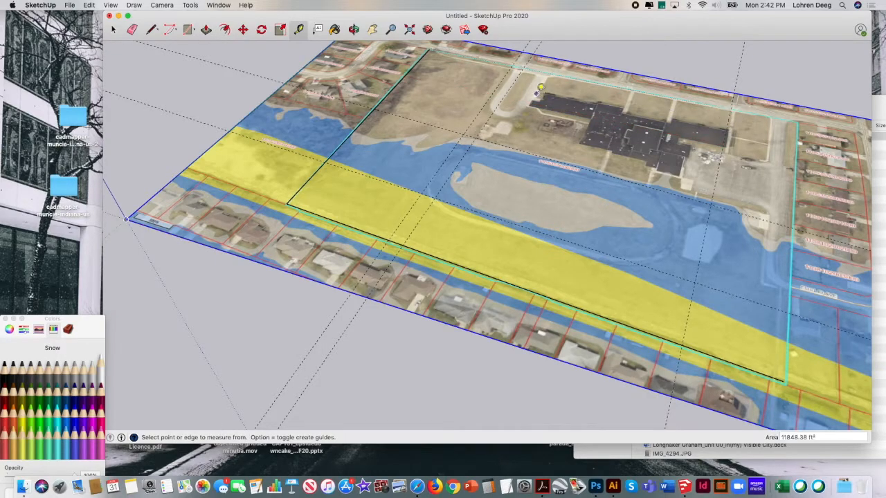
left_click(403, 79)
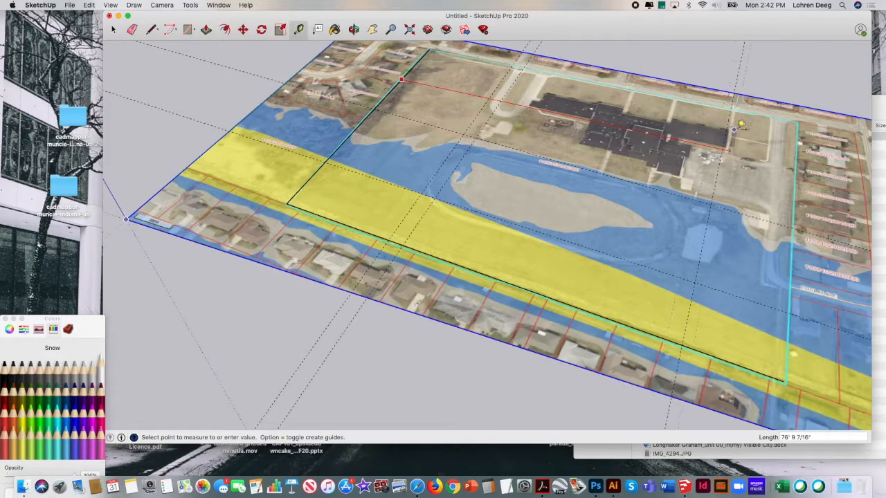
left_click(740, 129)
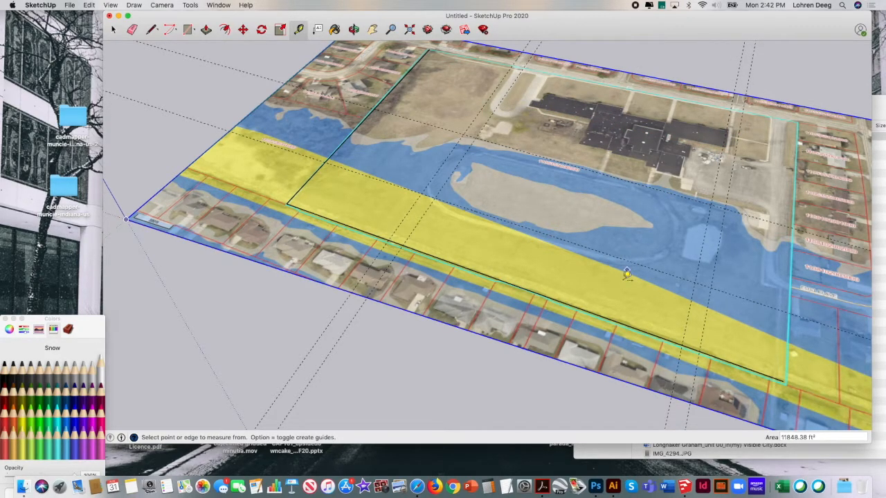
left_click(610, 317)
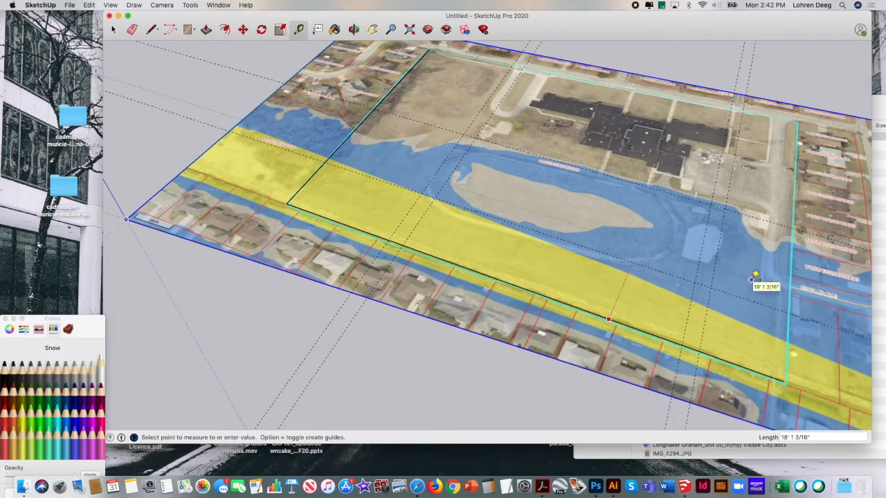
left_click(751, 279)
left_click(665, 339)
left_click(748, 257)
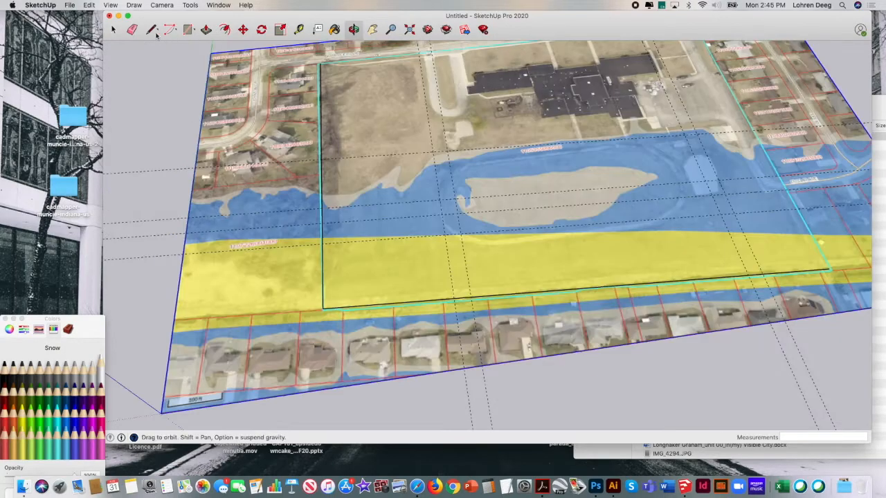
Step: Outline the first lot from the parcel's top-left corner to form a new face
key("l")
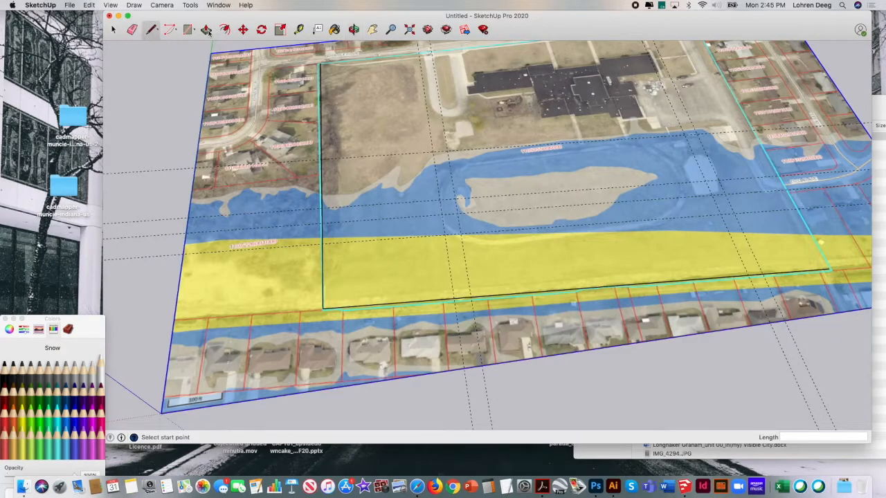
left_click(321, 61)
left_click(418, 52)
left_click(433, 152)
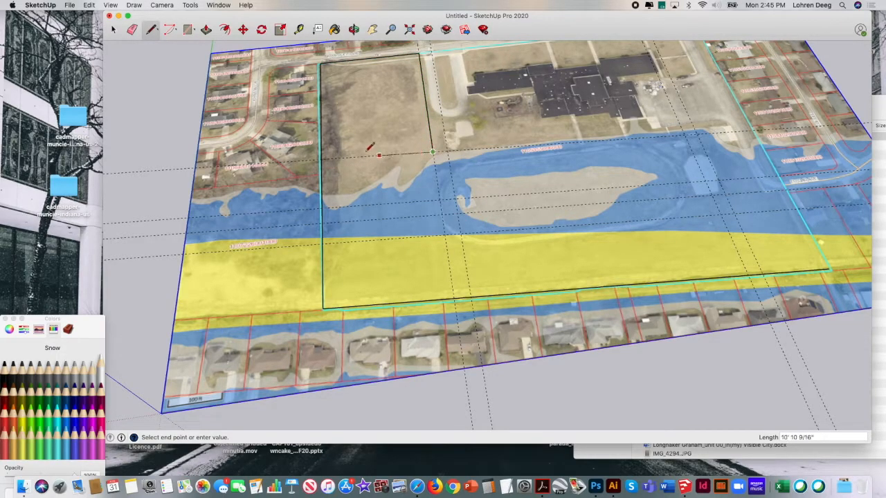
left_click(321, 158)
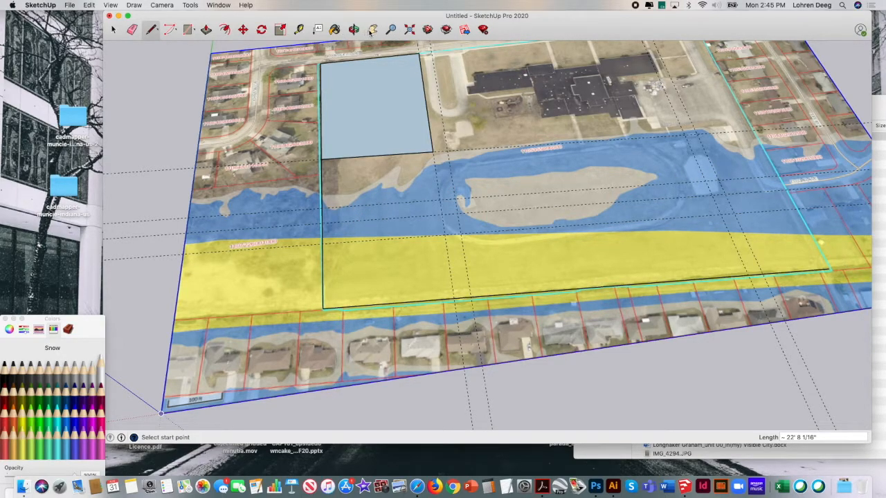
Step: Draw the second lot's four edges, closing it into a face
left_click(373, 29)
left_click_drag(459, 99, 343, 148)
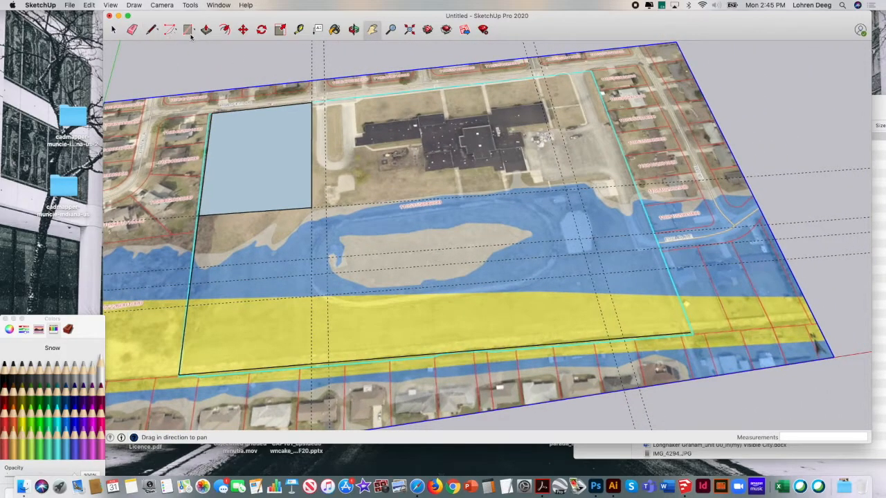
left_click(158, 31)
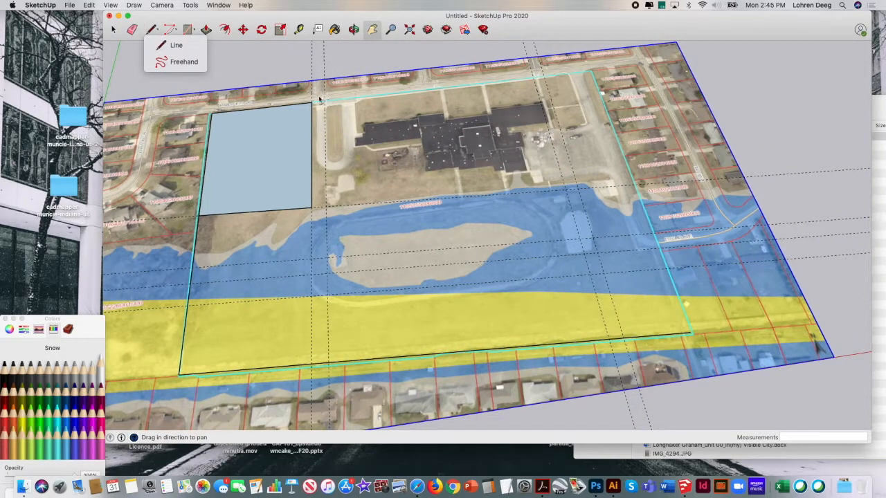
left_click(176, 45)
left_click(311, 101)
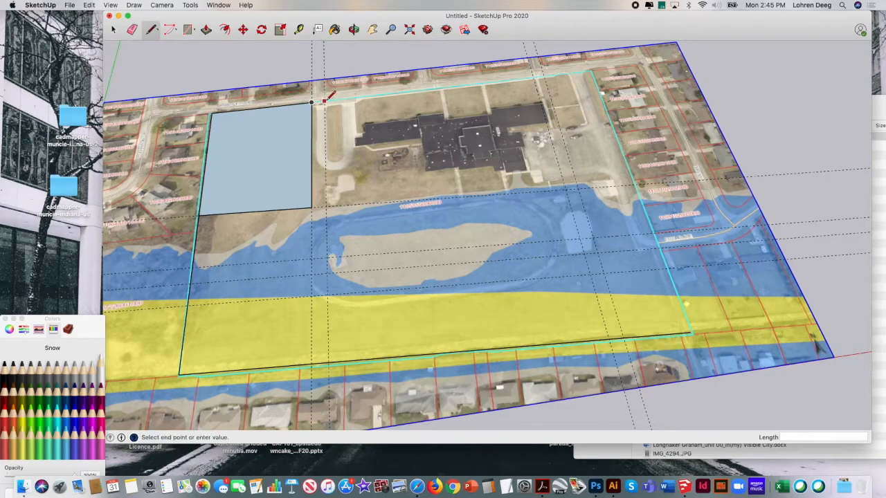
left_click(325, 206)
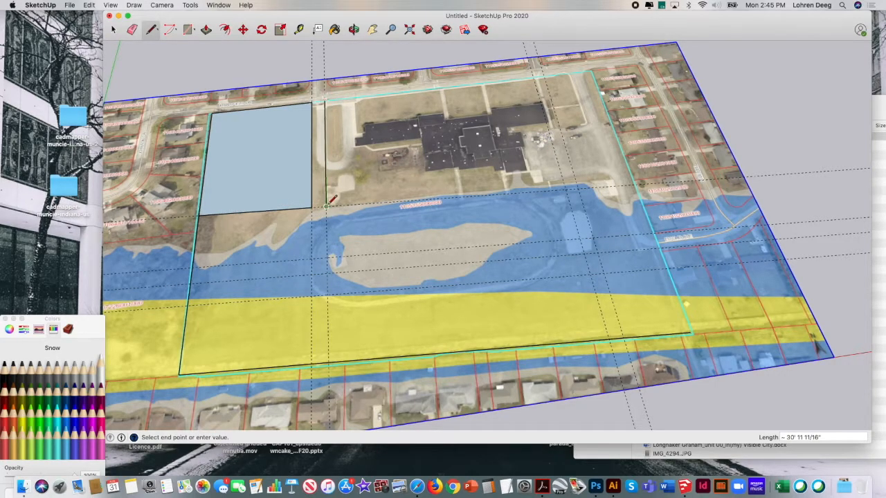
left_click(565, 188)
left_click(534, 78)
left_click(326, 102)
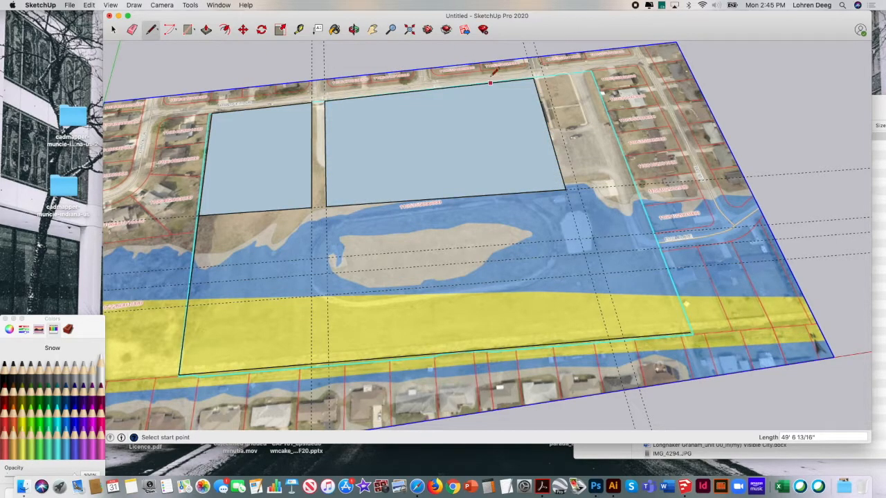
Step: Draw the third lot beside the second, closing it into a face
left_click(544, 77)
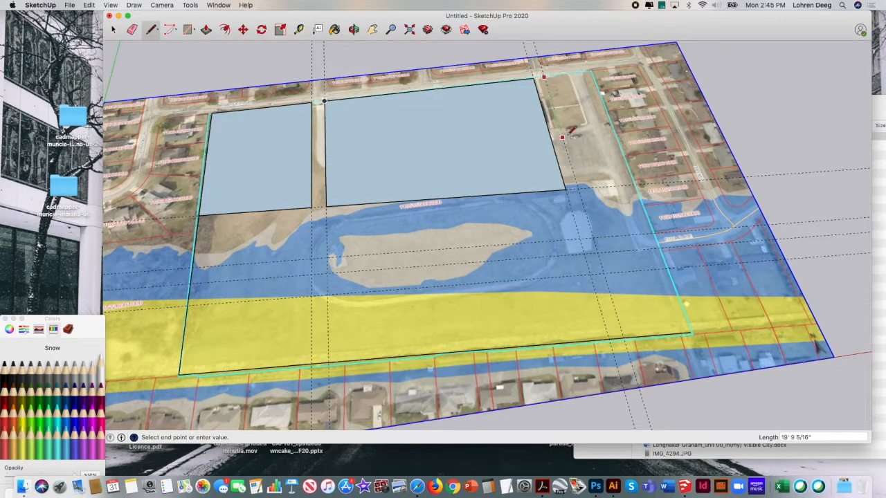
left_click(578, 189)
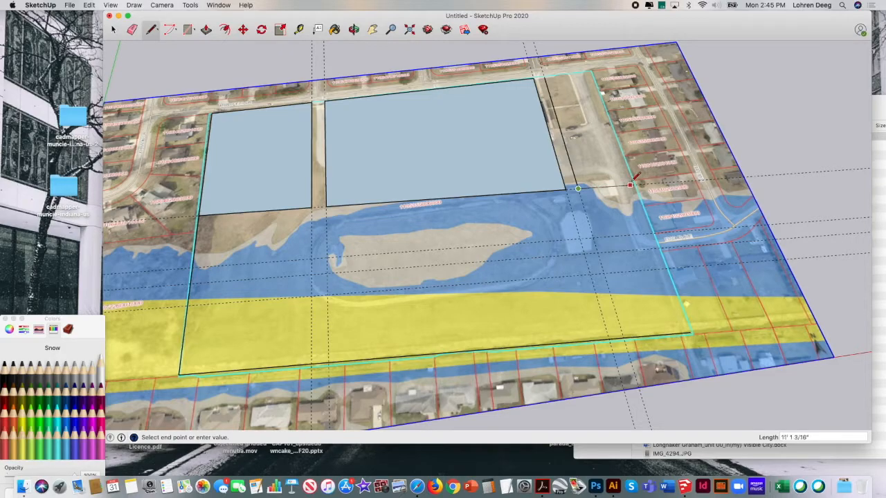
left_click(633, 186)
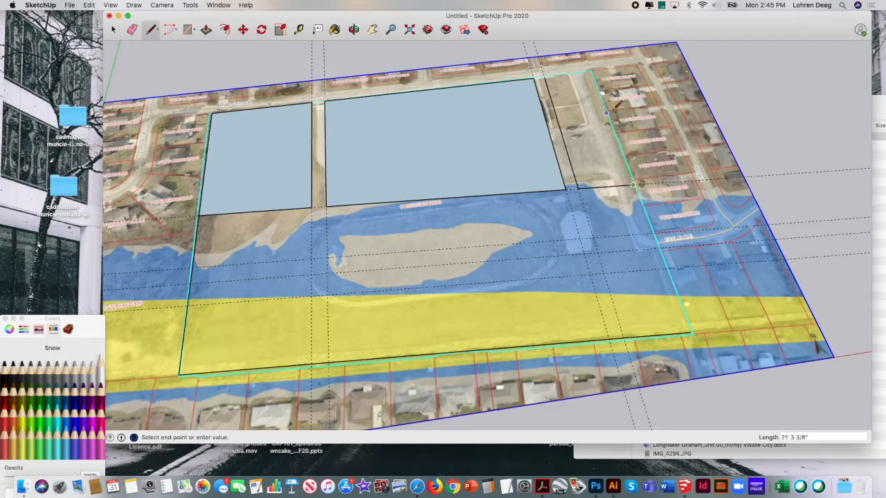
left_click(592, 71)
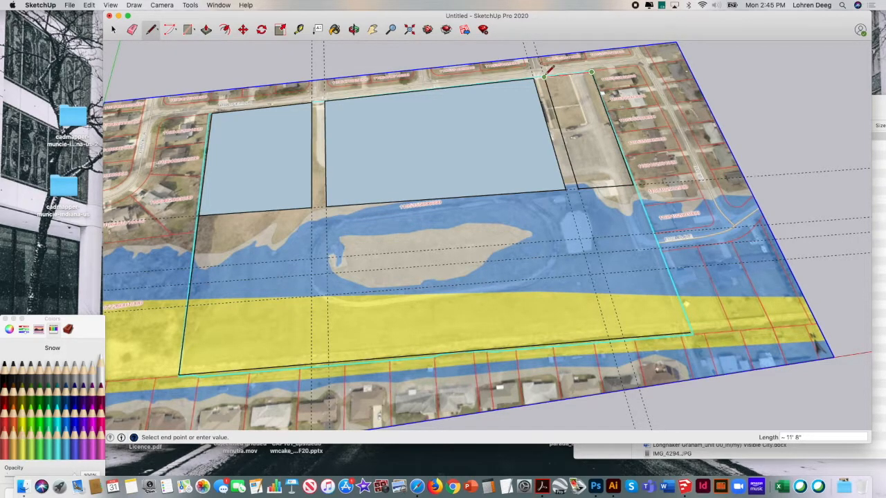
left_click(545, 77)
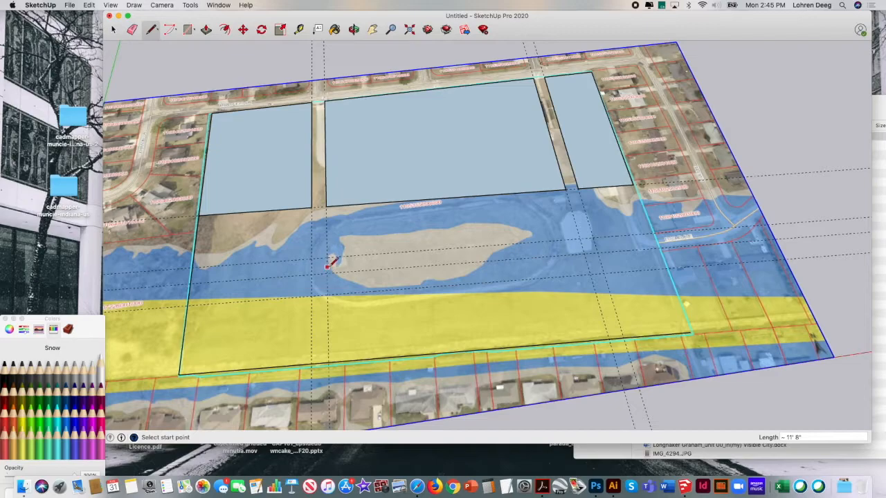
Step: Draw cross lines closing lower faces under the middle, left and right lots
left_click(327, 258)
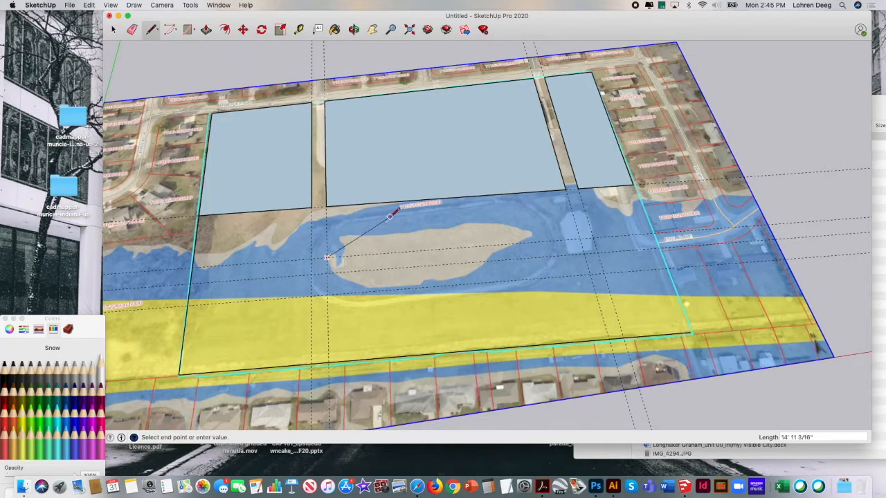
left_click(327, 257)
left_click(580, 239)
left_click(566, 188)
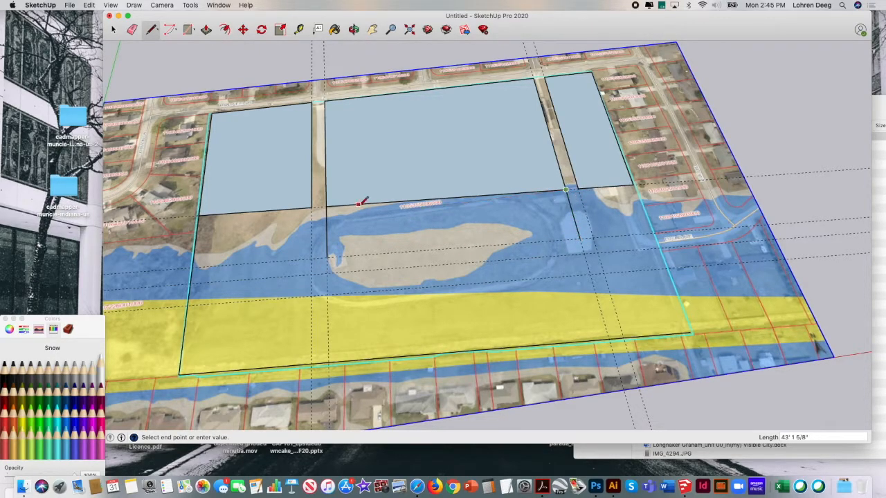
left_click(327, 257)
left_click(580, 239)
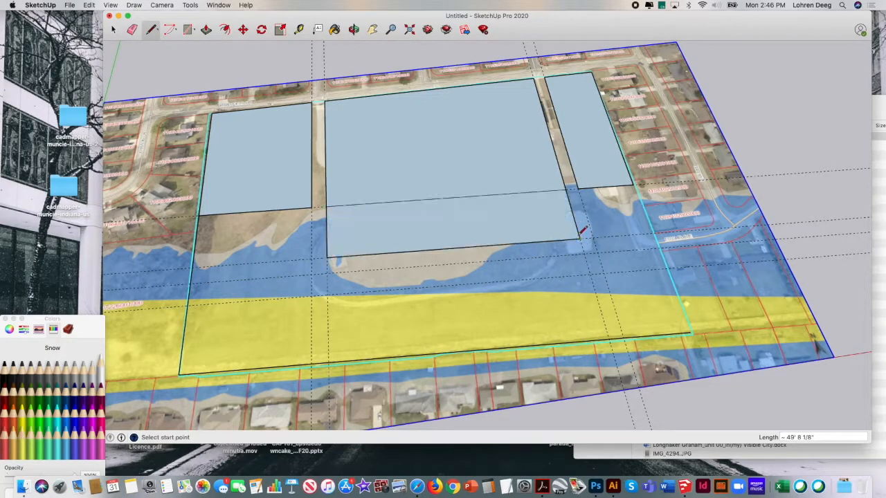
left_click(311, 259)
left_click(193, 267)
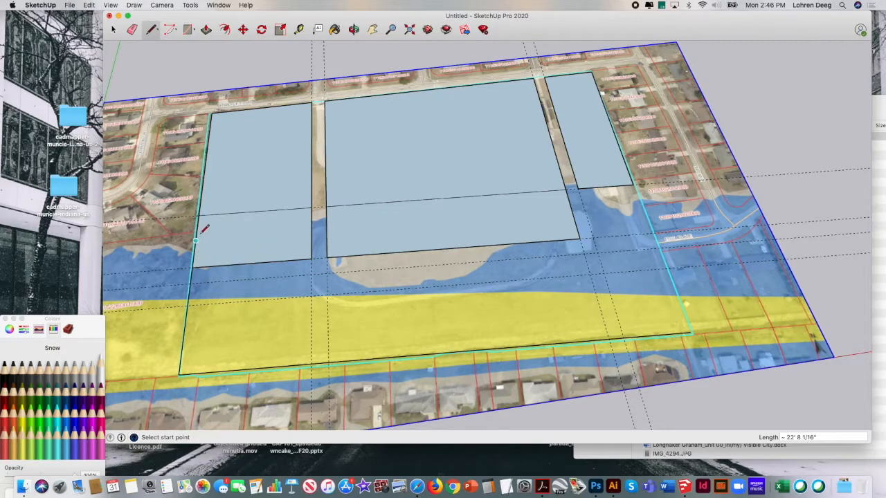
left_click(578, 187)
left_click(593, 237)
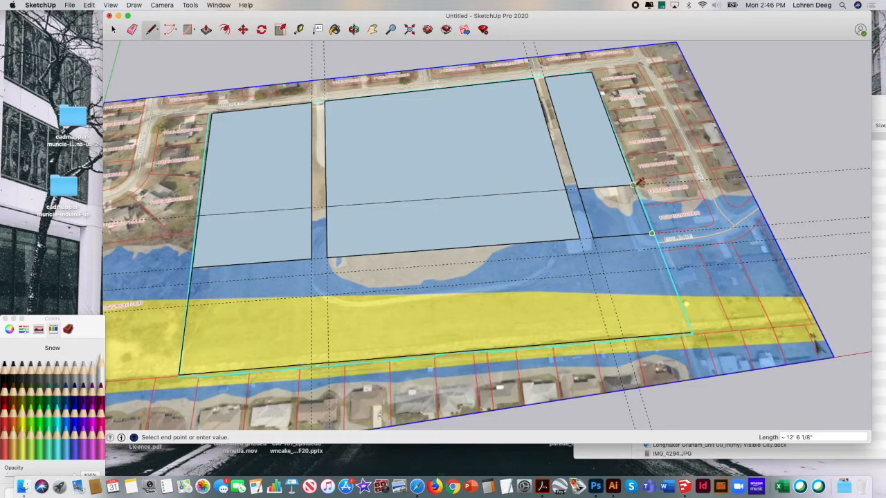
left_click(651, 236)
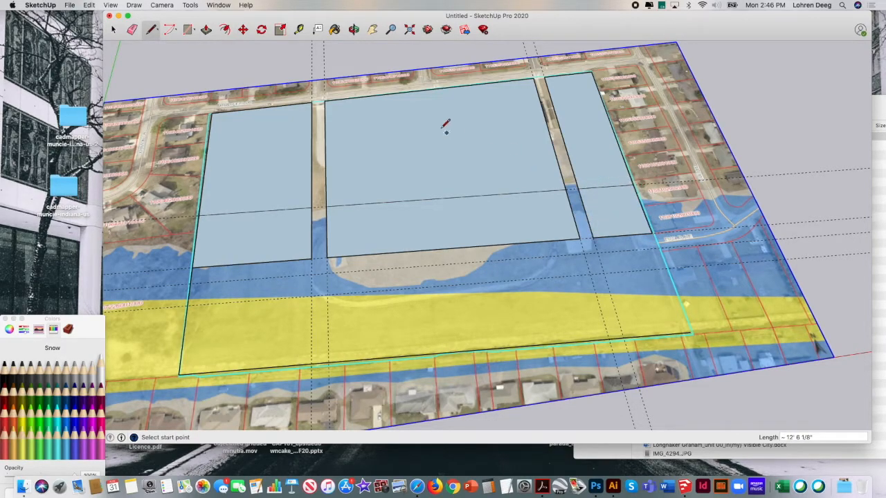
left_click(113, 29)
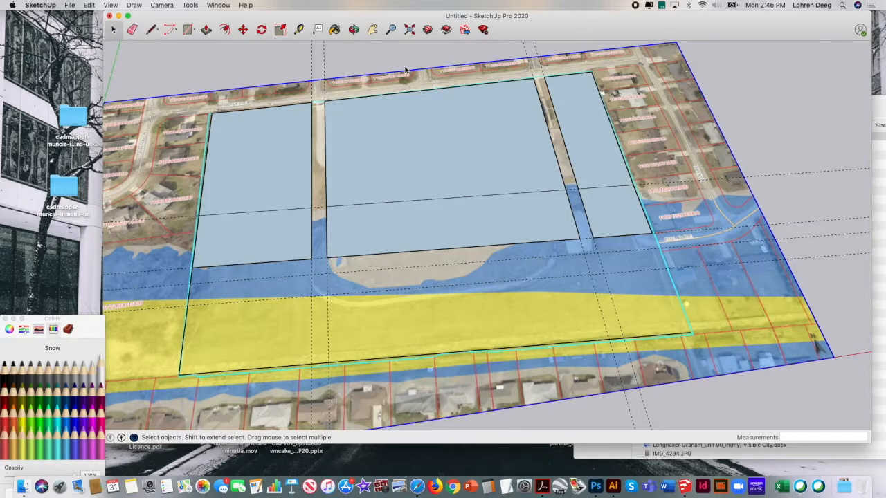
Step: Tilt the view and select all the blue lot faces
left_click(354, 29)
left_click_drag(488, 166, 391, 160)
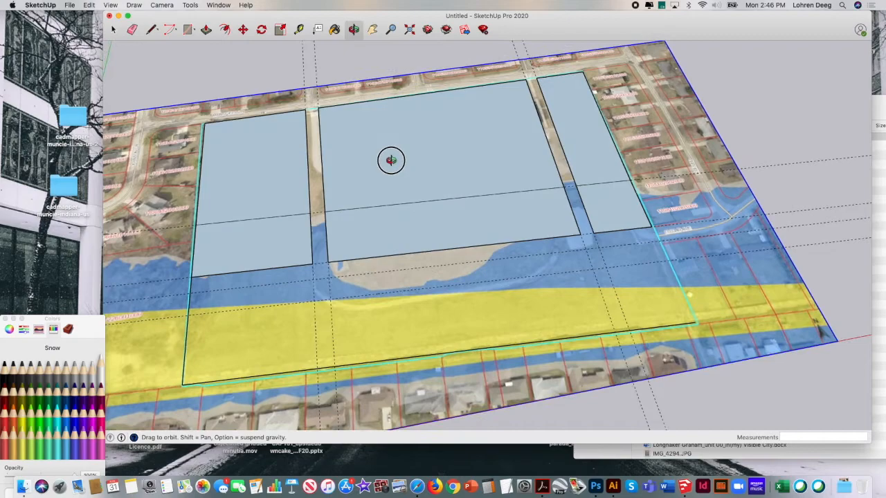
left_click(114, 29)
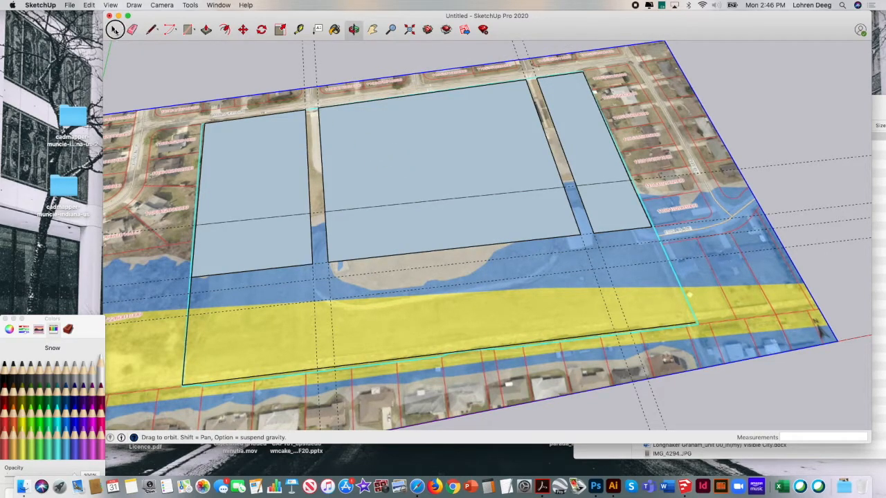
left_click_drag(151, 326, 663, 52)
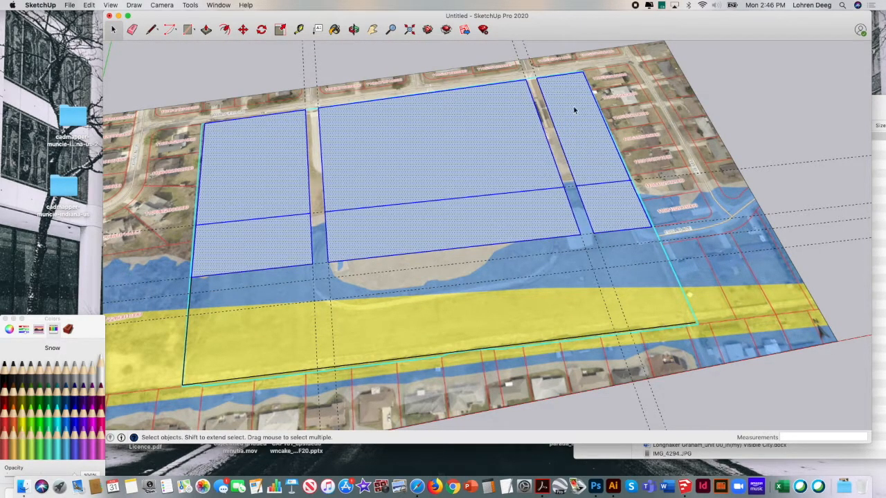
left_click_drag(547, 28, 494, 25)
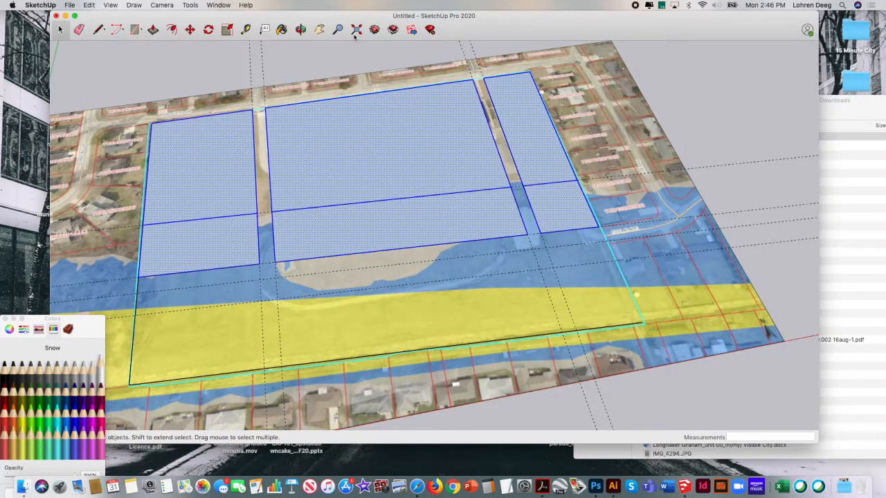
Step: Add a new tag named Land Layers in the Tags panel
left_click(218, 5)
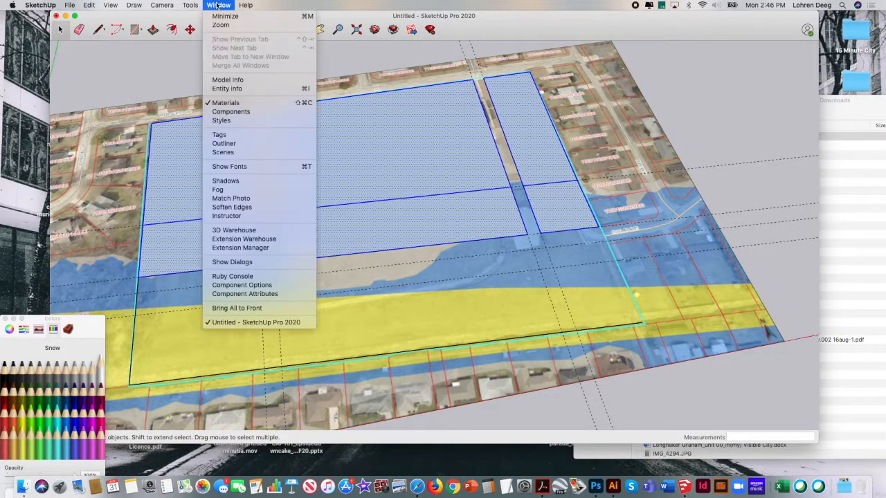
left_click(242, 136)
left_click_drag(666, 111, 830, 77)
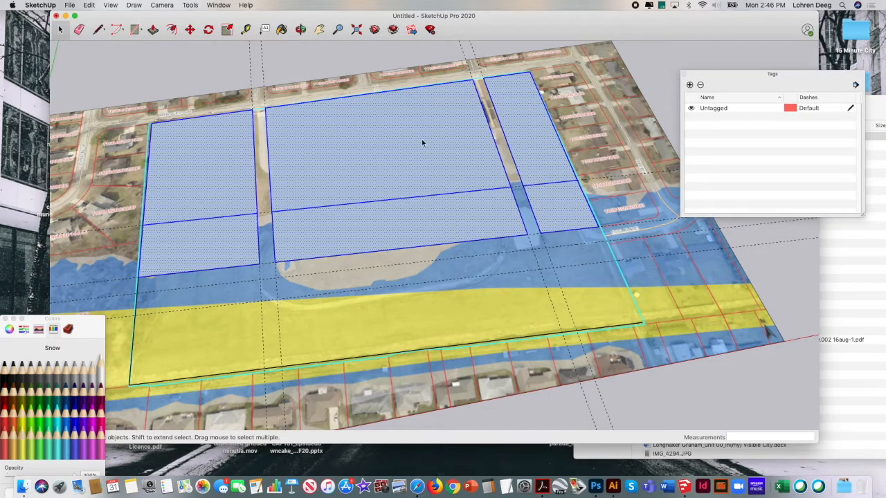
left_click(689, 84)
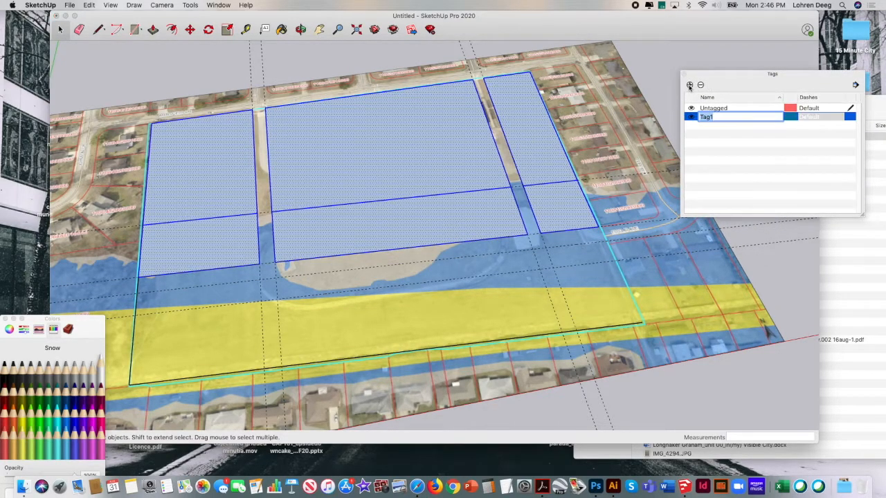
type("L")
left_click(742, 118)
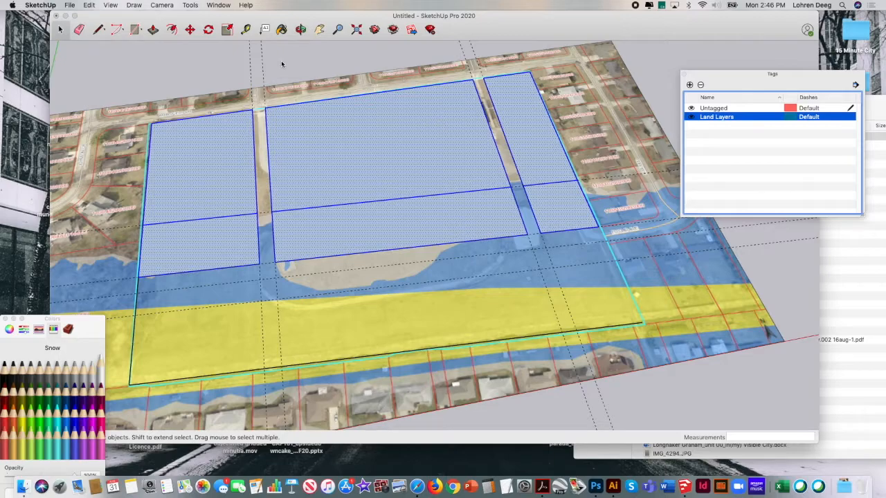
left_click(218, 68)
Step: Assign the 27 selected lot entities to the Land Layers tag through Entity Info
mouse_move(108, 58)
left_mouse_down()
mouse_move(288, 154)
mouse_move(644, 247)
mouse_move(622, 283)
left_mouse_up()
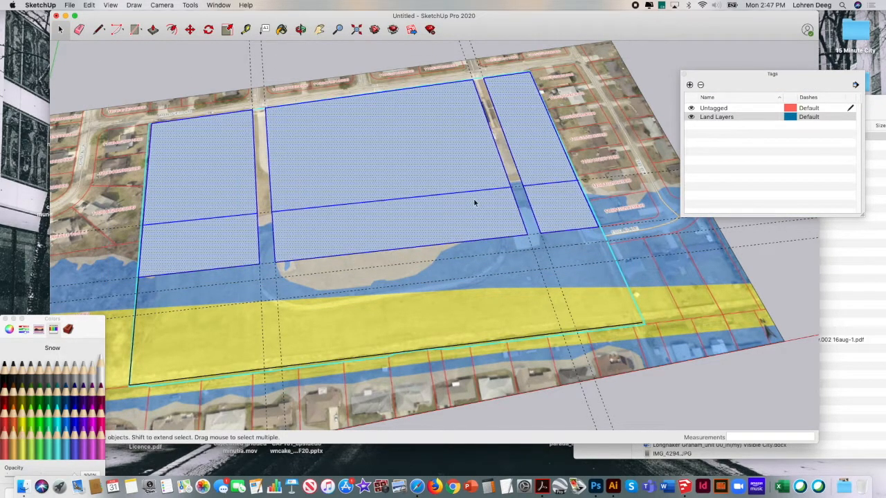
right_click(395, 147)
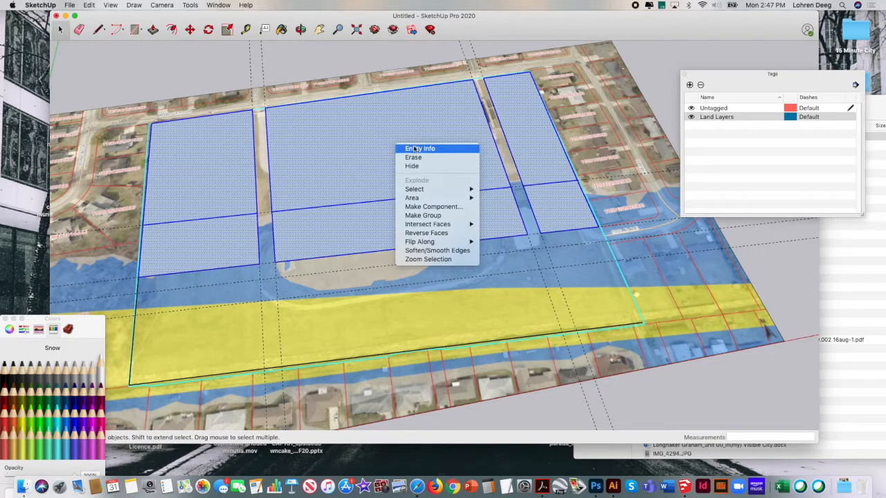
left_click(415, 148)
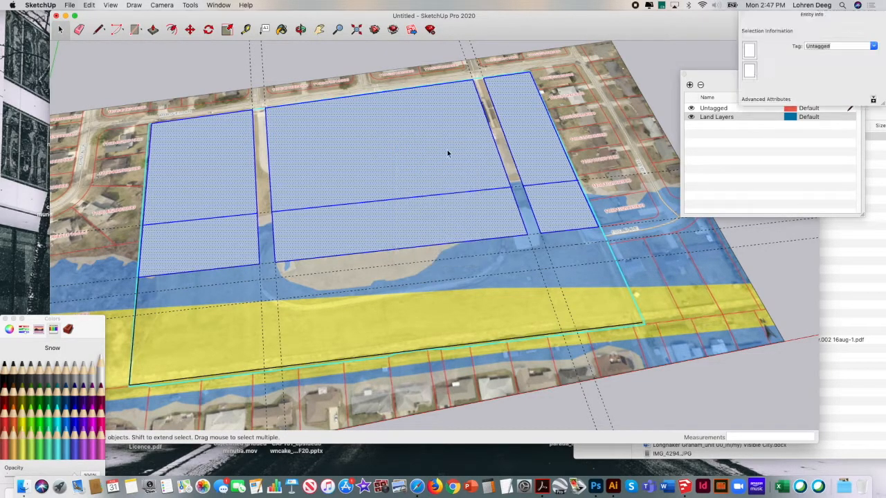
left_click(873, 47)
left_click(856, 69)
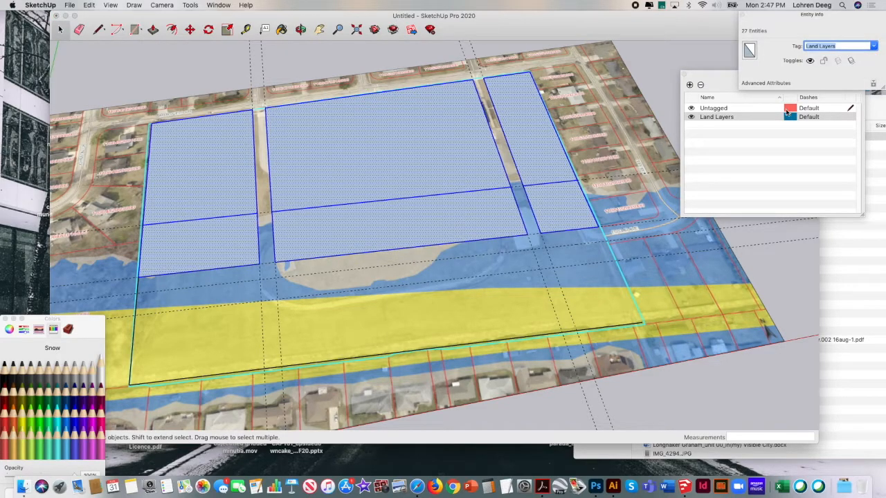
left_click(756, 151)
left_click(773, 31)
left_click(786, 25)
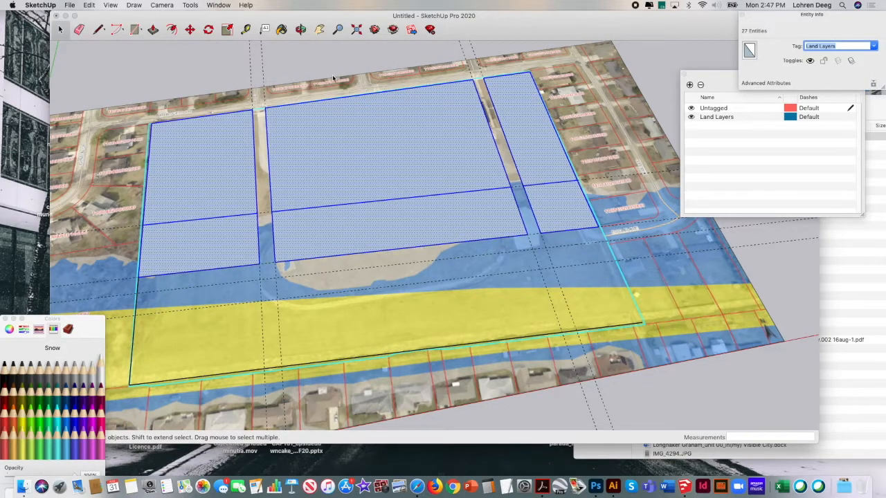
left_click_drag(118, 59, 623, 297)
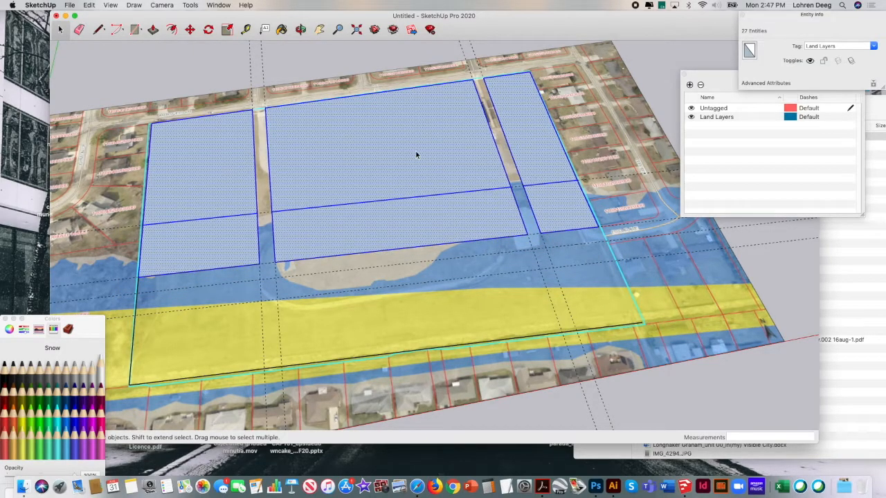
Step: Deselect the lots and bring Safari to the front, moving its window aside
left_click(175, 74)
left_click(69, 5)
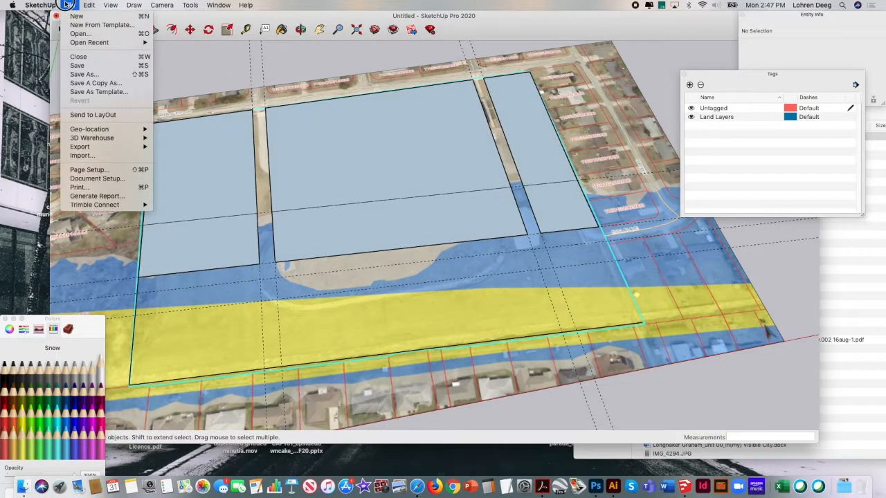
left_click(30, 94)
left_click(417, 486)
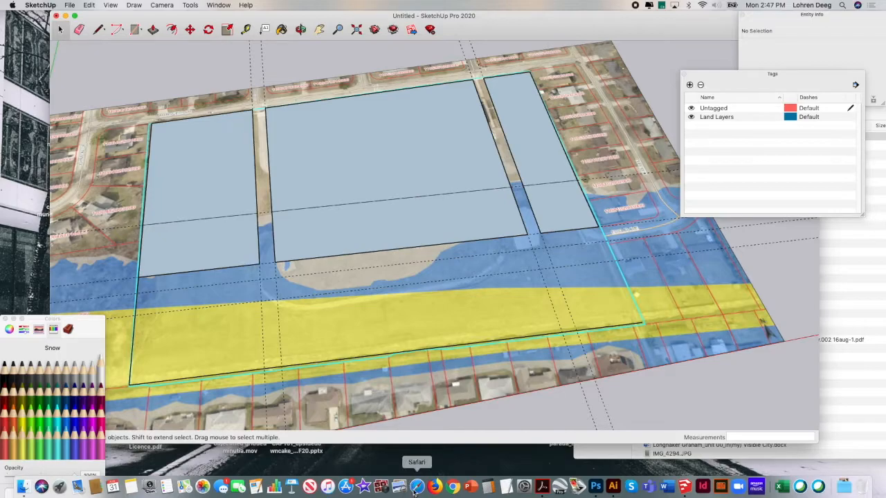
left_click_drag(229, 29, 171, 43)
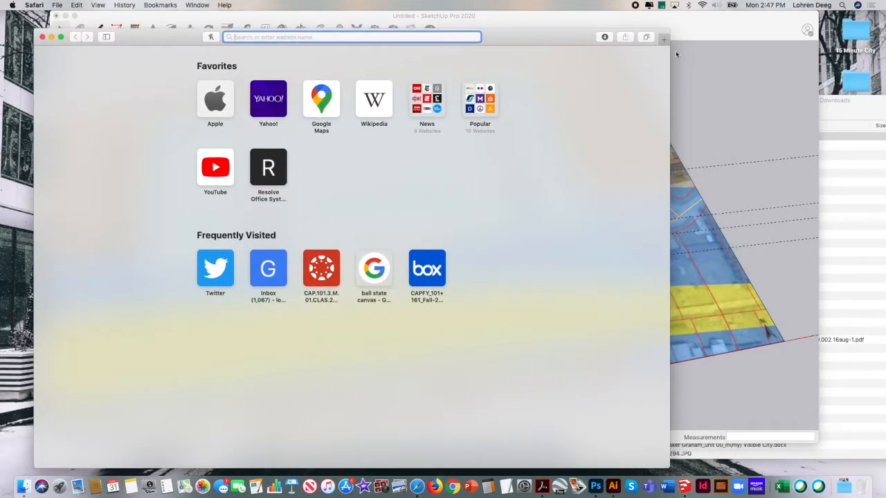
Step: Go to ballstate.app.box.com and open PLAN261 Resources and Submissions F20 > Resources > Sketchup Models and Components
left_click_drag(666, 30, 693, 29)
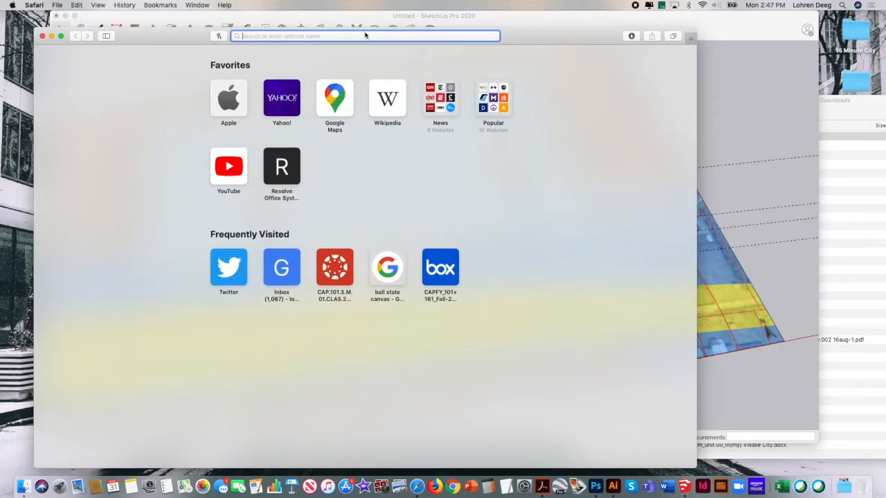
type("re")
key("BackSpace")
key("BackSpace")
key("BackSpace")
type("ballstate.app.box.com")
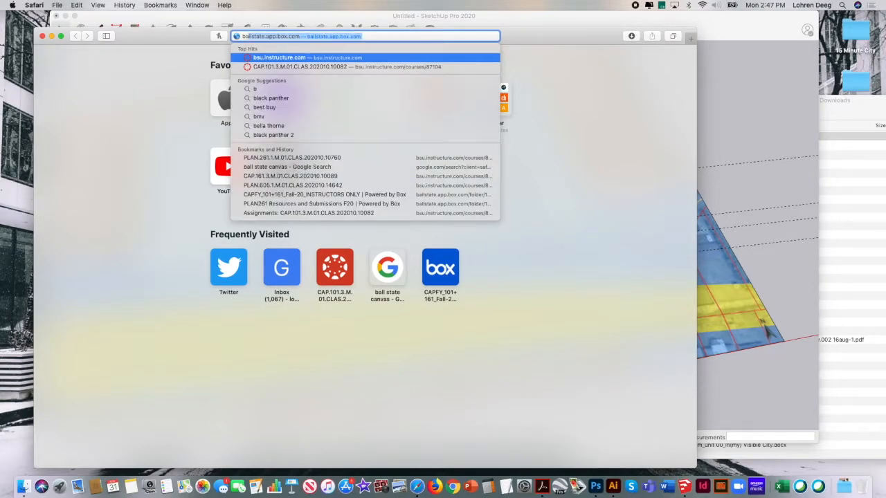
key("Return")
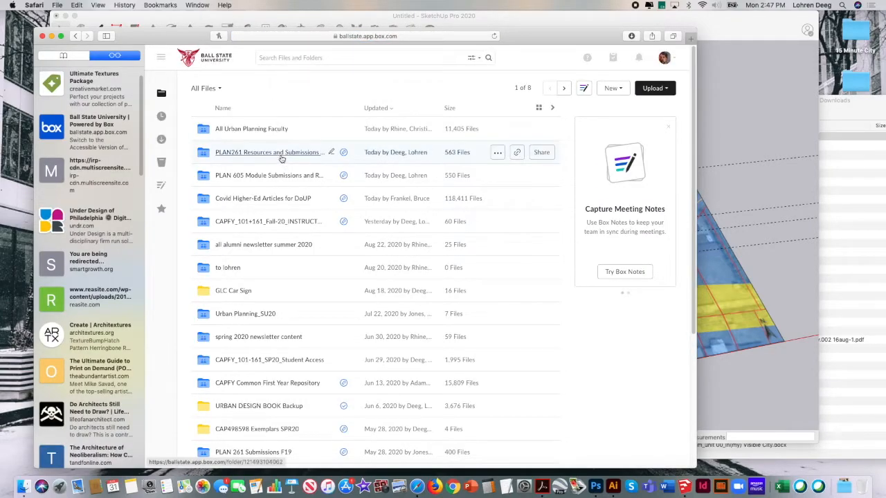
left_click(282, 153)
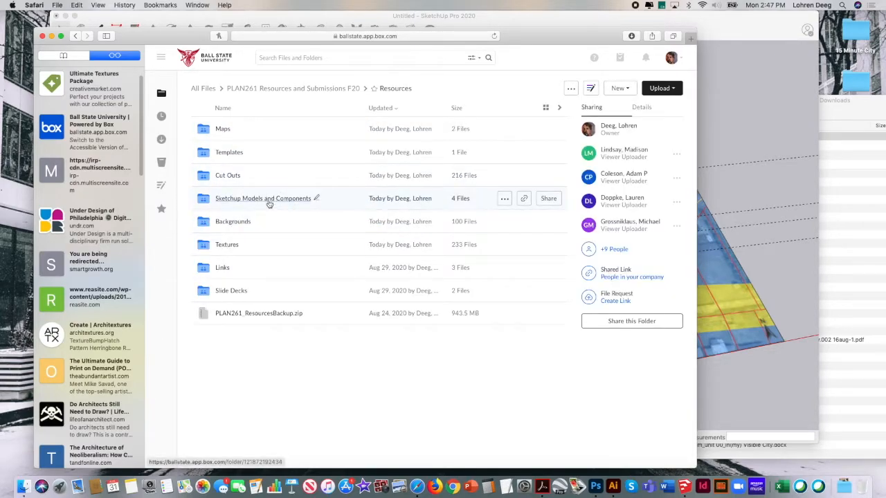
left_click(268, 200)
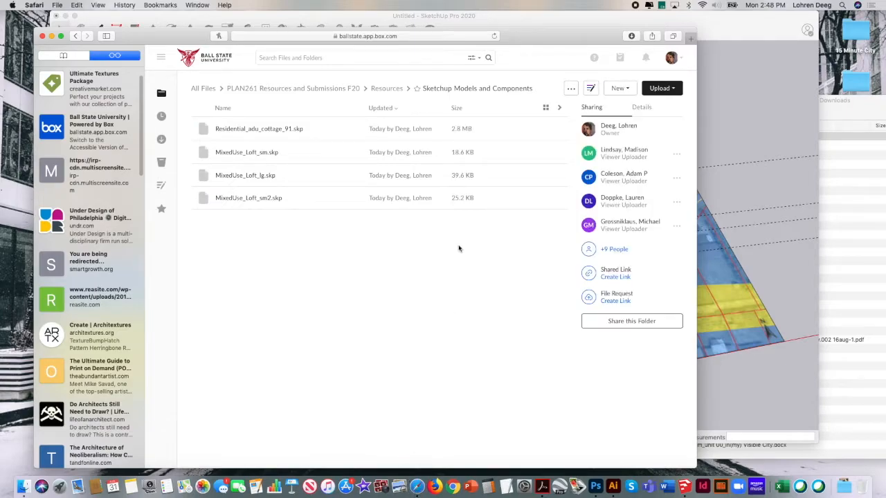
Step: Load the 3D Warehouse site in a new Safari tab and enlarge the window
key("super+t")
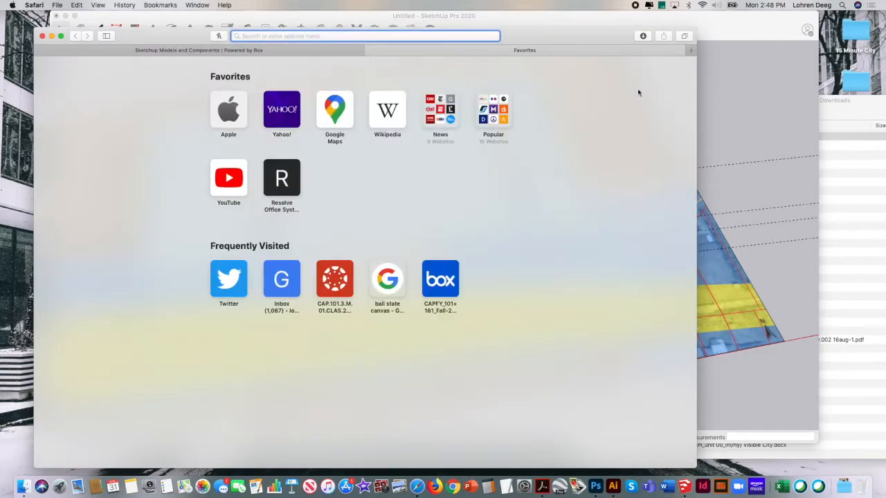
type("3dwa")
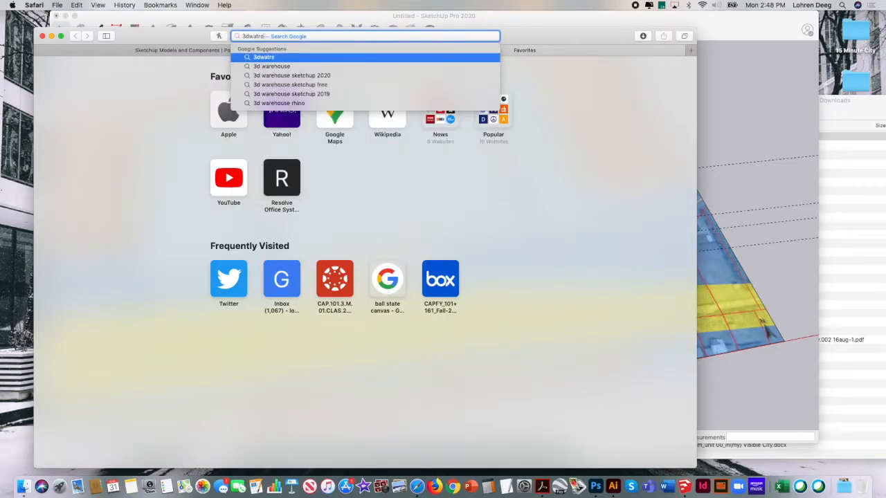
type("r")
type("e.sketchup.com")
key("Return")
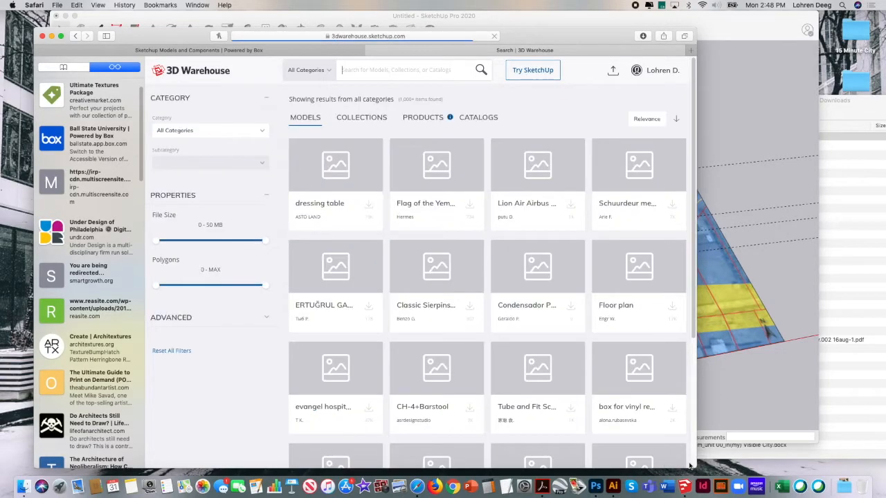
left_click_drag(695, 467, 799, 450)
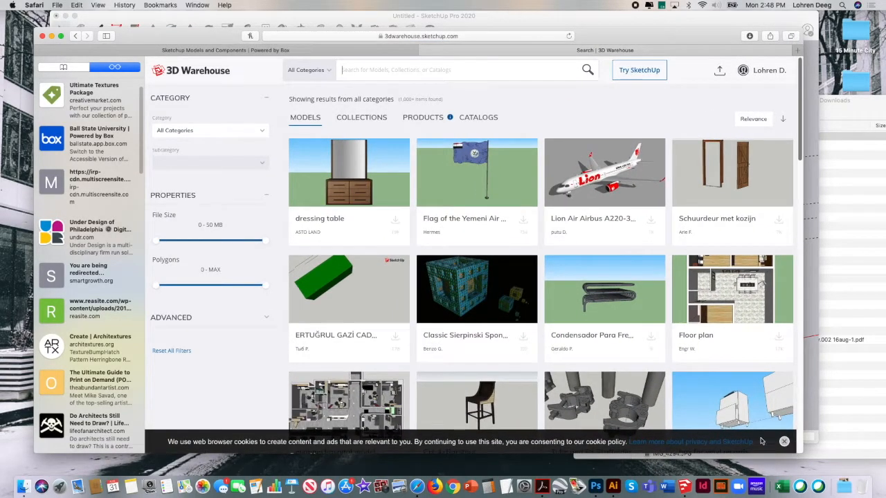
Step: Search 3D Warehouse for 'craftsman home' and show the matching collections
left_click(371, 72)
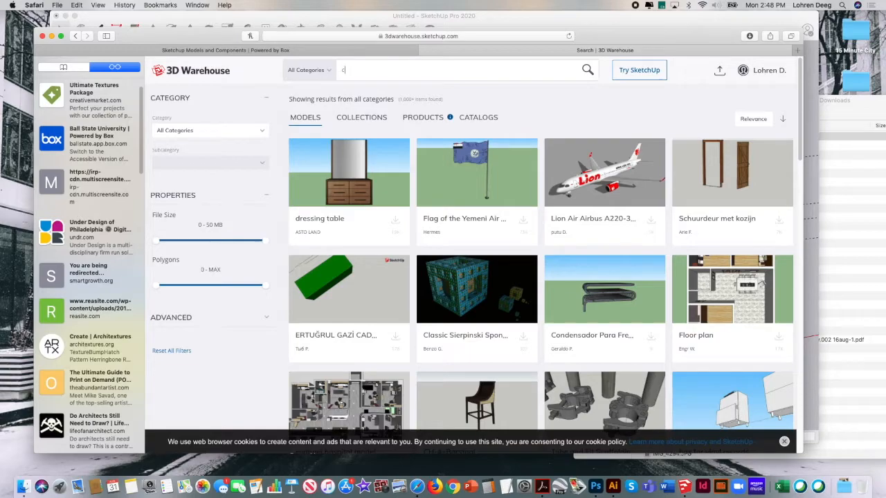
type("craftman")
key("BackSpace")
key("BackSpace")
key("BackSpace")
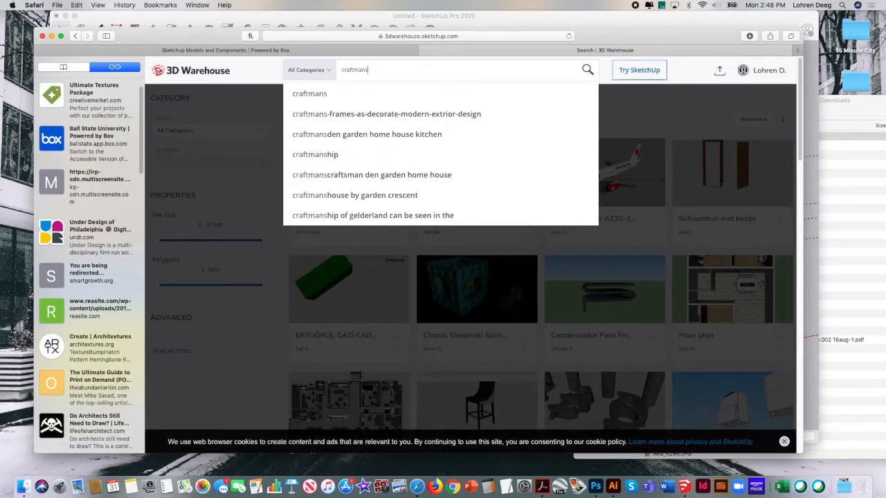
type("sman home")
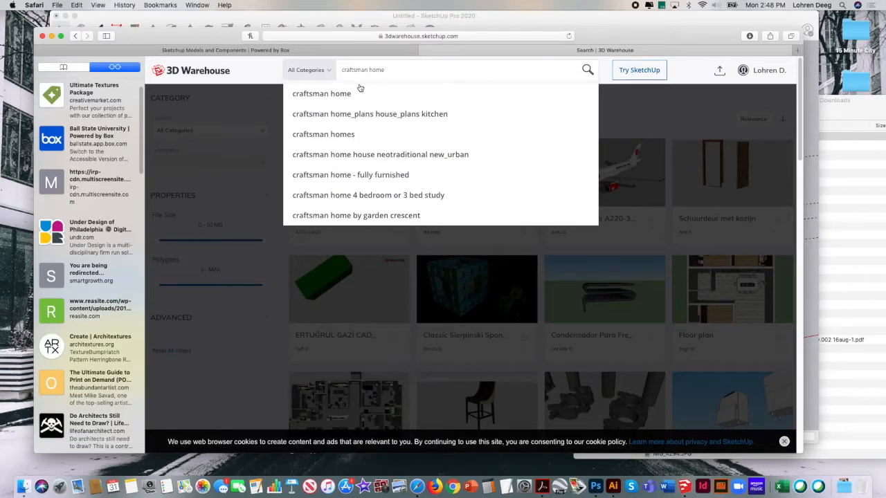
key("Return")
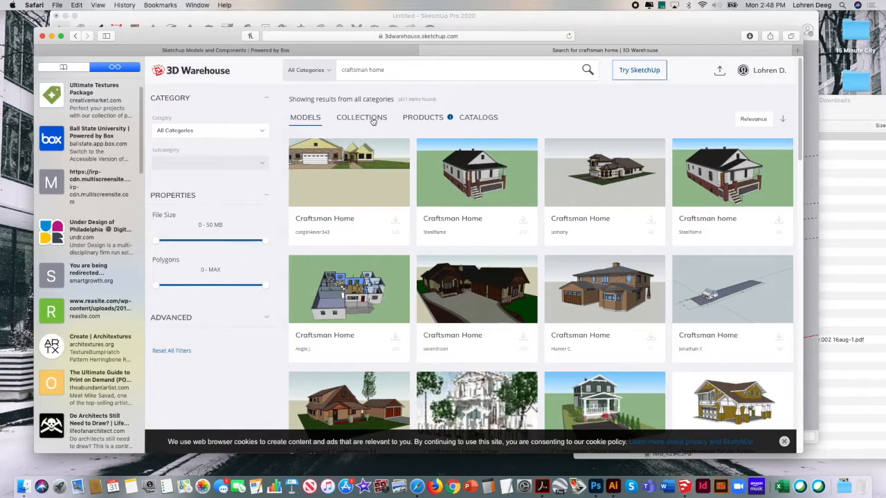
left_click(373, 121)
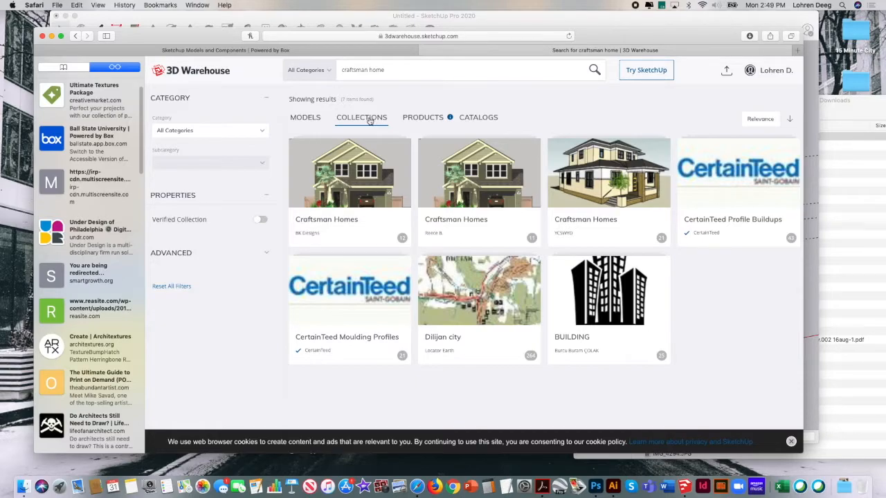
Step: Open the Craftsman Homes collection and view the grey two-storey House model's details
left_click(374, 173)
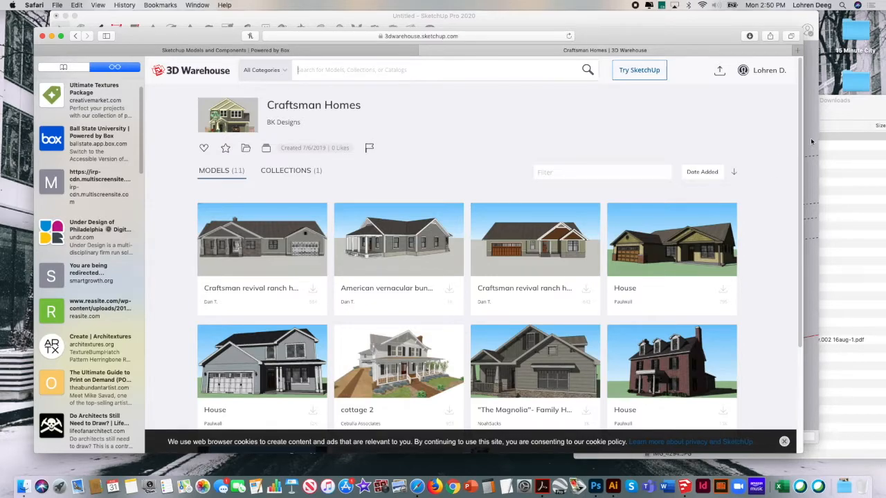
scroll(786, 200, "down", 5)
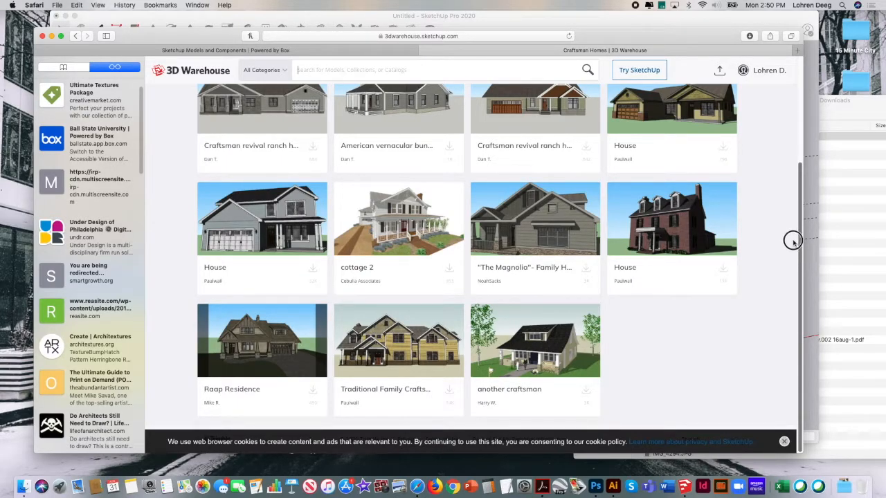
scroll(790, 239, "up", 2)
left_click(282, 258)
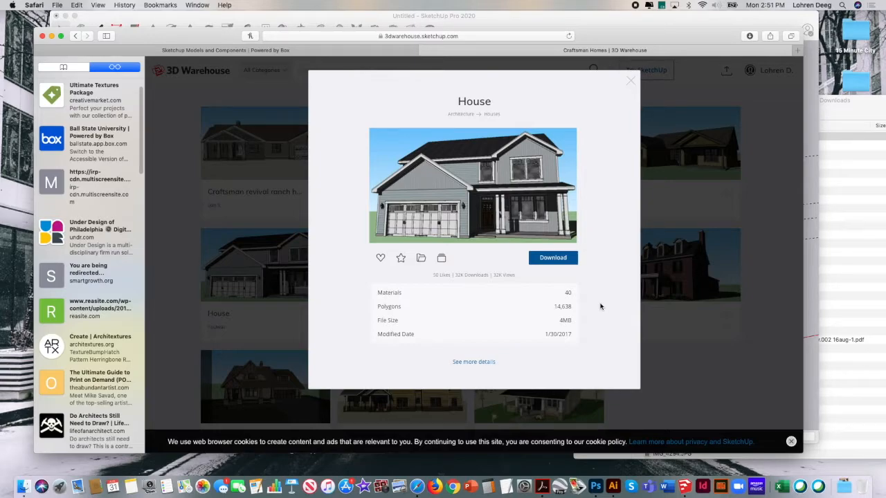
Step: Download House as a SketchUp 2020 Model and open House+(3).skp from Downloads
left_click(556, 259)
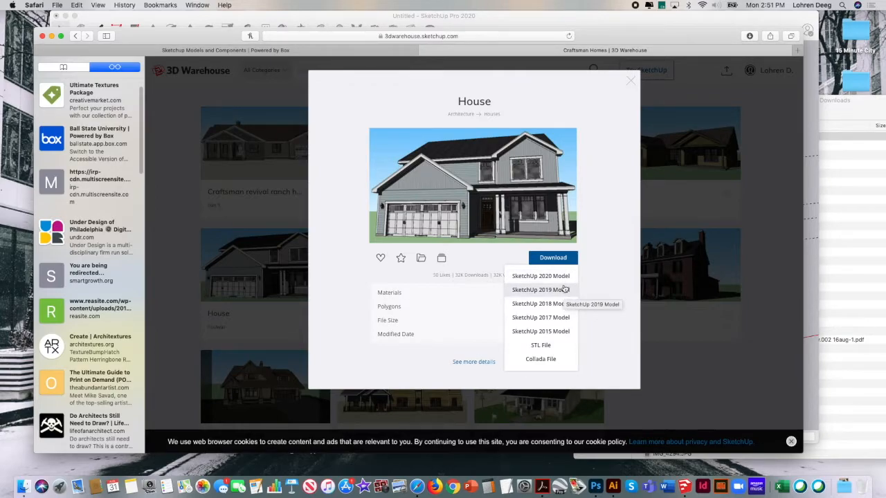
left_click(562, 277)
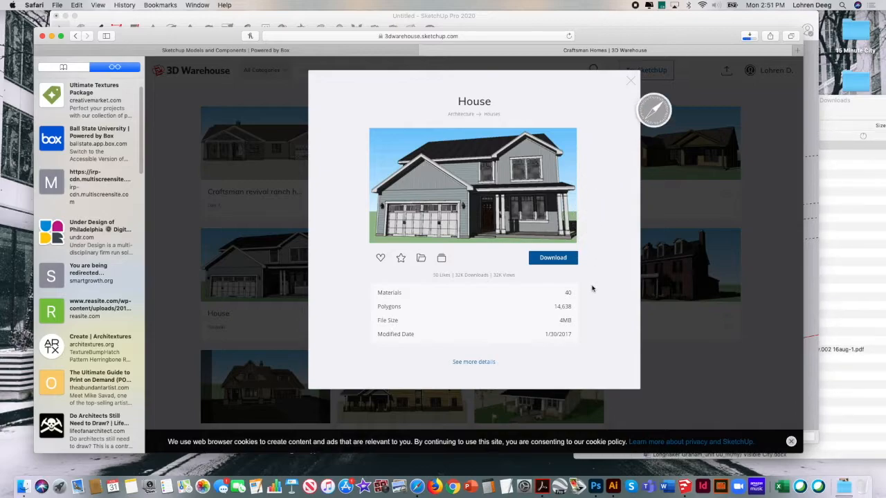
left_click(840, 484)
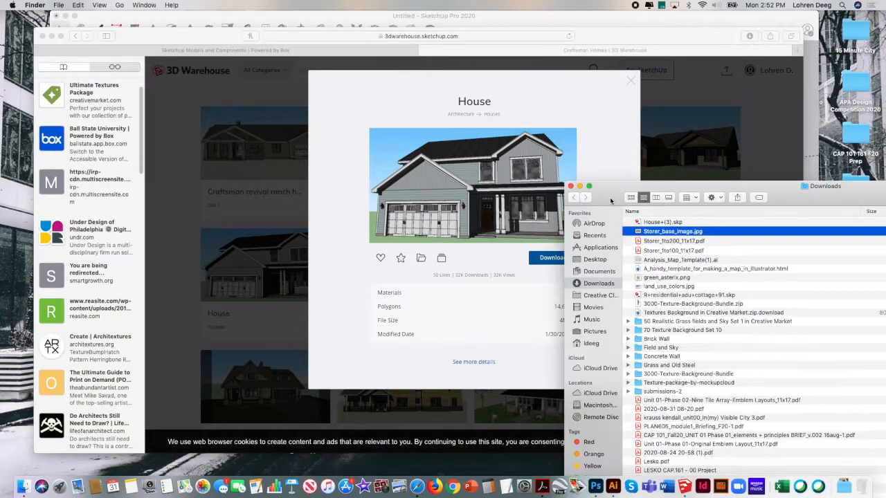
left_click(679, 222)
double_click(691, 222)
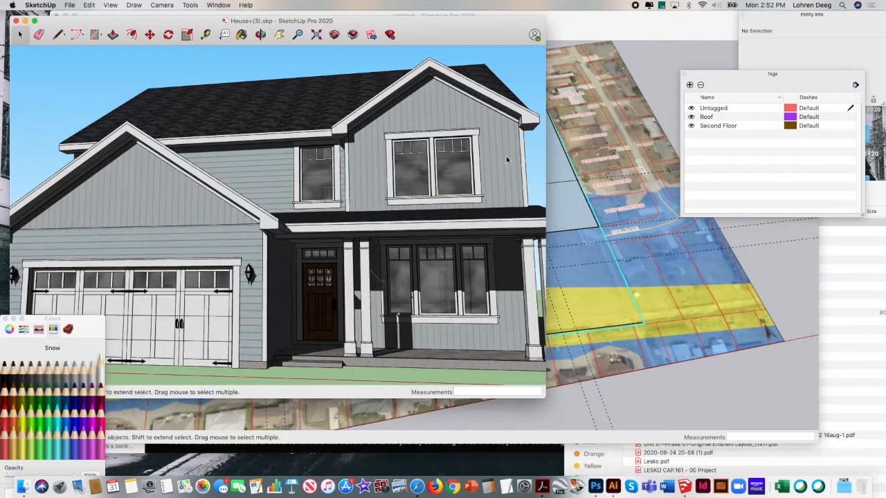
Step: Enlarge the House+(3) model window and orbit to look at the roof
mouse_move(444, 23)
left_mouse_down()
mouse_move(490, 28)
mouse_move(492, 18)
left_mouse_up()
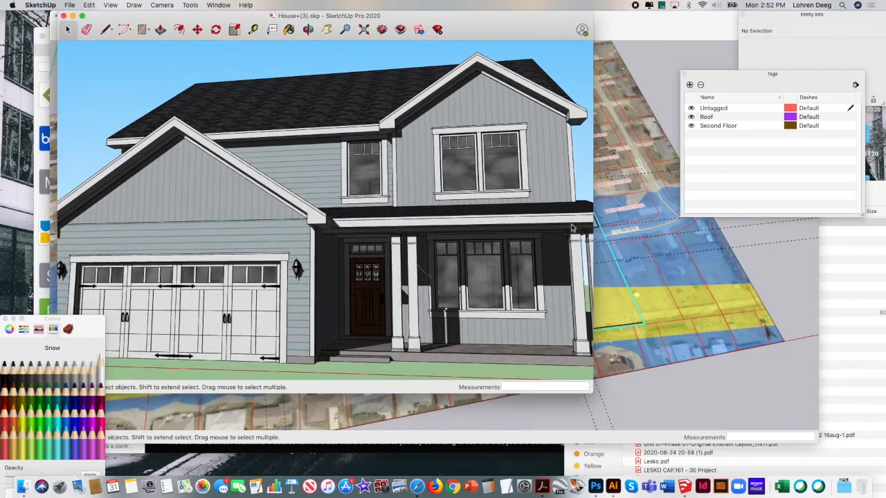
left_click_drag(588, 389, 708, 414)
left_click(308, 29)
left_click_drag(415, 106, 370, 206)
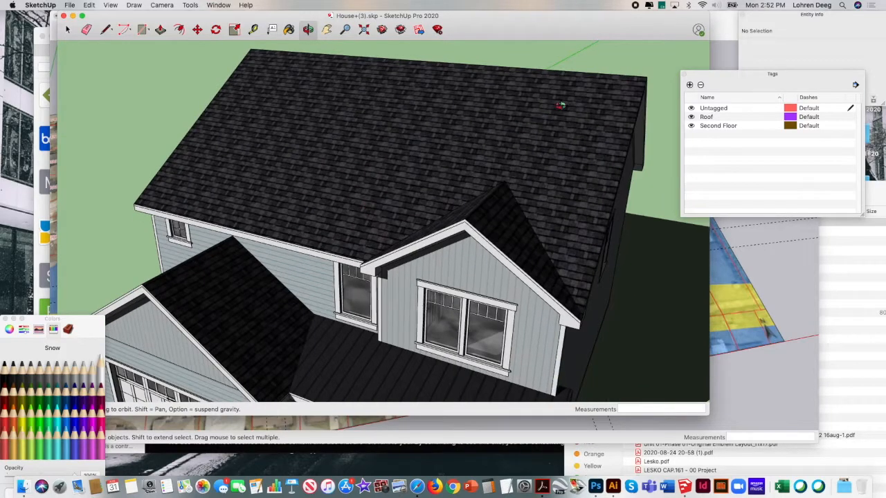
Step: Hide and re-show the Roof and Second Floor tags to inspect the interior
mouse_move(727, 76)
left_mouse_down()
mouse_move(704, 65)
mouse_move(716, 64)
left_mouse_up()
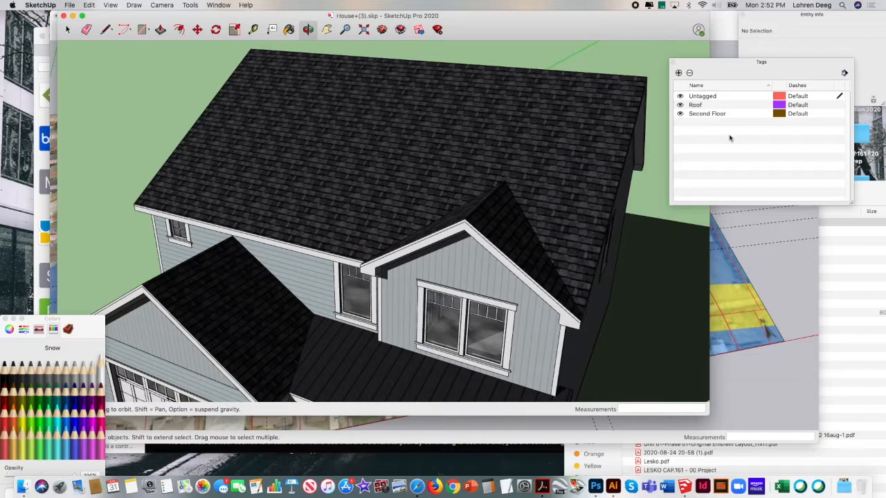
left_click(720, 105)
left_click(681, 105)
left_click(681, 105)
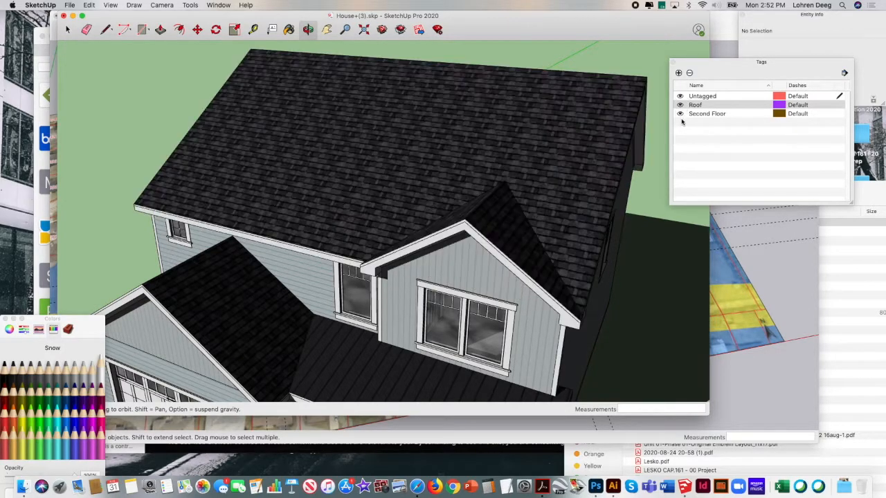
left_click(681, 114)
left_click(680, 113)
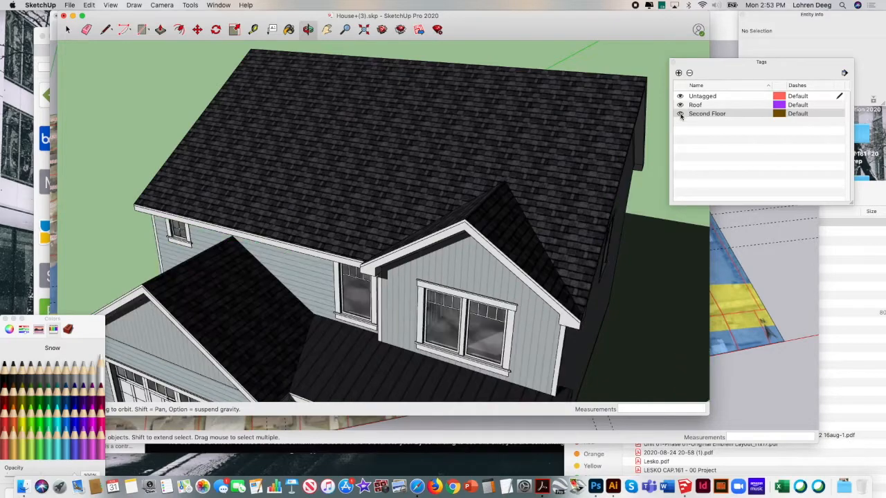
left_click(680, 114)
left_click(680, 115)
Step: Zoom out to fit the whole house and drag-select all of it
left_click(381, 29)
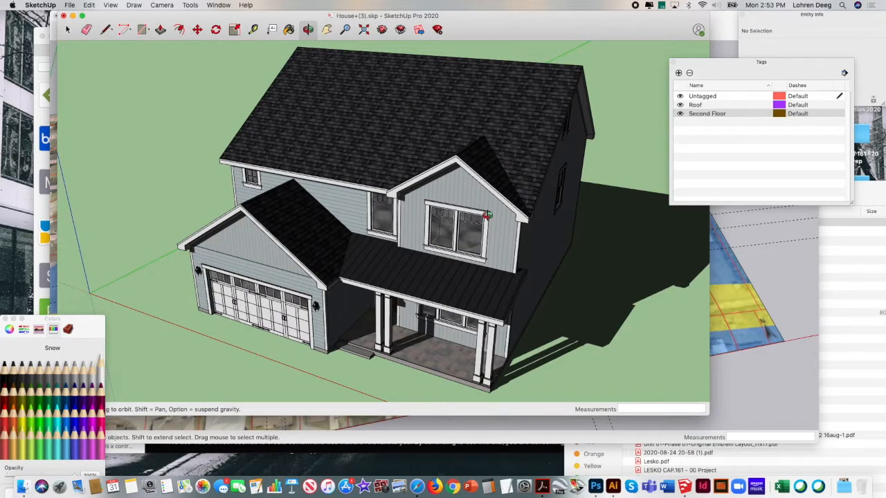
left_click(345, 29)
left_click_drag(439, 76, 389, 170)
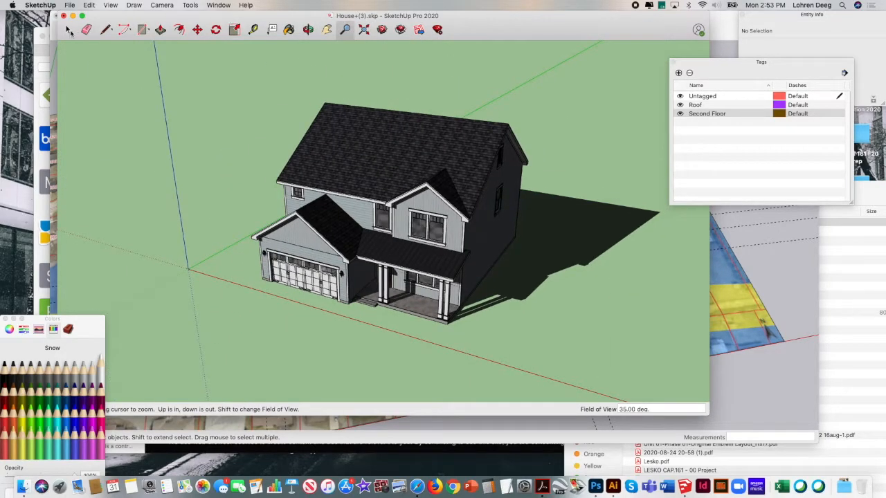
left_click(67, 30)
left_click_drag(229, 341, 594, 75)
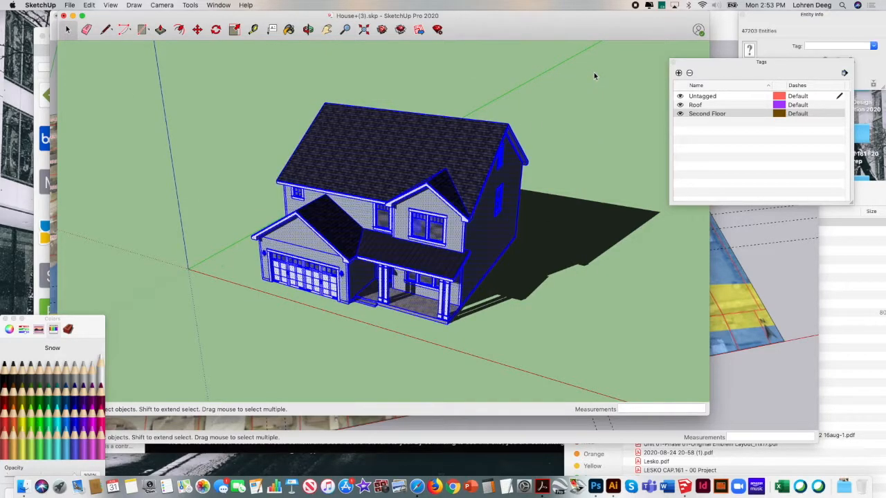
Step: Paint the selected house, roof included, white with Snow and orbit to the front
left_click(111, 5)
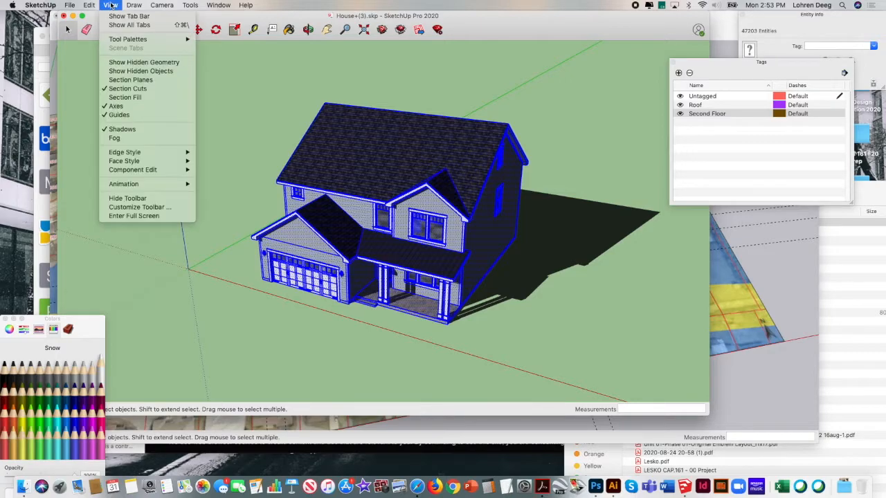
mouse_move(90, 6)
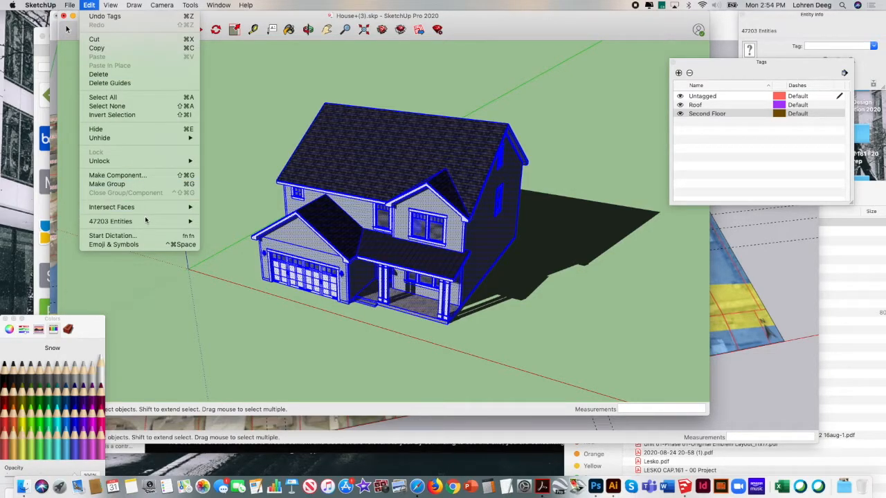
mouse_move(145, 225)
left_click(290, 30)
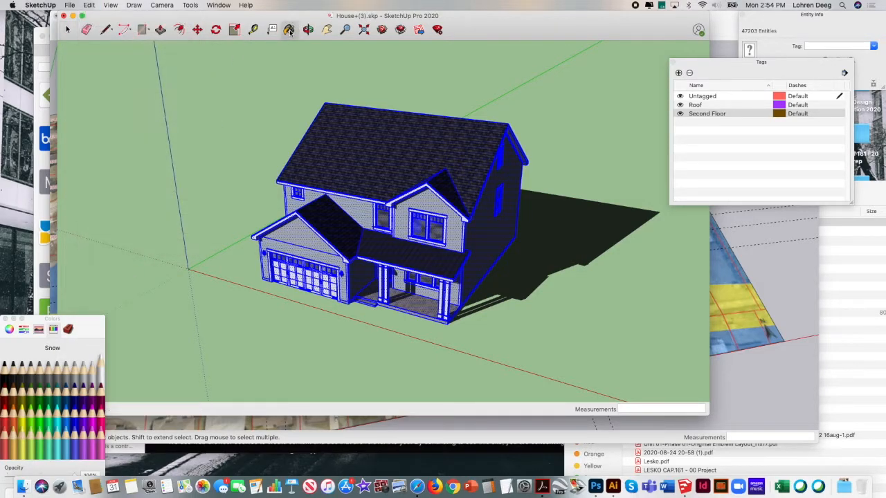
mouse_move(88, 327)
left_mouse_down()
mouse_move(145, 276)
mouse_move(94, 238)
left_mouse_up()
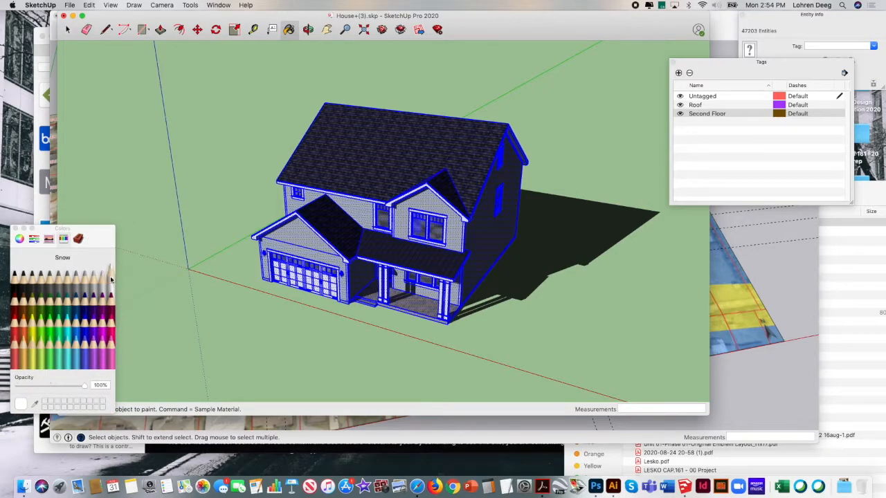
left_click(349, 154)
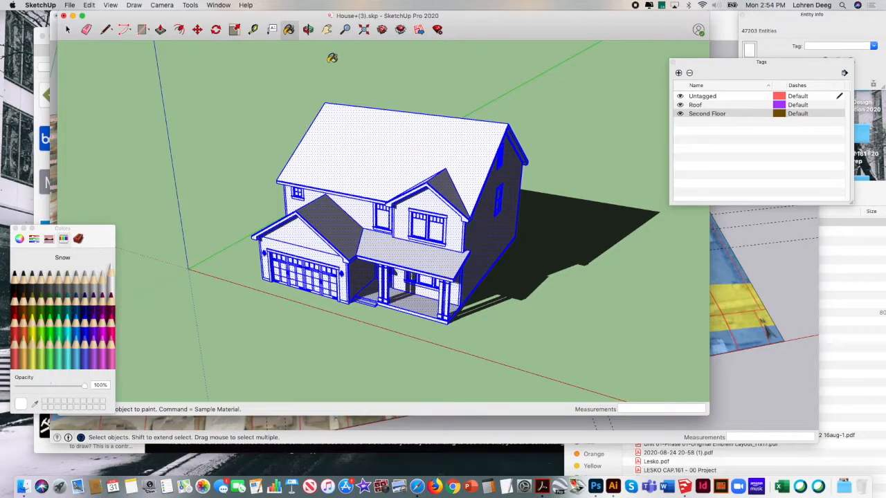
left_click(308, 29)
left_click_drag(460, 146, 227, 223)
Step: Start a Save As of House+(3) in Downloads as SketchUp Version 2019 (*.skp)
left_click(70, 5)
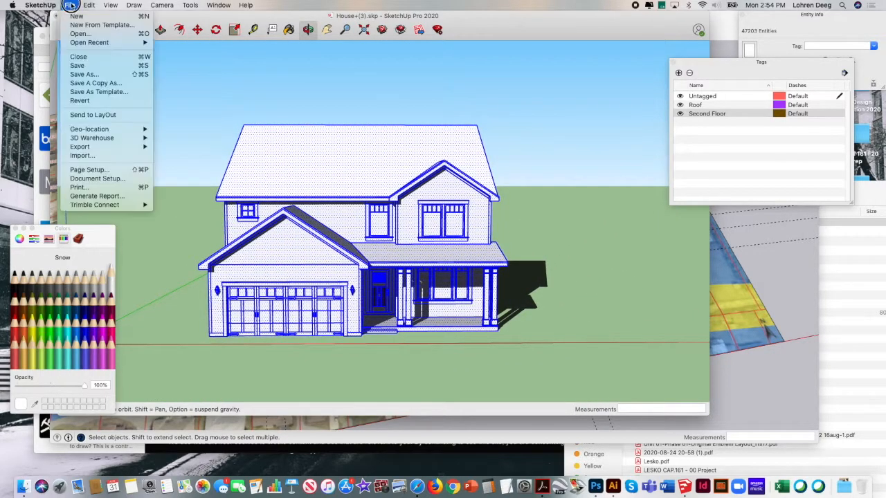
left_click(96, 74)
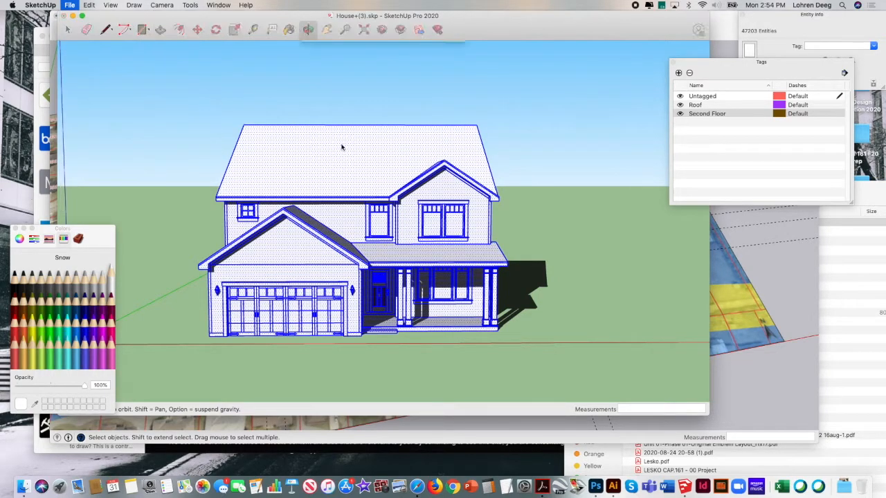
left_click(418, 98)
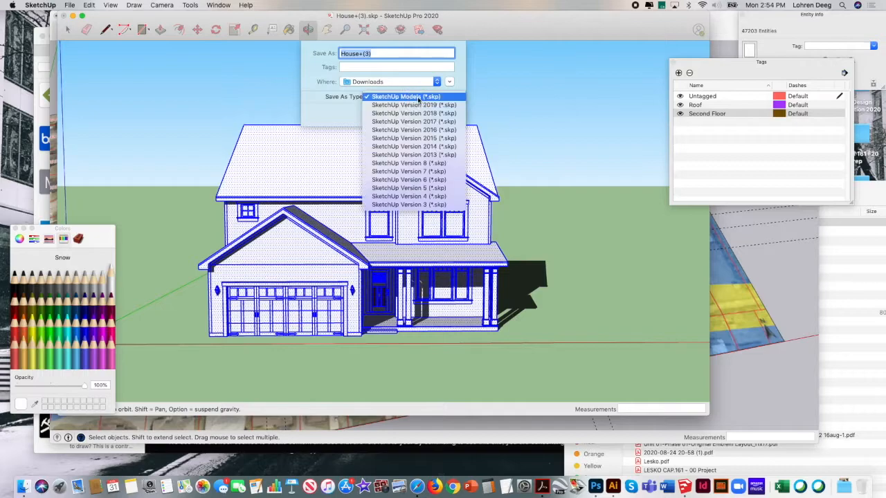
left_click(418, 105)
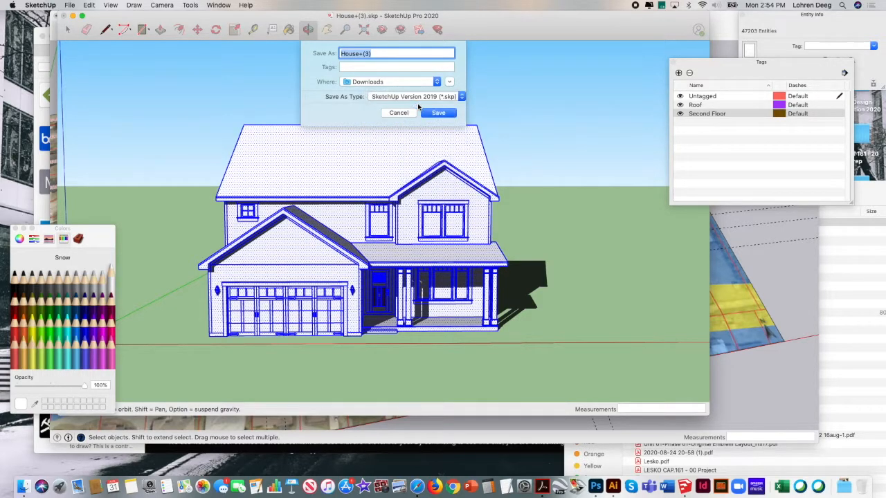
left_click(377, 54)
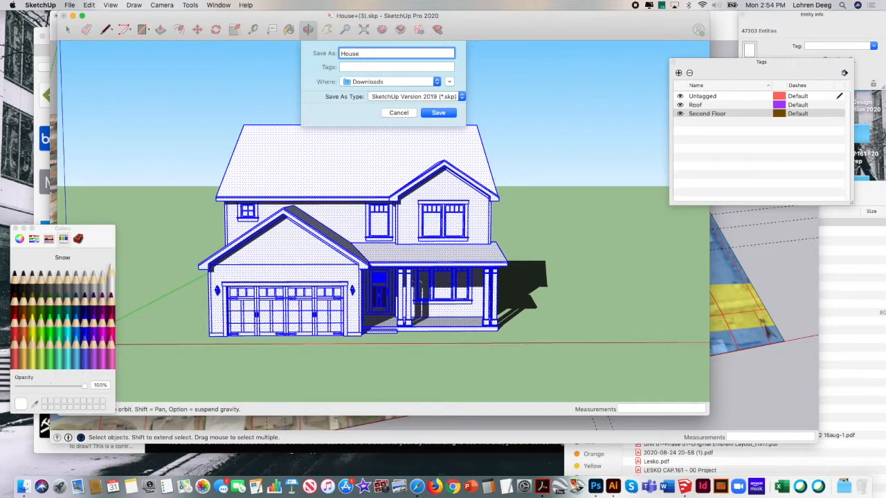
Step: Name the file 2story_FrontGarage_Craftsman_House, correcting the typos along the way
type("2story_Grar")
key("BackSpace")
key("BackSpace")
key("BackSpace")
key("BackSpace")
type("Fra")
key("BackSpace")
type("ontGrarage")
key("BackSpace")
key("BackSpace")
key("BackSpace")
key("BackSpace")
key("BackSpace")
key("BackSpace")
type("arage")
type(")Cra")
type("fts")
key("BackSpace")
key("BackSpace")
key("BackSpace")
key("BackSpace")
key("BackSpace")
key("BackSpace")
key("BackSpace")
key("BackSpace")
type("e_Craftsman_")
Step: Choose the Desktop as the save location and save the house model
left_click(434, 83)
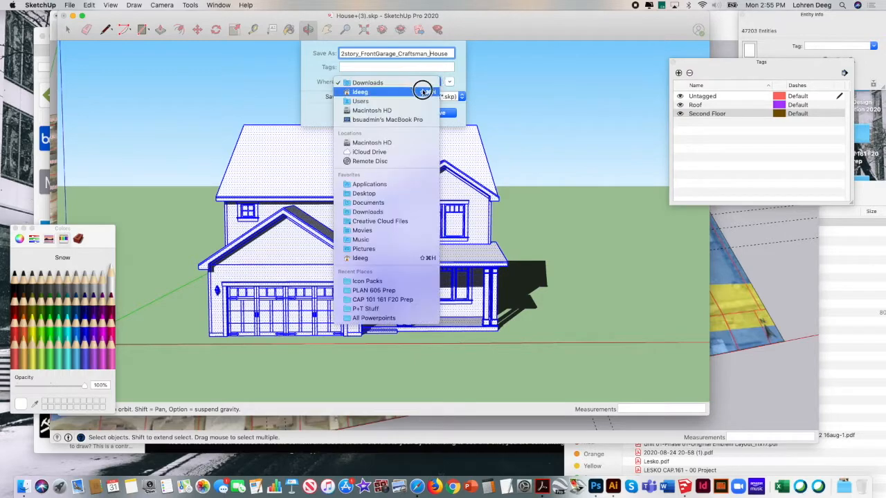
left_click(388, 193)
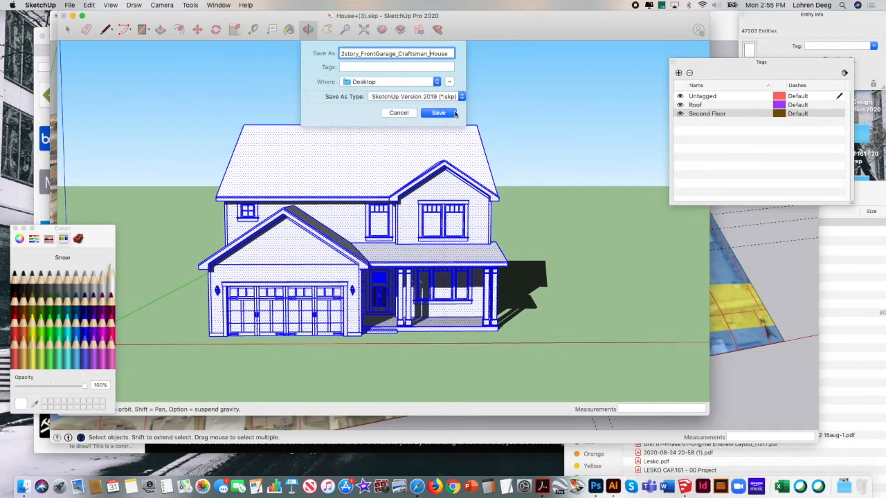
left_click(439, 113)
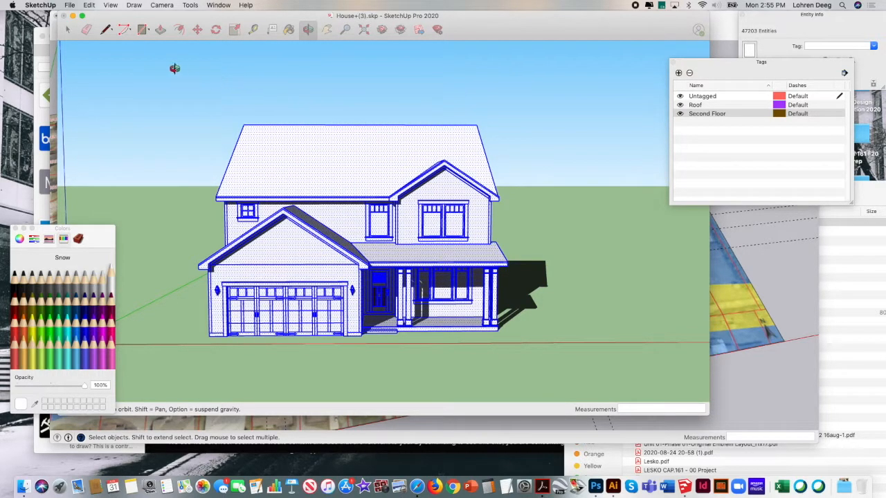
Step: Close the saved house and place the Craftsman house component on the top-left parcel of the site
left_click(65, 15)
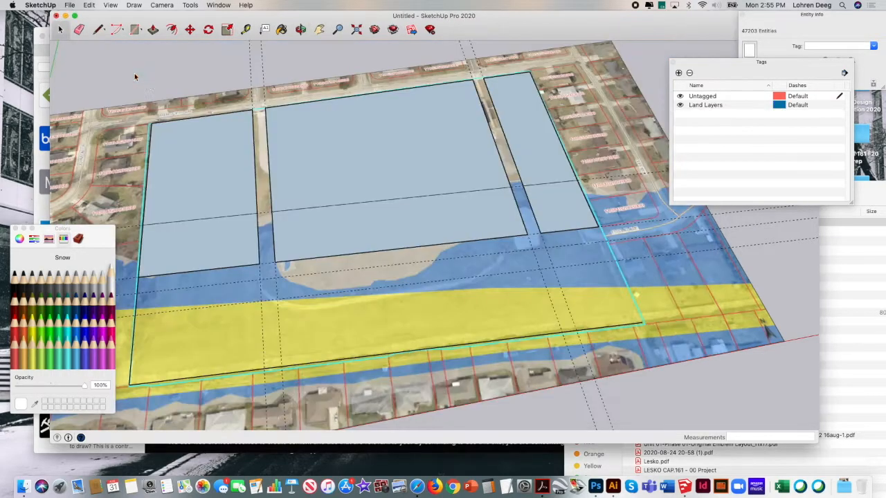
mouse_move(175, 16)
left_mouse_down()
mouse_move(340, 204)
mouse_move(492, 280)
left_mouse_up()
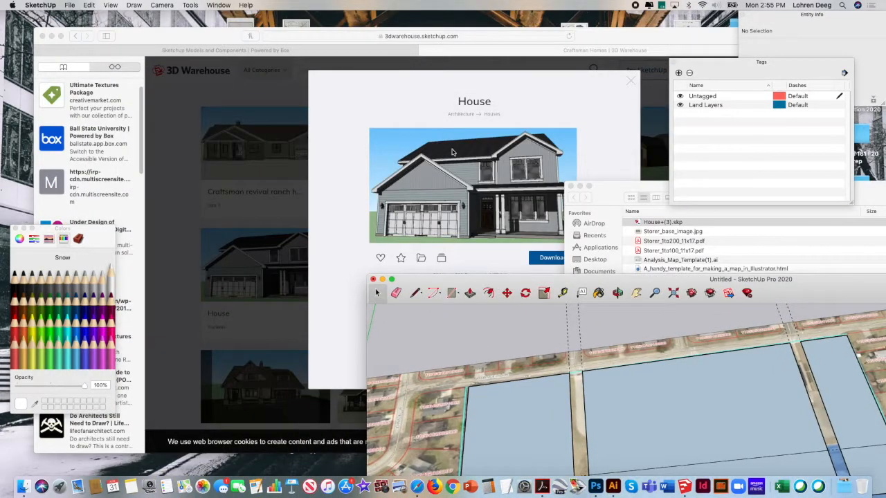
left_click(418, 46)
left_click(362, 47)
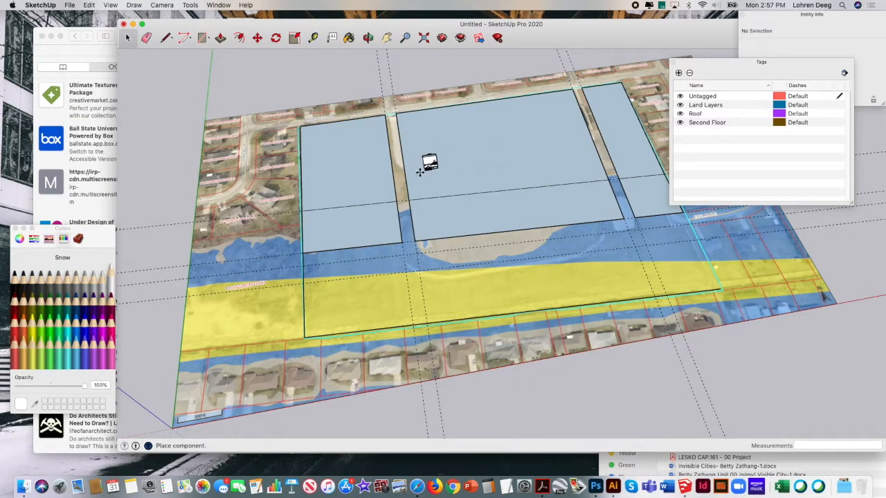
left_click(362, 135)
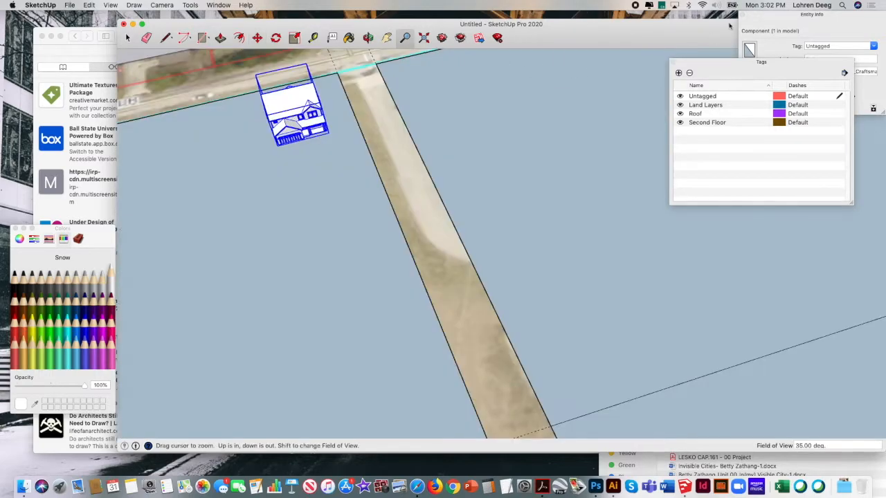
double_click(765, 17)
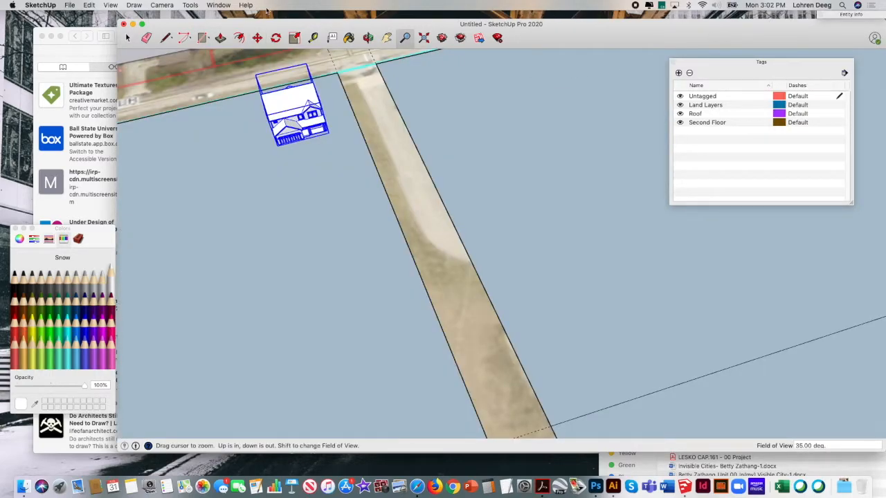
Step: Turn on shadows in the Shadows panel and set the shadow date to 10/28
left_click(218, 6)
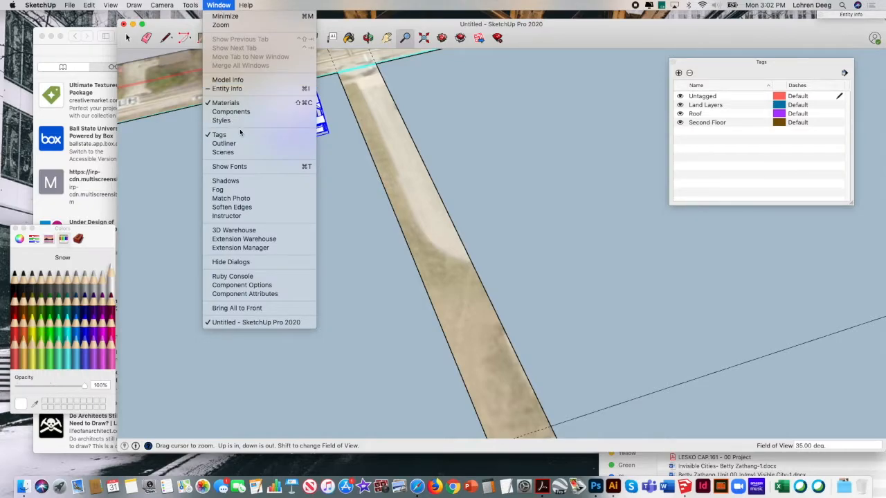
left_click(229, 181)
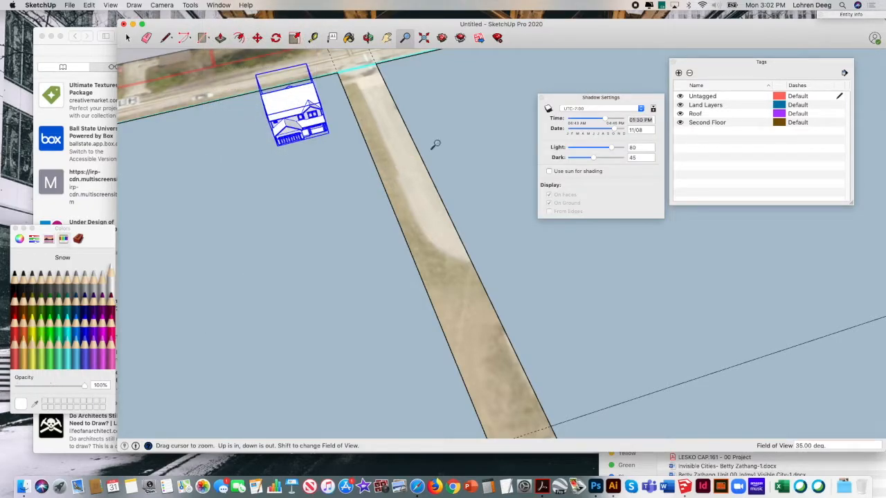
left_click(547, 109)
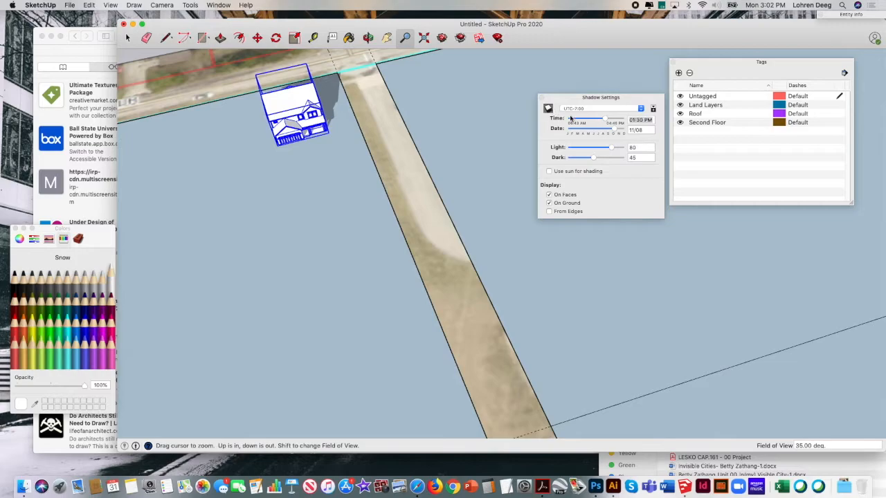
mouse_move(615, 133)
left_mouse_down()
mouse_move(595, 122)
mouse_move(607, 122)
left_mouse_up()
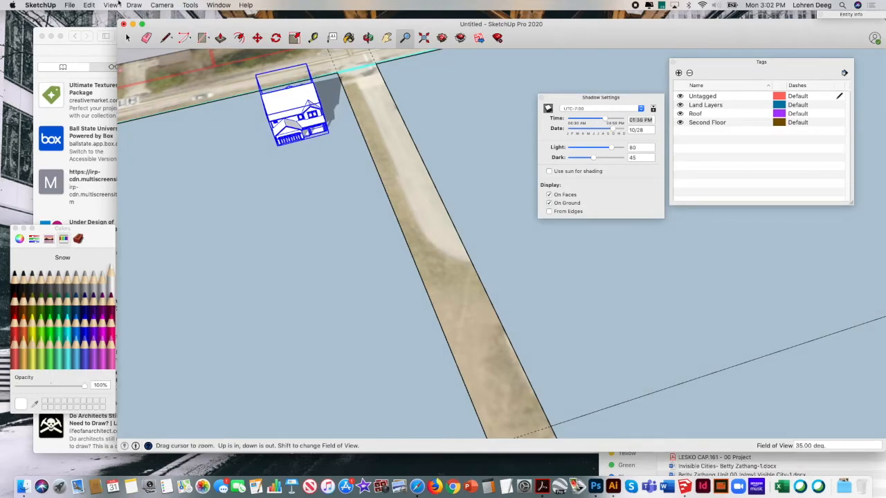
Step: Open Geo-location > Add Location and step through its introduction pages to the end
left_click(70, 5)
mouse_move(111, 129)
left_click(170, 131)
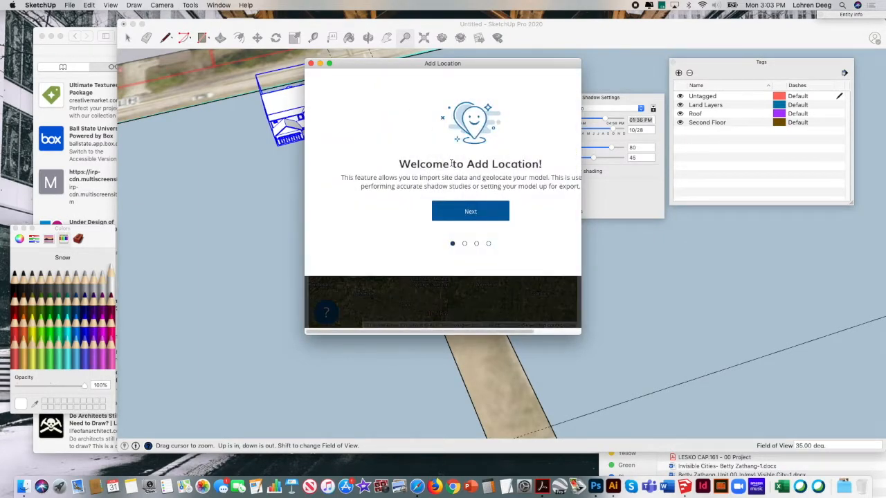
left_click(463, 213)
left_click(478, 258)
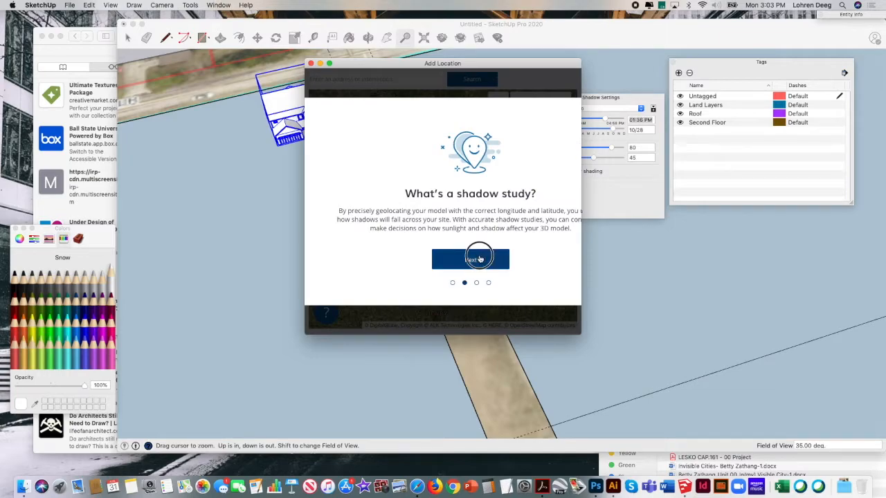
left_click(480, 250)
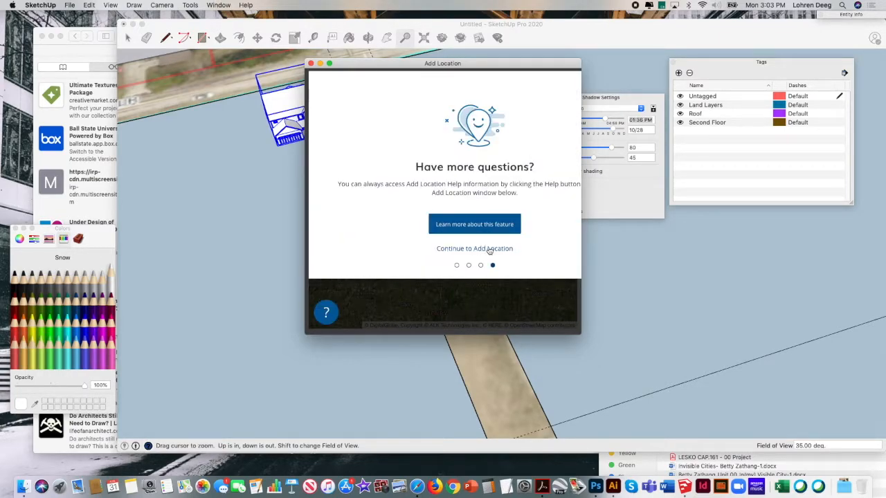
left_click(484, 249)
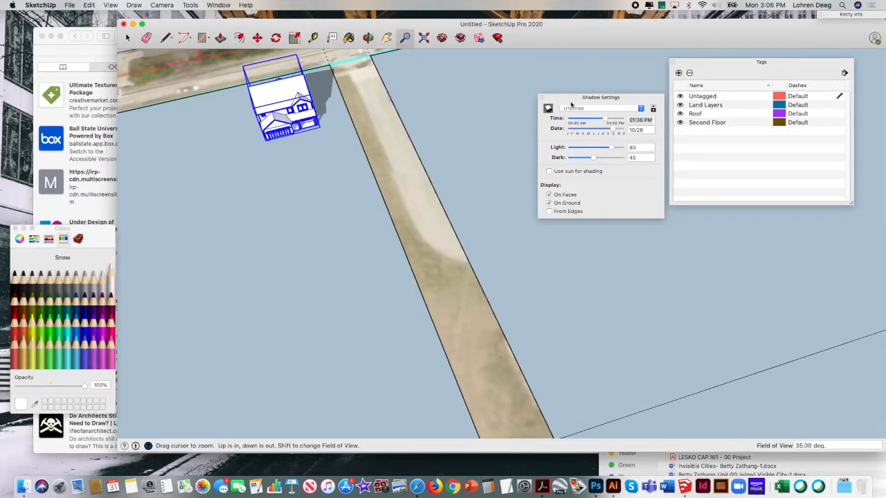
Step: Turn shadows off and frame the house's parcel among the neighbouring lots
left_click(548, 108)
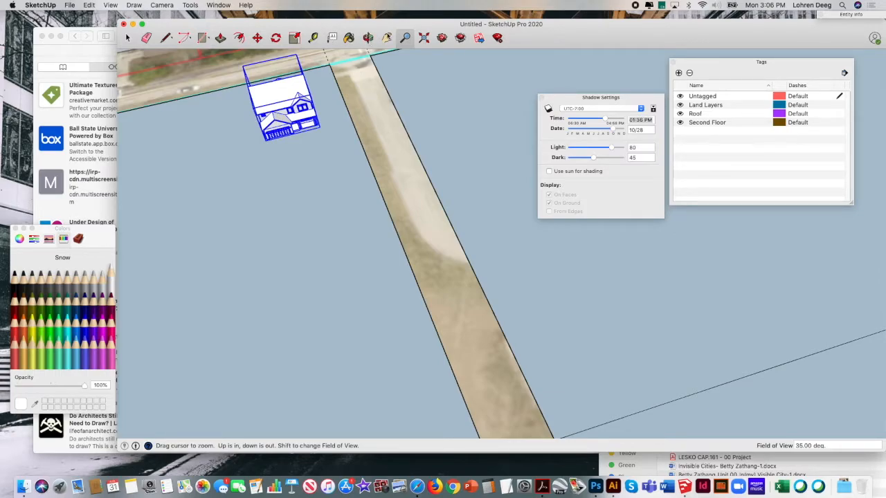
left_click(386, 38)
left_click_drag(323, 108, 445, 108)
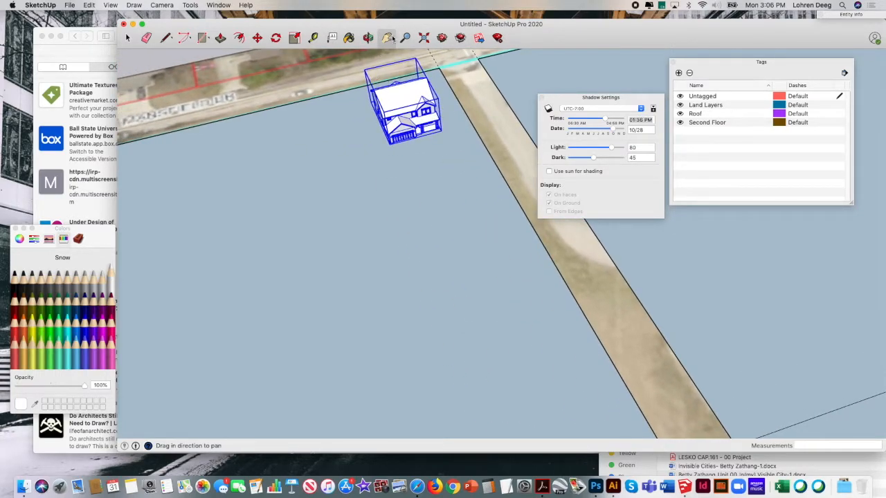
left_click(368, 39)
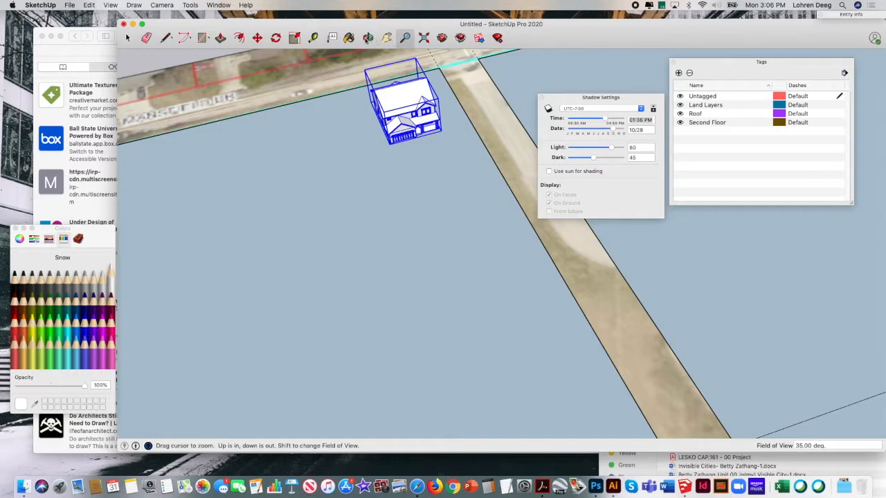
left_click(368, 37)
left_click_drag(454, 93, 455, 174)
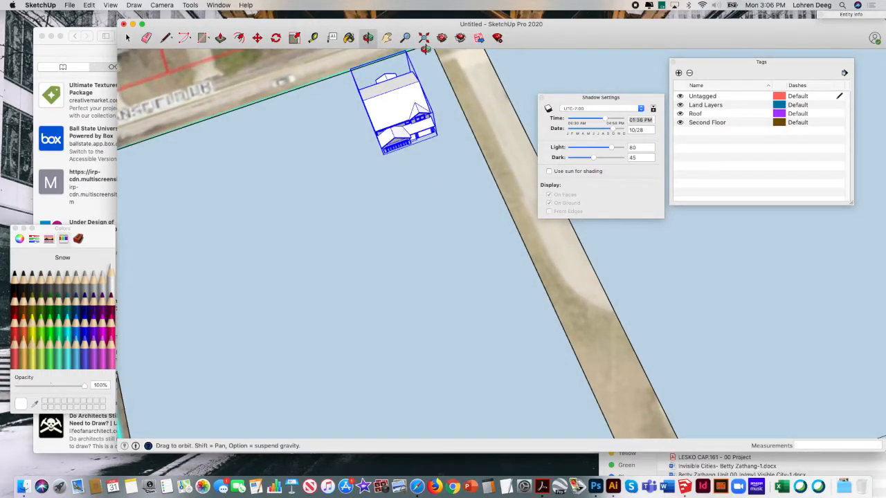
left_click(404, 37)
left_click_drag(456, 125, 514, 192)
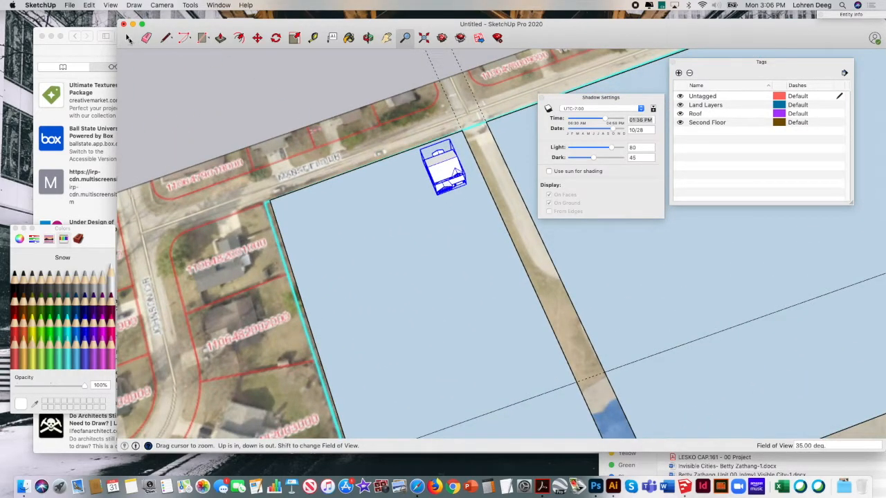
Step: Select the house and bring up the Edit menu
key("space")
left_click(456, 202)
left_click(452, 173)
left_click(92, 5)
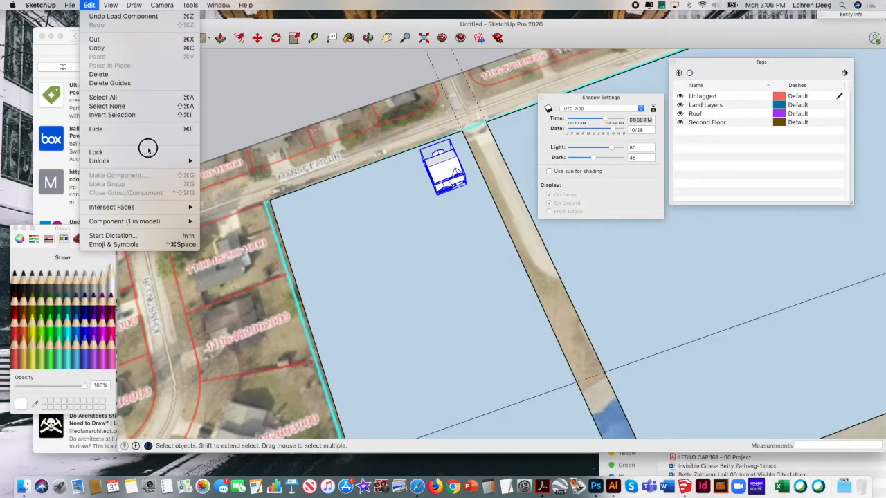
Step: Copy the selected house and paste a first copy onto the parcel
mouse_move(184, 222)
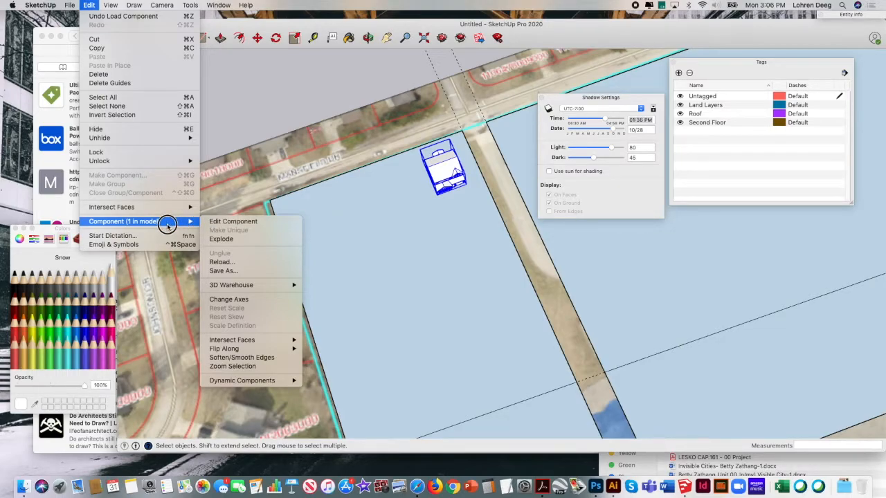
left_click(316, 244)
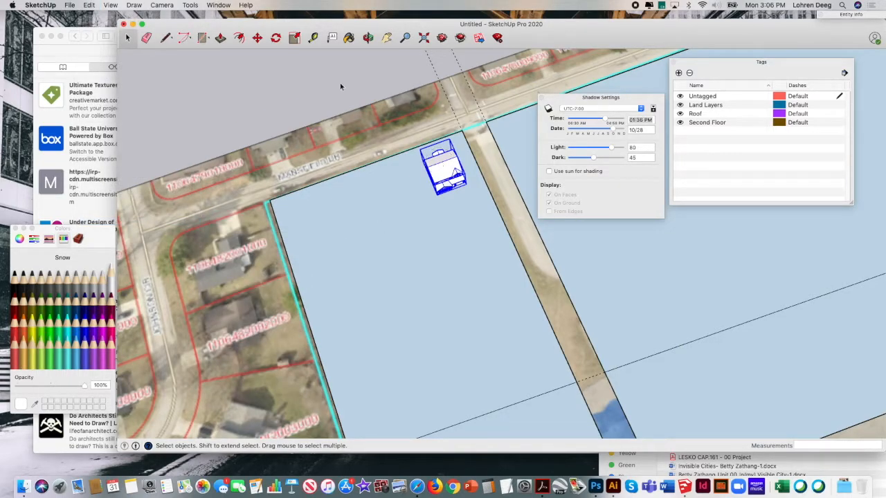
left_click(89, 6)
left_click(101, 48)
left_click(89, 5)
left_click(115, 49)
key("super+v")
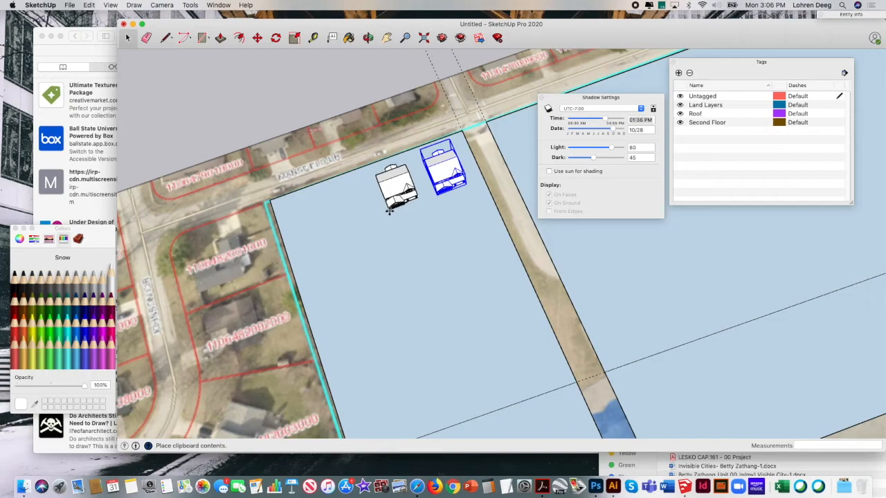
left_click(390, 212)
key("m")
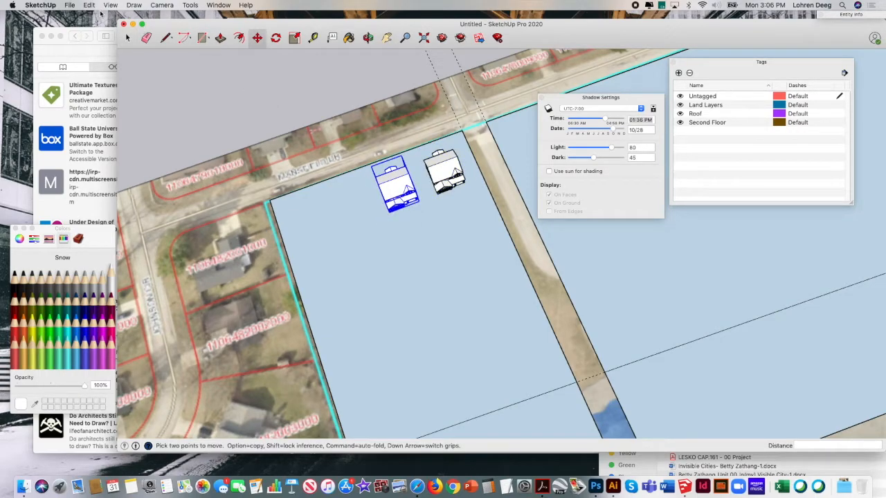
Step: Paste two more house copies, one along the street edge and one below the row
left_click(92, 5)
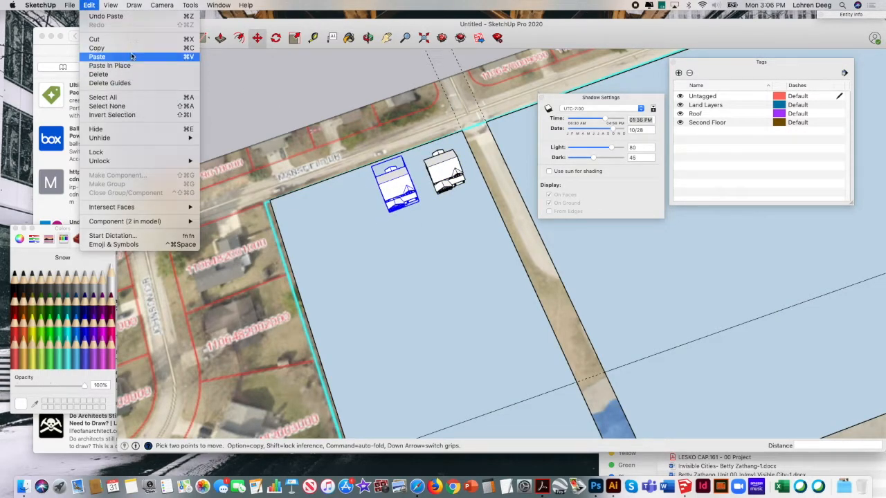
left_click(132, 57)
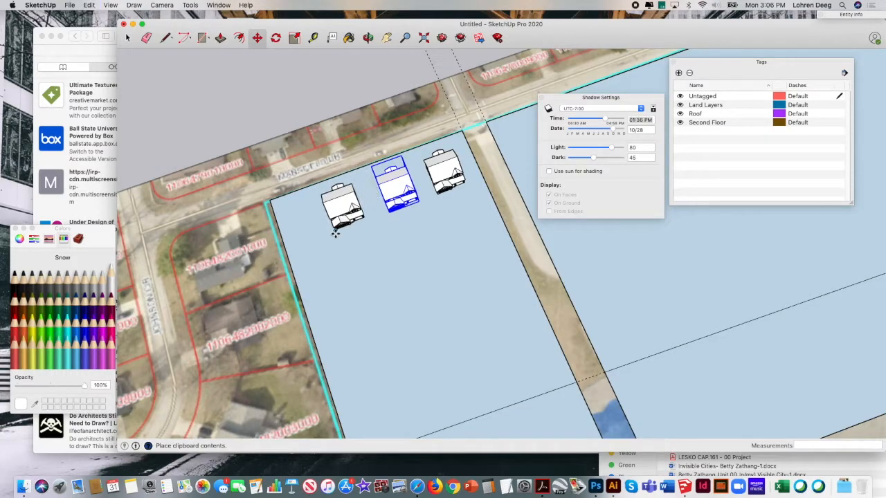
left_click(340, 231)
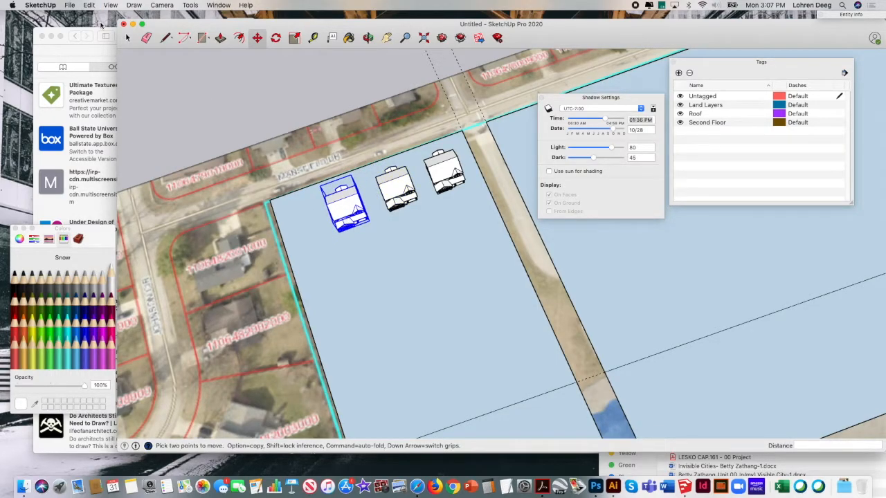
left_click(89, 5)
left_click(115, 58)
left_click(327, 309)
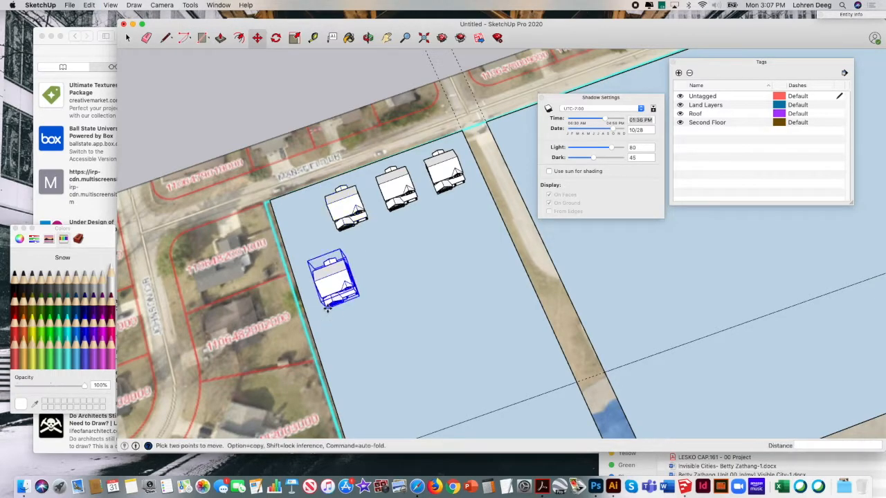
left_click(127, 37)
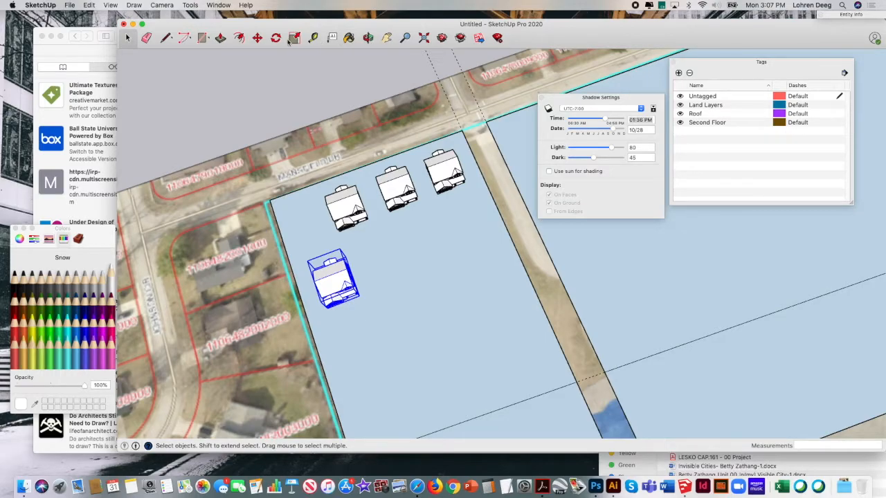
Step: Zoom in, open the top-right house for component editing, then exit by picking the ground
left_click(405, 38)
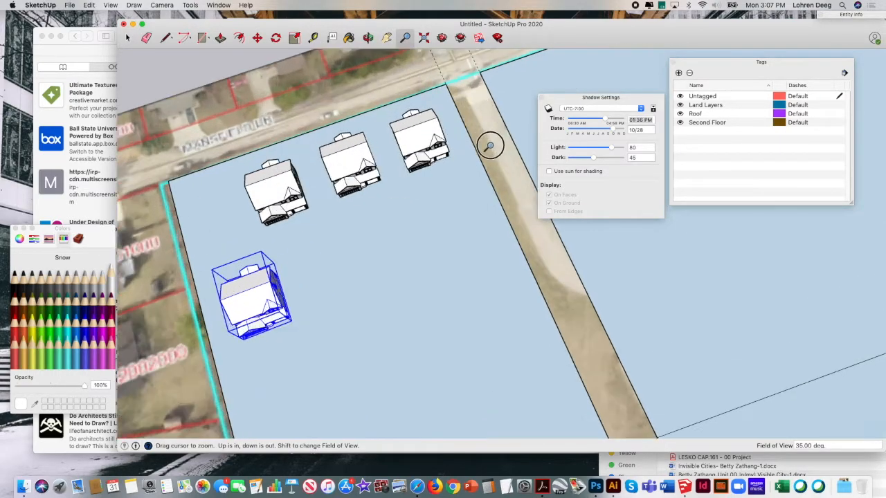
scroll(490, 142, "up", 5)
key("space")
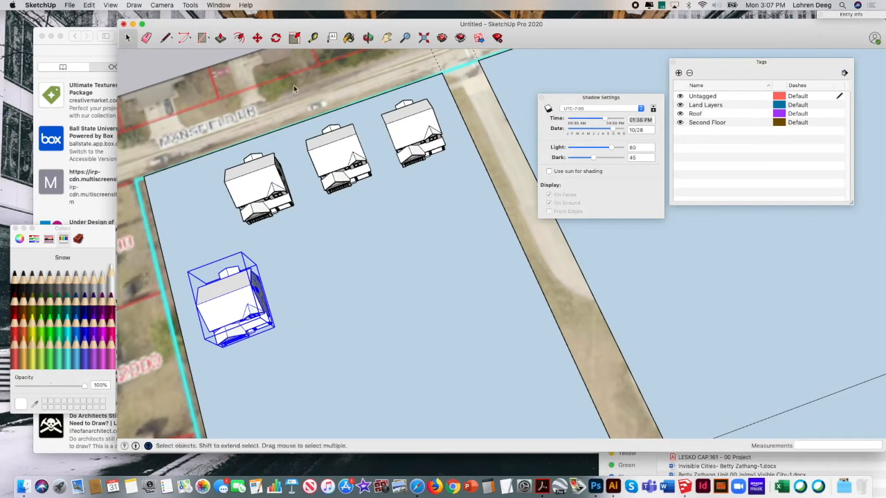
left_click(401, 132)
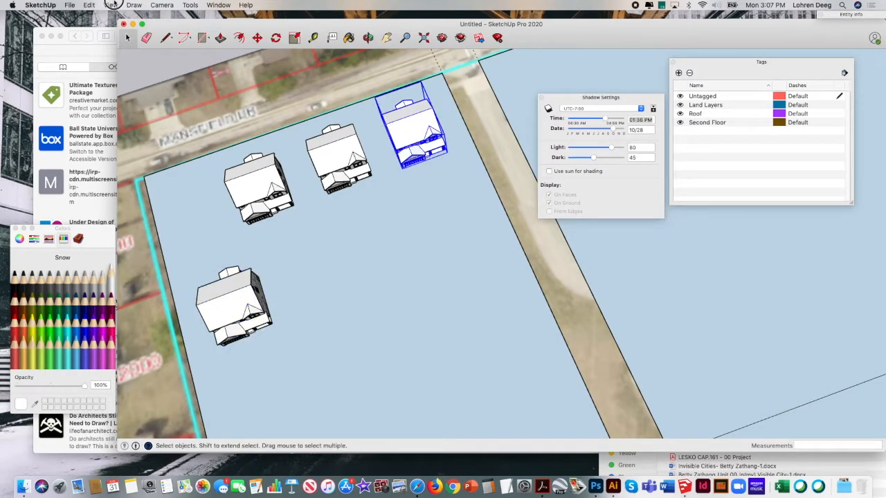
left_click(113, 5)
mouse_move(90, 4)
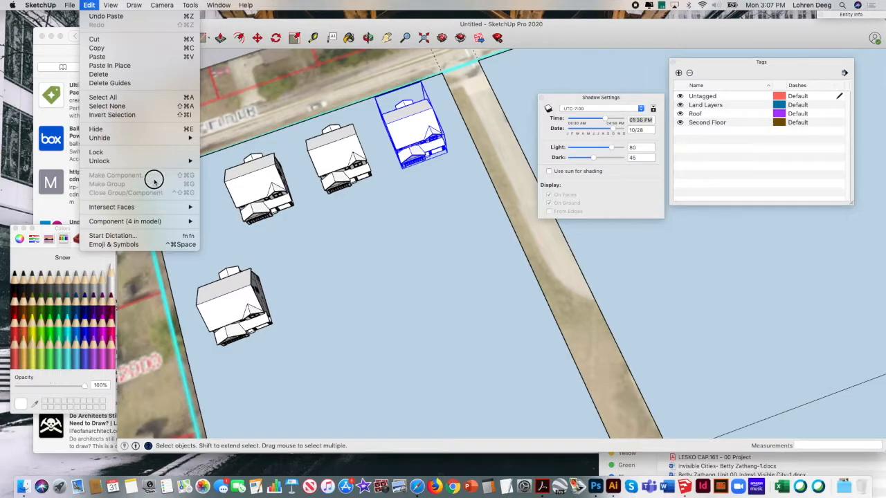
left_click(220, 222)
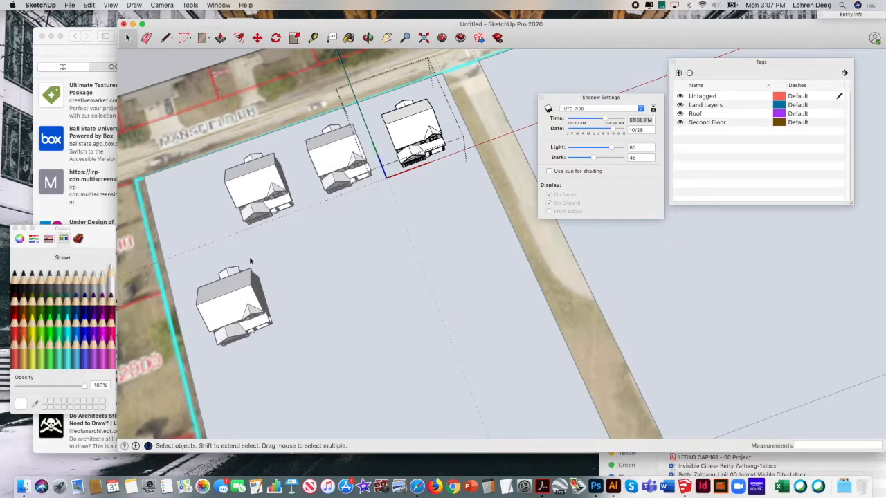
left_click(417, 208)
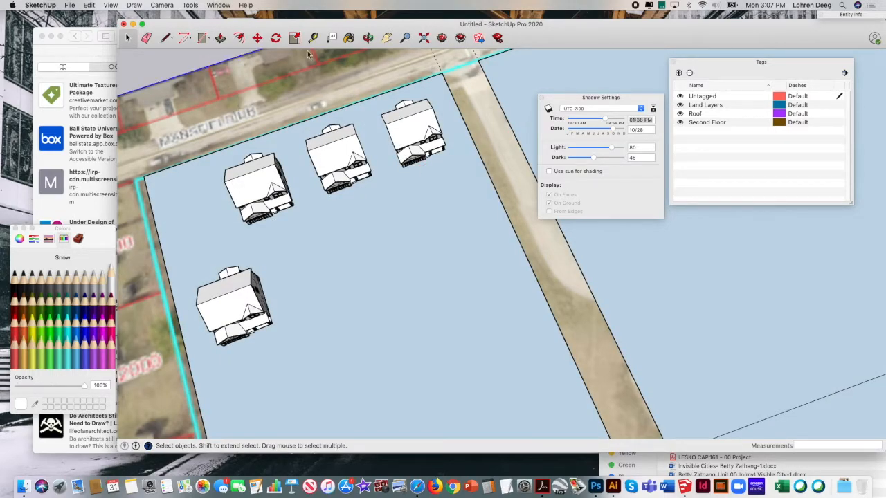
Step: Zoom out, select the four houses and combine them into one group
left_click(367, 37)
left_click_drag(334, 210, 339, 241)
left_click(386, 37)
left_click_drag(376, 142, 353, 83)
left_click(405, 38)
left_click_drag(429, 103, 362, 269)
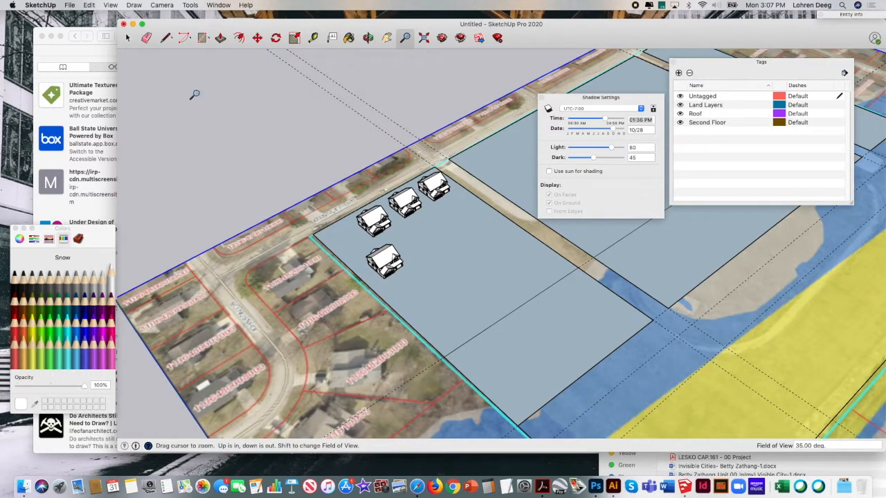
left_click(128, 37)
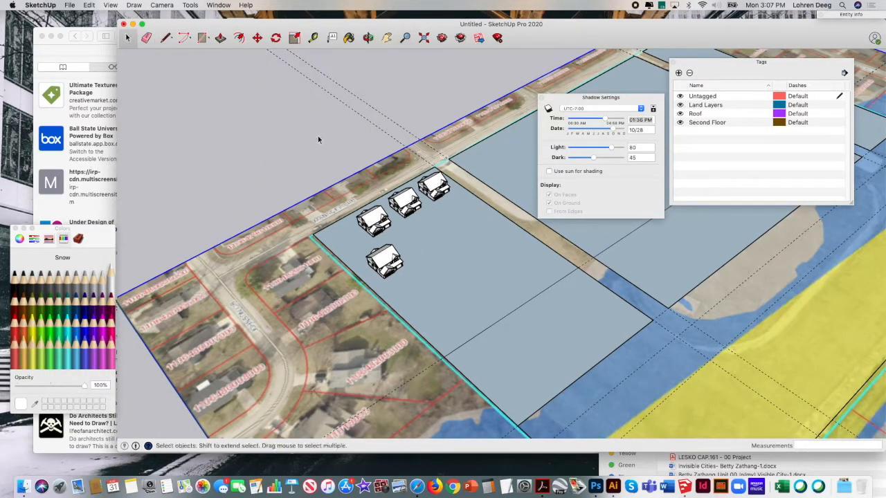
left_click(386, 253)
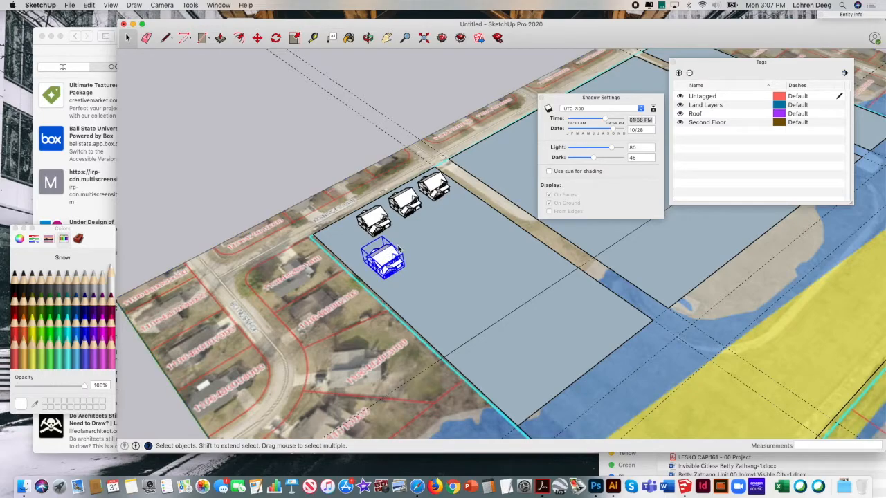
left_click(380, 219, "shift")
left_click(404, 200, "shift")
left_click(437, 186, "shift")
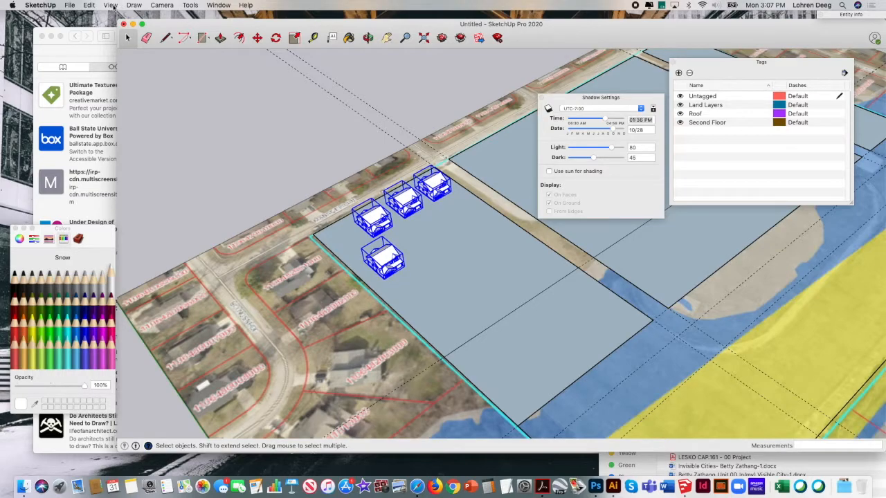
left_click(89, 5)
left_click(145, 183)
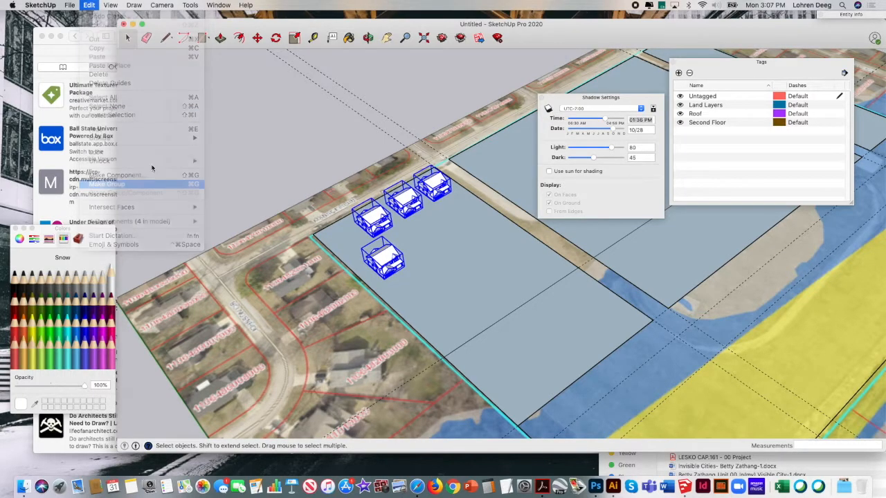
Step: Copy the house group and paste a copy lower in the same parcel
left_click(90, 5)
left_click(108, 47)
left_click(89, 5)
left_click(111, 65)
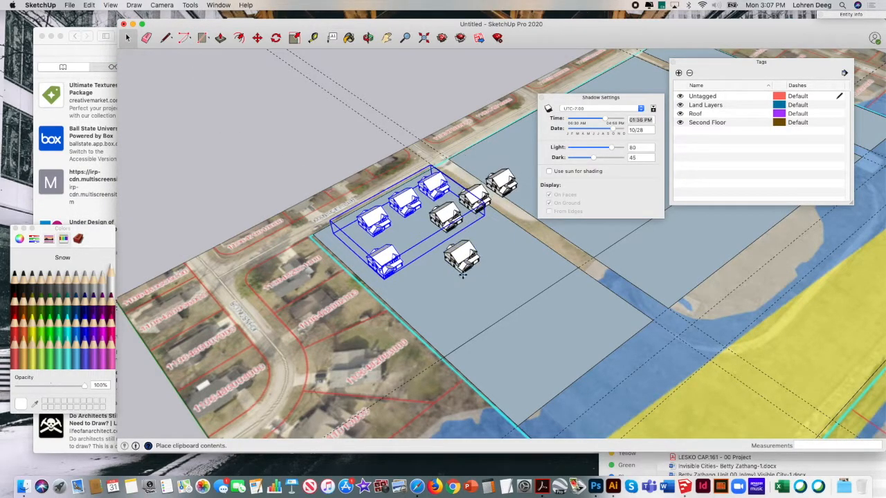
left_click(450, 339)
key("m")
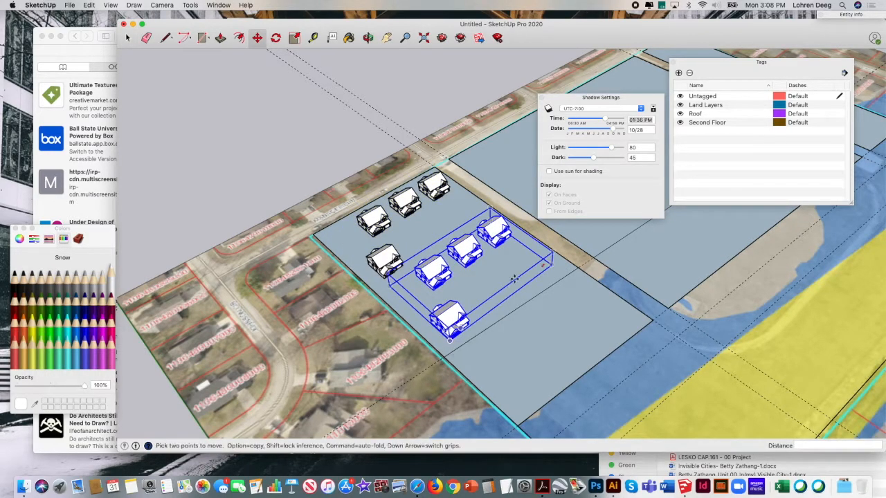
left_click(561, 99)
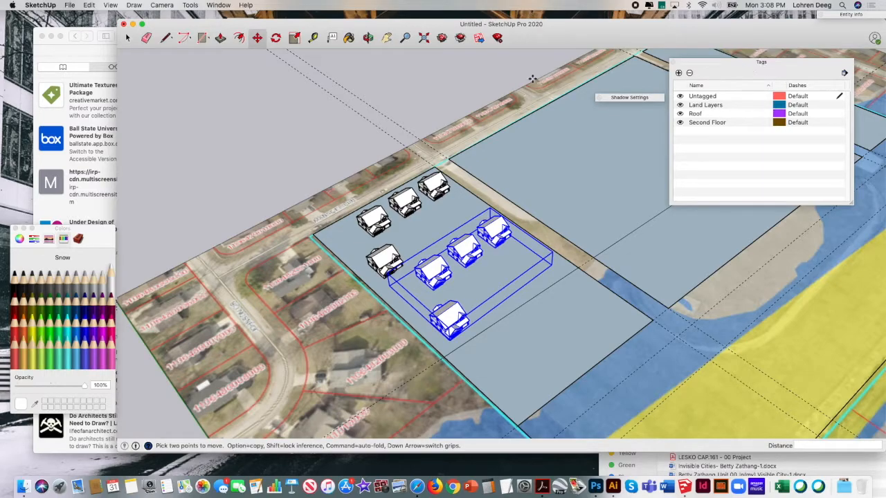
Step: Paste two more copies of the house group into the neighbouring parcel
left_click(90, 4)
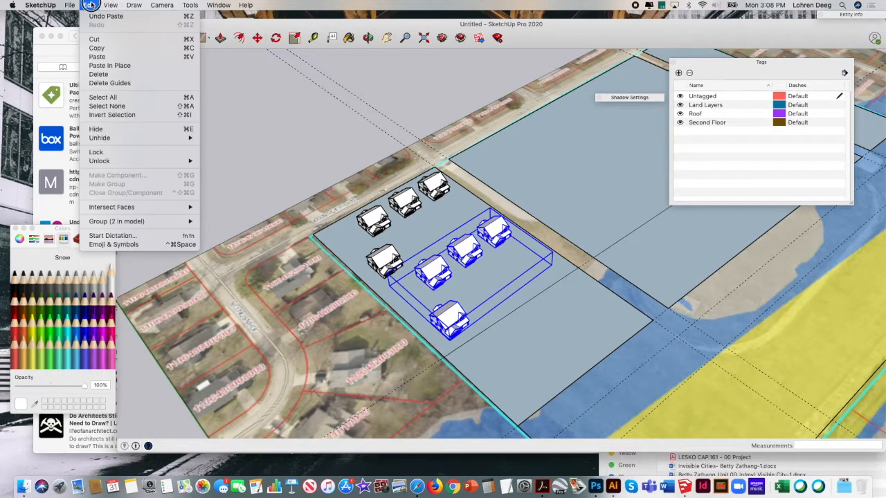
left_click(129, 57)
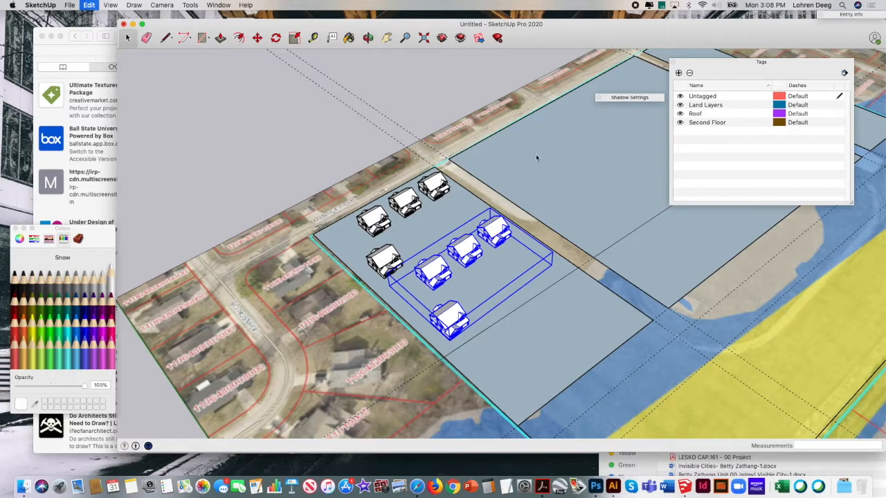
left_click(528, 196)
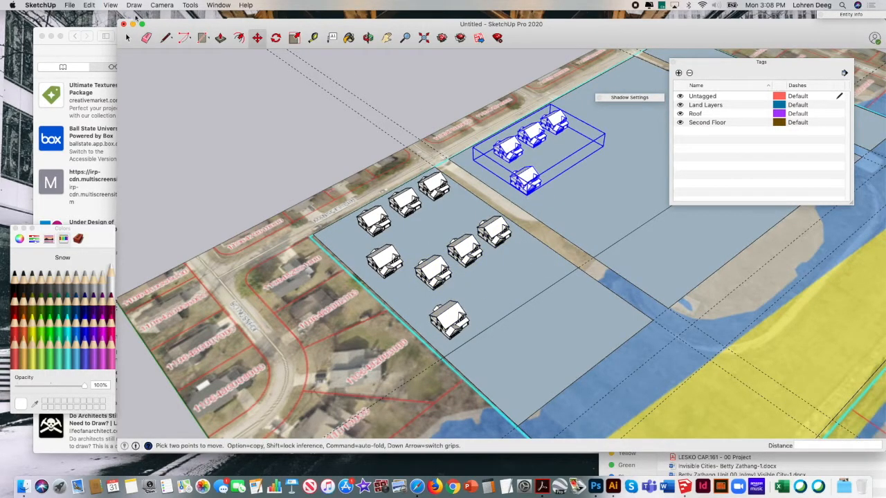
left_click(89, 5)
left_click(115, 59)
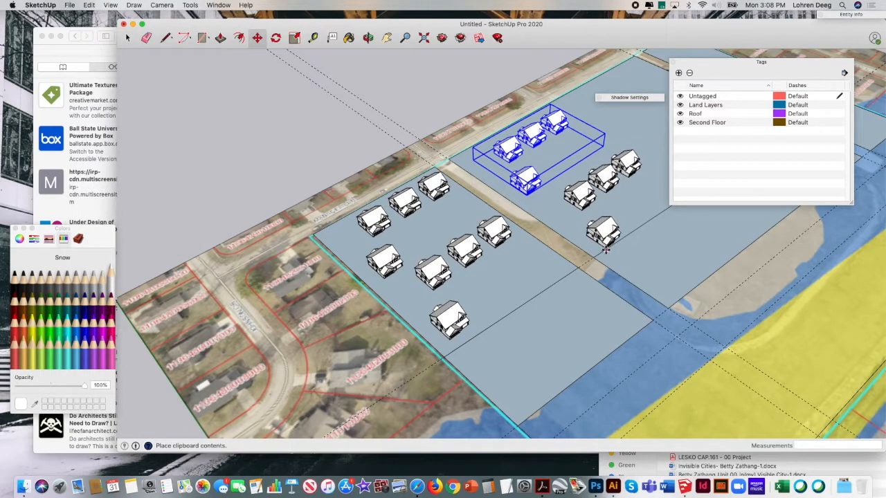
left_click(604, 253)
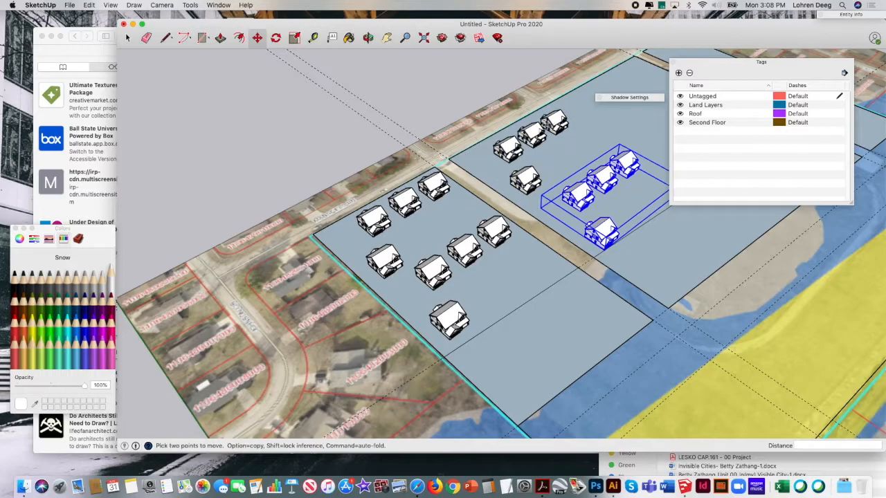
Step: Pan to the farther parcels and clear the house selection
left_click(386, 37)
left_click_drag(508, 117, 357, 171)
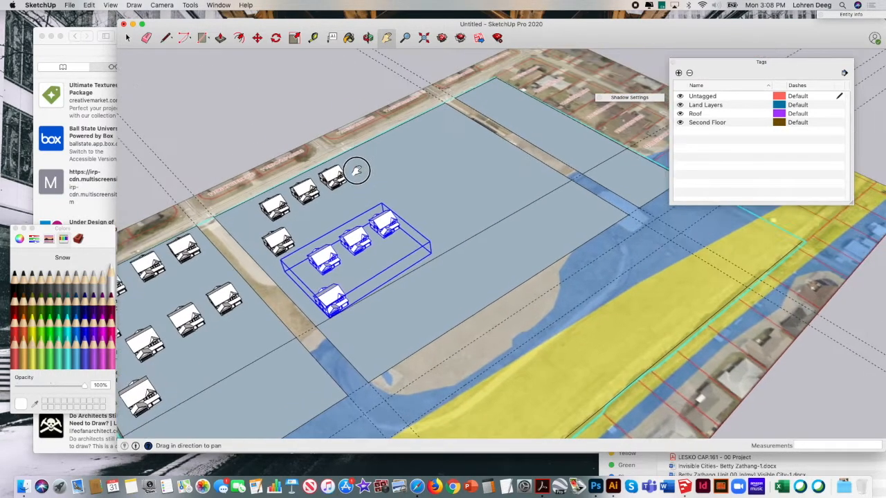
left_click(127, 37)
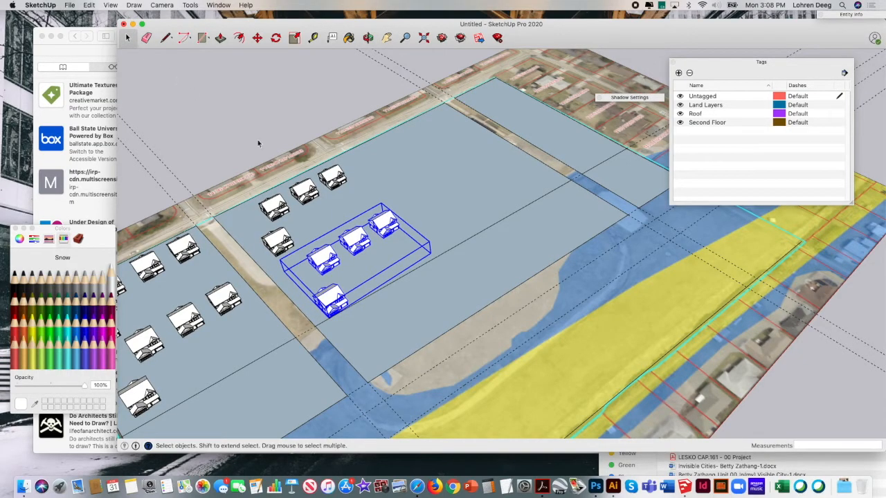
left_click(311, 123)
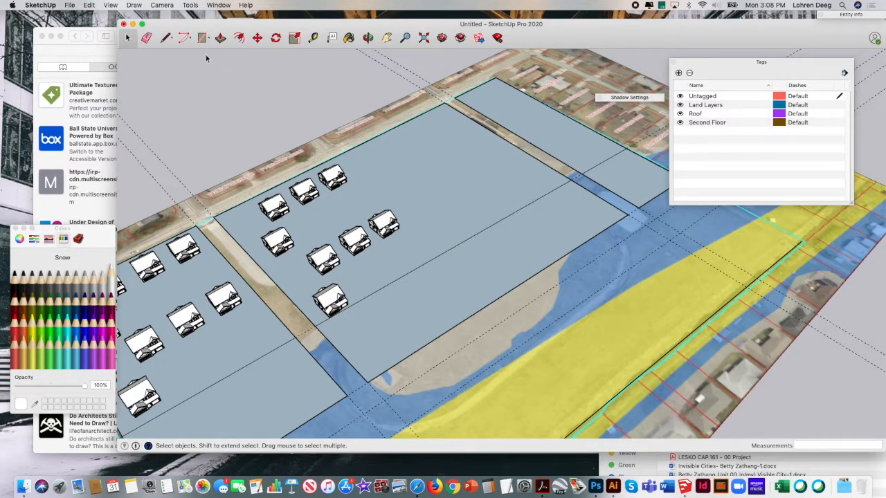
mouse_move(170, 24)
left_mouse_down()
mouse_move(449, 39)
mouse_move(427, 43)
mouse_move(455, 52)
mouse_move(148, 28)
left_mouse_up()
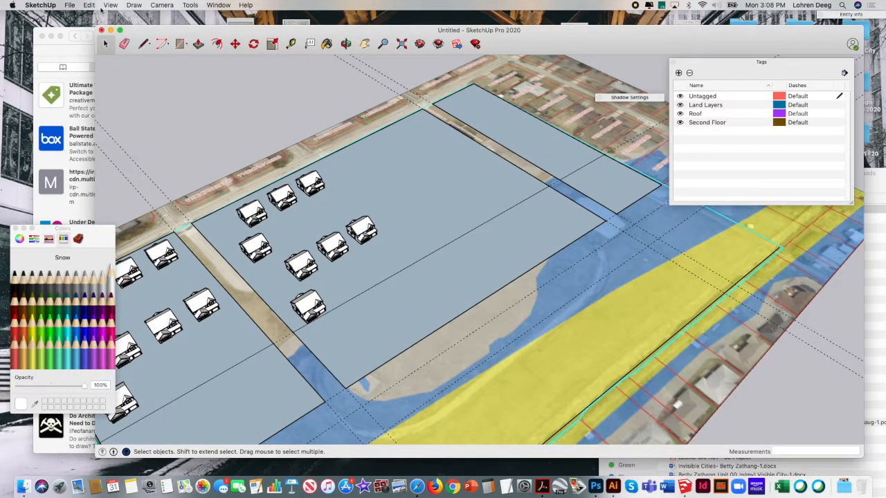
Step: Paste two more house-group copies into the far parcel, along the street and lower right
left_click(89, 5)
left_click(127, 52)
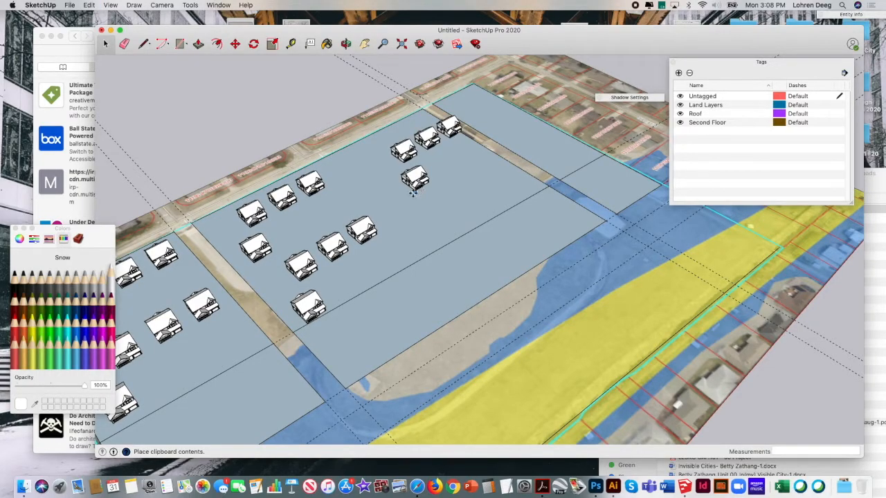
left_click(382, 195)
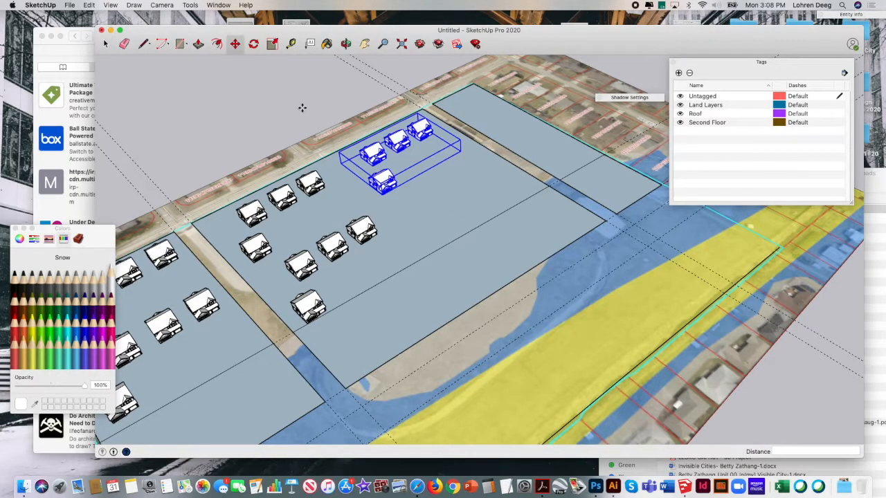
left_click(89, 4)
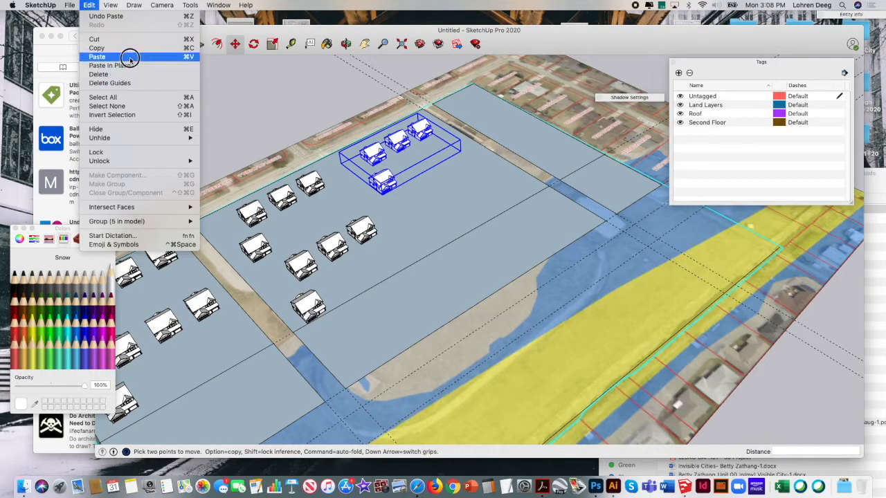
left_click(130, 58)
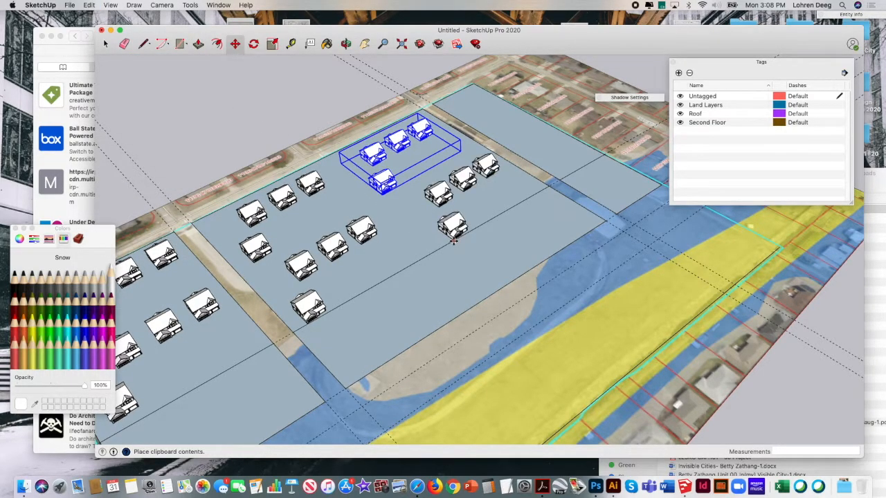
left_click(449, 243)
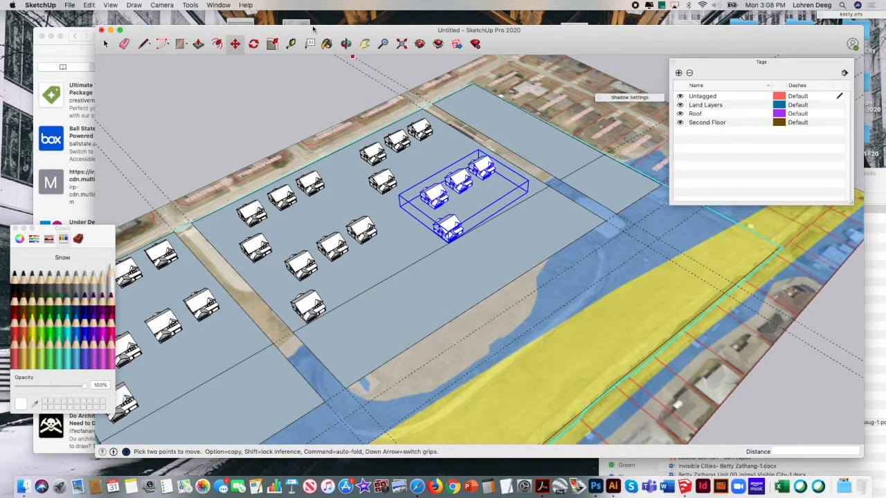
Step: Clear all selections, leaving the aerial terrain image unselected
left_click_drag(323, 32, 361, 19)
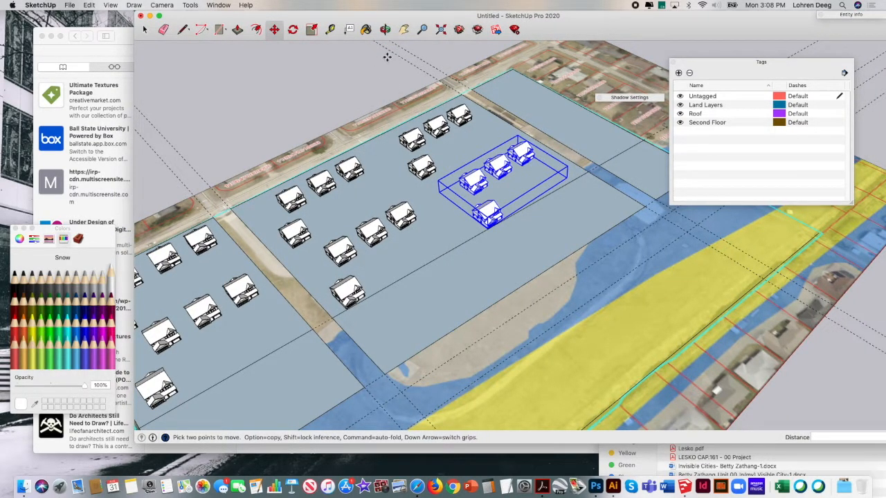
left_click(146, 31)
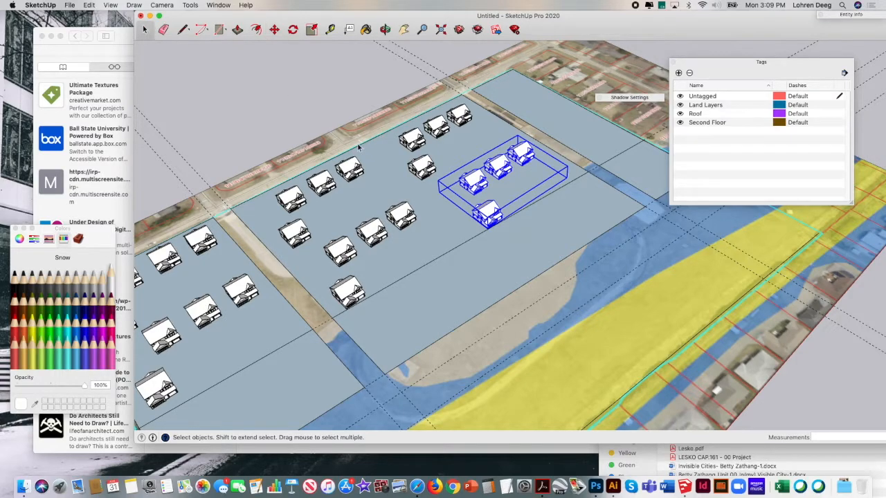
left_click(415, 195)
left_click(445, 277)
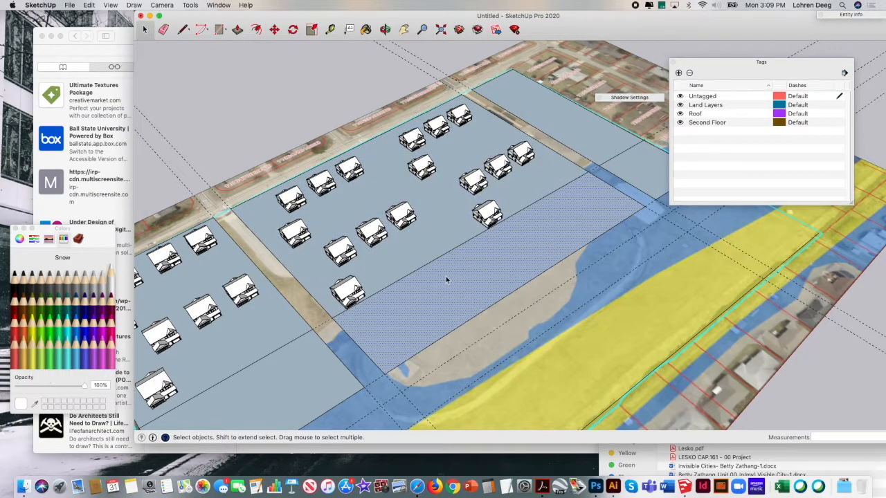
left_click(436, 245)
left_click(358, 83)
left_click(246, 236)
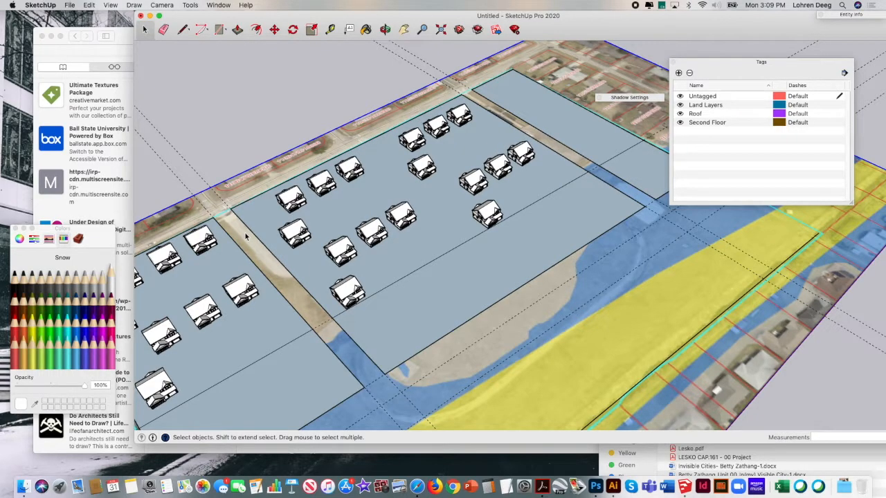
left_click(299, 74)
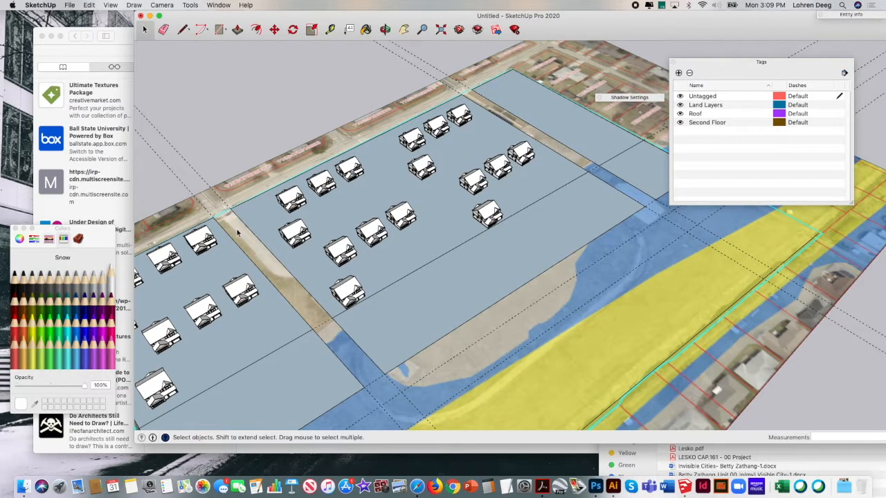
Step: Pan down to the 100 ft scale bar and draw a rectangle over it
left_click(404, 29)
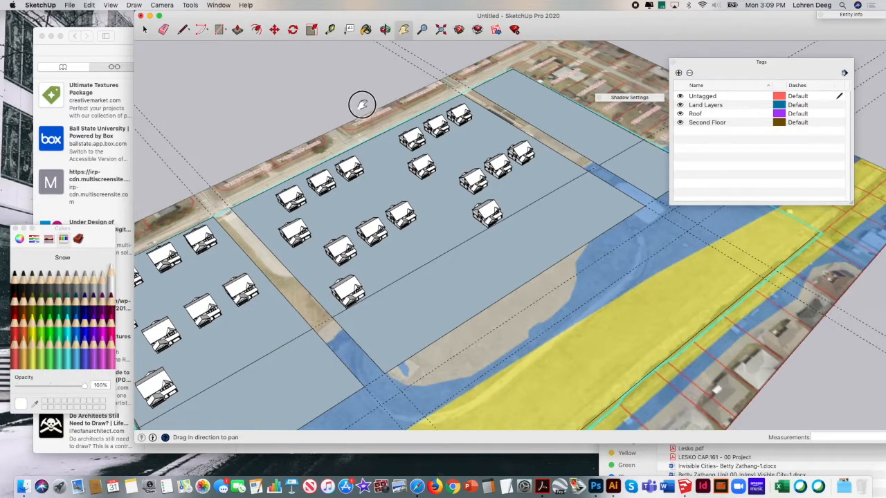
left_click_drag(362, 103, 475, 48)
left_click_drag(466, 146, 415, 104)
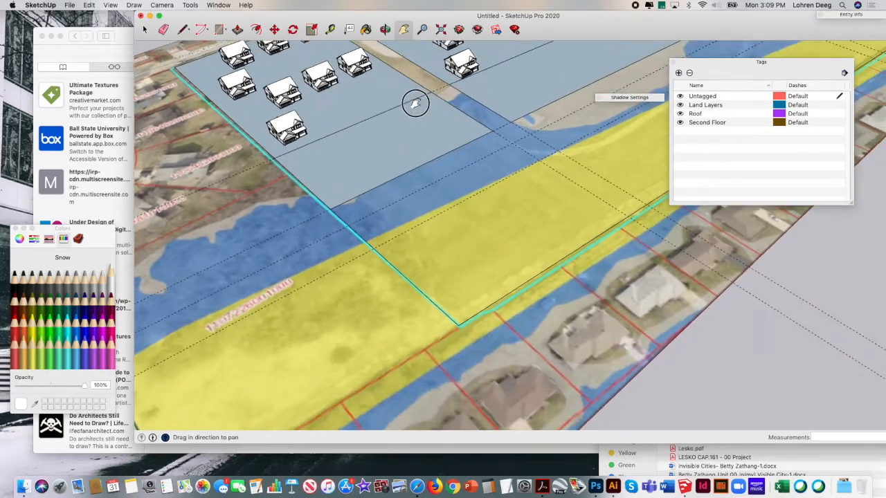
left_click_drag(401, 267, 443, 148)
left_click_drag(388, 273, 386, 217)
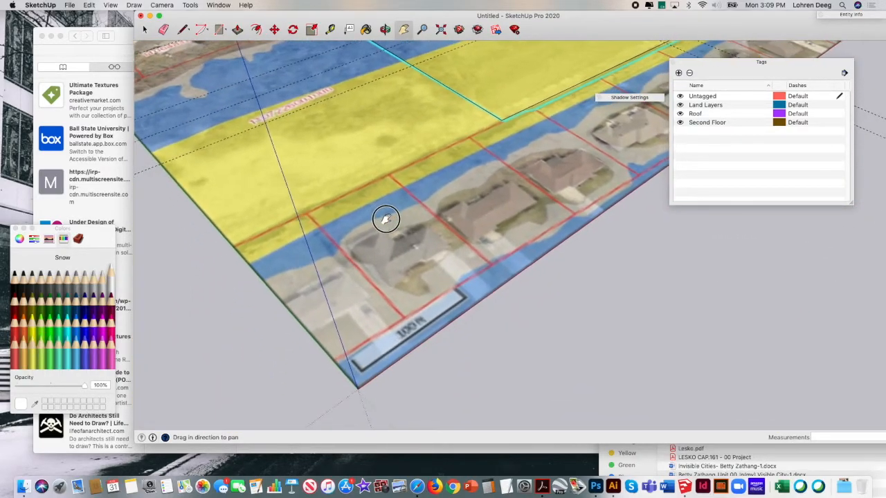
left_click(218, 29)
left_click(360, 370)
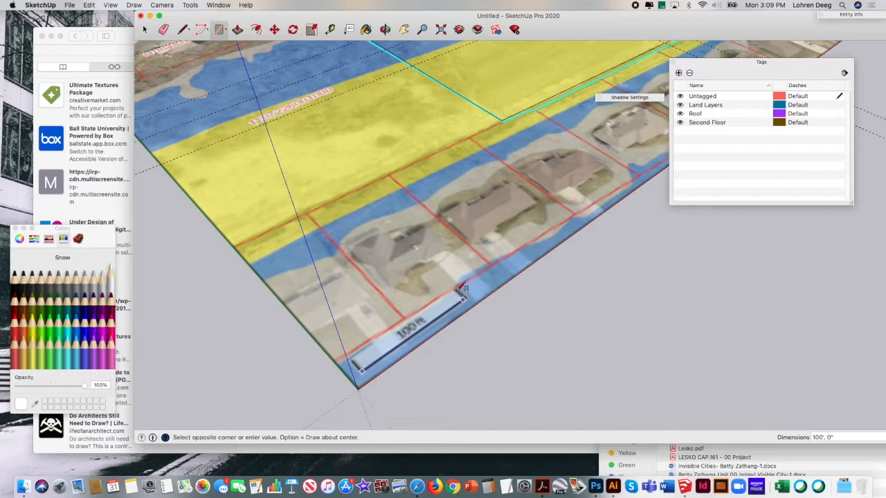
left_click(462, 283)
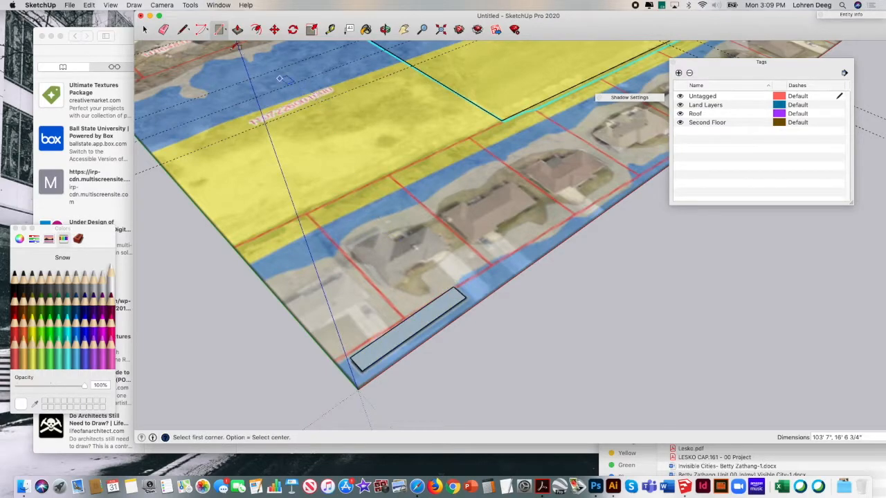
Step: Move the scale-bar rectangle up beside the housing lots
left_click(147, 28)
left_click(418, 313)
left_click(274, 29)
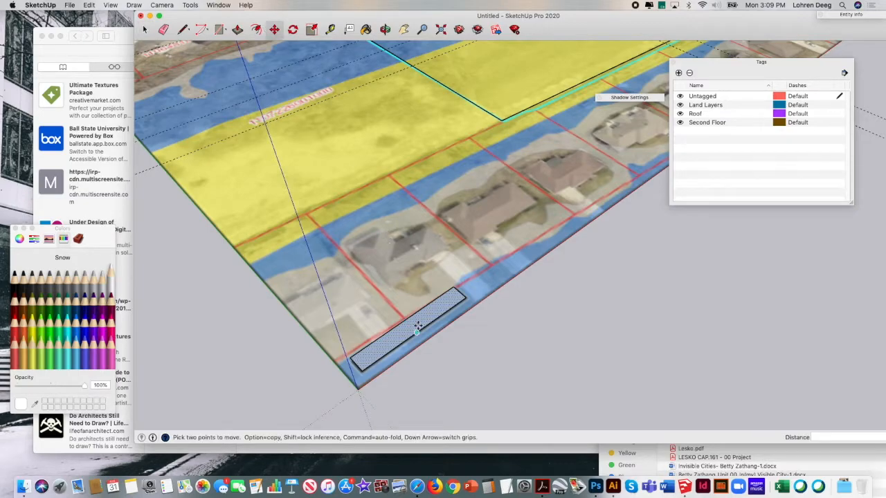
left_click(409, 320)
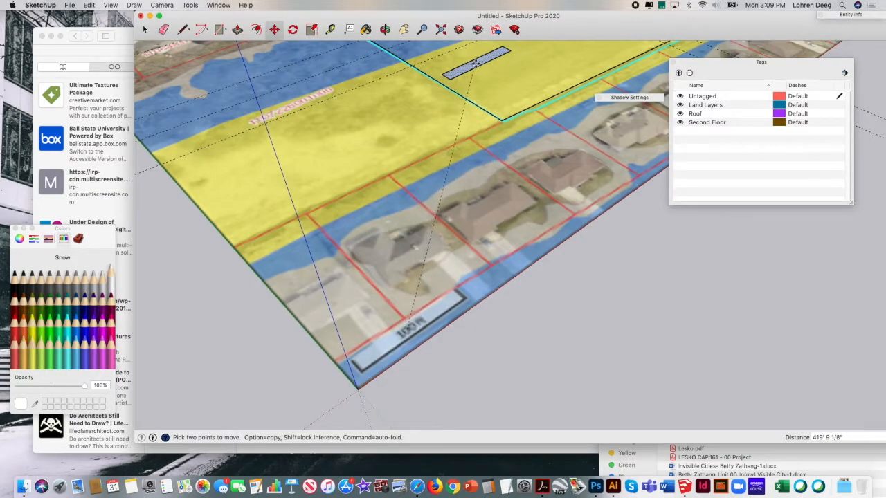
left_click(470, 54)
left_click(404, 29)
left_click_drag(416, 110, 400, 285)
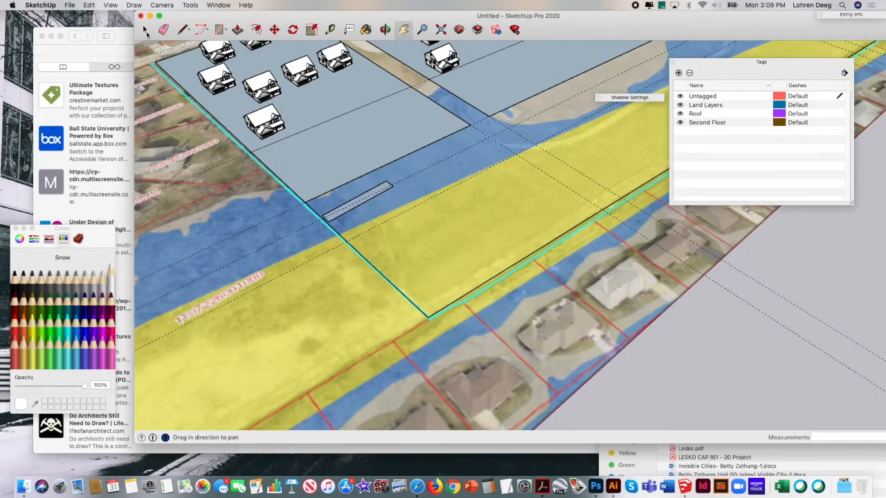
Step: Undo the scale-bar rectangle's earlier move and bring the scale bar back into view
left_click(145, 29)
left_click(328, 176)
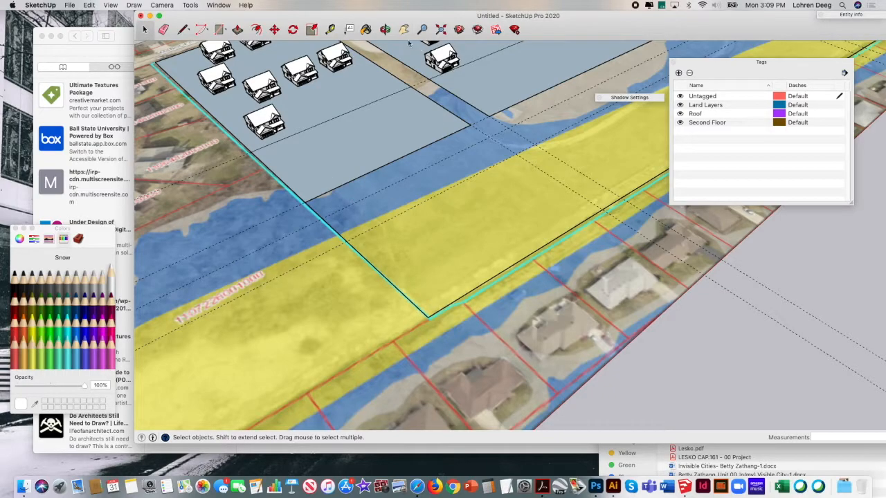
left_click(91, 6)
left_click(91, 17)
left_click(91, 5)
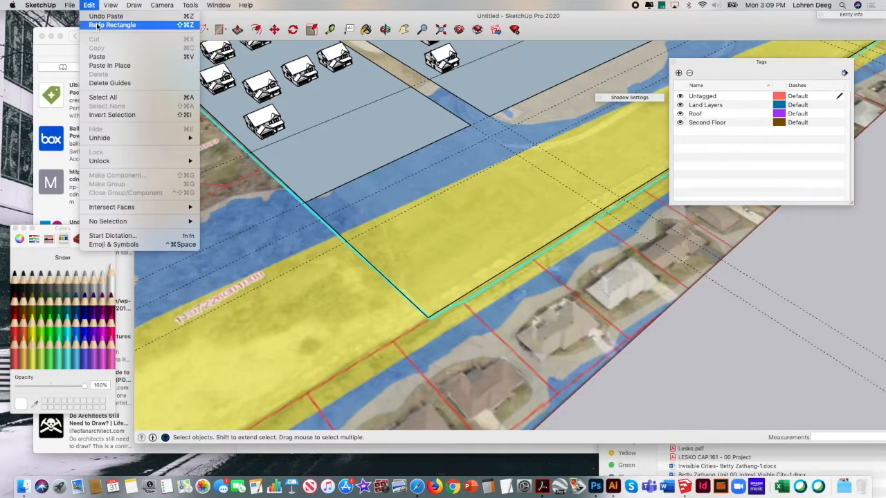
left_click(96, 26)
left_click(404, 29)
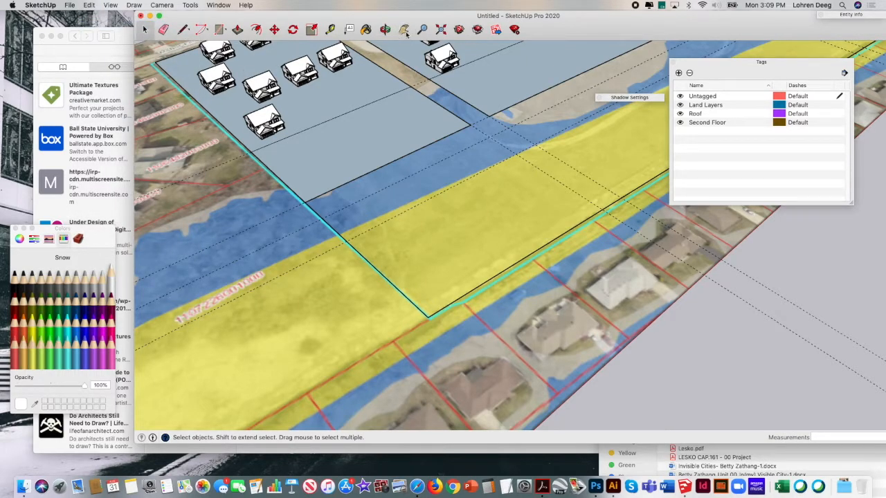
left_click_drag(390, 214, 452, 103)
left_click_drag(416, 206, 408, 199)
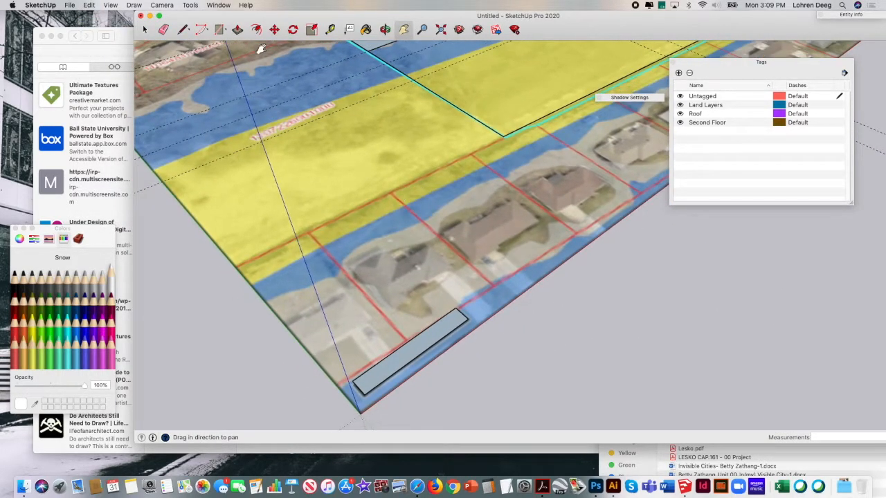
Step: Move the whole 100 ft scale rectangle up onto the blue band below the lots
left_click(144, 29)
left_click(394, 351)
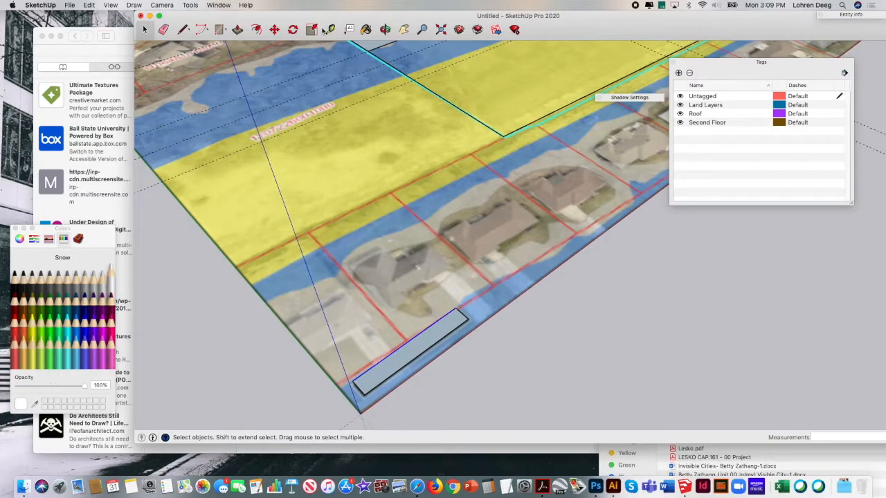
left_click(275, 30)
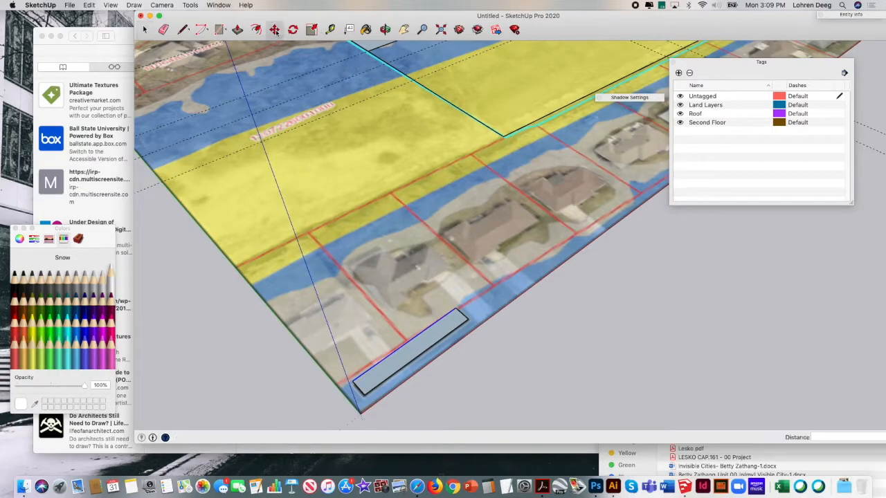
left_click(393, 363)
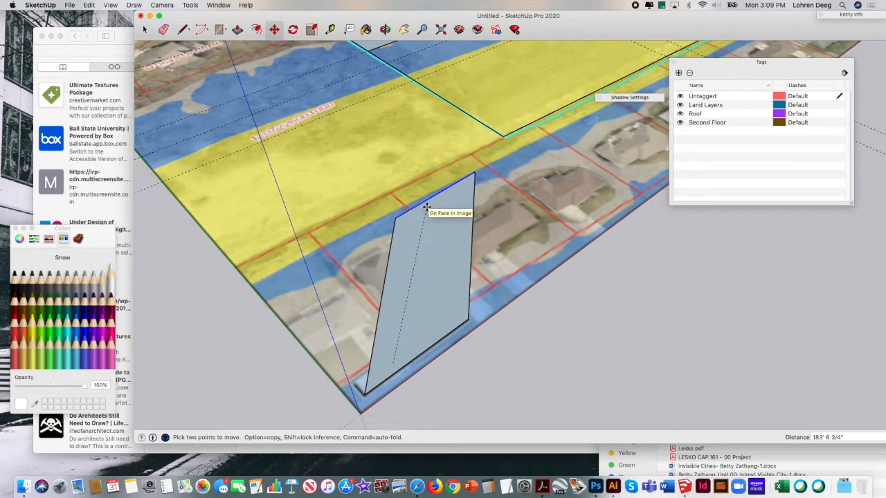
key("Escape")
left_click(145, 30)
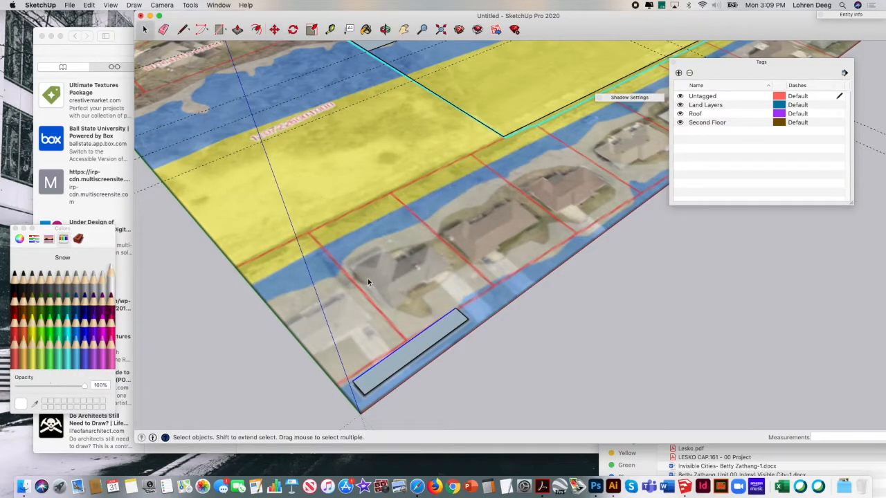
left_click(274, 30)
left_click(391, 356)
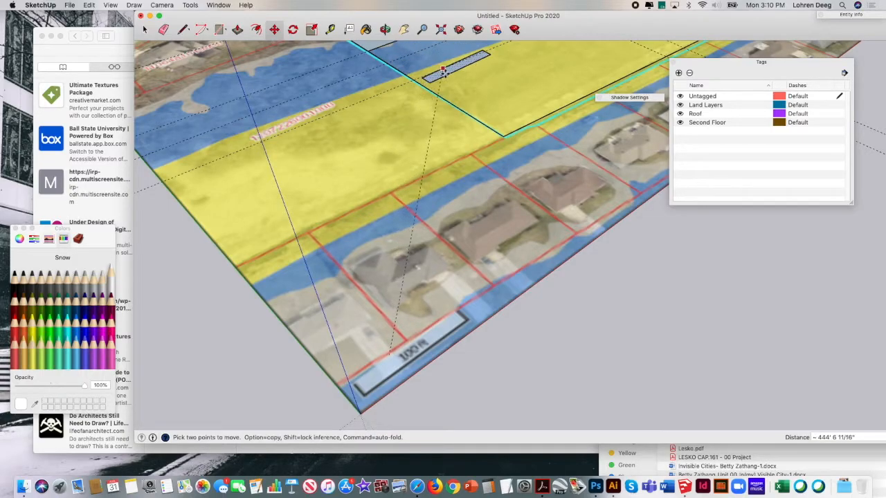
left_click(428, 57)
left_click(404, 29)
left_click_drag(440, 161, 407, 307)
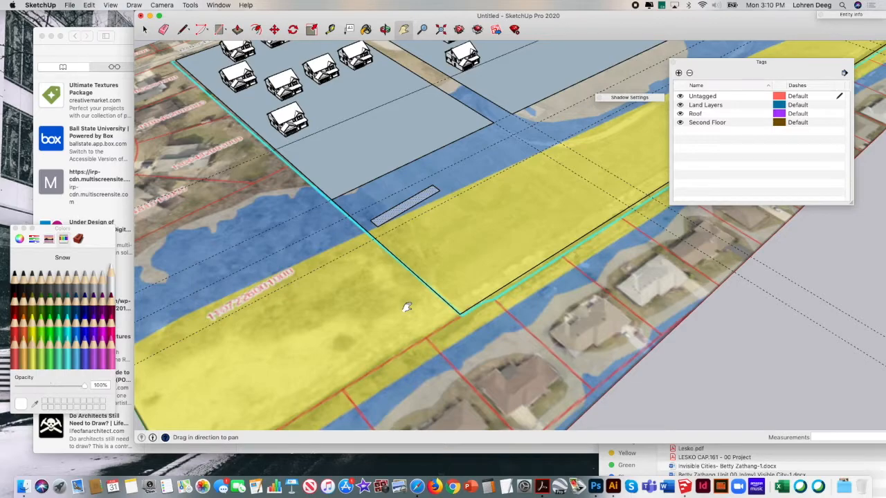
Step: Switch to the standard Top view and zoom to the extents of the site
left_click(112, 4)
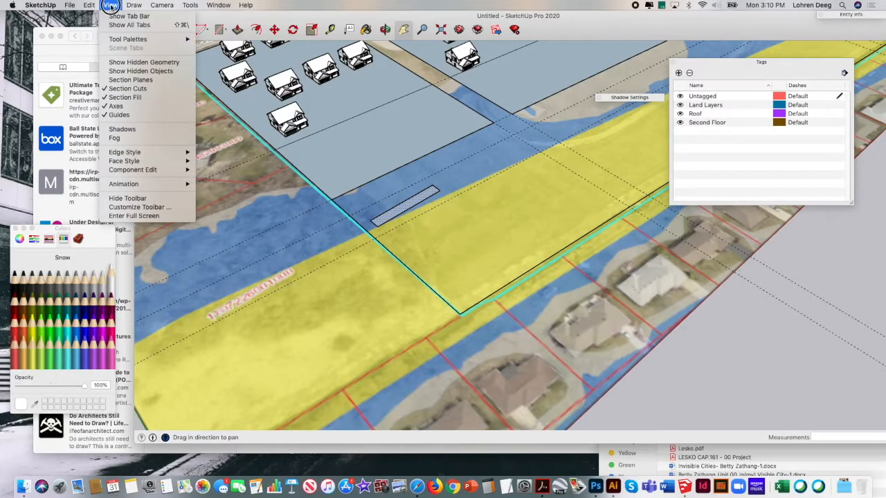
mouse_move(161, 5)
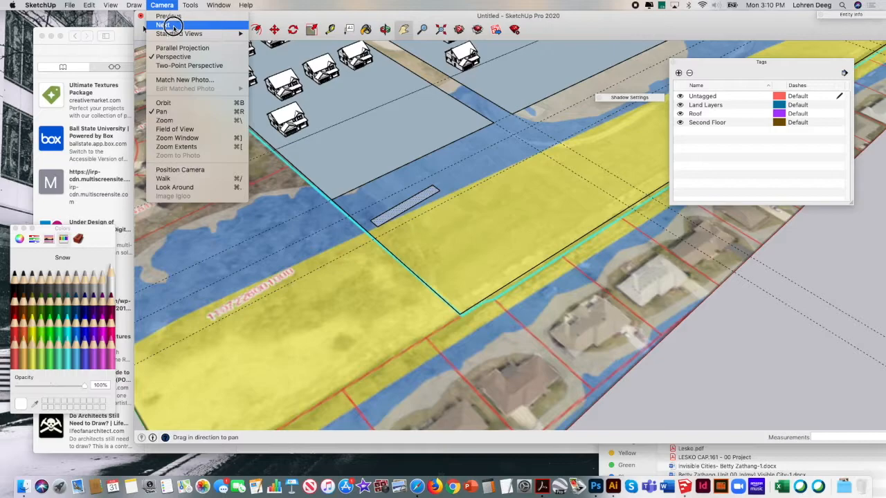
mouse_move(187, 36)
left_click(264, 33)
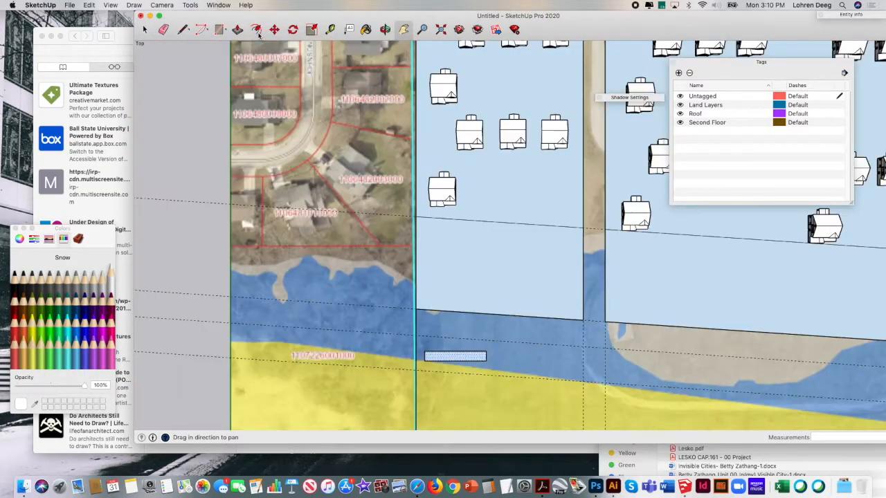
left_click(443, 32)
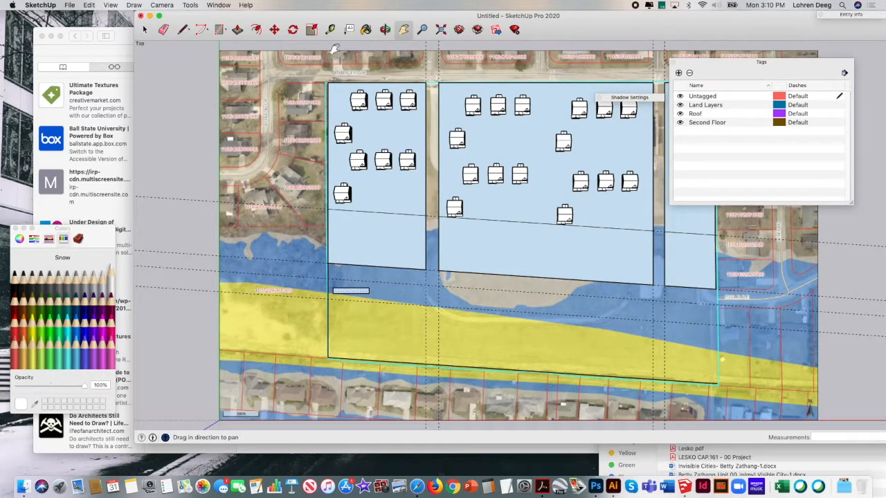
Step: Set the camera to Parallel Projection
left_click(161, 4)
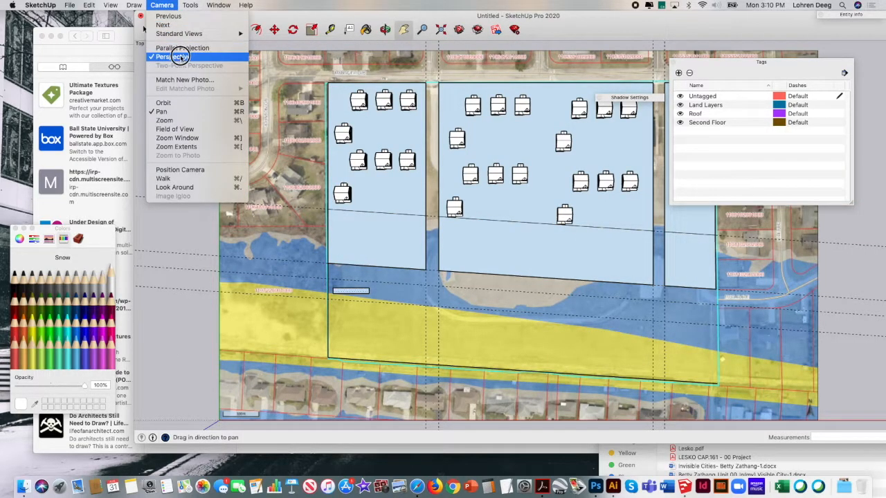
left_click(177, 55)
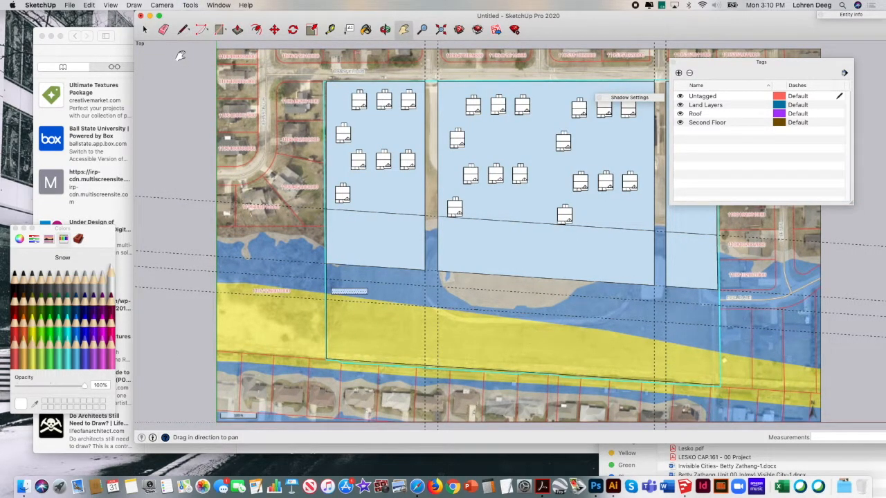
left_click(164, 5)
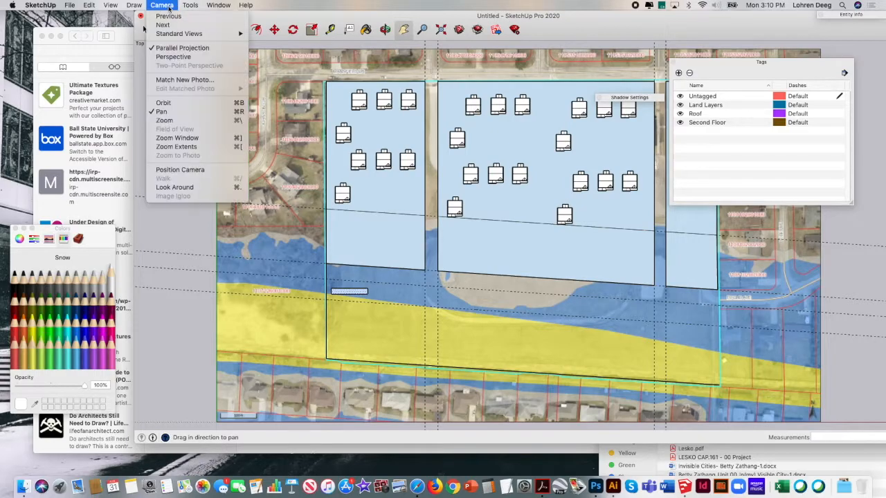
left_click(182, 55)
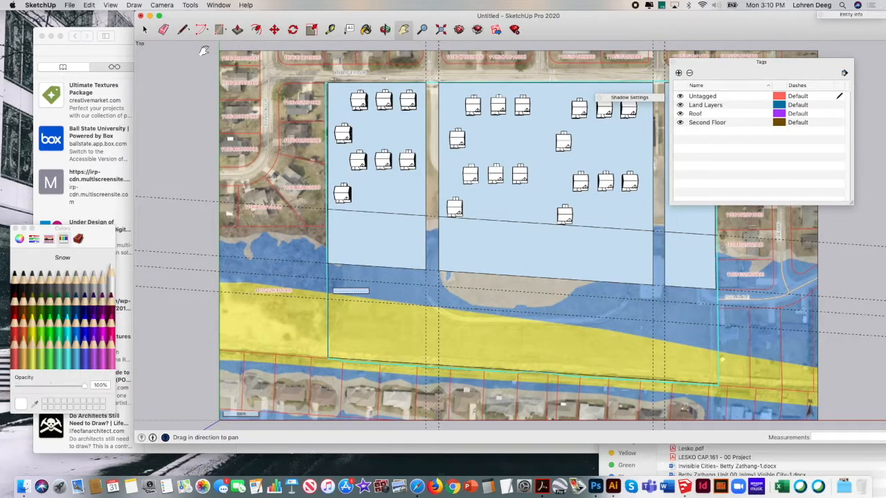
left_click(162, 6)
left_click(176, 52)
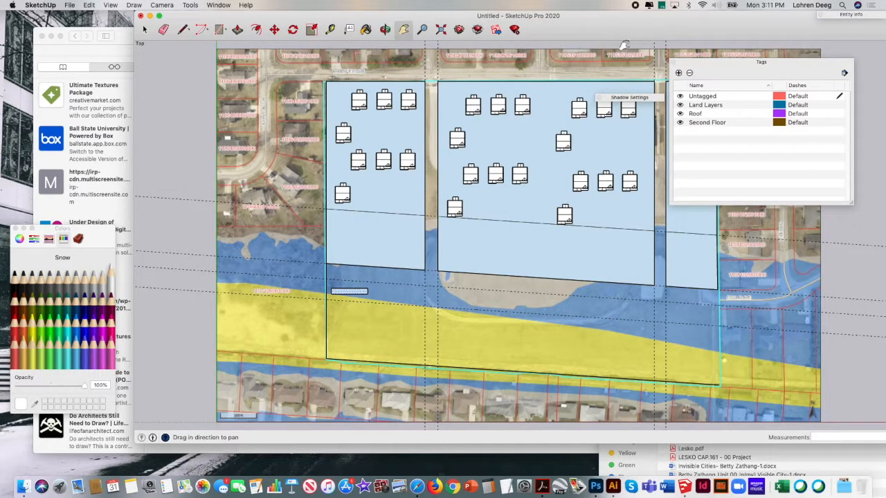
Step: Move the Tags panel off the site view and bring up the Window menu
left_click_drag(738, 65, 830, 71)
left_click(162, 5)
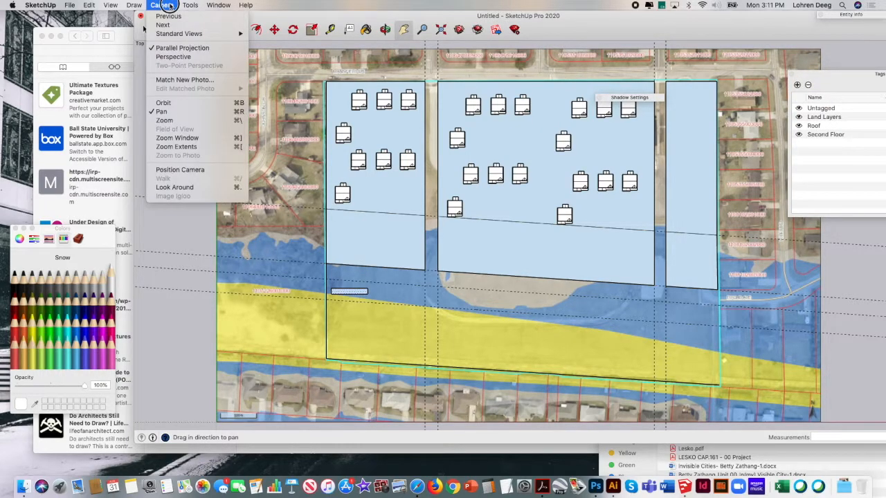
left_click(210, 4)
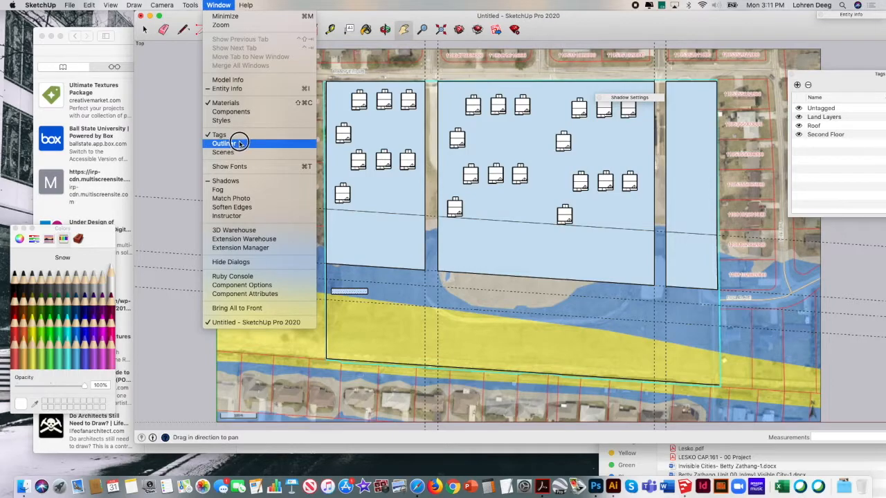
Step: Enable shadows dated 07/09 at 2:44 PM in Shadow Settings, then close the dialog
left_click(239, 180)
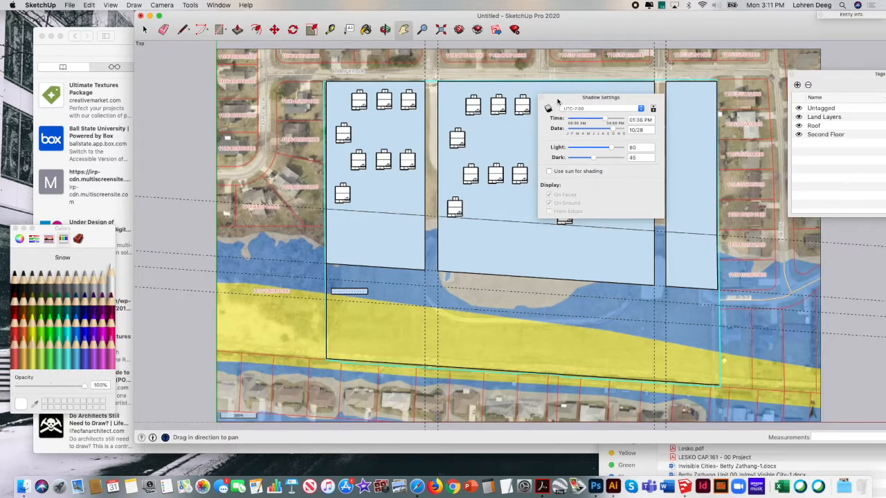
left_click(548, 109)
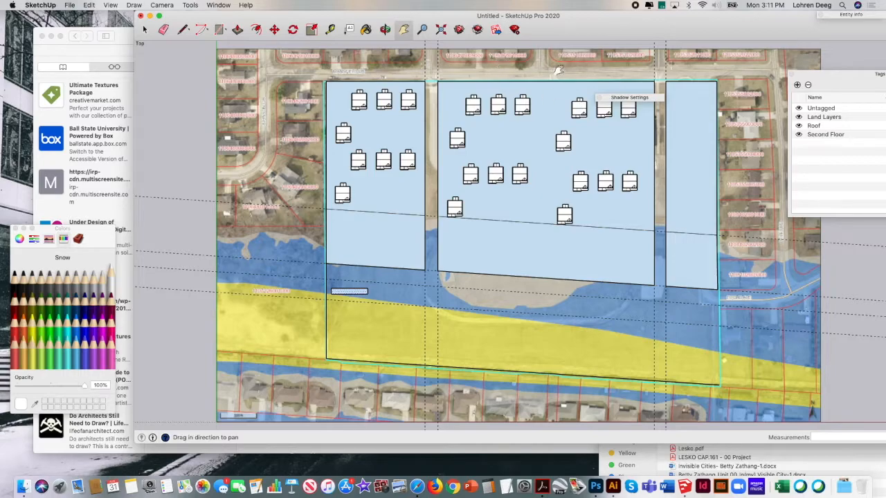
double_click(621, 101)
left_click_drag(554, 97, 675, 66)
mouse_move(732, 93)
left_mouse_down()
mouse_move(713, 95)
mouse_move(721, 84)
left_mouse_up()
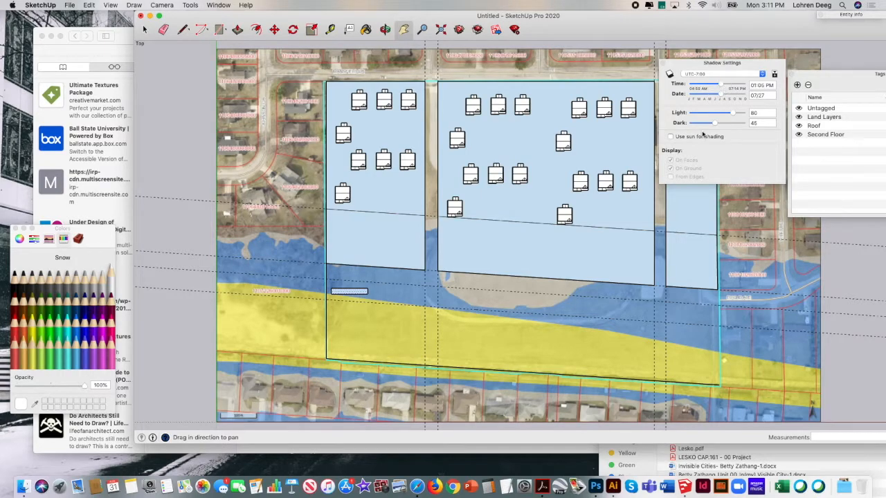
left_click(669, 74)
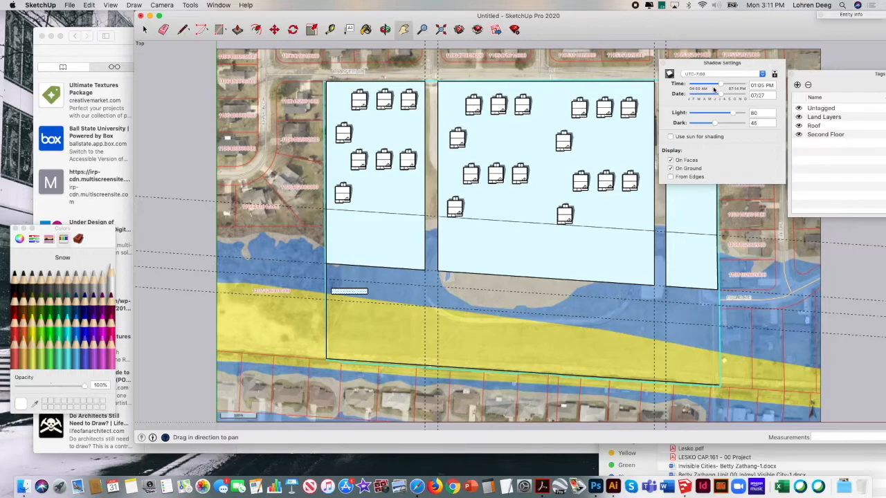
mouse_move(720, 84)
left_mouse_down()
mouse_move(731, 84)
mouse_move(709, 97)
mouse_move(719, 97)
left_mouse_up()
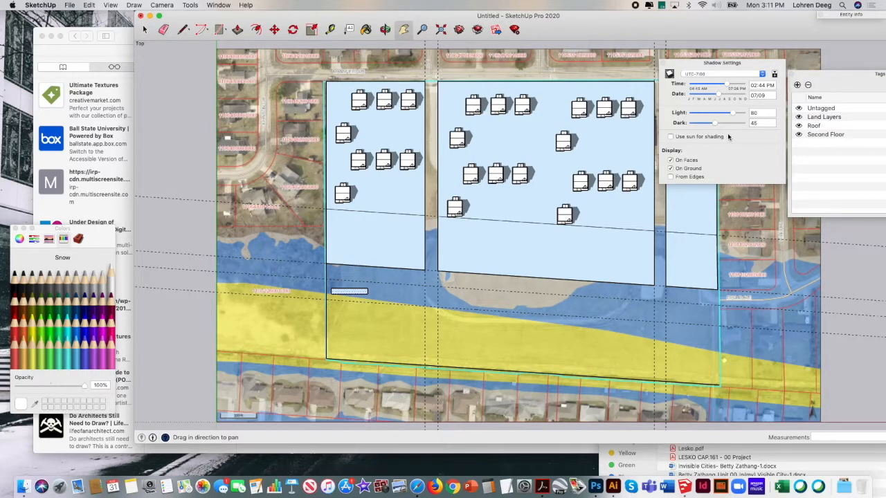
left_click(664, 63)
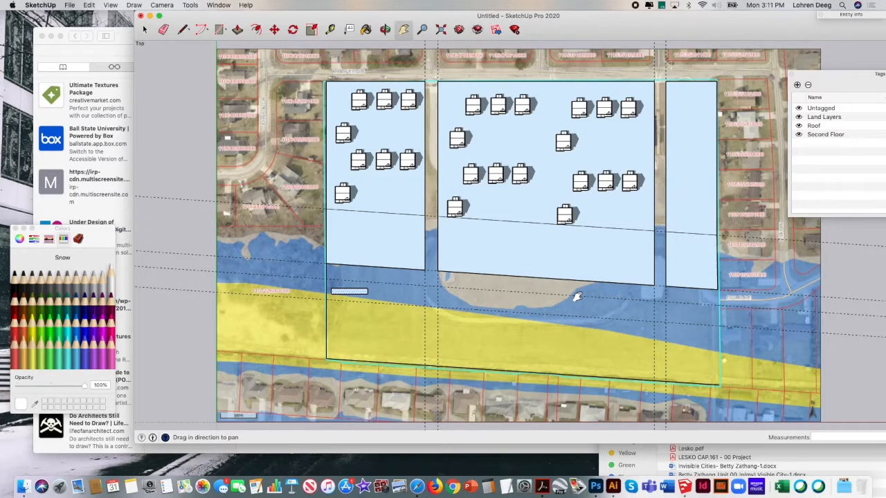
Step: Try several parcel face selections, ending with only the right strip's lower face selected
key("space")
left_click(389, 192)
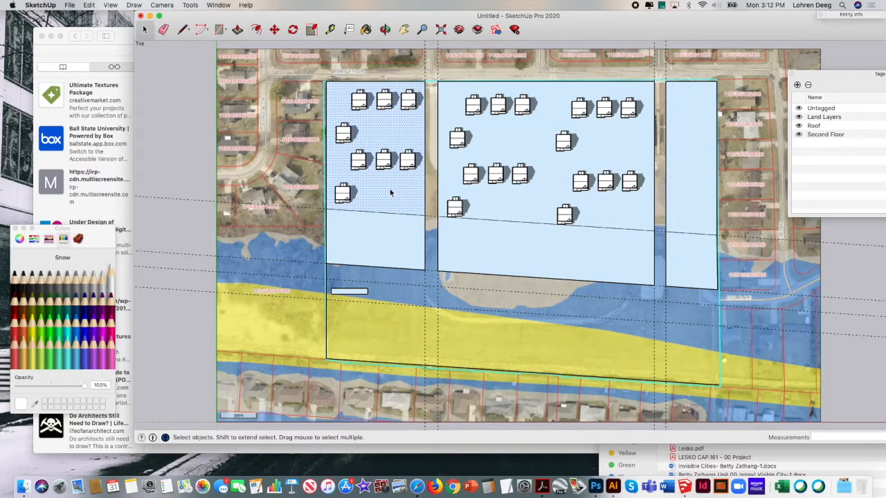
left_click(496, 206, "shift")
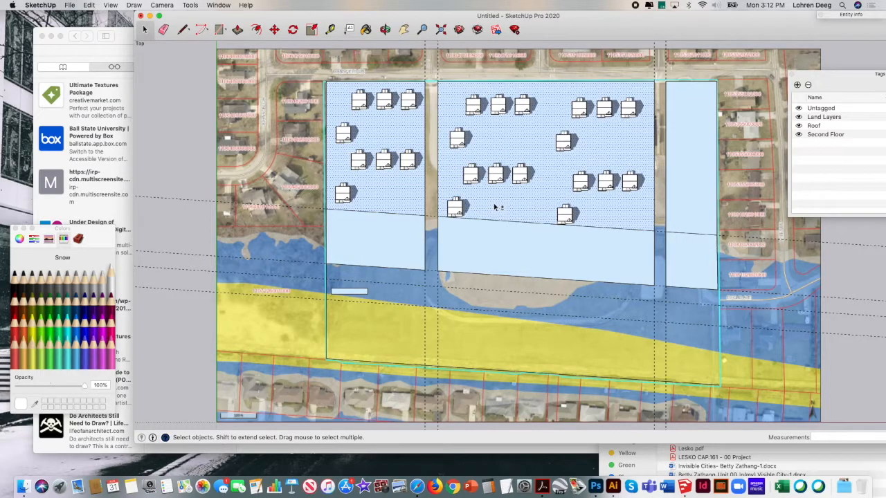
left_click(416, 198)
left_click(402, 227)
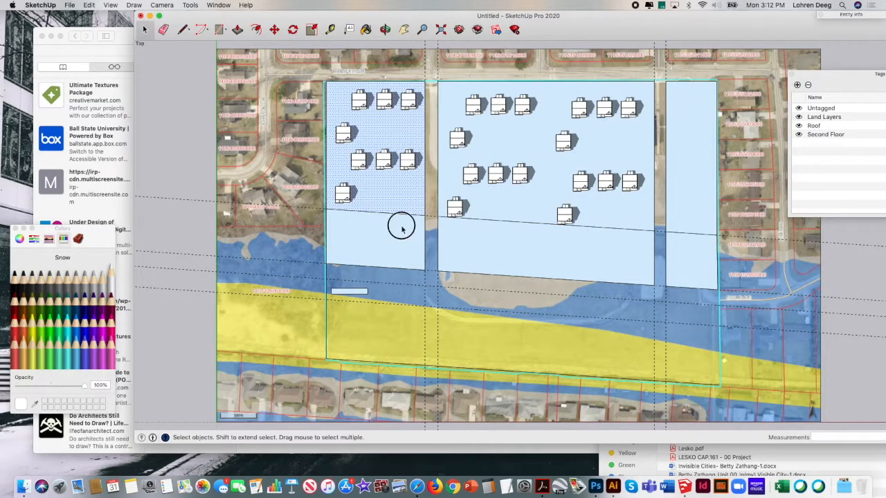
left_click(467, 241, "shift")
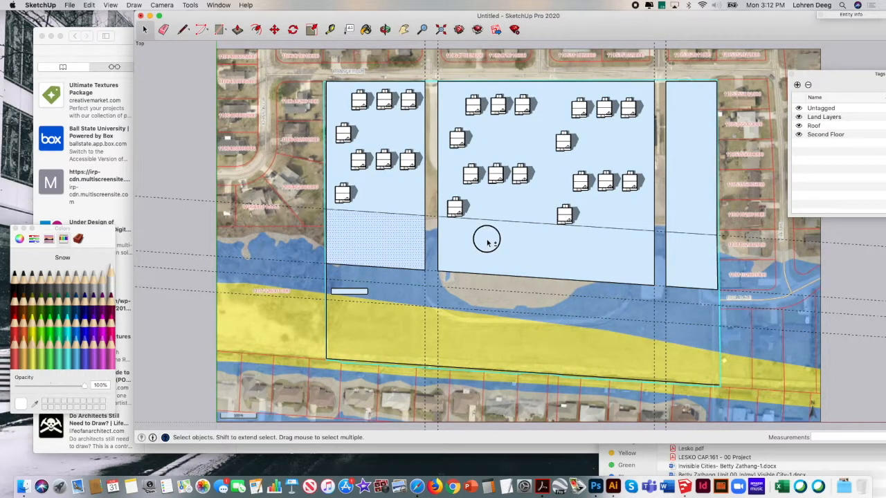
left_click(678, 261)
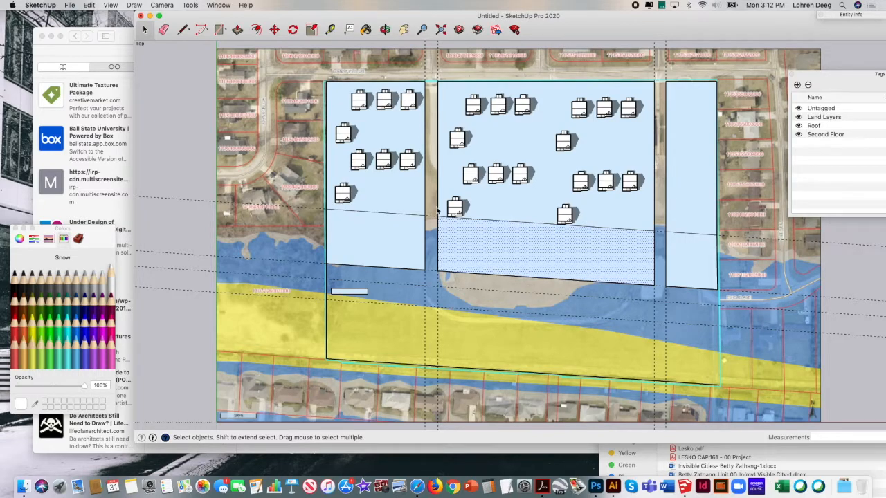
left_click_drag(455, 233, 401, 237)
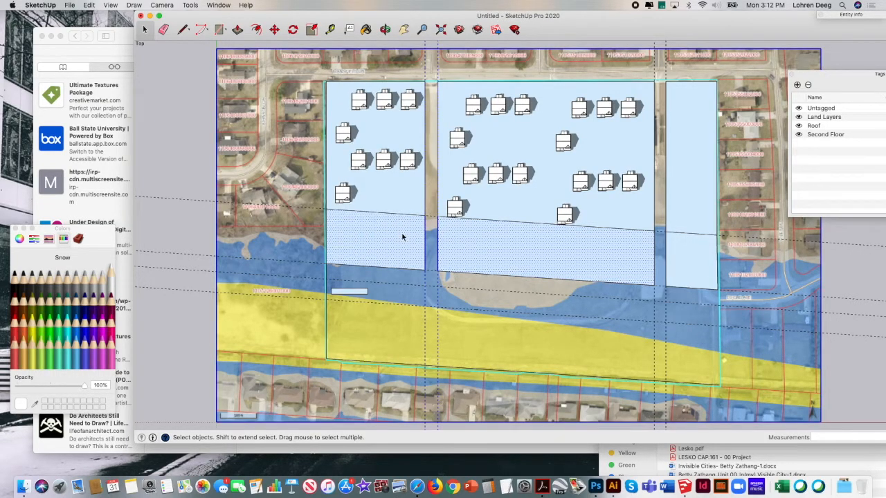
left_click(676, 258)
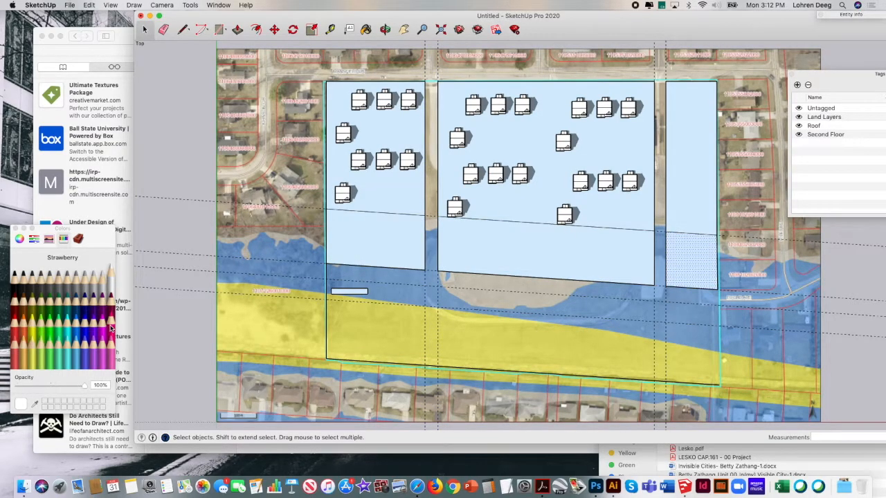
Step: Paint the lower bands of the right, middle and left parcels Turquoise
left_click(67, 321)
left_click(686, 256)
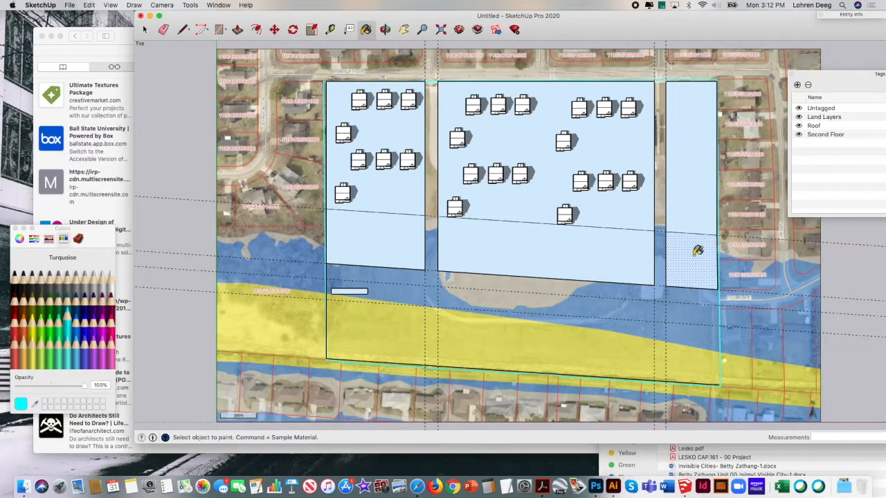
left_click(698, 251)
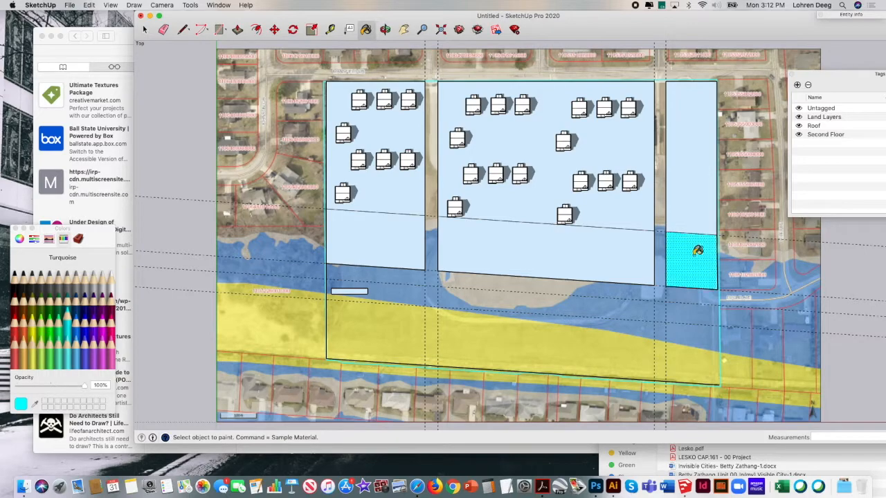
left_click(599, 241)
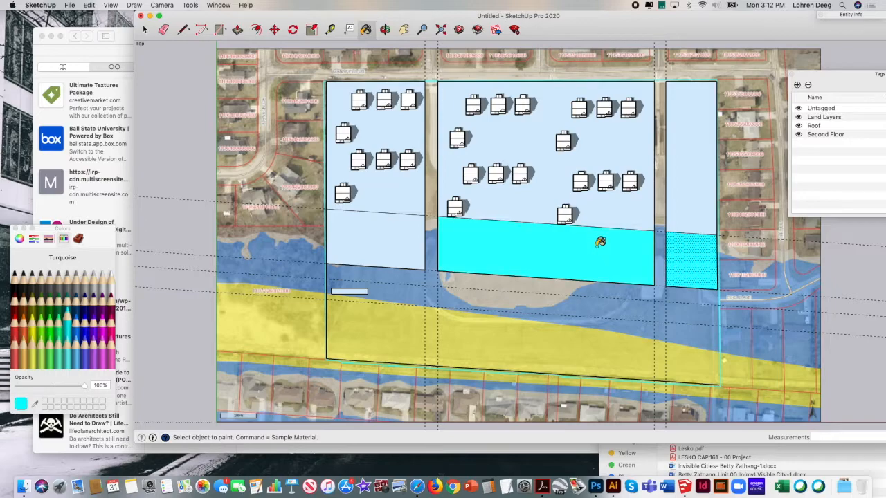
left_click(399, 229)
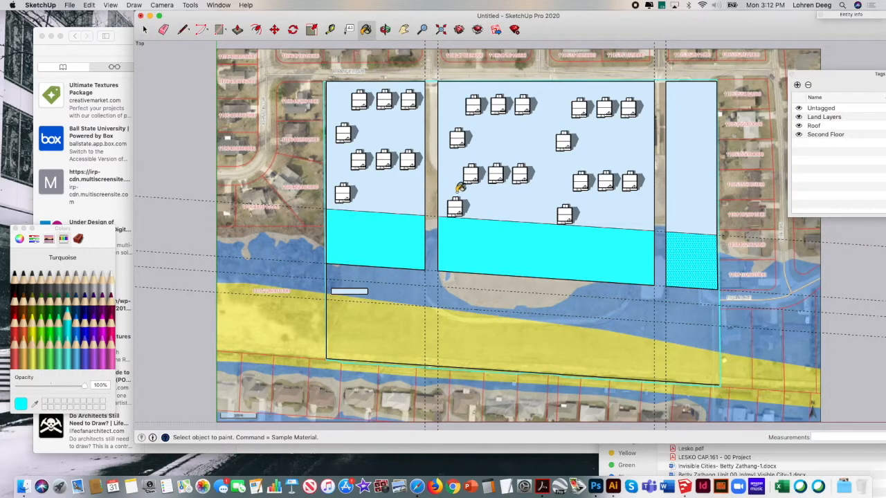
left_click(386, 190)
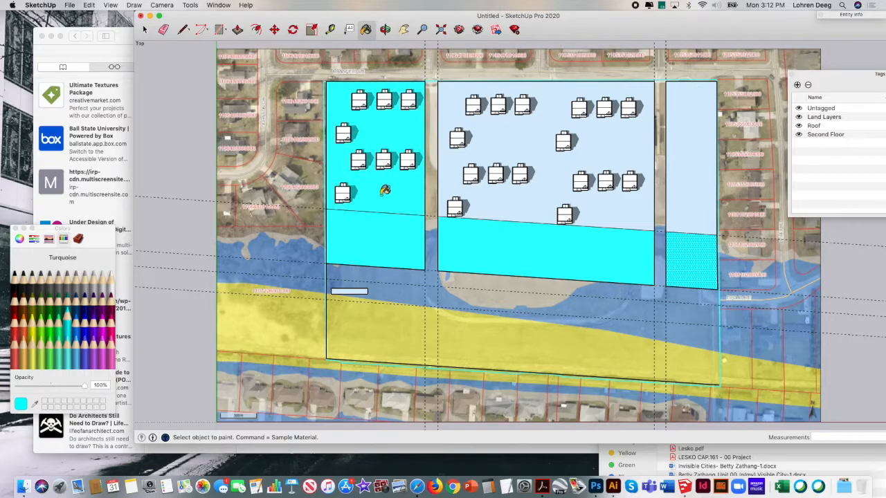
Step: Paint the upper areas of the left, middle and right parcels Strawberry
left_click(64, 312)
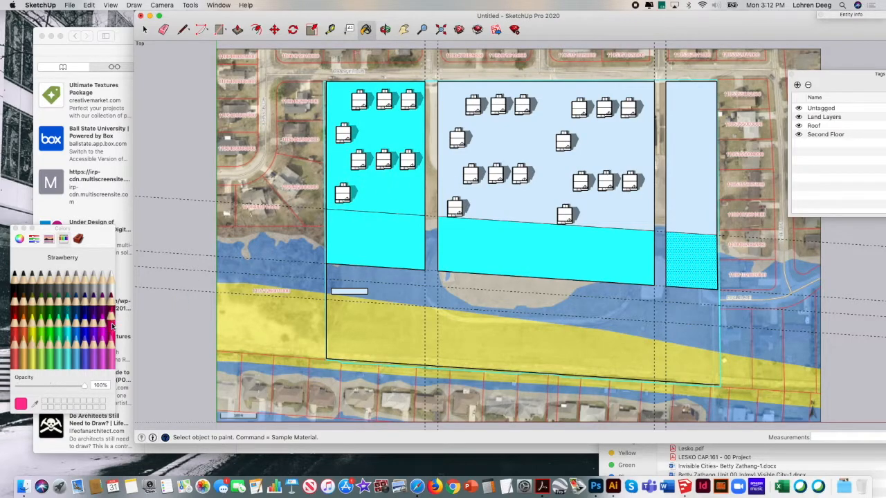
left_click(412, 186)
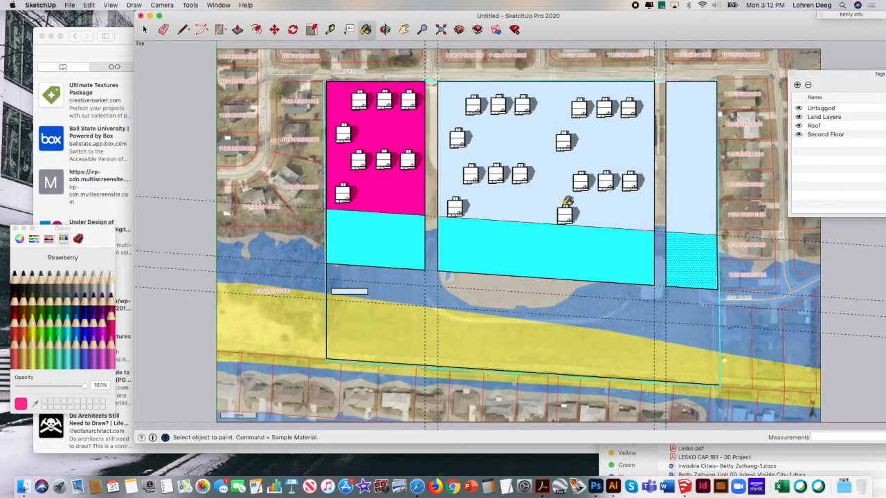
left_click(618, 197)
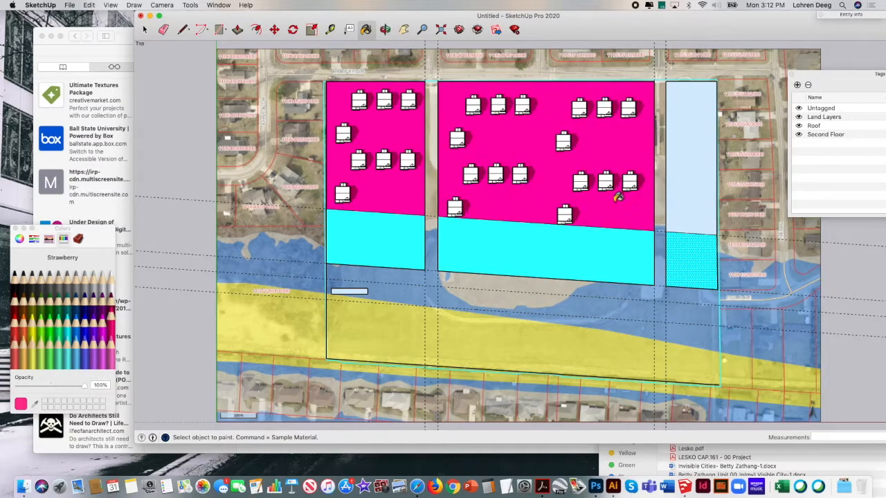
left_click(688, 196)
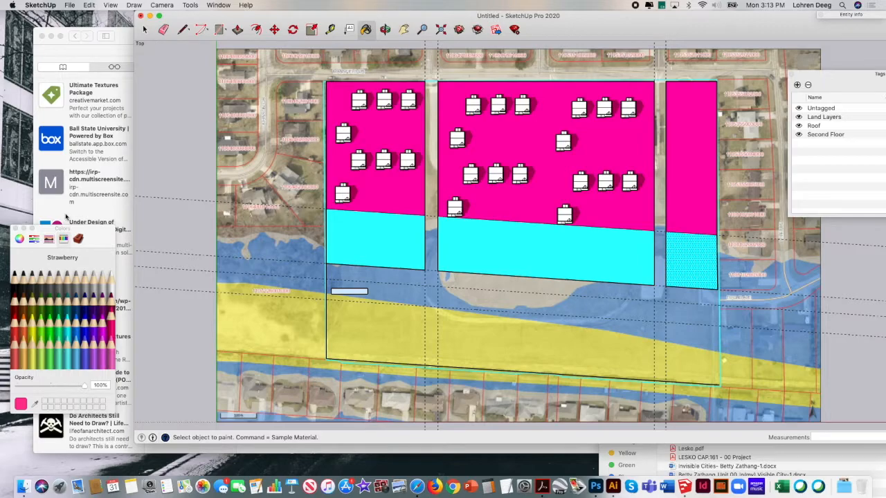
left_click(144, 30)
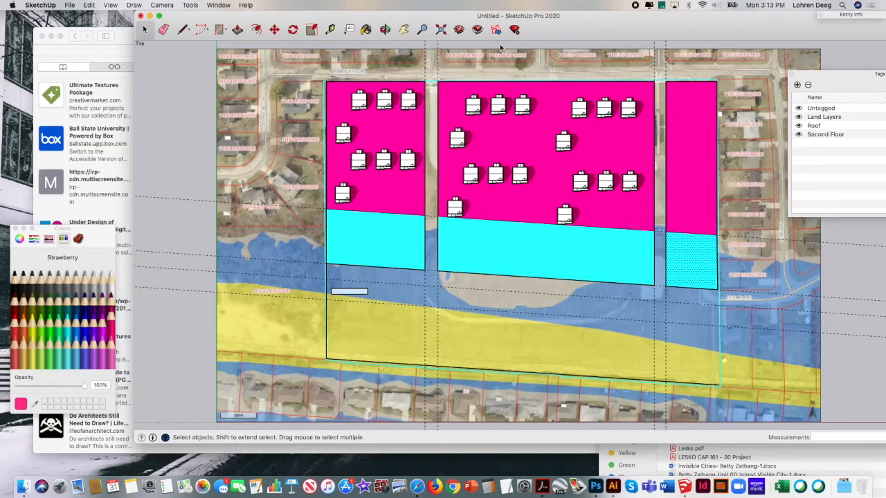
Step: Widen the Tags panel, add a tag named 'Basemap', and leave it selected
left_click(628, 67)
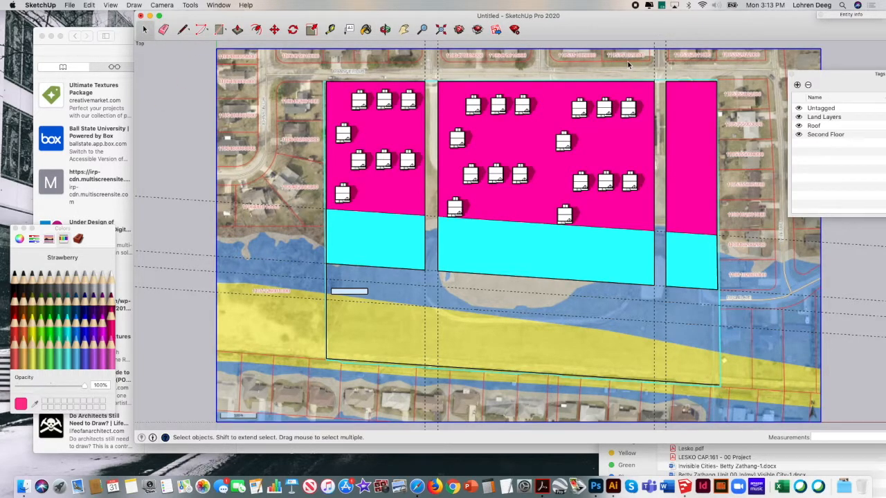
left_click_drag(819, 76, 763, 56)
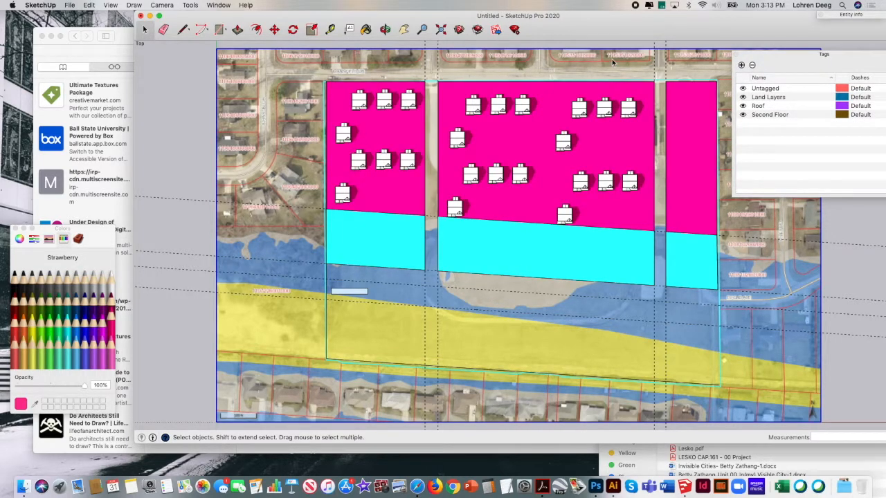
left_click_drag(790, 66, 720, 56)
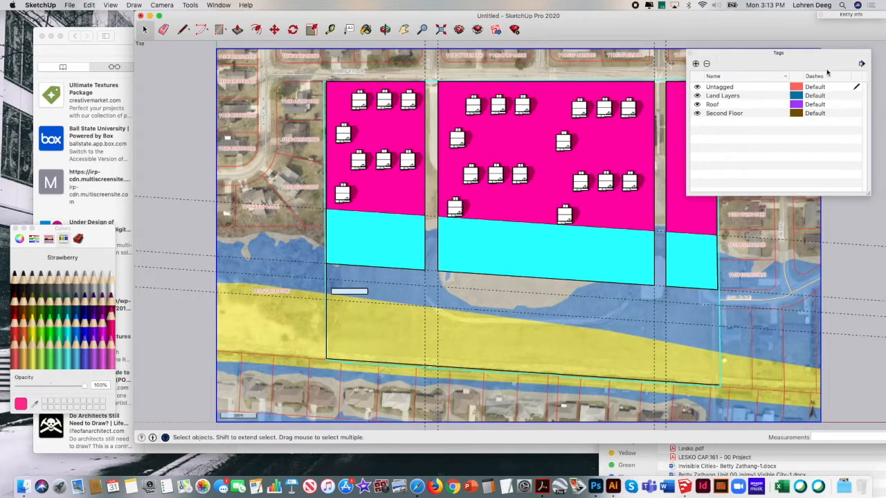
left_click(695, 64)
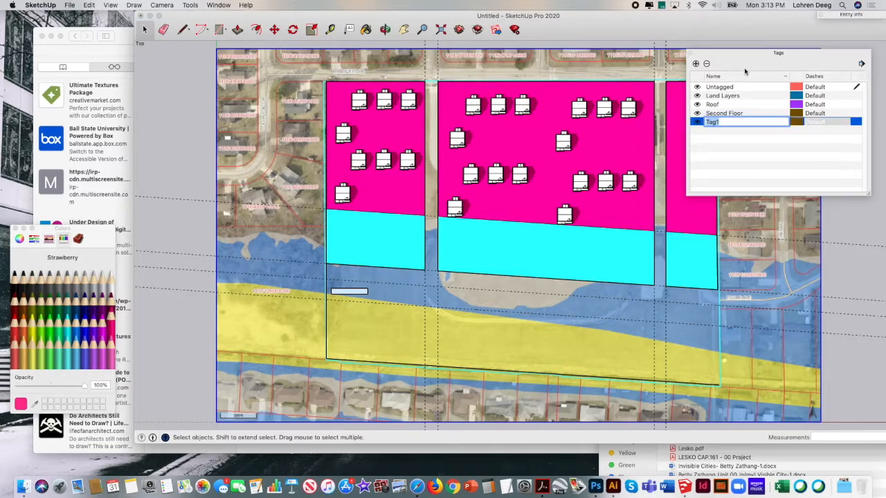
type("Basemap")
left_click(746, 157)
left_click_drag(719, 97, 719, 149)
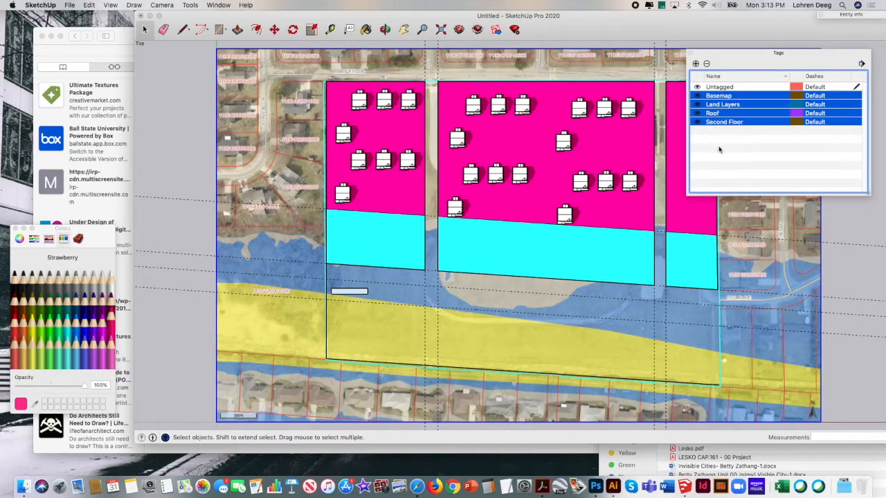
left_click(718, 149)
left_click(721, 96)
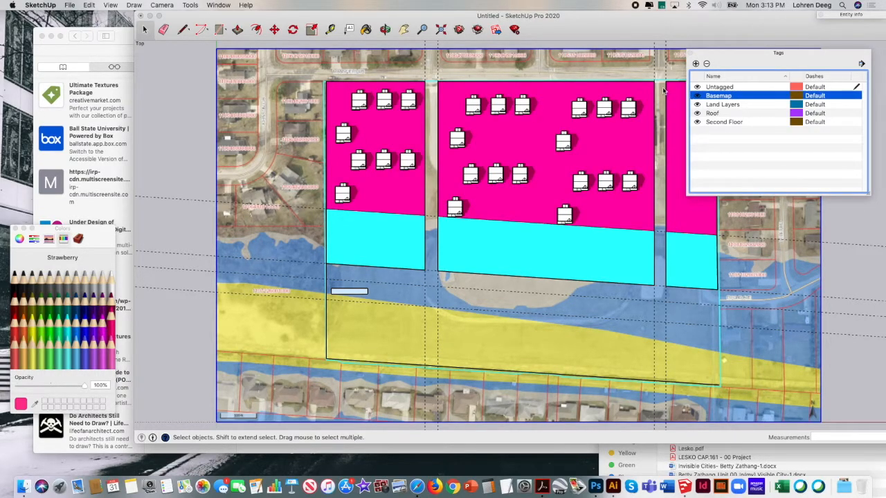
left_click(626, 68)
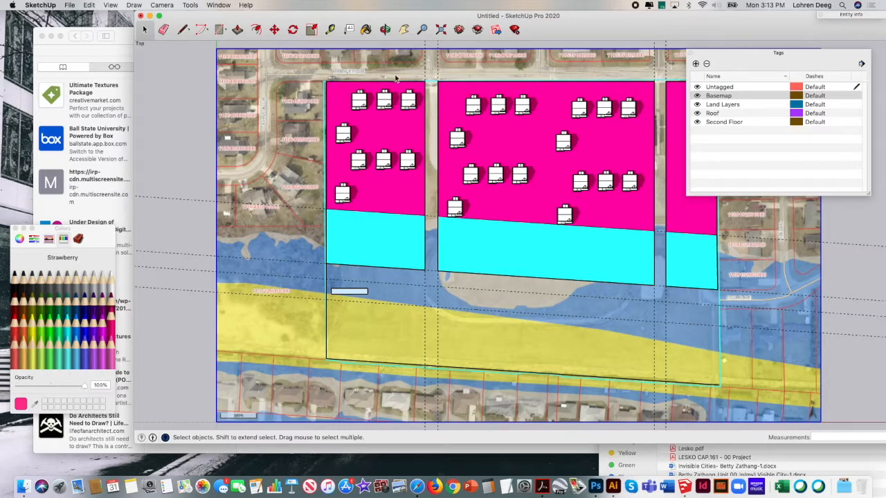
Step: Assign the aerial image to the Basemap tag through Entity Info and hide that tag
right_click(348, 60)
left_click(372, 60)
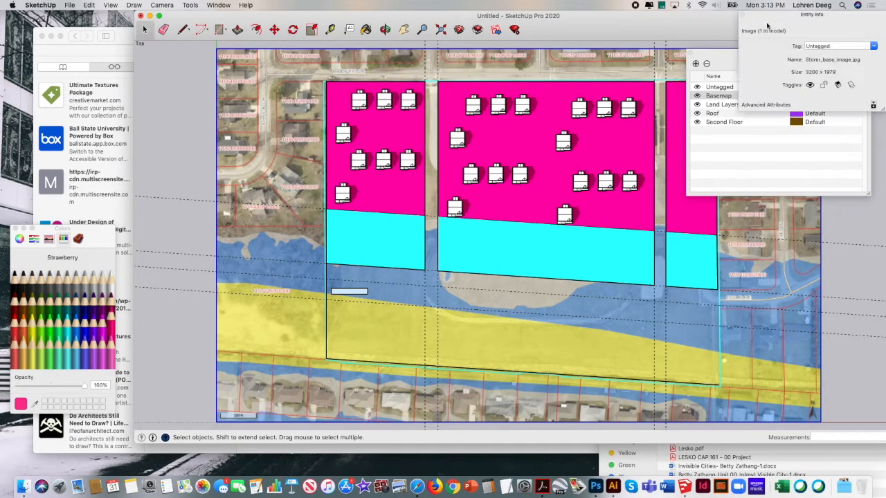
left_click(824, 47)
left_click(873, 46)
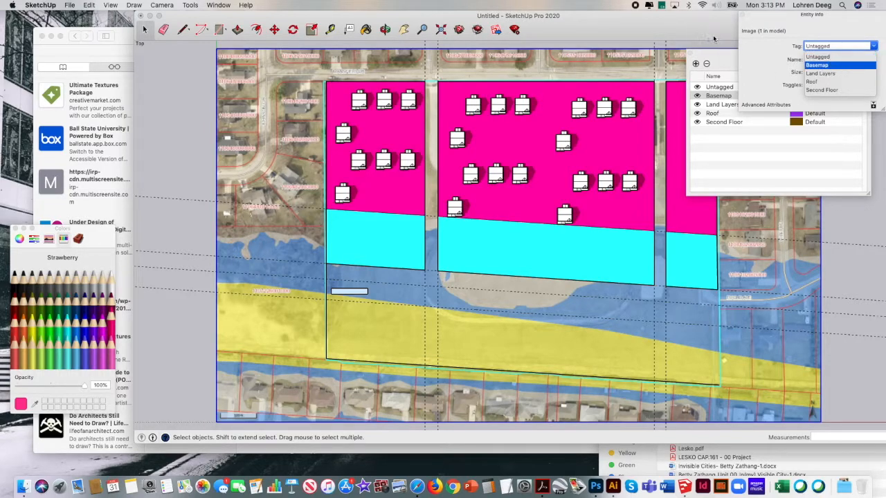
left_click(787, 26)
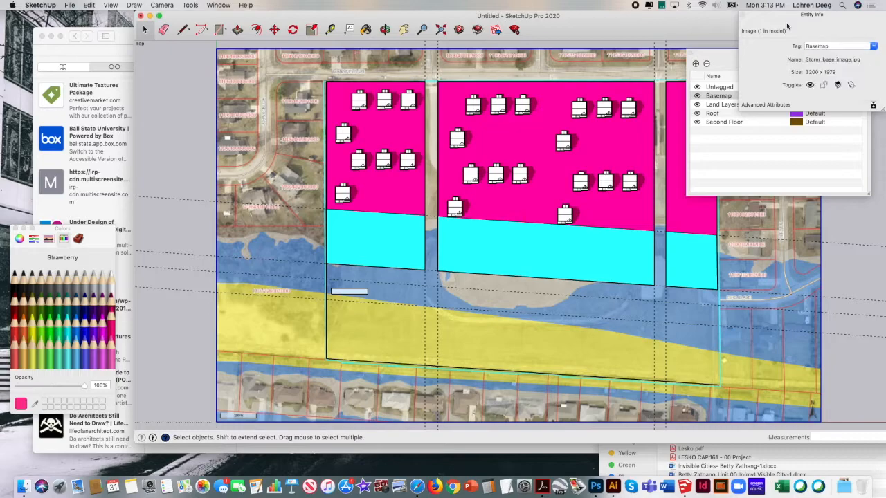
left_click(743, 15)
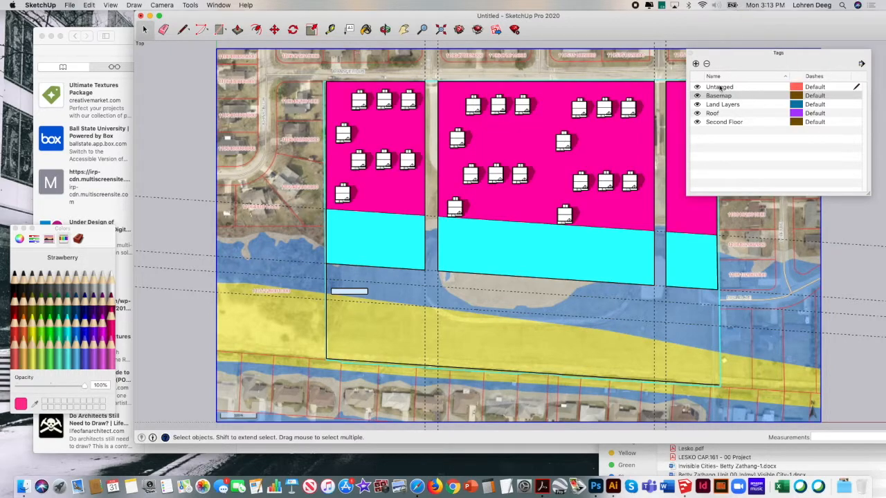
left_click(698, 95)
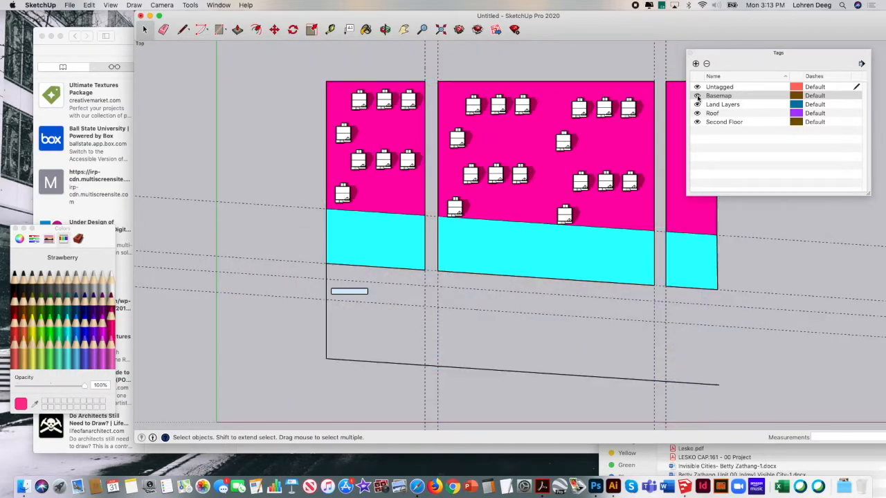
left_click(698, 95)
left_click(269, 160)
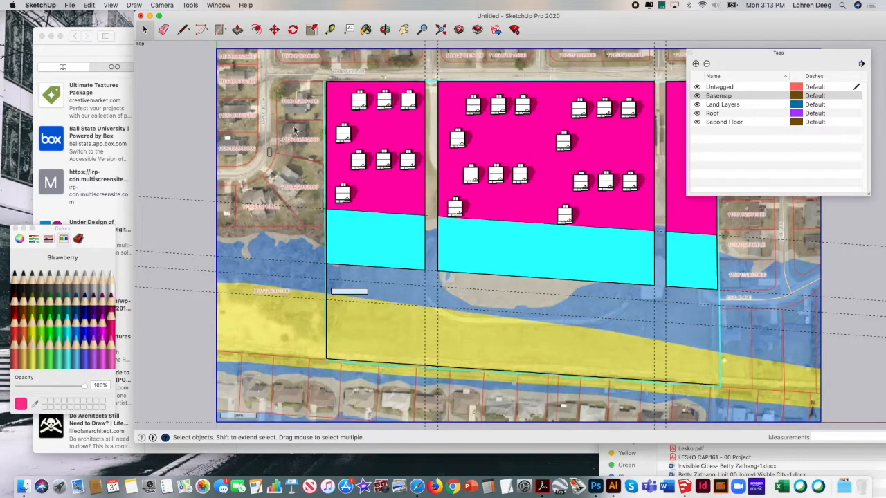
left_click(697, 95)
Step: Crossing-select the dashed guide lines and stray outline edges below the zones
left_click_drag(723, 54, 836, 73)
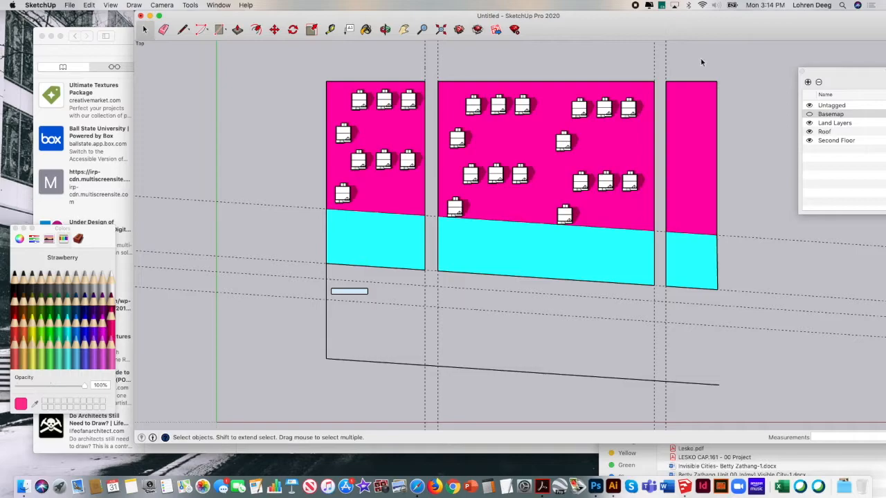
left_click_drag(703, 61, 386, 48)
left_click(290, 150)
left_click_drag(289, 150, 254, 328)
left_click_drag(404, 386, 309, 343)
Step: Turn off View > Axes, open then cancel the 2D Graphic export, and zoom extents
left_click(110, 5)
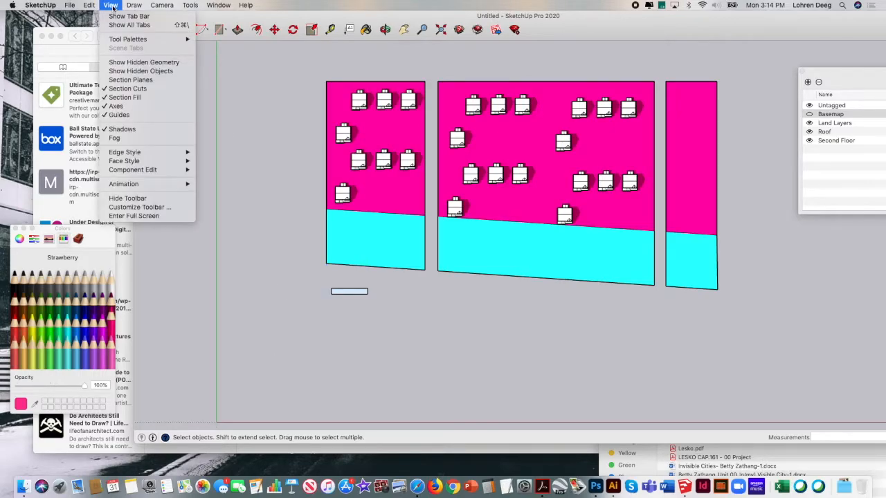
left_click(132, 106)
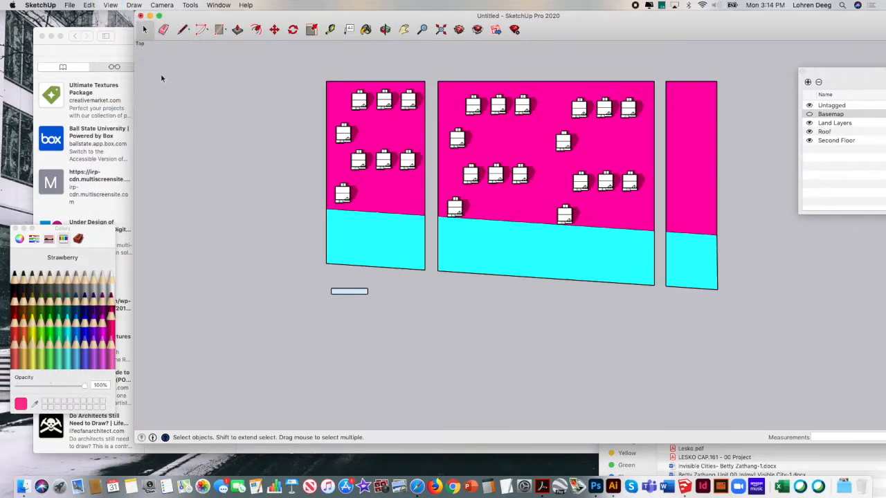
left_click(70, 5)
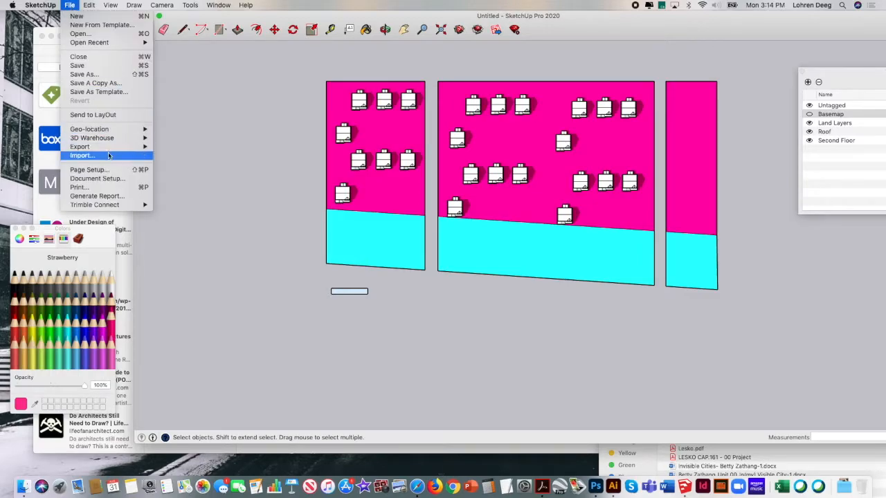
mouse_move(111, 148)
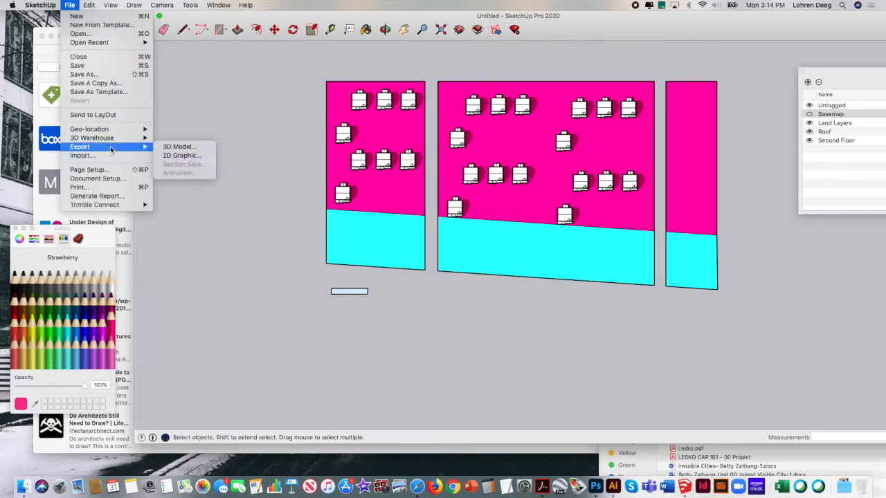
left_click(181, 155)
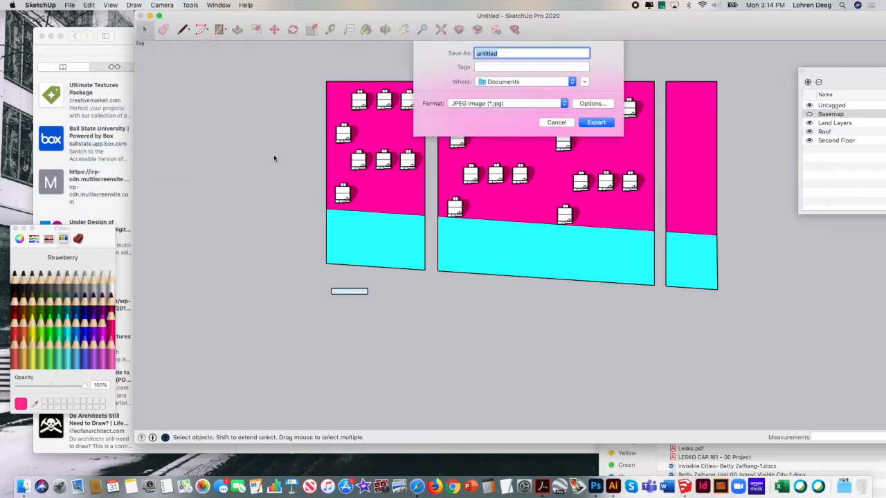
left_click(518, 103)
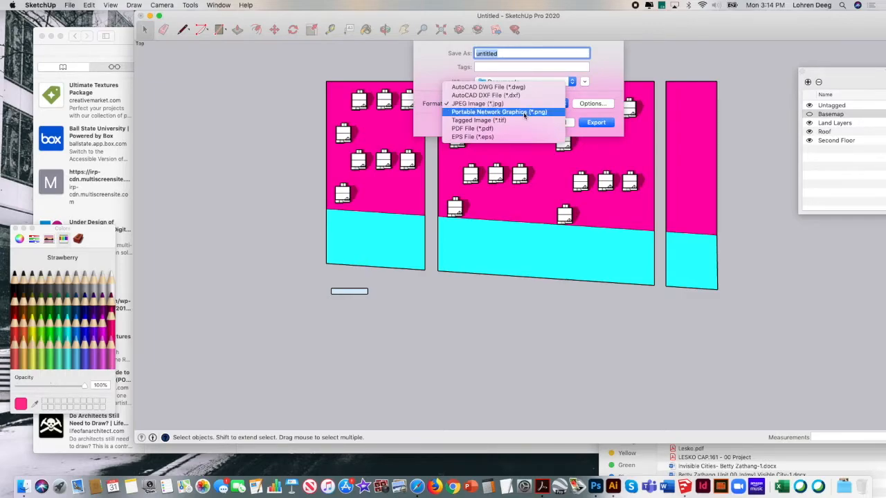
left_click(484, 103)
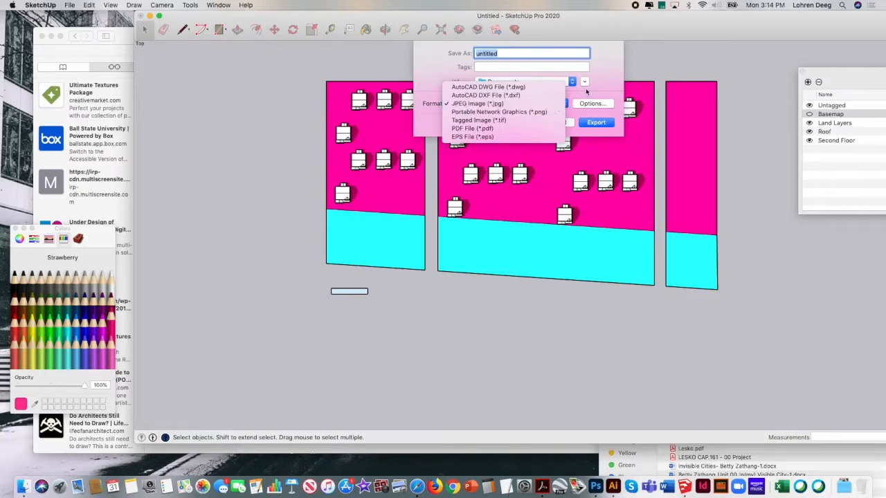
left_click(562, 122)
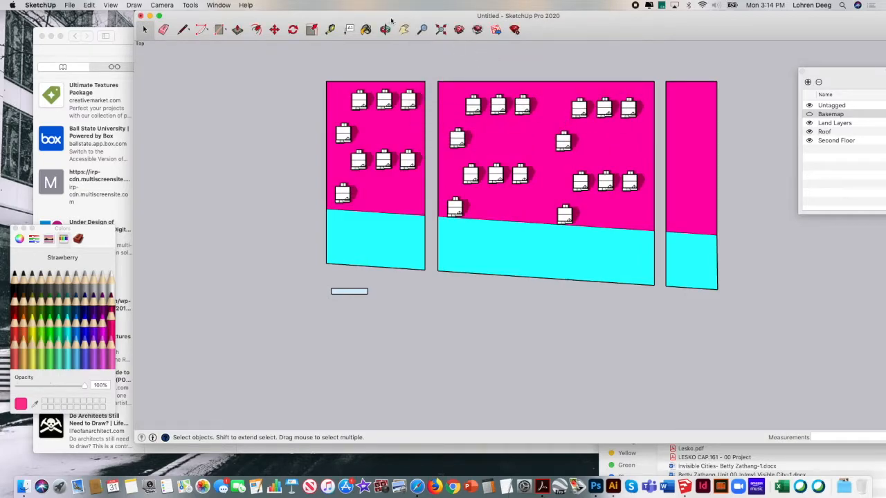
left_click(440, 30)
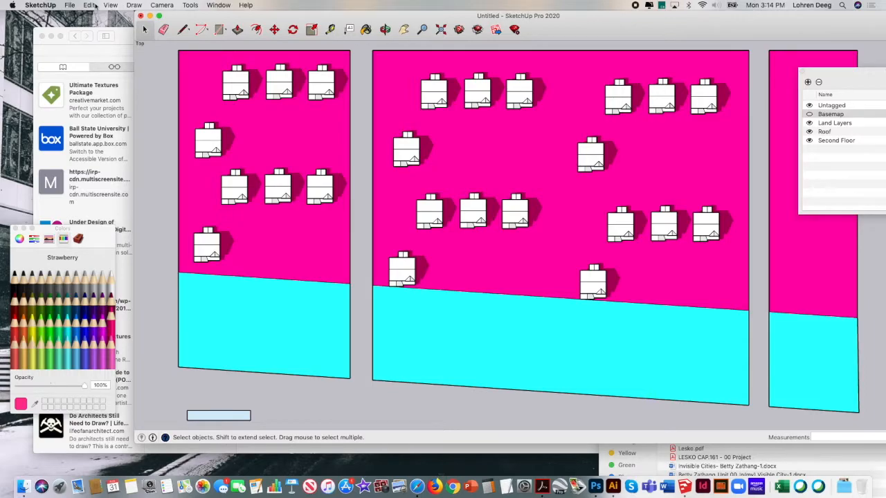
Step: Start a 2D Graphic export and choose PNG as the format
left_click(72, 6)
mouse_move(118, 149)
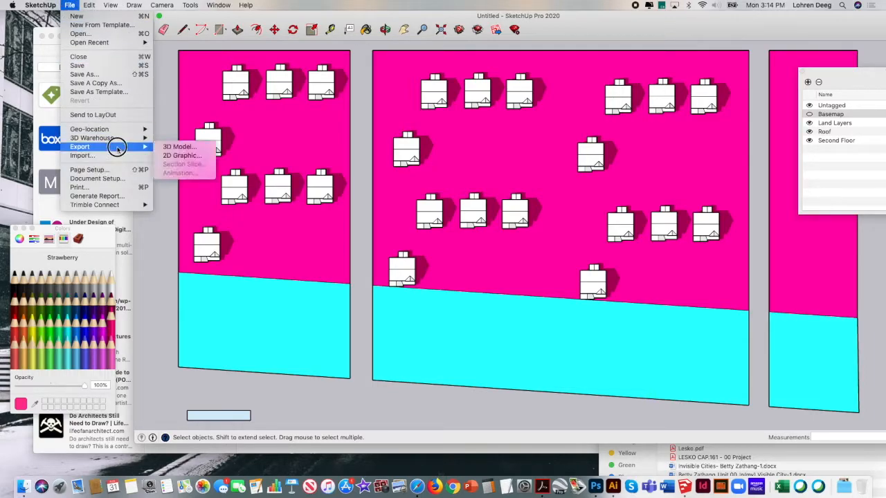
left_click(179, 155)
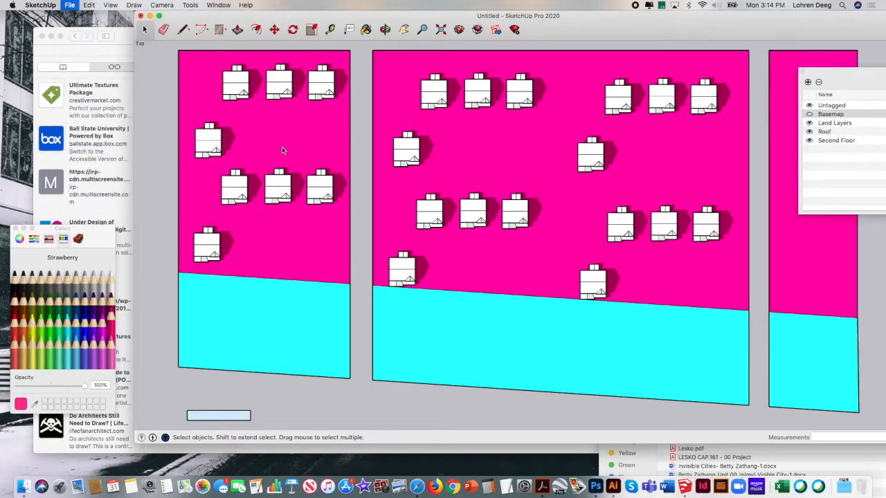
left_click(518, 103)
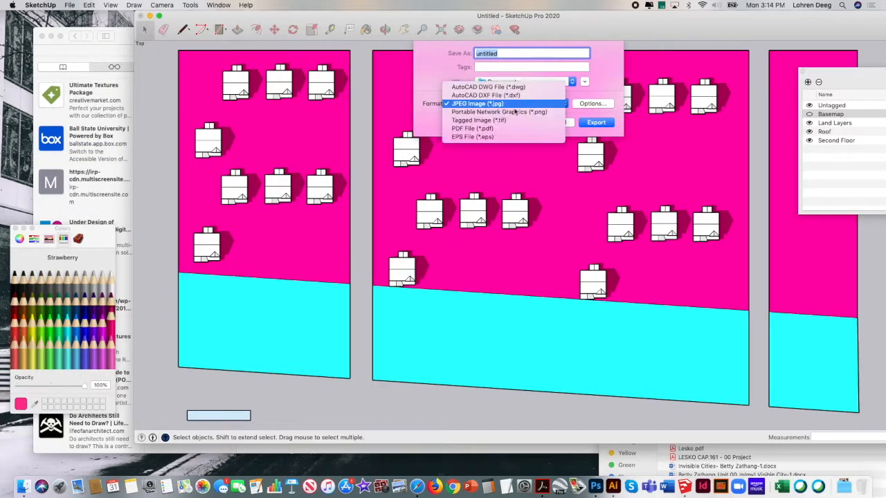
left_click(533, 111)
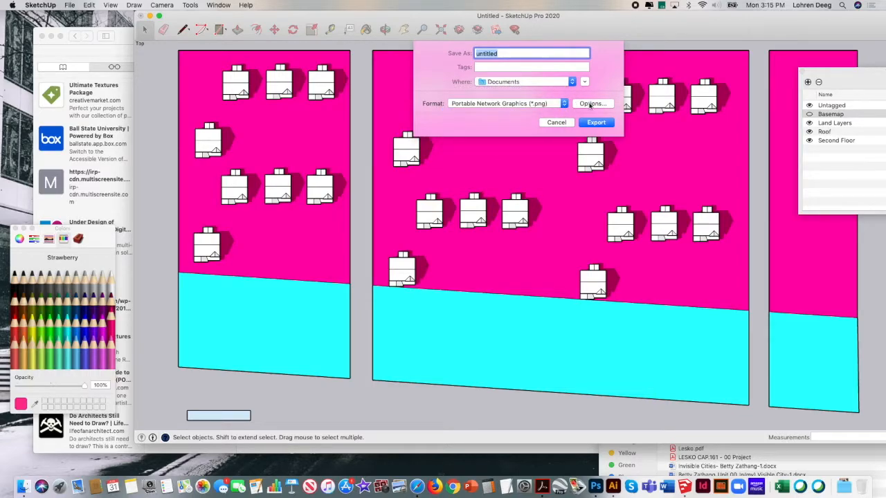
Step: Set the export options to a custom 3000-pixel width with transparent background
left_click(590, 104)
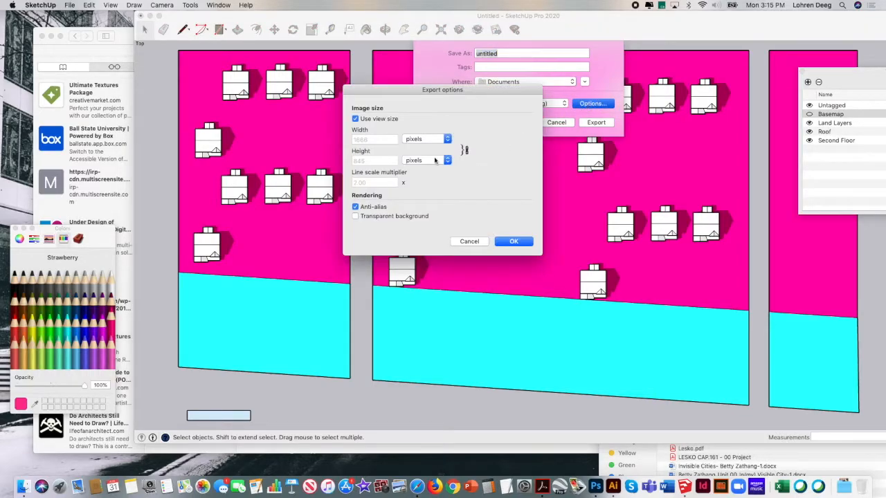
left_click(357, 120)
left_click(356, 120)
left_click(355, 216)
left_click(356, 118)
left_click(381, 139)
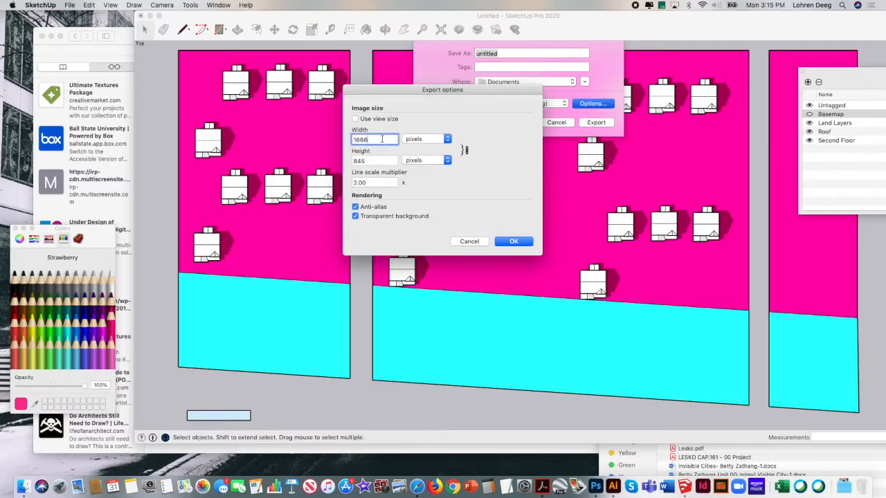
left_click(356, 119)
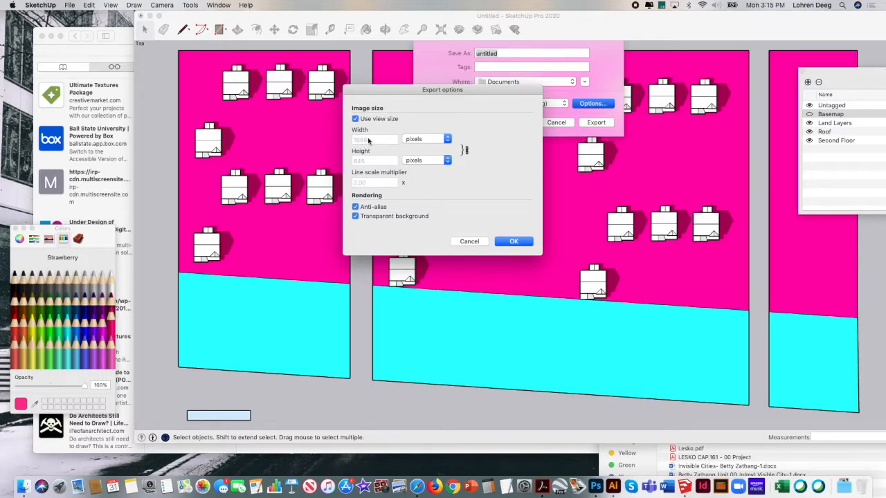
left_click(356, 118)
left_click(377, 139)
double_click(377, 140)
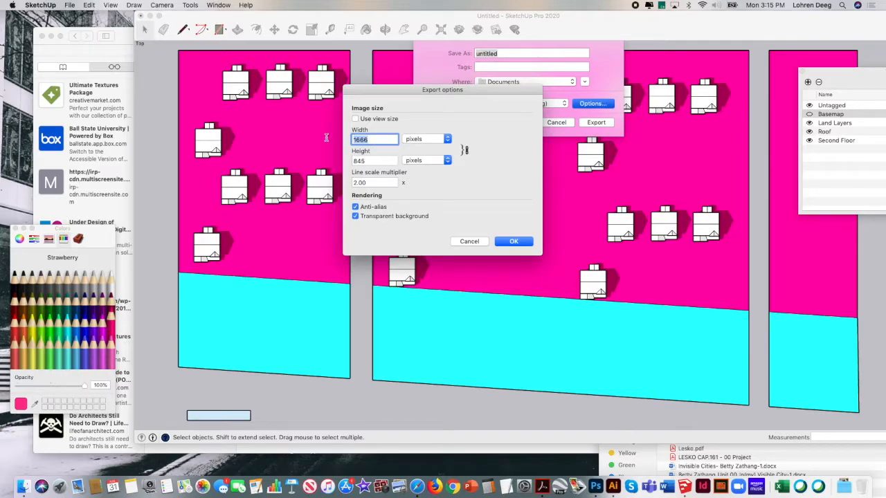
type("3000")
left_click(513, 241)
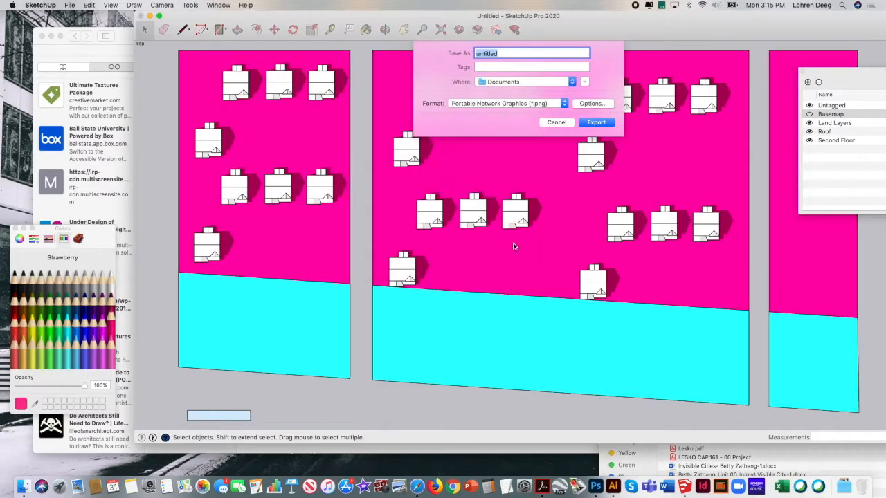
Step: Recheck PNG and the 3000-pixel settings, then export the image
left_click(551, 105)
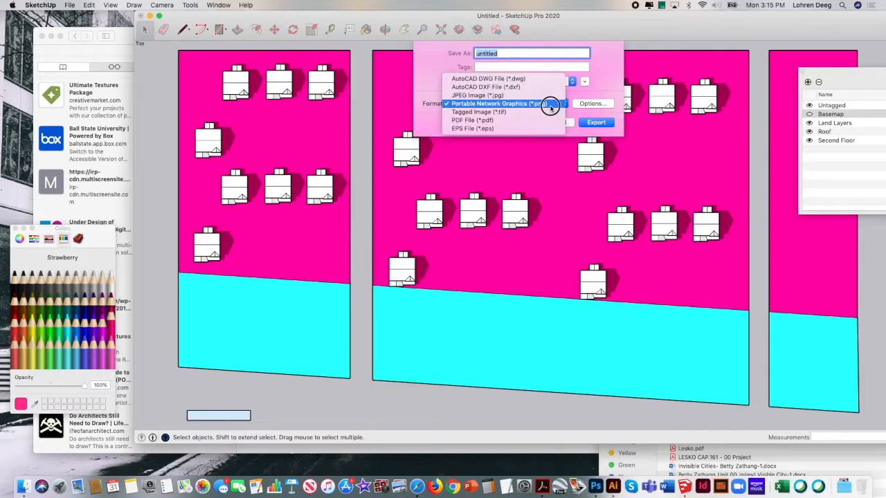
left_click(543, 110)
left_click(582, 104)
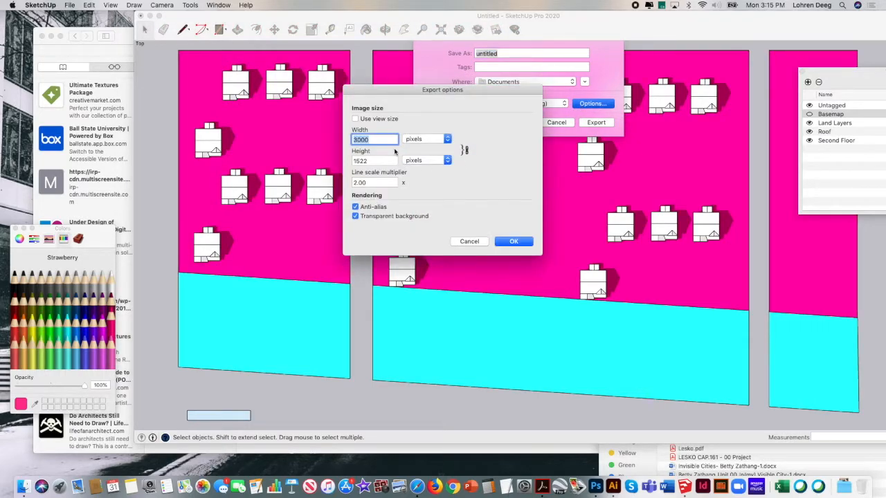
left_click(506, 243)
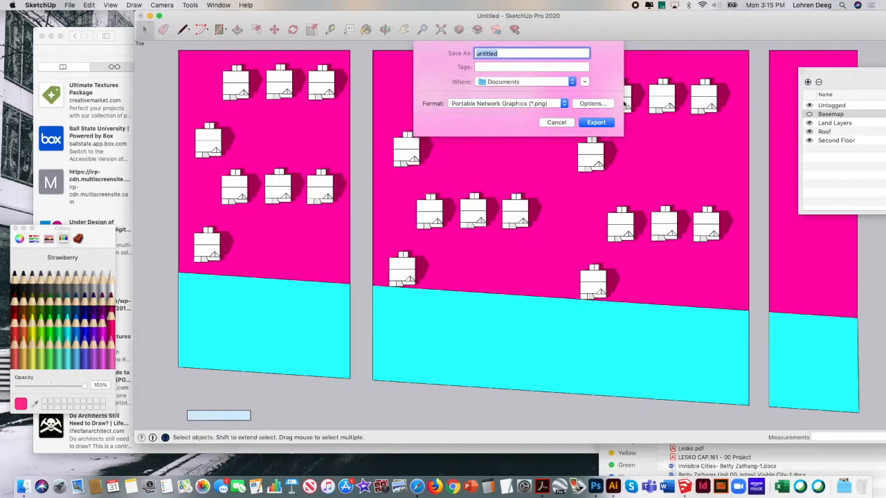
left_click(596, 122)
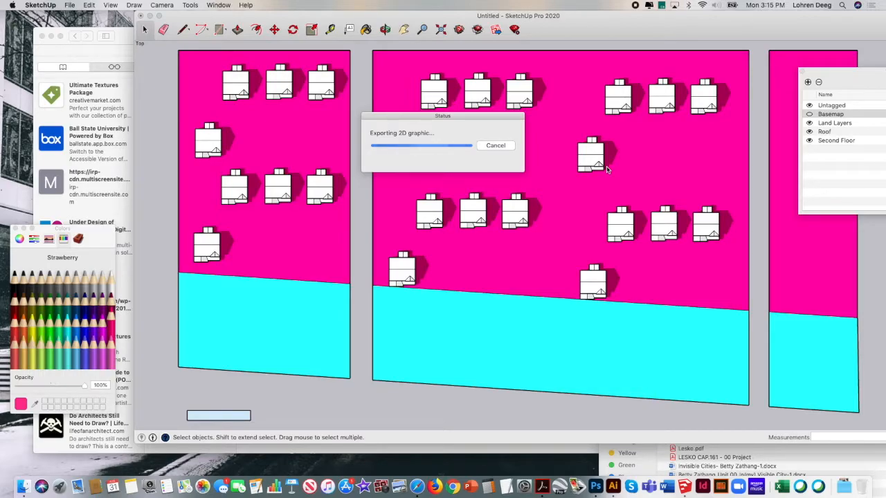
Step: Move the SketchUp and browser windows aside and switch to Photoshop
mouse_move(142, 24)
left_mouse_down()
mouse_move(252, 29)
mouse_move(319, 67)
mouse_move(415, 84)
mouse_move(724, 316)
mouse_move(713, 331)
left_mouse_up()
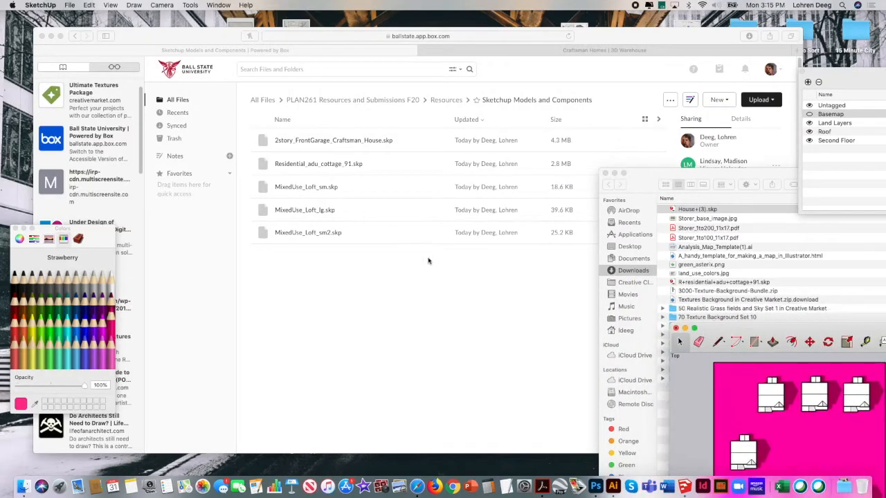
left_click(437, 261)
left_click_drag(126, 38, 368, 456)
left_click(248, 337)
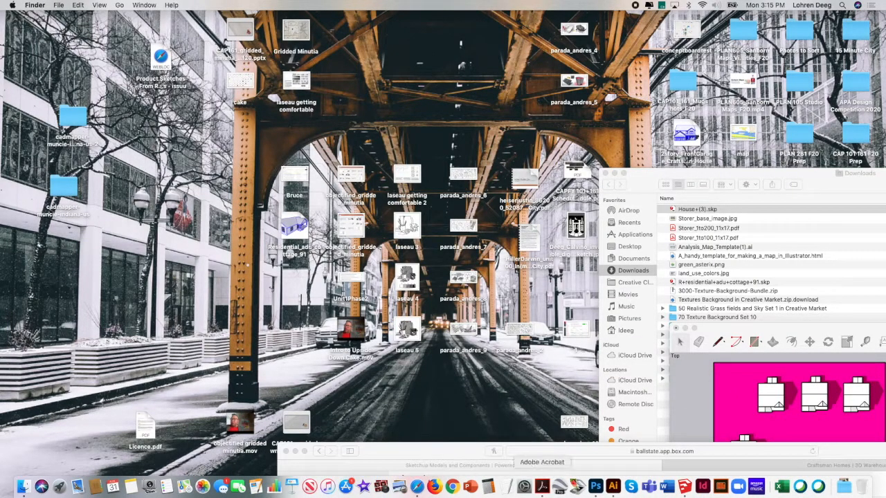
left_click(595, 487)
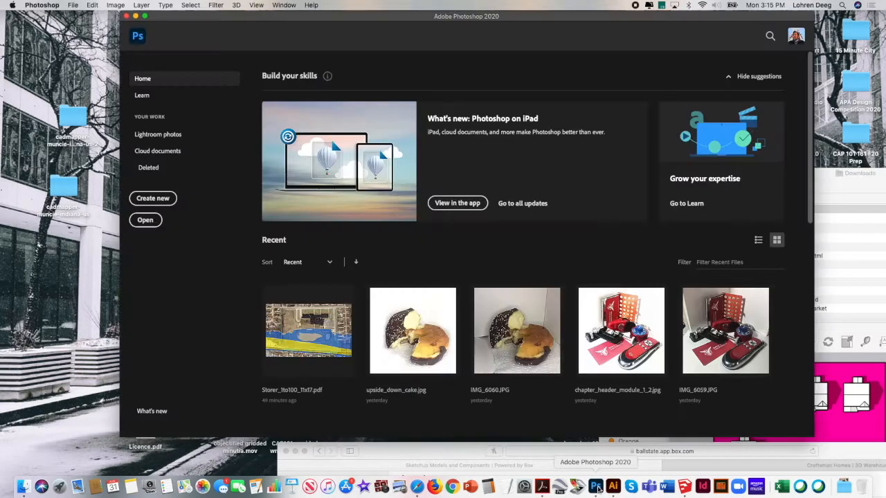
Step: Start a new document sized 17 × 11 inches
left_click(152, 198)
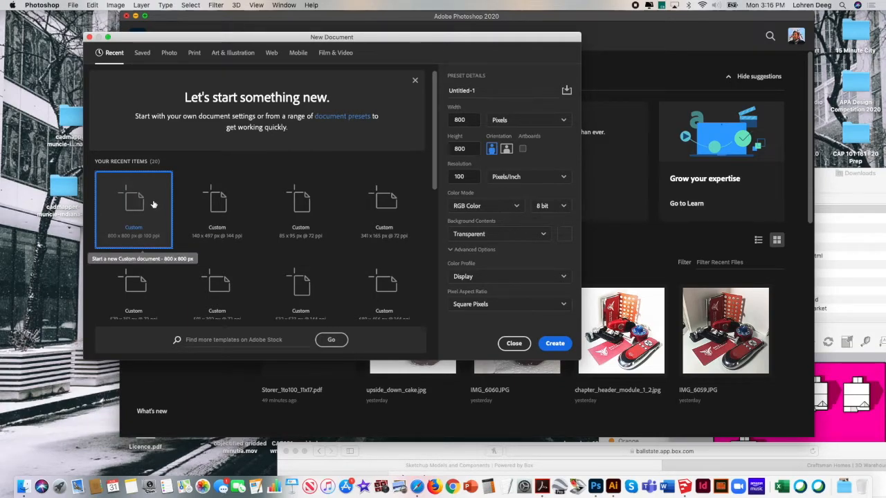
left_click(476, 120)
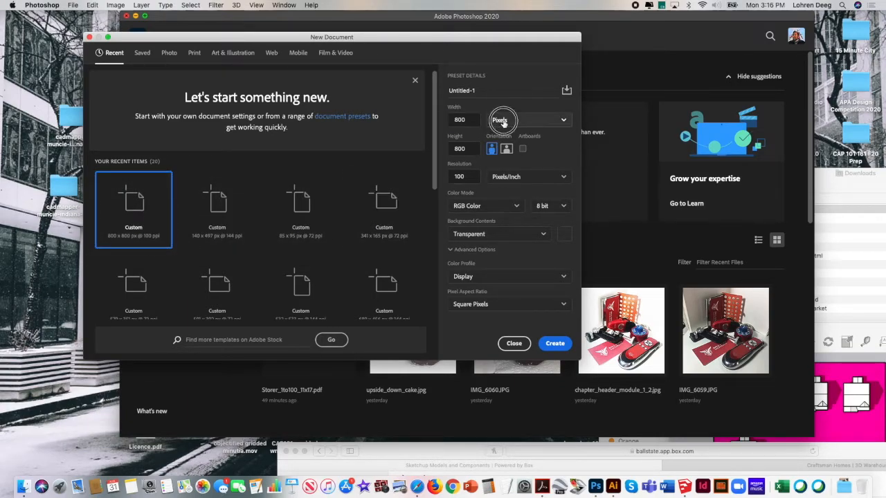
left_click(500, 122)
left_click(508, 152)
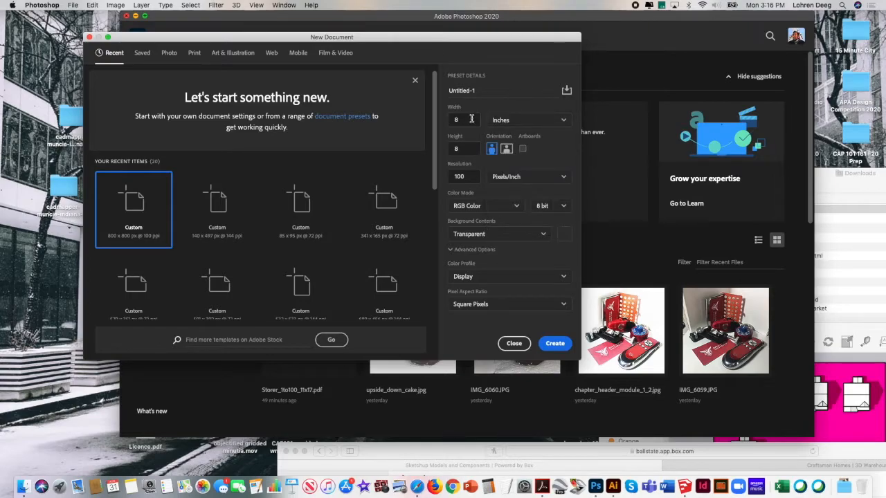
left_click(471, 119)
type("17")
key("Tab")
type("11")
key("Tab")
left_click(518, 123)
left_click(477, 151)
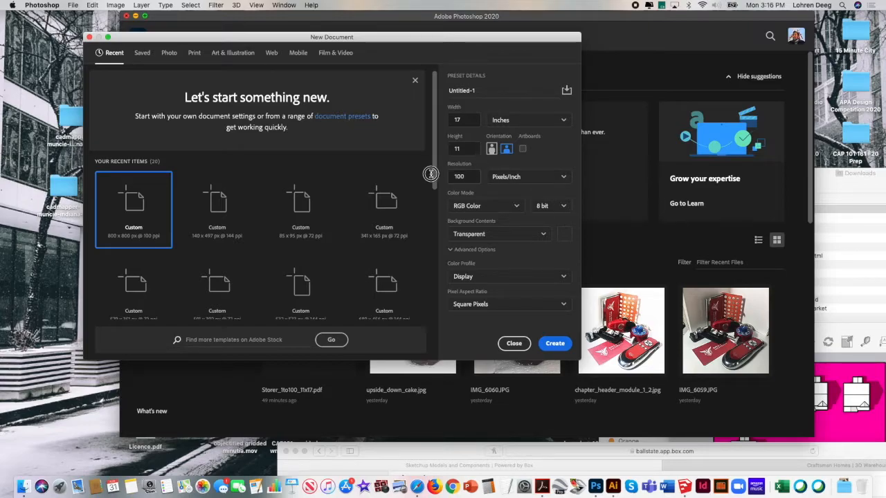
Step: Set the resolution to 200 pixels/inch and create the document
double_click(462, 176)
type("20")
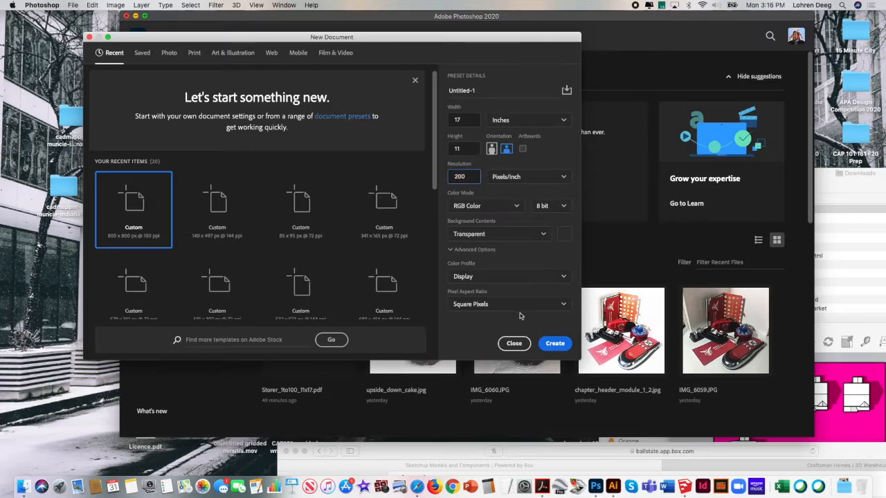
left_click(554, 343)
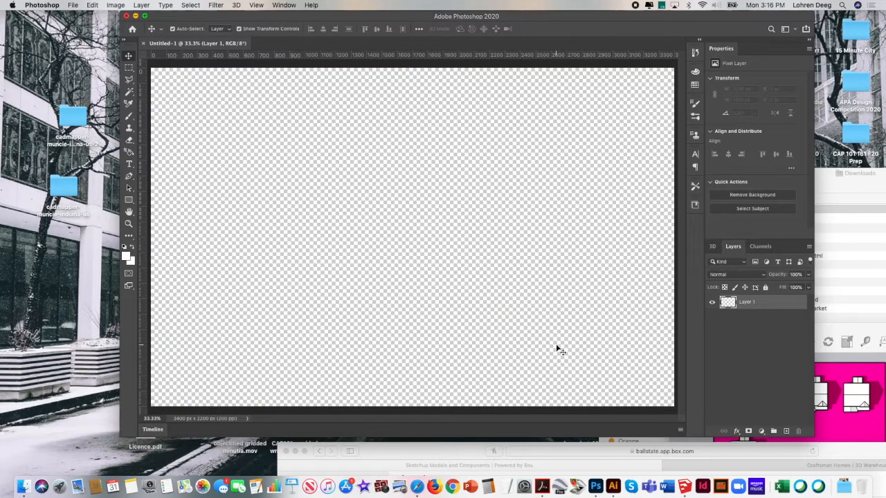
left_click_drag(515, 27, 438, 27)
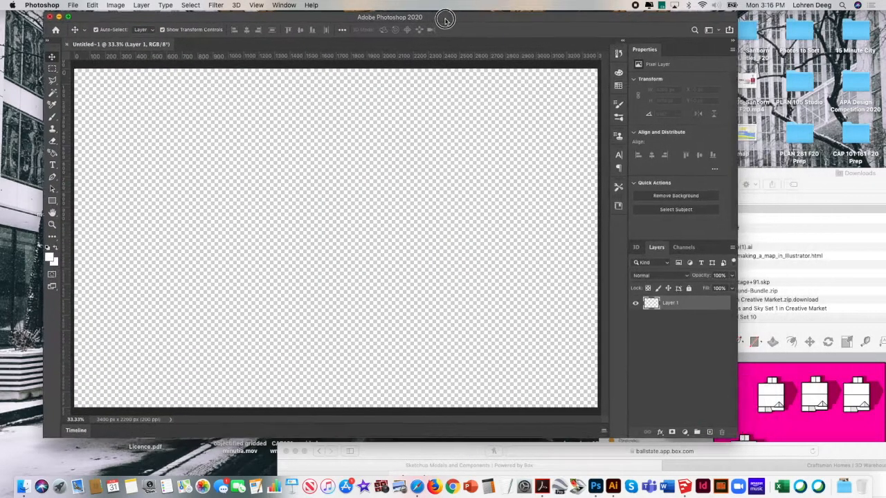
left_click(75, 5)
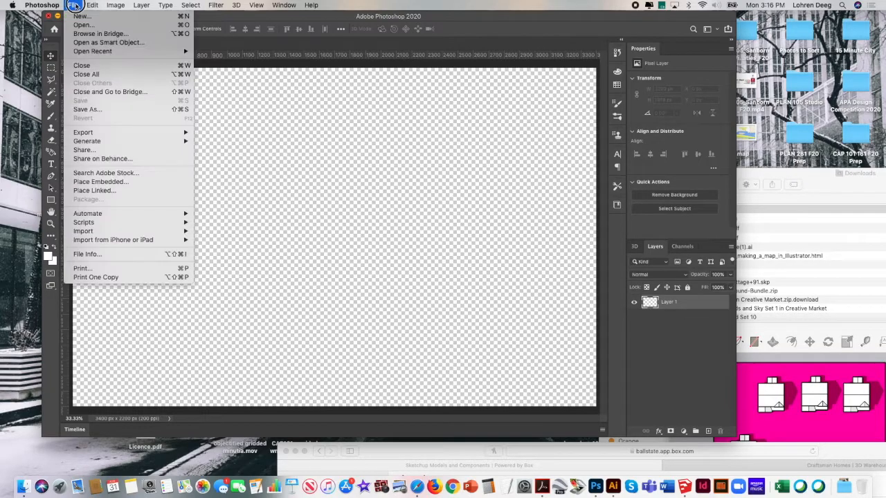
left_click(123, 182)
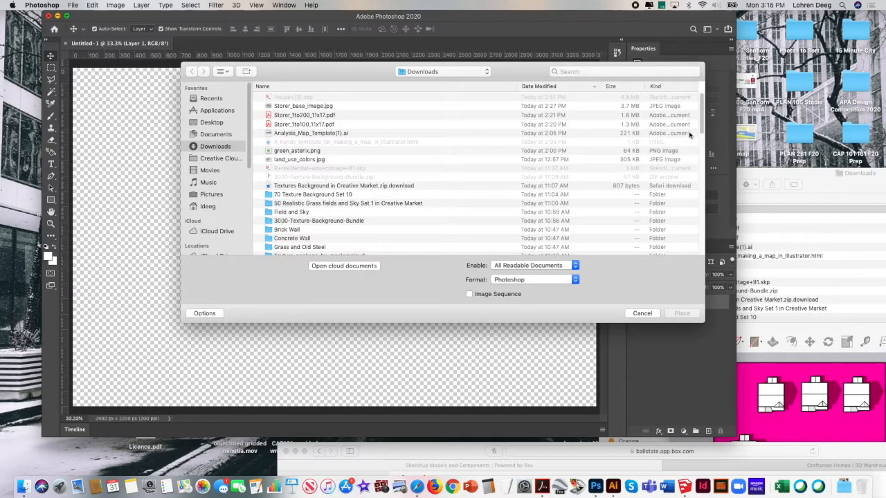
left_click_drag(700, 115, 702, 197)
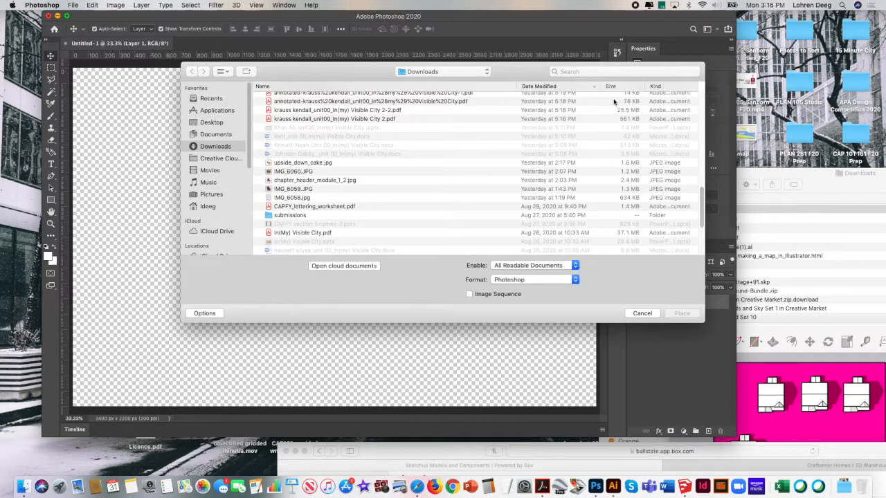
left_click(213, 122)
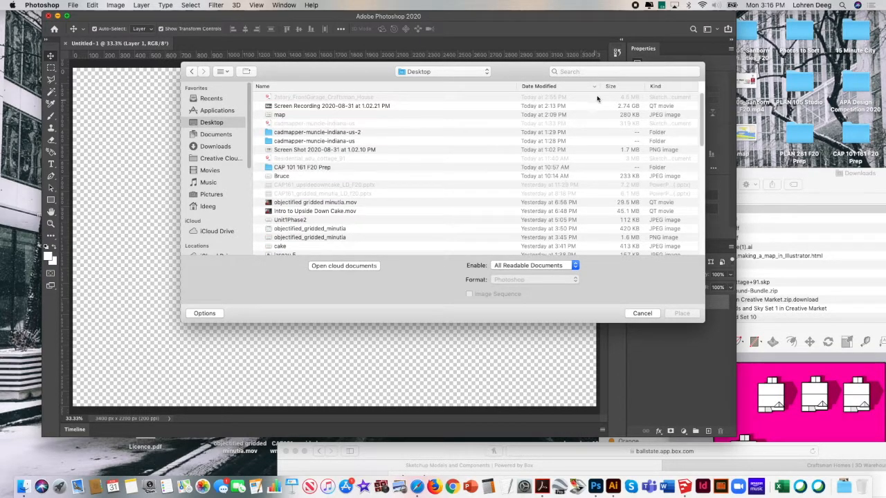
left_click(585, 71)
type("unti")
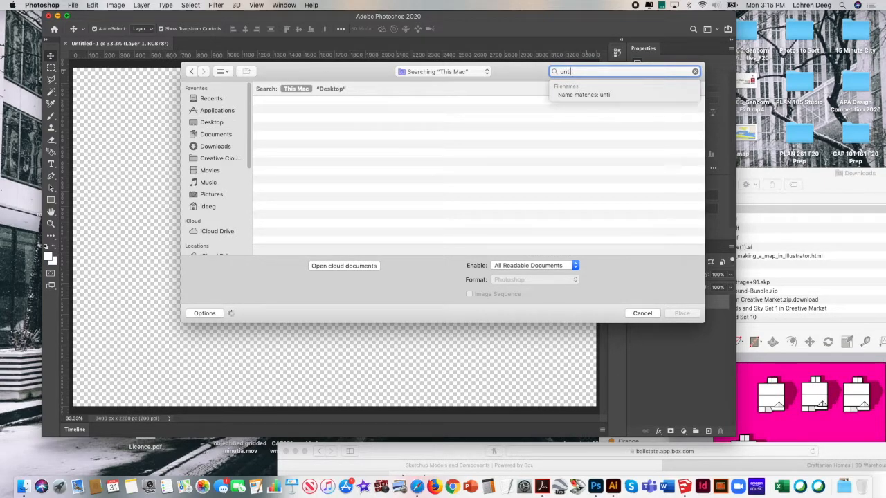
type("ltled")
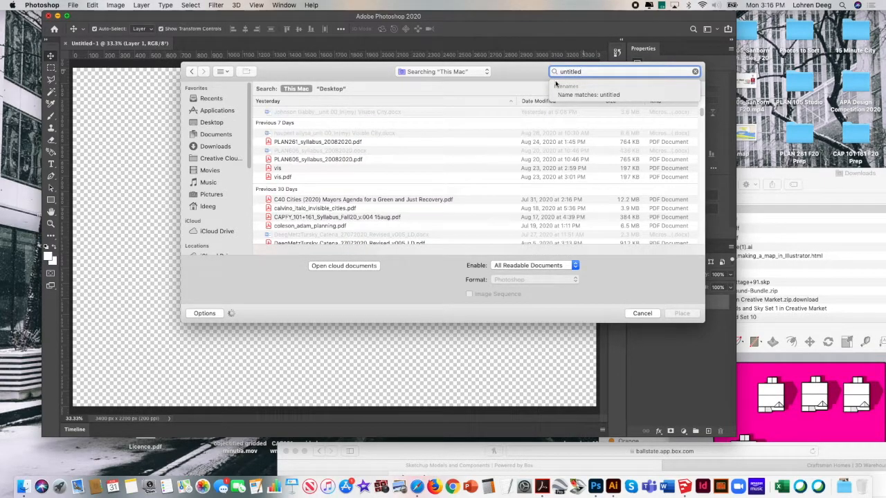
left_click(640, 314)
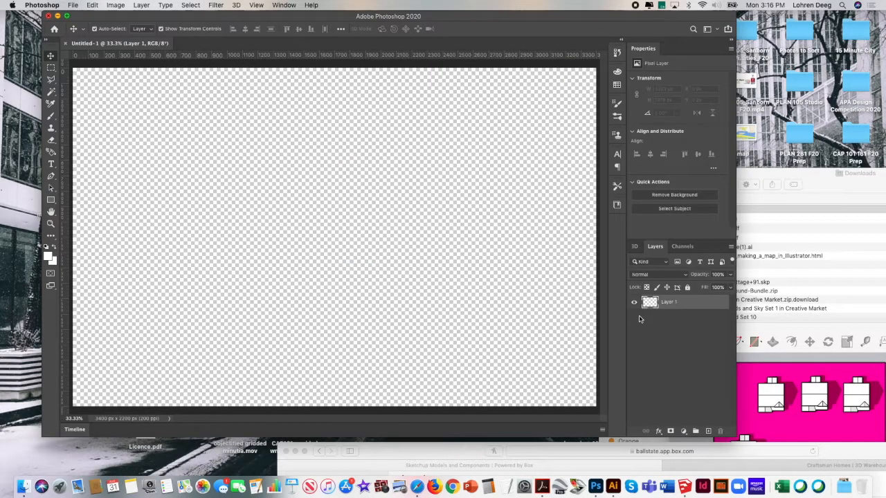
Step: In SketchUp, start a 2D Graphic export of the top view named Storer Text
double_click(836, 333)
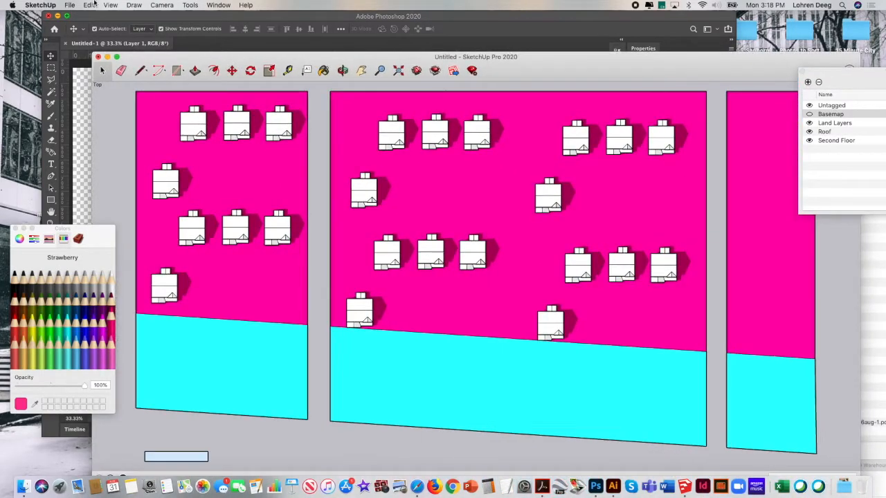
left_click(70, 4)
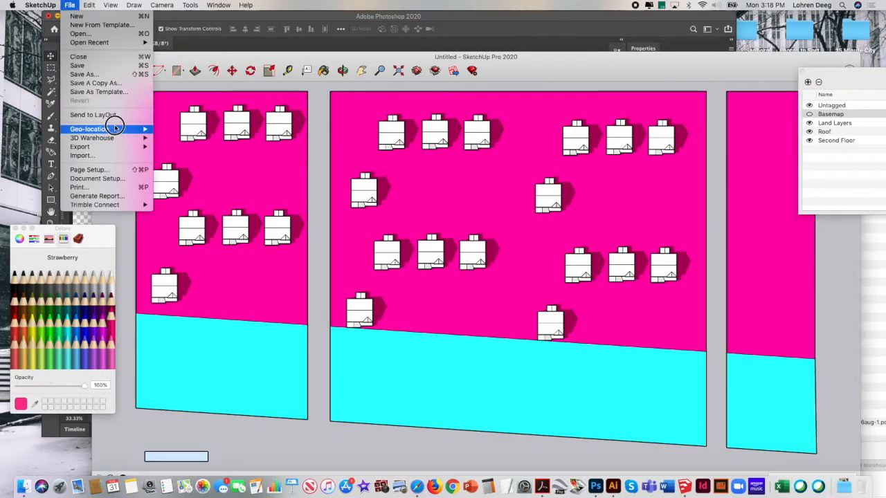
mouse_move(115, 147)
left_click(181, 155)
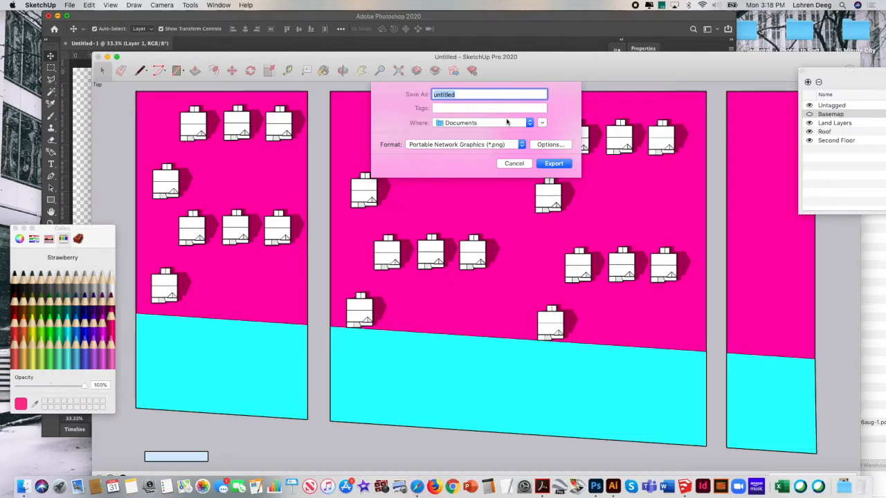
type("Storer Text")
Step: Save the export to the Desktop as a 3000 × 1522 pixel transparent PNG
left_click(514, 126)
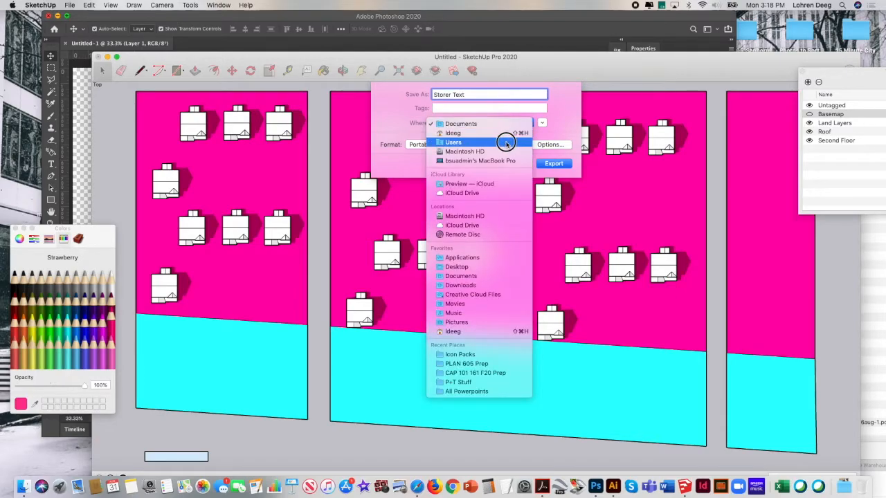
left_click(504, 266)
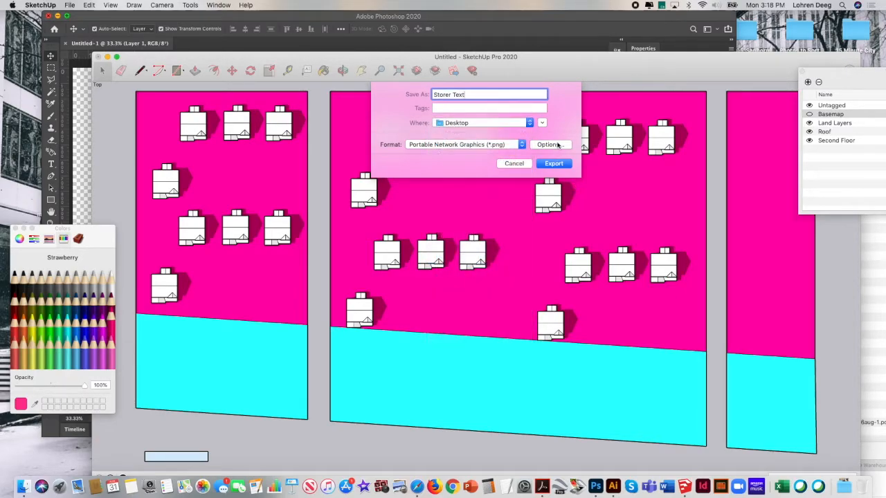
left_click(553, 144)
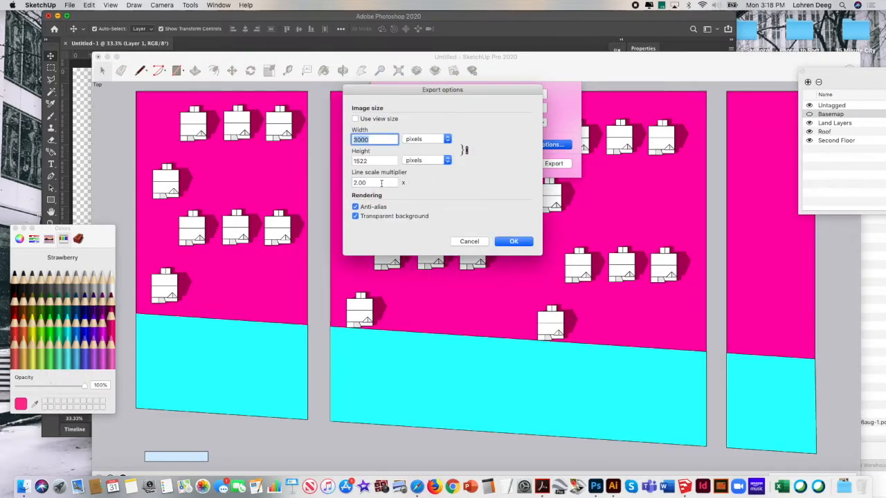
left_click(509, 241)
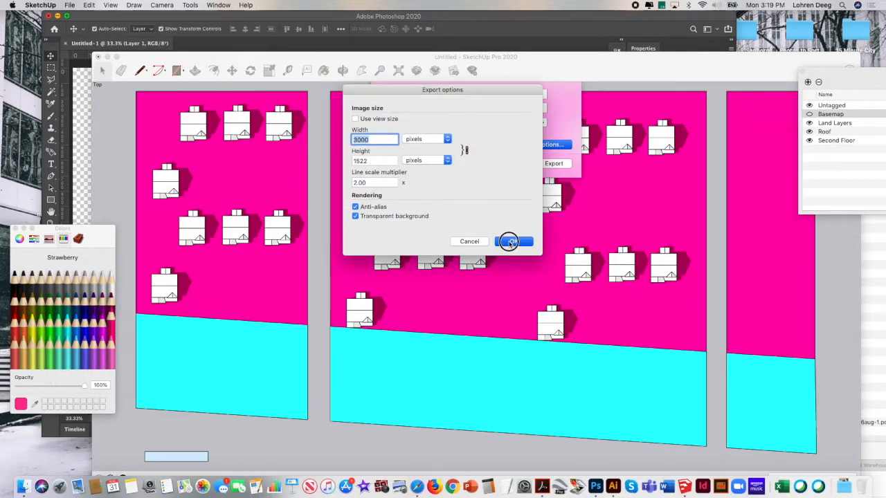
left_click(554, 164)
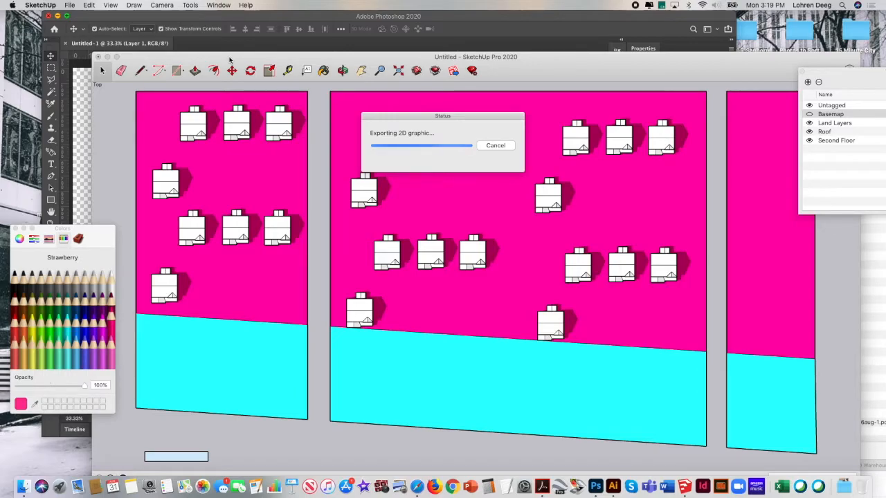
left_click_drag(211, 57, 638, 399)
Step: Place Desktop/Storer Text.png as an embedded image on the Untitled-1 canvas and commit it
left_click(252, 191)
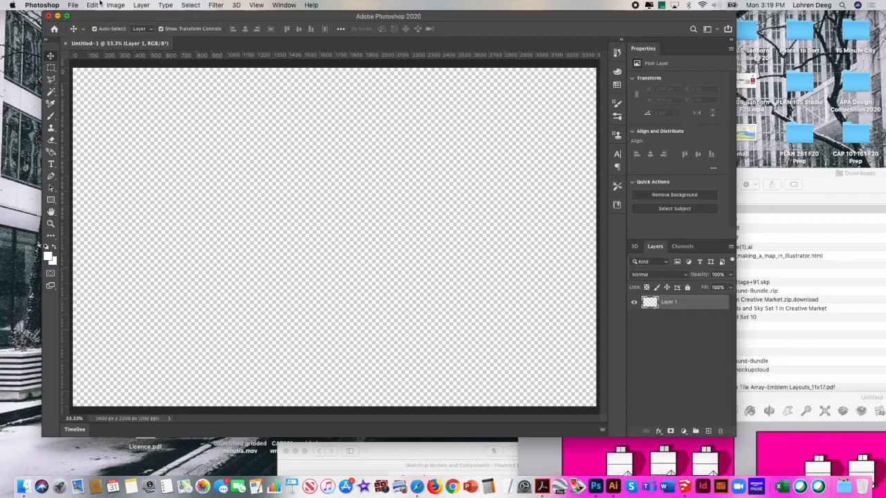
left_click(72, 5)
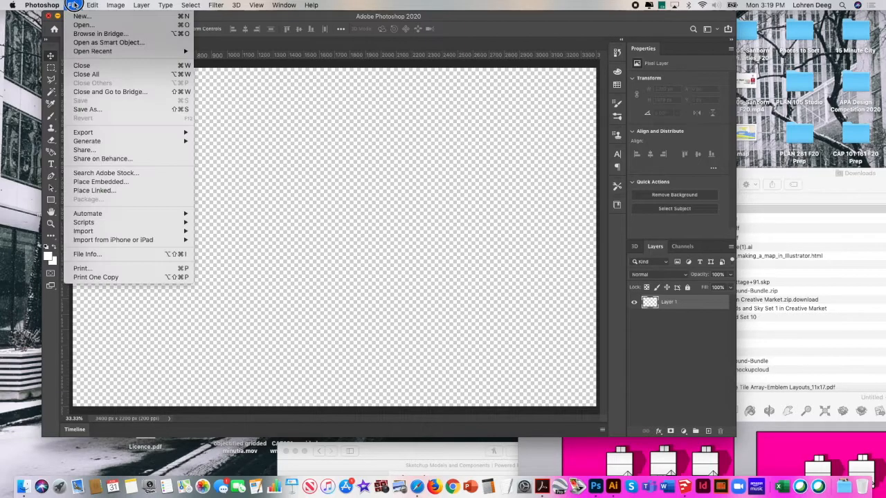
left_click(135, 182)
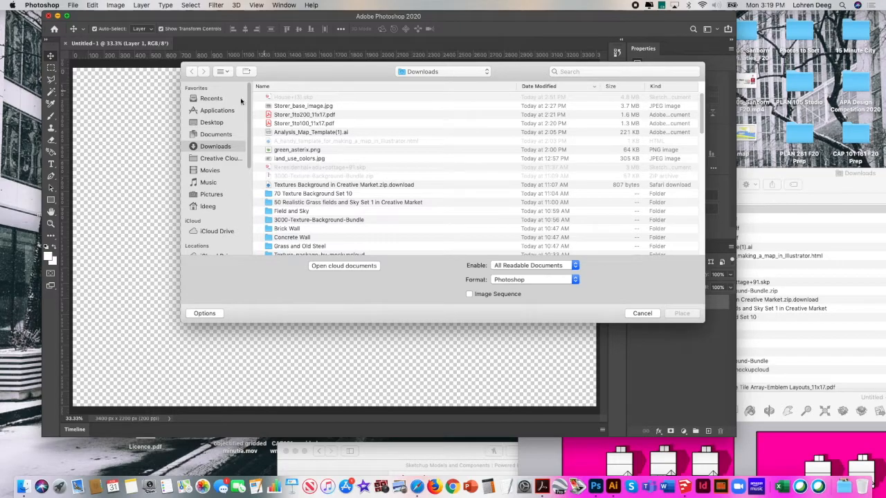
left_click(212, 122)
left_click(345, 100)
left_click(682, 313)
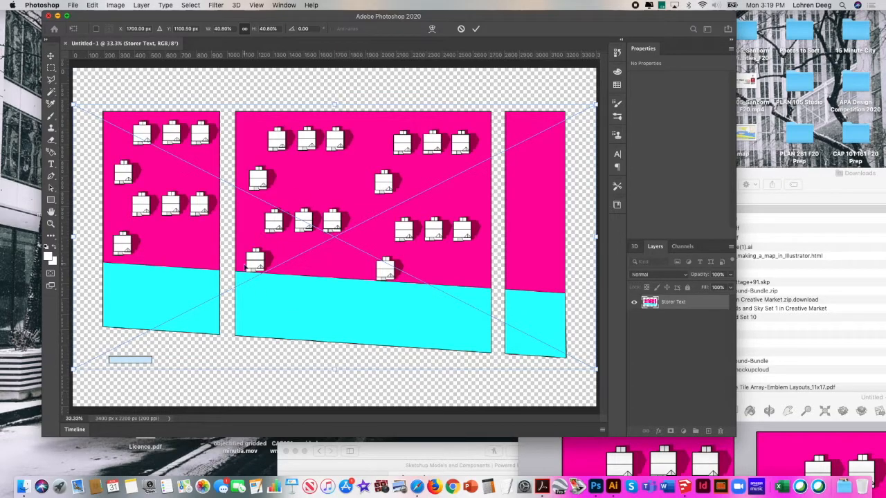
left_click(54, 59)
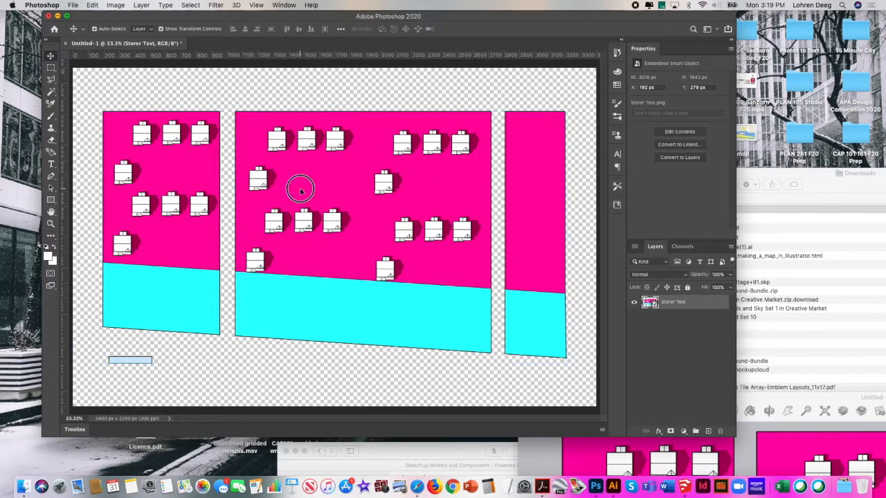
Step: Rasterize the Storer Text layer
double_click(696, 307)
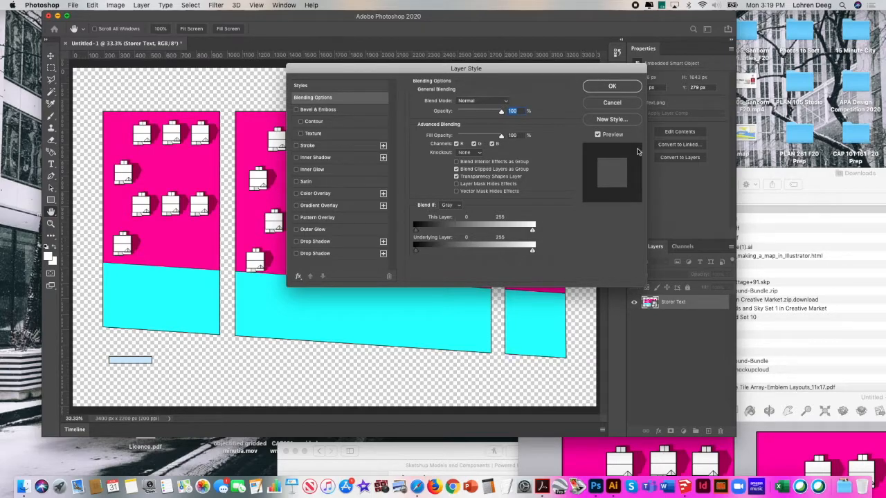
left_click(623, 103)
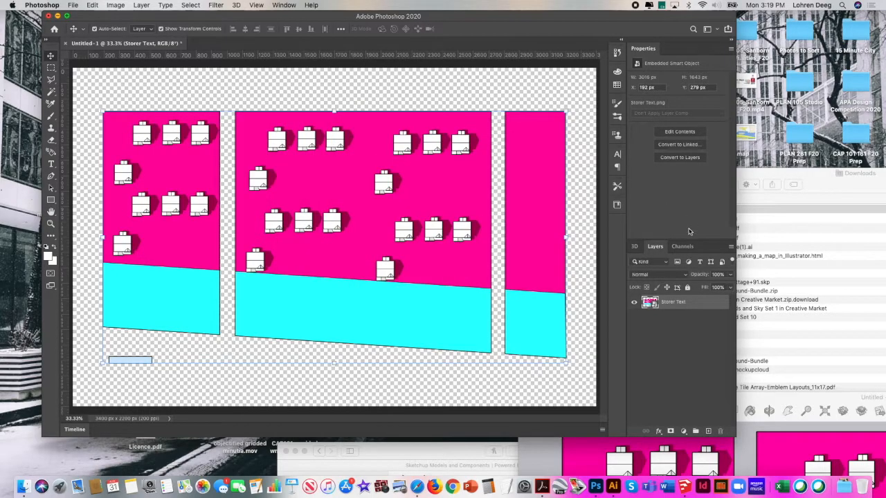
right_click(698, 302)
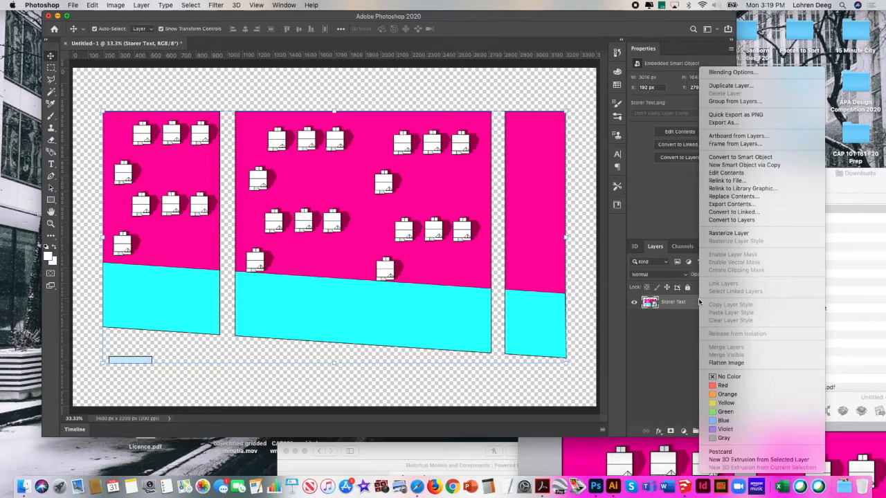
left_click(743, 233)
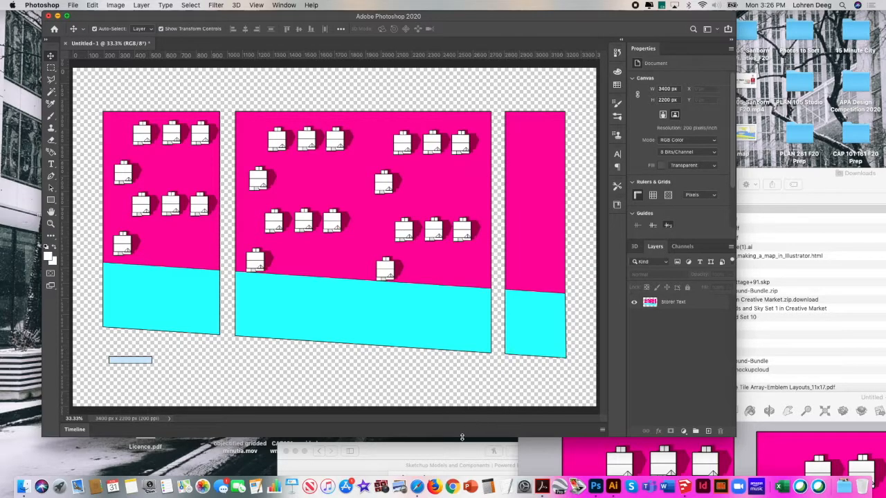
Step: In Box, go to Resources > Textures > grass and download Background in Nimman 23NOV16-40.jpg
left_click(454, 451)
left_click_drag(455, 451, 226, 39)
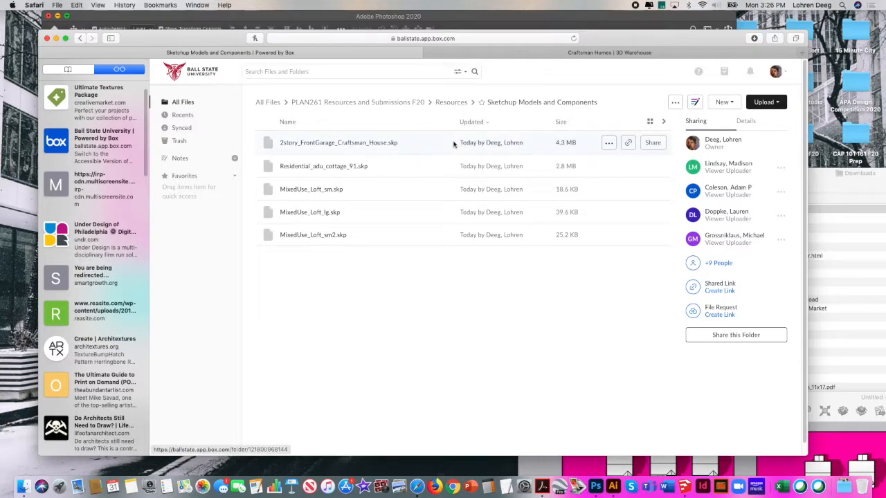
left_click(451, 102)
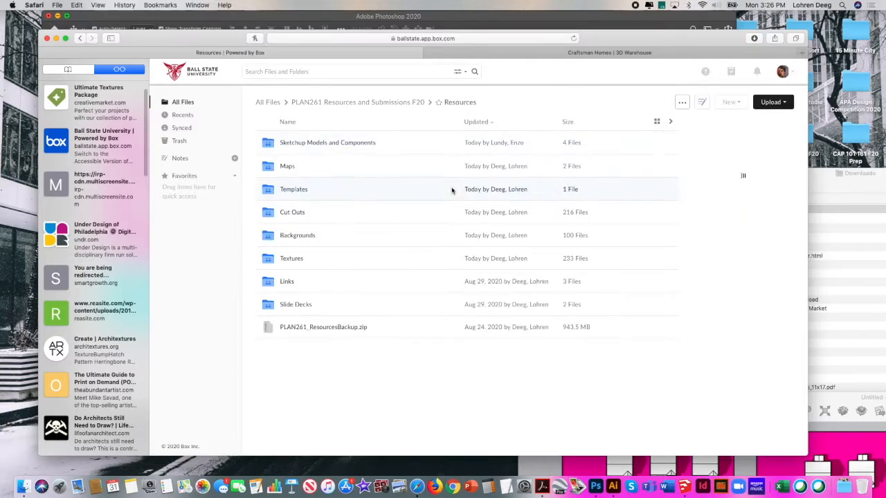
left_click(297, 258)
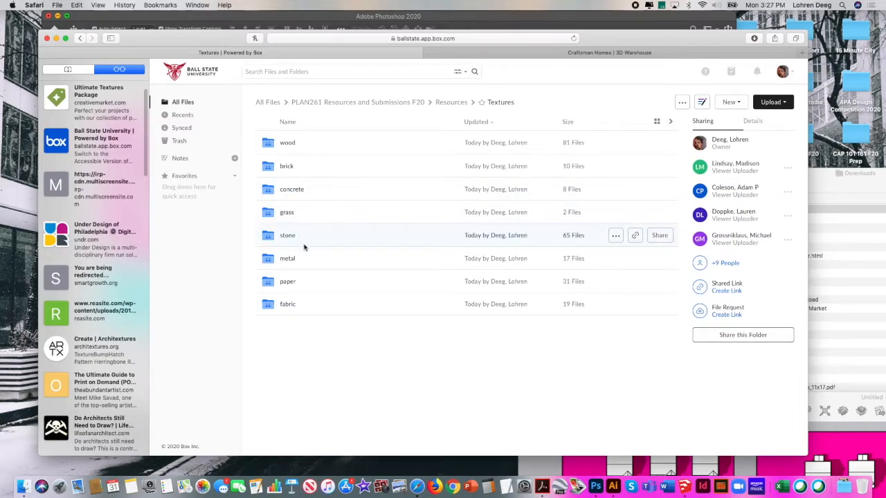
left_click(285, 214)
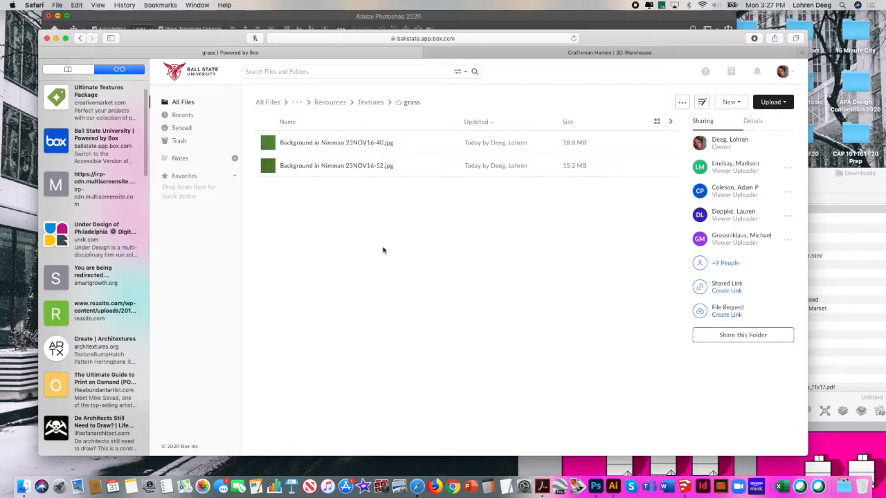
left_click(420, 145)
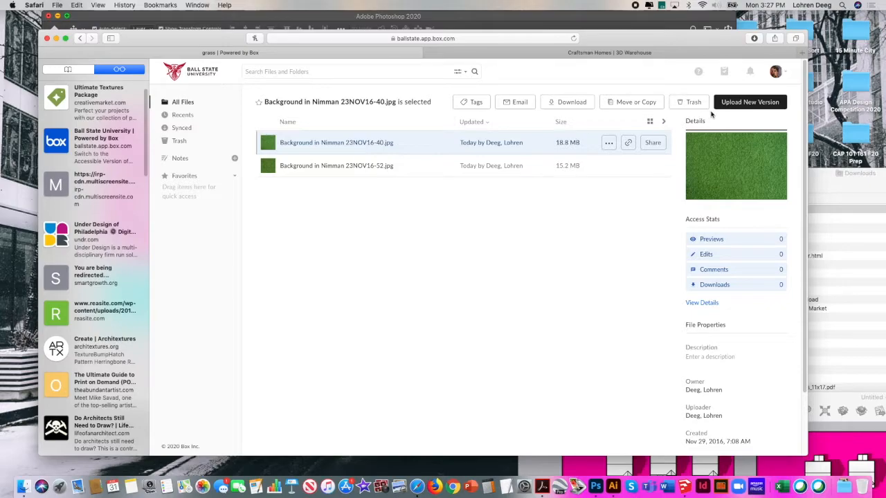
left_click(582, 103)
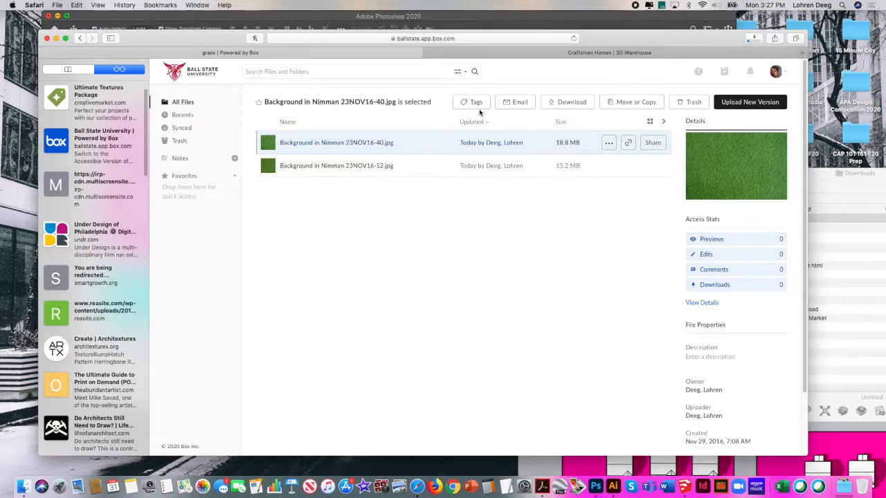
left_click_drag(254, 43, 303, 470)
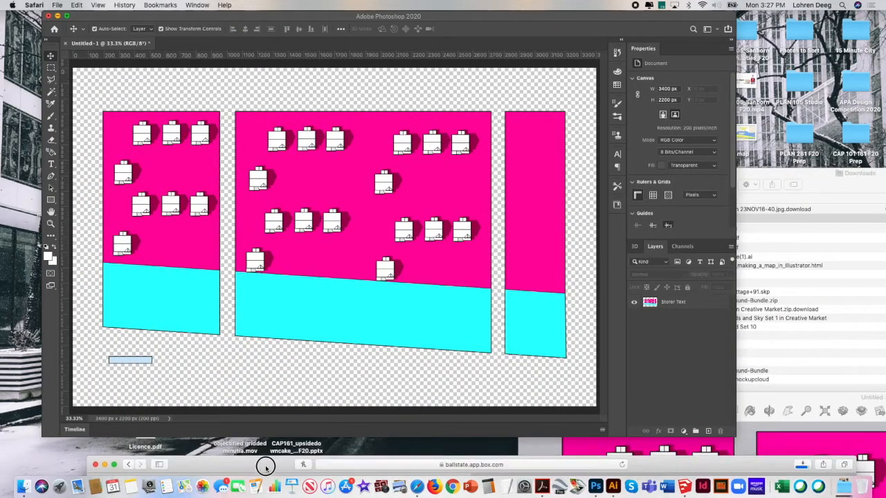
Step: Open Background in Nimman 23NOV16-40.jpg from the Downloads folder in Photoshop
left_click(306, 159)
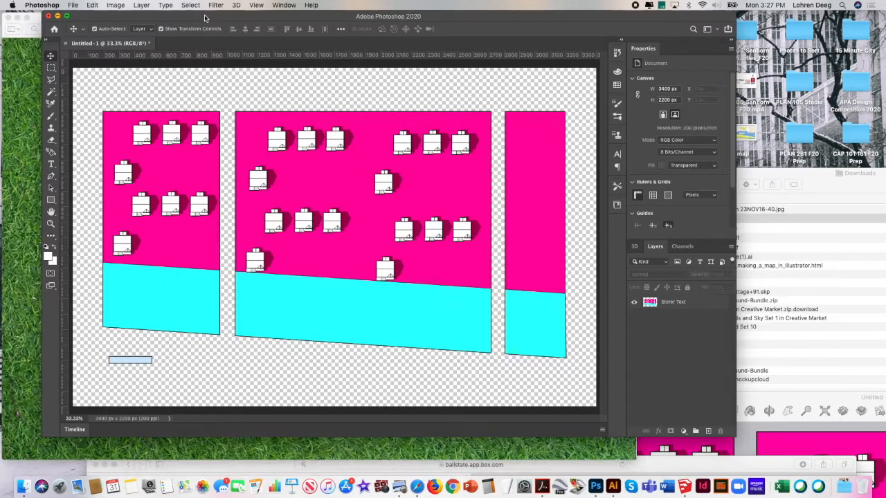
left_click(73, 5)
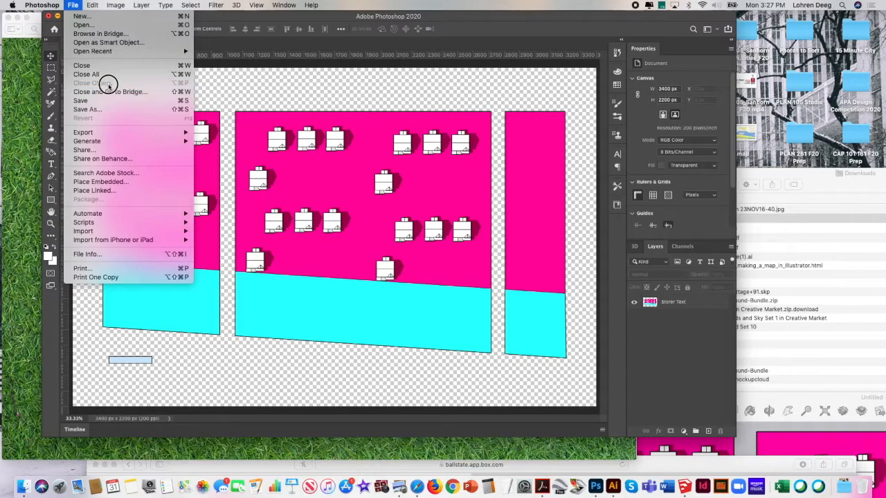
left_click(108, 26)
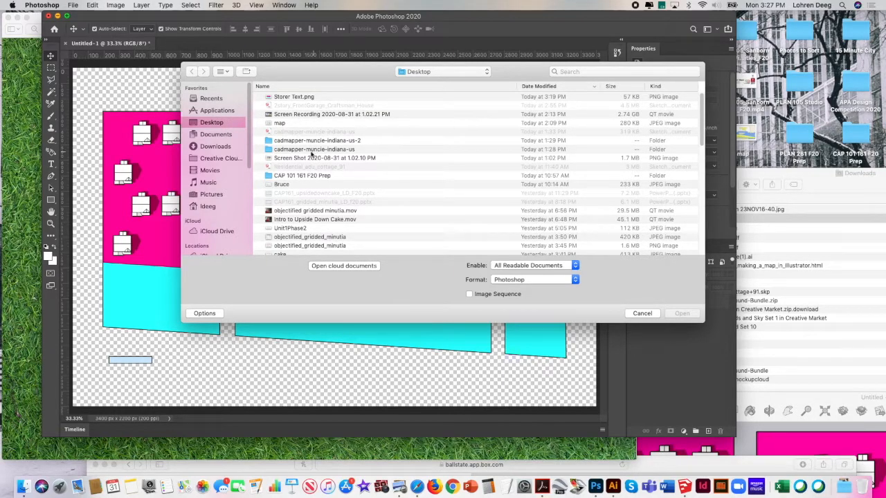
left_click(223, 135)
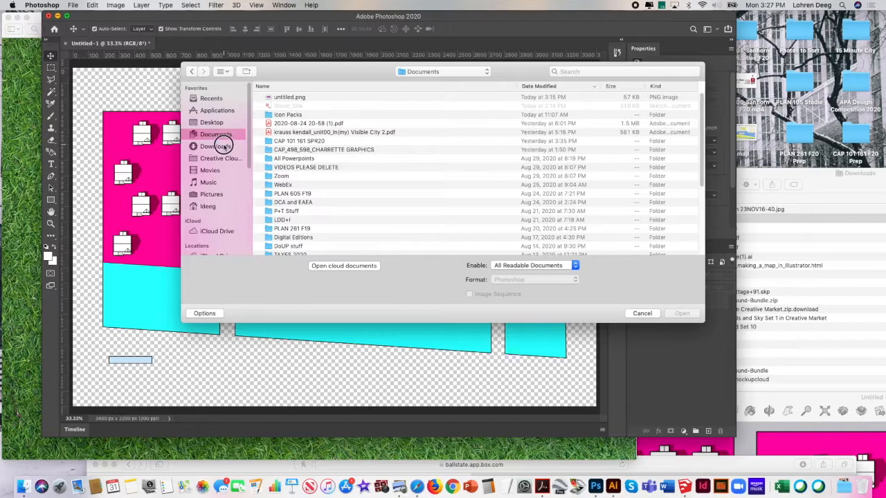
left_click(223, 146)
left_click(325, 97)
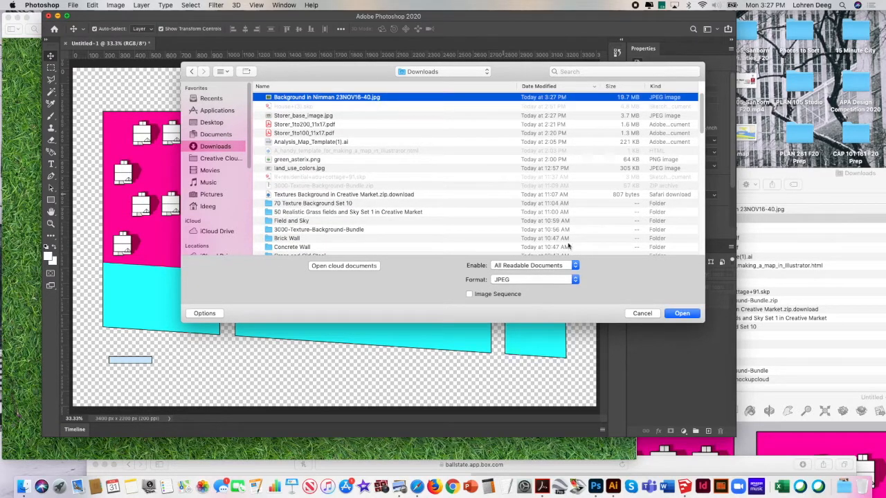
left_click(680, 318)
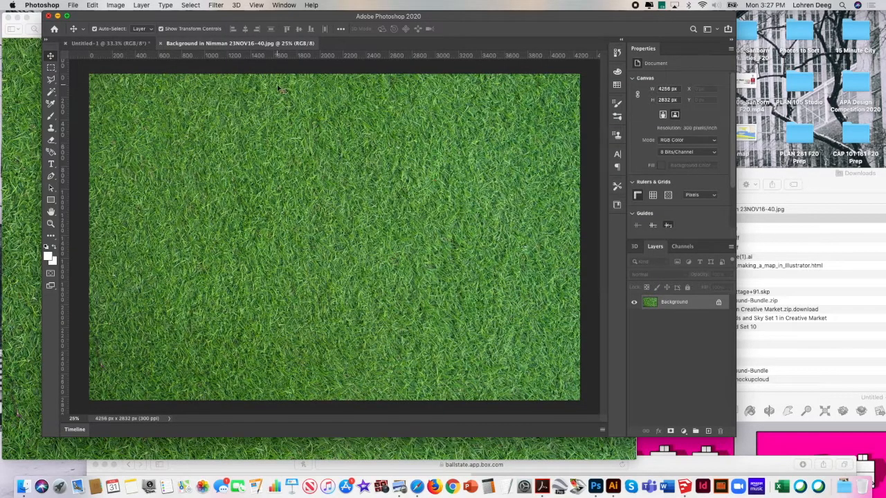
Step: Select all of the grass texture, copy it, and return to the Untitled-1 site plan
left_click(191, 6)
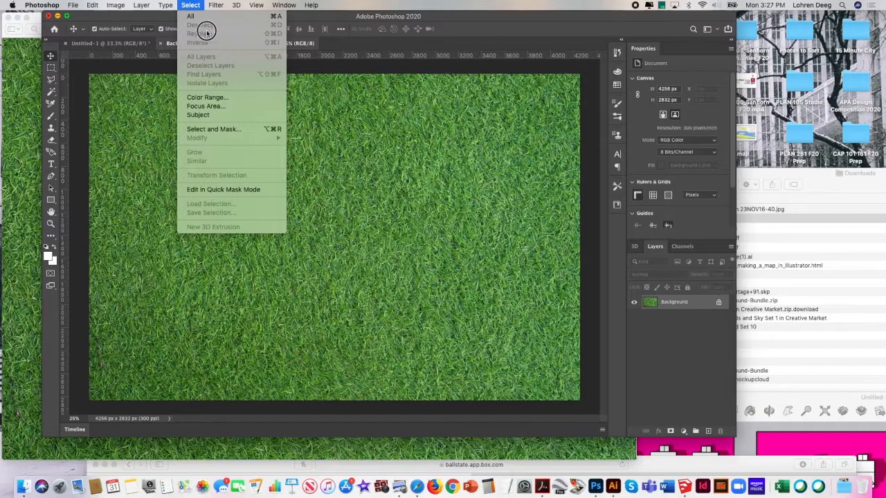
left_click(202, 18)
left_click(92, 5)
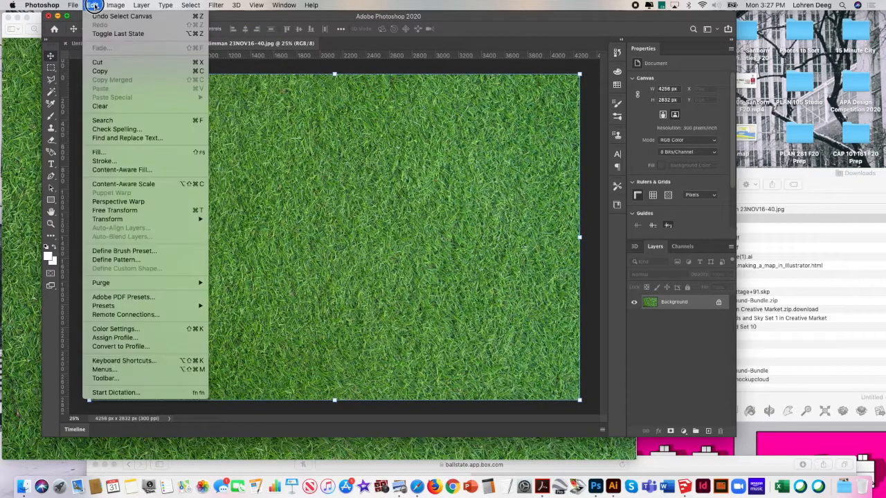
left_click(112, 69)
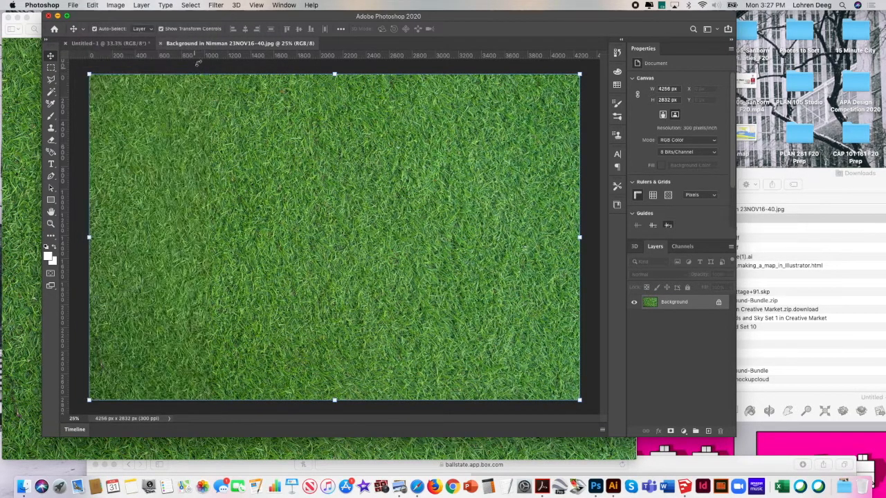
left_click(138, 44)
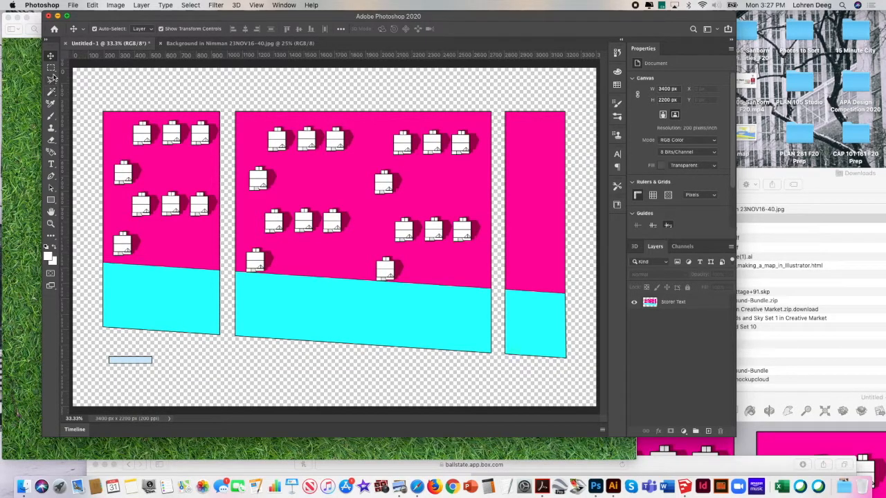
Step: Pick the Magic Wand tool and select the right-hand pink rectangle on the Storer Text layer
left_click(193, 5)
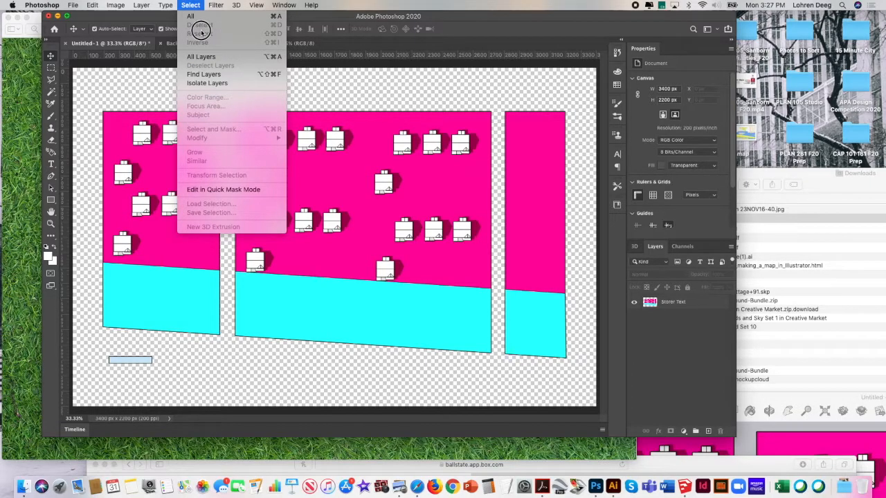
left_click(56, 68)
left_click(51, 55)
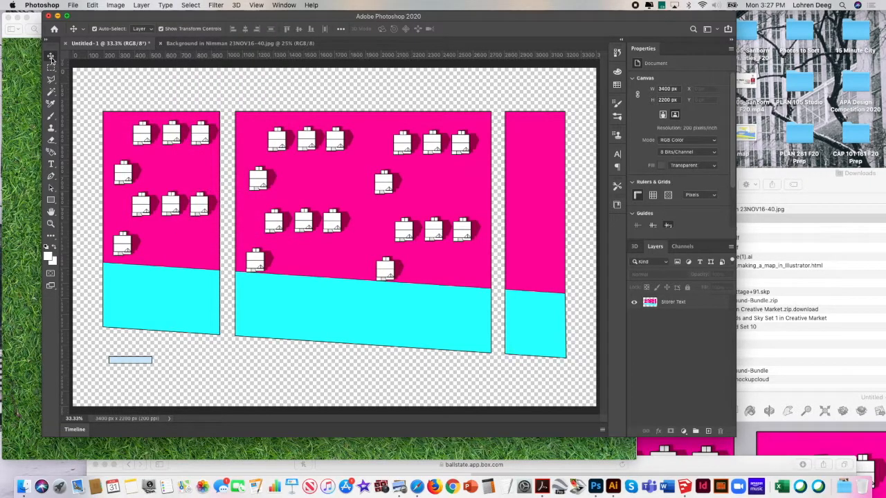
left_click(190, 5)
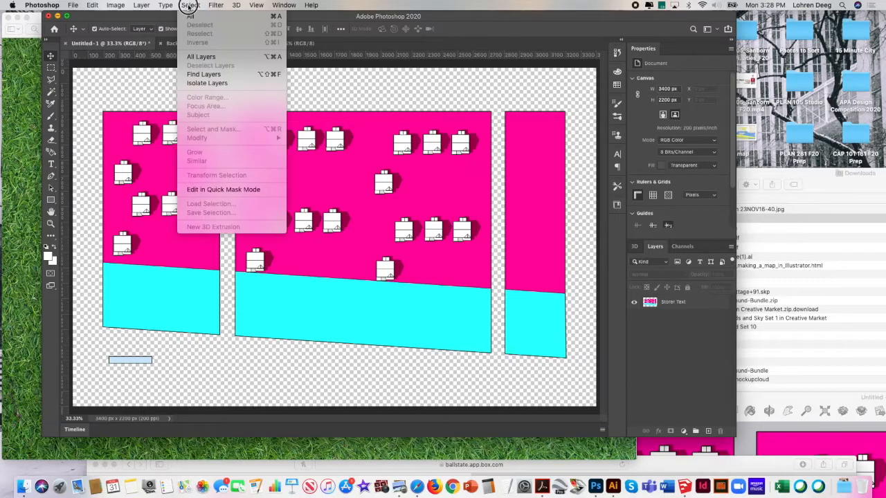
left_click(53, 102)
left_click(52, 92)
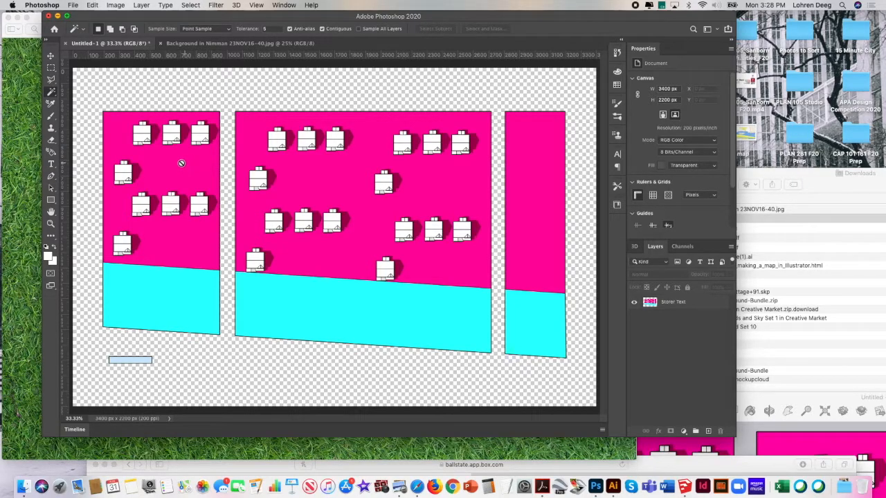
left_click(696, 303)
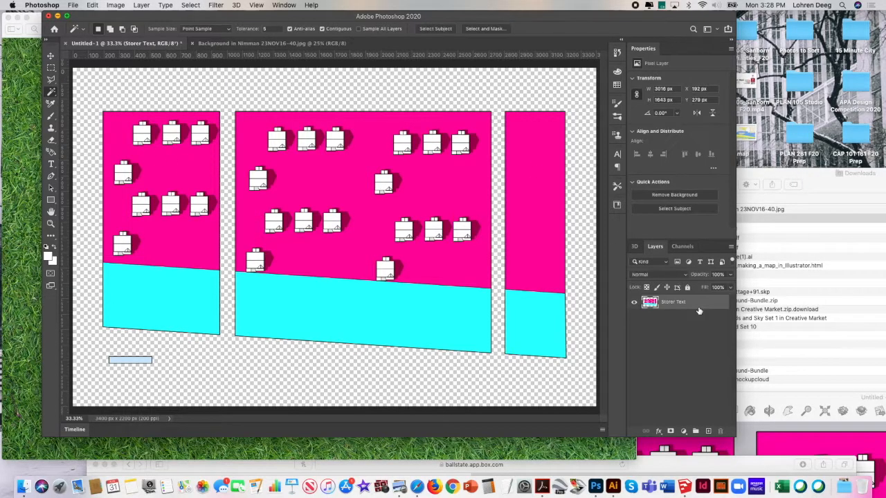
left_click(531, 173)
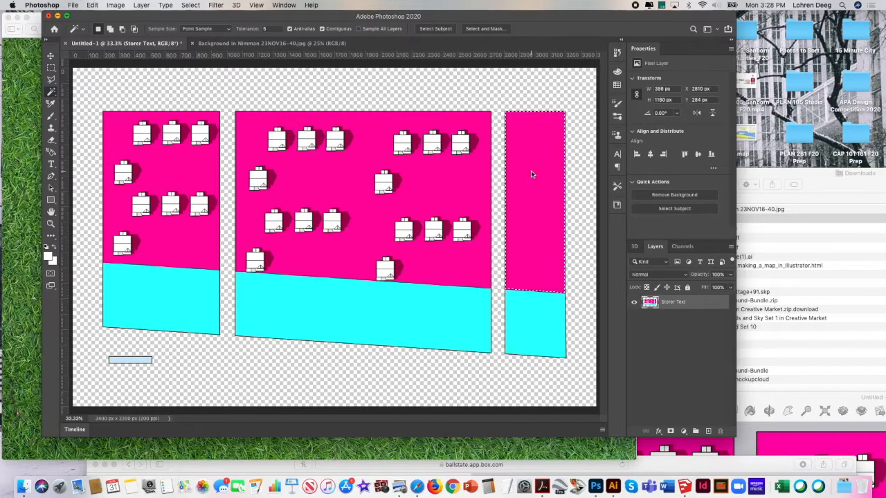
Step: Try sampling the pink in Color Range, then cancel and deselect everything
left_click(190, 5)
left_click(221, 97)
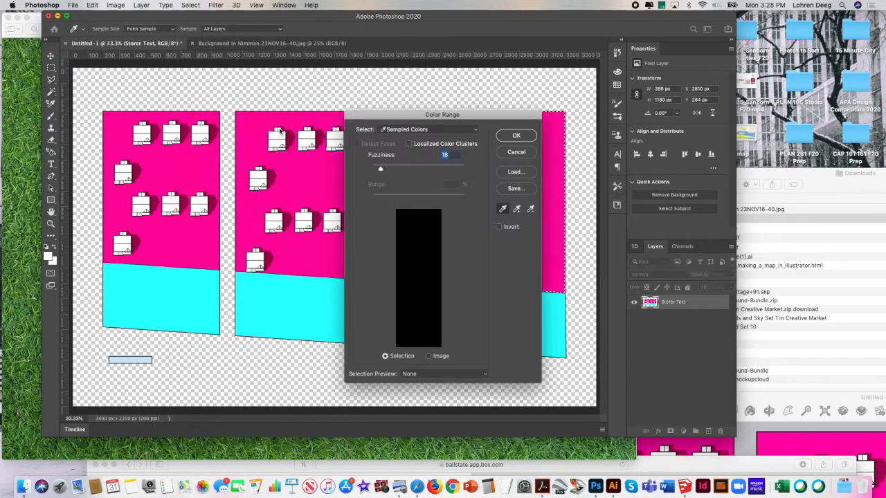
left_click(325, 176)
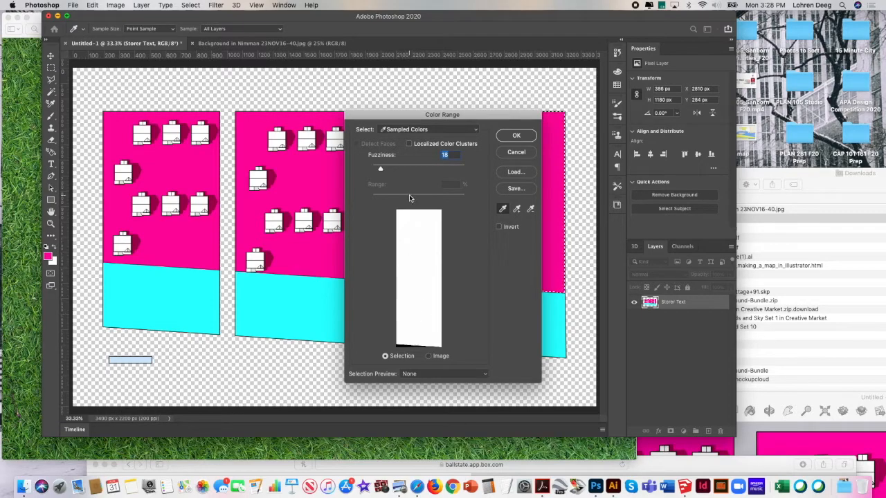
left_click(513, 152)
left_click(190, 4)
left_click(199, 25)
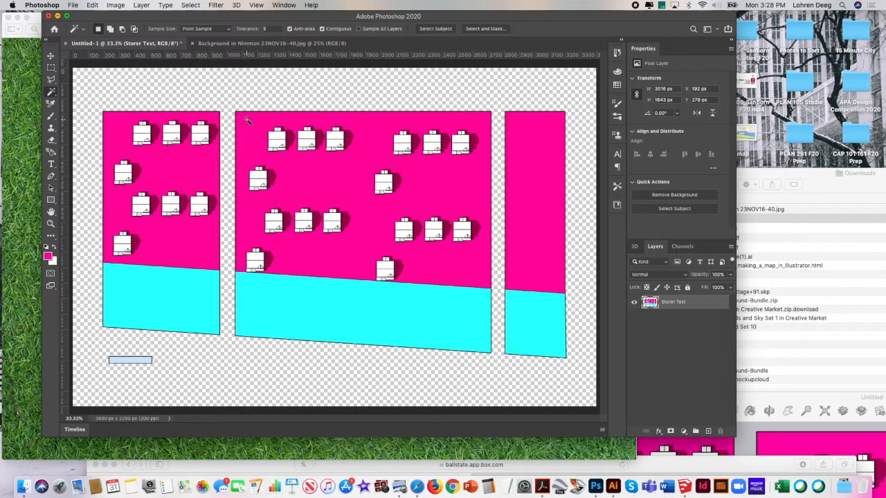
Step: Sample the pink in Color Range, raise Fuzziness to 200, and confirm the selection
left_click(197, 5)
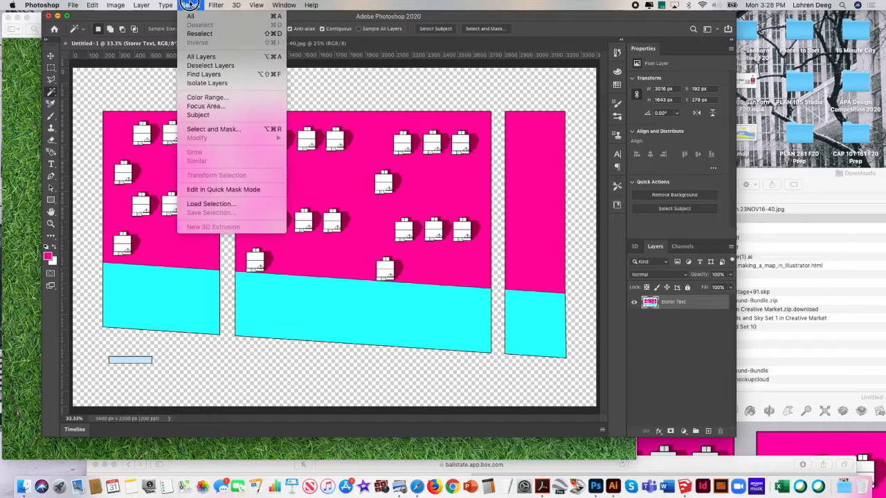
left_click(211, 95)
left_click(298, 163)
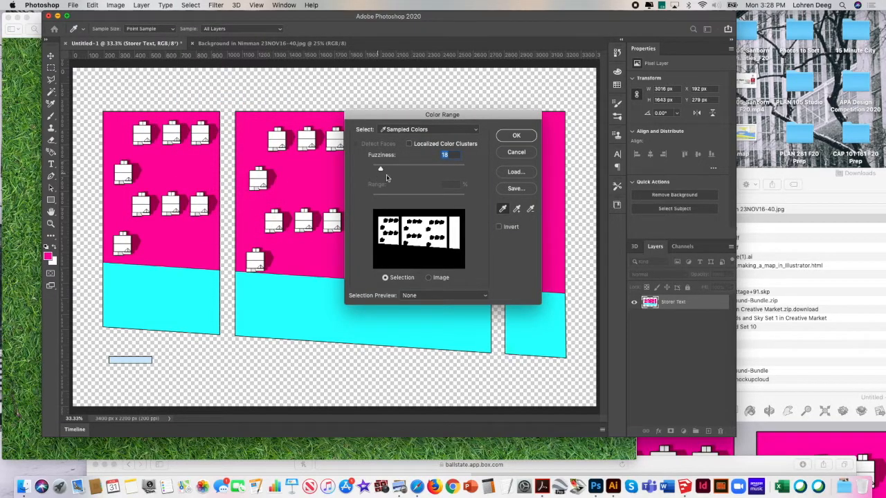
left_click_drag(402, 168, 458, 170)
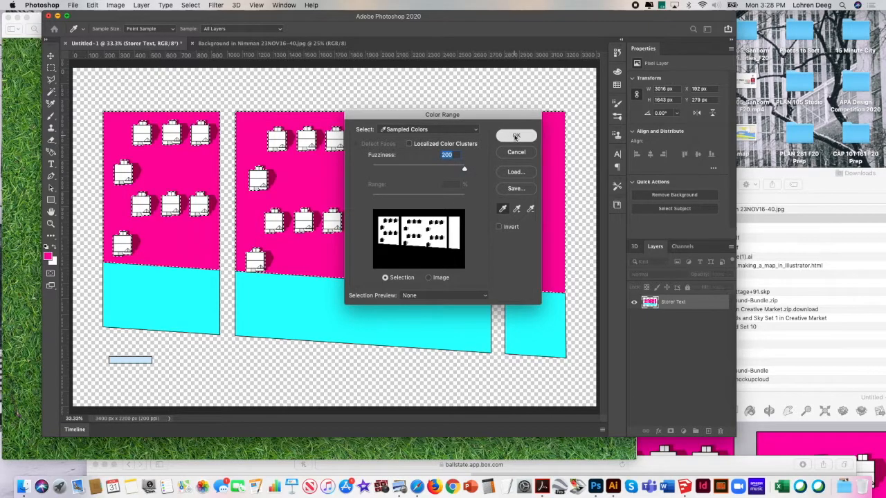
left_click(515, 136)
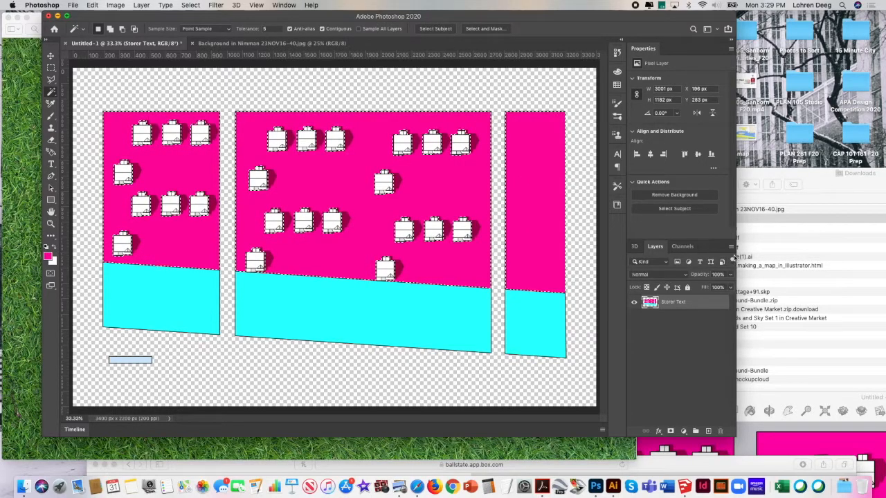
Step: Create a new empty layer named Grass from the Layers panel menu
left_click(731, 248)
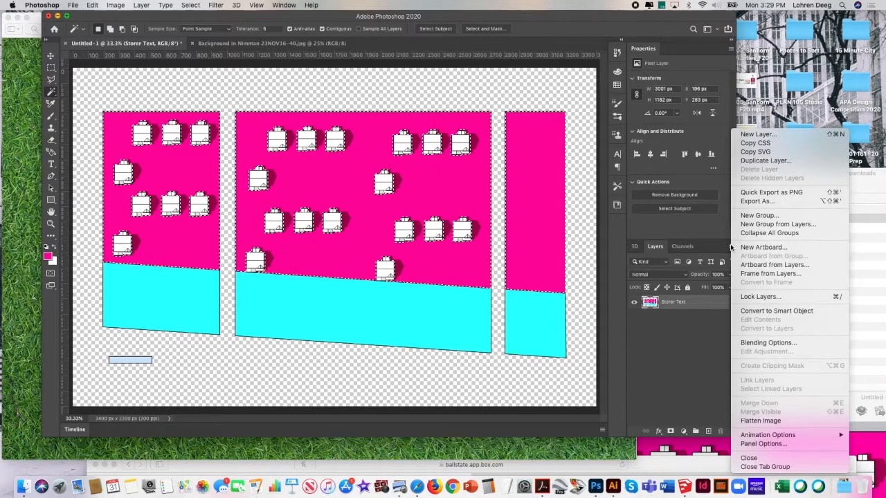
left_click(757, 134)
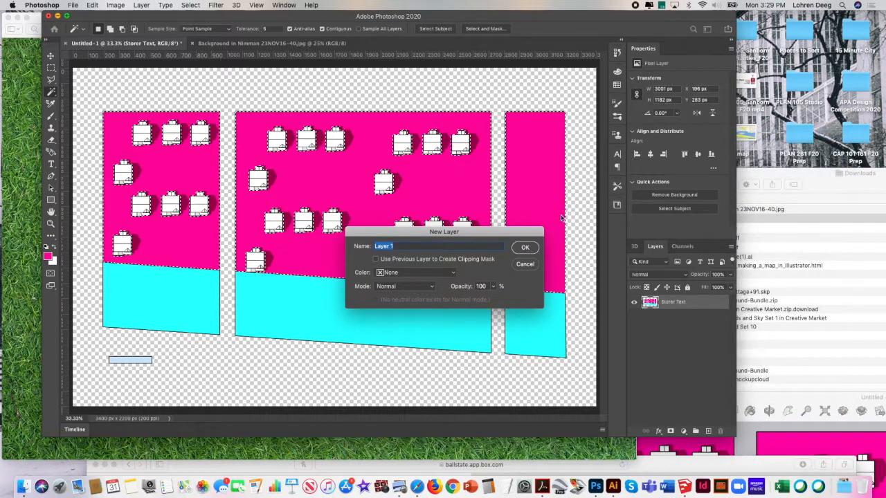
type("Grass")
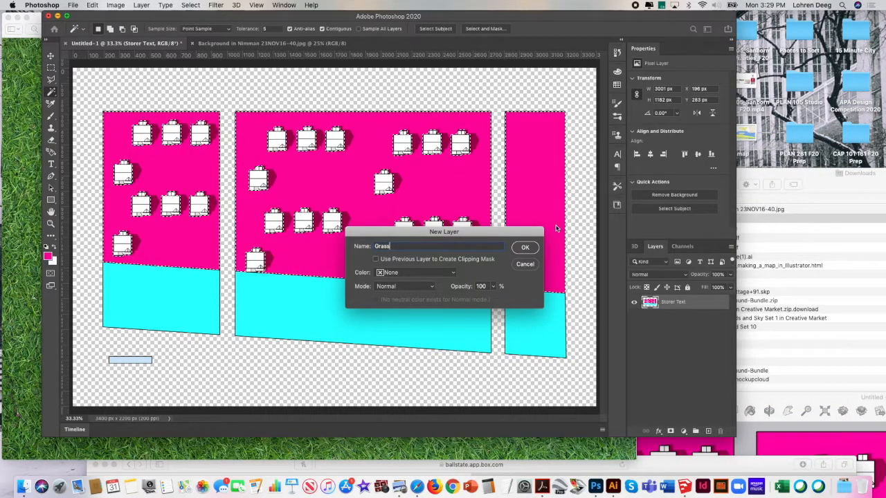
left_click(520, 250)
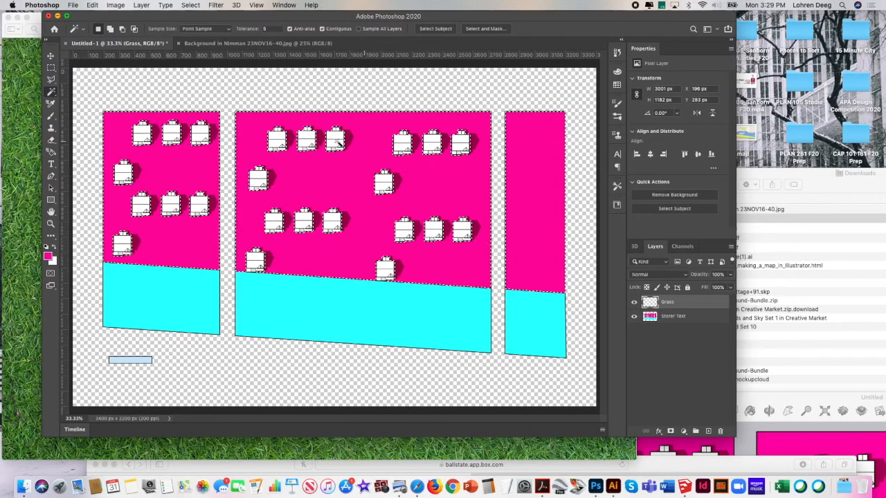
Step: Paste Into the grass texture inside the pink lot selection and shift it slightly with the Move tool
left_click(92, 5)
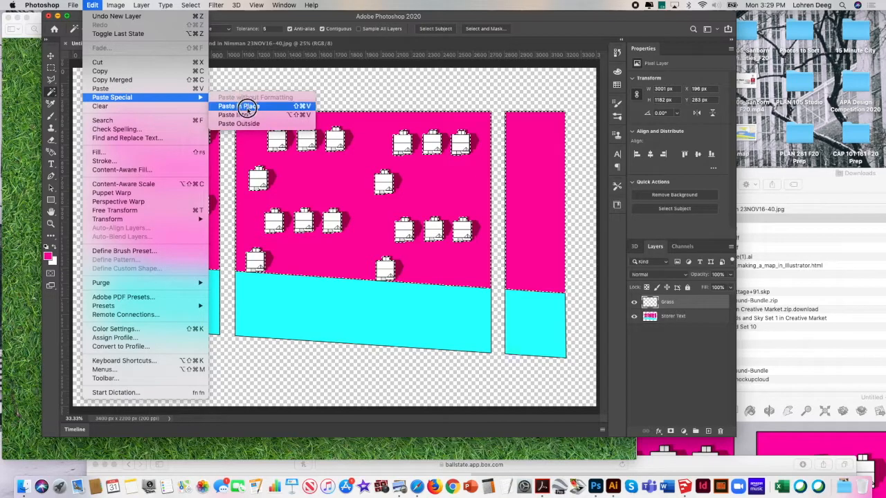
left_click(248, 116)
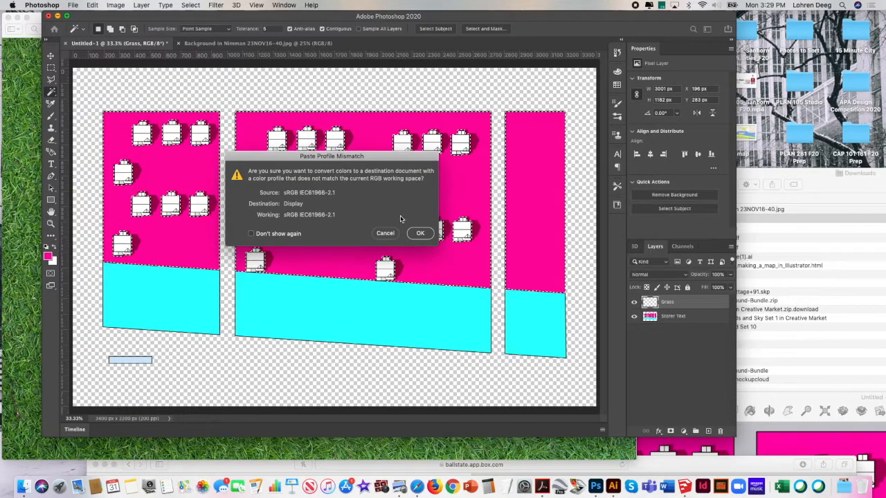
left_click(420, 233)
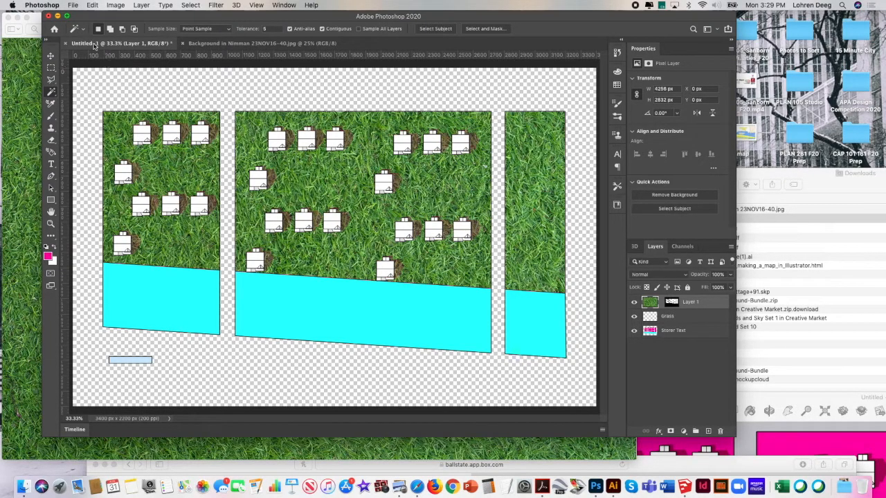
left_click(50, 57)
mouse_move(181, 166)
left_mouse_down()
mouse_move(173, 165)
mouse_move(200, 166)
mouse_move(179, 163)
left_mouse_up()
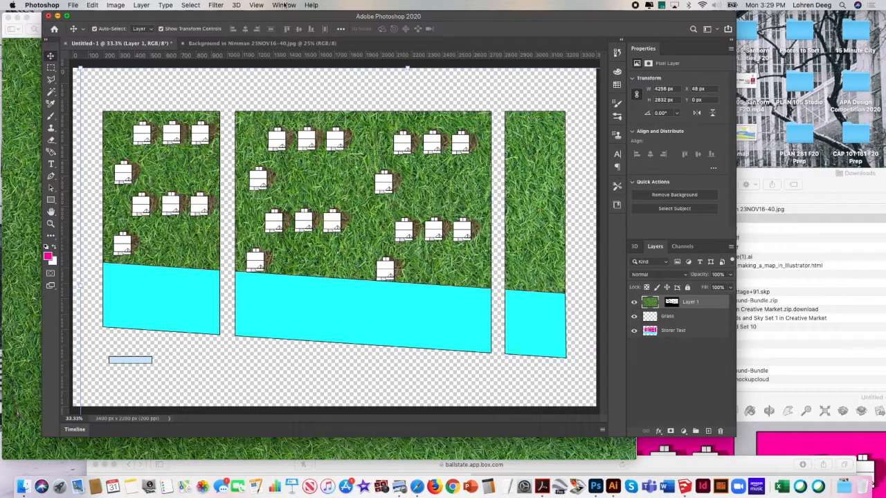
Step: Fit the document on screen and scale the grass texture down to about 73%
left_click(257, 6)
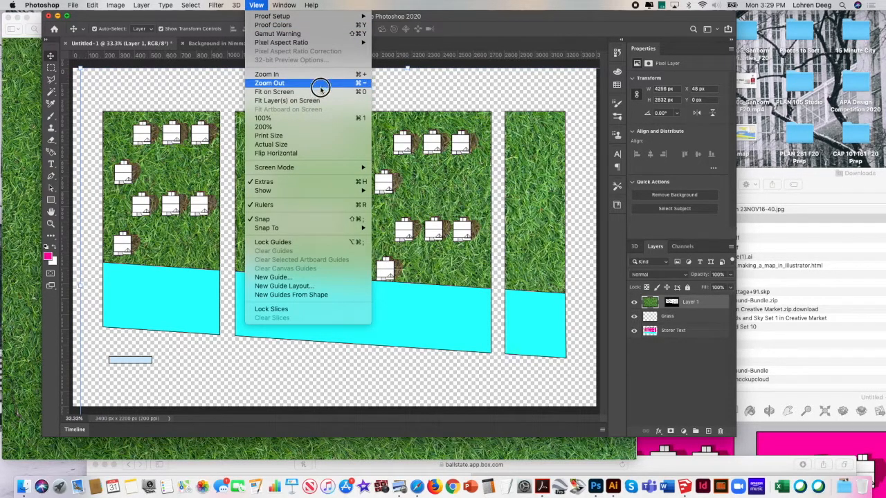
left_click(314, 92)
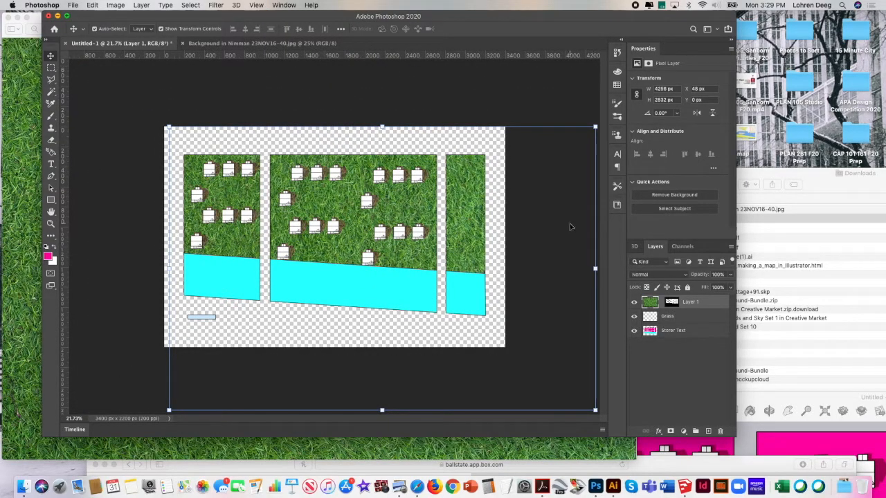
left_click_drag(595, 410, 498, 333)
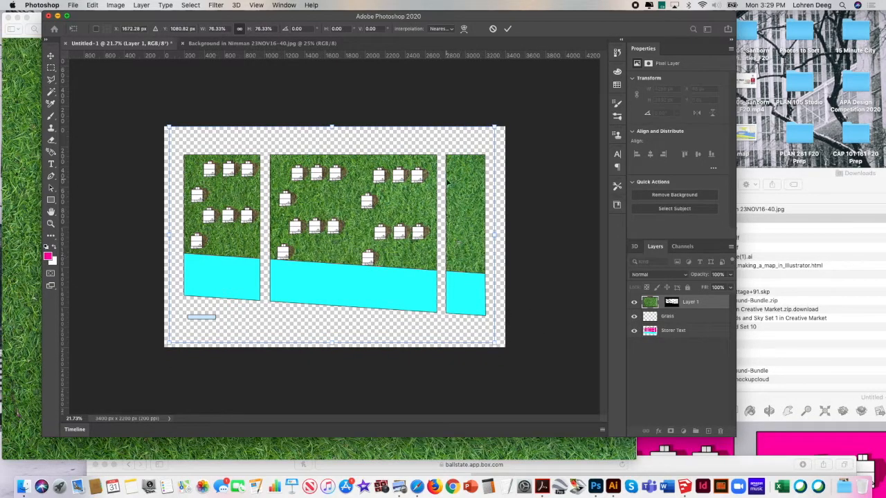
mouse_move(166, 122)
left_mouse_down()
mouse_move(188, 131)
mouse_move(176, 121)
left_mouse_up()
mouse_move(178, 339)
left_mouse_down()
mouse_move(187, 326)
mouse_move(179, 336)
left_mouse_up()
mouse_move(496, 342)
left_mouse_down()
mouse_move(488, 328)
mouse_move(491, 337)
left_mouse_up()
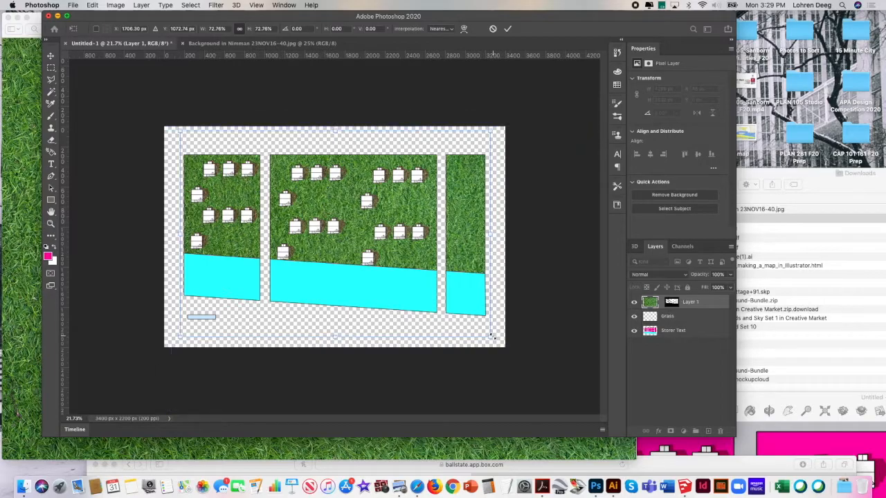
key("Return")
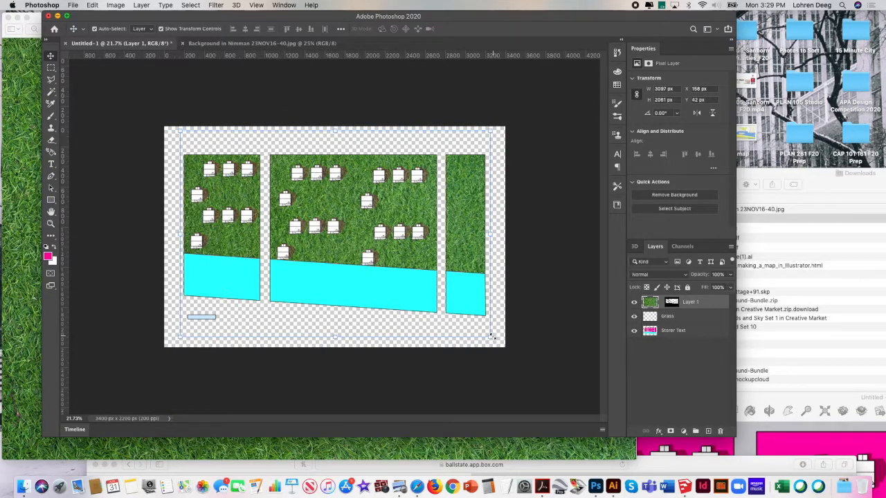
Step: Reposition the grass over the lots, shrinking it step by step to about 53%
left_click_drag(346, 204, 348, 236)
left_click_drag(200, 171, 324, 172)
left_click_drag(333, 248, 319, 162)
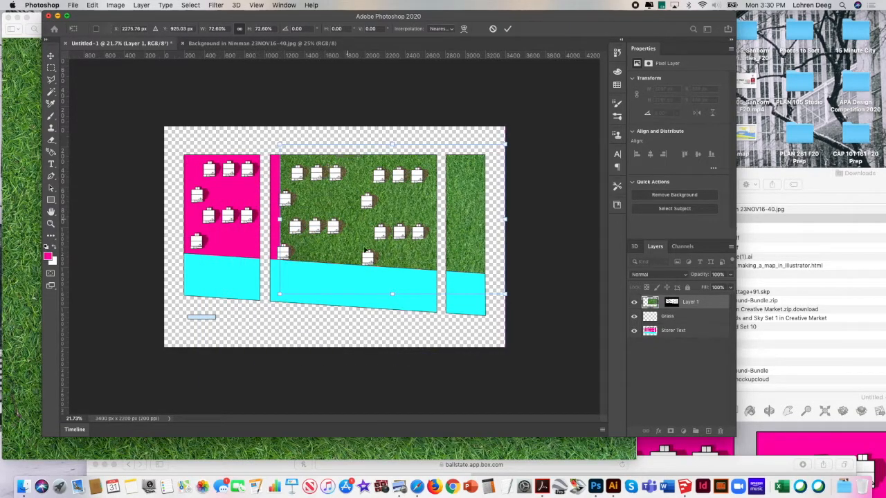
left_click_drag(392, 294, 405, 363)
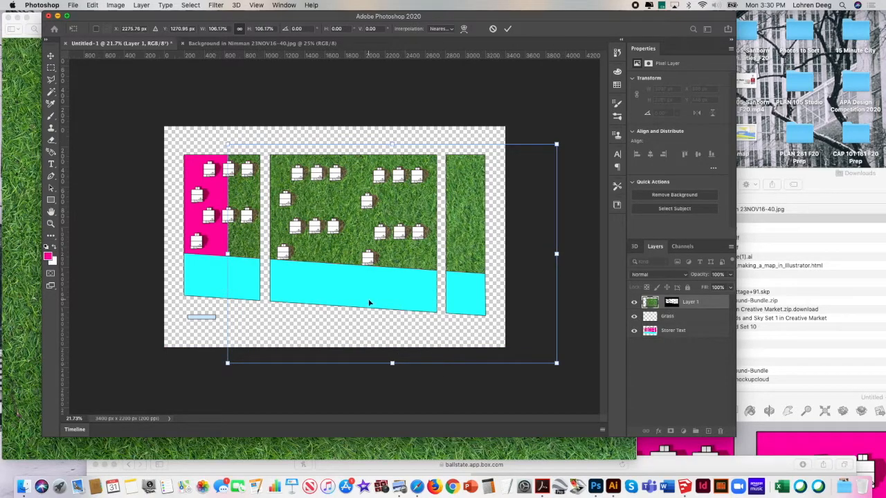
left_click_drag(335, 259, 254, 214)
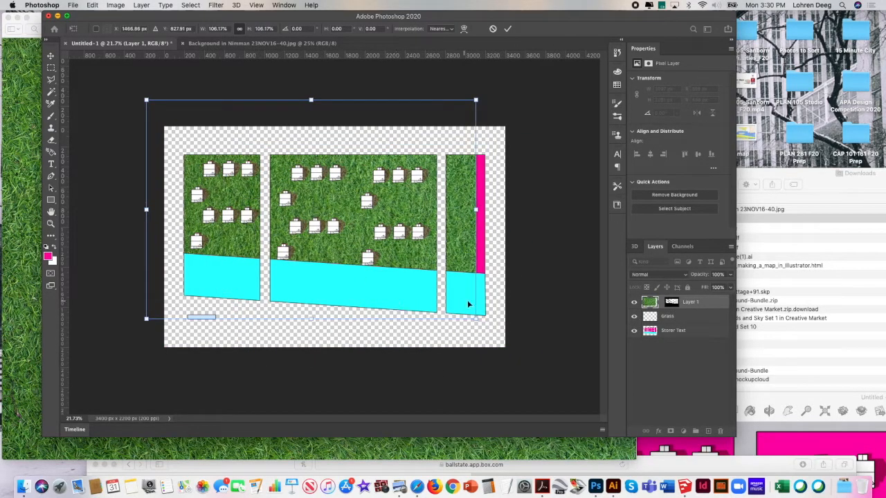
left_click_drag(476, 319, 276, 293)
left_click_drag(238, 206, 169, 242)
left_click_drag(82, 152, 108, 152)
Step: Scale the grass with Edit > Transform > Scale to cover the left lot, then select the Grass layer
left_click(108, 3)
mouse_move(92, 5)
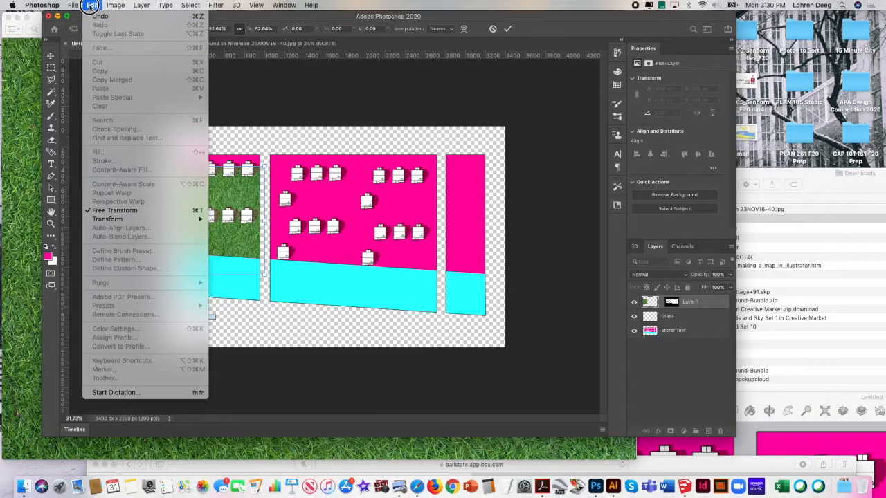
mouse_move(139, 219)
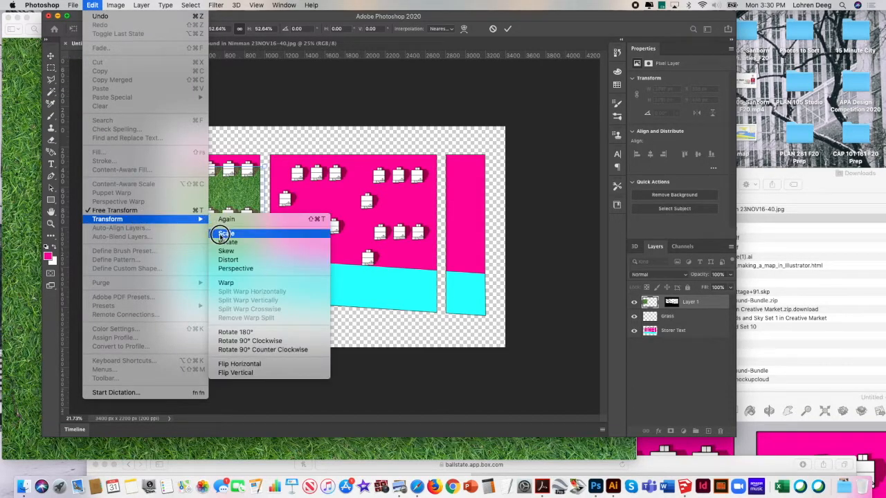
left_click(220, 236)
left_click_drag(183, 166, 173, 127)
left_click_drag(198, 198, 193, 197)
key("Return")
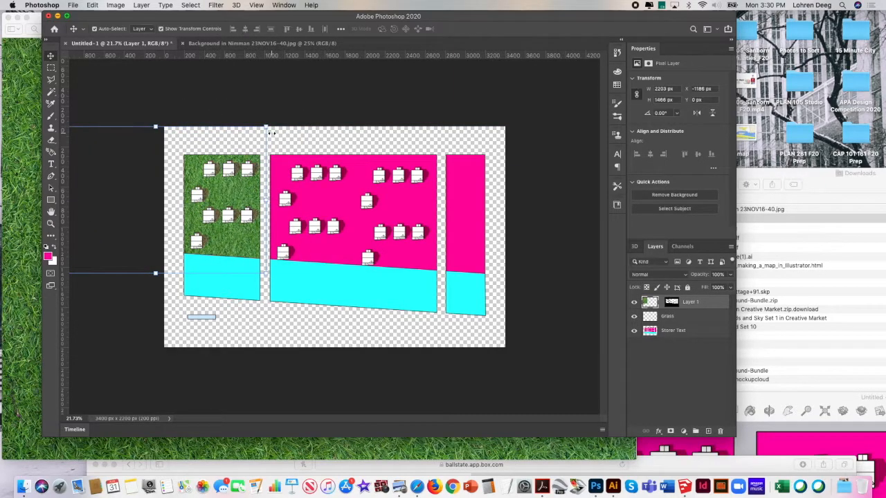
left_click(693, 323)
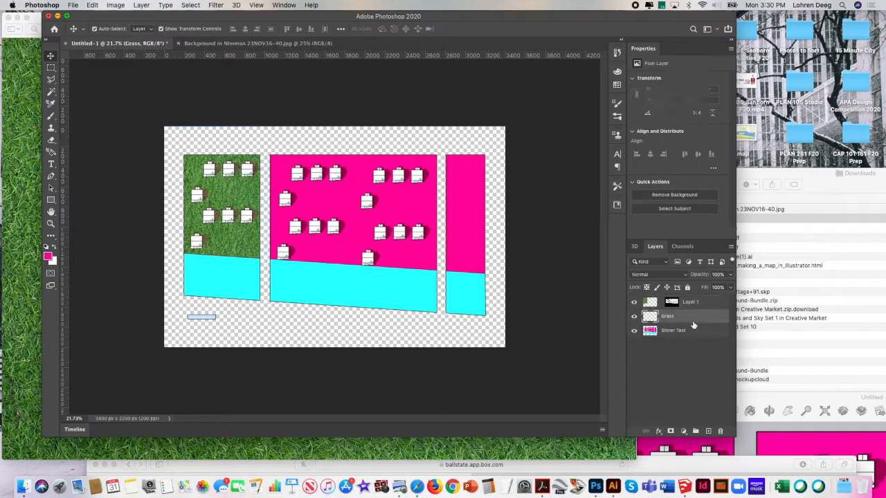
Step: Copy the Layer 1 grass, paste a duplicate, and move it to the right
left_click(700, 303)
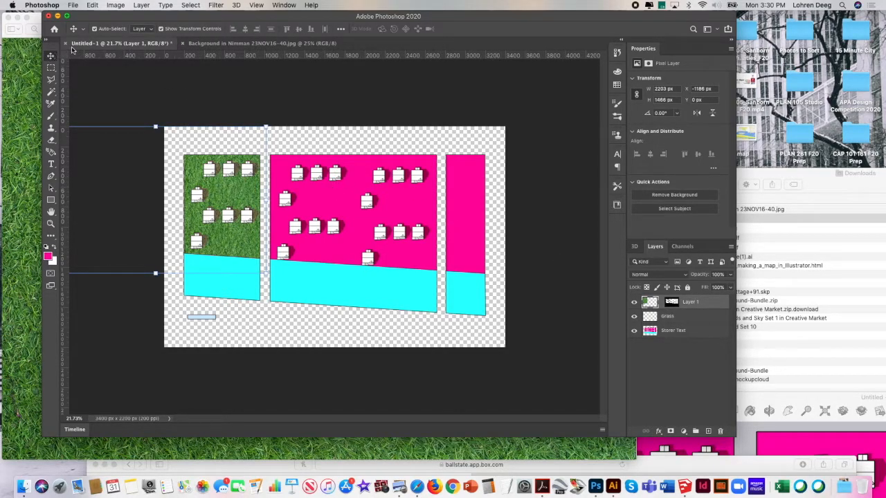
left_click(697, 317)
left_click(703, 304)
left_click(91, 5)
left_click(100, 71)
left_click(90, 5)
left_click(103, 89)
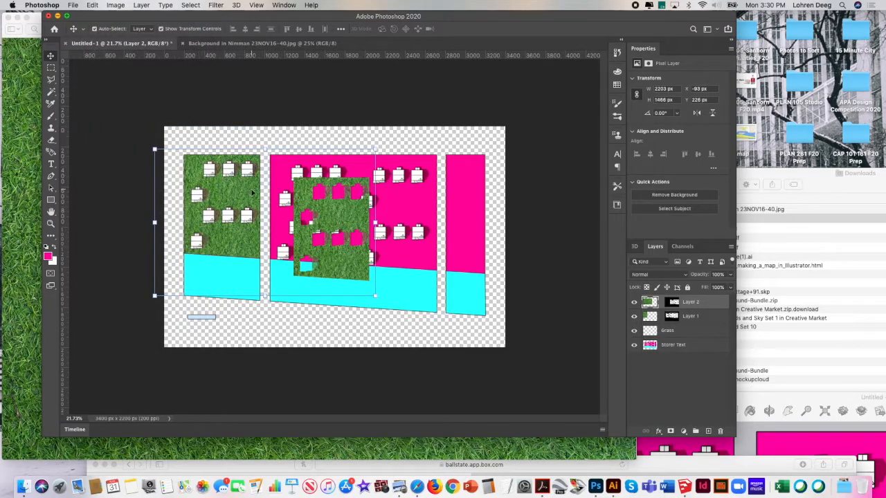
left_click_drag(316, 215, 386, 204)
Step: Undo the move and the paste of the grass duplicate, then deselect Layer 1
left_click(92, 5)
left_click(104, 15)
left_click(96, 5)
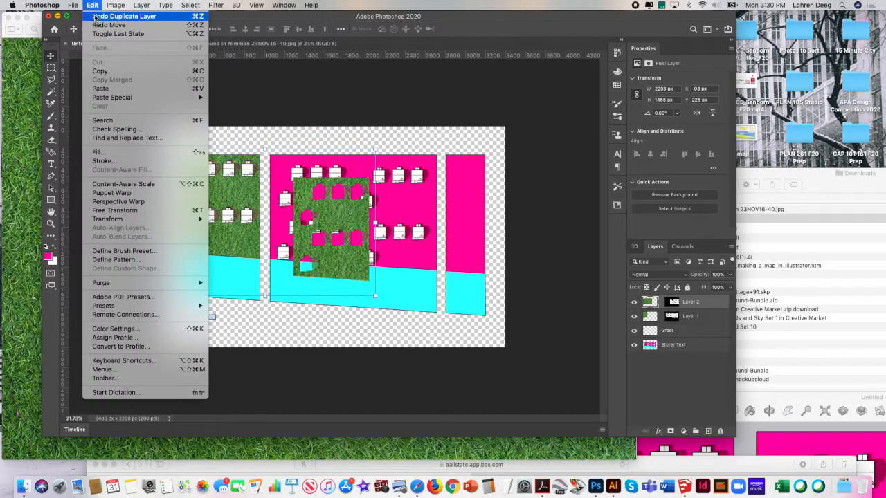
left_click(95, 16)
left_click(366, 84)
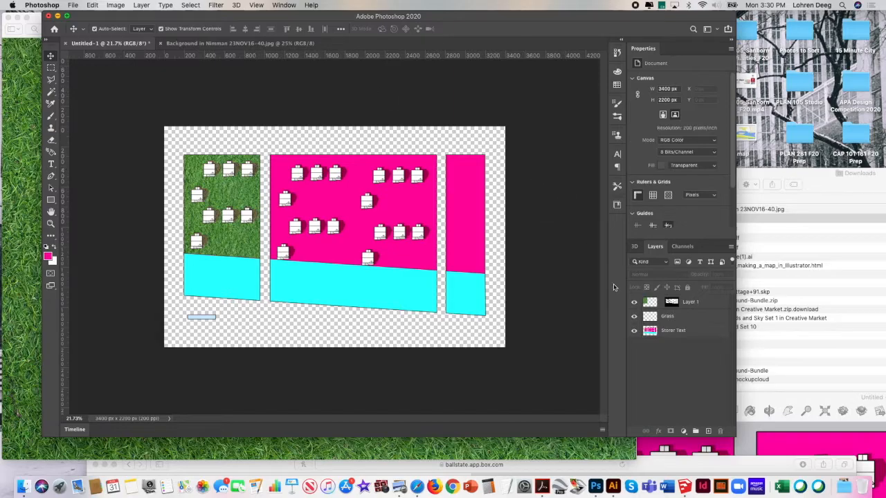
Step: Add a new empty Layer 2 from the Layers panel menu, then select the Storer Text layer
left_click(732, 247)
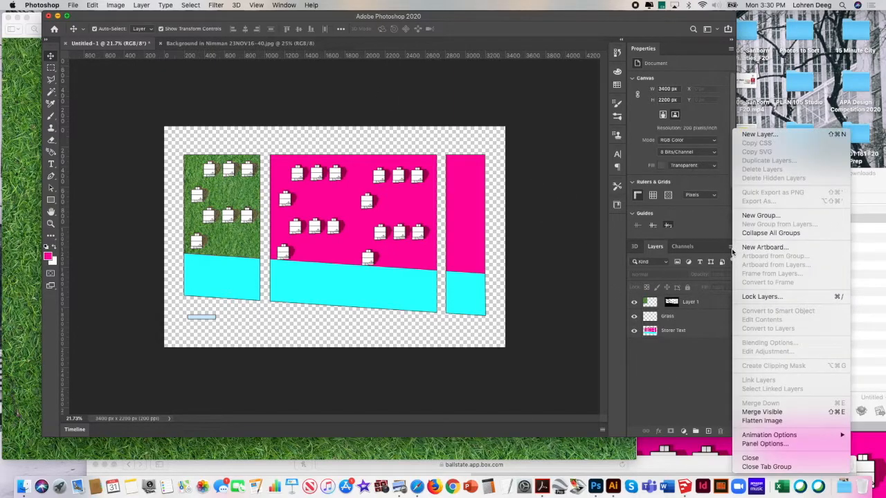
left_click(764, 135)
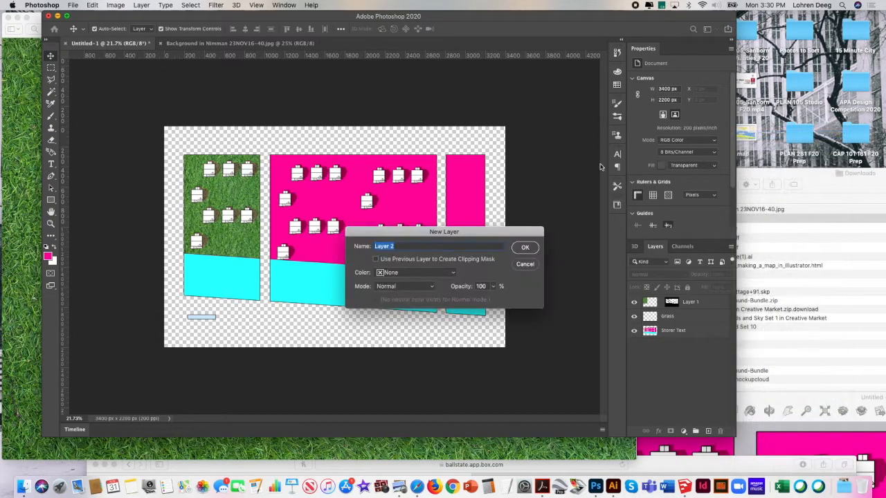
left_click(532, 249)
left_click(694, 344)
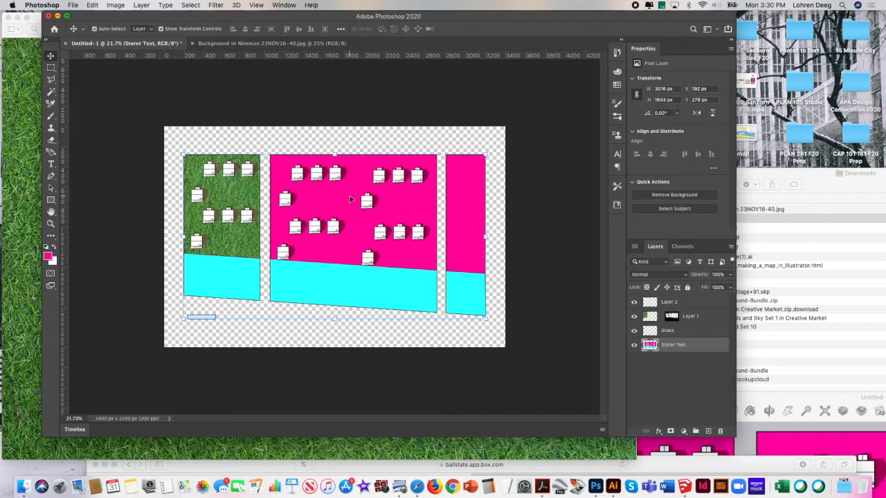
Step: Select the pink region of the site plan with the Magic Wand
left_click(53, 81)
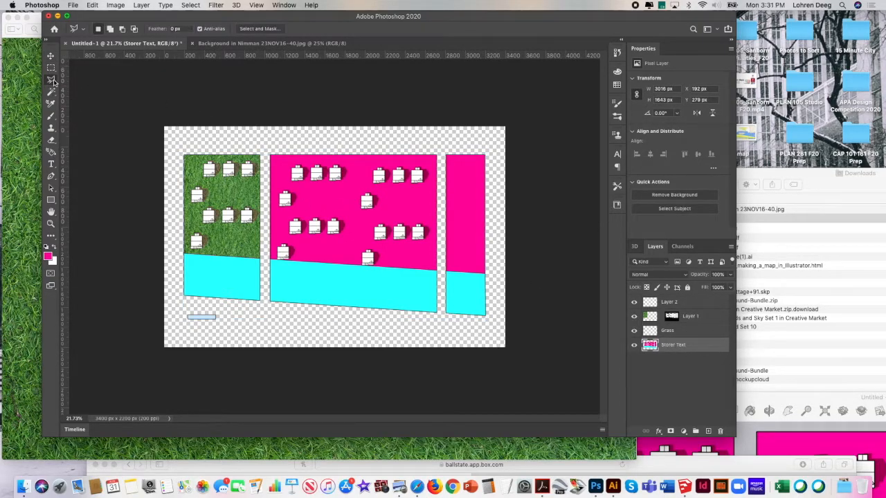
left_click(54, 93)
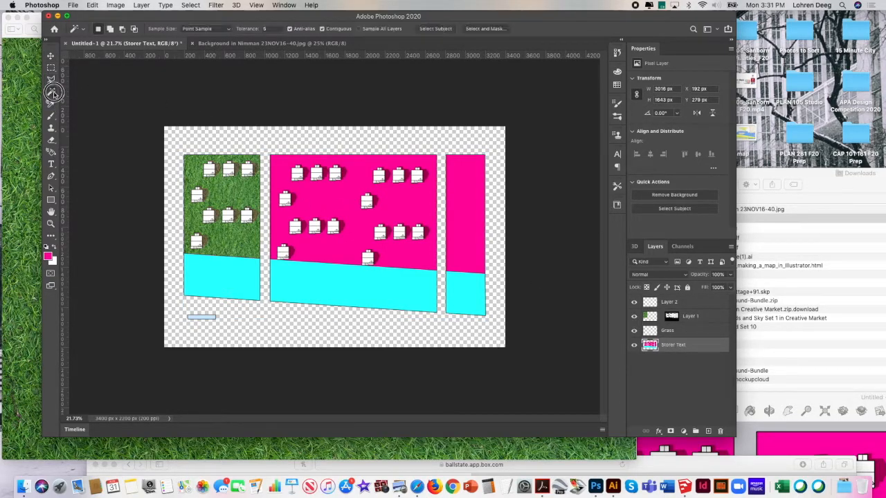
left_click(328, 201)
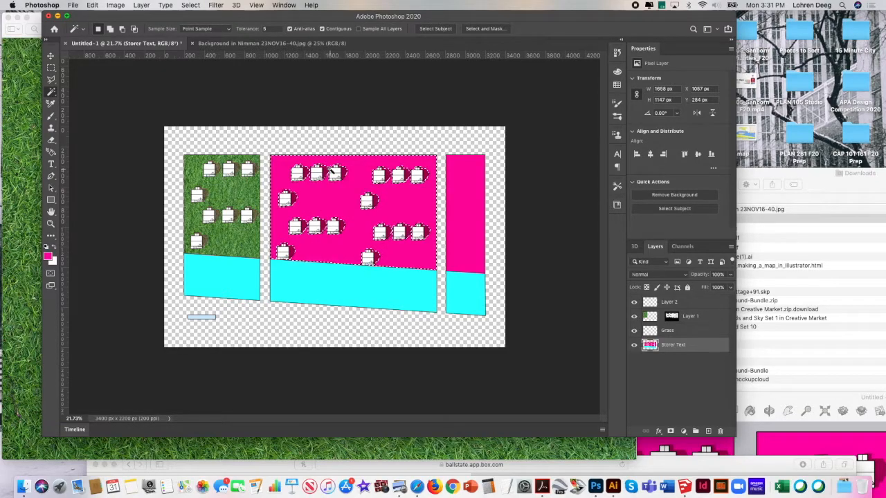
left_click(92, 4)
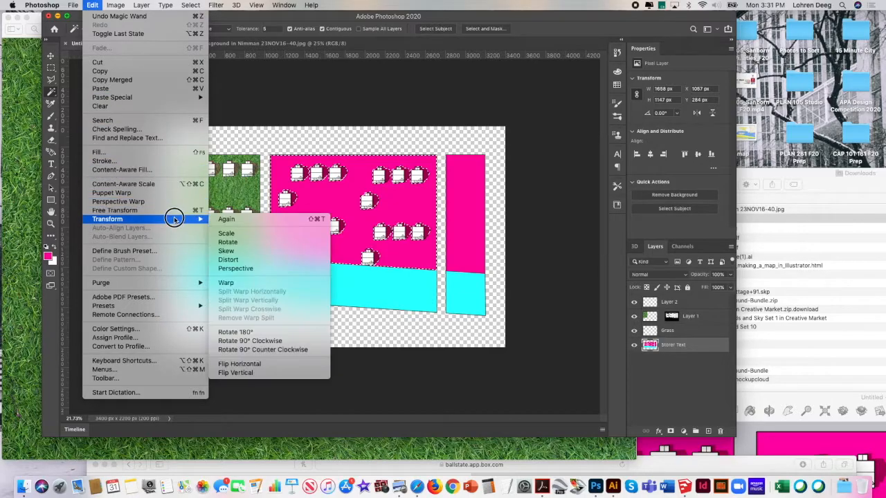
mouse_move(182, 96)
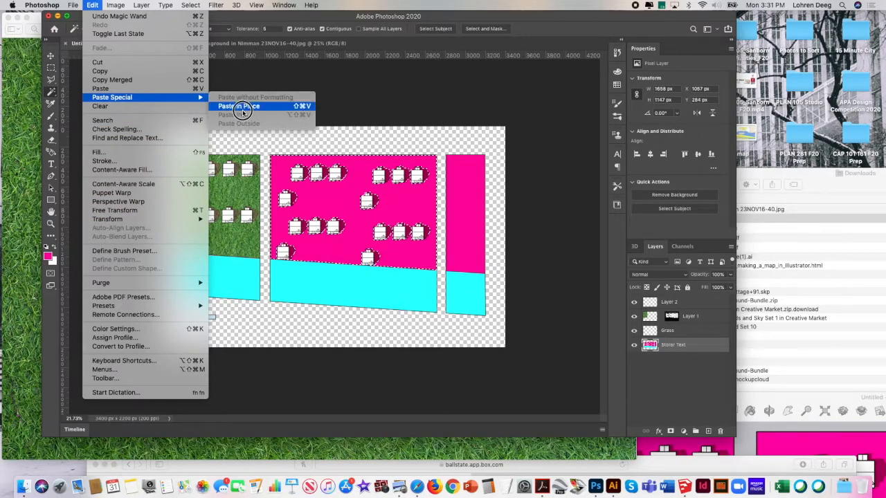
left_click(365, 87)
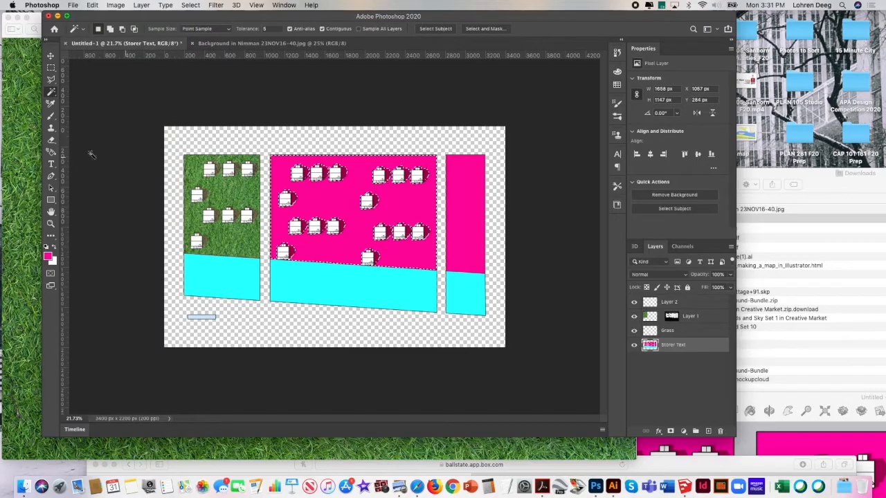
Step: Copy the Background in Nimman grass image and Paste Into the pink selection of Untitled-1
left_click(221, 44)
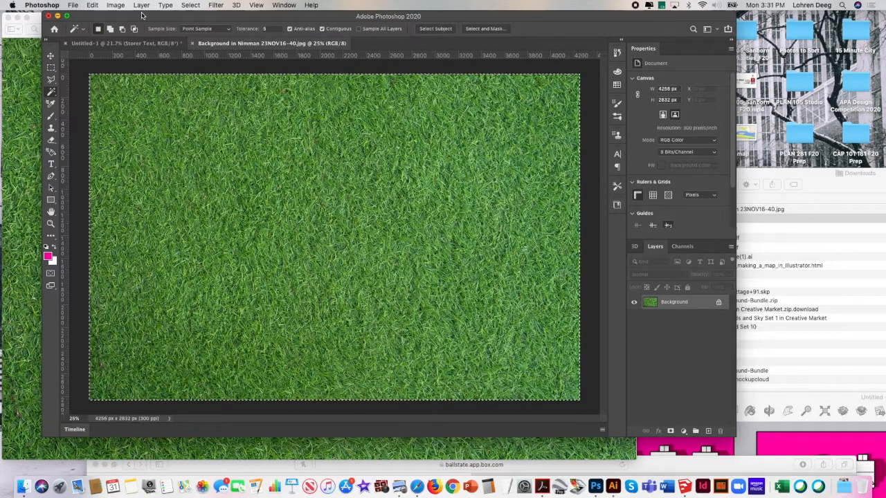
left_click(93, 5)
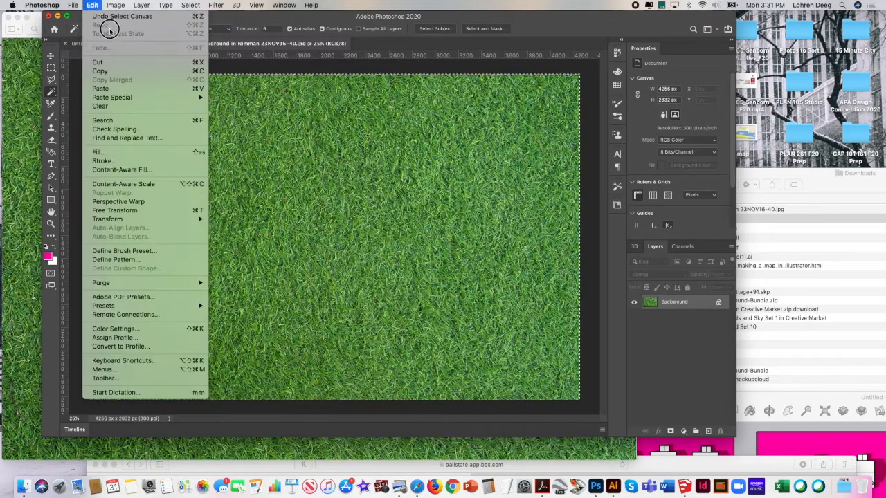
left_click(111, 72)
left_click(104, 43)
left_click(92, 5)
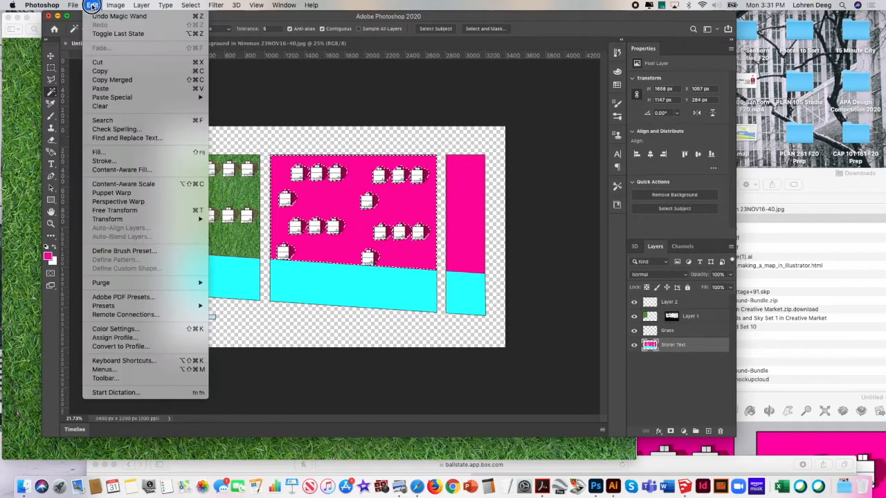
mouse_move(152, 97)
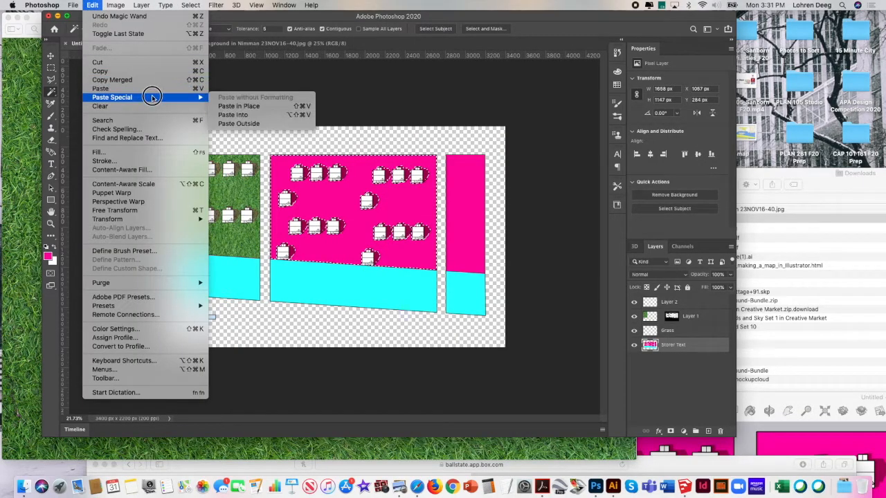
left_click(222, 115)
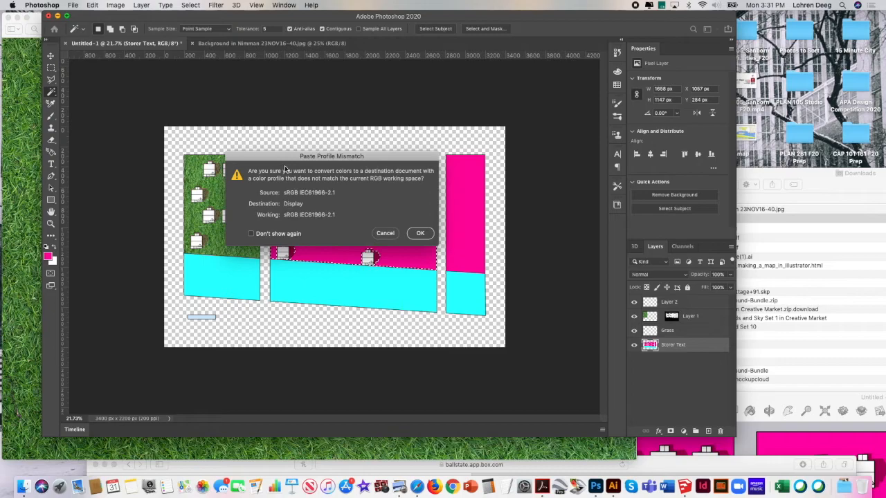
left_click(418, 235)
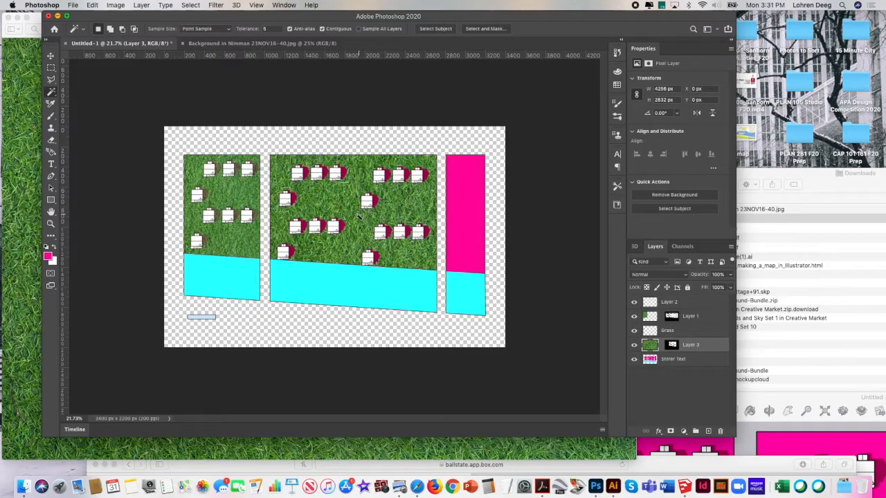
Step: Shrink the pasted grass to about 66%, then delete grass Layer 3
left_click(50, 56)
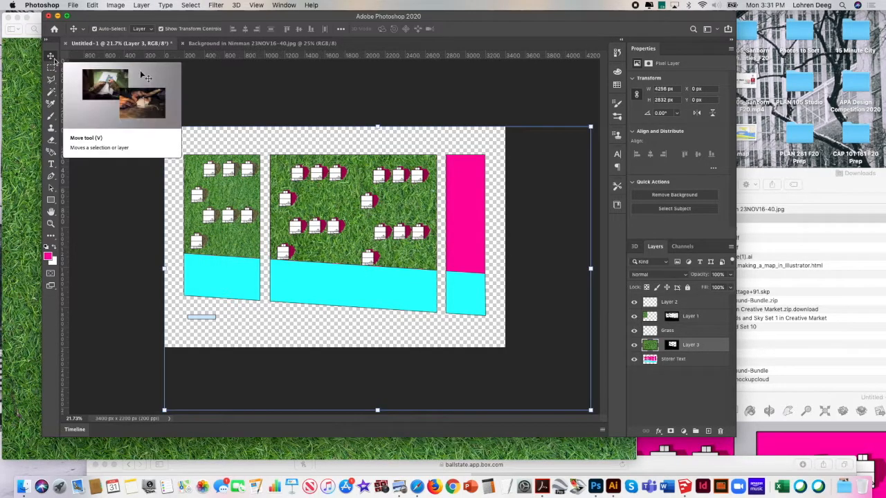
left_click_drag(590, 411, 443, 313)
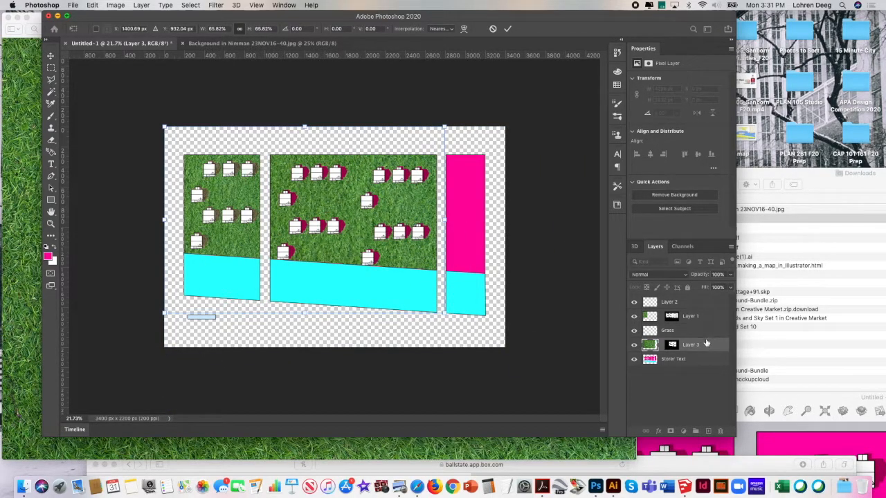
left_click_drag(705, 344, 720, 431)
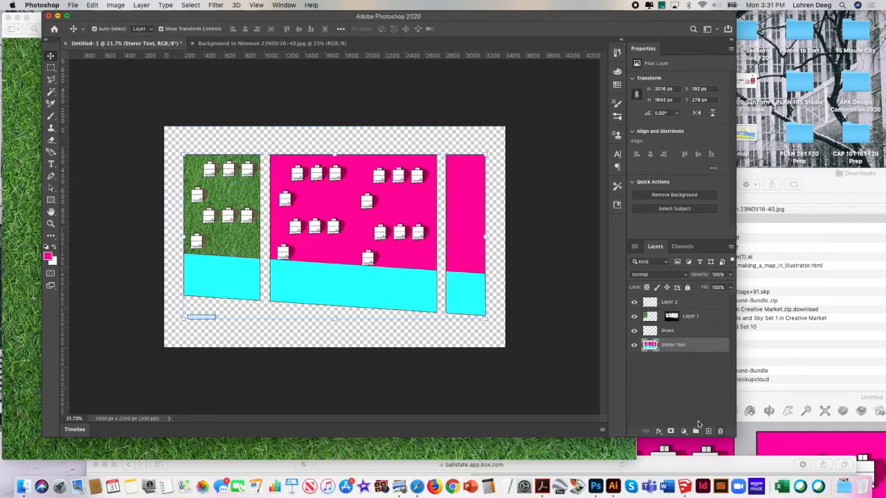
Step: Reselect the pink region with the Magic Wand and confirm a Color Range selection
left_click(50, 90)
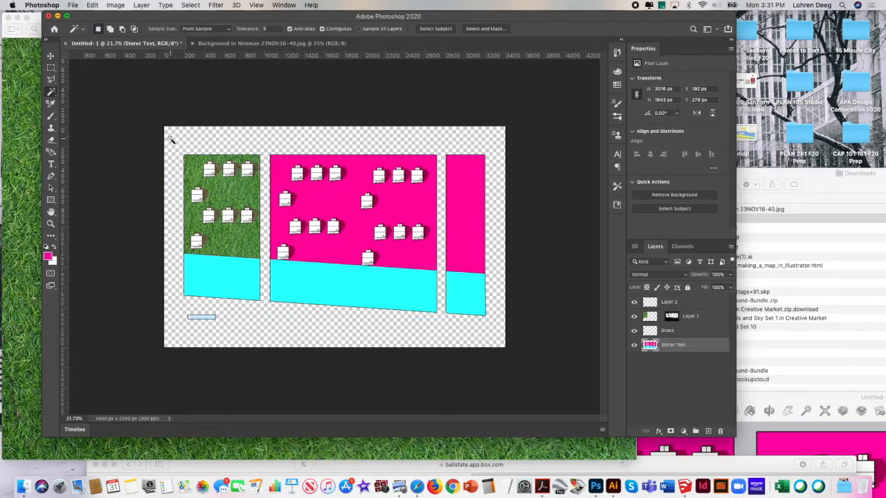
left_click(348, 200)
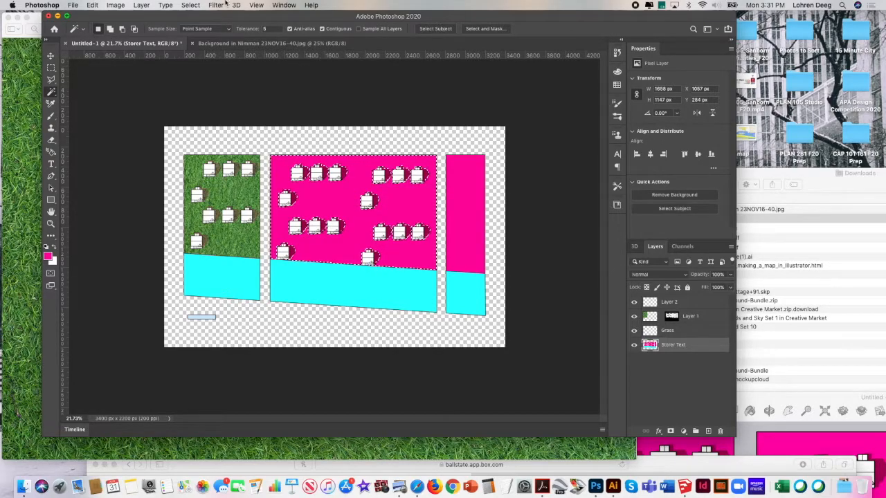
left_click(191, 5)
left_click(208, 97)
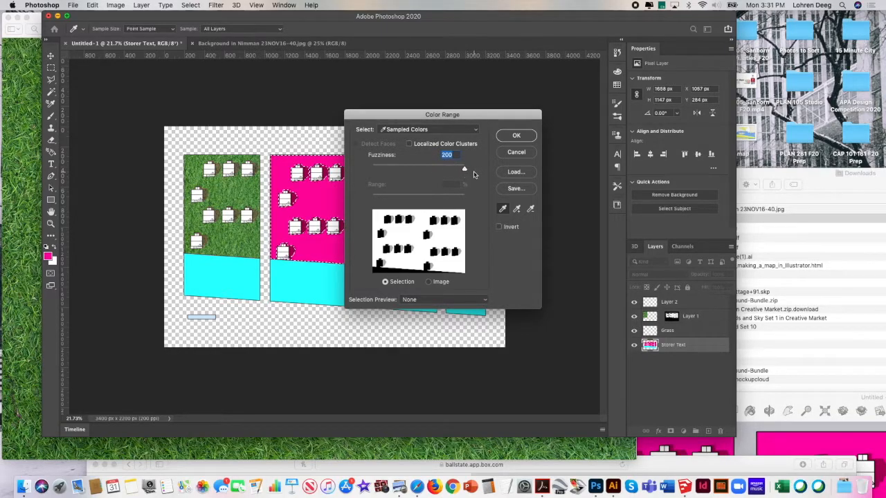
left_click(516, 135)
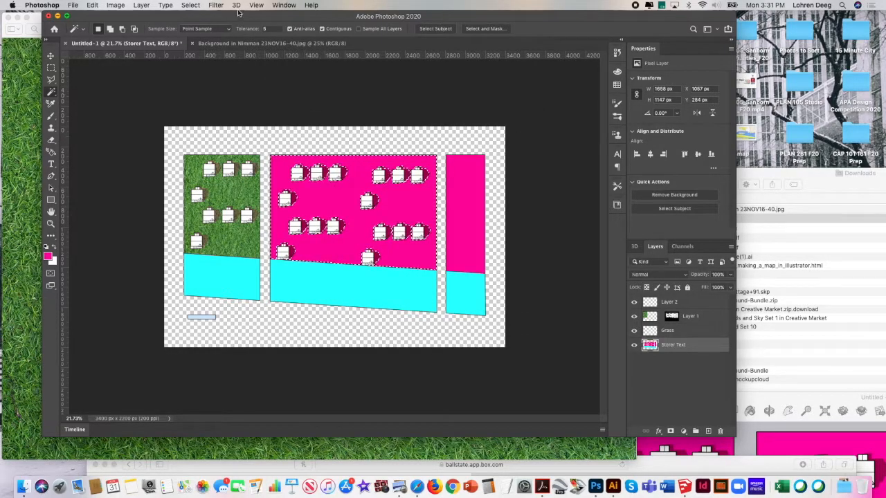
Step: Clear the selection, Color Range–select all magenta areas, and switch to the grass image
left_click(190, 5)
left_click(201, 26)
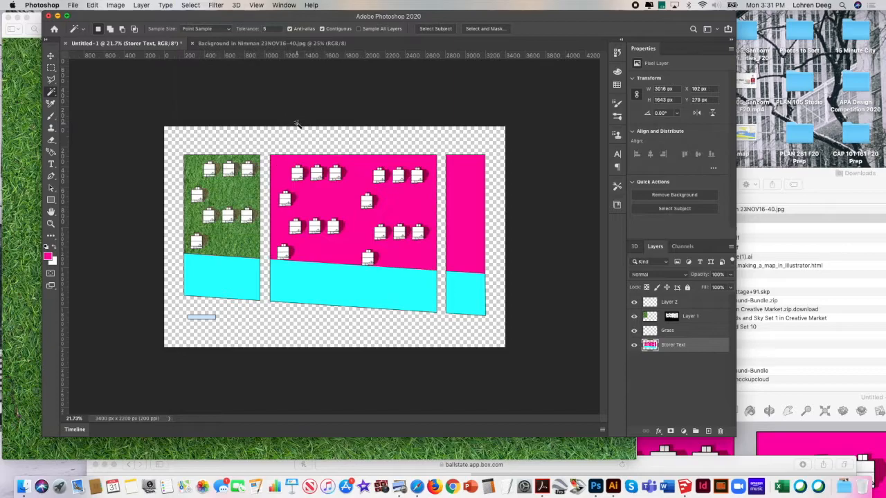
left_click(189, 5)
left_click(202, 92)
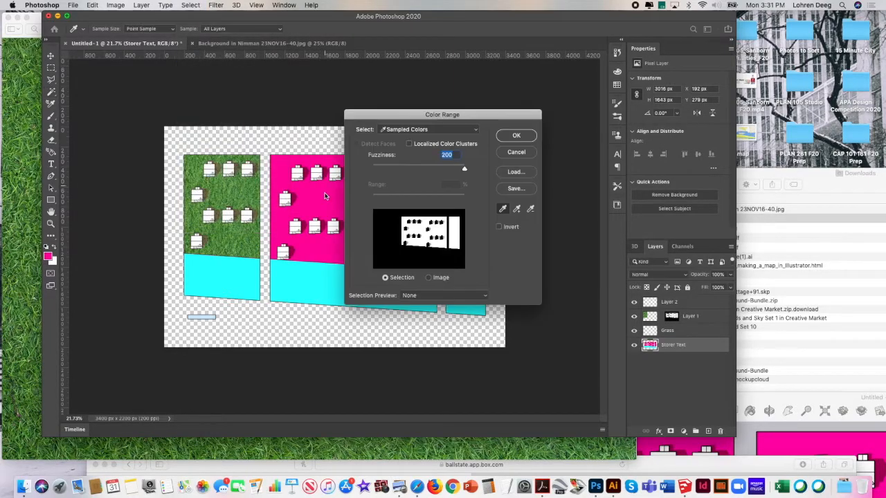
left_click(515, 137)
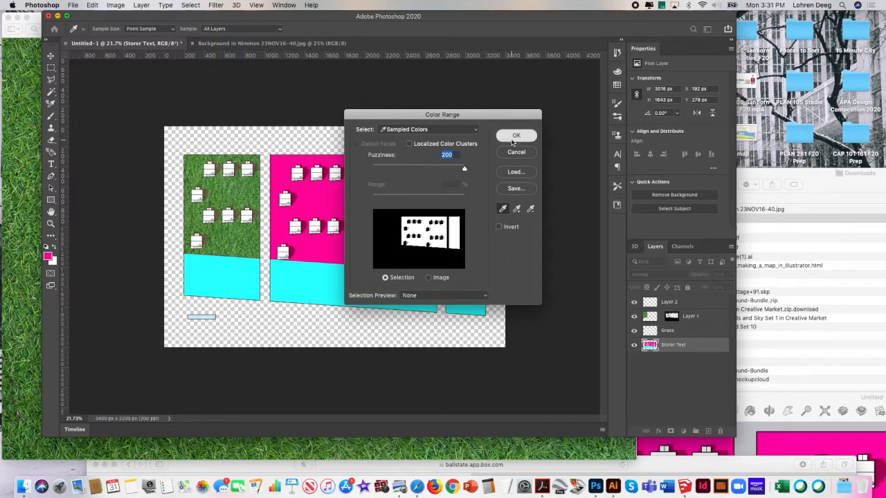
key("ctrl+Tab")
Step: Copy the grass image and paste it into Untitled-1, then undo the full-canvas paste
left_click(94, 5)
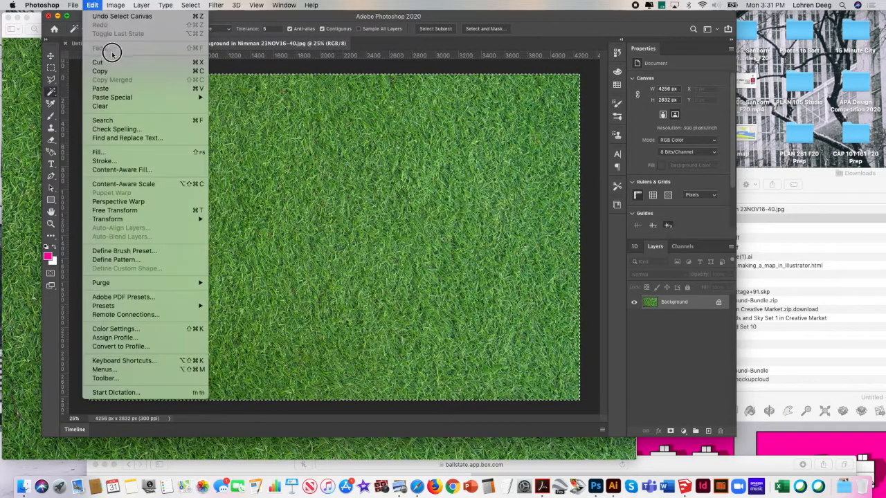
left_click(112, 72)
left_click(146, 46)
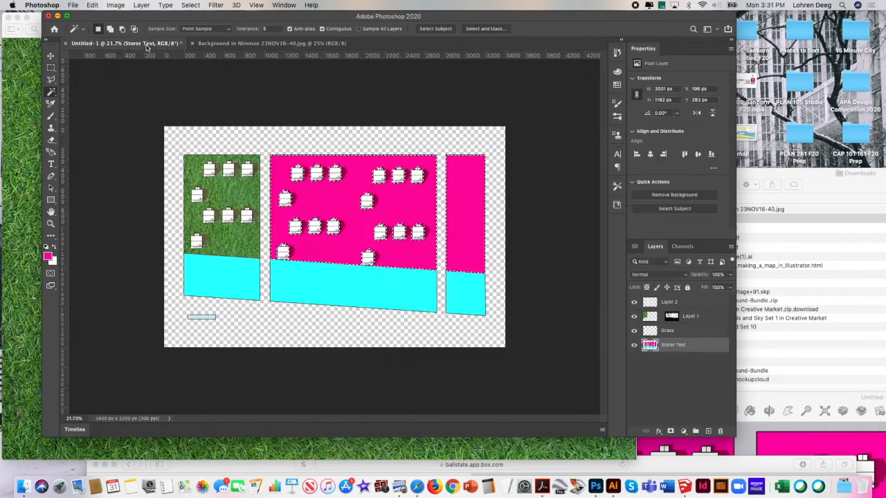
left_click(92, 5)
left_click(100, 89)
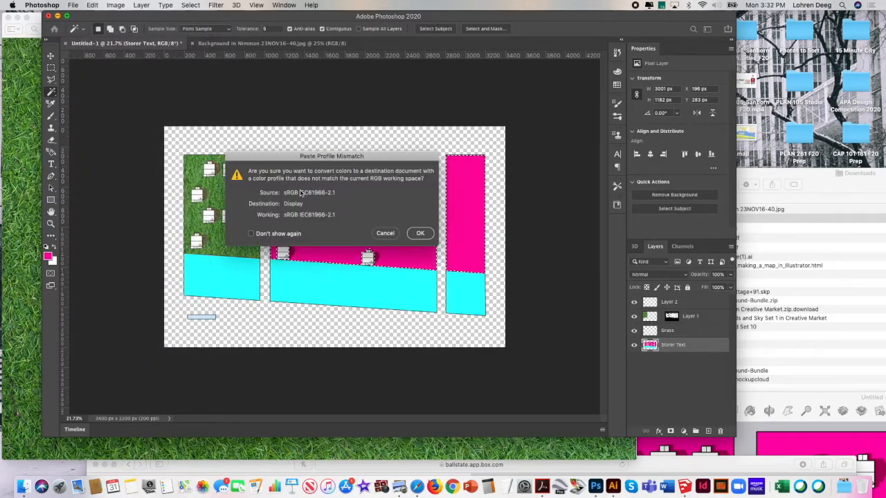
left_click(421, 237)
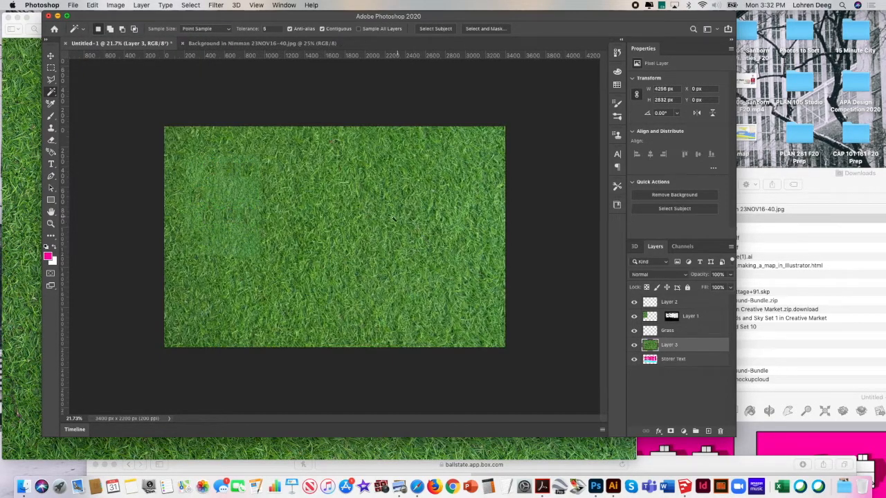
left_click(257, 44)
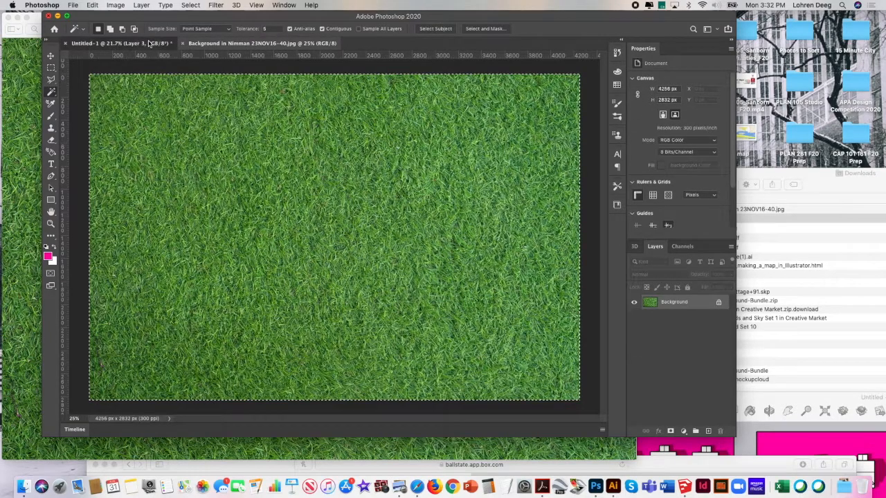
left_click(170, 44)
left_click(92, 5)
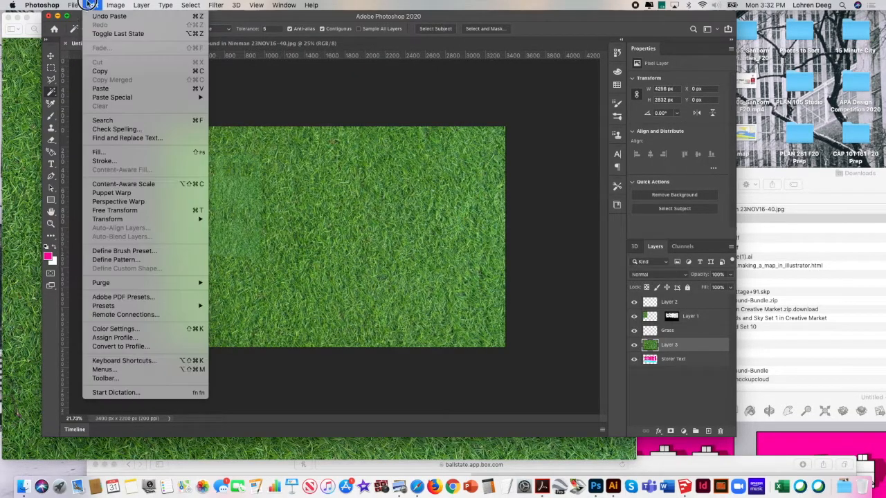
left_click(100, 10)
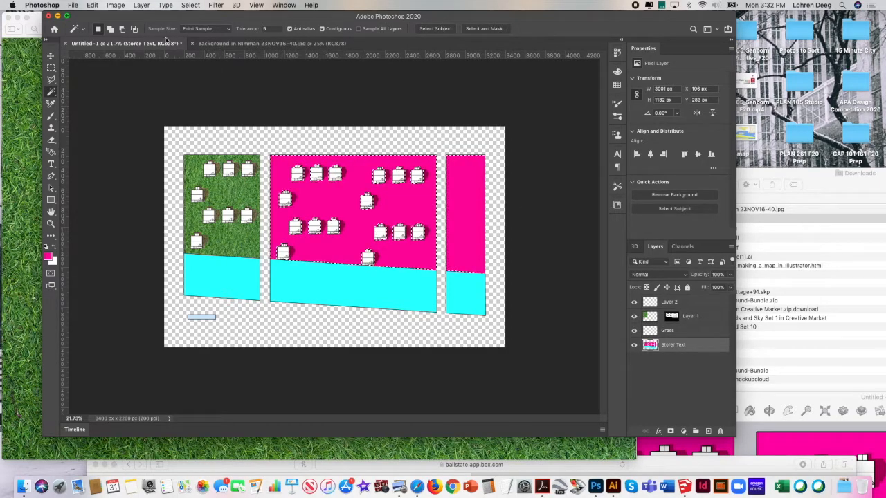
Step: Paste Into the grass inside the magenta selection, accepting the profile conversion, then take the Move tool
left_click(116, 5)
mouse_move(92, 4)
mouse_move(199, 99)
left_click(248, 115)
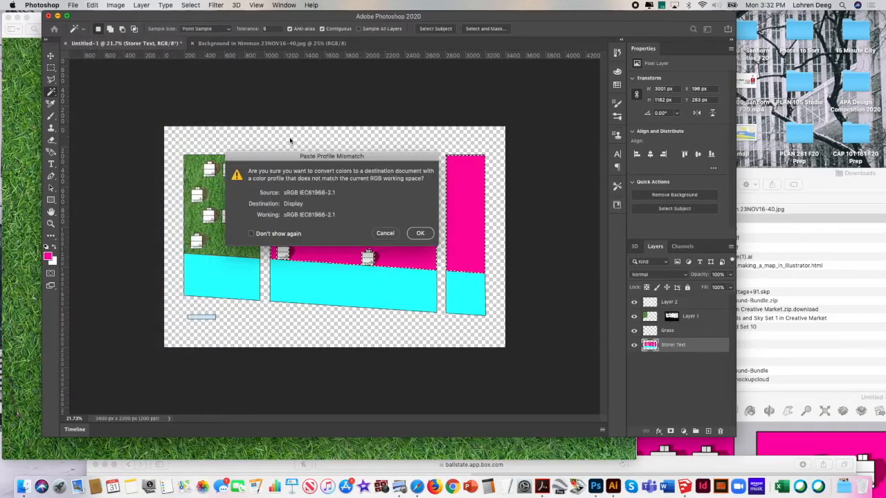
left_click(419, 233)
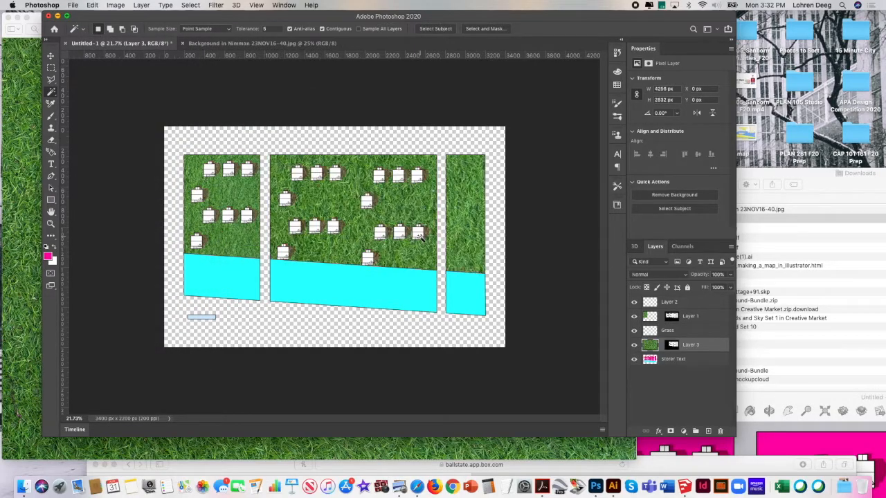
key("v")
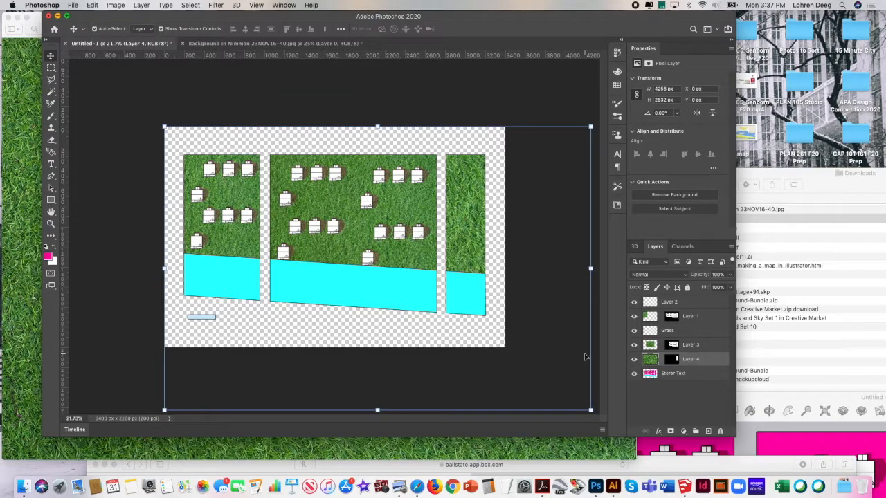
Step: Scale the grass Layer 4 down to about 69% and commit the transform
left_click_drag(590, 408, 492, 344)
left_click_drag(165, 127, 216, 130)
key("Return")
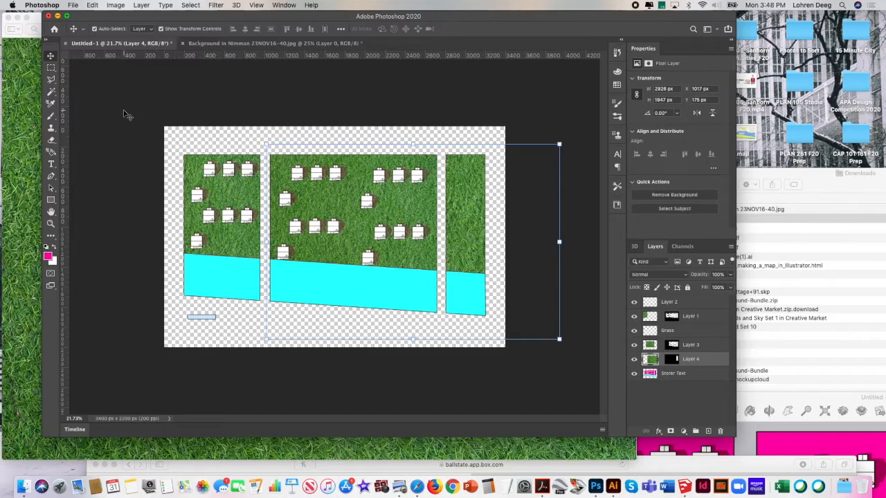
left_click(104, 105)
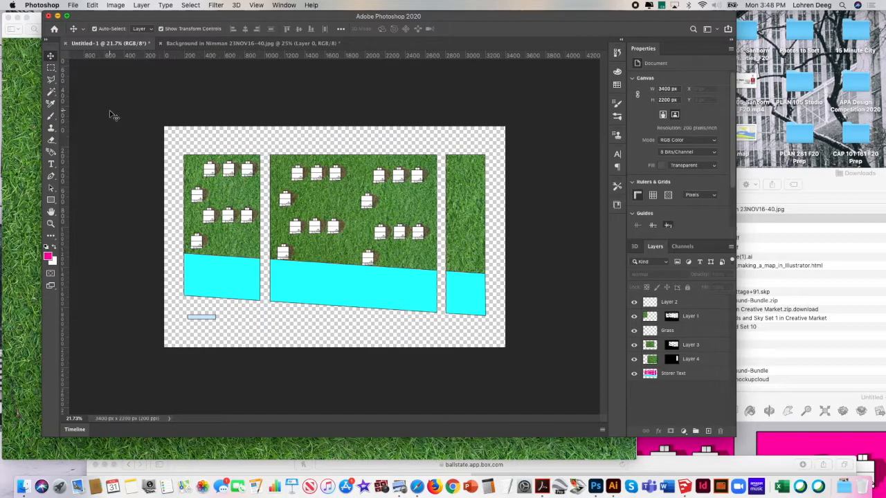
Step: Move and enlarge the Photoshop program window
left_click_drag(330, 19, 311, 20)
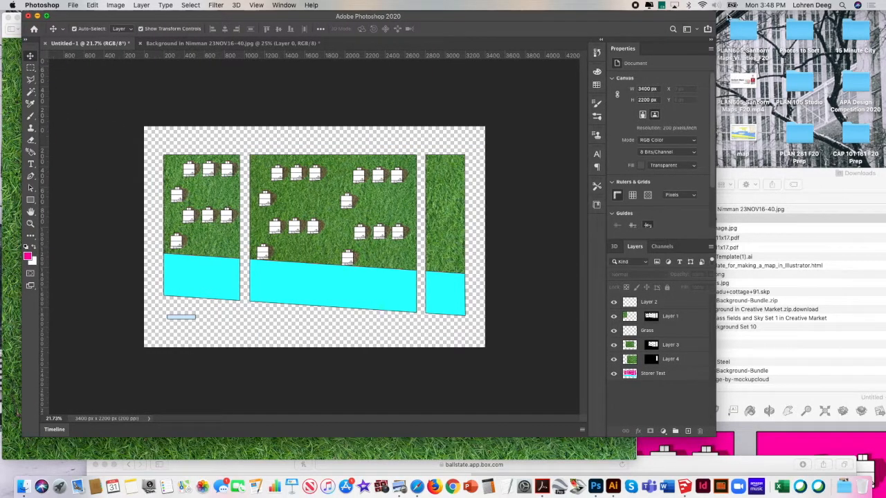
left_click_drag(716, 12, 835, 14)
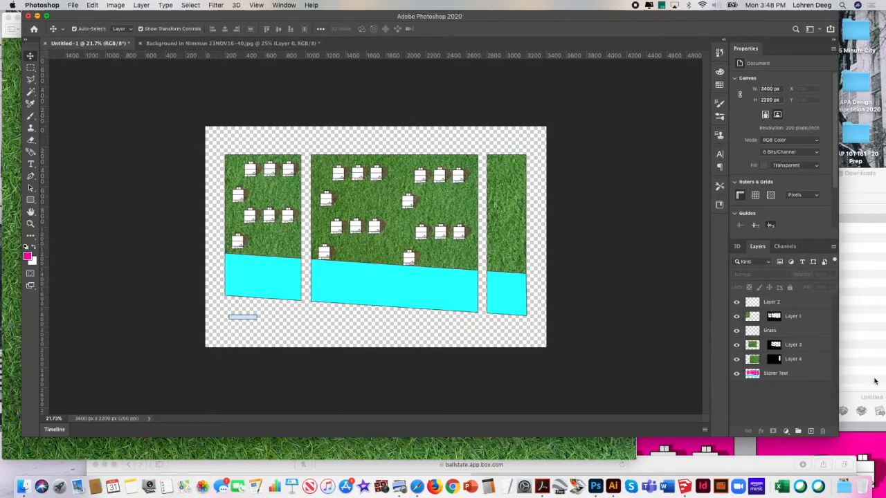
left_click_drag(841, 437, 877, 475)
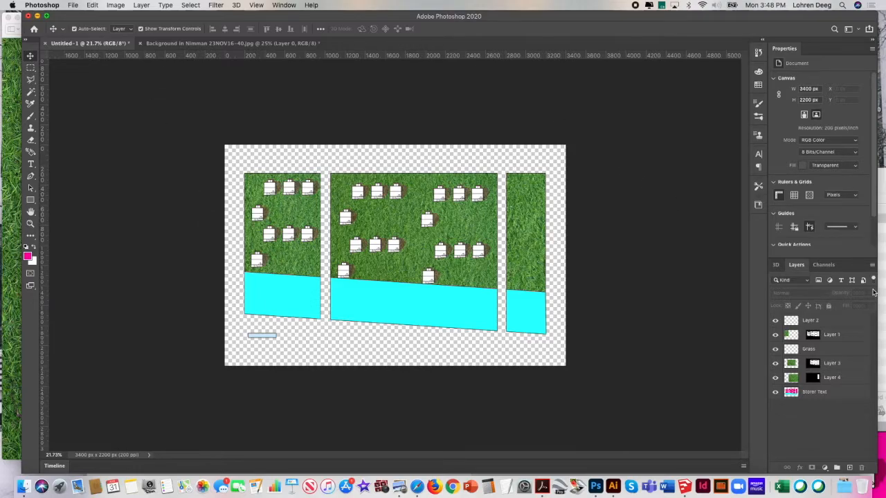
Step: Create a new empty layer named Trees from the Layers panel menu
left_click(873, 267)
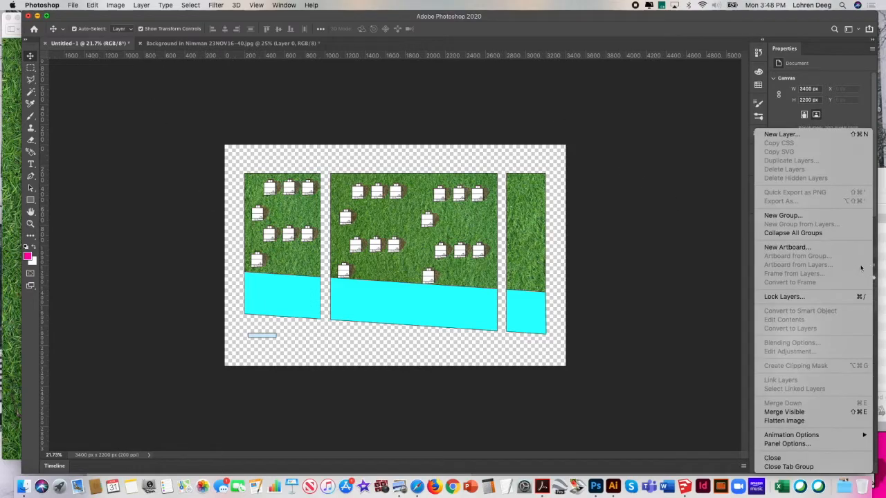
left_click(807, 130)
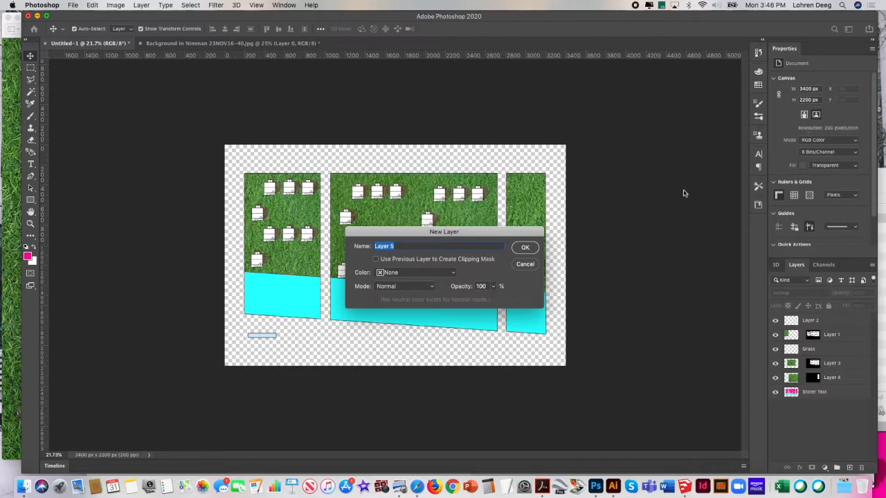
type("Trees")
left_click(532, 250)
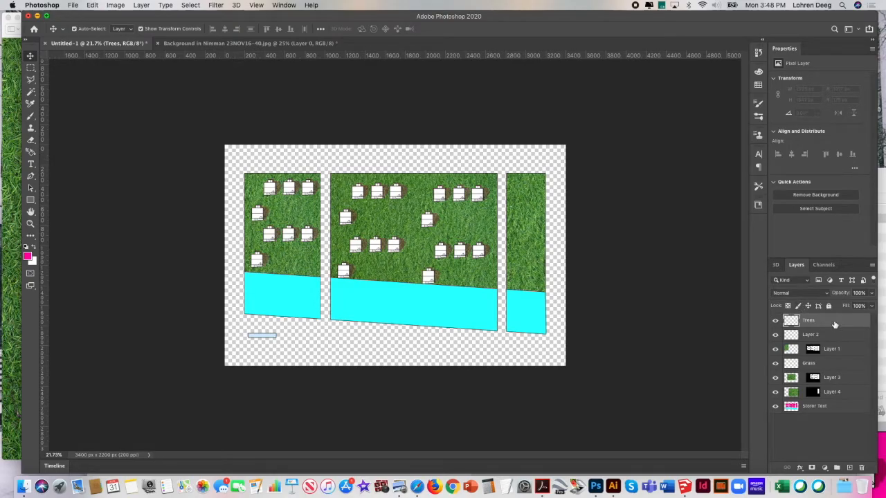
Step: Set the foreground colour to bright green 00ff33
left_click(28, 257)
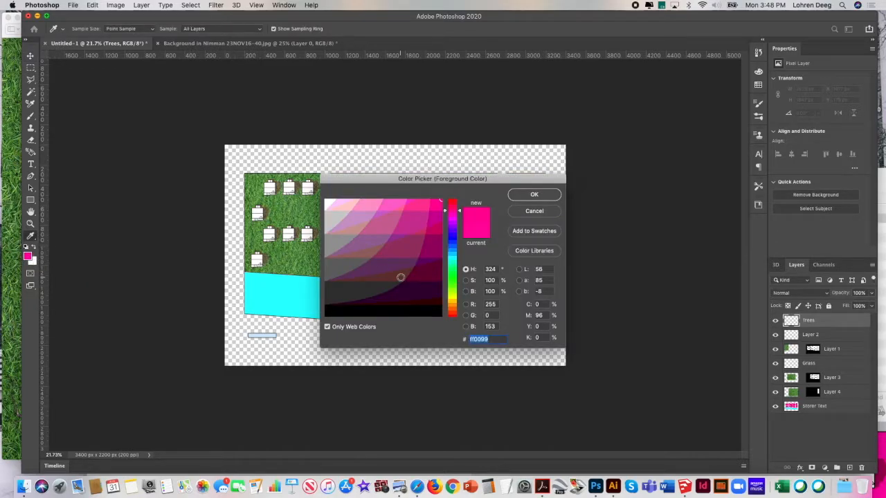
left_click_drag(451, 242, 455, 275)
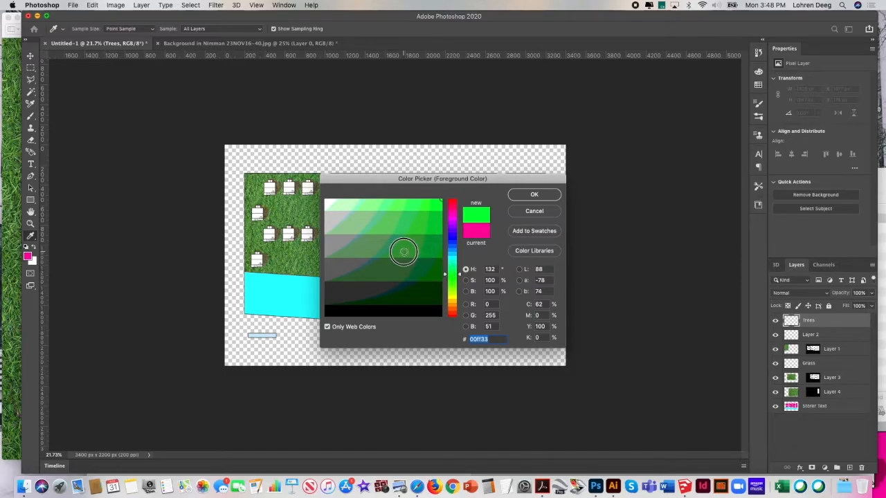
left_click(519, 198)
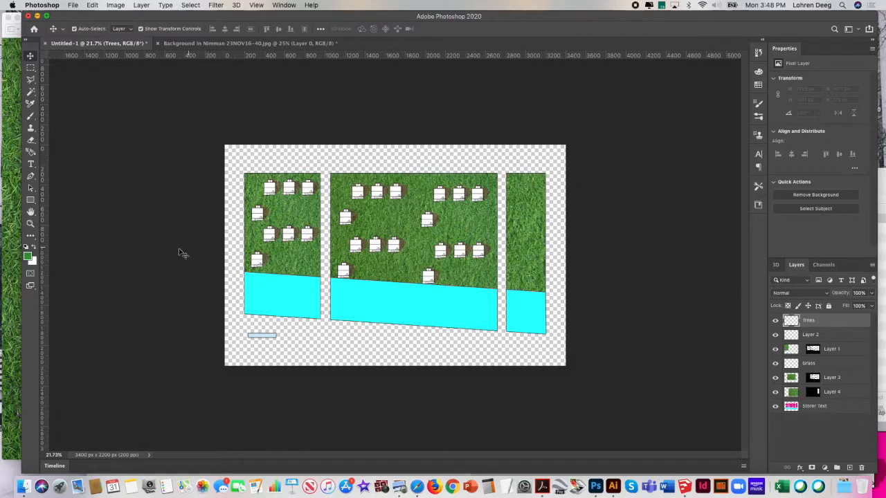
Step: Set the background colour to dark green 006633
left_click(34, 261)
left_click_drag(453, 285, 453, 263)
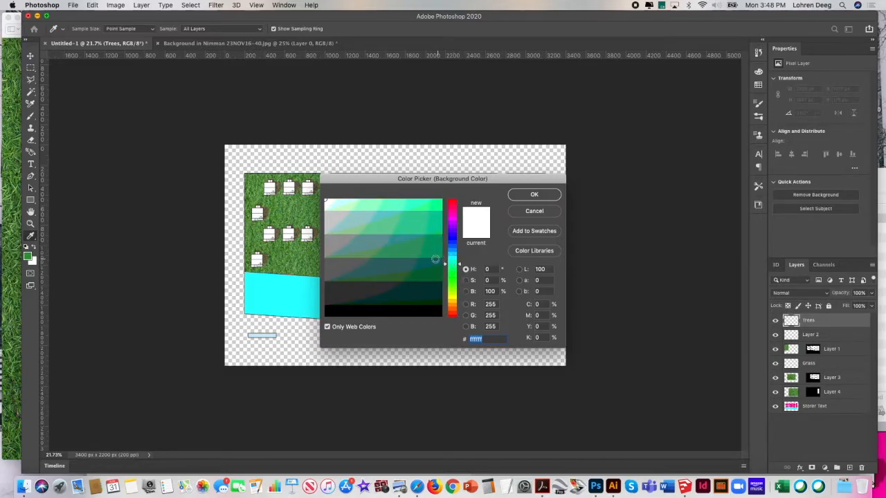
left_click(416, 275)
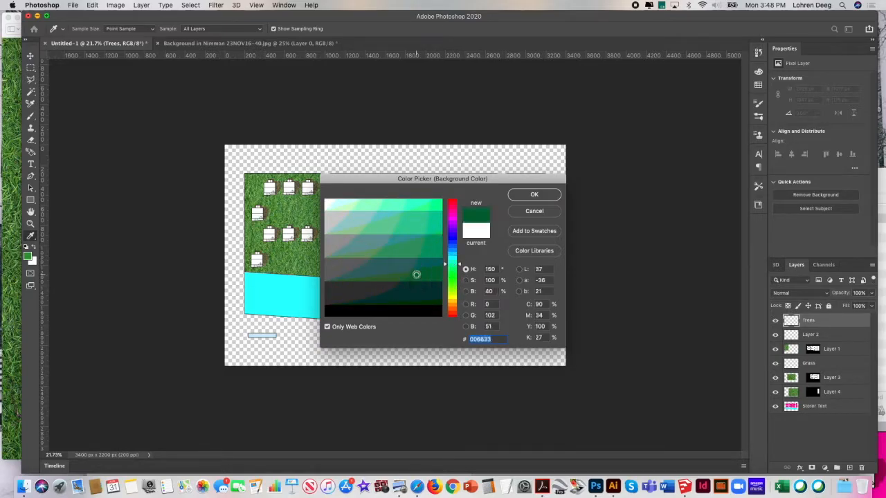
left_click(533, 195)
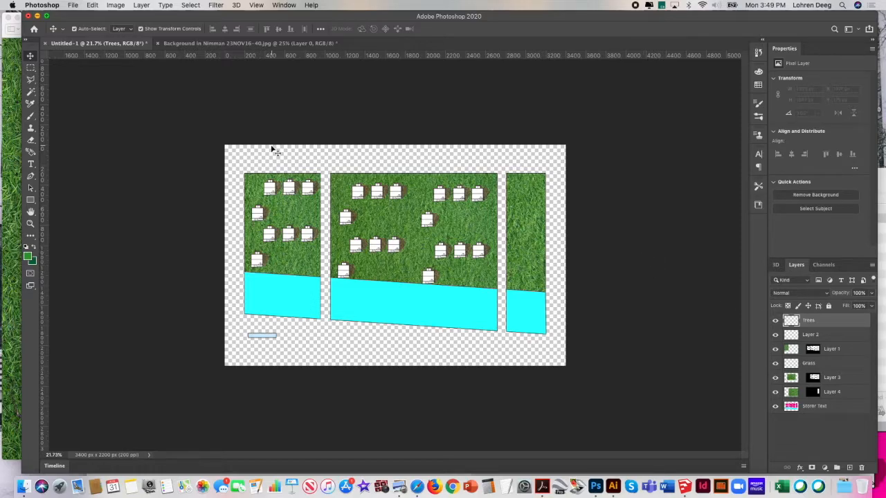
left_click_drag(121, 21, 106, 21)
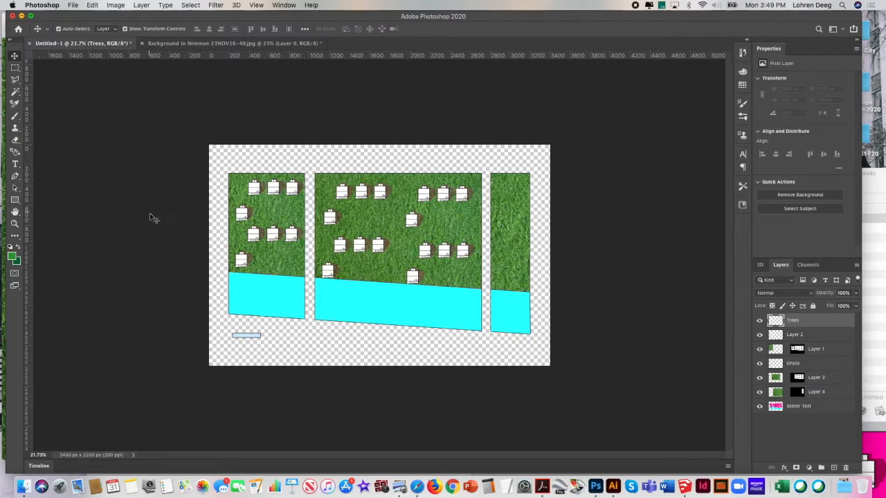
Step: Set up a hard-edged round brush at 300 px with 100% opacity and flow
left_click(15, 115)
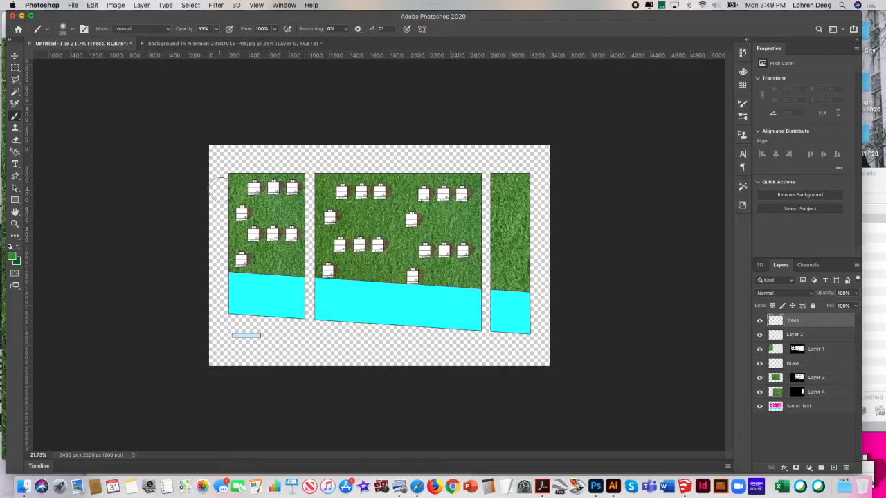
left_click(73, 31)
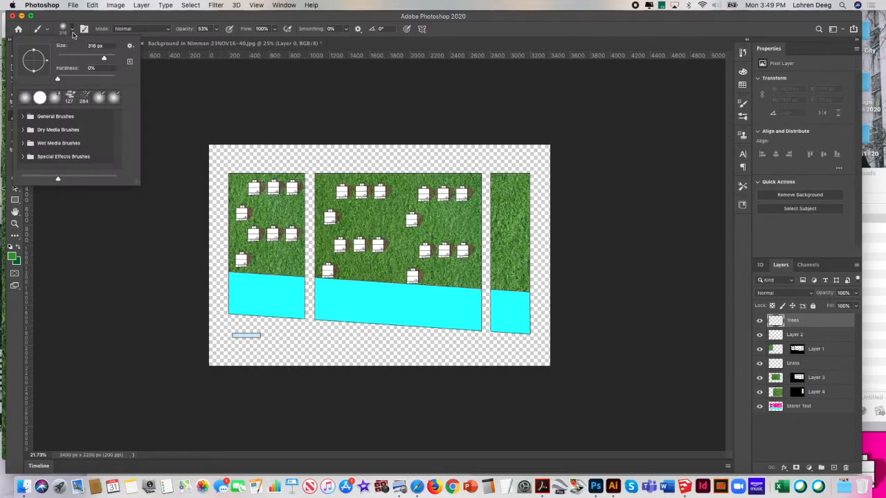
mouse_move(81, 57)
left_mouse_down()
mouse_move(70, 59)
mouse_move(90, 60)
mouse_move(79, 58)
left_mouse_up()
left_click(93, 59)
left_click(103, 59)
left_click(238, 168)
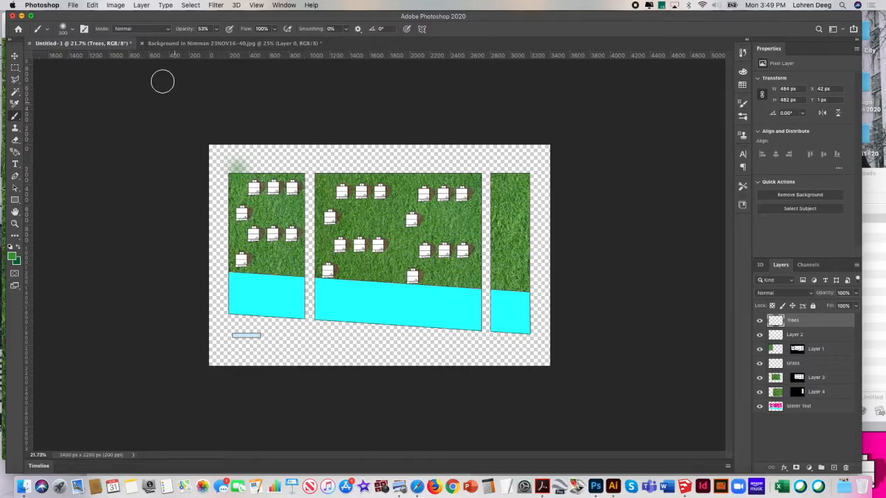
left_click(71, 30)
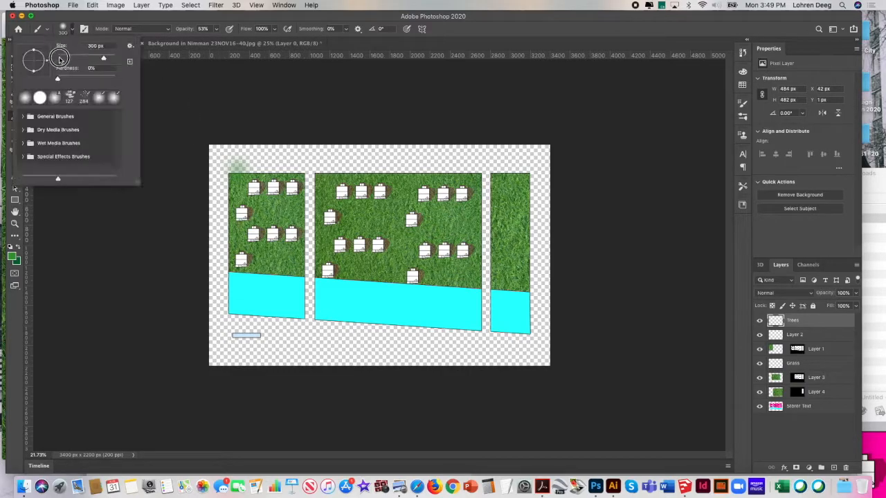
left_click(41, 98)
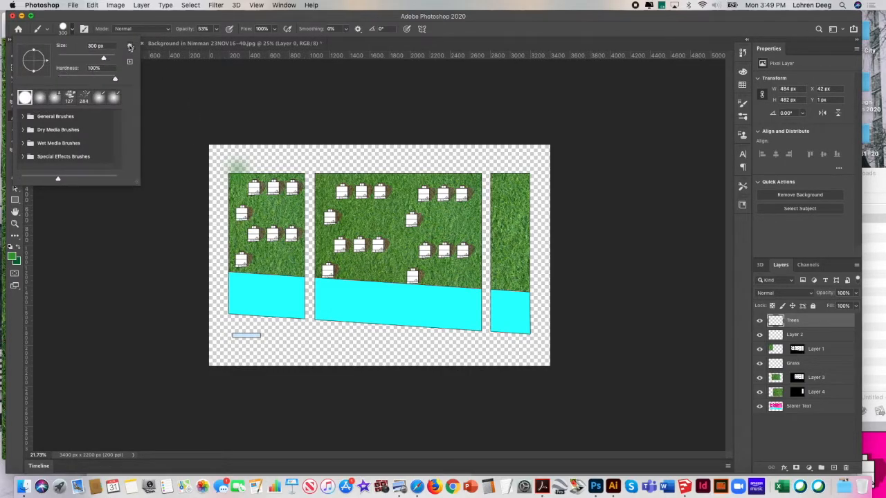
mouse_move(218, 31)
left_mouse_down()
mouse_move(249, 38)
mouse_move(278, 30)
left_mouse_up()
left_click(275, 30)
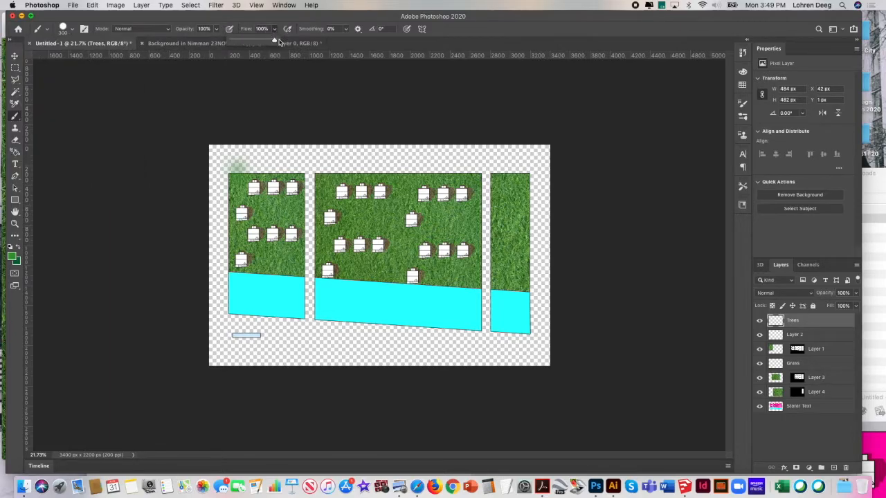
Step: Paint green tree circles around the left grass area and along the middle grass's top and bottom
left_click(235, 171)
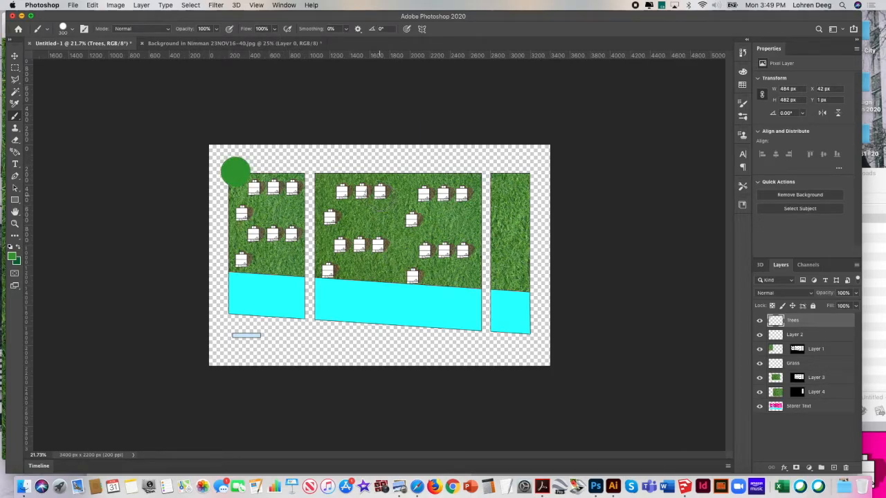
left_click(279, 170)
left_click(228, 212)
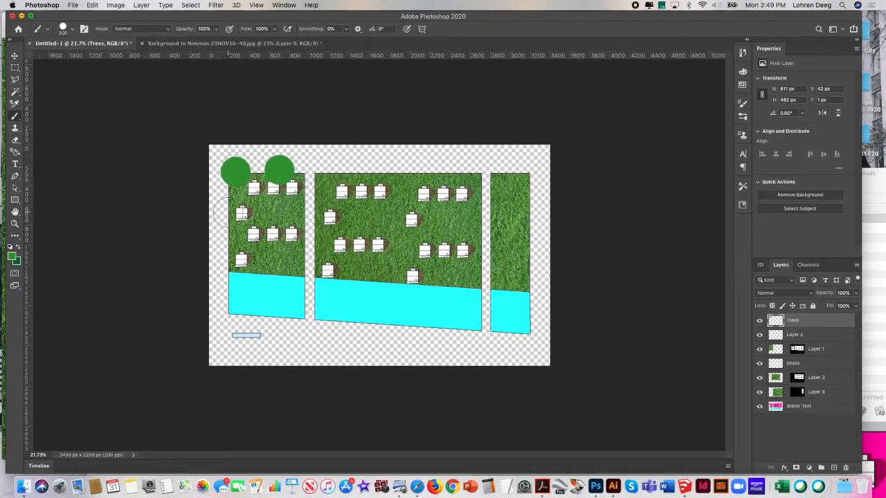
left_click(228, 260)
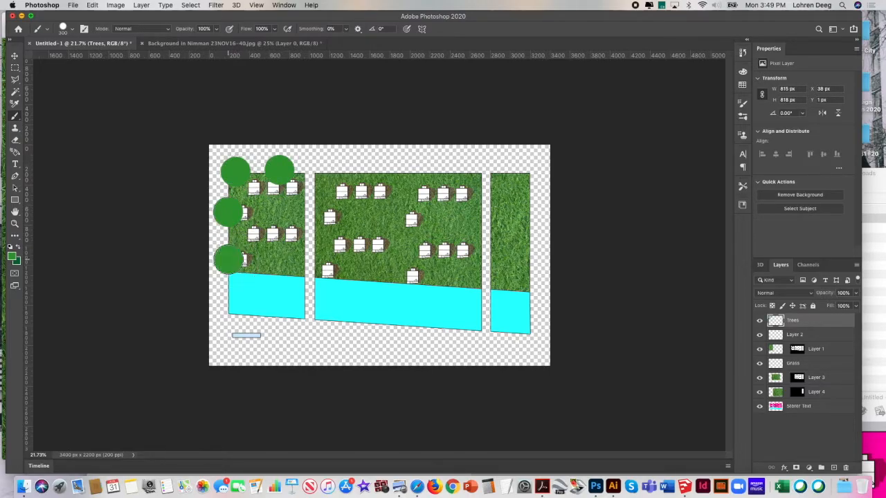
left_click(293, 279)
left_click(295, 211)
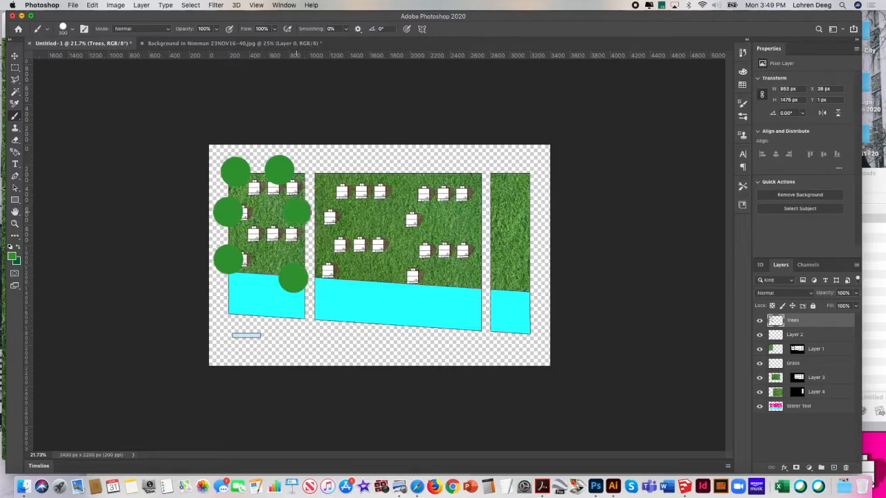
left_click(336, 169)
left_click(384, 170)
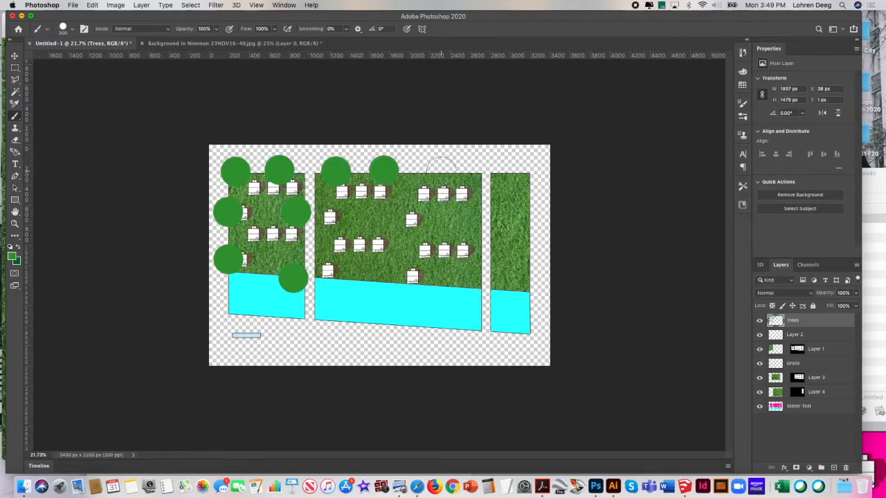
left_click(441, 169)
left_click(354, 278)
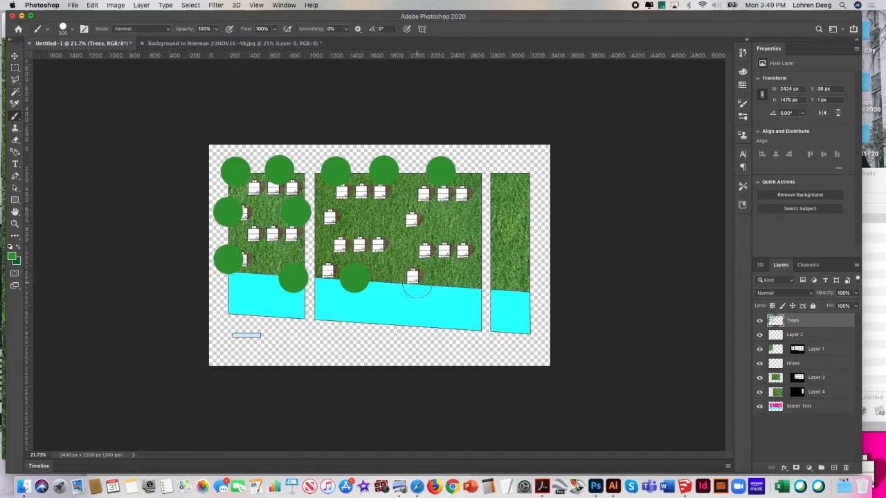
left_click(436, 286)
Step: Paint tree circles up the middle grass's right edge, down the right strip, and at the lower-left edge
left_click(480, 269)
left_click(480, 221)
left_click(482, 173)
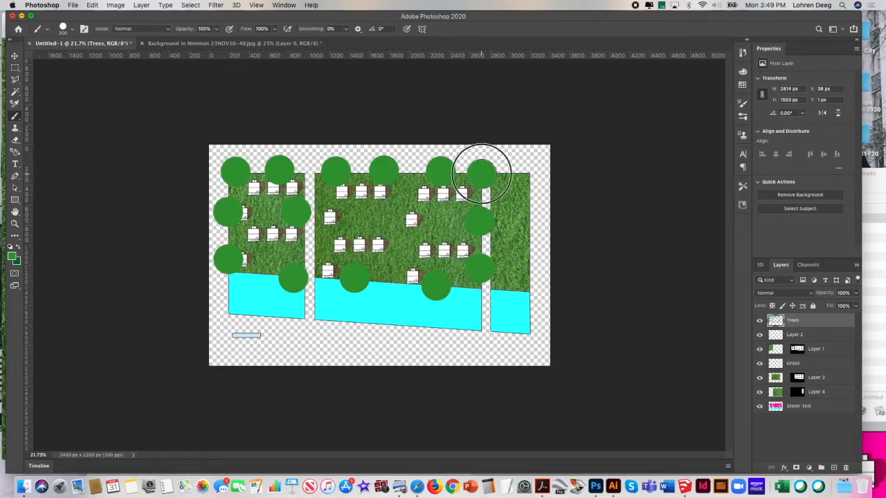
left_click(524, 171)
left_click(527, 211)
left_click(529, 258)
left_click(529, 291)
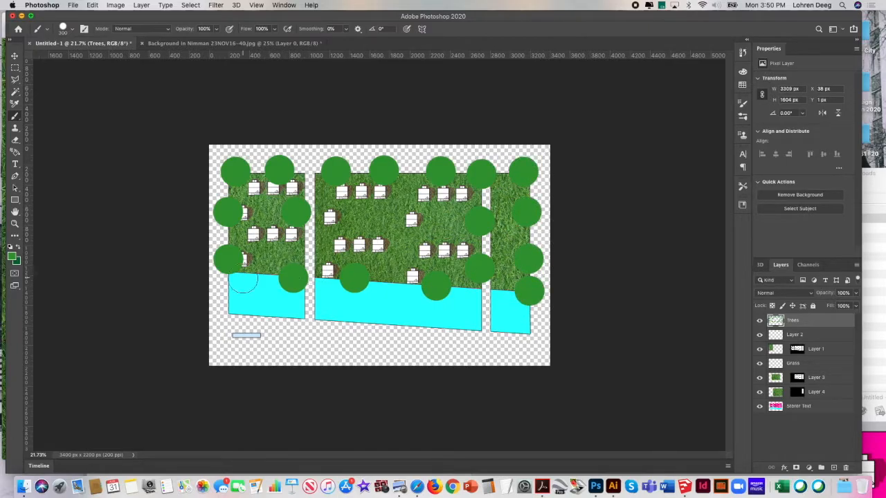
left_click(230, 284)
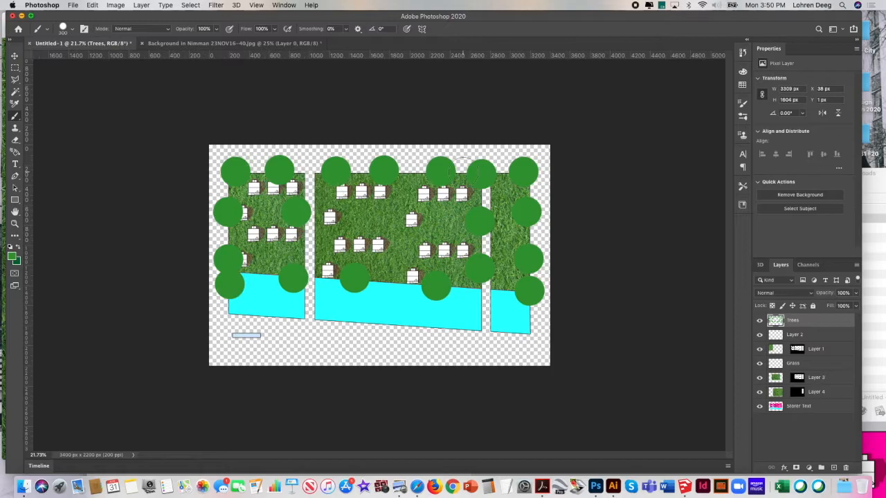
left_click(15, 55)
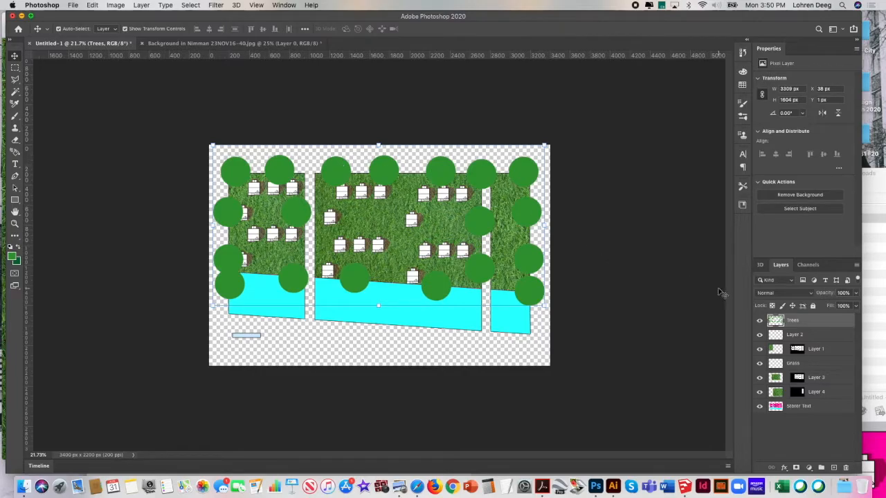
Step: Check the painted trees, then duplicate the Trees layer as 'Trees Shadows'
left_click(758, 321)
left_click(758, 320)
left_click(758, 321)
left_click(758, 320)
right_click(825, 324)
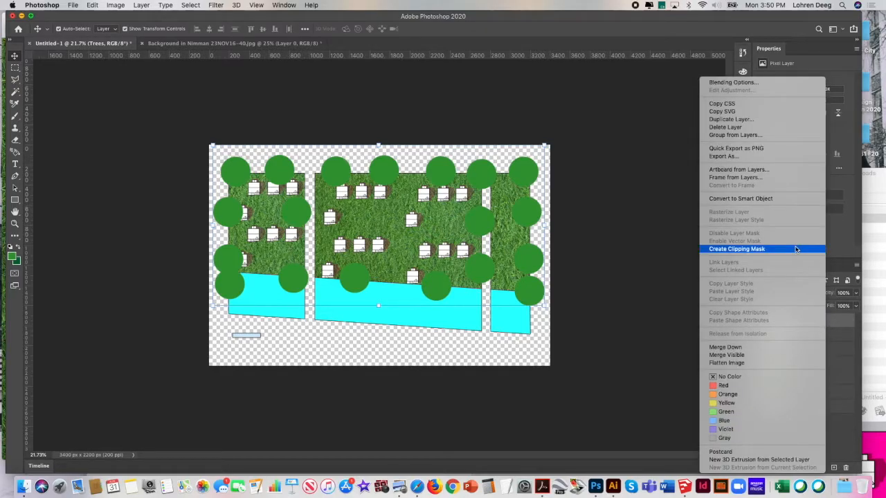
left_click(775, 121)
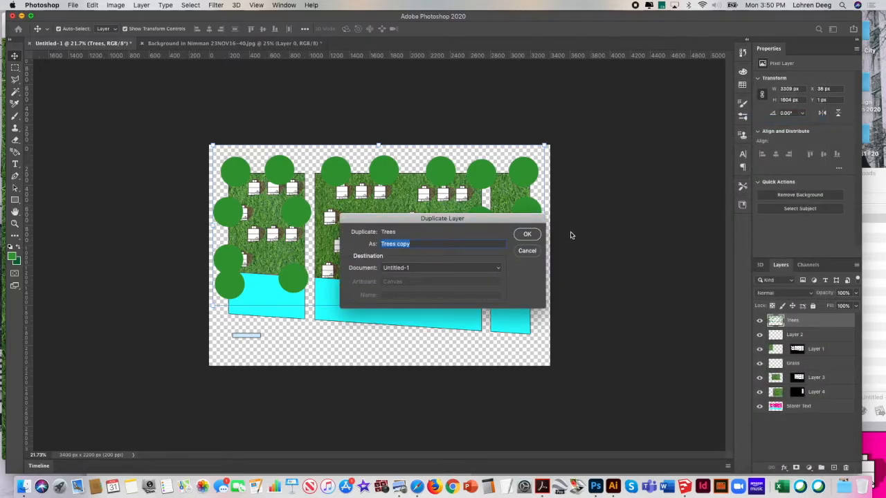
left_click(441, 241)
left_click(533, 235)
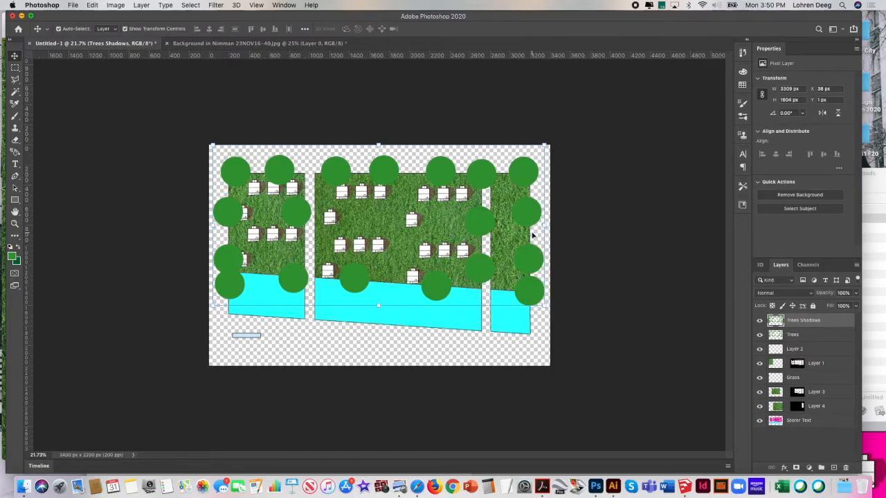
Step: Compare the two tree layers by toggling visibility, then select Trees Shadows
left_click(822, 335)
left_click(761, 337)
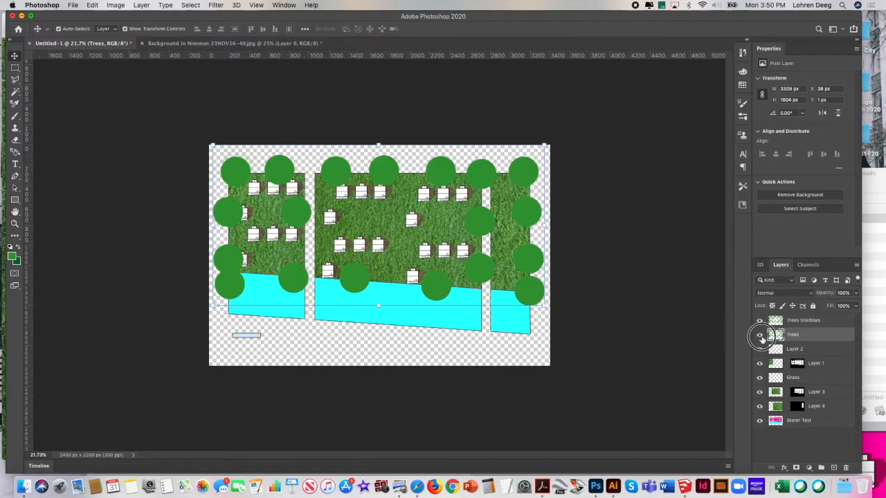
left_click(761, 336)
left_click(762, 322)
left_click(824, 321)
left_click(828, 322)
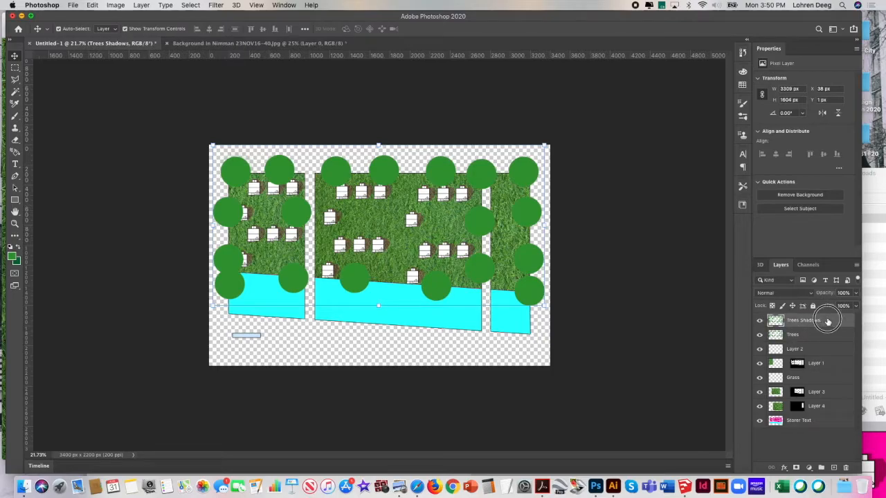
Step: Place Trees Shadows beneath Trees and nudge the Trees circles upward
left_click_drag(827, 321, 824, 337)
mouse_move(459, 163)
left_mouse_down()
mouse_move(438, 176)
mouse_move(449, 170)
left_mouse_up()
left_click_drag(448, 170, 449, 168)
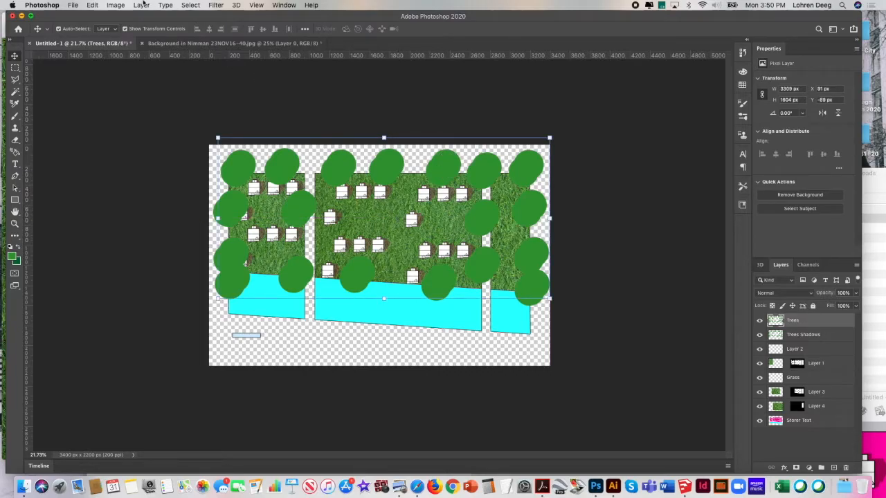
Step: Darken the Trees layer with Brightness/Contrast at Brightness -150 and Contrast 100
left_click(116, 5)
mouse_move(191, 32)
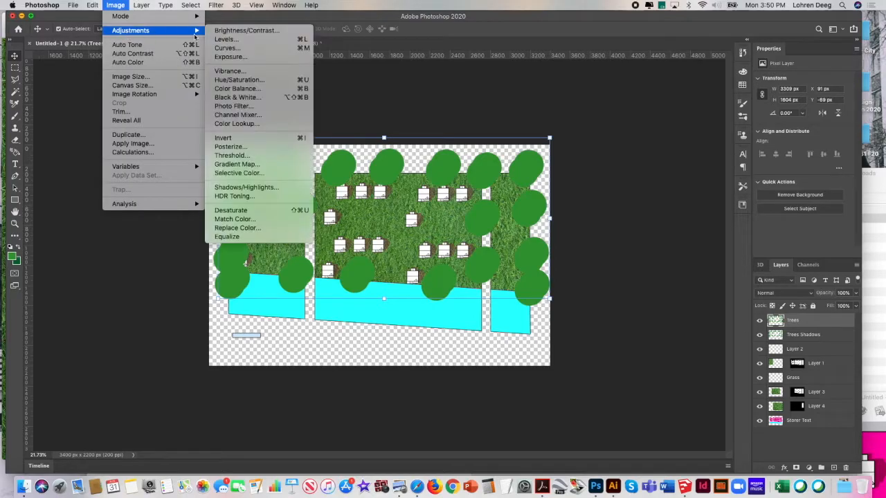
left_click(220, 34)
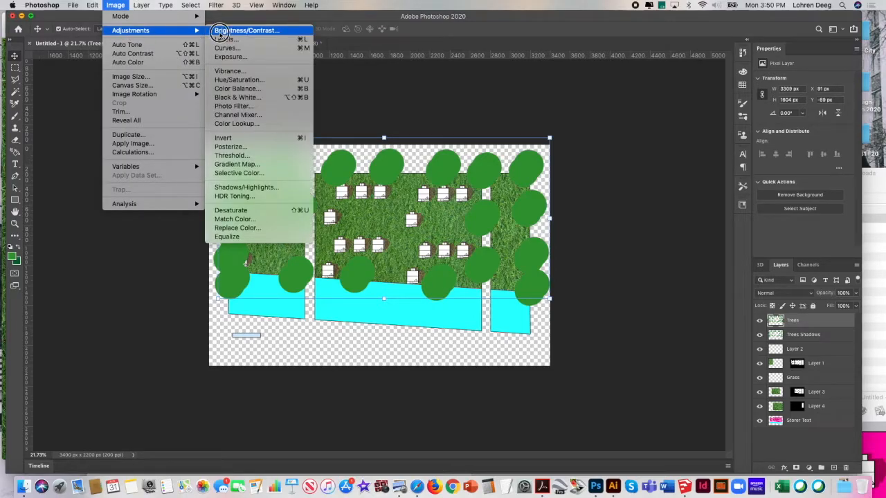
left_click_drag(392, 115, 328, 115)
left_click_drag(379, 136, 455, 128)
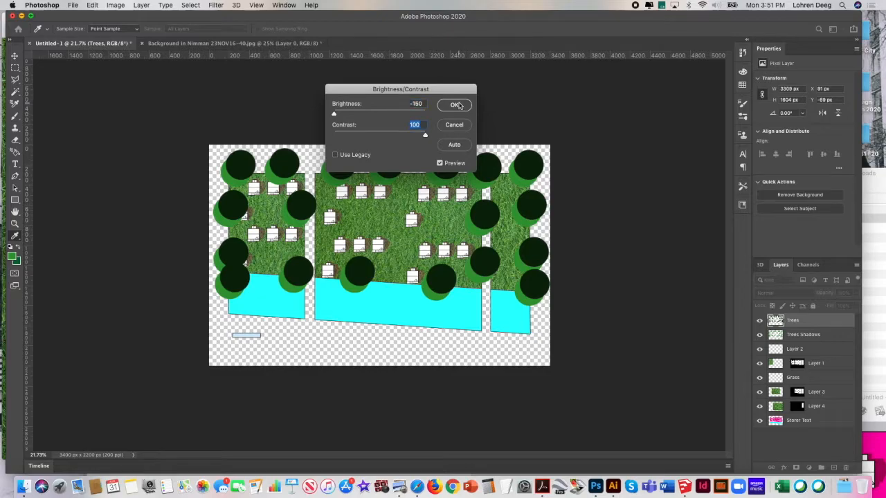
left_click(456, 105)
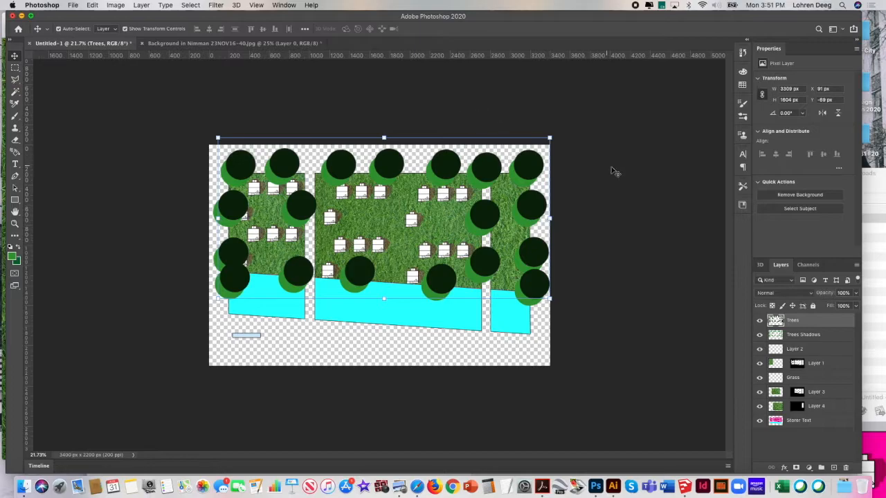
Step: Set the dark circles to 77% opacity and apply Motion Blur at Angle 0, Distance 47 px
left_click(855, 292)
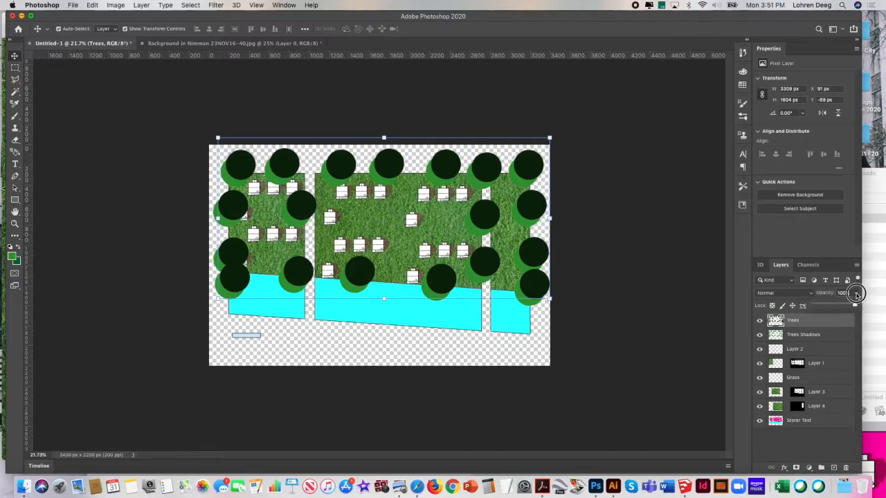
left_click_drag(845, 305, 843, 305)
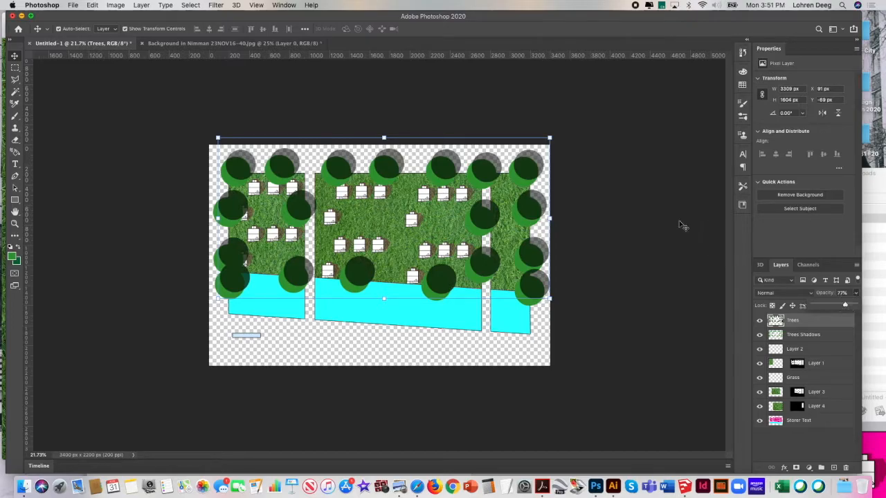
left_click(219, 5)
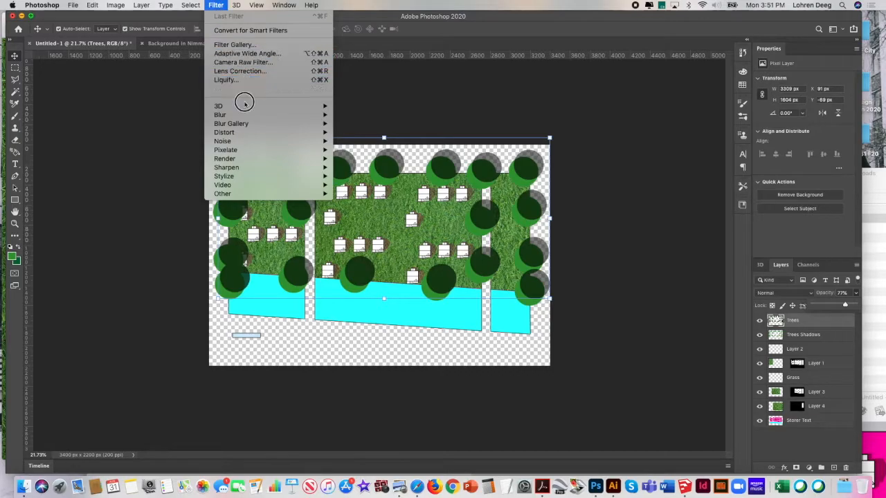
mouse_move(262, 116)
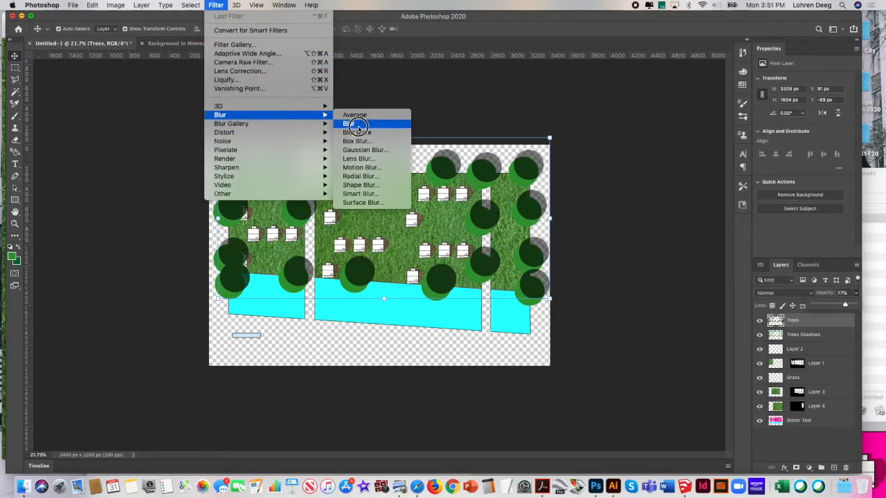
left_click(362, 168)
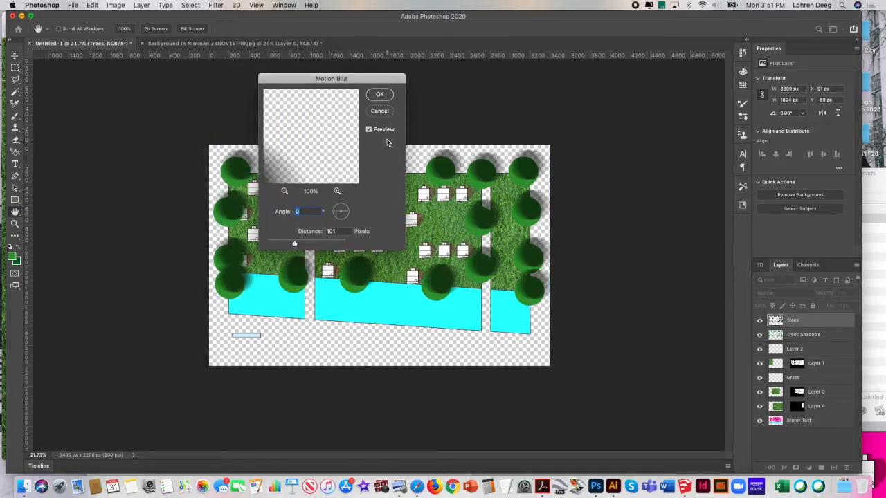
left_click_drag(294, 244, 287, 242)
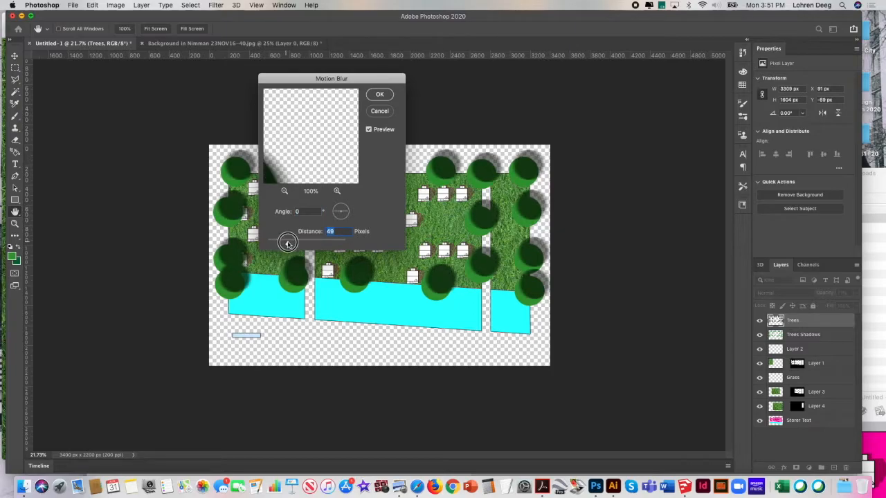
left_click(379, 94)
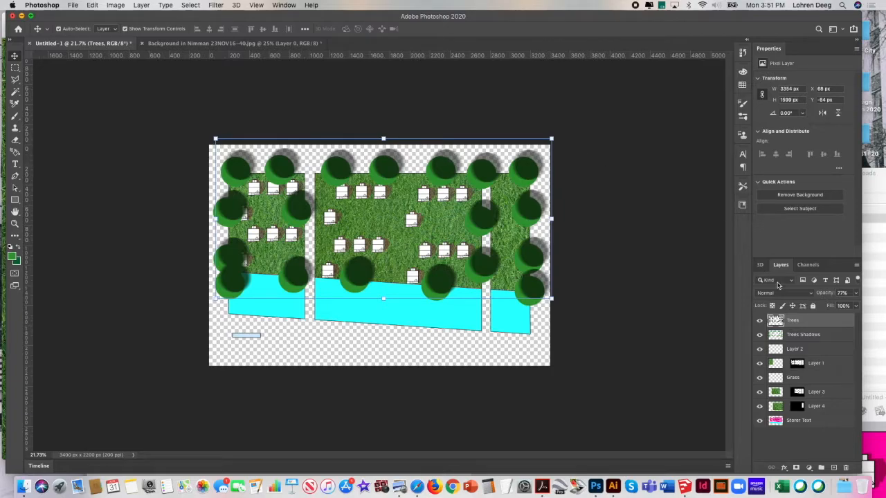
Step: Toggle the shadow and Trees layers to compare them, leaving Trees selected
left_click(823, 335)
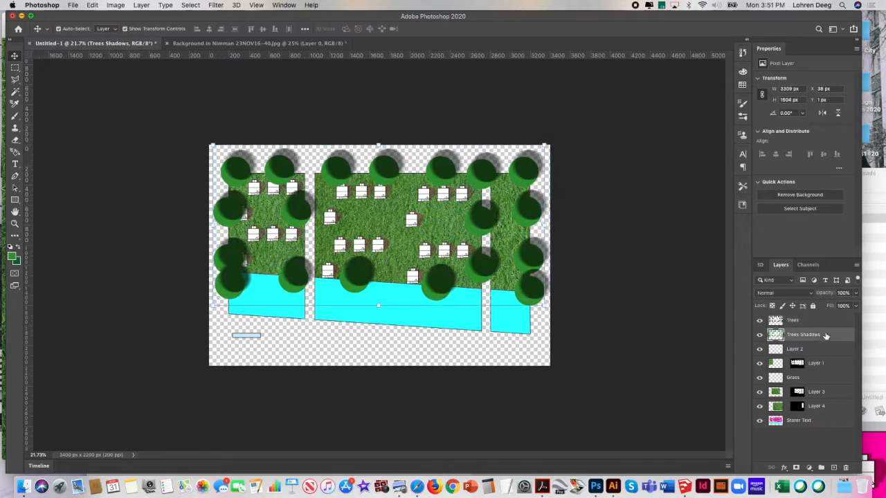
left_click(759, 322)
left_click(759, 322)
left_click(815, 324)
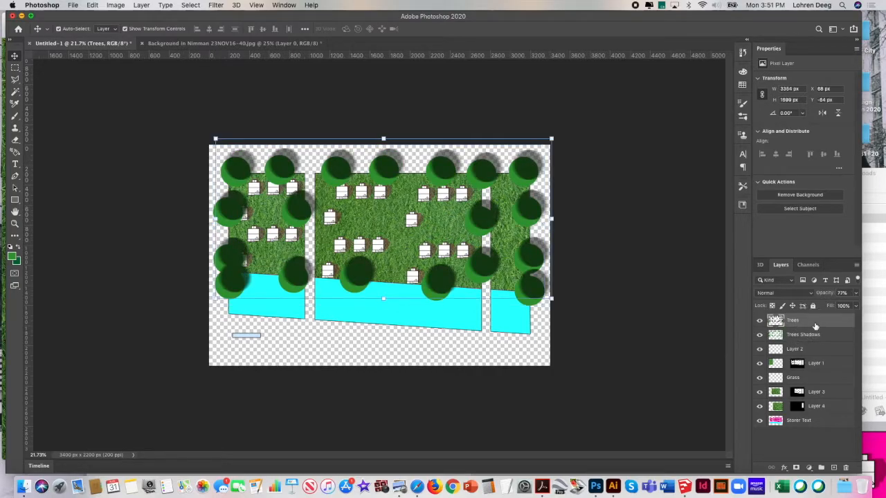
left_click(759, 322)
left_click(759, 322)
Step: Pick a brighter green foreground colour
left_click(12, 256)
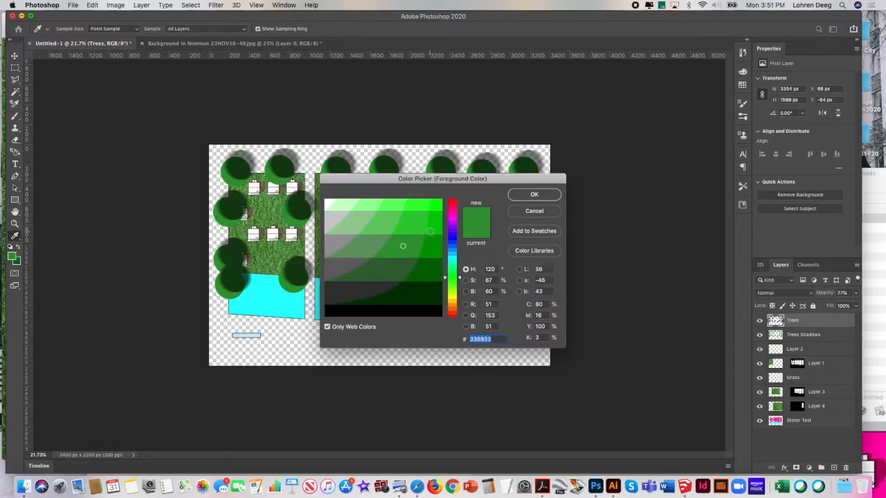
left_click(403, 230)
left_click(512, 196)
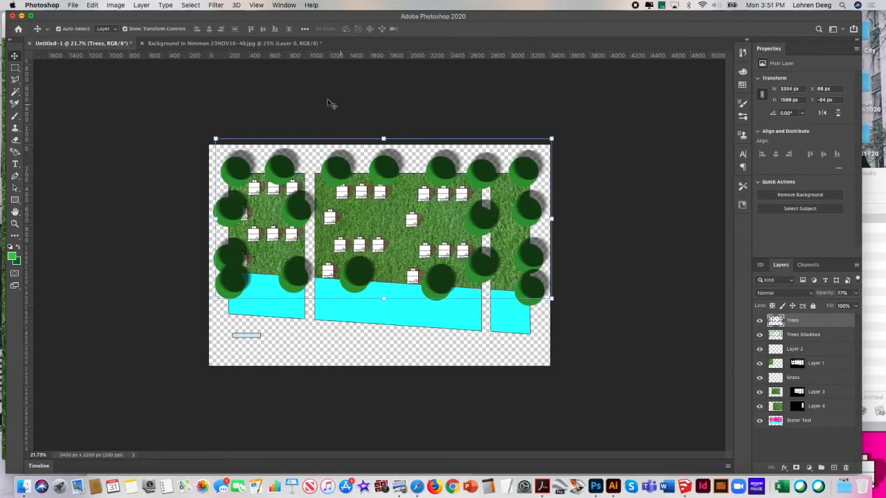
Step: Apply the Artistic Sponge filter with Brush Size 0, Definition 24 and Smoothness 3
left_click(215, 5)
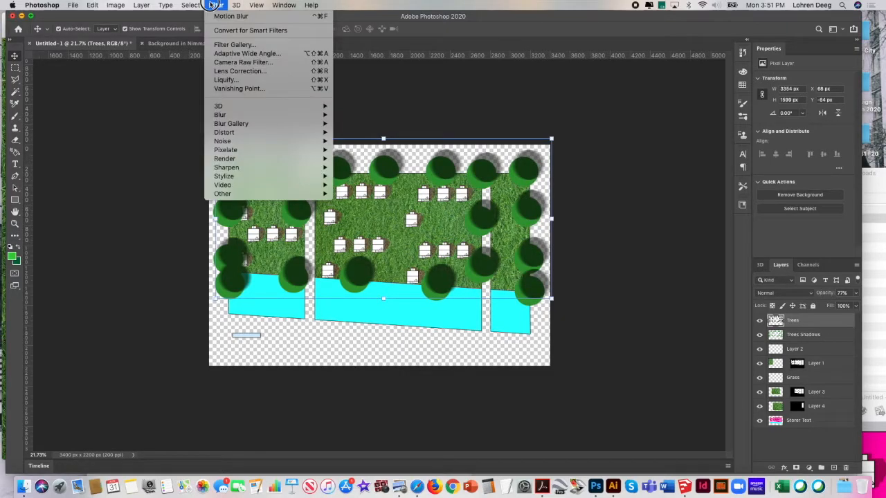
left_click(234, 44)
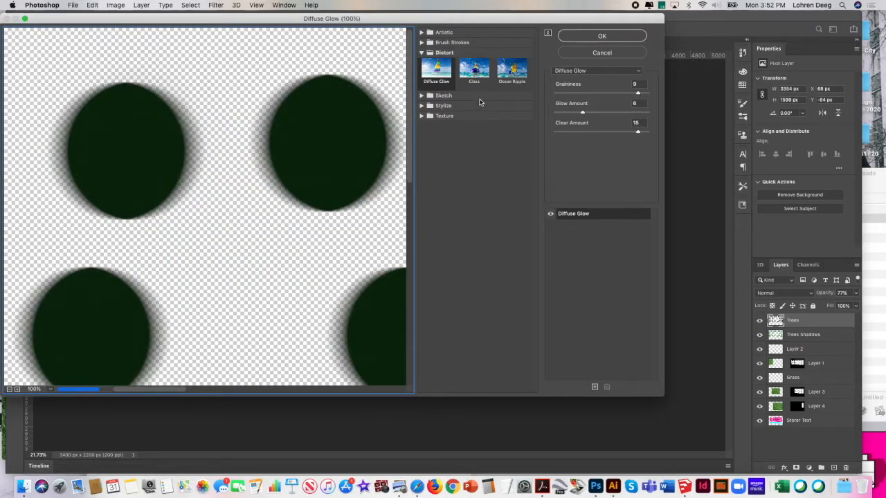
left_click(480, 97)
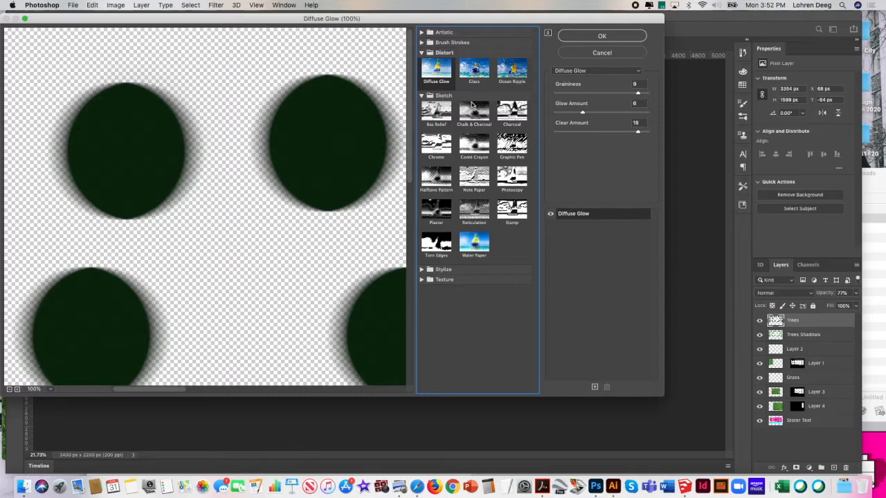
left_click(471, 97)
left_click(466, 107)
left_click(466, 107)
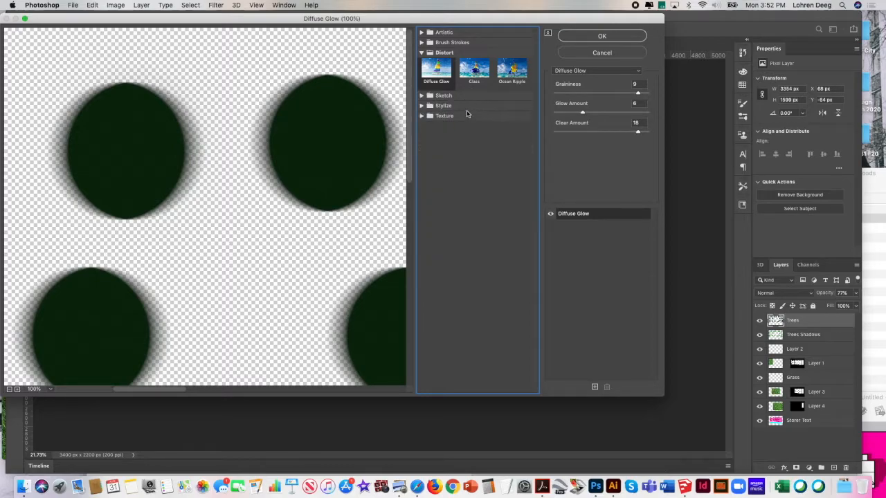
left_click(466, 116)
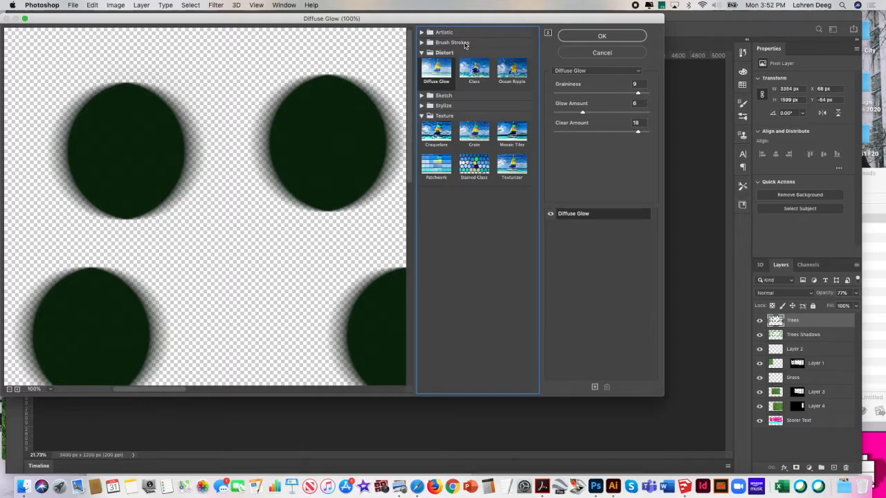
left_click(458, 33)
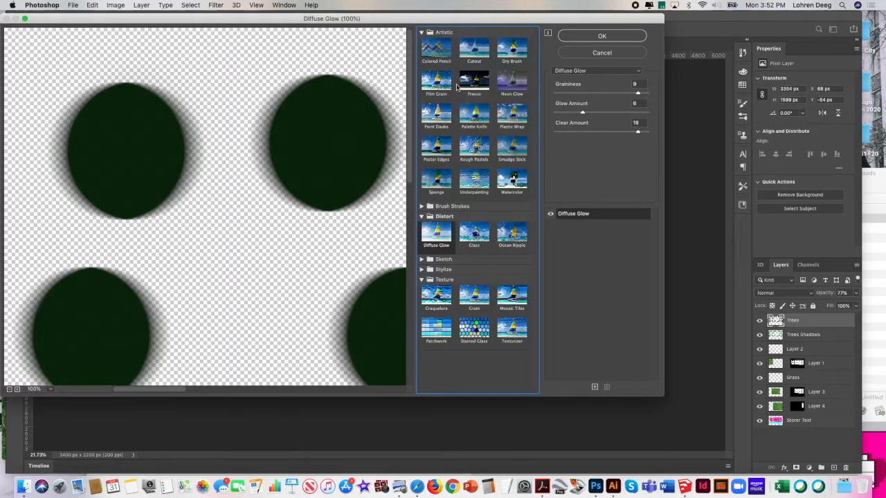
left_click(436, 180)
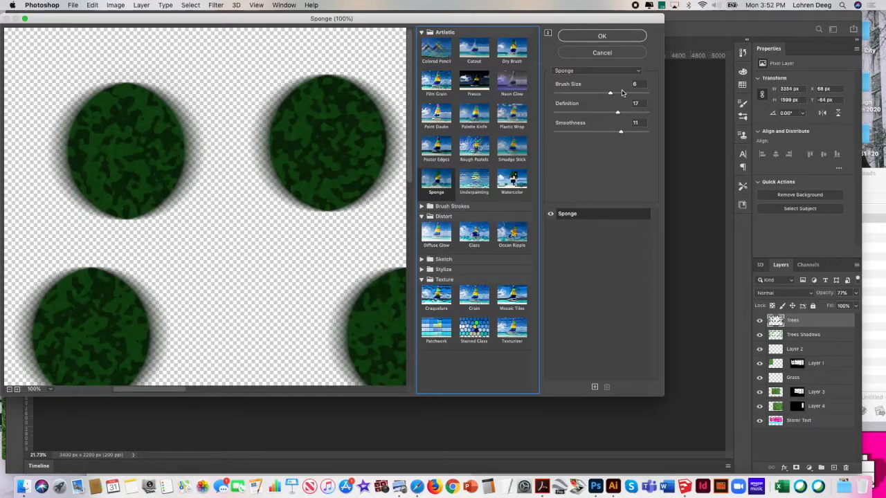
mouse_move(610, 93)
left_mouse_down()
mouse_move(643, 100)
mouse_move(557, 94)
left_mouse_up()
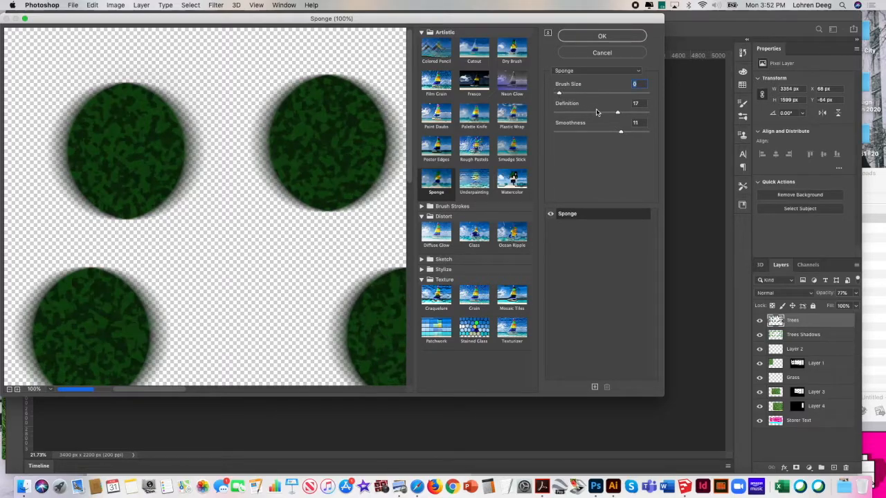
left_click_drag(619, 113, 568, 132)
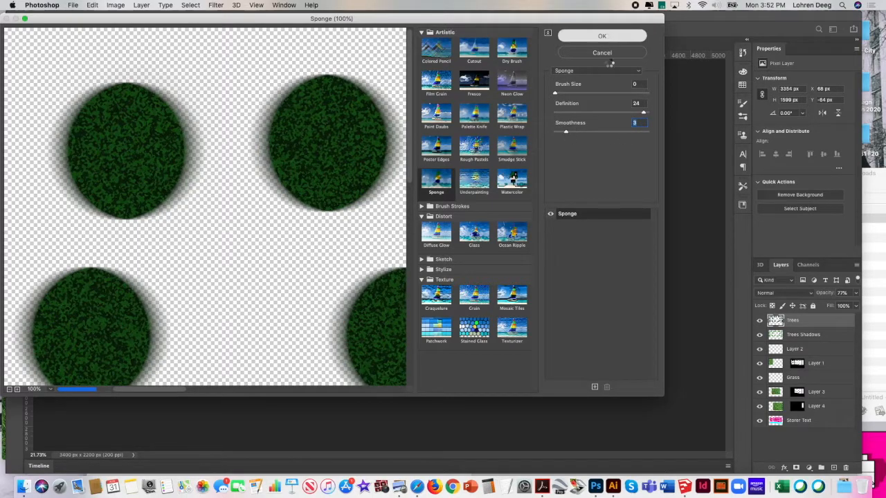
key("Return")
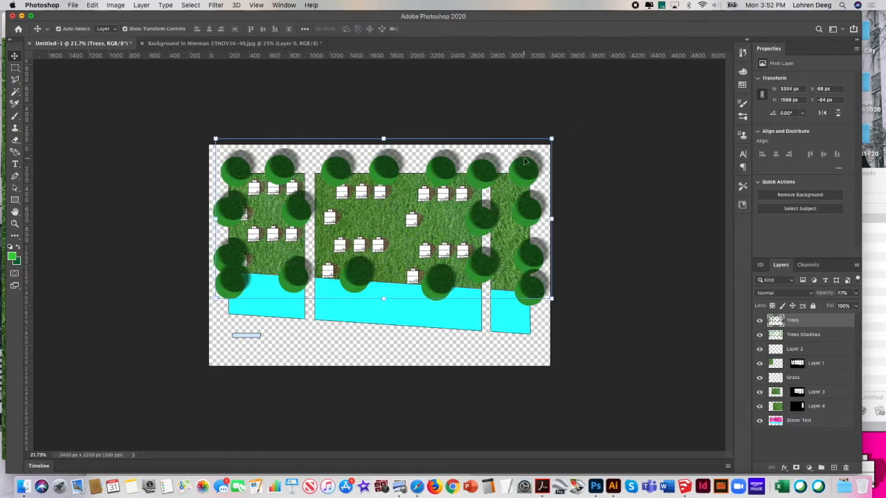
Step: Toggle the Trees layer to compare the Sponge result
left_click(760, 320)
left_click(759, 321)
left_click(760, 321)
left_click(759, 320)
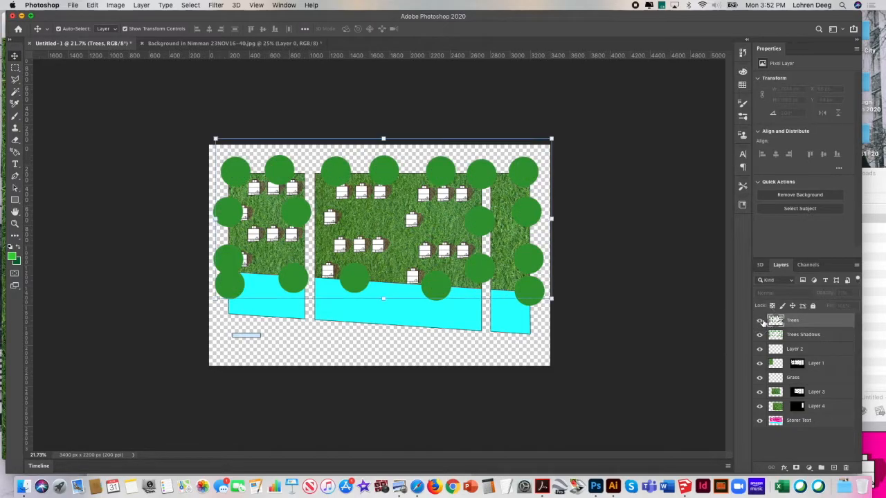
Step: Move the Trees layer below Trees Shadows in the layer stack
left_click(759, 320)
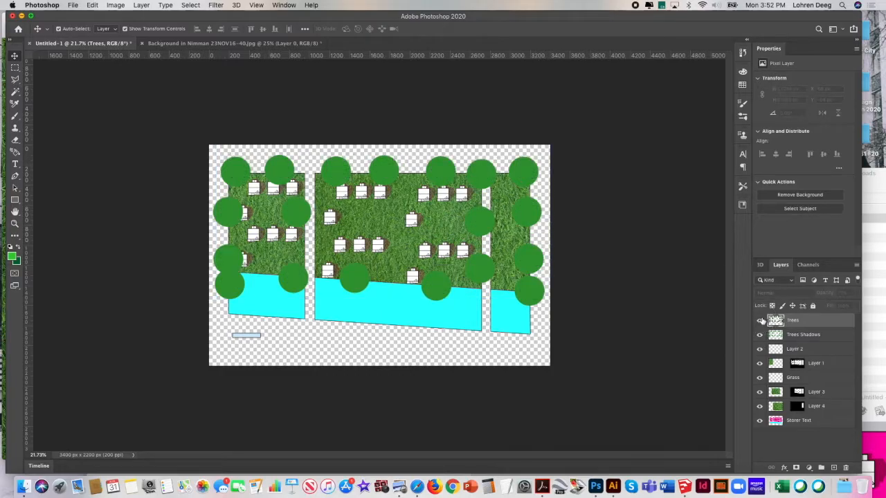
left_click(759, 321)
left_click(803, 335)
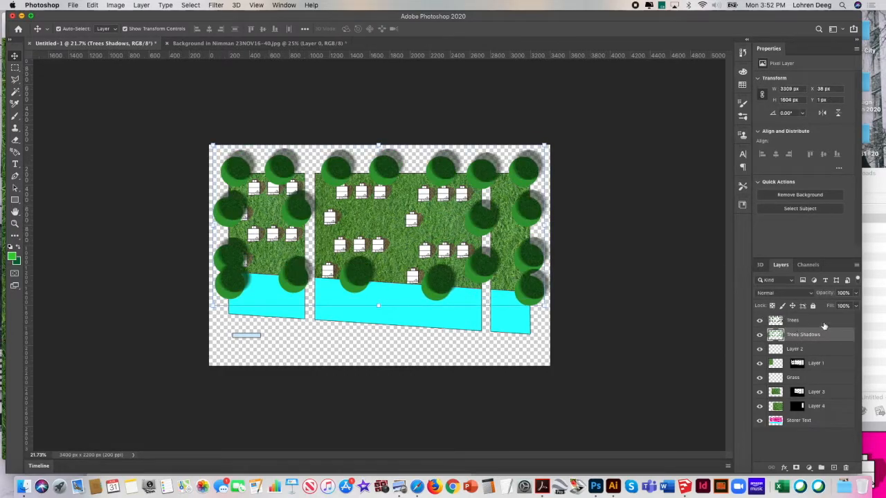
left_click(822, 321)
left_click_drag(817, 322, 814, 340)
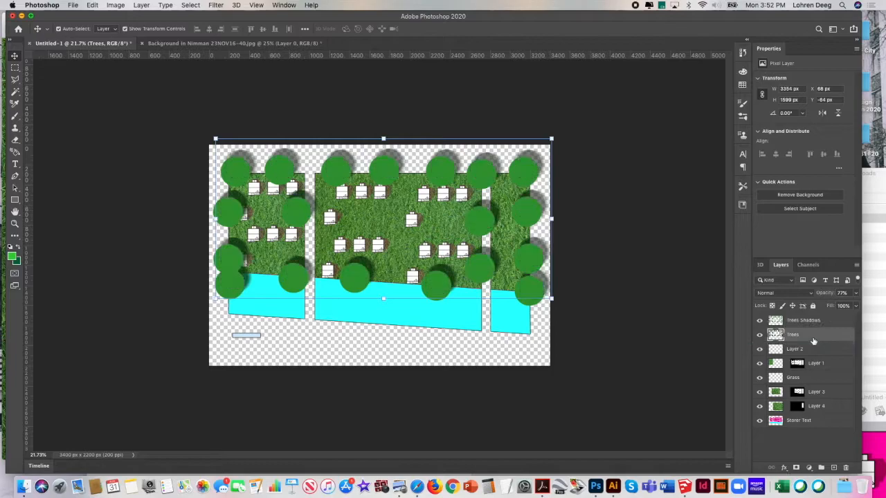
Step: Rename the upper tree layer to 'Treesss'
left_click(812, 326)
left_click(761, 321)
left_click(760, 322)
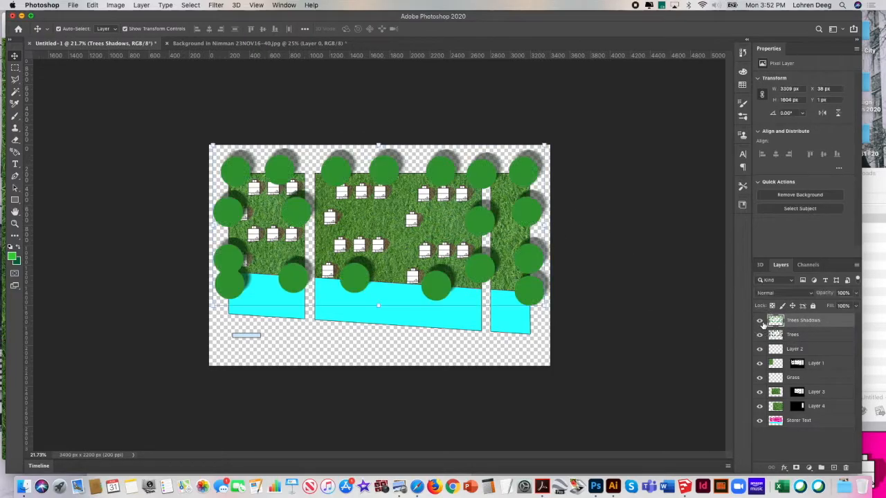
double_click(815, 321)
key("Right")
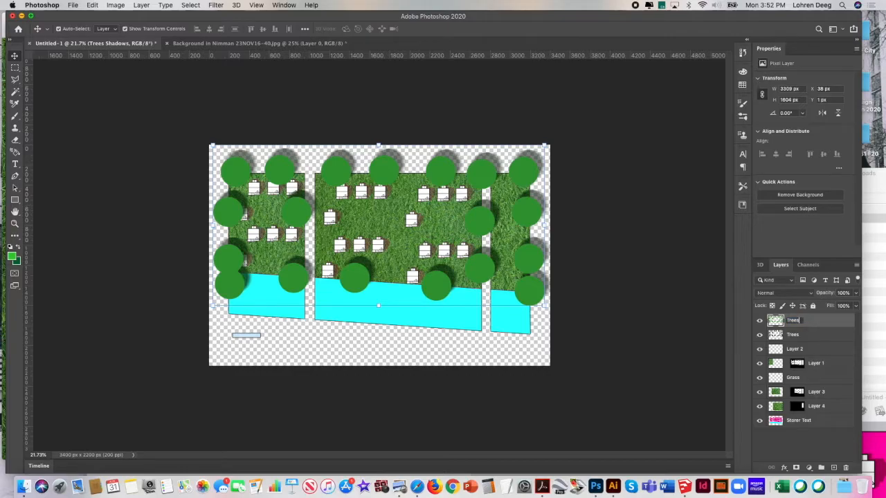
key("Return")
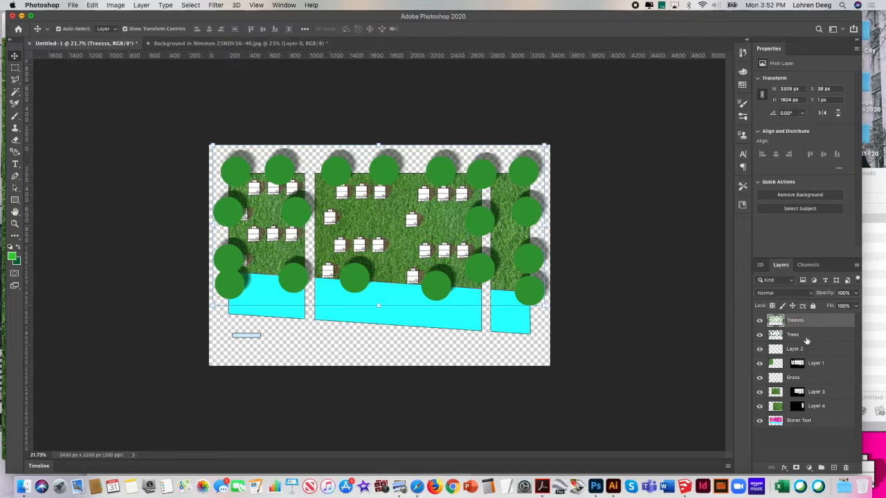
Step: Rename the lower tree layer to 'Trees Shadows'
double_click(814, 336)
key("Right")
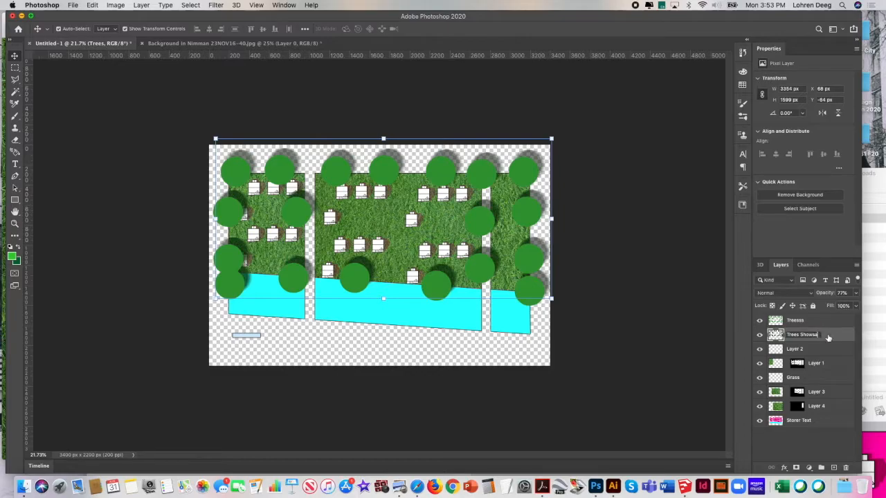
type("Showsa")
key("BackSpace")
key("Return")
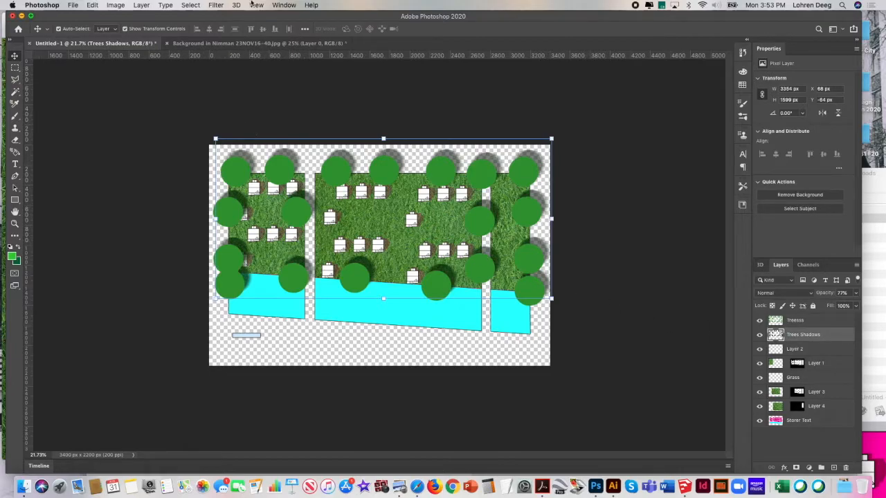
left_click(216, 5)
Step: Apply the Sponge filter to Trees Shadows and check the texture
left_click(234, 44)
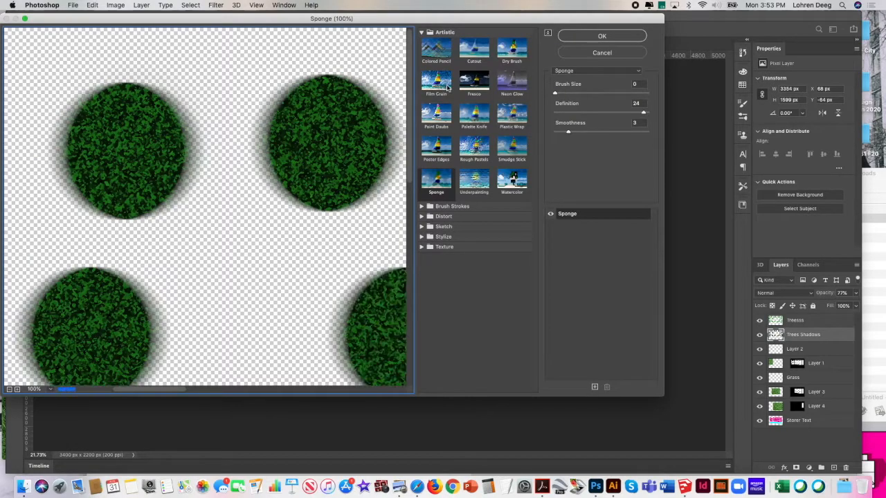
left_click(571, 40)
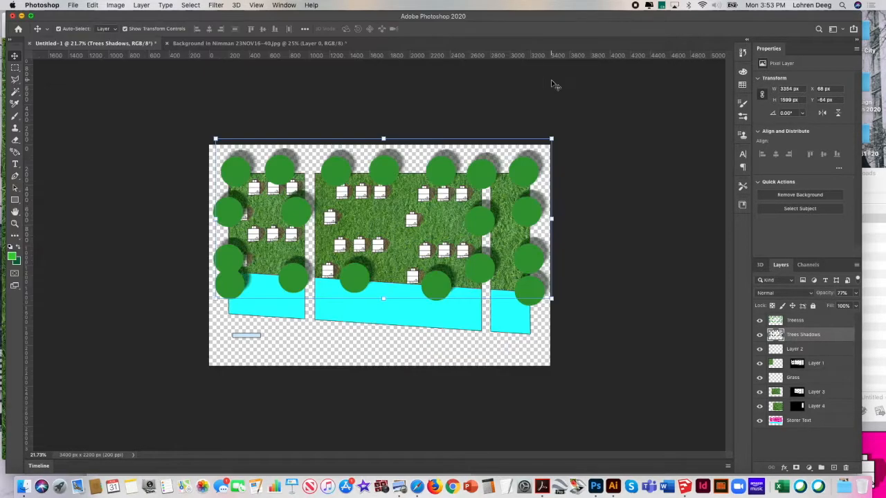
left_click(759, 335)
left_click(759, 334)
left_click(758, 320)
left_click(759, 321)
Step: Apply the Sponge filter to Treesss and snap it to position X 0, Y 0
left_click(819, 324)
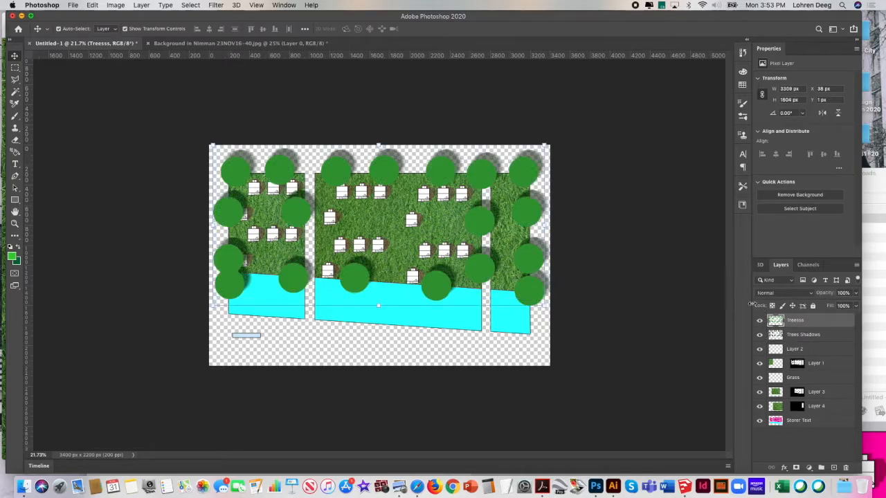
left_click(216, 4)
left_click(221, 18)
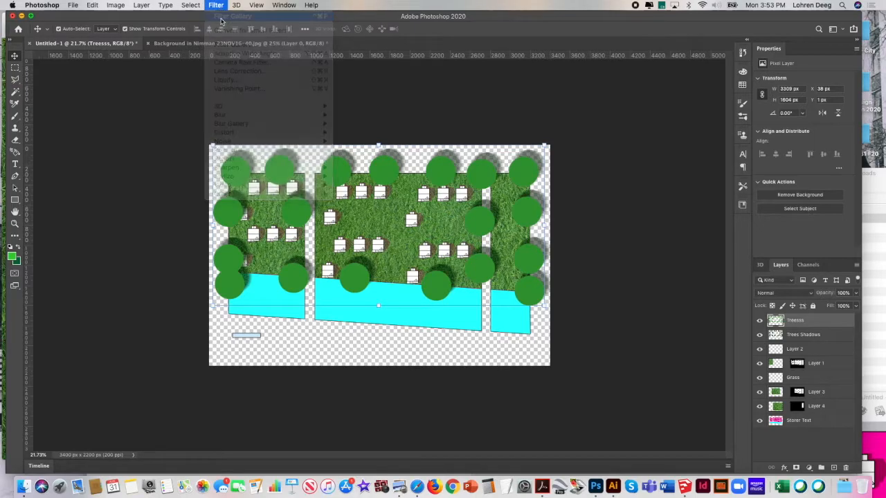
left_click(216, 4)
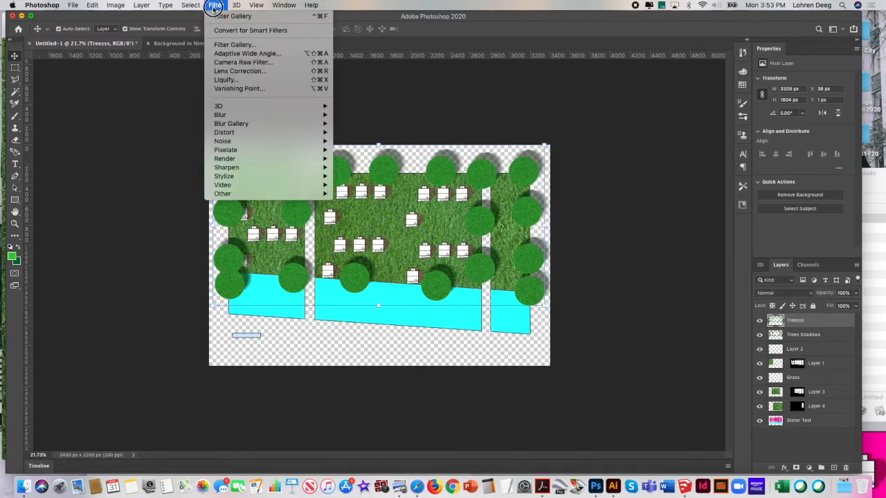
left_click(221, 44)
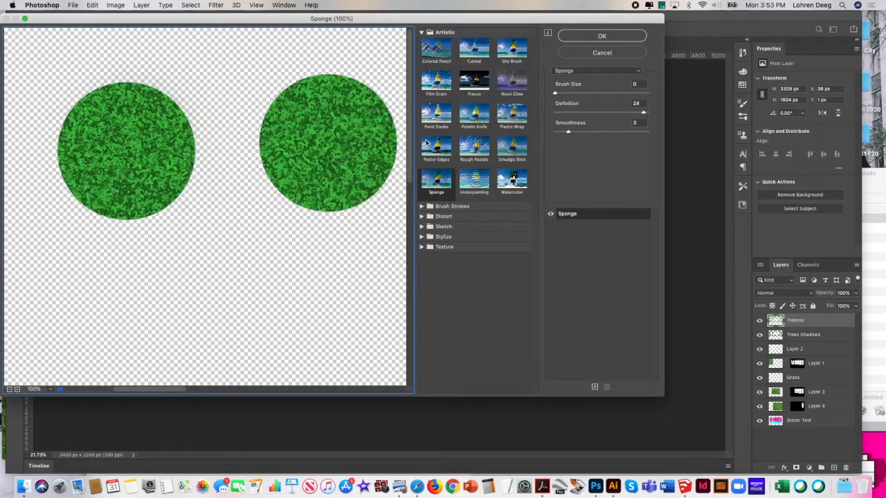
left_click(583, 38)
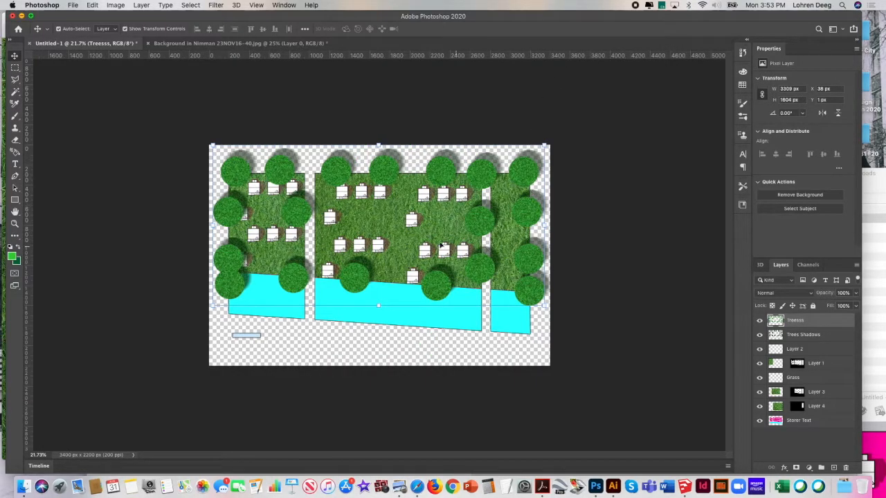
left_click_drag(293, 213, 291, 213)
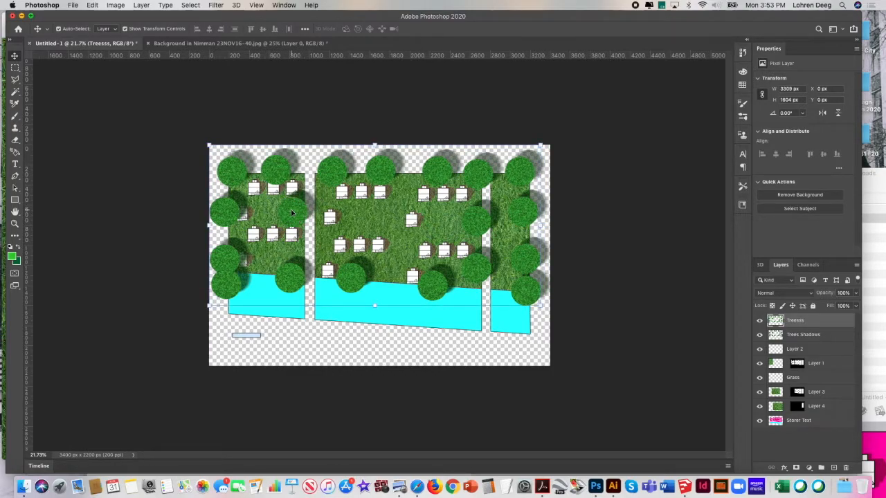
Step: Set the Treesss layer's Brightness/Contrast to brightness 61 and contrast -11
left_click(122, 5)
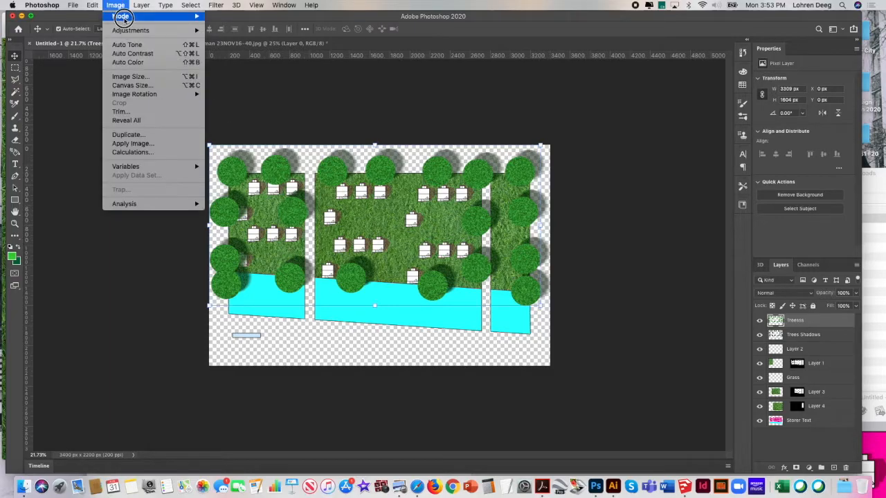
mouse_move(130, 31)
left_click(235, 30)
mouse_move(382, 114)
left_mouse_down()
mouse_move(405, 112)
mouse_move(356, 130)
mouse_move(416, 137)
mouse_move(367, 138)
mouse_move(398, 113)
left_mouse_up()
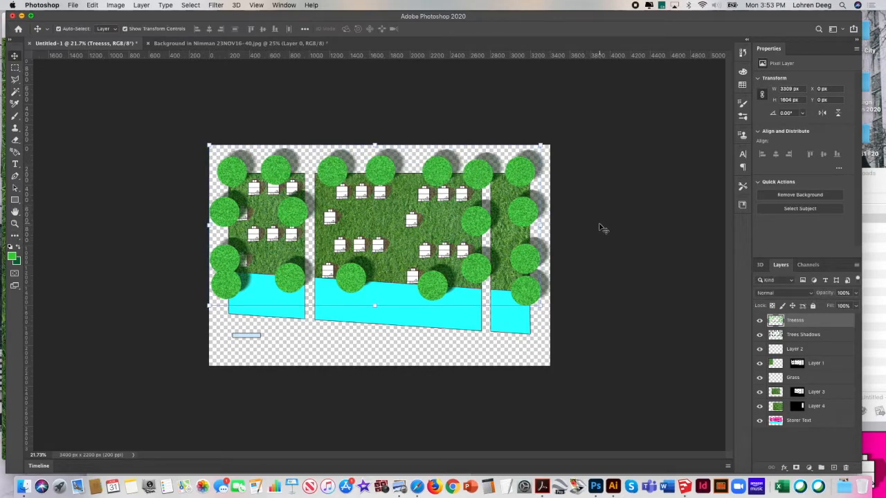
left_click(615, 256)
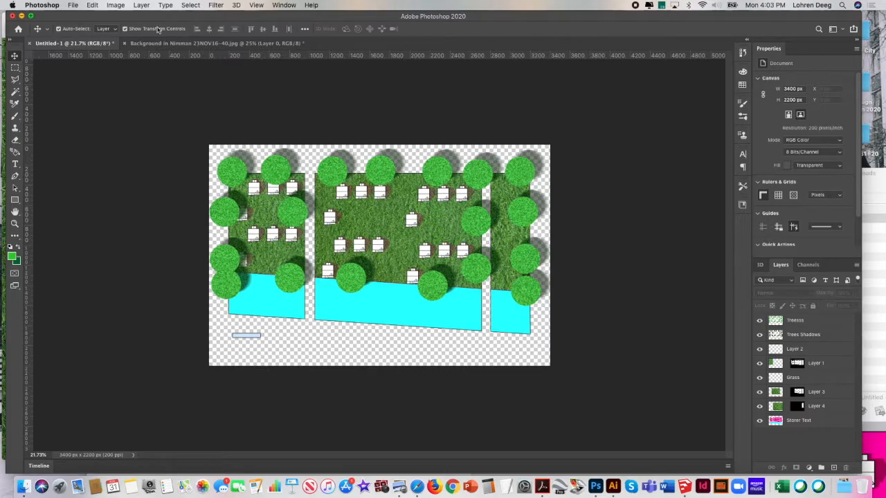
Step: Save a layerless PNG copy of the site plan as 'Storer Plan Option 1.png'
left_click(76, 6)
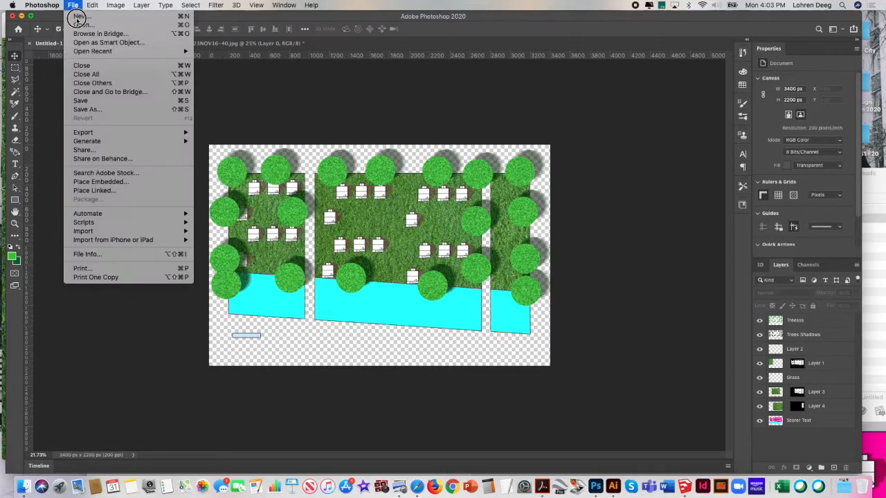
left_click(118, 109)
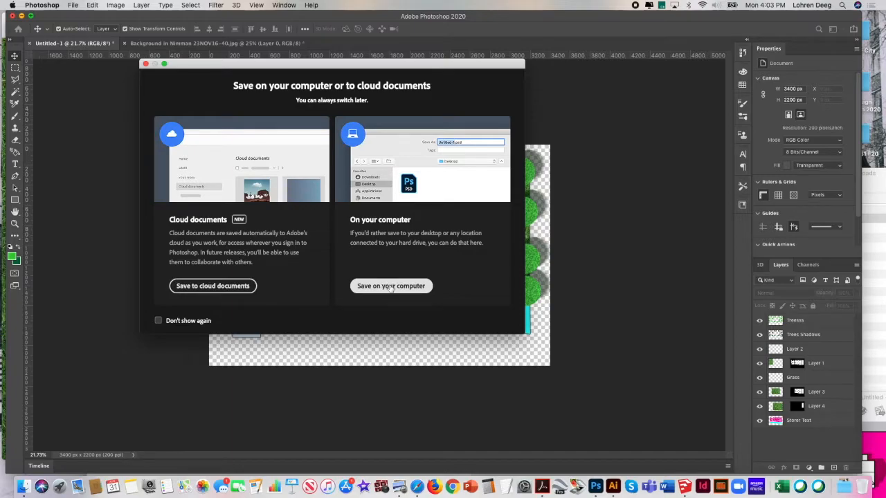
left_click(390, 287)
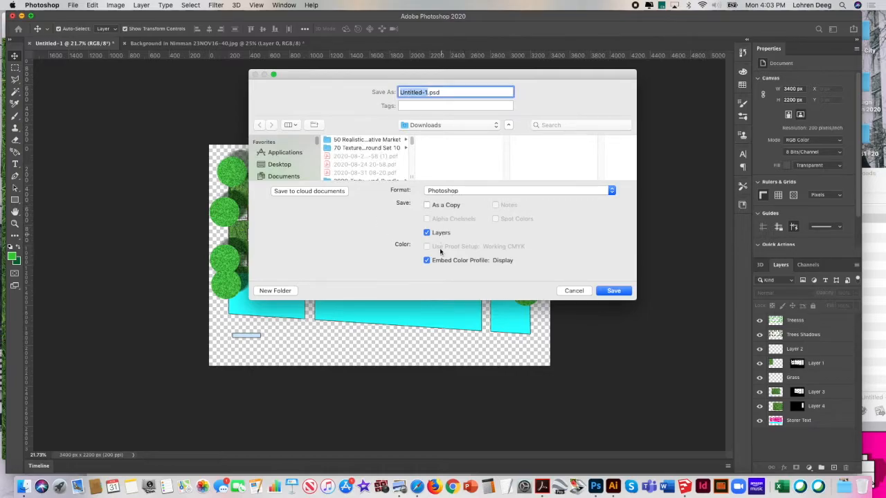
left_click(426, 205)
left_click(427, 232)
left_click(486, 190)
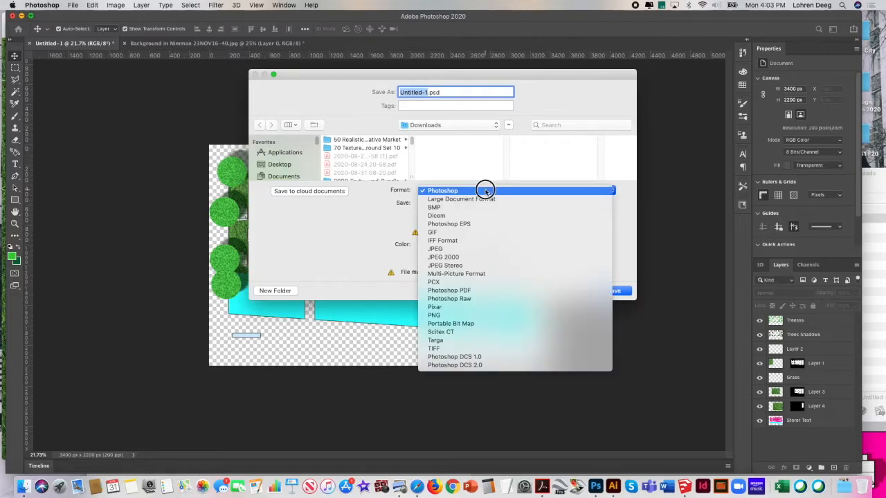
left_click(493, 314)
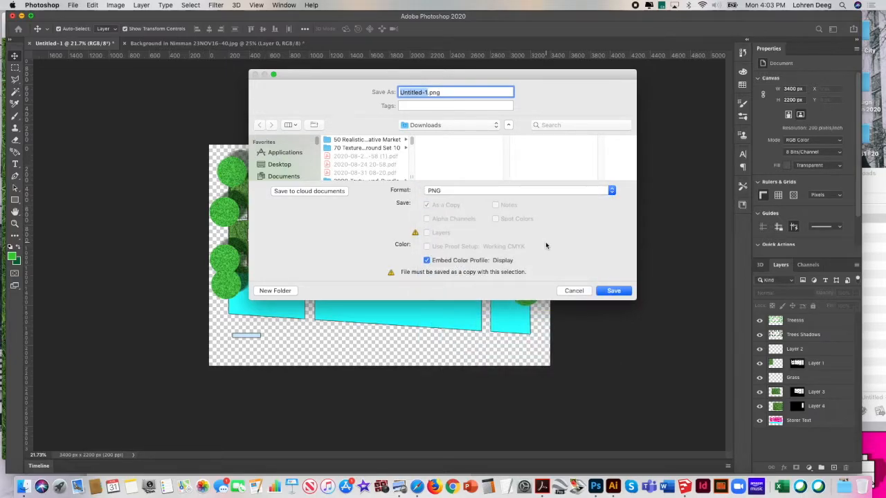
type("Trees")
key("BackSpace")
key("BackSpace")
key("BackSpace")
key("BackSpace")
key("BackSpace")
type("Storer Hlan Option 1")
left_click(614, 290)
left_click(383, 184)
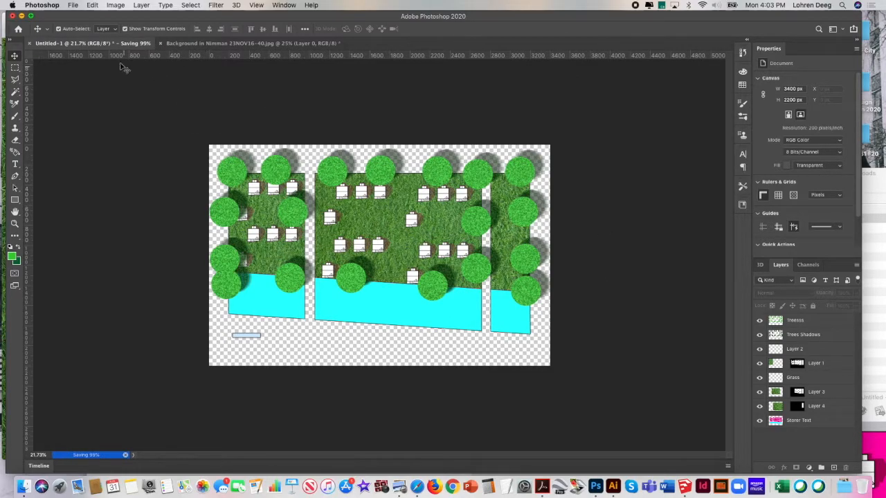
Step: Close the grass image without saving, then close the site plan document
left_click(174, 43)
left_click(160, 43)
left_click(411, 166)
left_click(31, 43)
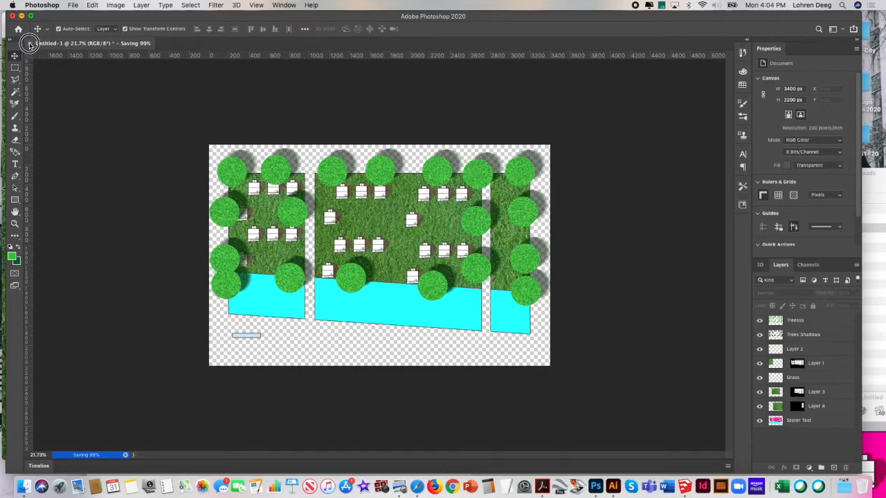
left_click(510, 169)
Step: Try to close and save the site plan, dismissing the close-after-saving and still-saving notices
left_click(11, 16)
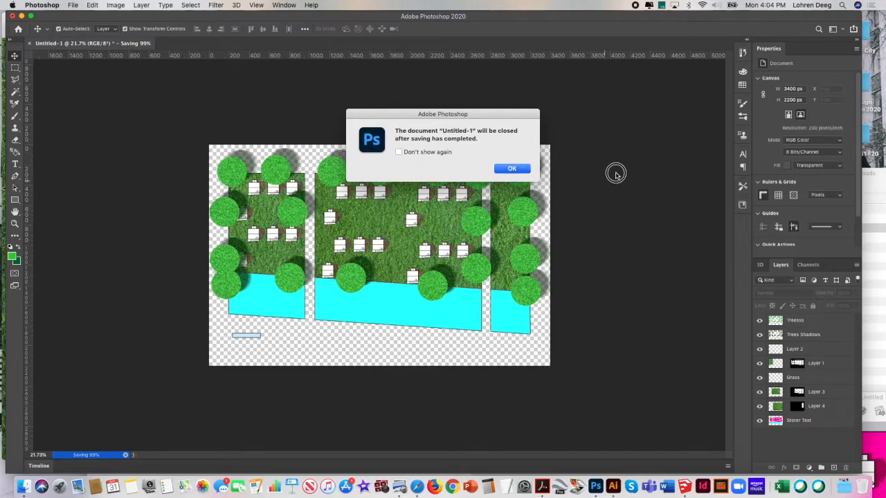
left_click_drag(397, 111, 375, 110)
left_click(494, 170)
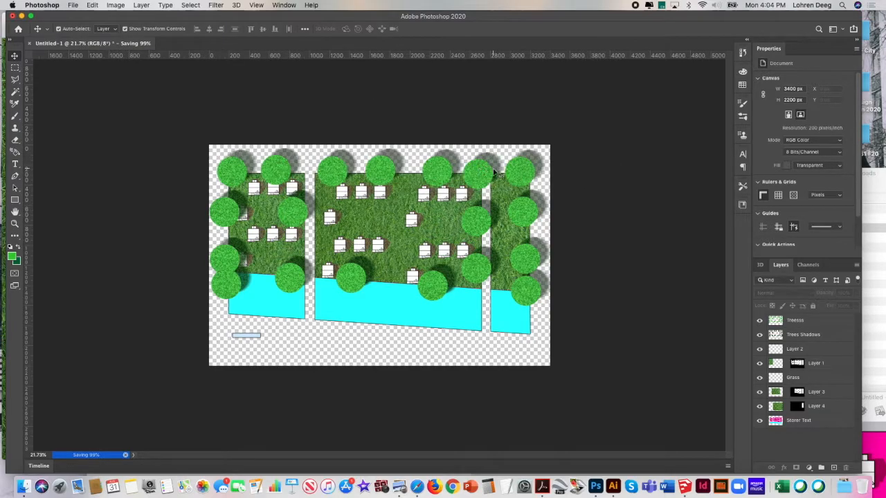
left_click(75, 5)
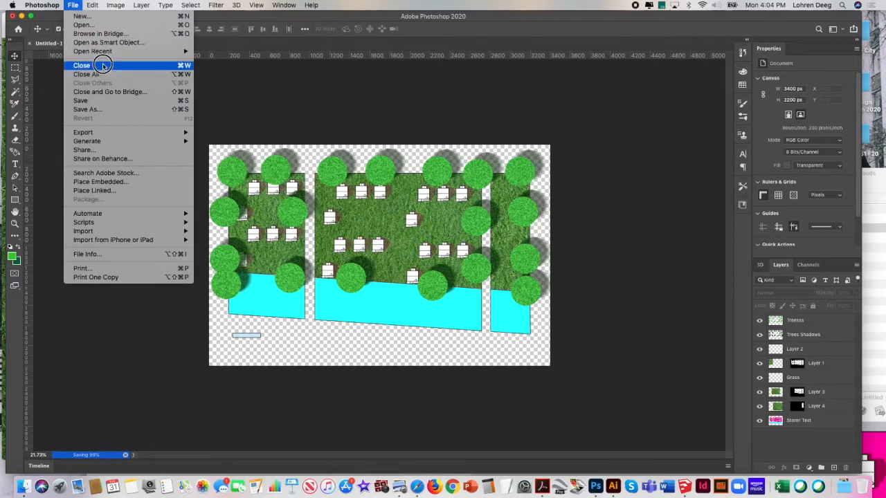
left_click(107, 108)
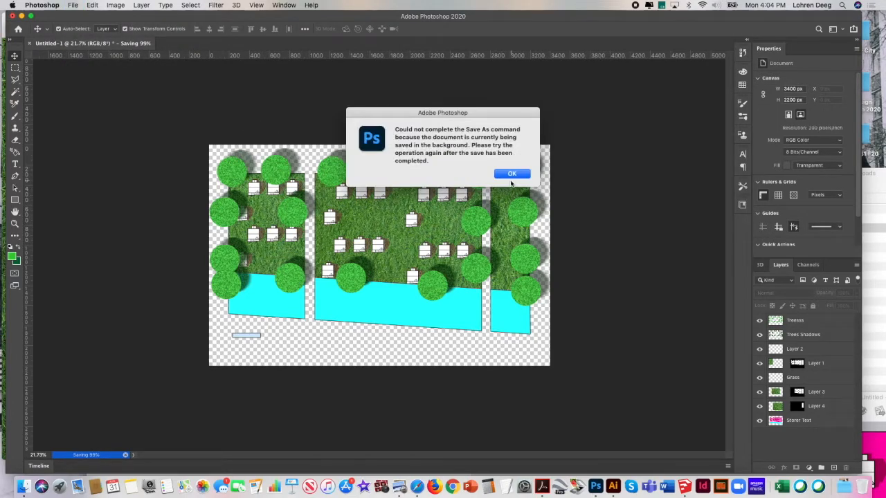
left_click(511, 174)
key("super+w")
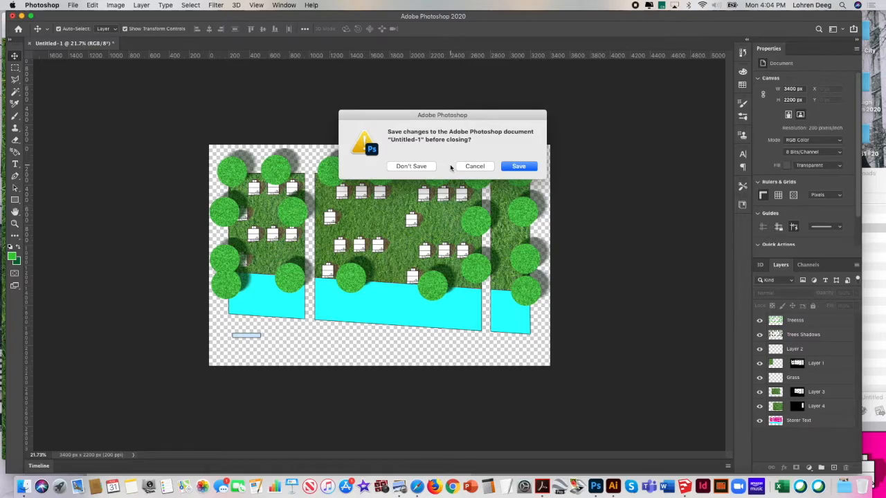
Step: Save the plan on the computer as Storer Plan Option 1.psd with maximum compatibility, closing it
left_click(510, 169)
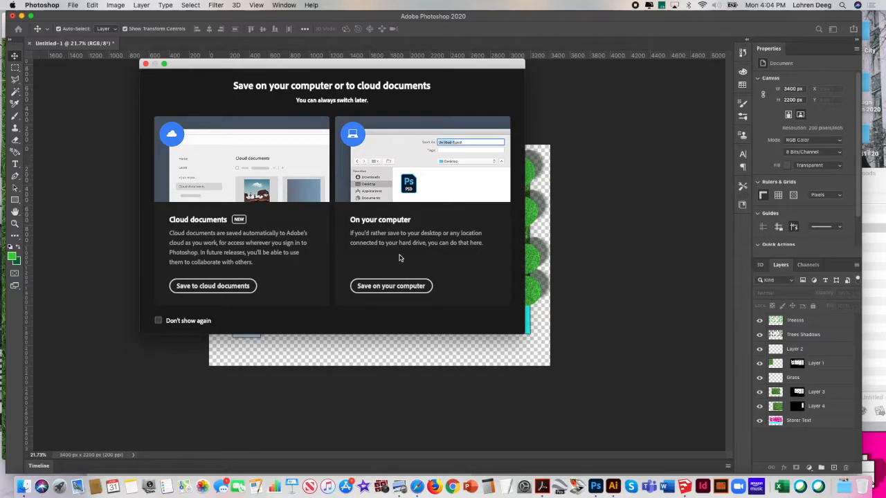
left_click(393, 285)
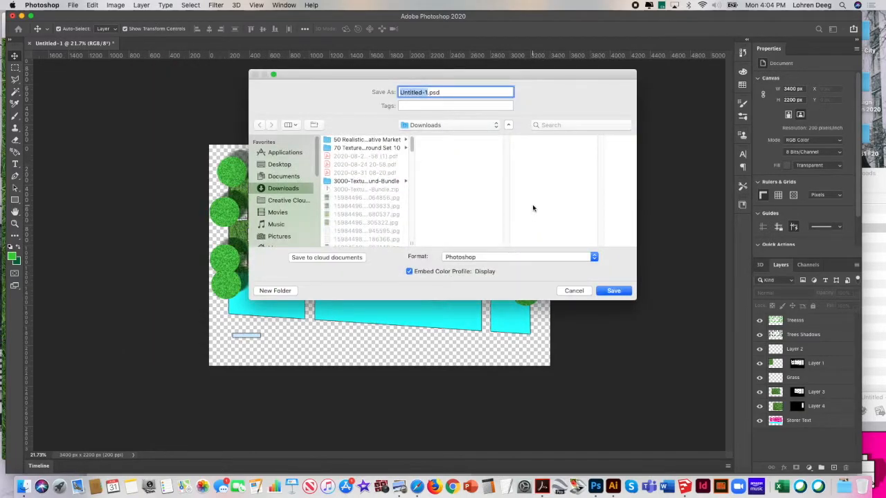
type("Stp")
type("rer")
type(" Plan")
type(" Option")
key("Return")
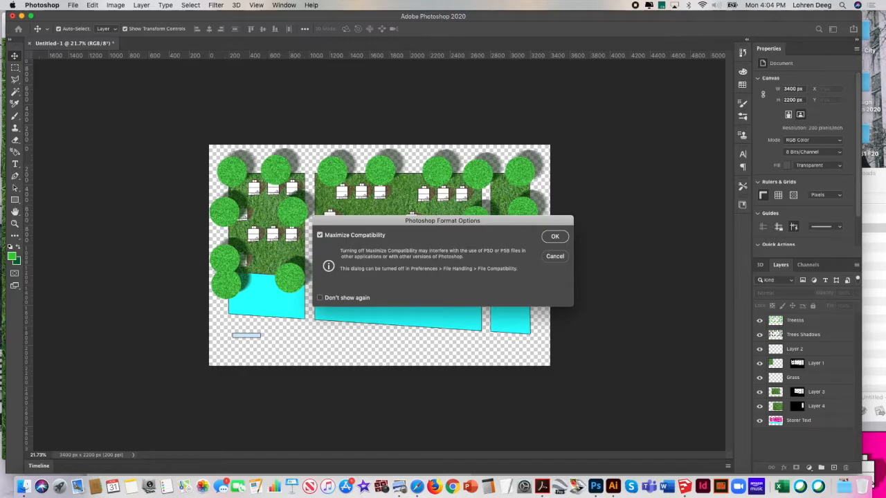
left_click(554, 238)
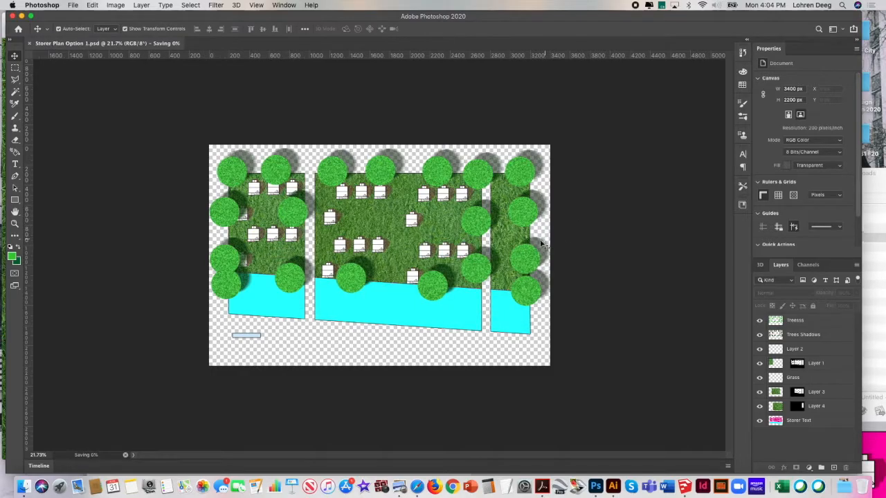
key("super+w")
left_click_drag(69, 19, 623, 239)
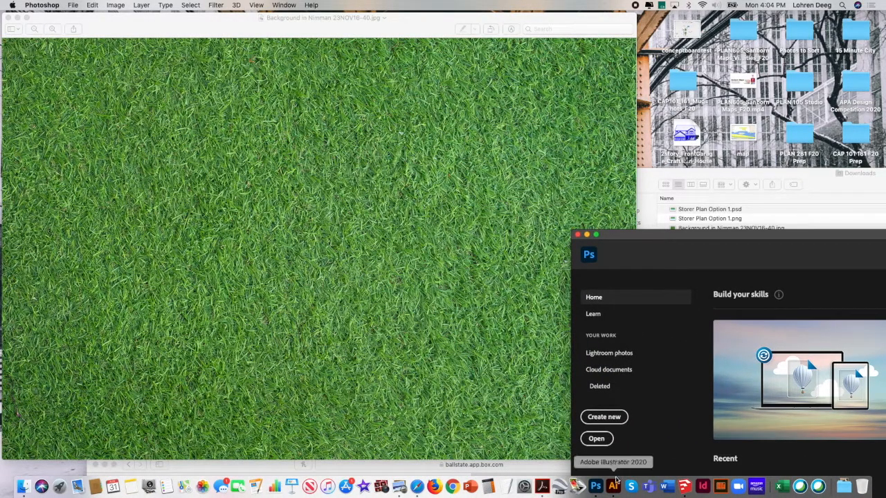
Step: Switch to Illustrator and open Analysis_Map_Template(1).ai from the Home screen's recent files
left_click(612, 487)
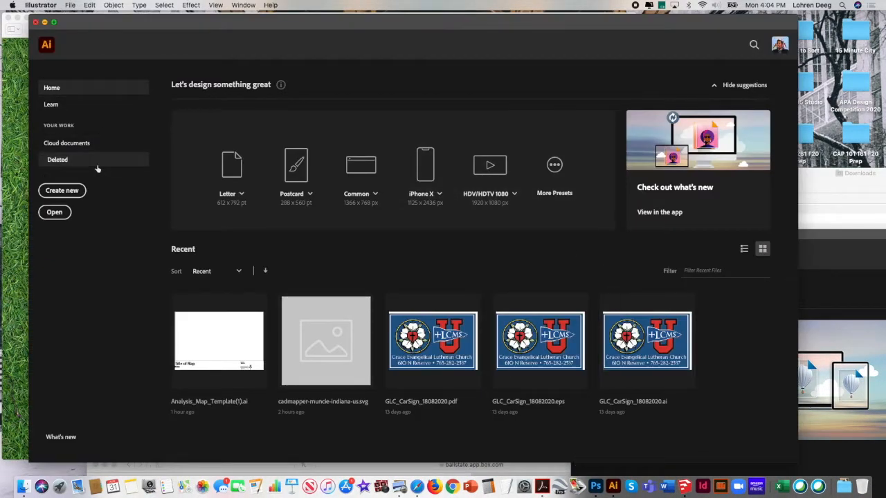
left_click(56, 213)
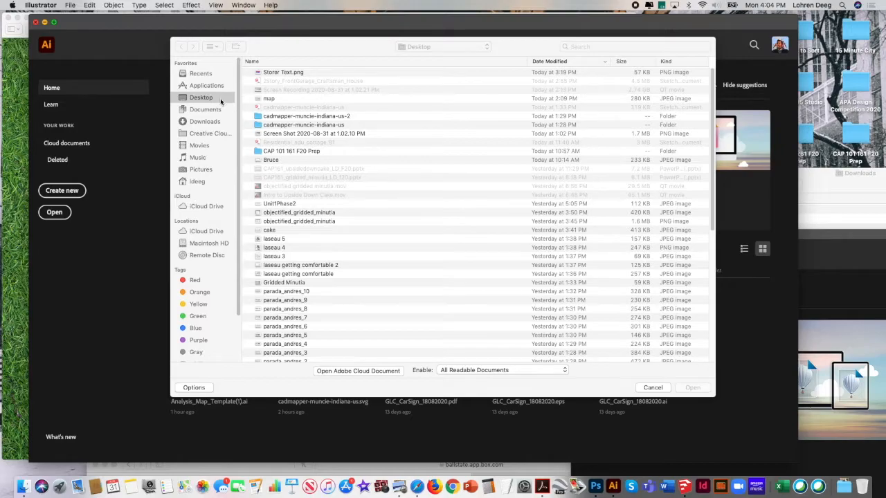
left_click(652, 387)
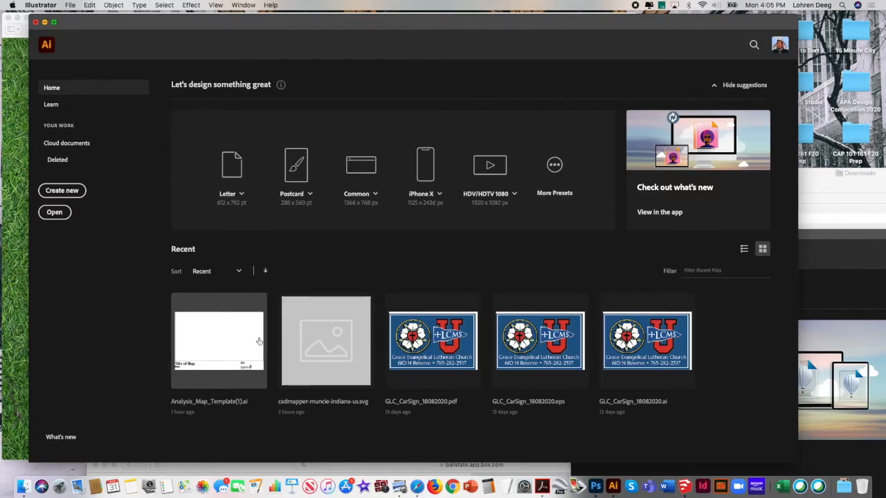
left_click(258, 359)
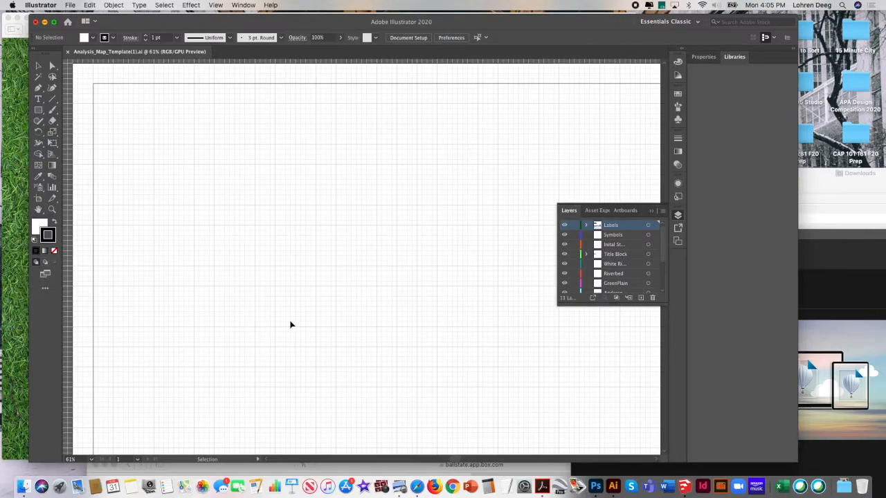
Step: Fit the artboard in the window, then start placing a screenshot image and cancel it
left_click(215, 5)
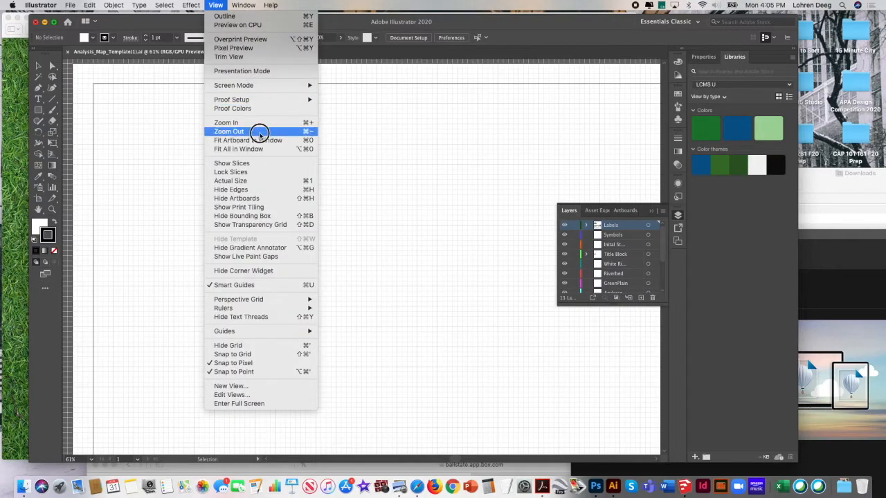
left_click(262, 140)
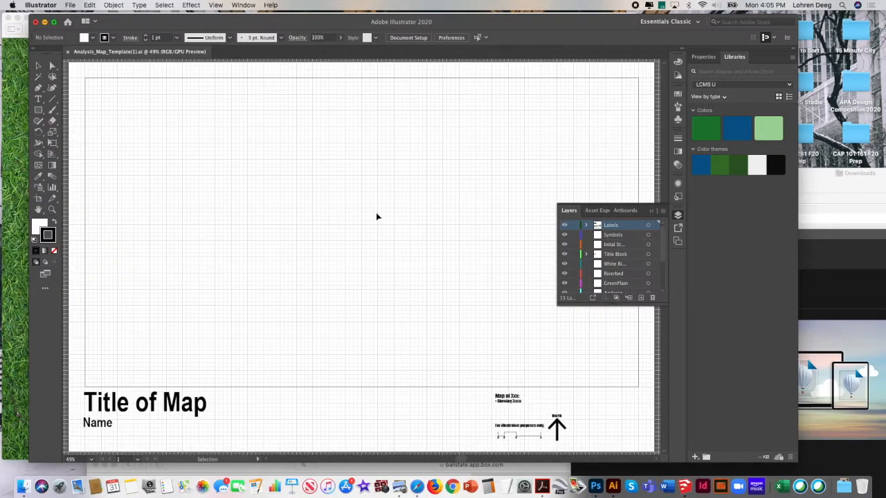
left_click(39, 67)
left_click(68, 5)
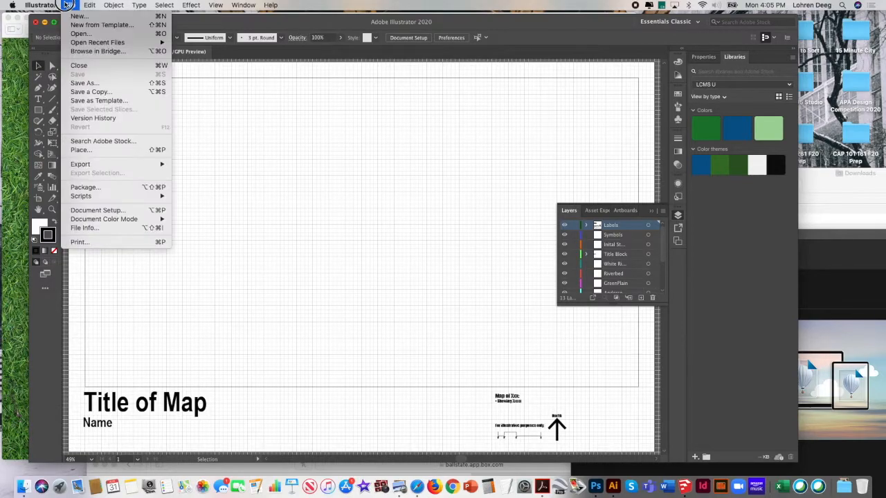
left_click(135, 150)
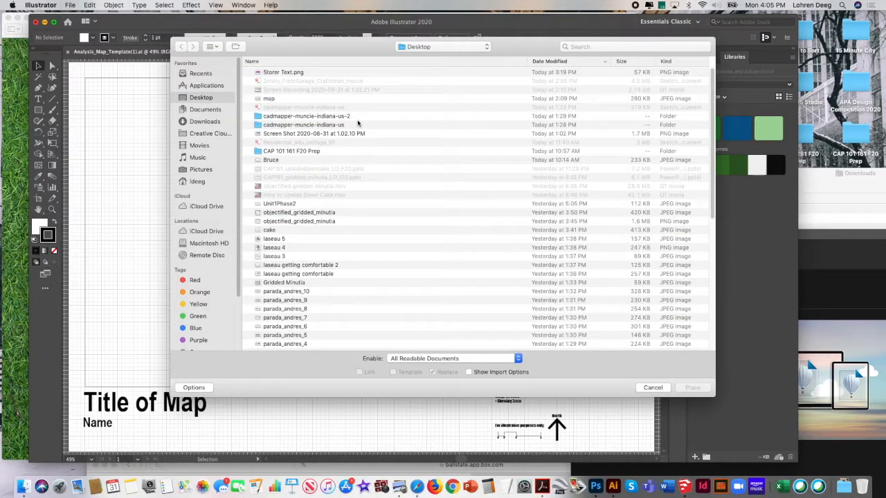
left_click(358, 134)
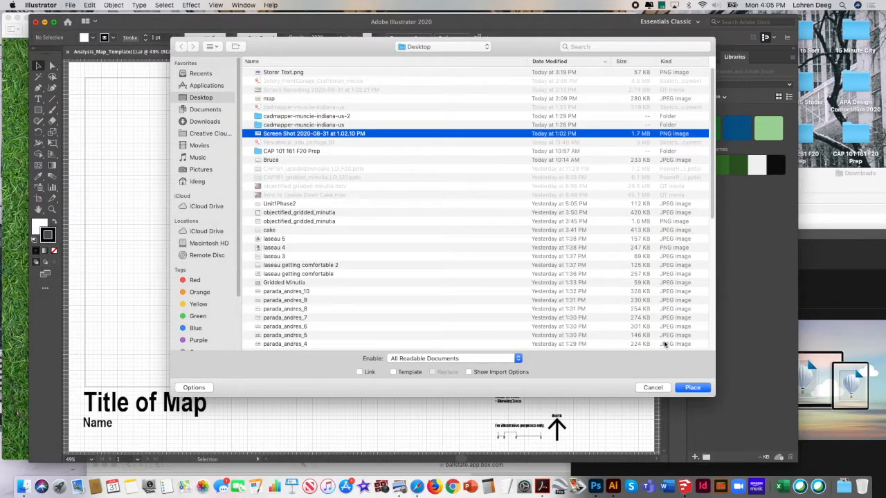
left_click(682, 388)
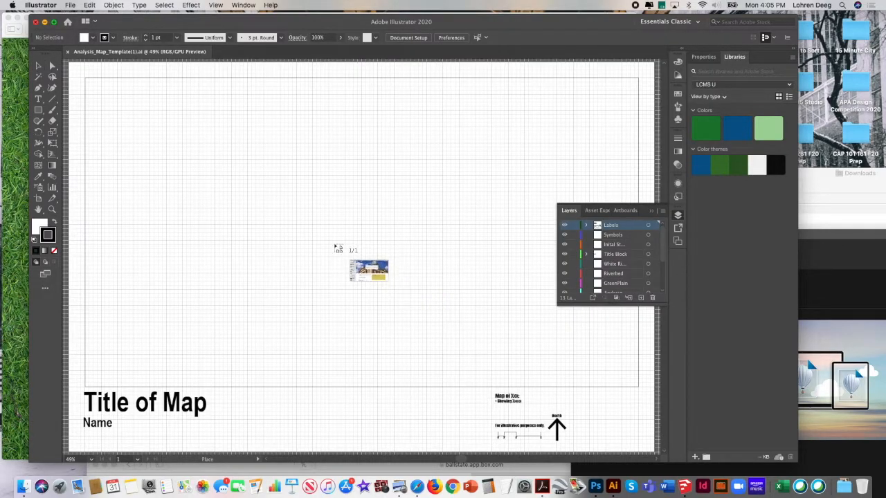
key("Escape")
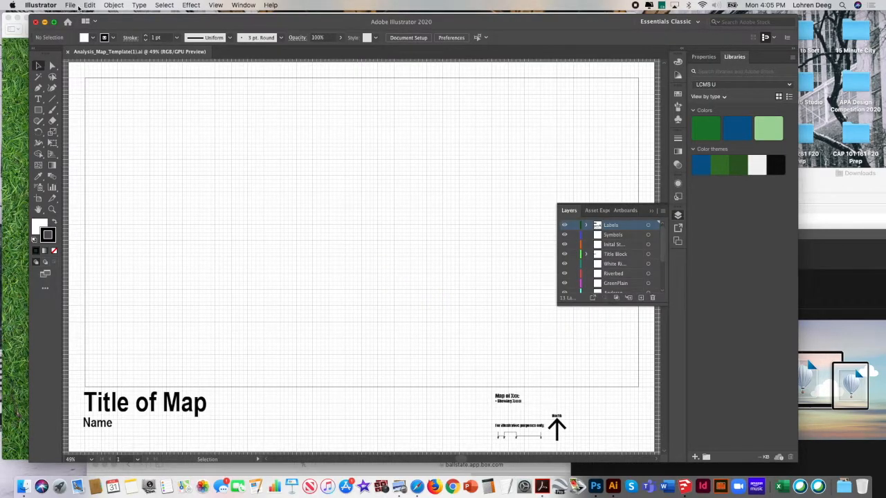
Step: Place Storer_1to100_11x17.pdf at the artboard's top-left, accepting the missing-font warning
left_click(71, 5)
left_click(80, 149)
left_click(588, 46)
type("storer")
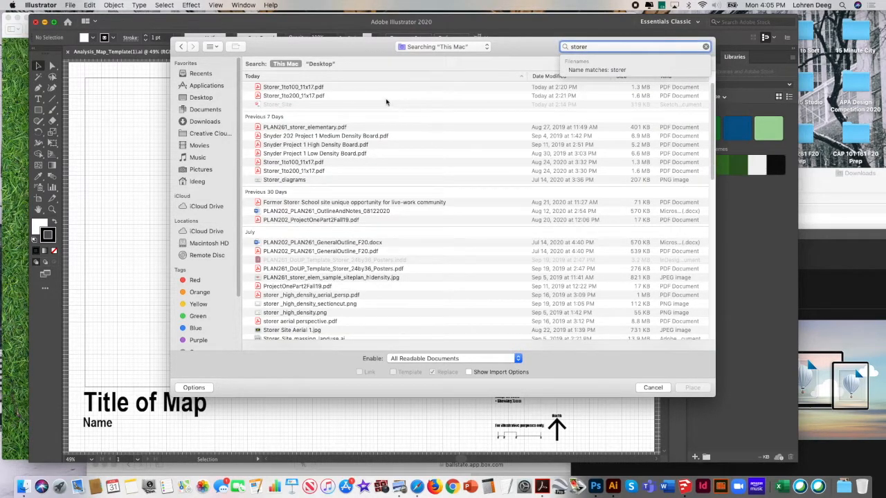
left_click(341, 88)
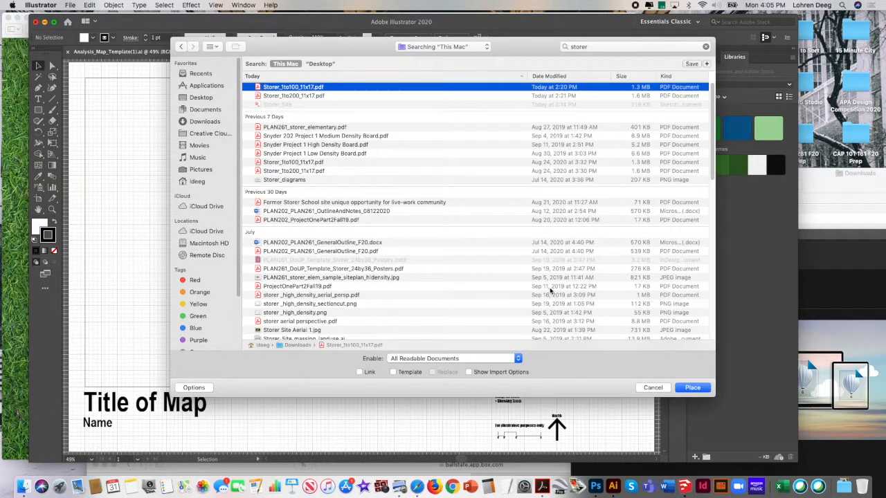
left_click(688, 388)
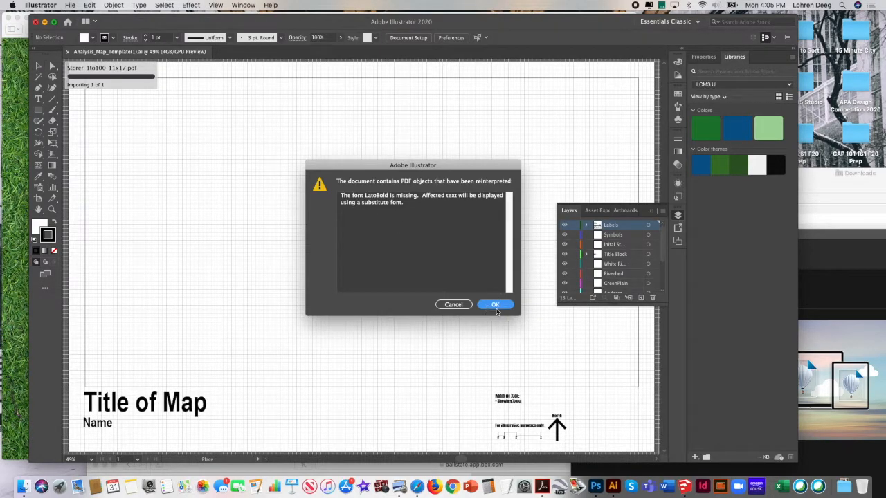
left_click(493, 305)
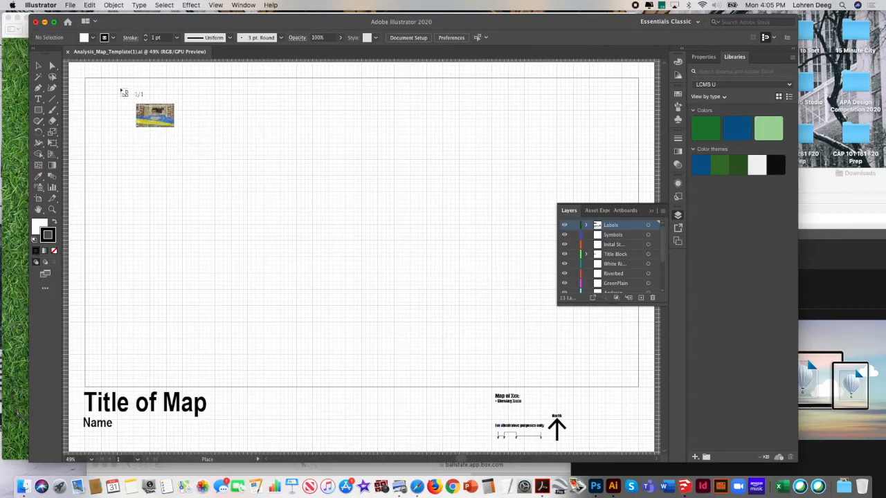
left_click(74, 67)
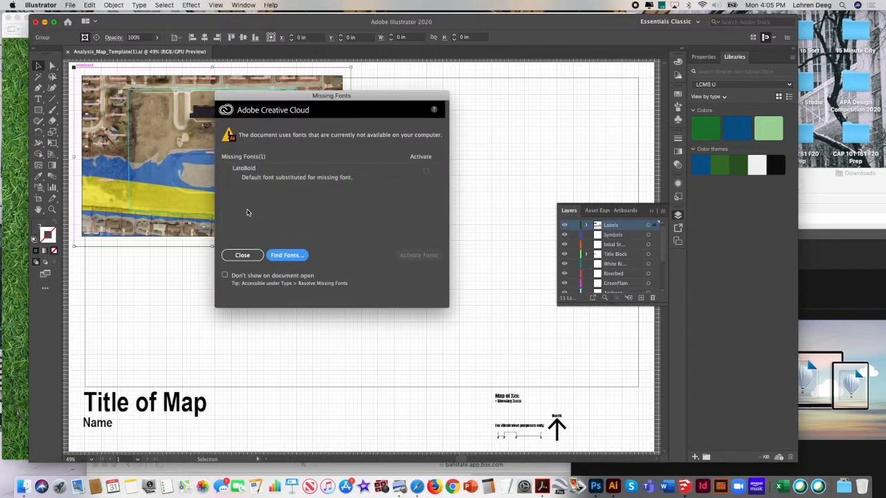
Step: Dismiss the missing-fonts warning and stretch the aerial map to fill the map frame
left_click(243, 255)
left_click_drag(351, 246, 642, 394)
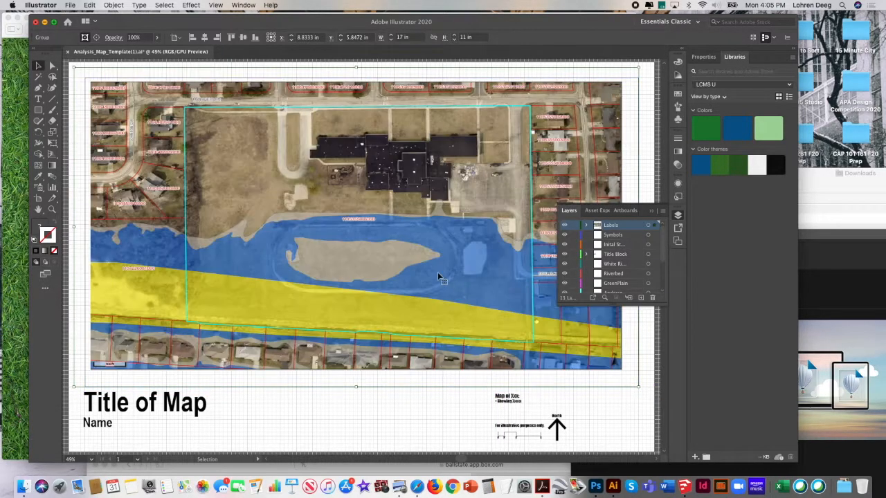
left_click_drag(73, 65, 101, 92)
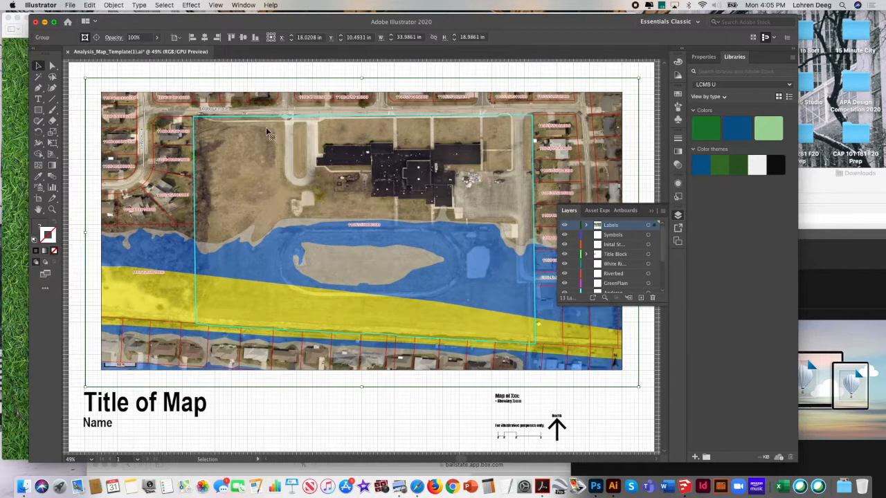
Step: Collapse the Layers panel and shift and widen the Illustrator window for more canvas
left_click(651, 212)
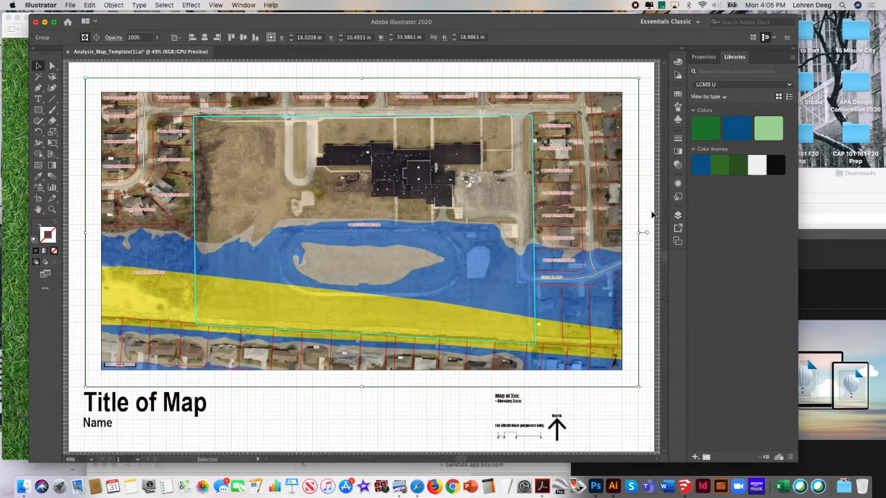
mouse_move(638, 232)
left_mouse_down()
mouse_move(621, 233)
mouse_move(638, 236)
left_mouse_up()
left_click(459, 70)
left_click(461, 137)
left_click_drag(545, 28, 517, 25)
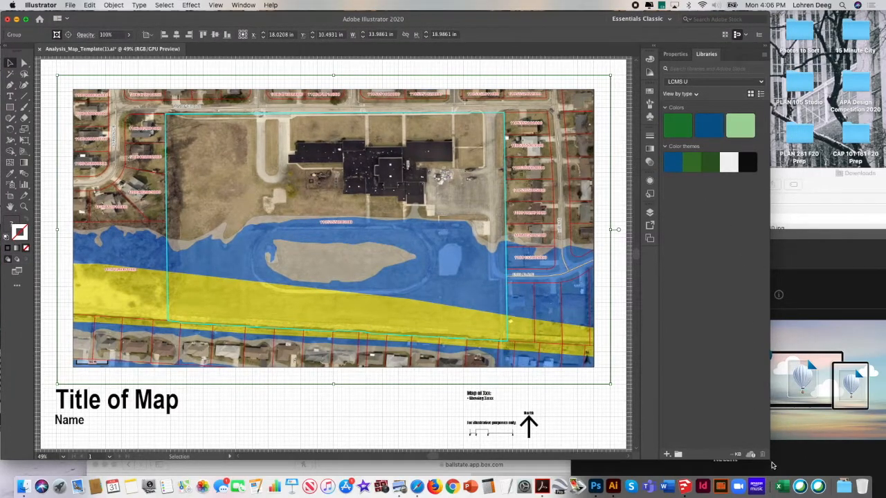
left_click_drag(769, 456, 860, 458)
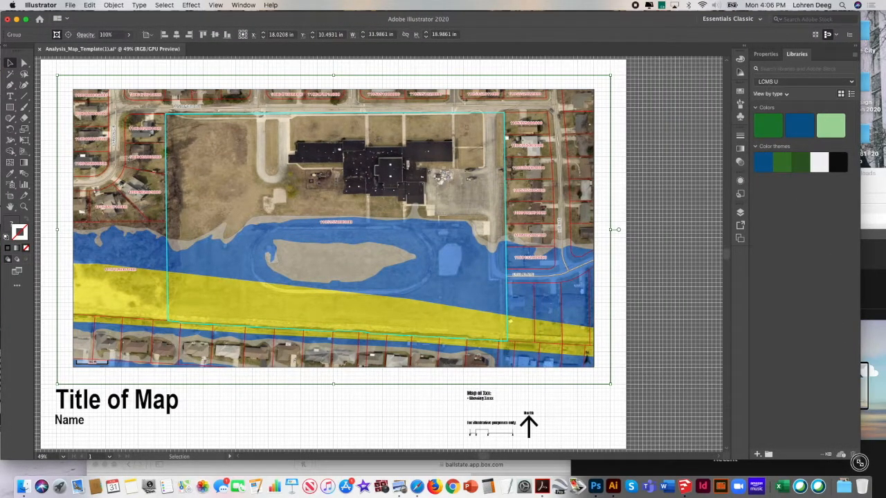
Step: Draw a white rectangle over the aerial map and set its opacity to 66%
left_click(664, 294)
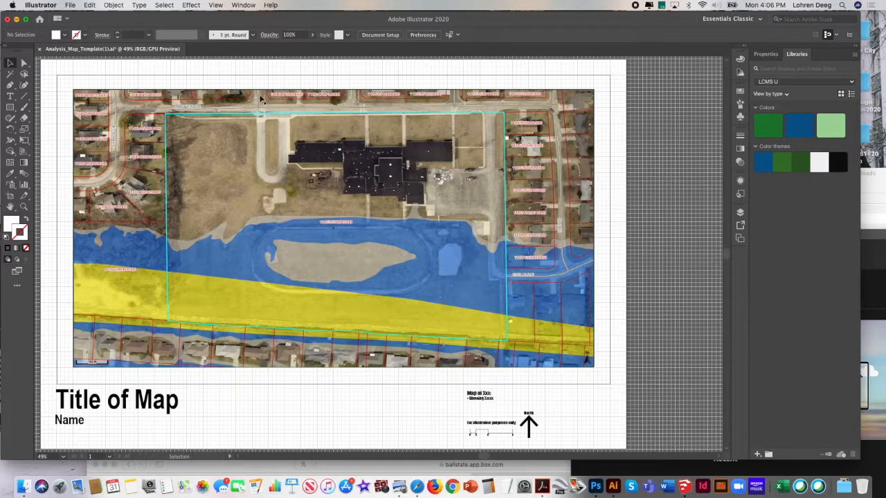
left_click(11, 108)
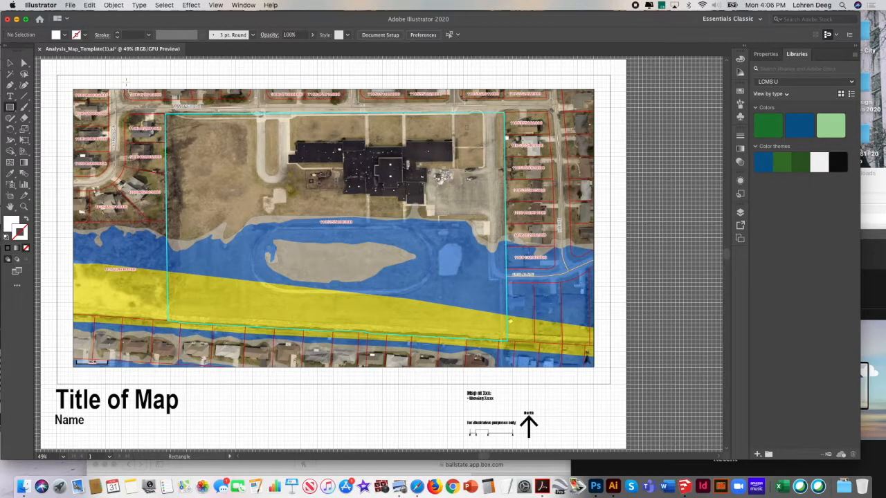
left_click_drag(113, 68, 640, 350)
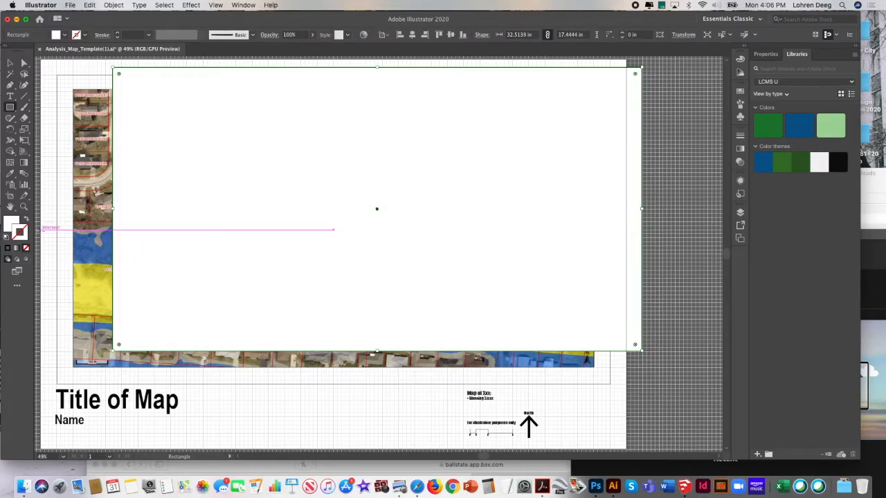
left_click(12, 223)
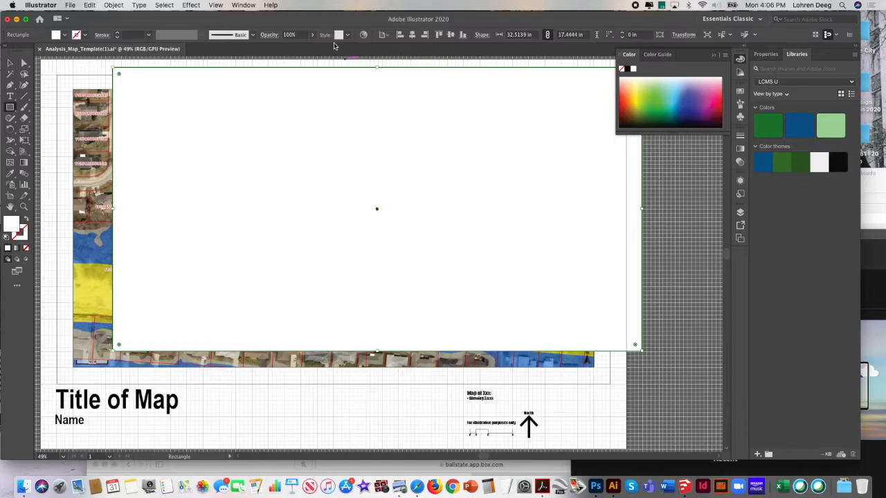
left_click(312, 35)
mouse_move(315, 47)
left_mouse_down()
mouse_move(294, 50)
mouse_move(303, 50)
left_mouse_up()
left_click_drag(304, 48, 304, 48)
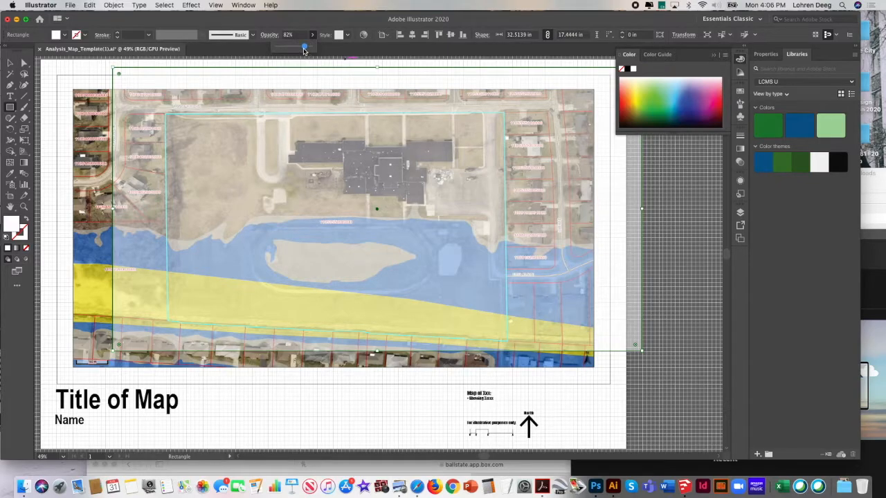
left_click_drag(304, 47, 297, 48)
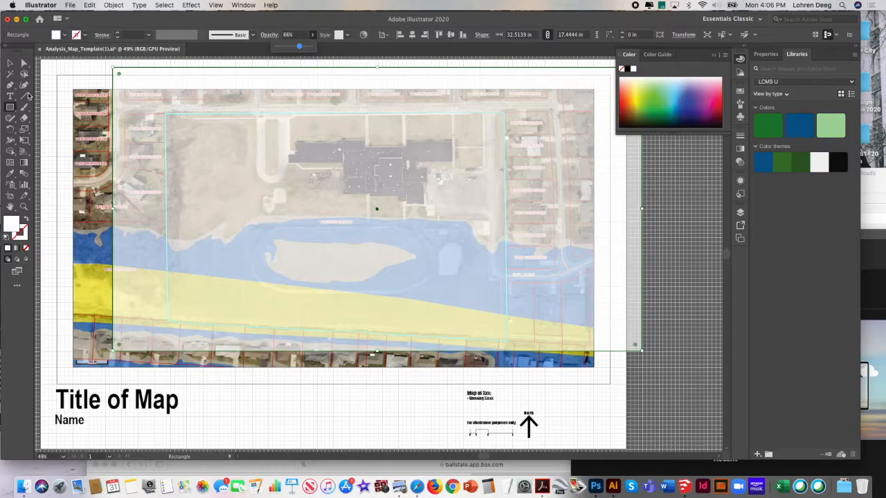
Step: Resize the white rectangle so it covers the whole map, then deselect it
key("v")
mouse_move(148, 104)
left_mouse_down()
mouse_move(119, 123)
mouse_move(90, 118)
mouse_move(148, 103)
left_mouse_up()
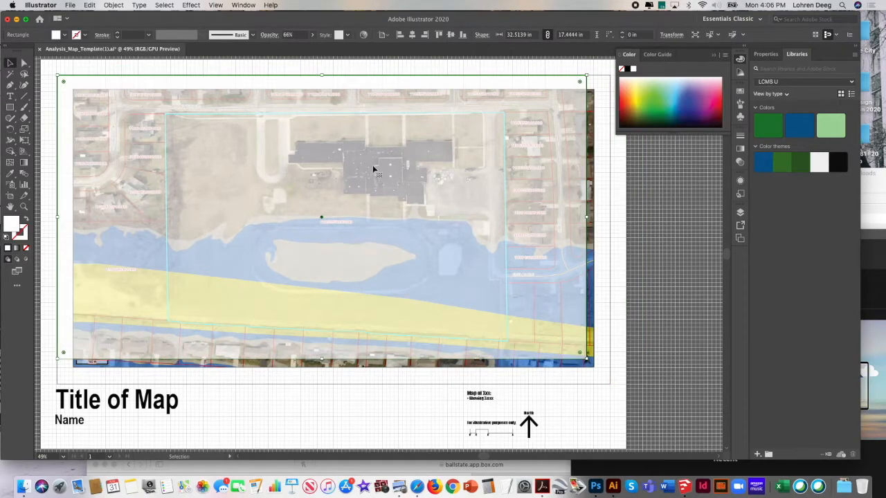
left_click_drag(589, 219, 609, 217)
left_click_drag(333, 359, 331, 383)
left_click(653, 315)
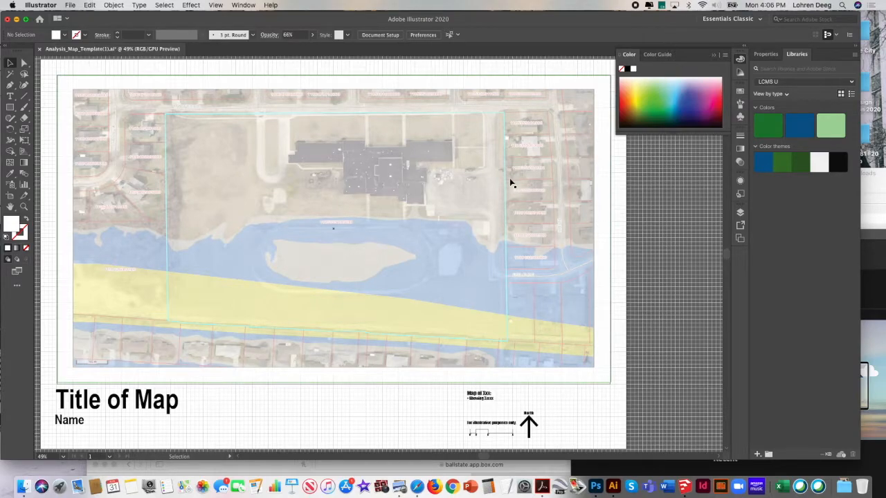
left_click(69, 6)
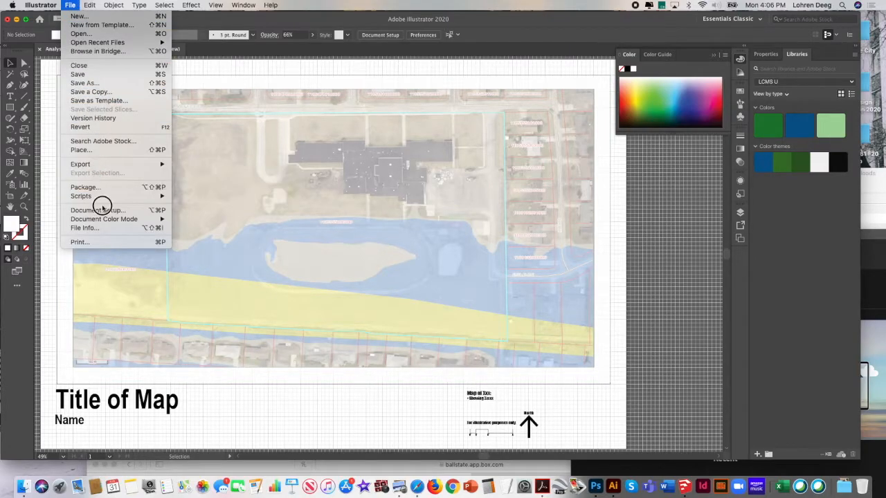
Step: Place Storer Text.png by mistake and undo it
left_click(119, 150)
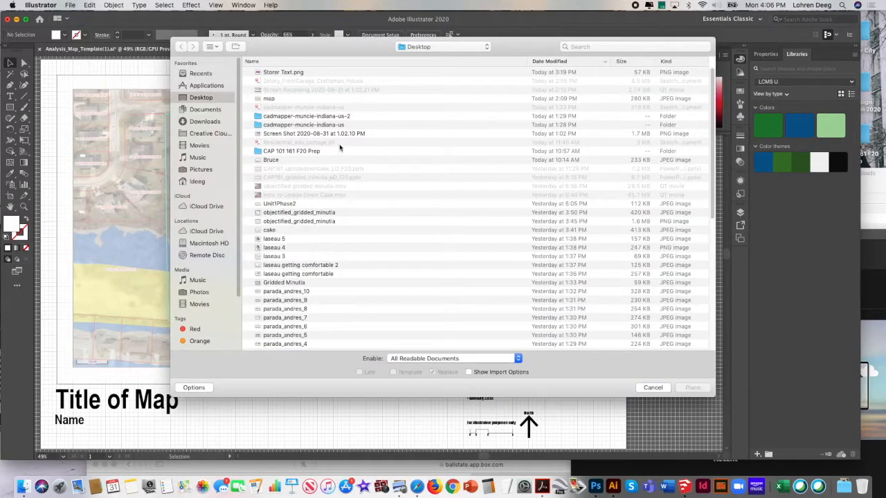
left_click(335, 72)
left_click(692, 388)
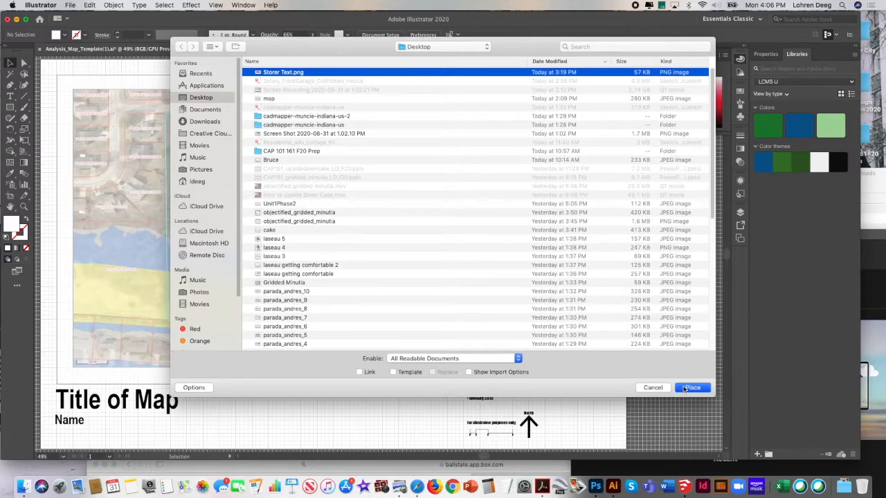
left_click(198, 149)
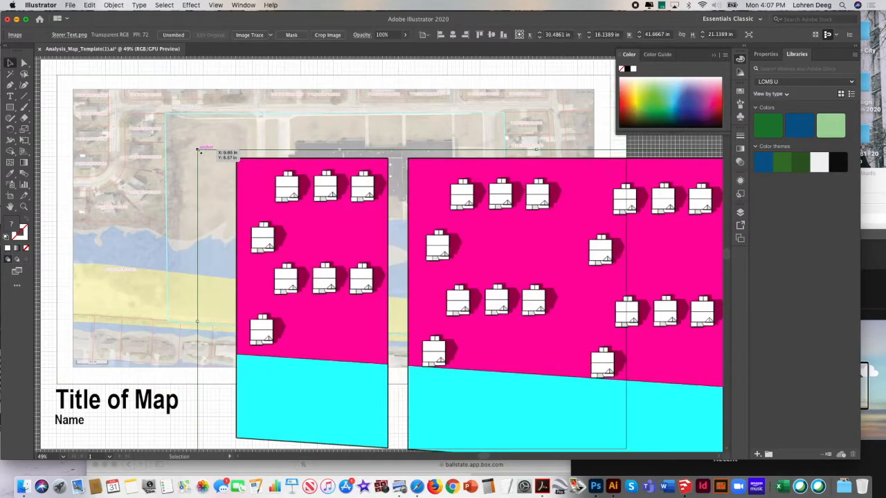
key("super+z")
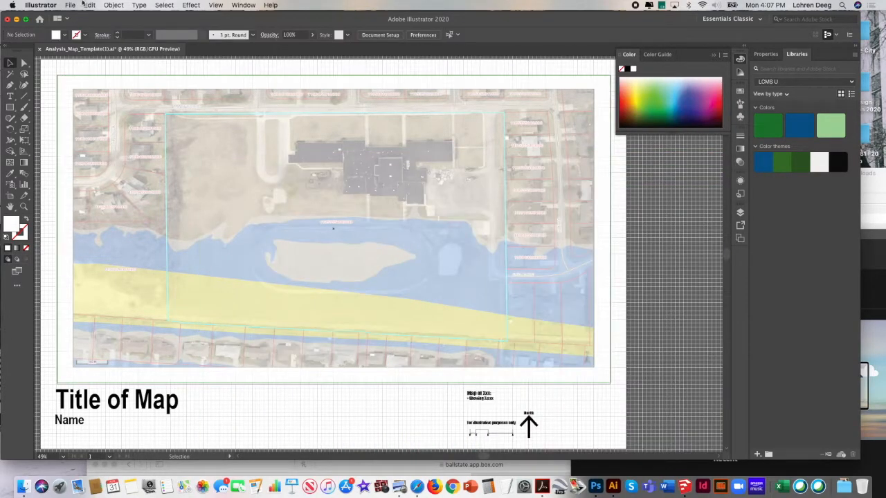
Step: Place Storer Plan Option 1.png from Downloads at the map's upper left
left_click(71, 4)
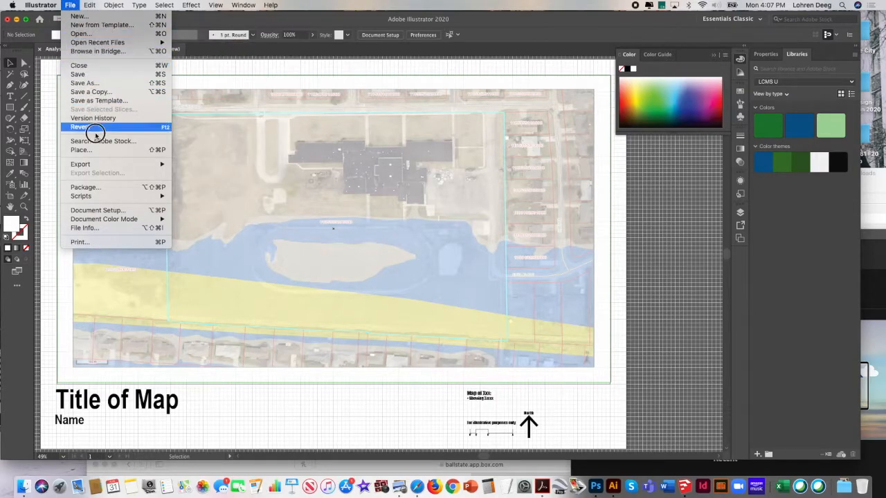
left_click(212, 172)
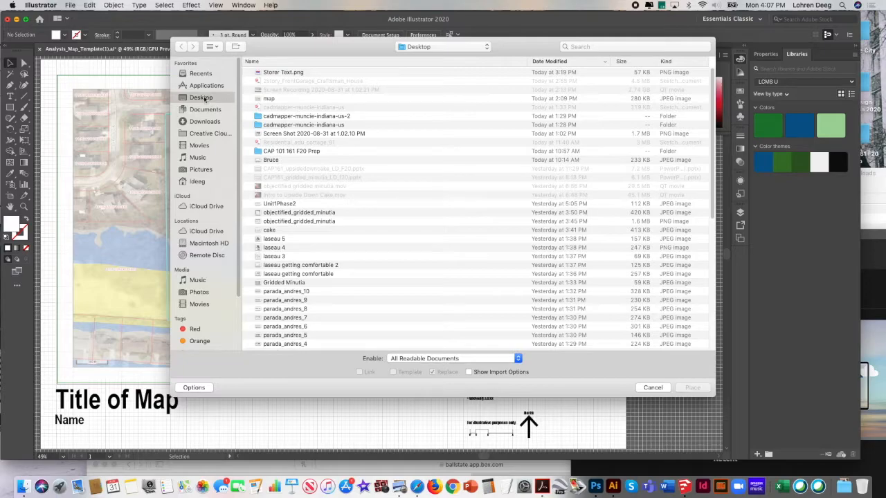
left_click(205, 121)
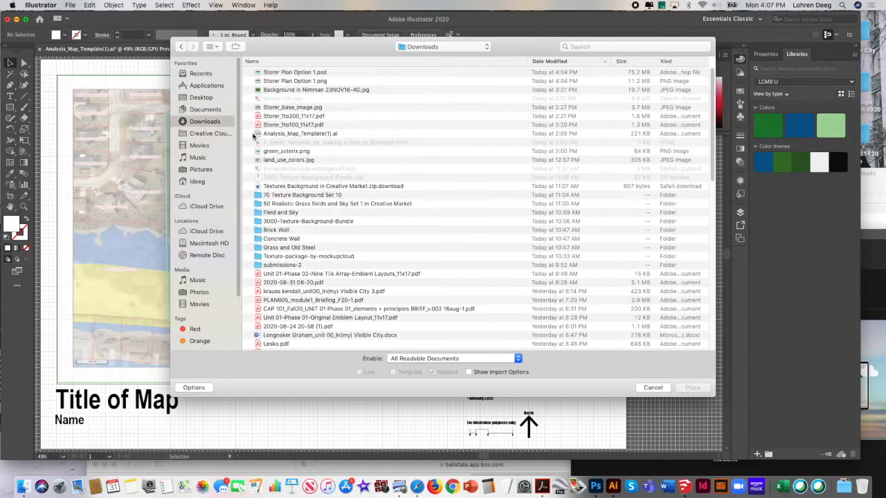
left_click(315, 83)
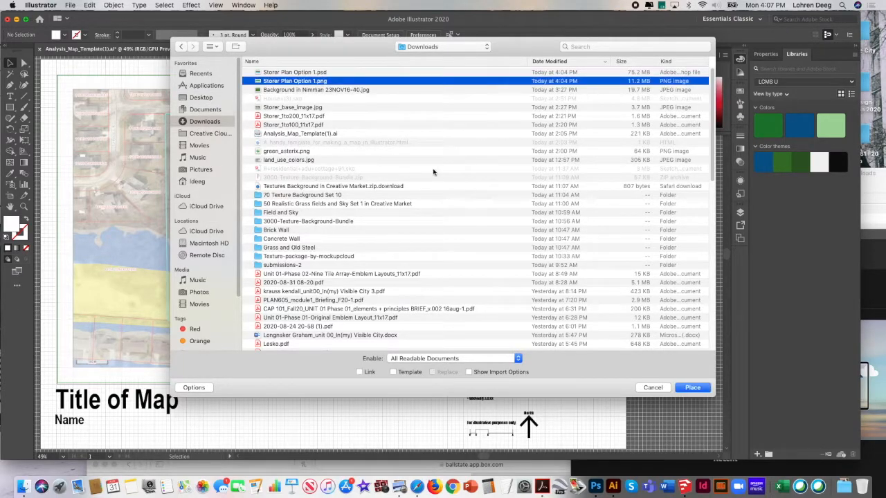
left_click(692, 387)
left_click(136, 121)
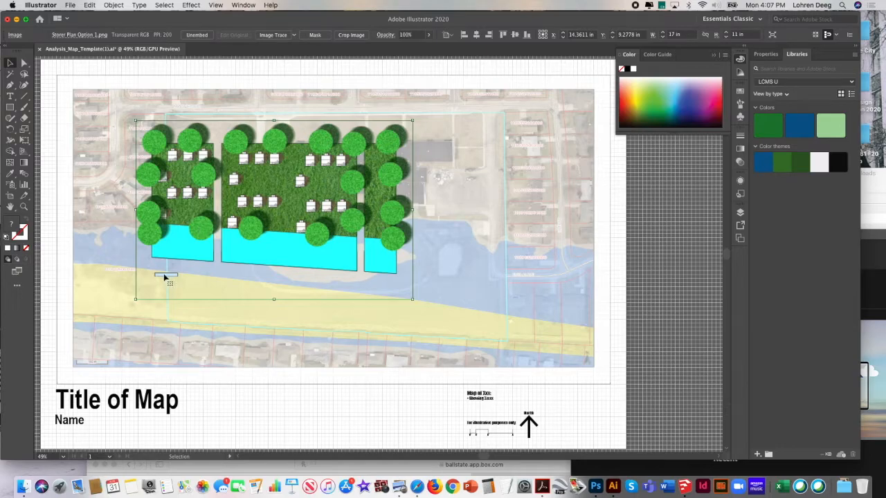
Step: Move and corner-scale the site plan until it sits over the school site, then deselect it
left_click_drag(177, 227, 111, 291)
left_click_drag(164, 287, 145, 302)
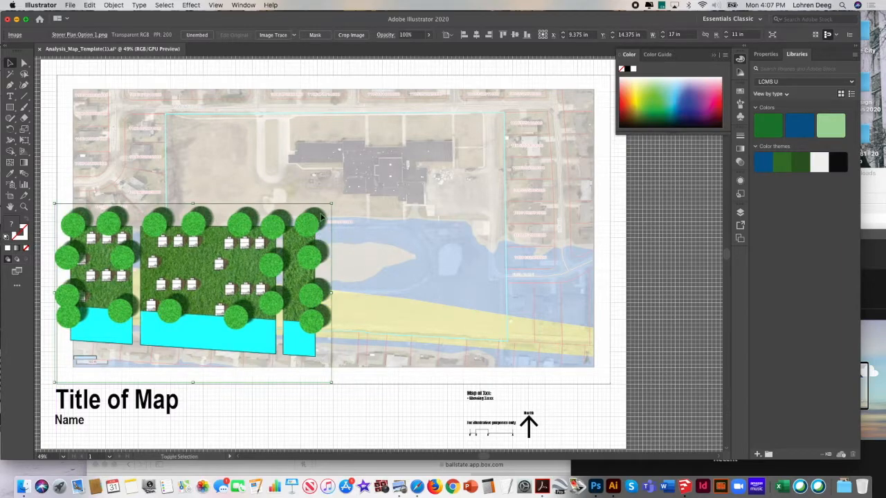
left_click_drag(332, 201, 429, 148)
left_click_drag(241, 212, 225, 232)
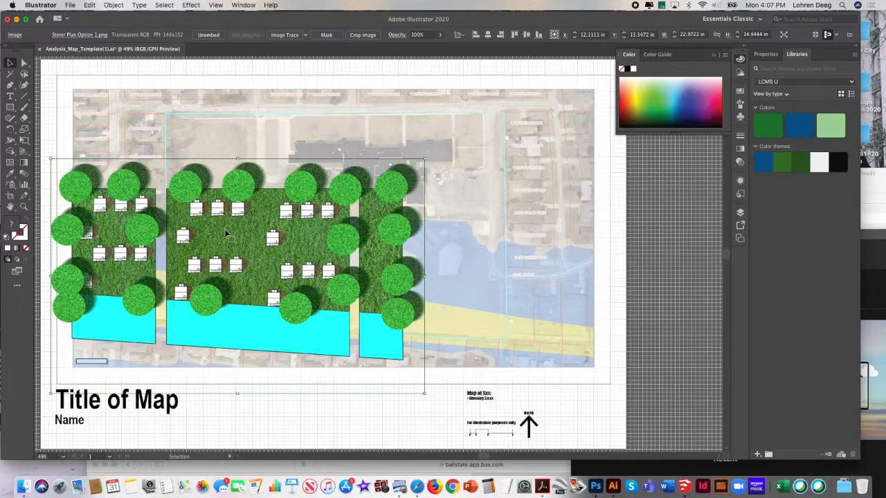
left_click_drag(223, 220, 302, 191)
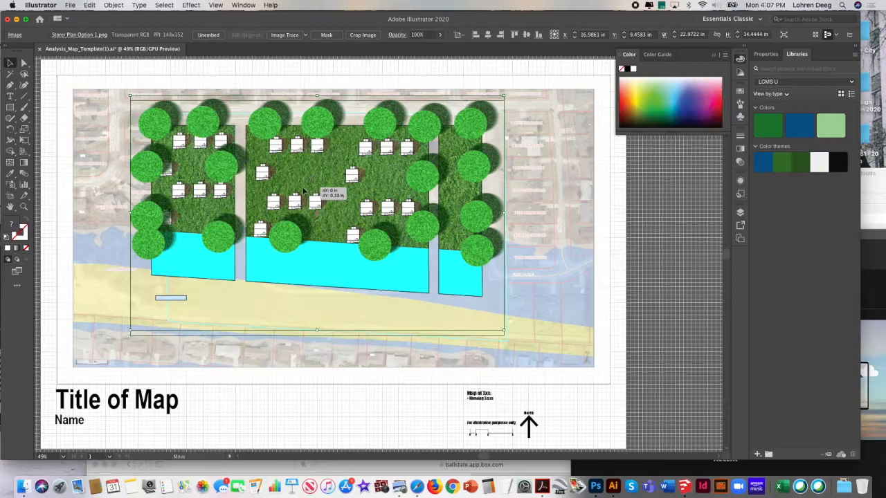
left_click(536, 185)
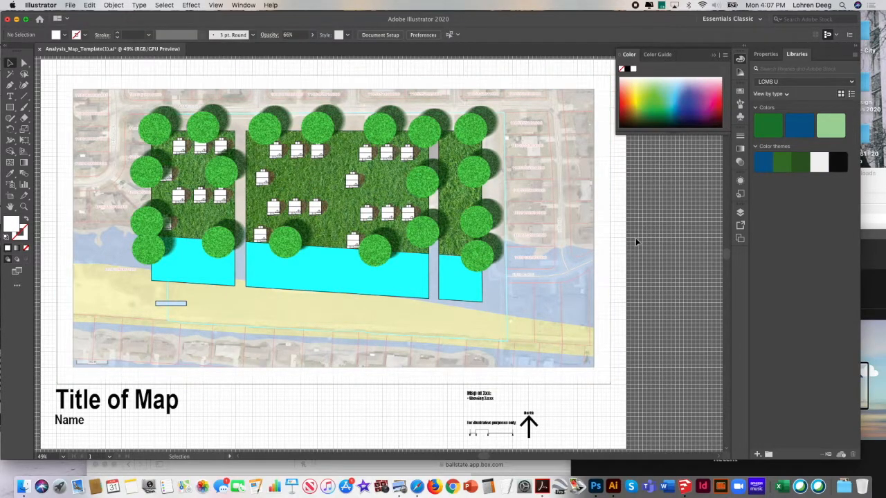